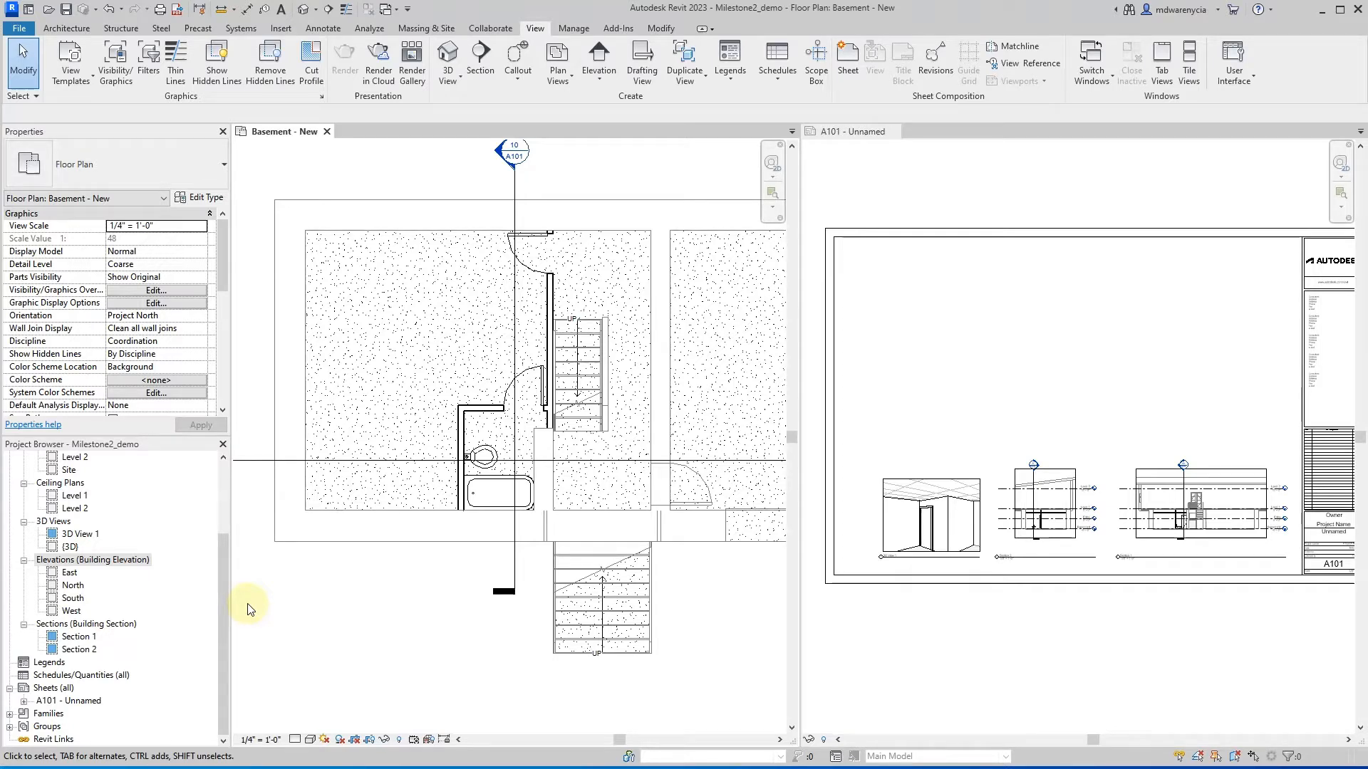
- Place building elevation markers in the large west room, the bathroom and the hall north of the inner stair on the basement plan
{"action": "scroll", "coordinate": [547, 467], "scroll_direction": "down", "scroll_amount": 2}
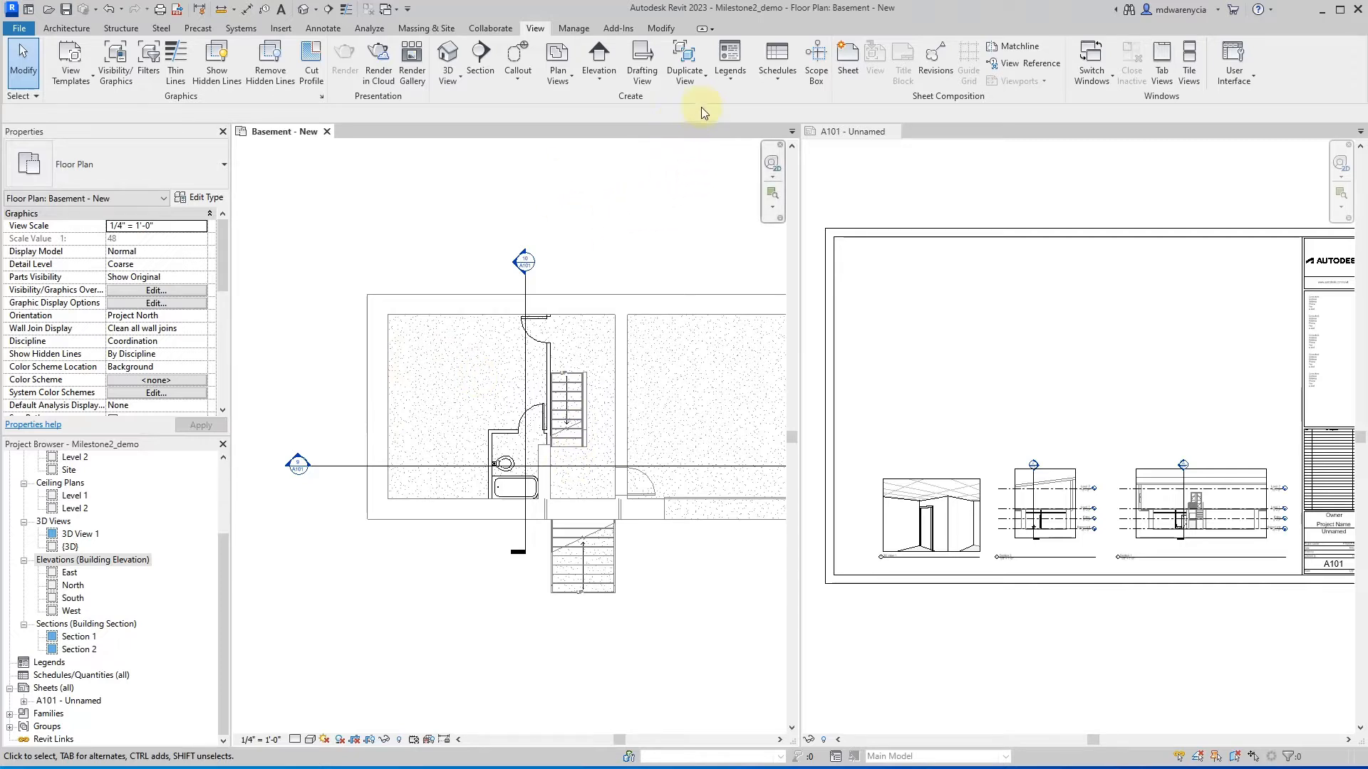
{"action": "left_click", "coordinate": [596, 84]}
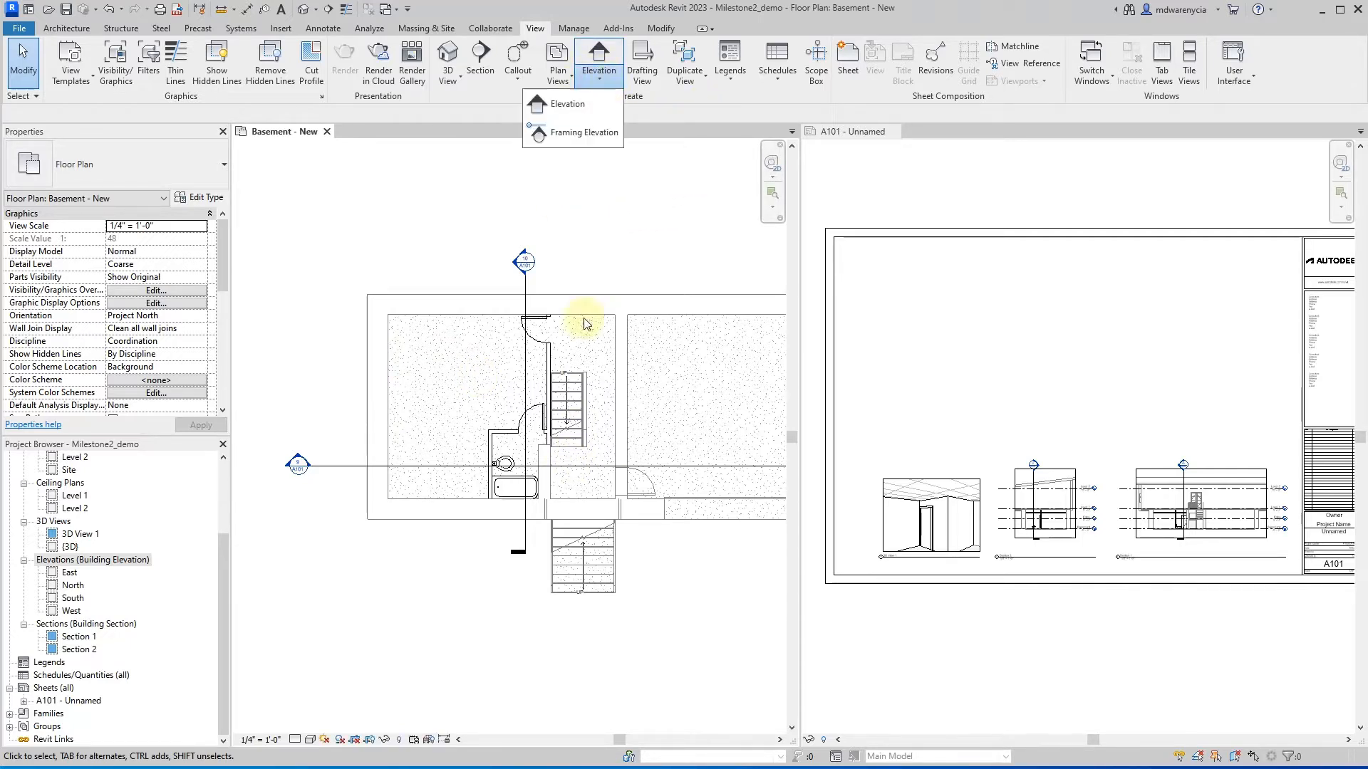
{"action": "left_click", "coordinate": [567, 104]}
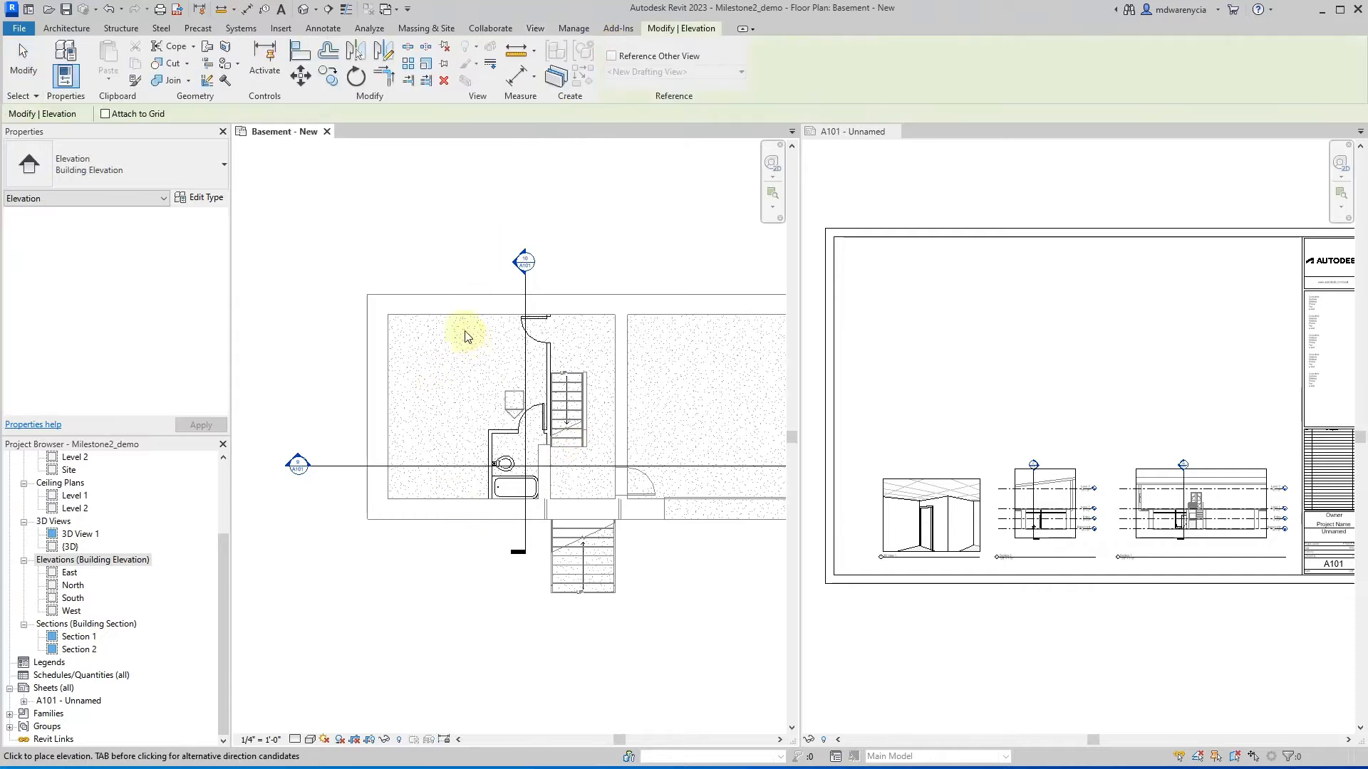
{"action": "scroll", "coordinate": [452, 374], "scroll_direction": "up", "scroll_amount": 3}
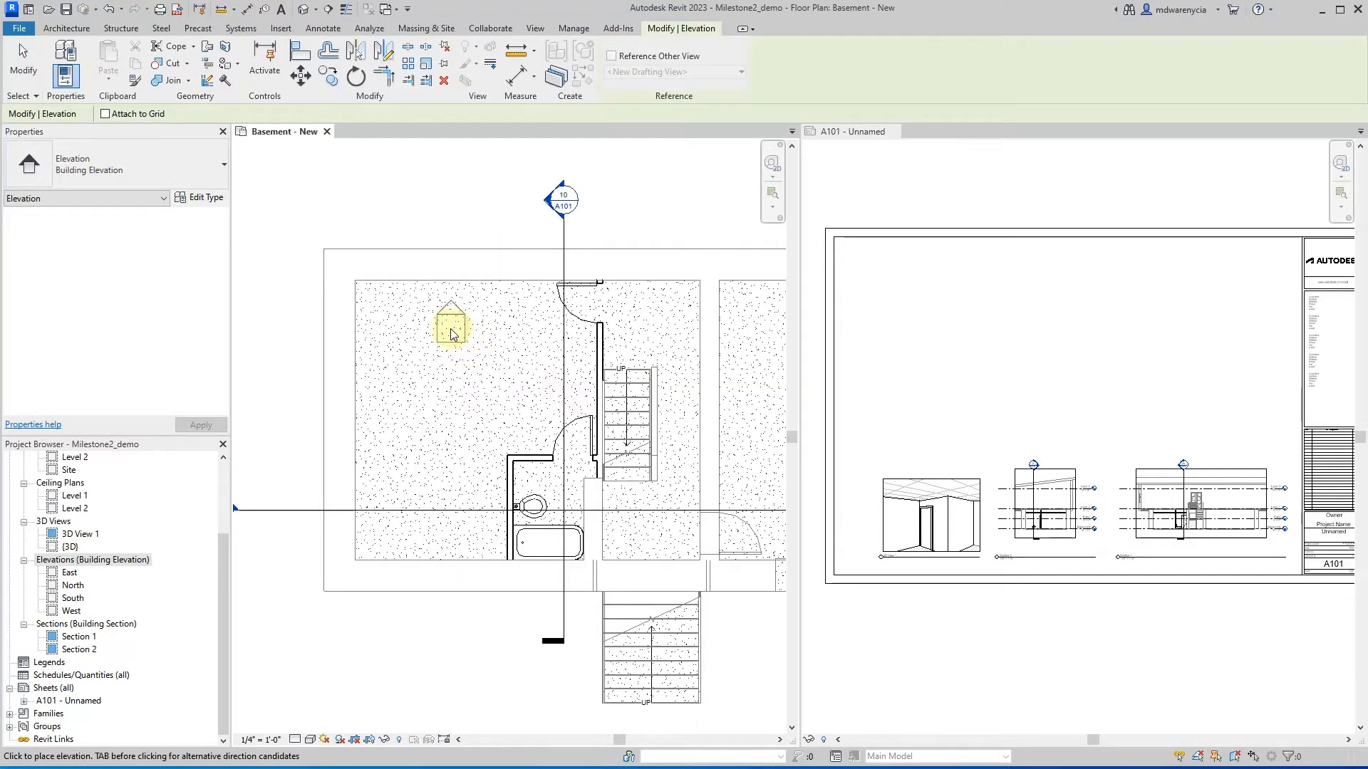
{"action": "left_click", "coordinate": [451, 332]}
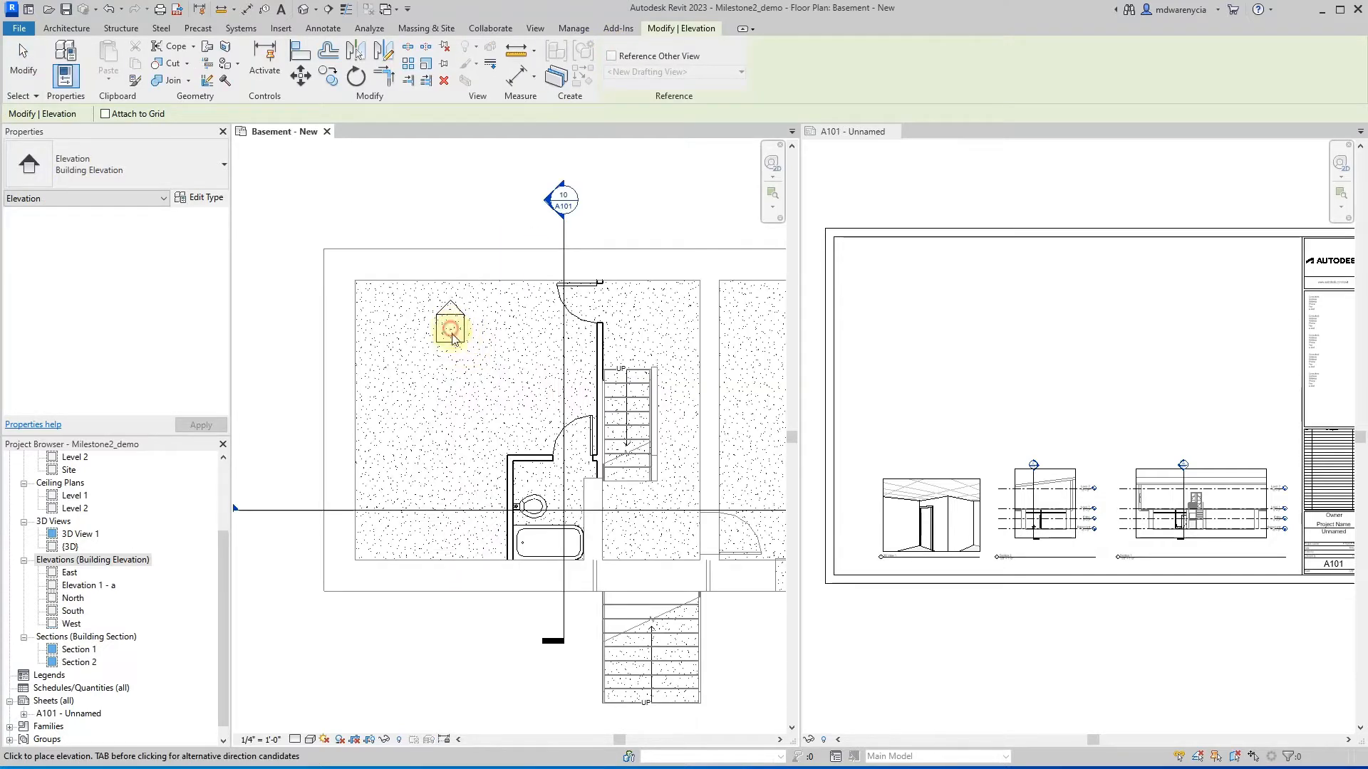
{"action": "left_click", "coordinate": [552, 497]}
{"action": "left_click", "coordinate": [654, 315]}
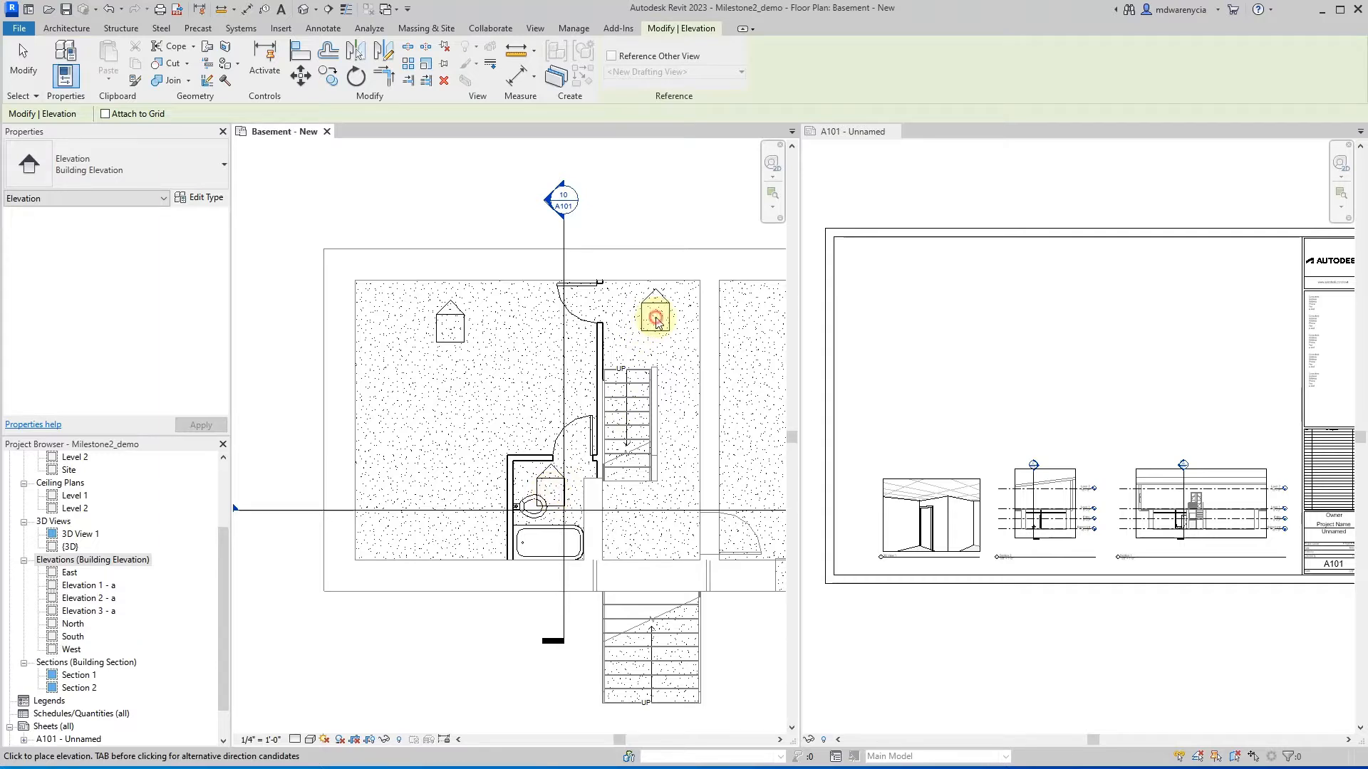
{"action": "key", "text": "Escape"}
{"action": "key", "text": "Escape"}
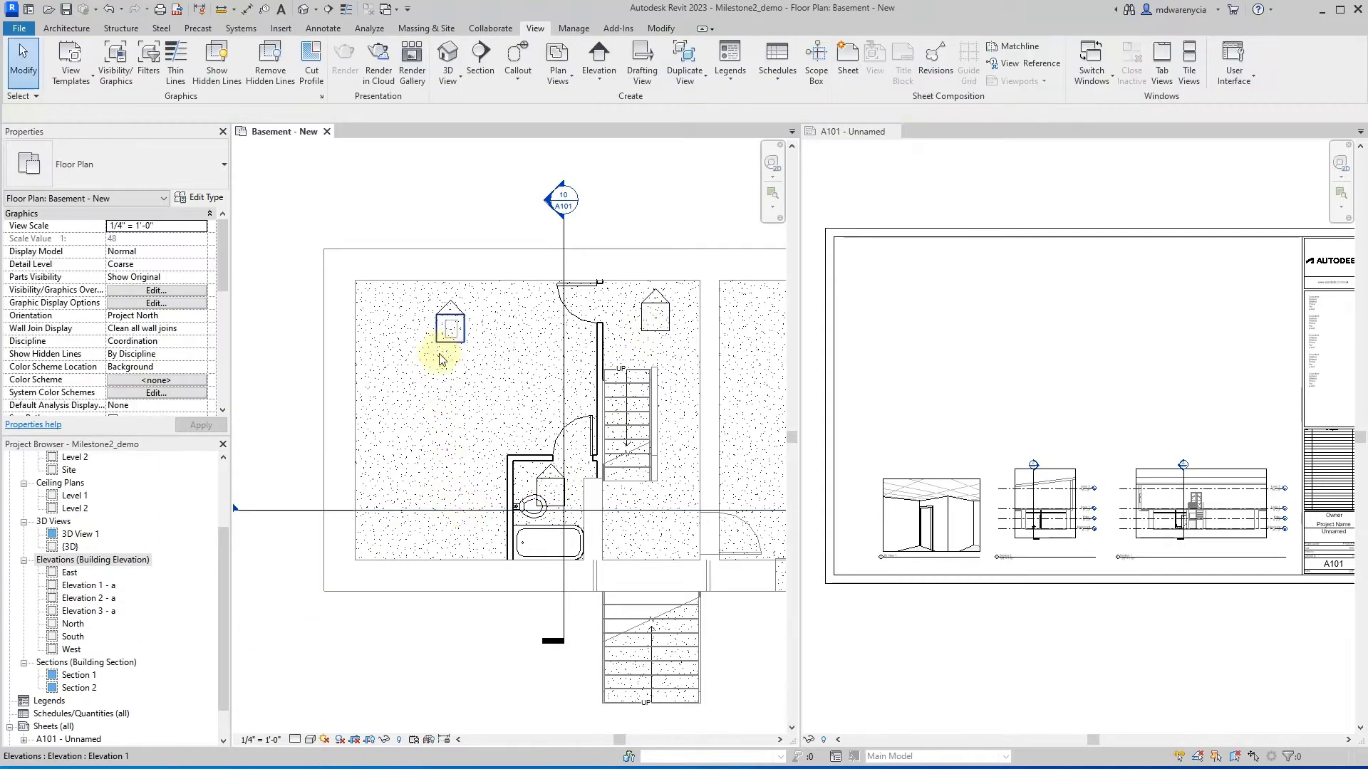
- Turn on the east, south and west elevation views for the marker in the large west room
{"action": "left_click", "coordinate": [449, 348]}
{"action": "left_click", "coordinate": [491, 328]}
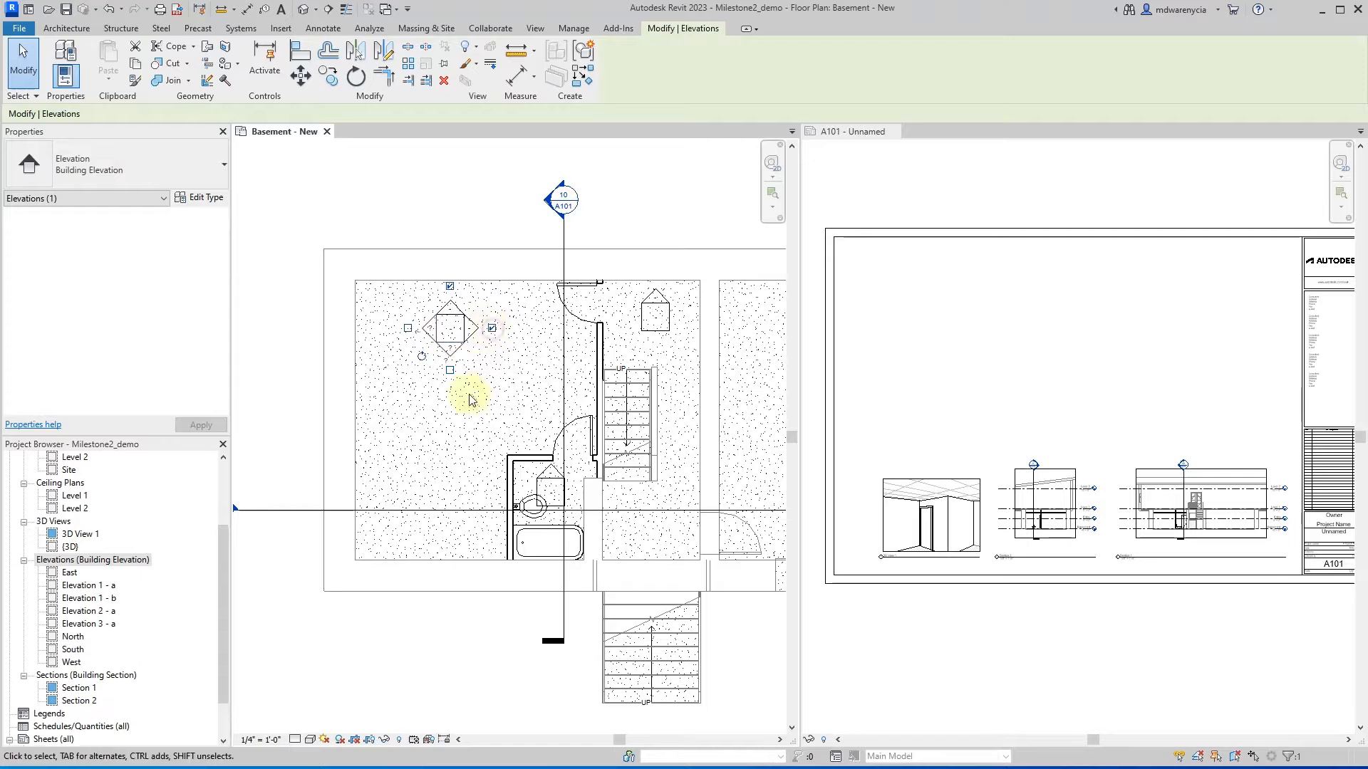
{"action": "left_click", "coordinate": [449, 369]}
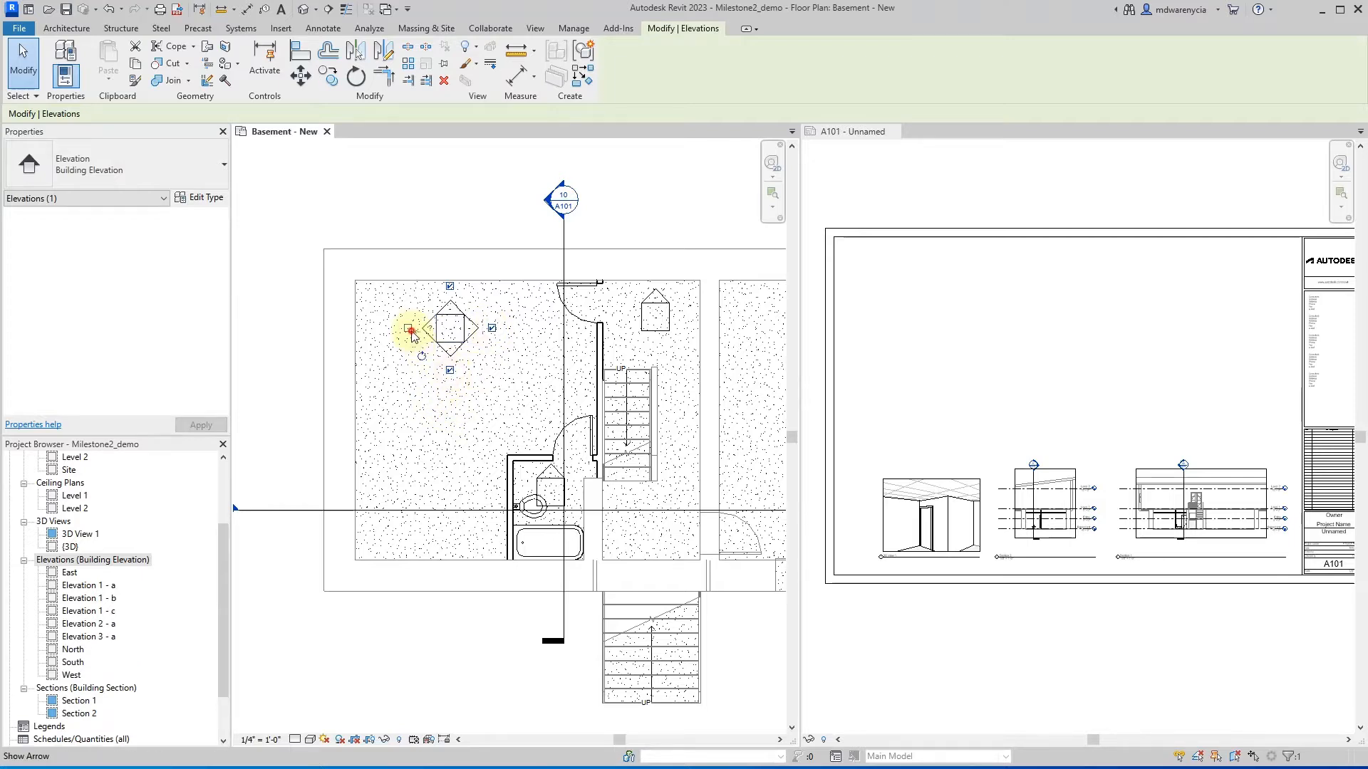
{"action": "left_click", "coordinate": [407, 328]}
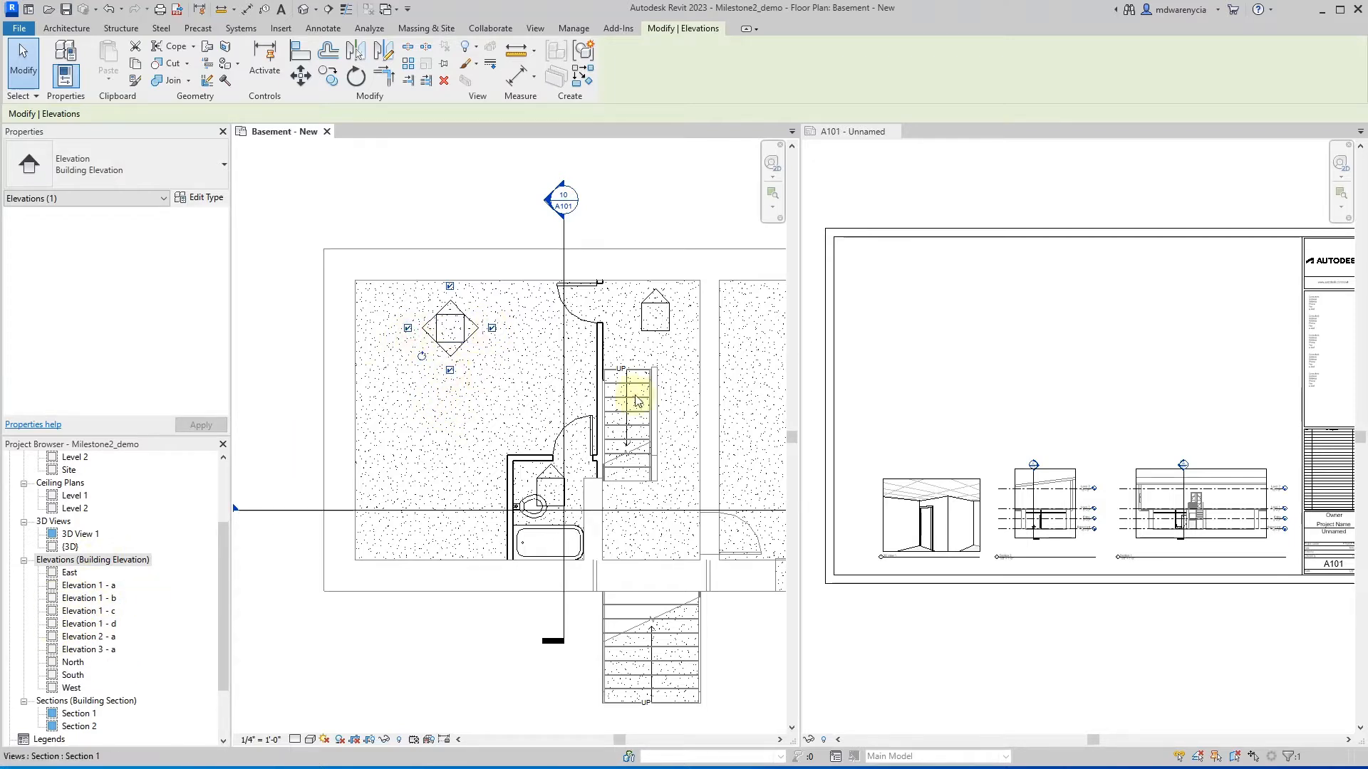
- Turn on the three remaining view directions of the elevation marker in the hall above the inner stair
{"action": "left_click", "coordinate": [654, 314]}
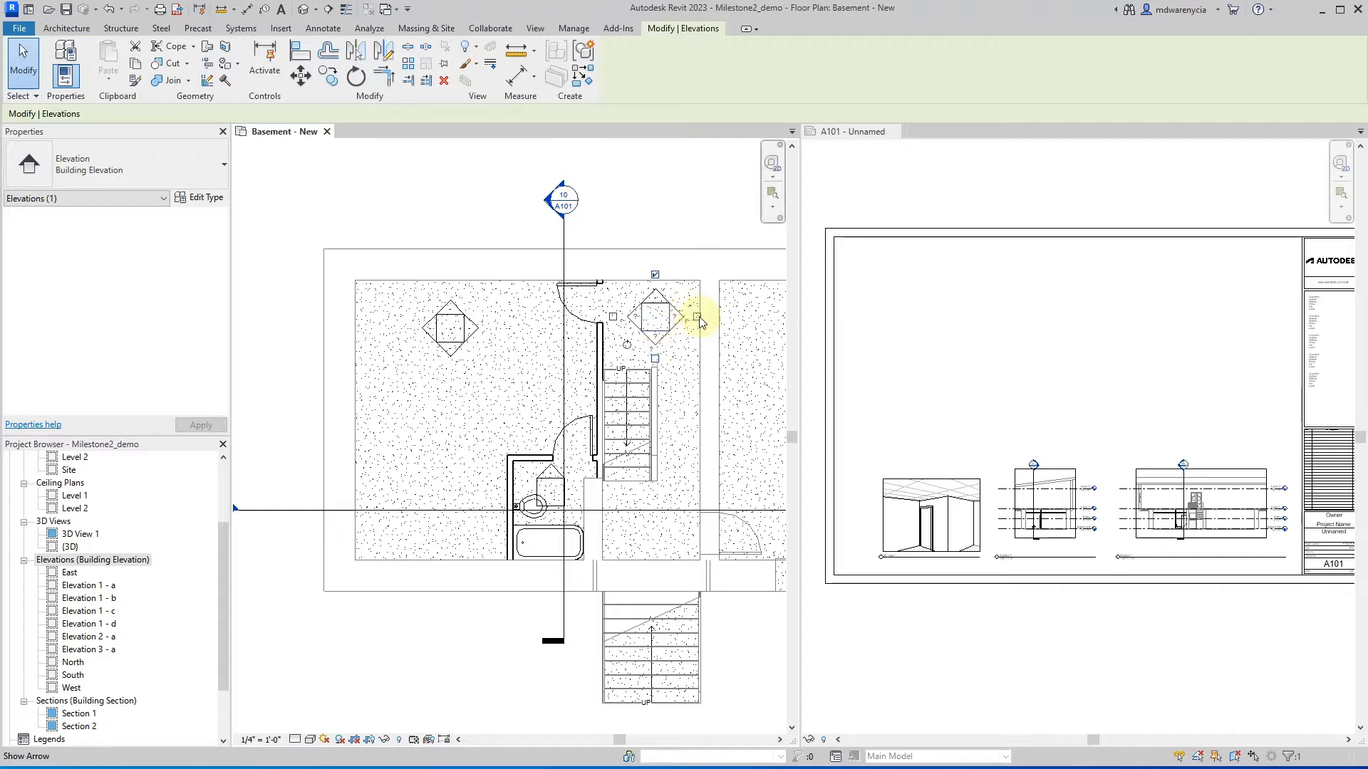
{"action": "left_click", "coordinate": [697, 316]}
{"action": "left_click", "coordinate": [656, 359]}
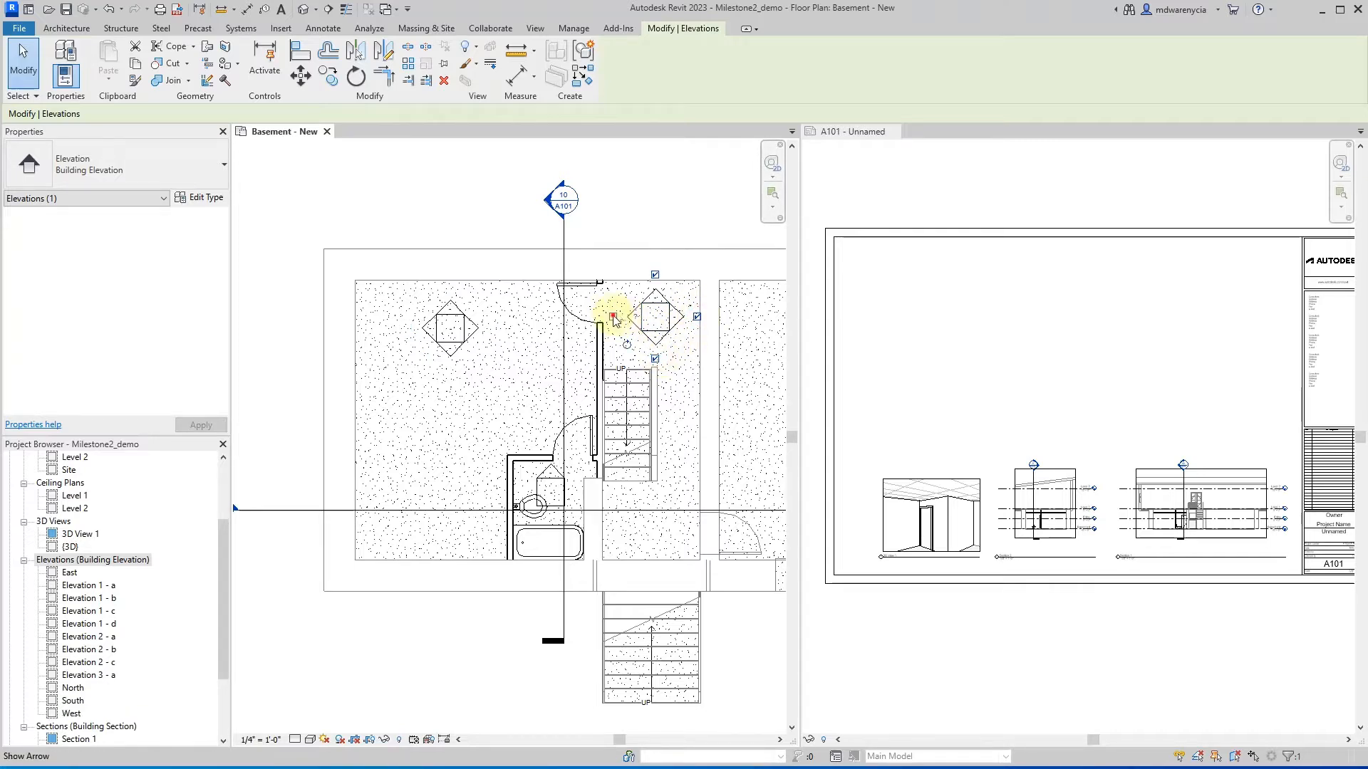
{"action": "left_click", "coordinate": [613, 316]}
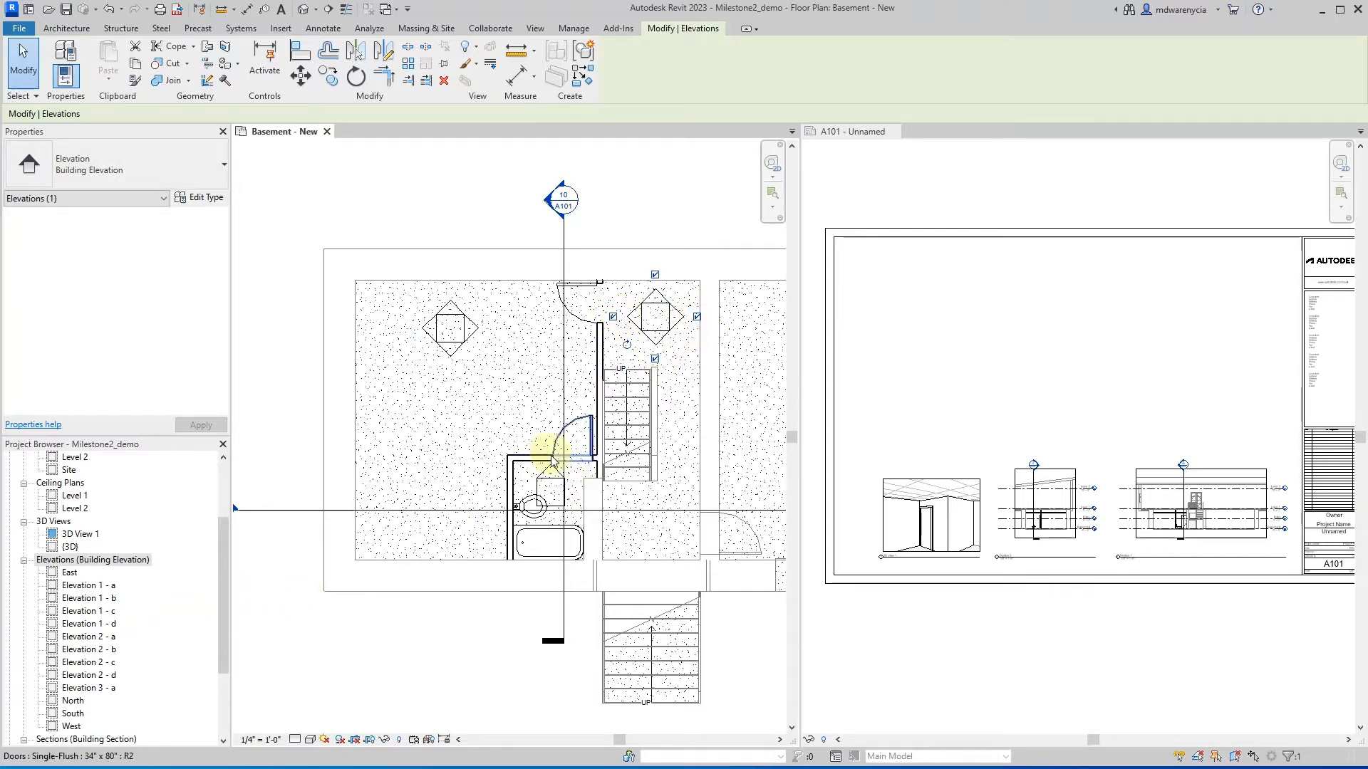
- Turn on the east, south and west elevation views for the bathroom marker and deselect it
{"action": "left_click", "coordinate": [554, 488]}
{"action": "left_click", "coordinate": [591, 491]}
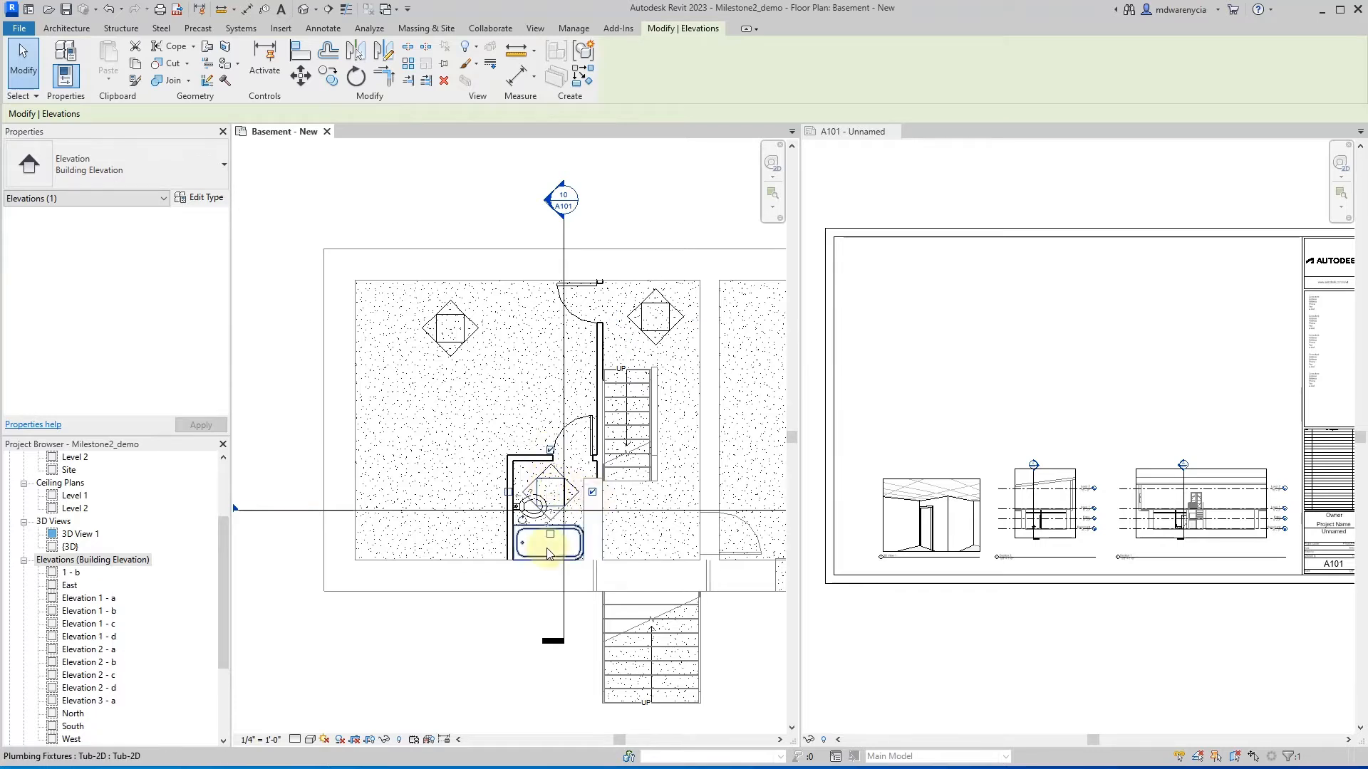
{"action": "left_click", "coordinate": [550, 533]}
{"action": "left_click", "coordinate": [508, 493]}
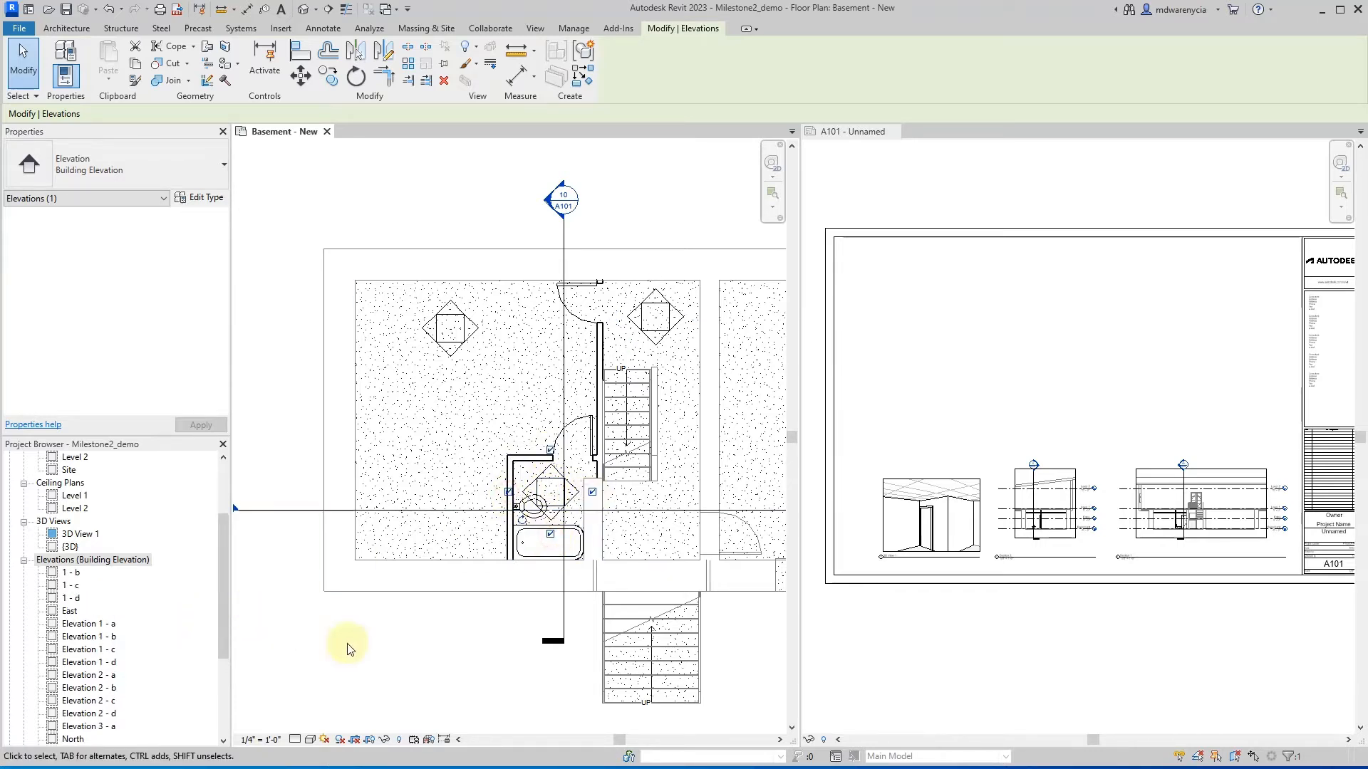
{"action": "left_click", "coordinate": [402, 659]}
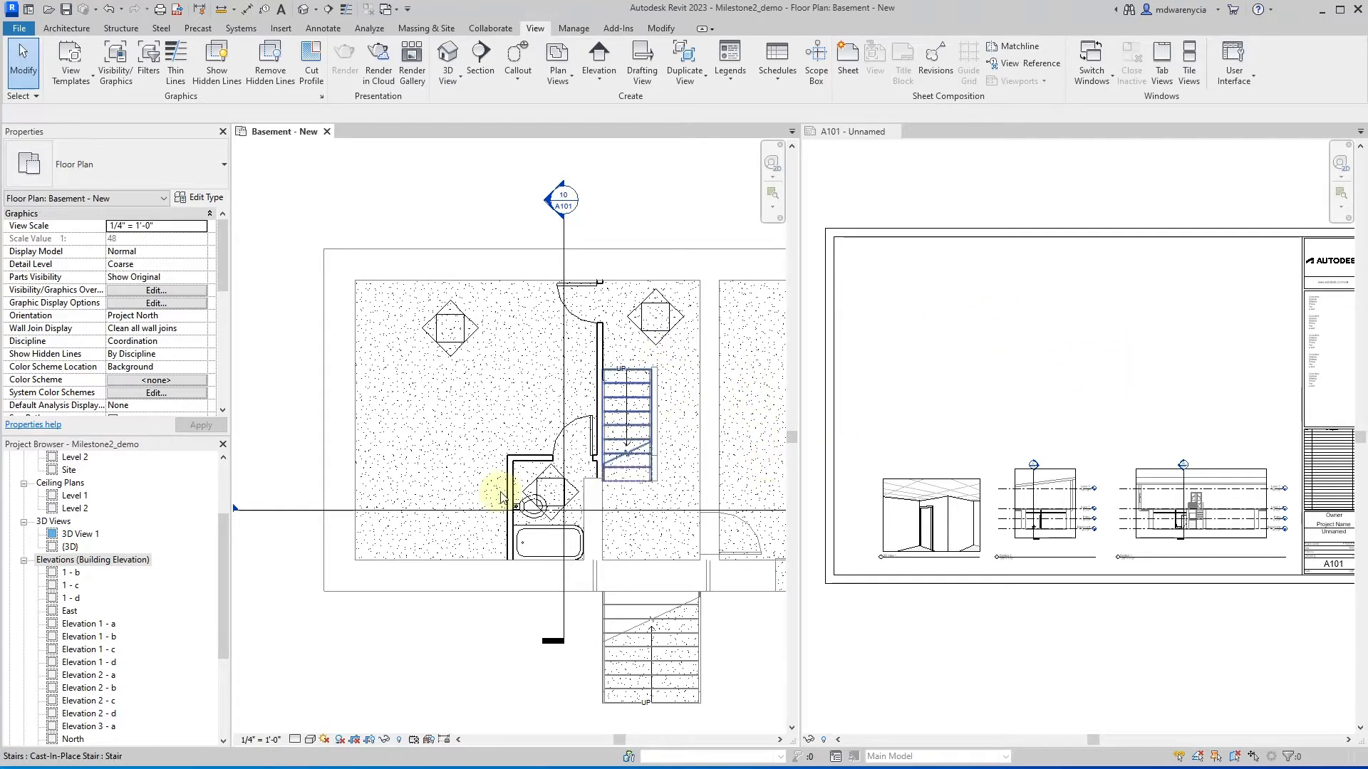
- Try to place the Elevation 1 - c view in the upper-right corner of sheet A101
{"action": "left_click", "coordinate": [107, 624]}
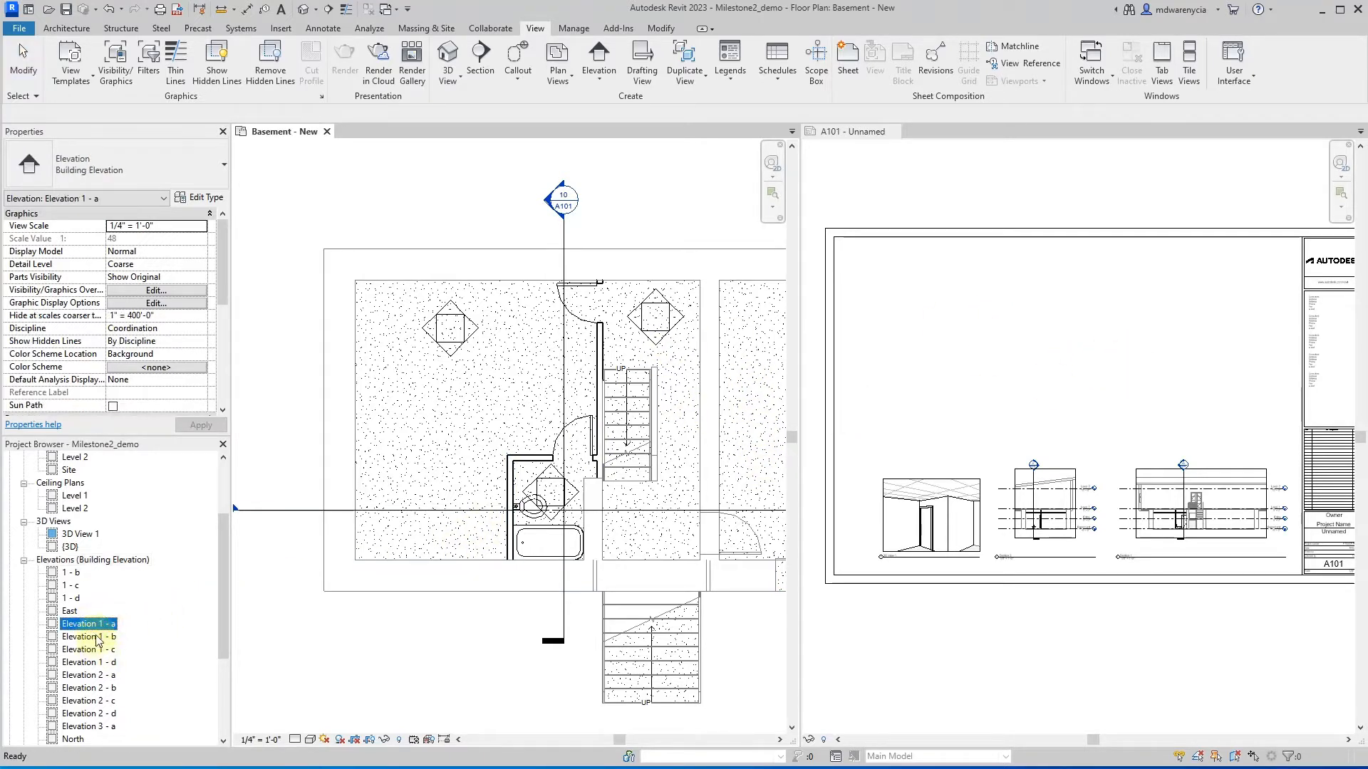
{"action": "left_click_drag", "start_coordinate": [89, 651], "coordinate": [1015, 322]}
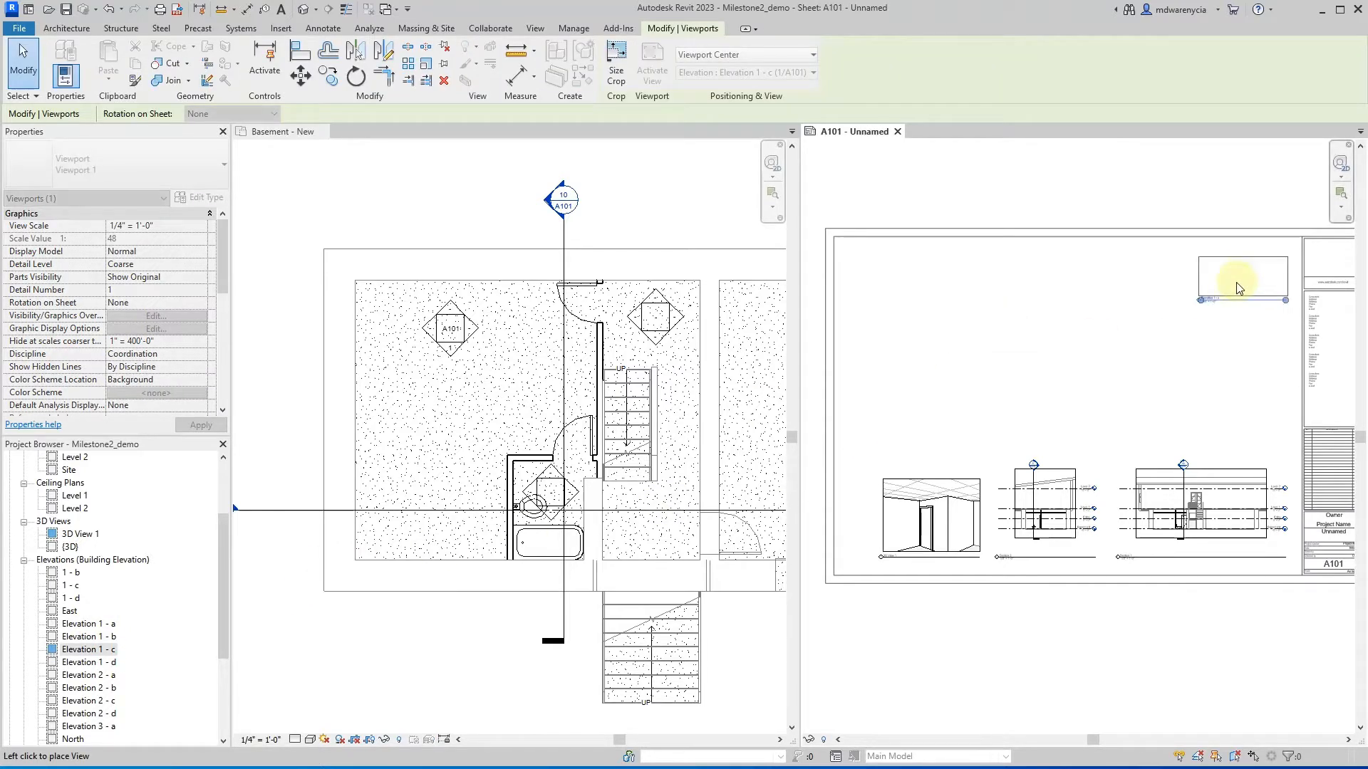
{"action": "left_click", "coordinate": [1251, 270]}
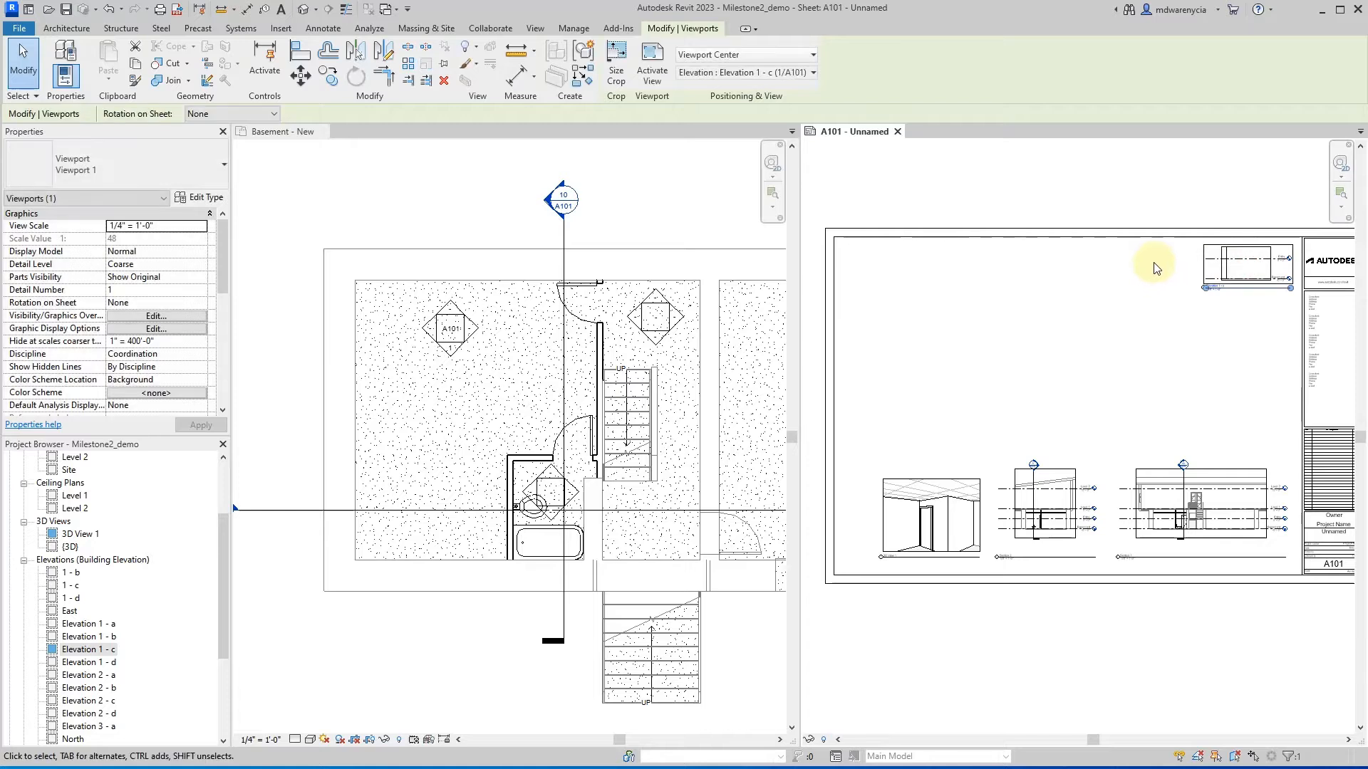
{"action": "left_click", "coordinate": [1054, 399]}
- Place Elevation 1 - a in the upper-right corner of sheet A101 and Elevation 1 - b aligned to its left
{"action": "left_click", "coordinate": [80, 625]}
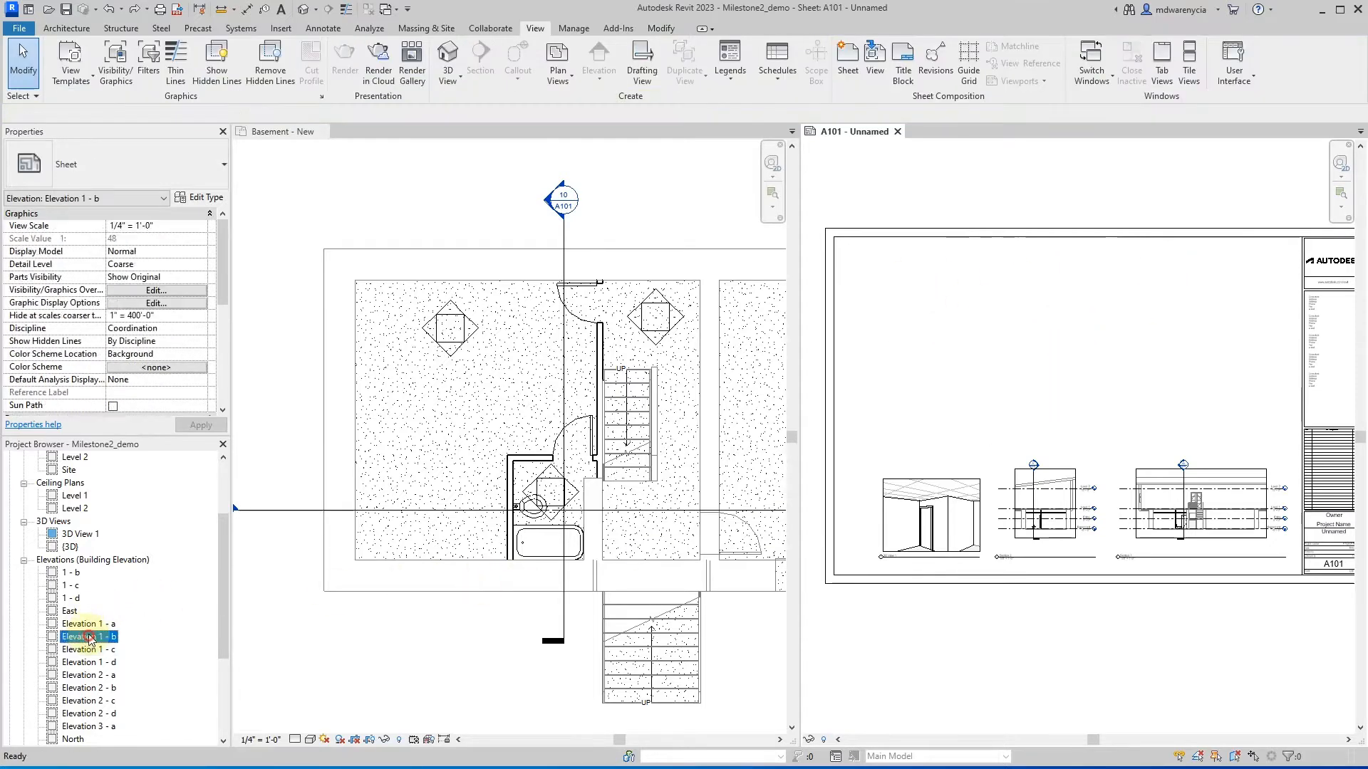
{"action": "left_click_drag", "start_coordinate": [123, 628], "coordinate": [1247, 274]}
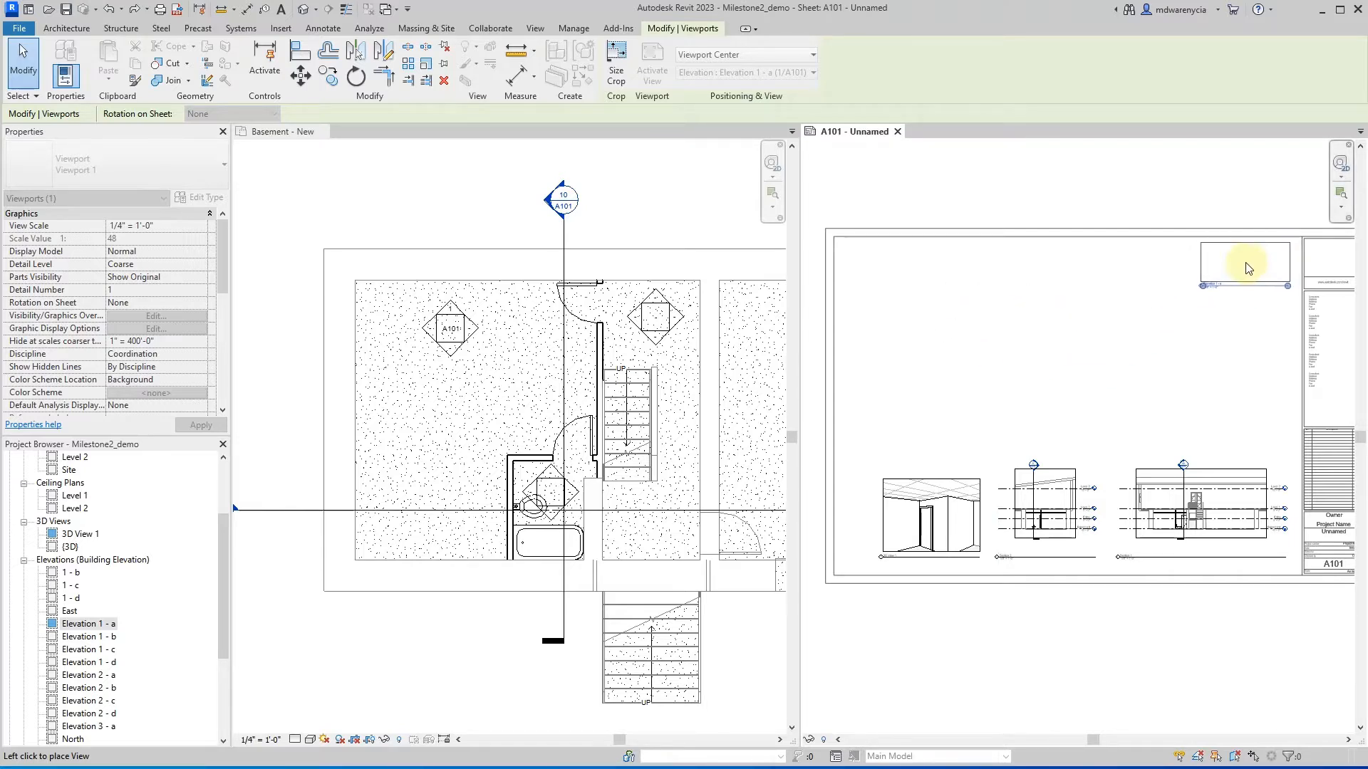
{"action": "left_click", "coordinate": [1253, 267]}
{"action": "left_click", "coordinate": [72, 636]}
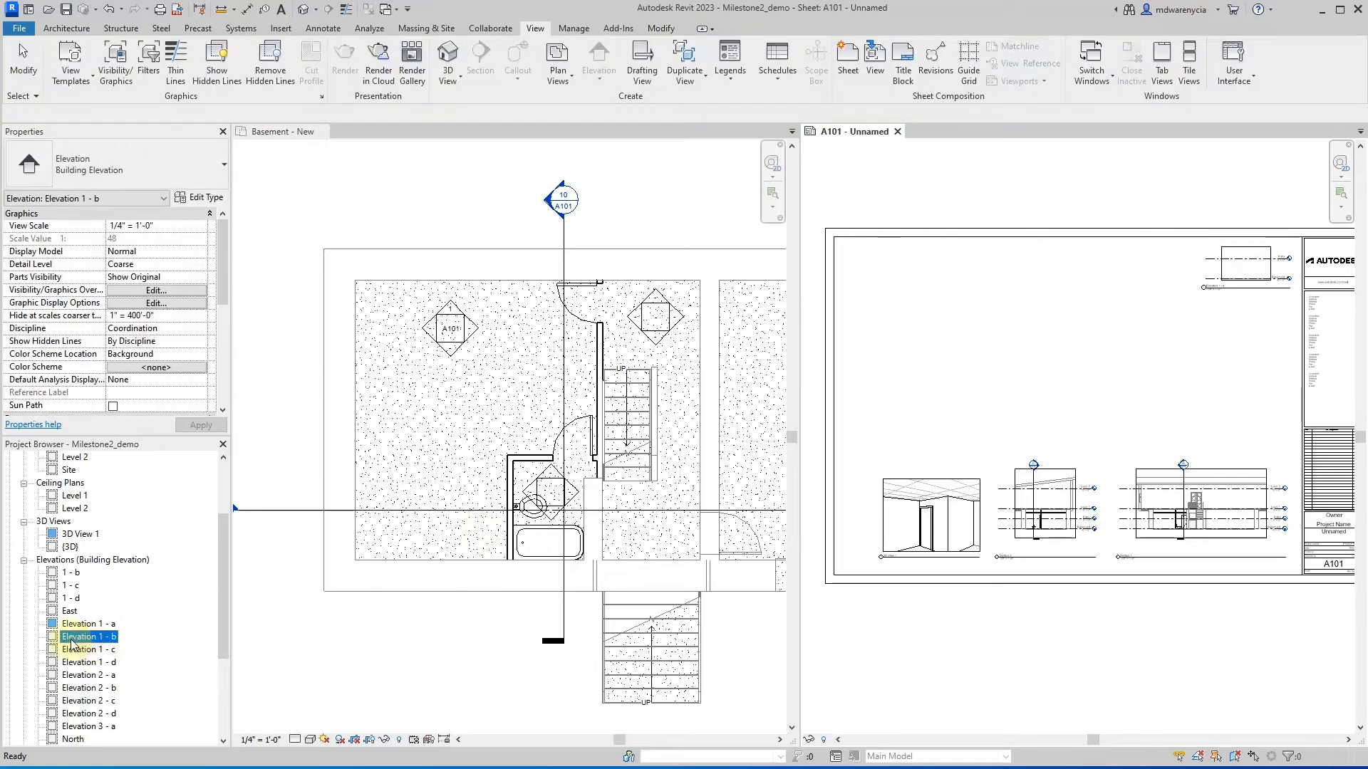
{"action": "left_click", "coordinate": [1158, 265]}
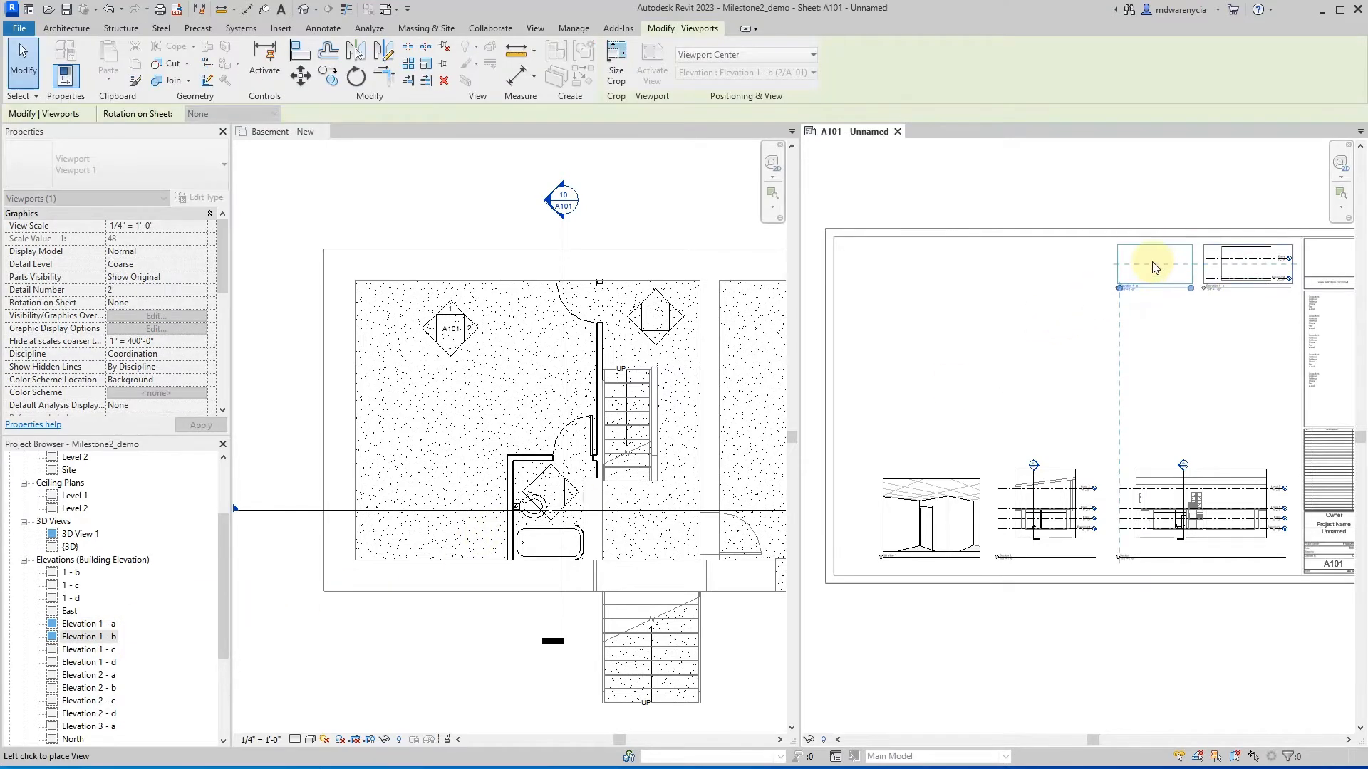
- Continue the sheet's top row leftward by placing Elevation 1 - c and Elevation 1 - d aligned with the other views
{"action": "left_click", "coordinate": [68, 651]}
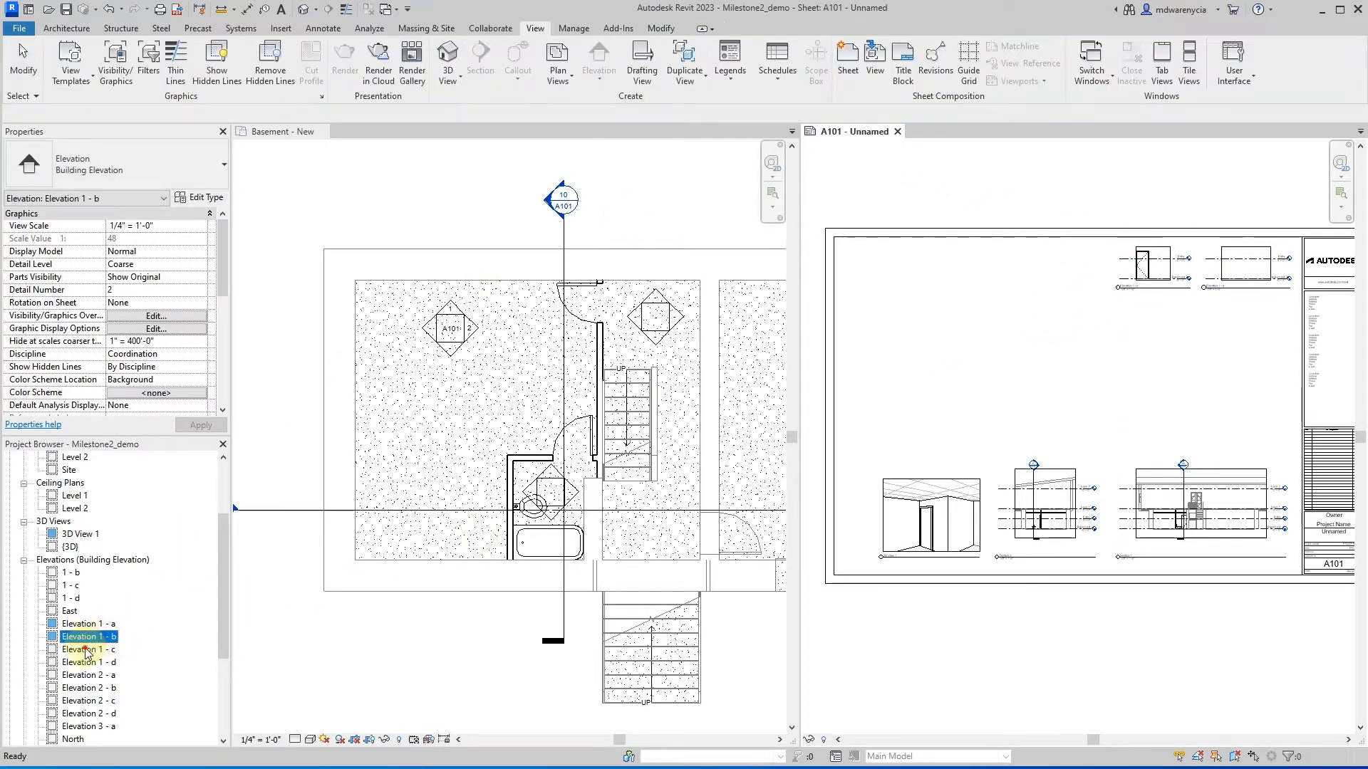
{"action": "left_click", "coordinate": [1061, 268]}
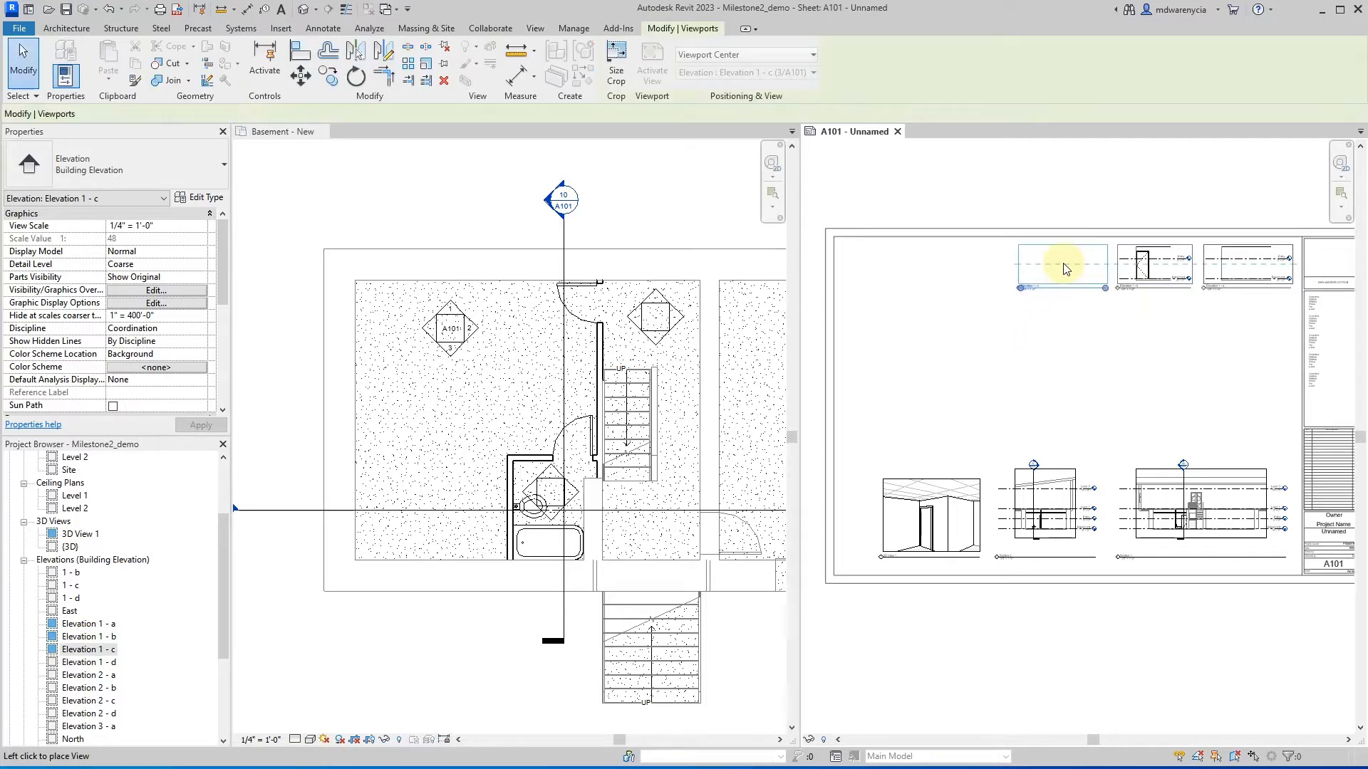
{"action": "left_click", "coordinate": [87, 662]}
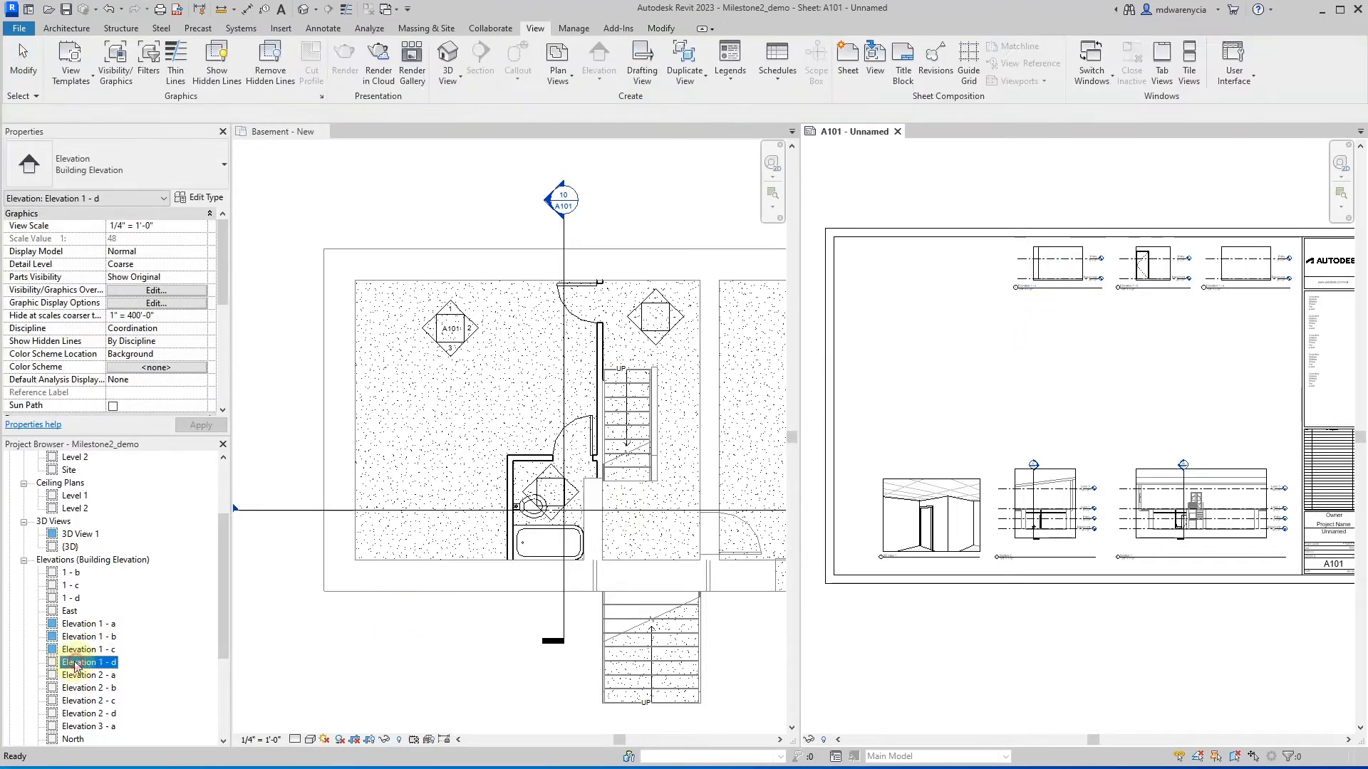
{"action": "left_click", "coordinate": [961, 266]}
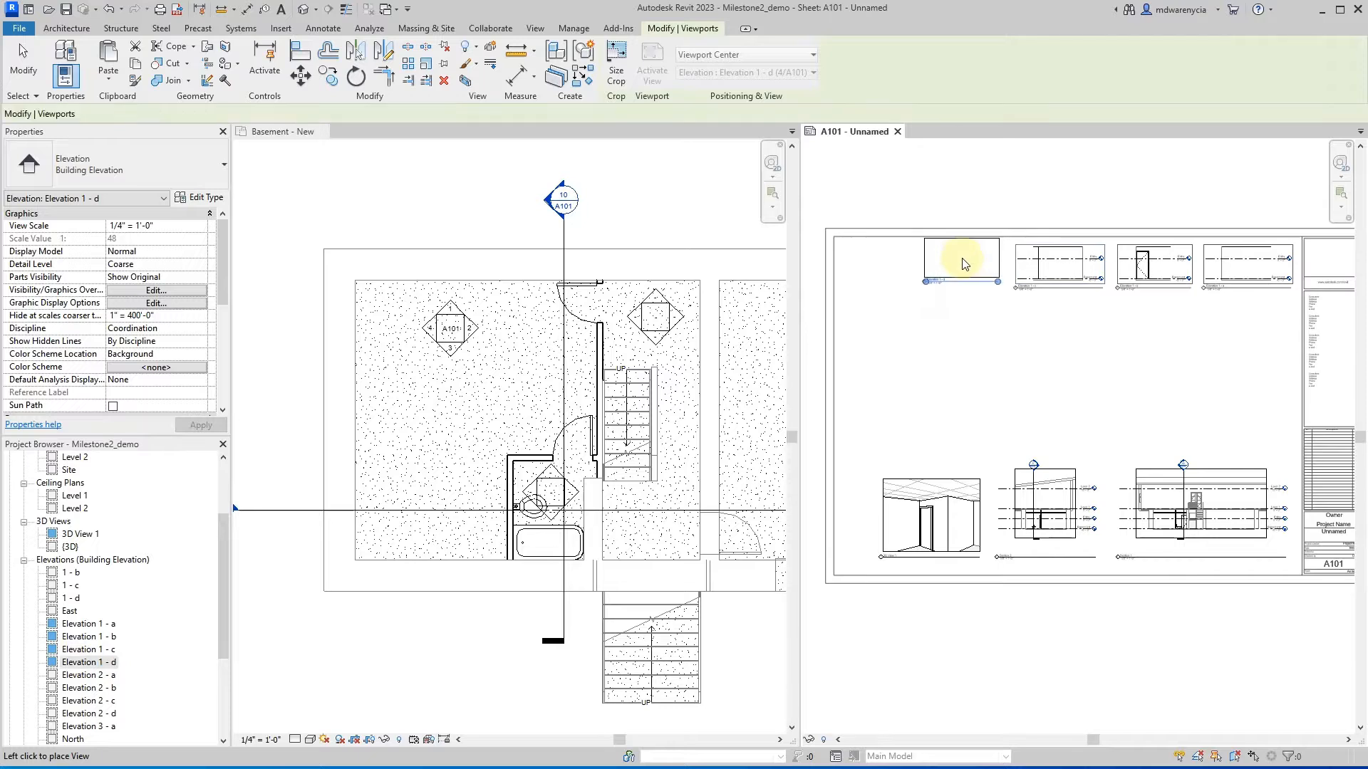
{"action": "left_click", "coordinate": [971, 268]}
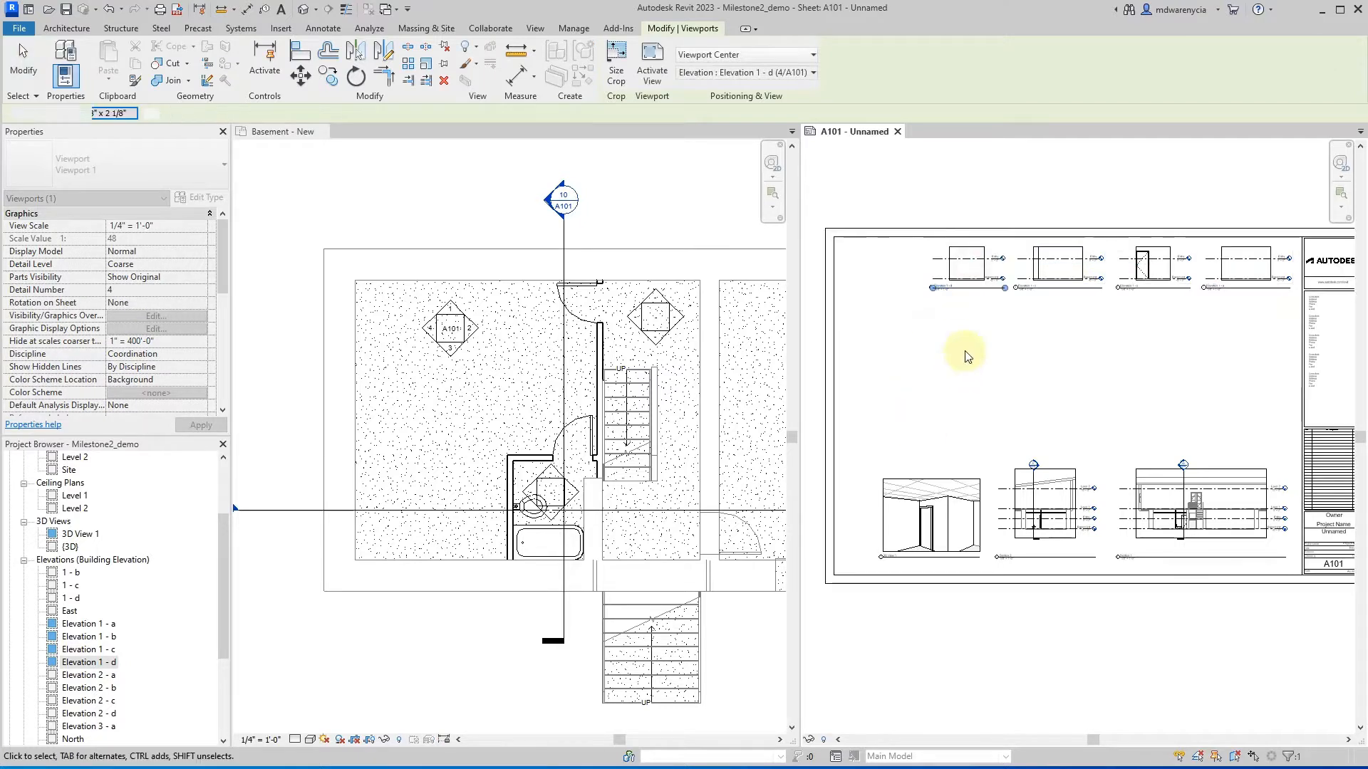
{"action": "left_click", "coordinate": [1035, 342]}
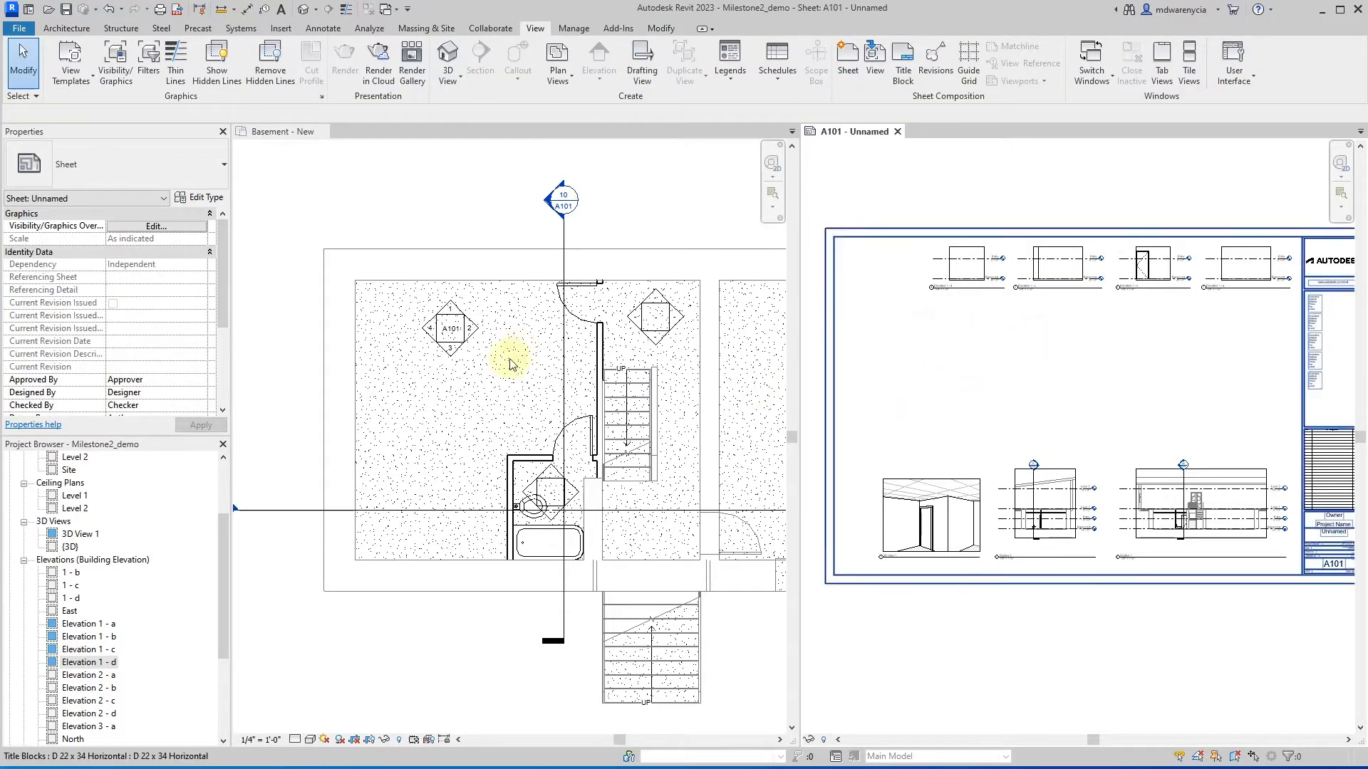
{"action": "left_click", "coordinate": [520, 387]}
{"action": "middle_click_drag", "start_coordinate": [549, 378], "coordinate": [504, 373]}
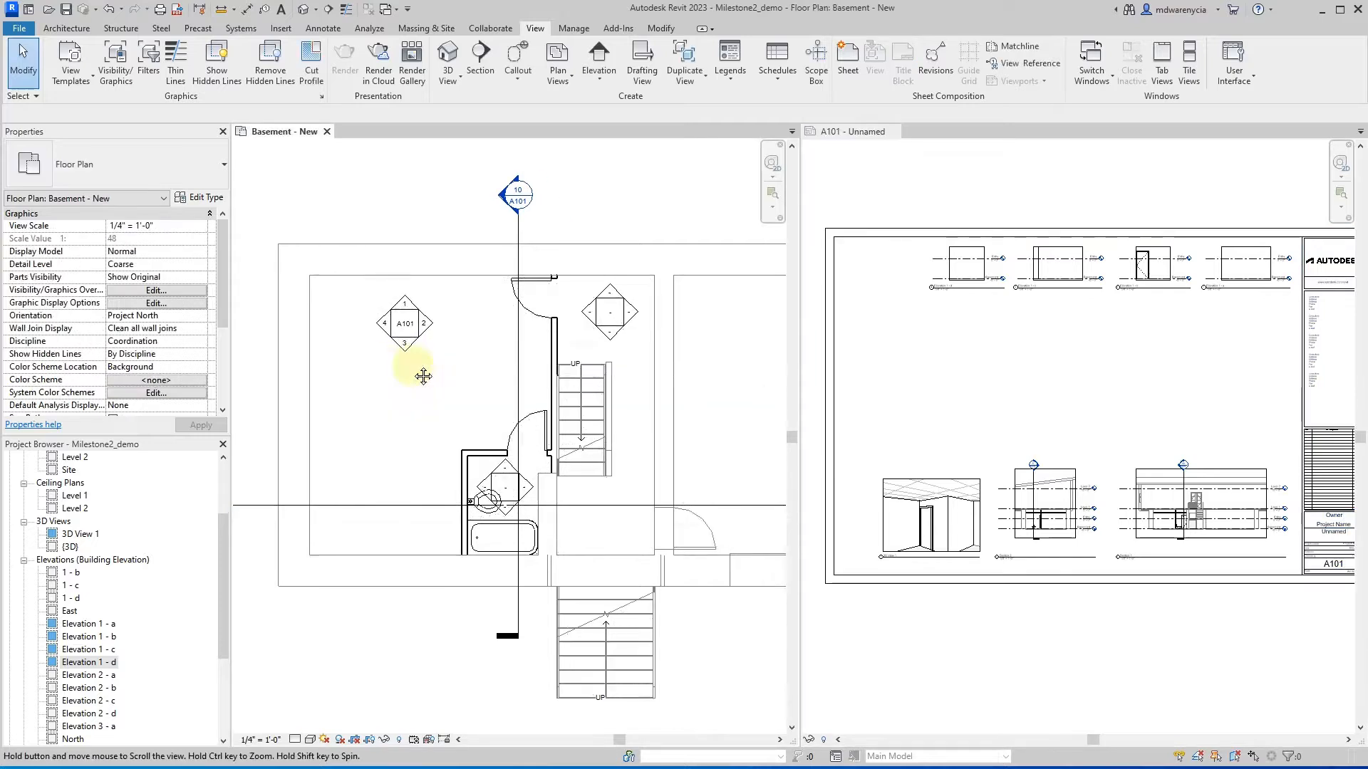
- Delete the 3D view and both section viewports along the lower part of sheet A101
{"action": "left_click", "coordinate": [1191, 417]}
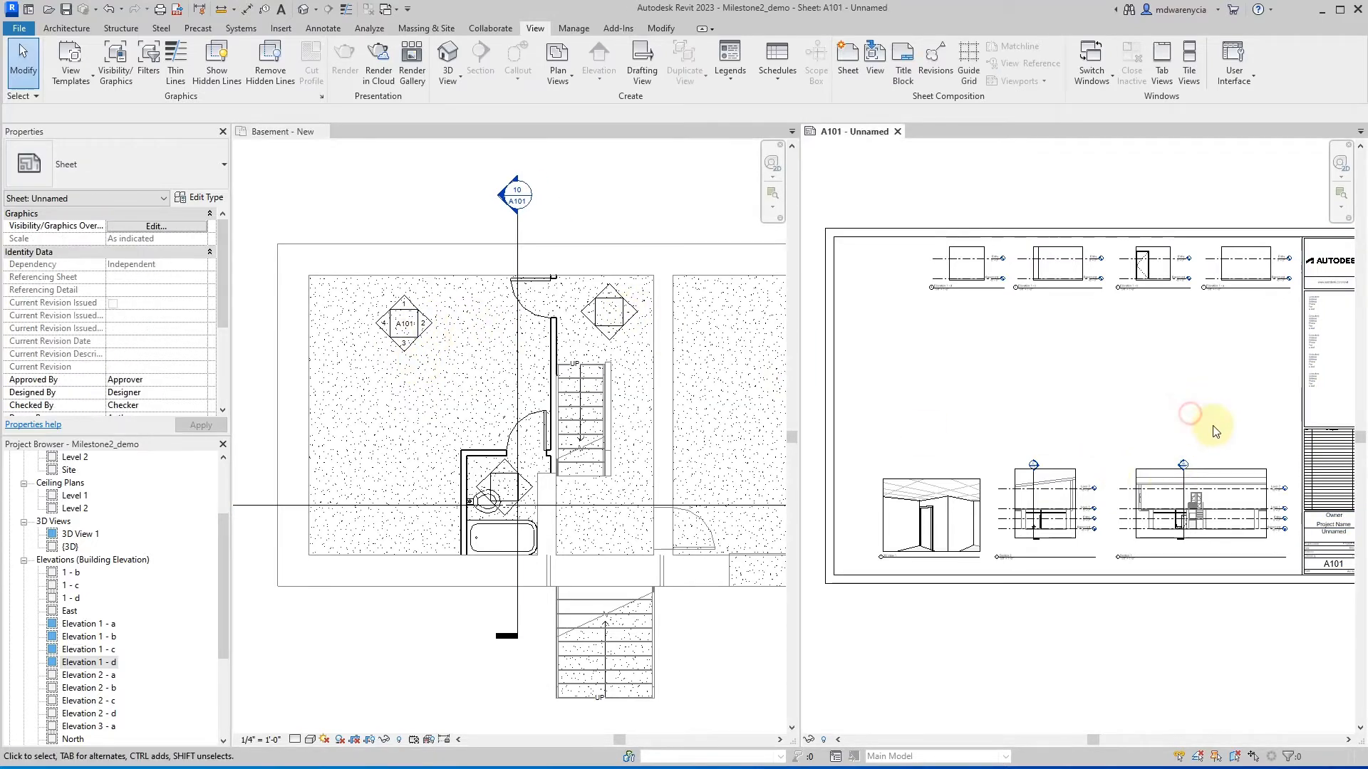
{"action": "left_click_drag", "start_coordinate": [1201, 423], "coordinate": [929, 526]}
{"action": "key", "text": "Delete"}
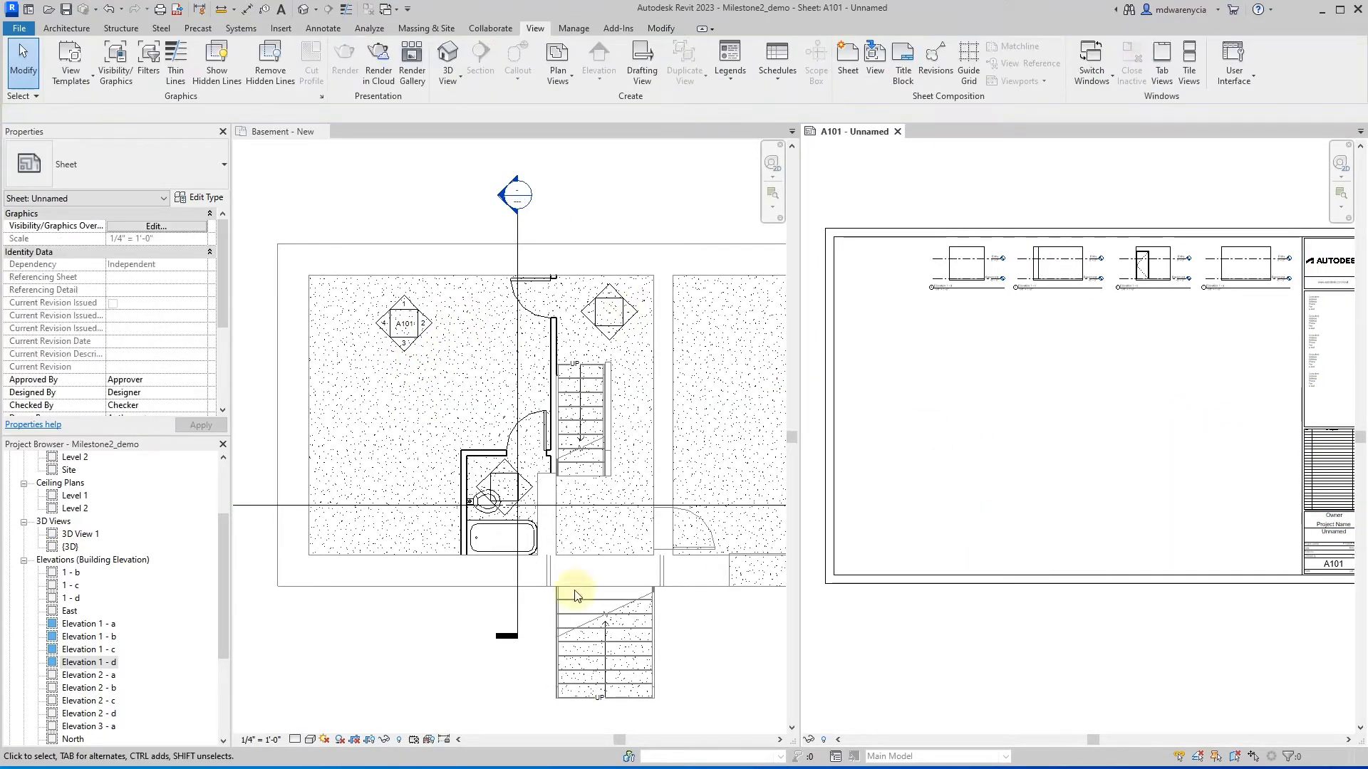
- Place Elevation 2 - a on sheet A101 below the rightmost view of the top row
{"action": "left_click", "coordinate": [89, 676]}
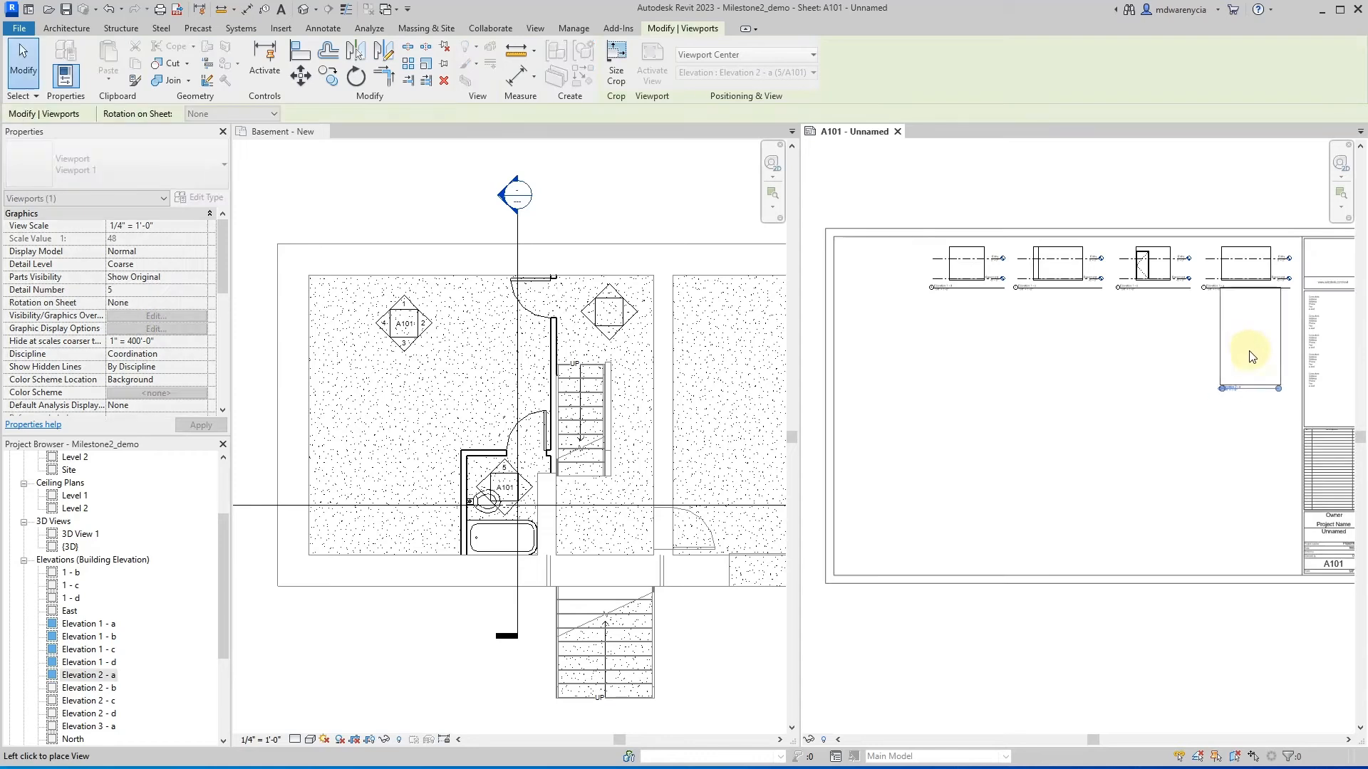
{"action": "left_click", "coordinate": [1248, 365]}
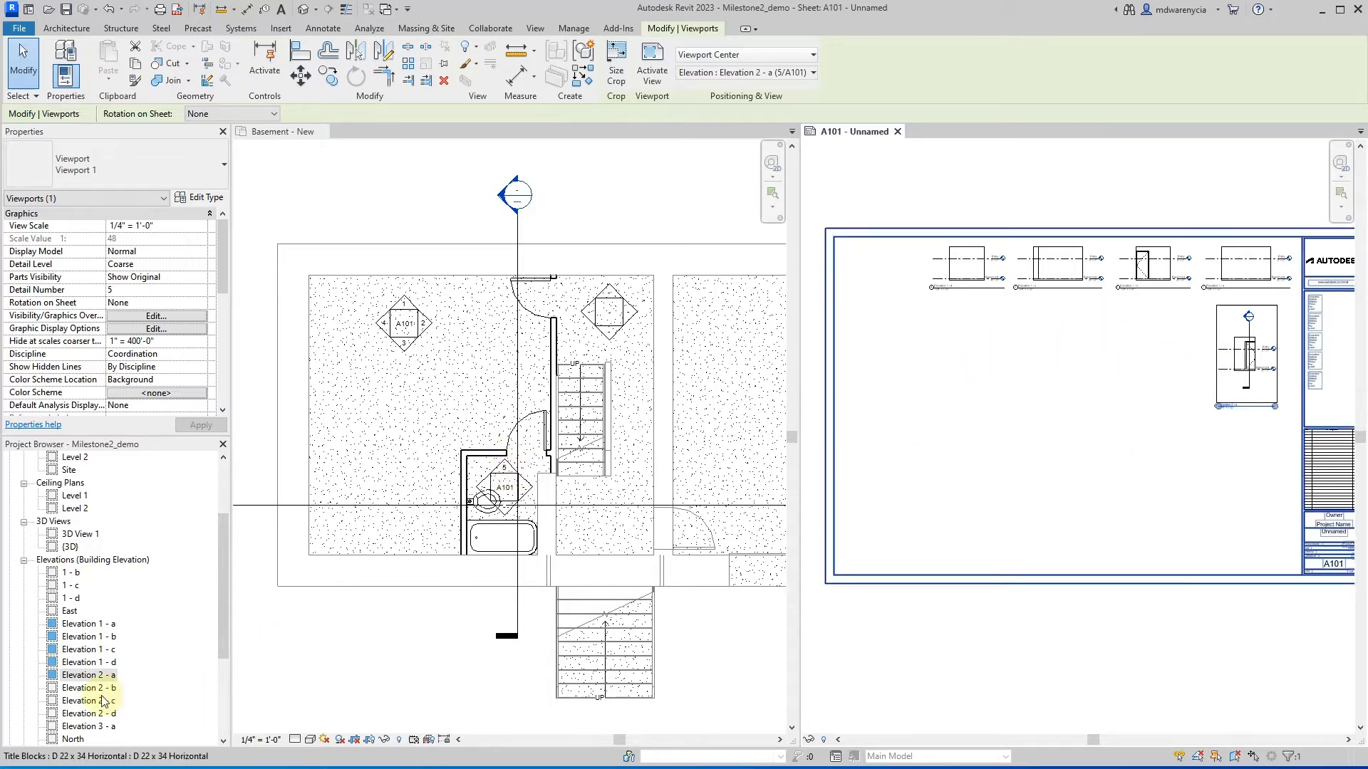
- Place Elevation 2 - b, Elevation 2 - c and Elevation 2 - d in a row leftward from Elevation 2 - a
{"action": "left_click", "coordinate": [89, 688]}
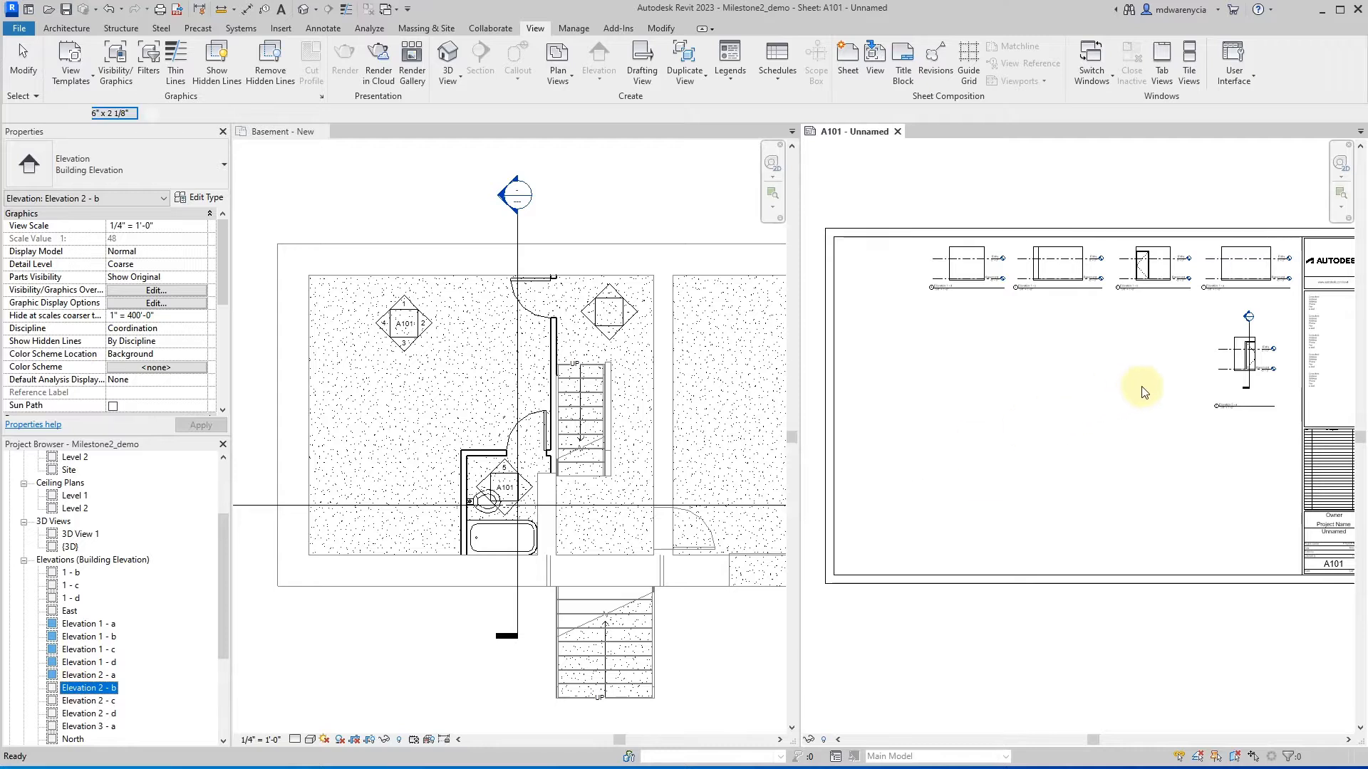
{"action": "left_click", "coordinate": [1171, 357]}
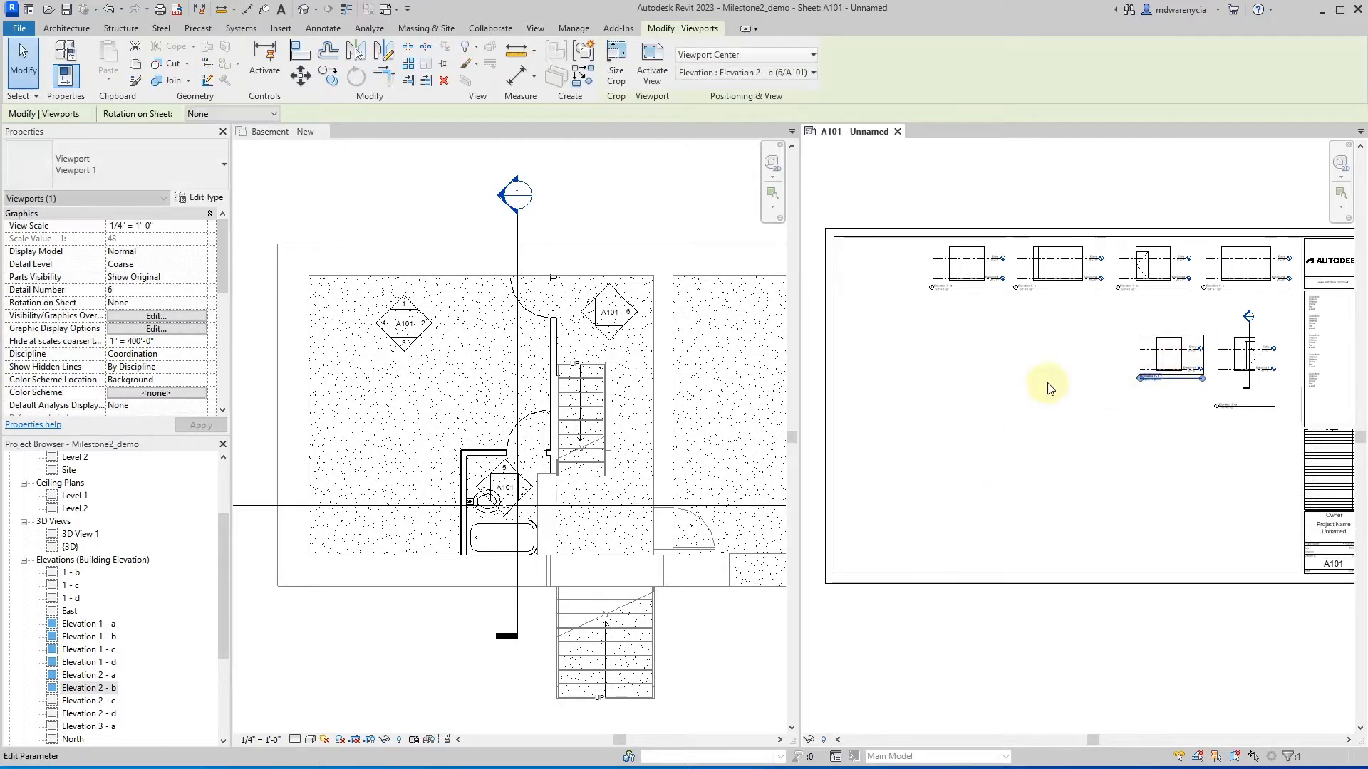
{"action": "left_click", "coordinate": [89, 701]}
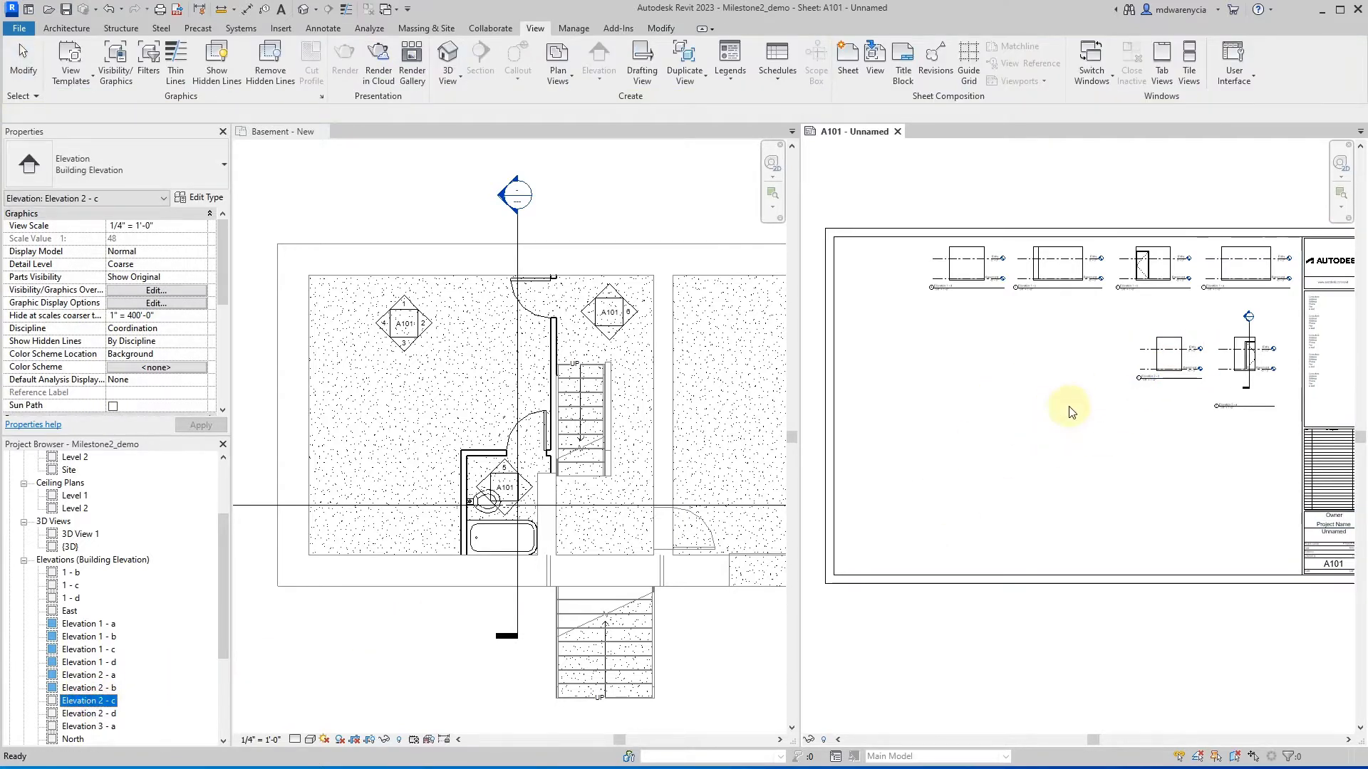
{"action": "left_click", "coordinate": [1088, 356]}
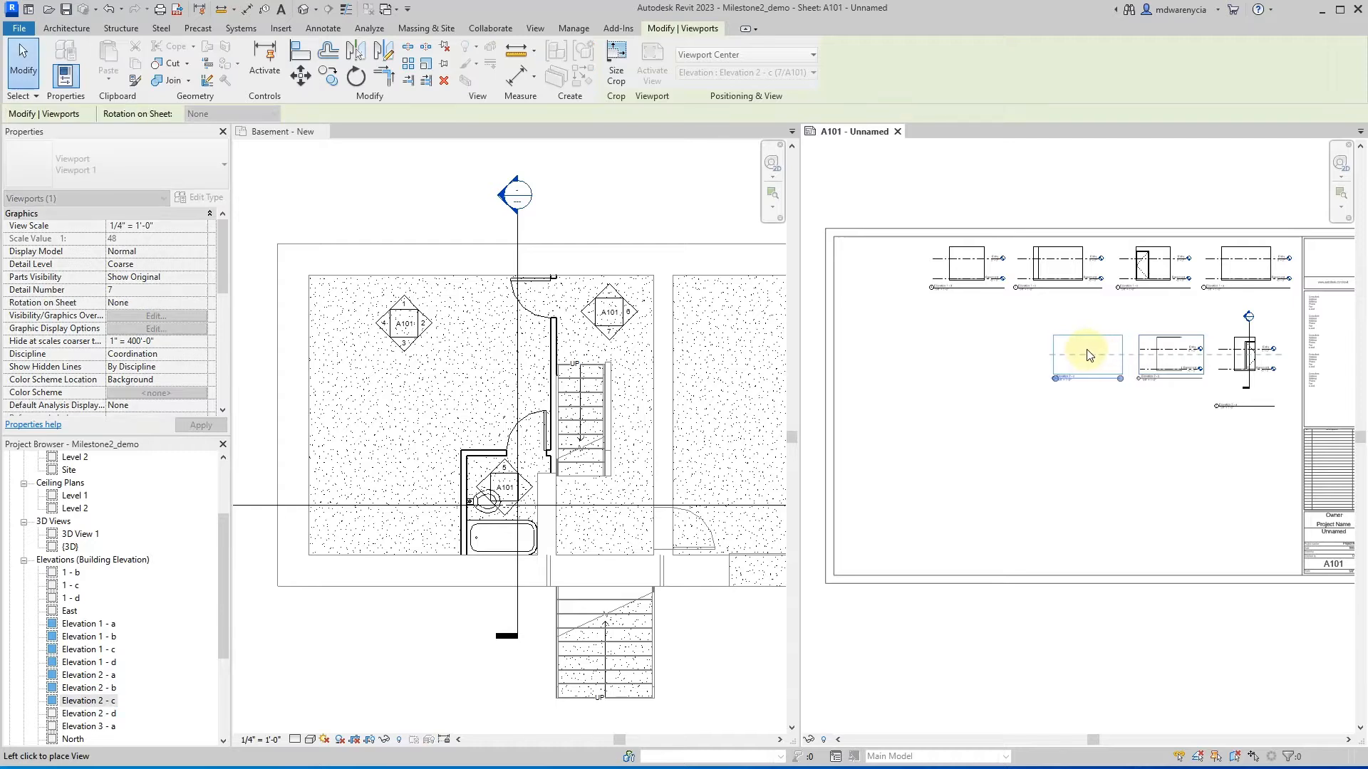
{"action": "left_click", "coordinate": [63, 715]}
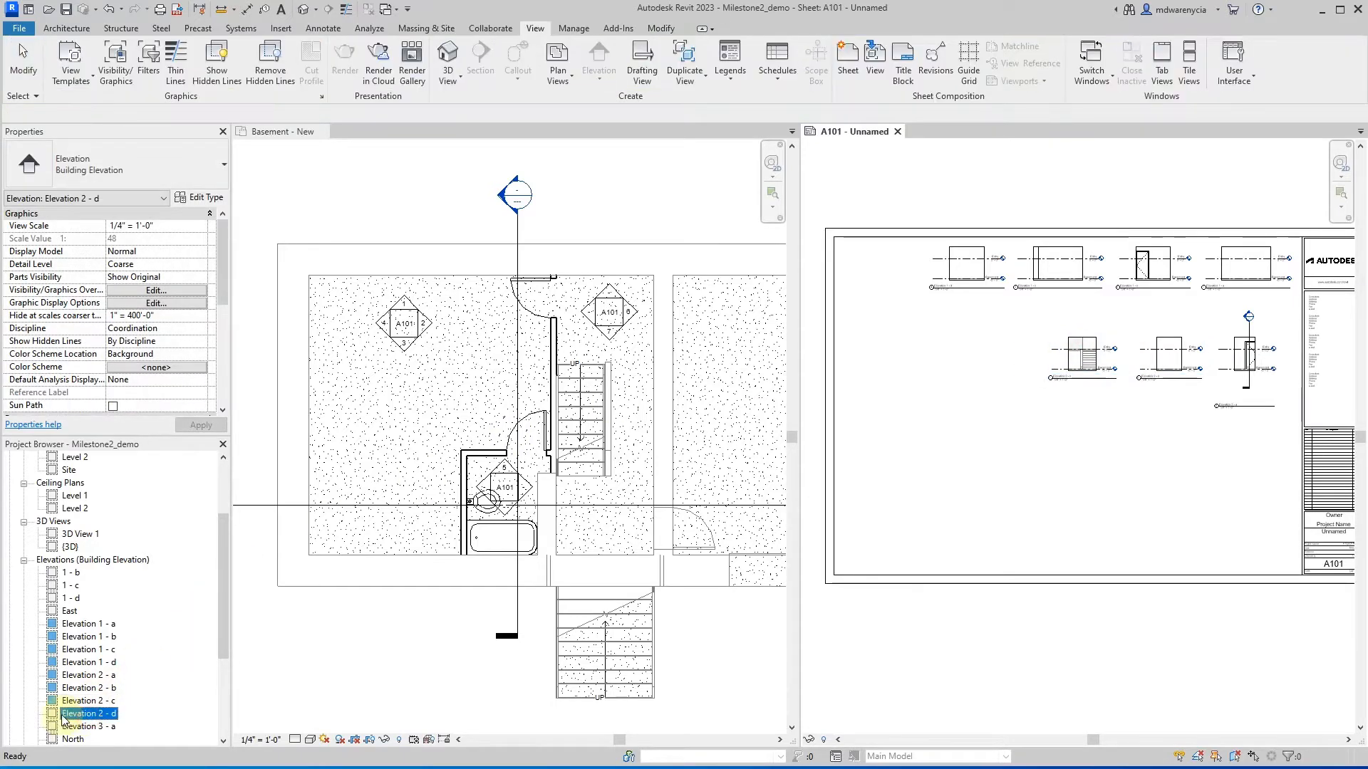
{"action": "left_click", "coordinate": [1006, 354]}
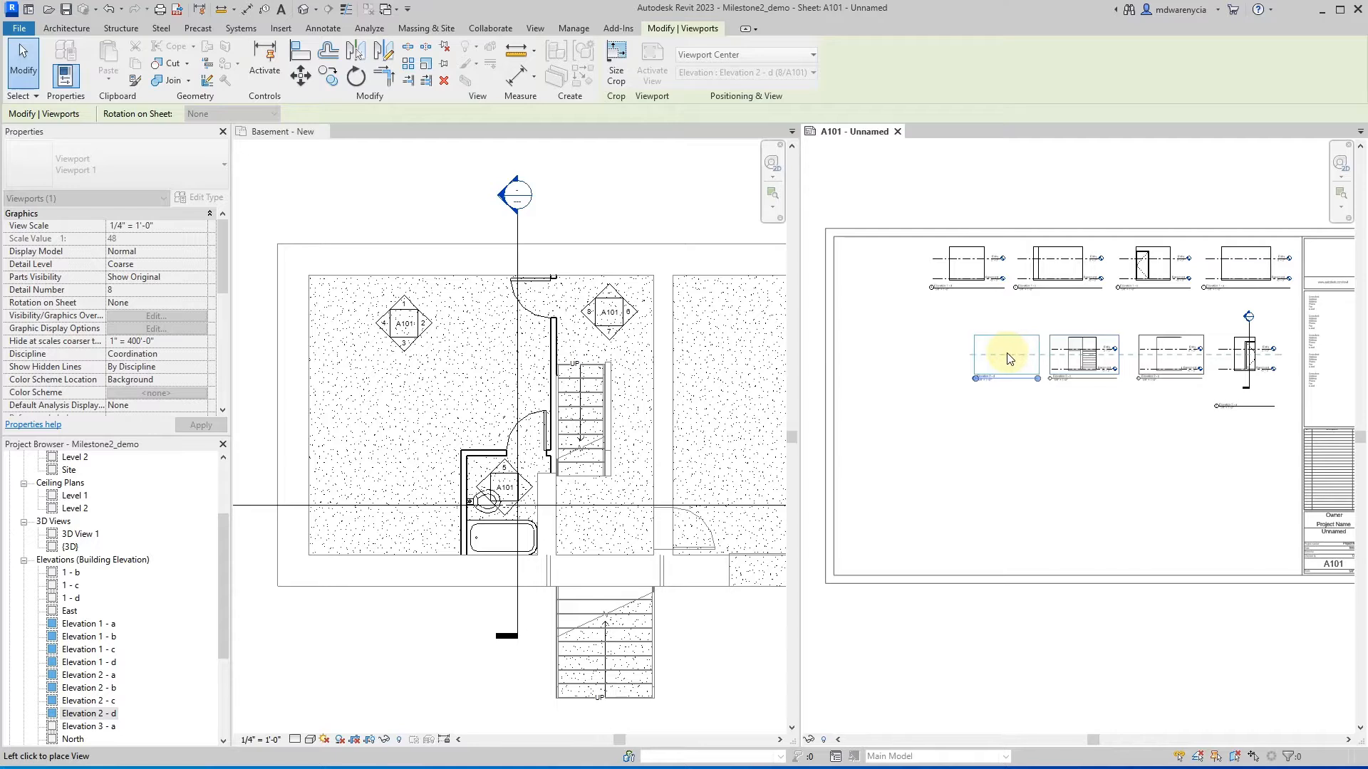
{"action": "left_click", "coordinate": [1006, 357]}
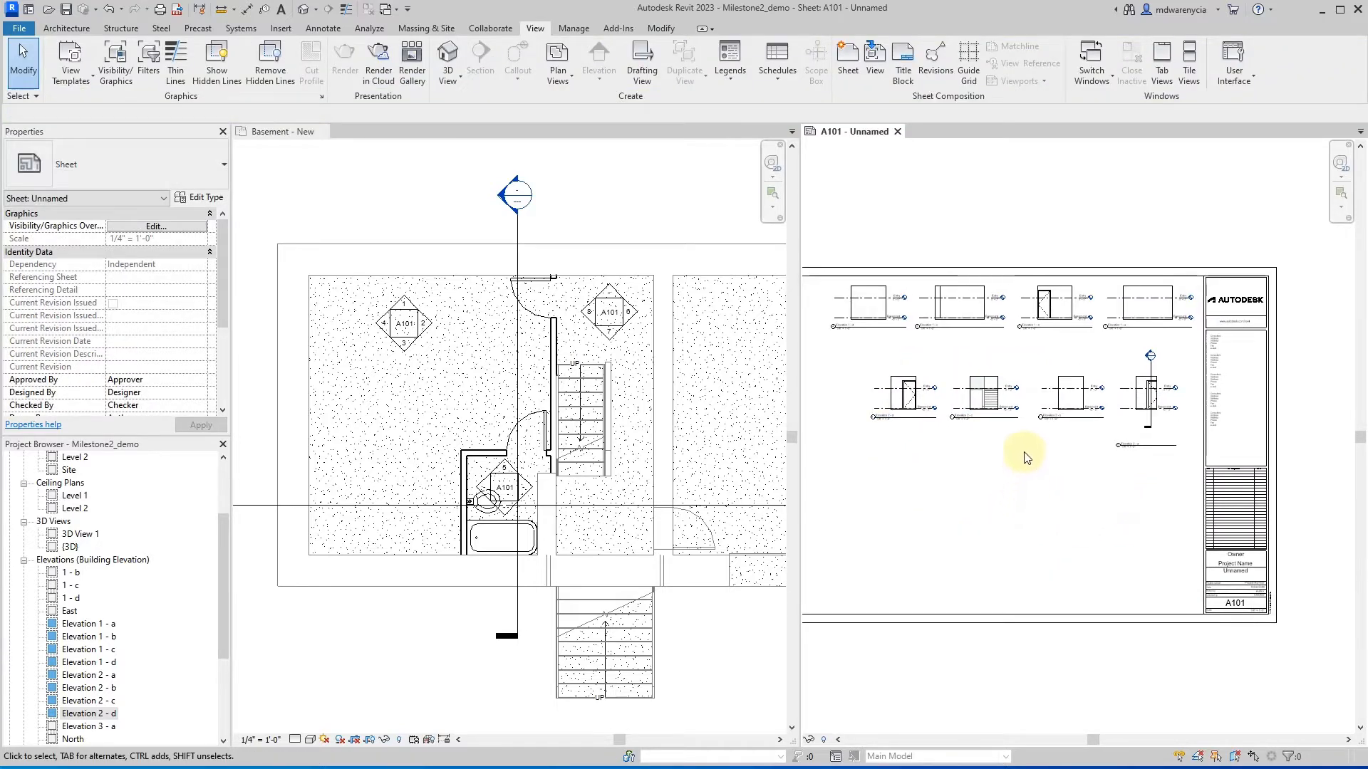
{"action": "middle_click_drag", "start_coordinate": [947, 520], "coordinate": [1037, 442]}
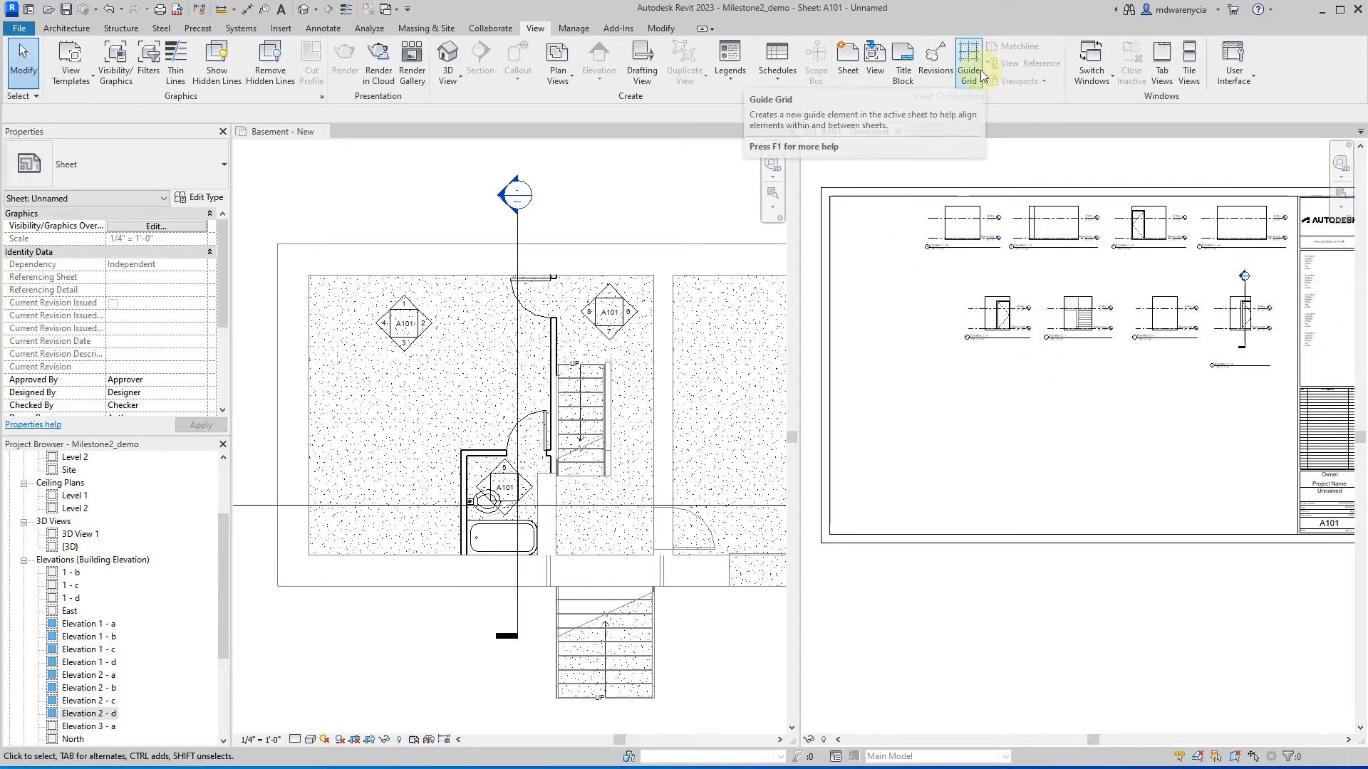
{"action": "left_click", "coordinate": [67, 28]}
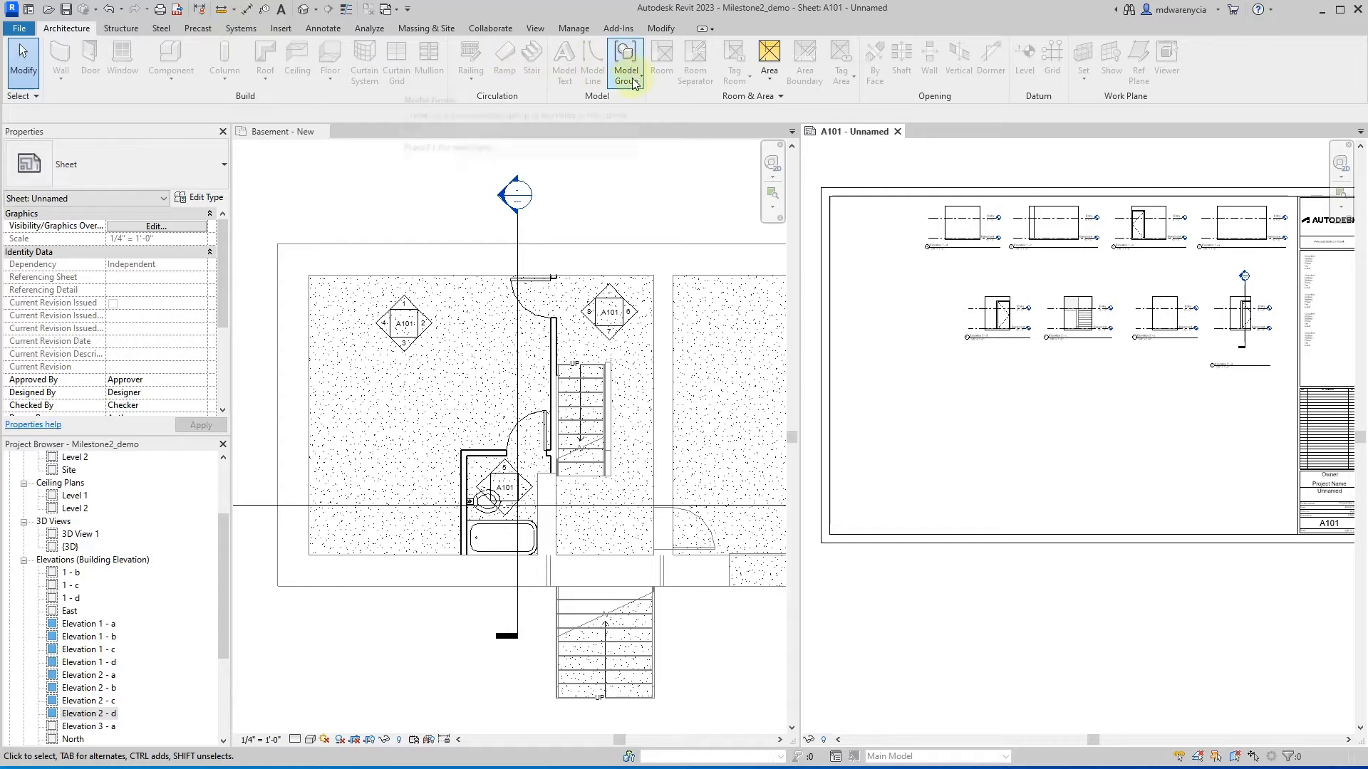
{"action": "left_click", "coordinate": [909, 347]}
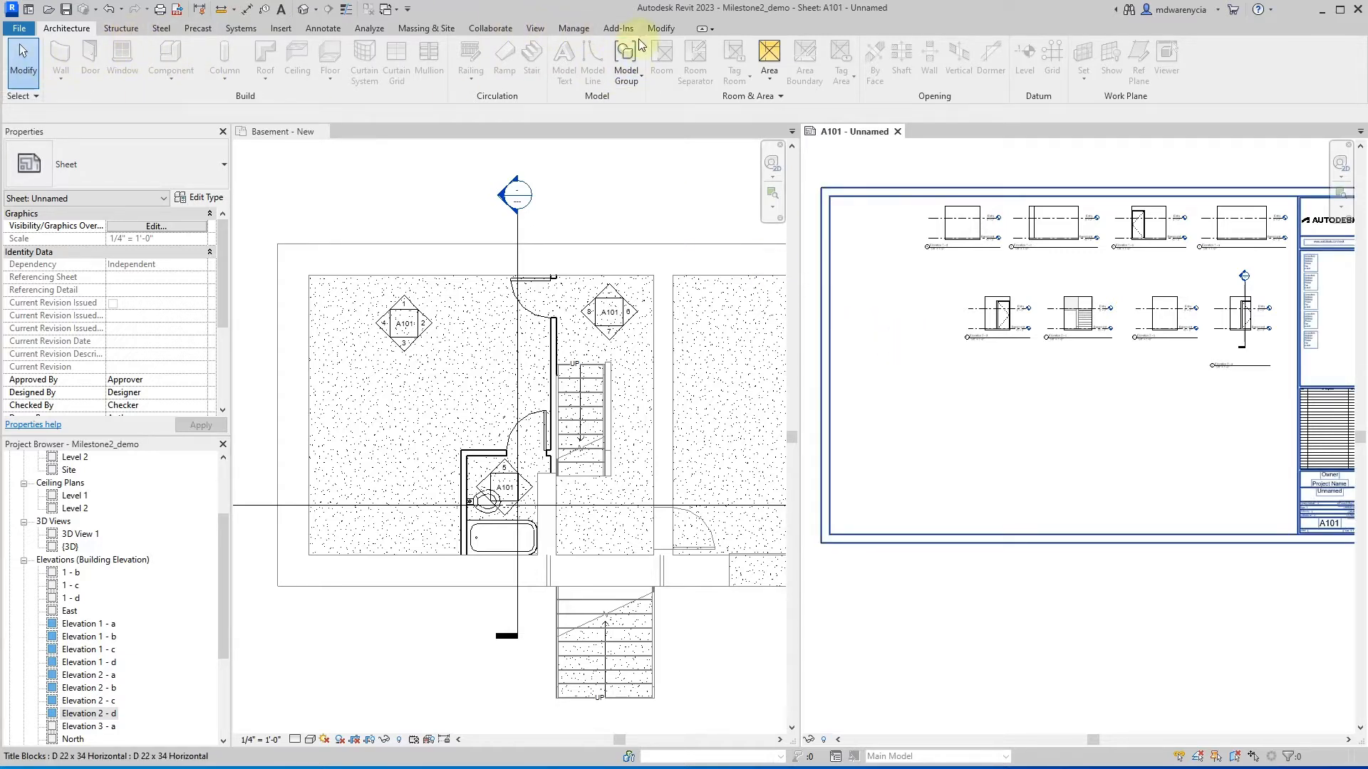
{"action": "left_click", "coordinate": [636, 83]}
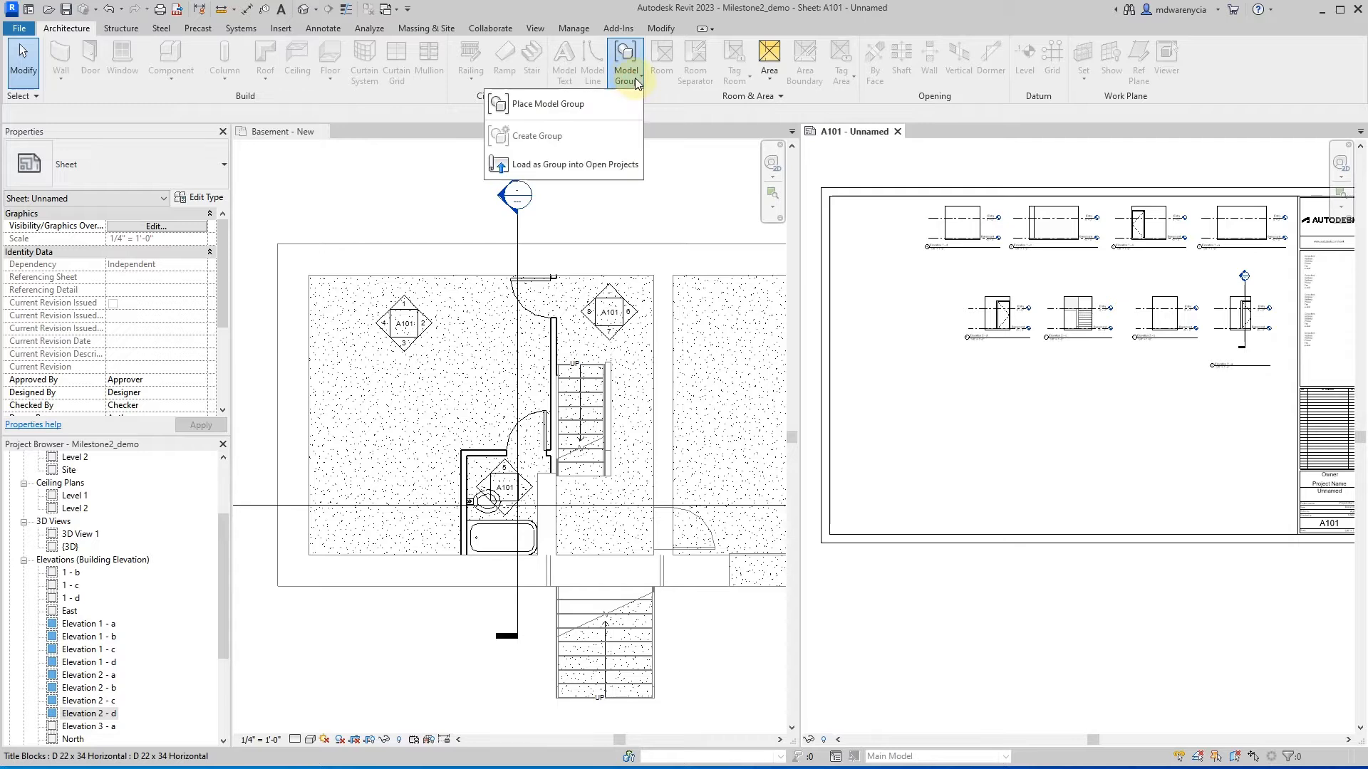
{"action": "left_click", "coordinate": [636, 84]}
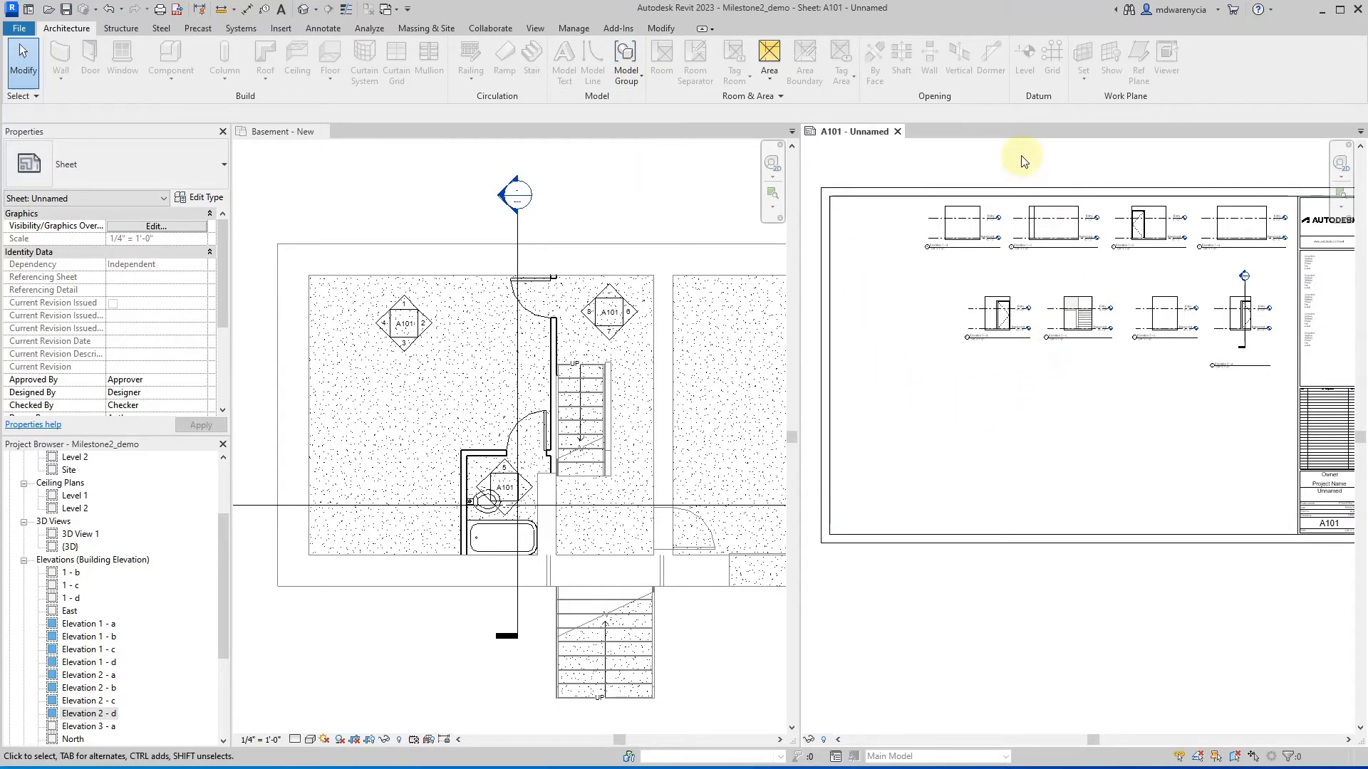
{"action": "left_click", "coordinate": [1090, 427]}
{"action": "scroll", "coordinate": [134, 630], "scroll_direction": "down", "scroll_amount": 2}
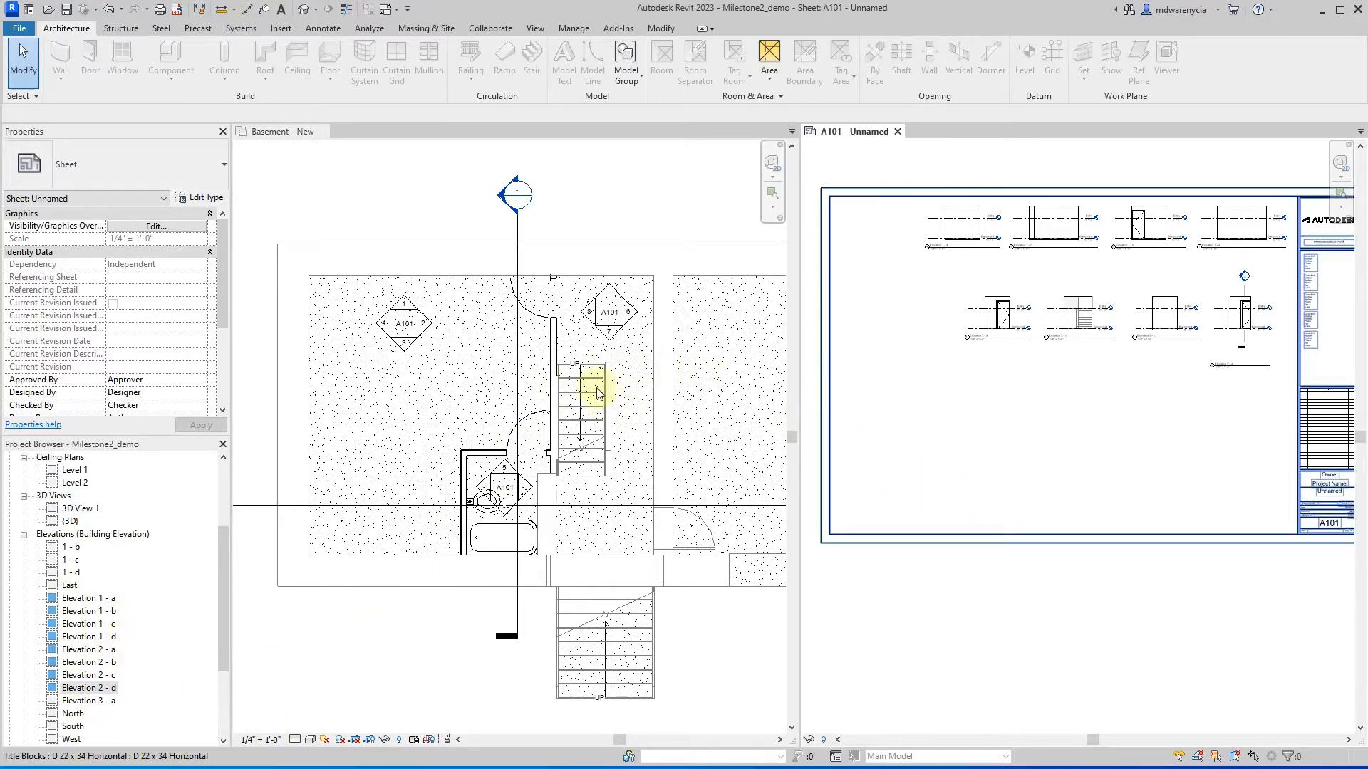
- Turn off the east-facing view of the elevation marker above the stairs, deleting Elevation 2 - b
{"action": "left_click", "coordinate": [613, 318]}
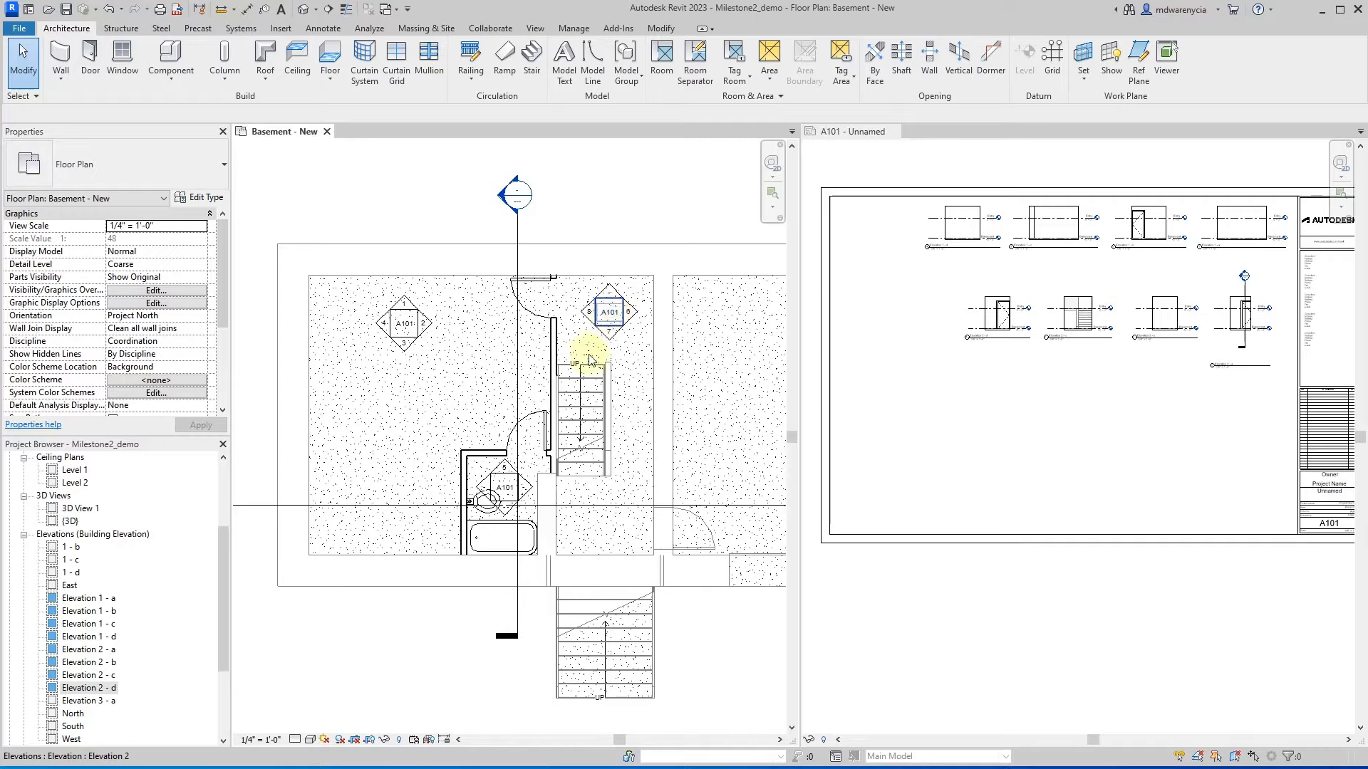
{"action": "left_click", "coordinate": [503, 479]}
{"action": "left_click", "coordinate": [519, 490]}
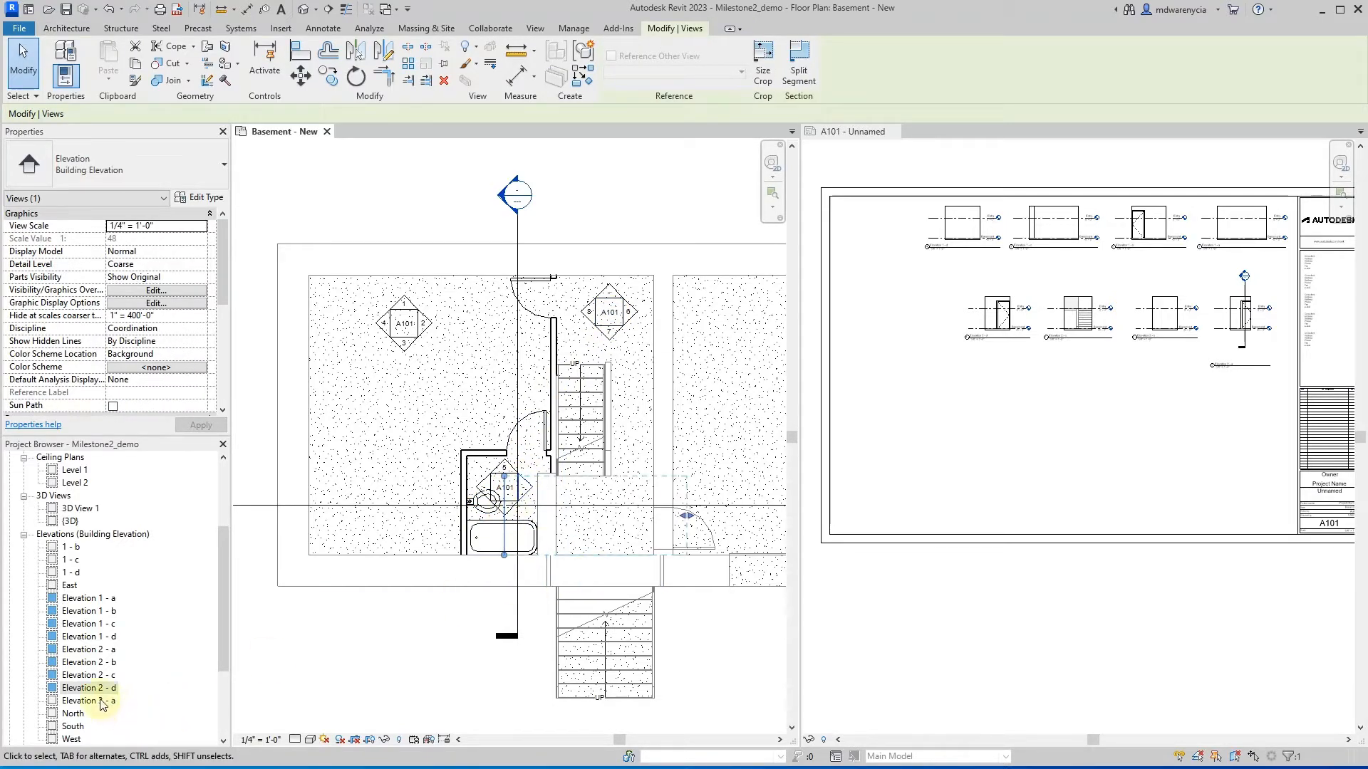
{"action": "left_click", "coordinate": [512, 490]}
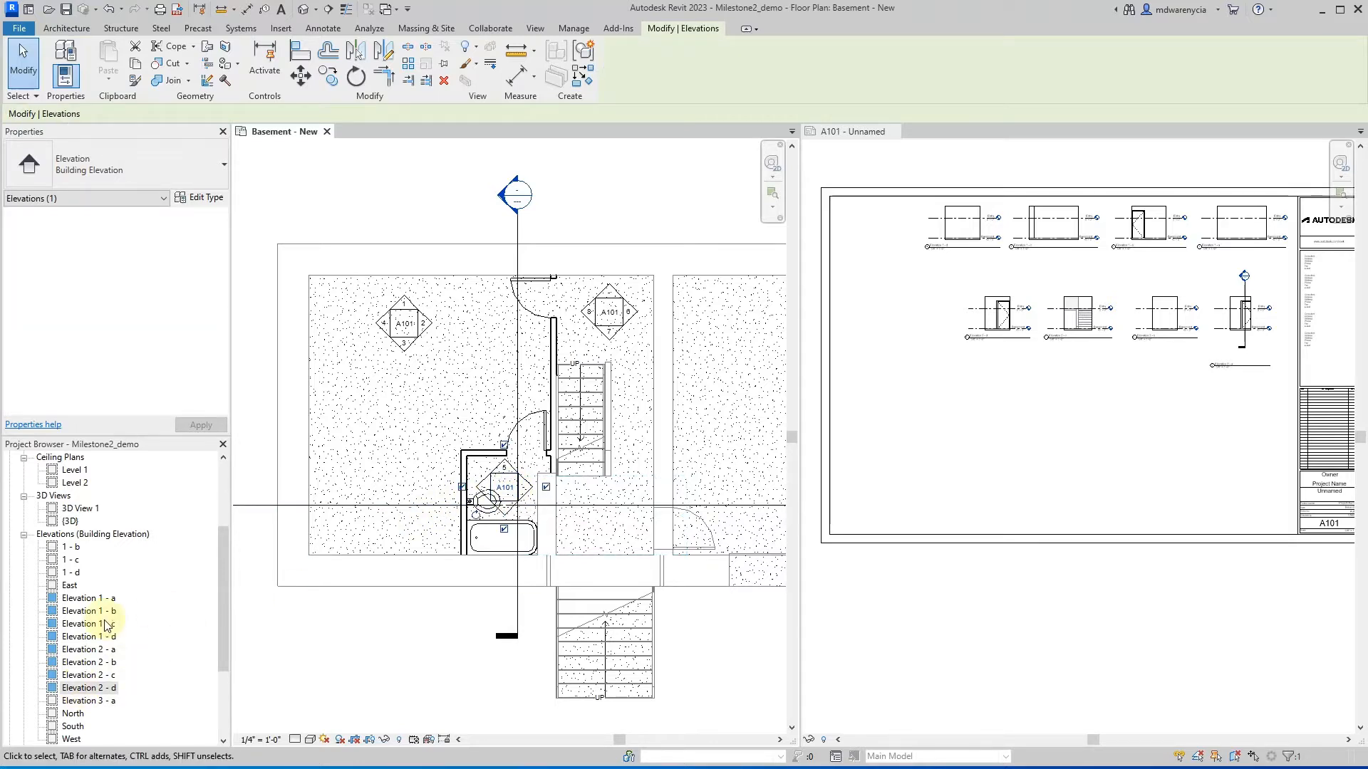
{"action": "scroll", "coordinate": [114, 610], "scroll_direction": "down", "scroll_amount": 1}
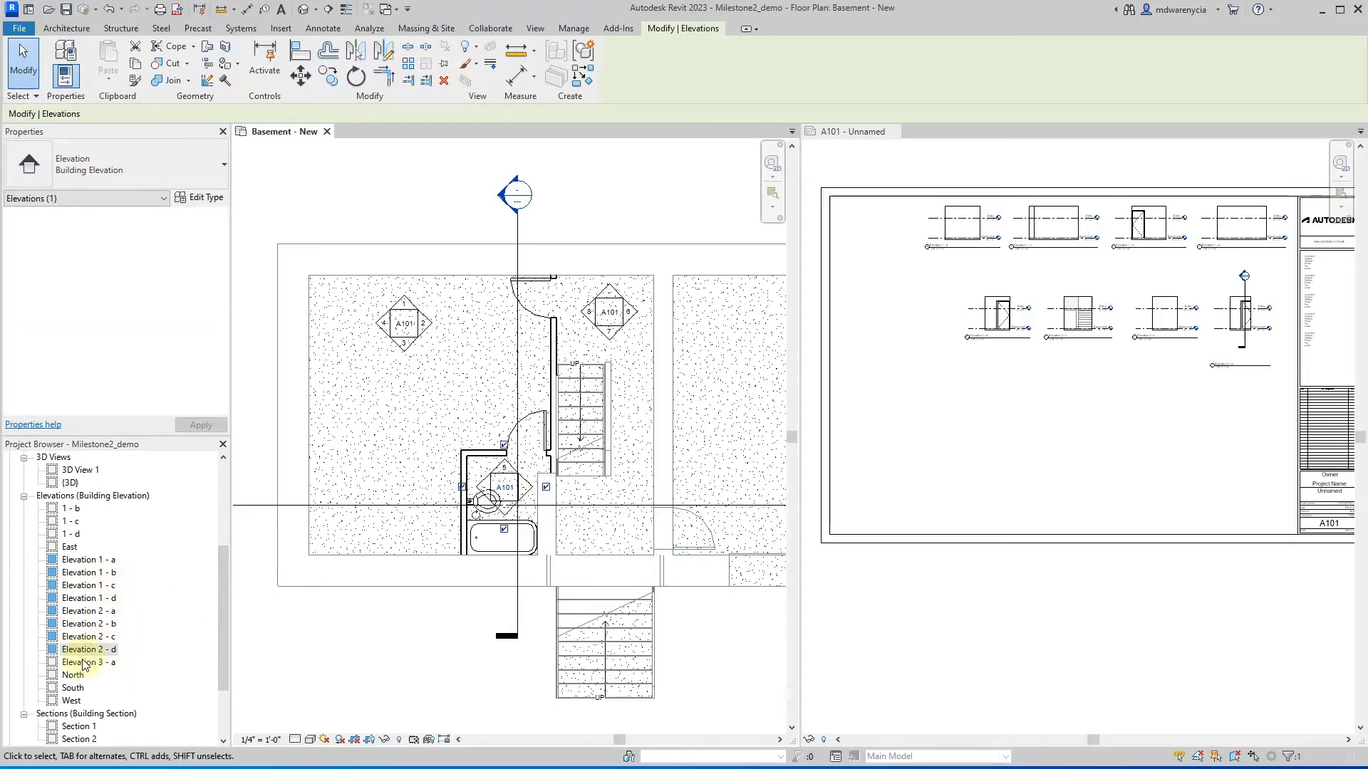
{"action": "left_click", "coordinate": [613, 312]}
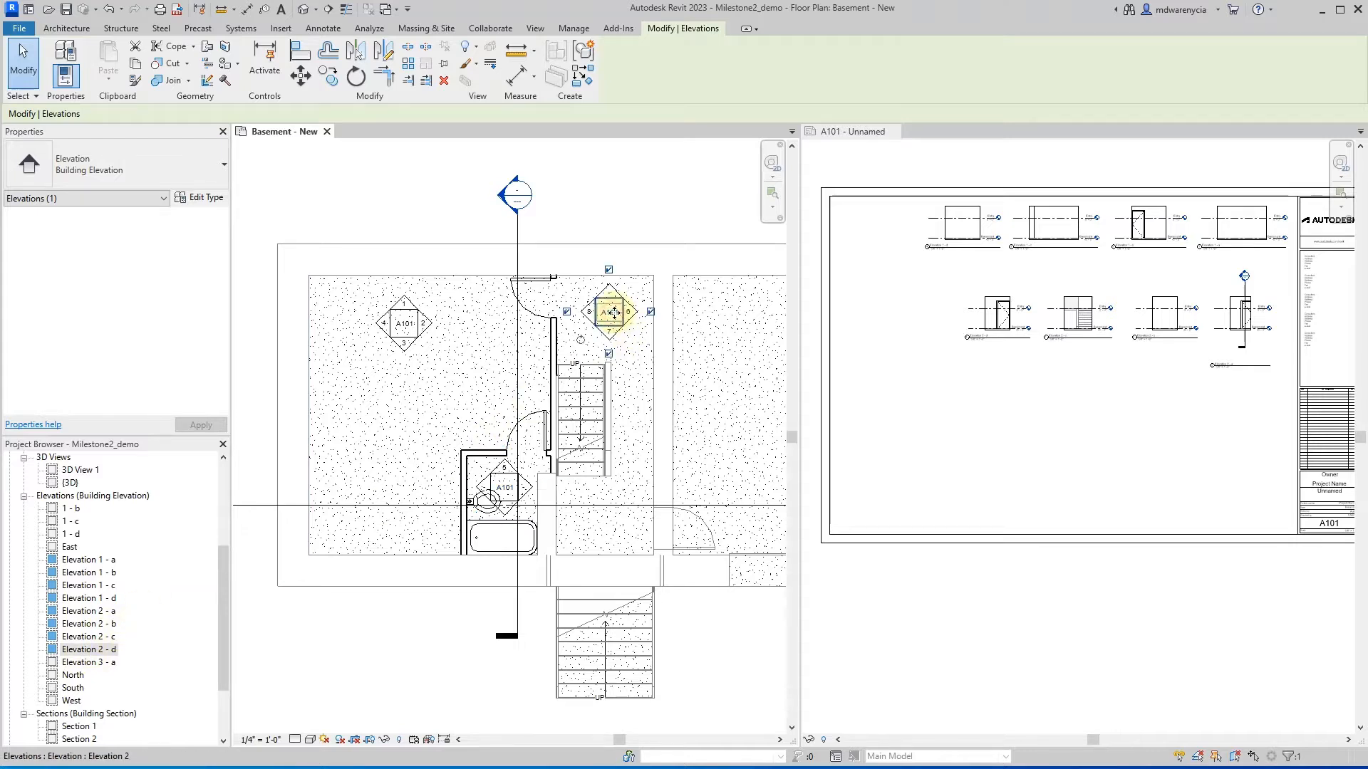
{"action": "key", "text": "Delete"}
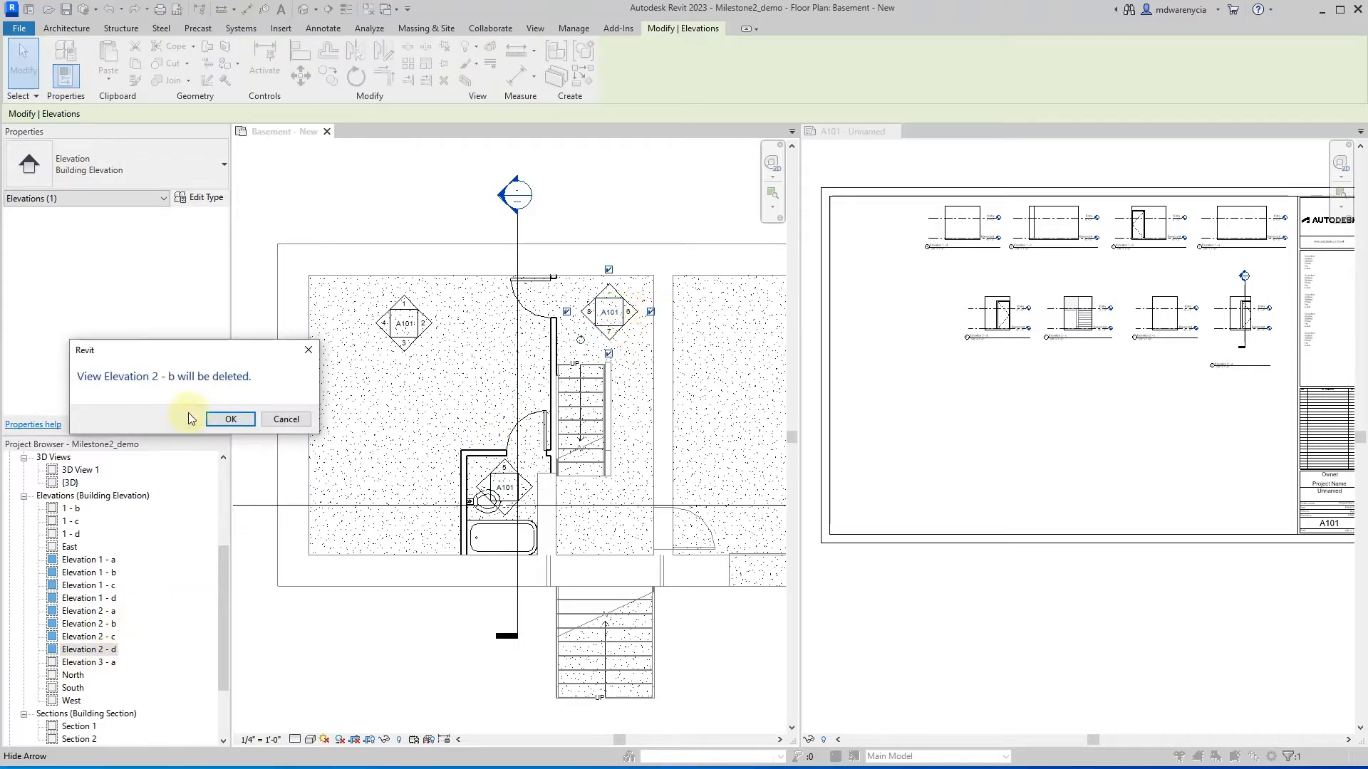
{"action": "left_click", "coordinate": [233, 419]}
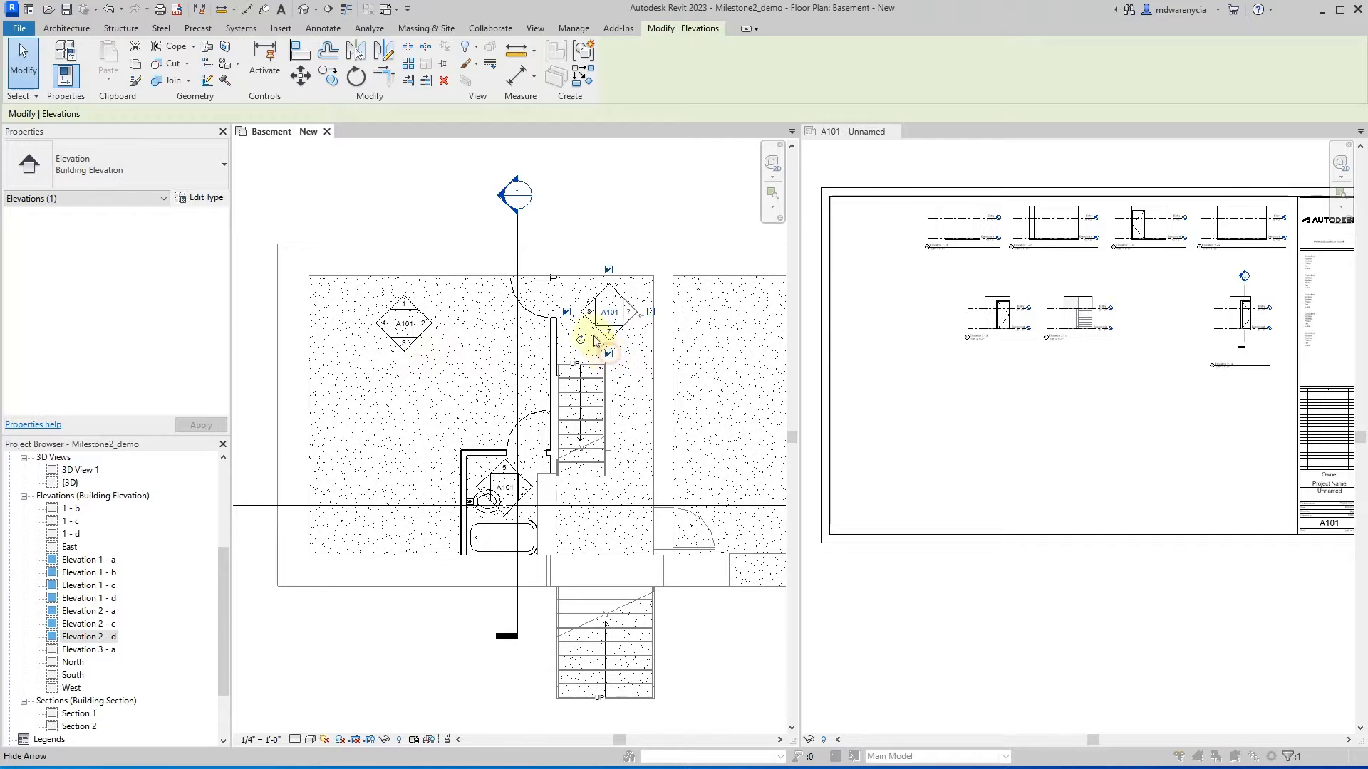
- Turn off the three remaining directions of the marker above the stairs, deleting Elevation 2 - c, Elevation 2 - d and Elevation 3 - a
{"action": "left_click", "coordinate": [609, 354]}
{"action": "key", "text": "Return"}
{"action": "left_click", "coordinate": [566, 311]}
{"action": "key", "text": "Return"}
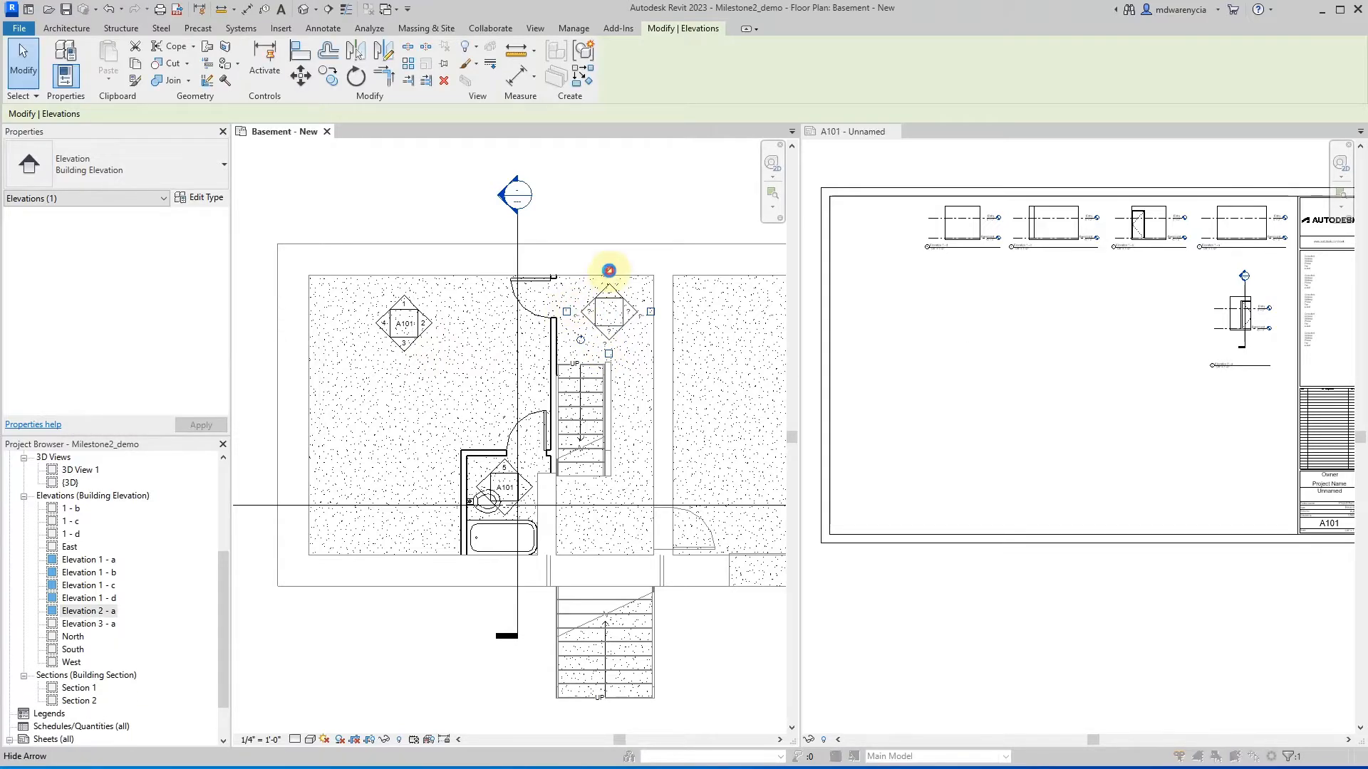
{"action": "left_click", "coordinate": [608, 271]}
{"action": "key", "text": "Return"}
{"action": "left_click", "coordinate": [488, 497]}
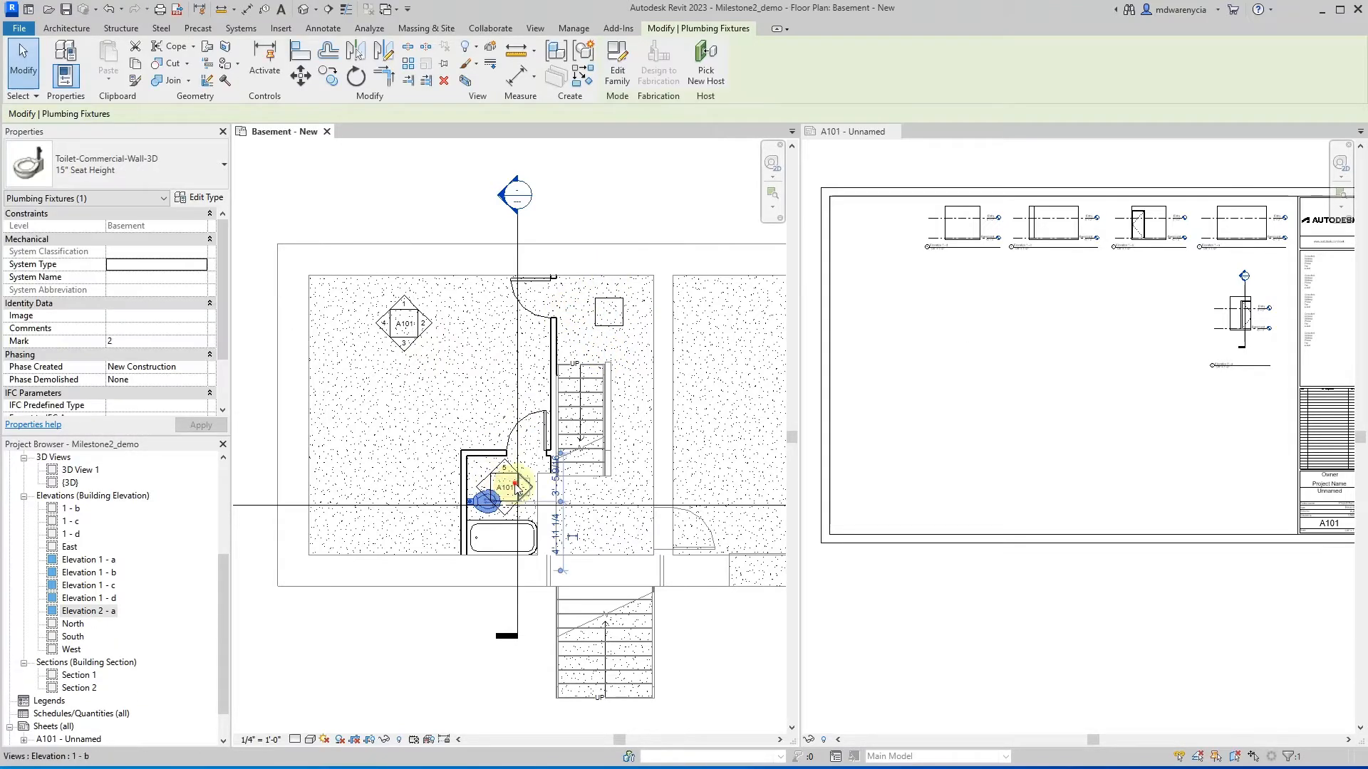
{"action": "left_click", "coordinate": [514, 484]}
{"action": "left_click", "coordinate": [336, 670]}
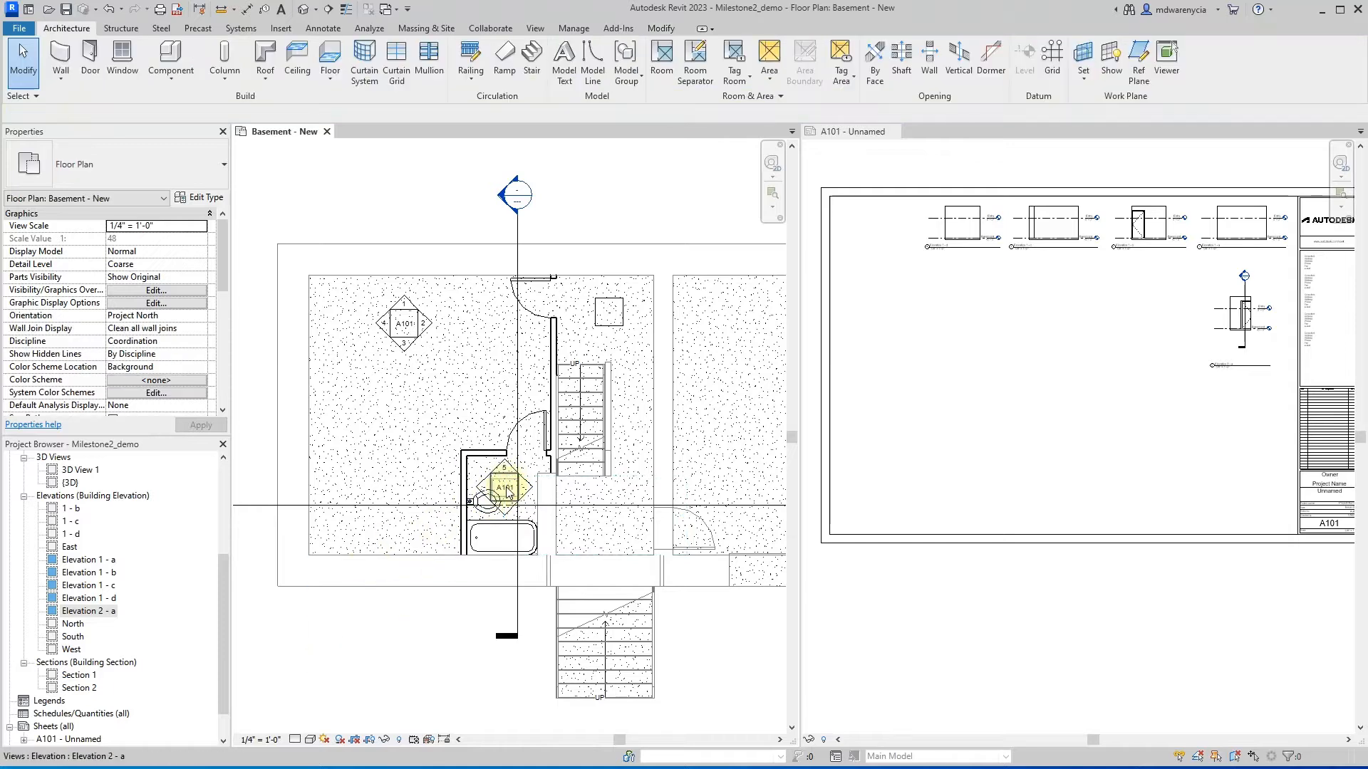
{"action": "left_click", "coordinate": [509, 490]}
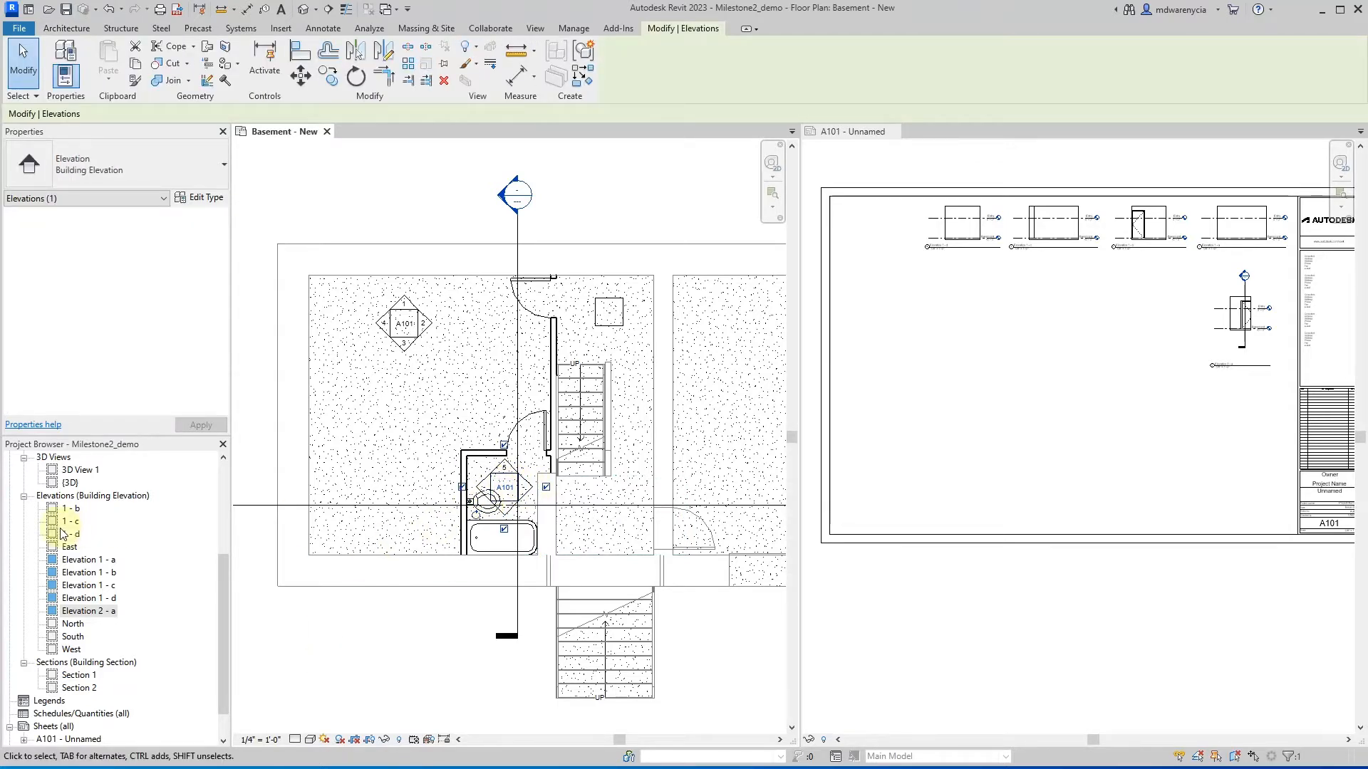
- Copy the "Elevation 2" prefix from the Elevation 2 - a view name and rename view 1 - b as Elevation 2 - b
{"action": "left_click", "coordinate": [88, 611]}
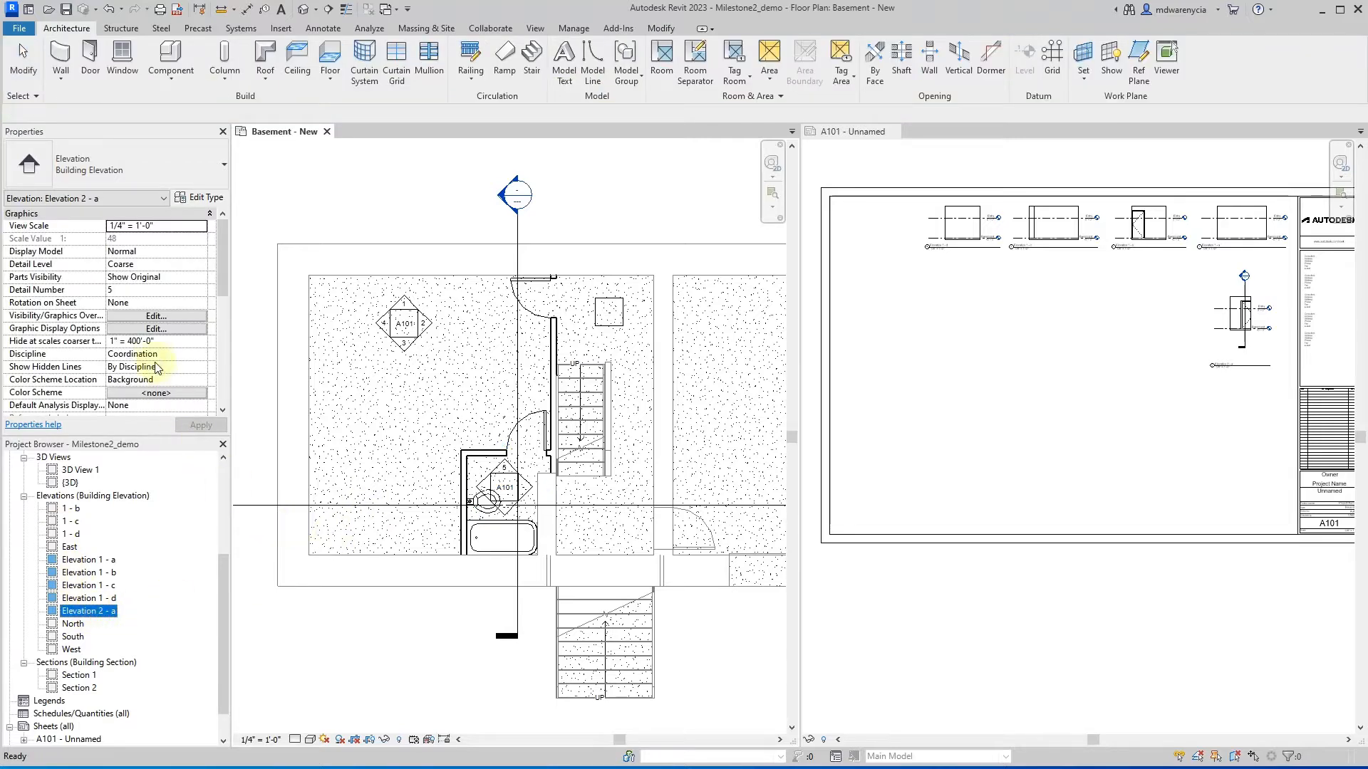
{"action": "left_click", "coordinate": [88, 611]}
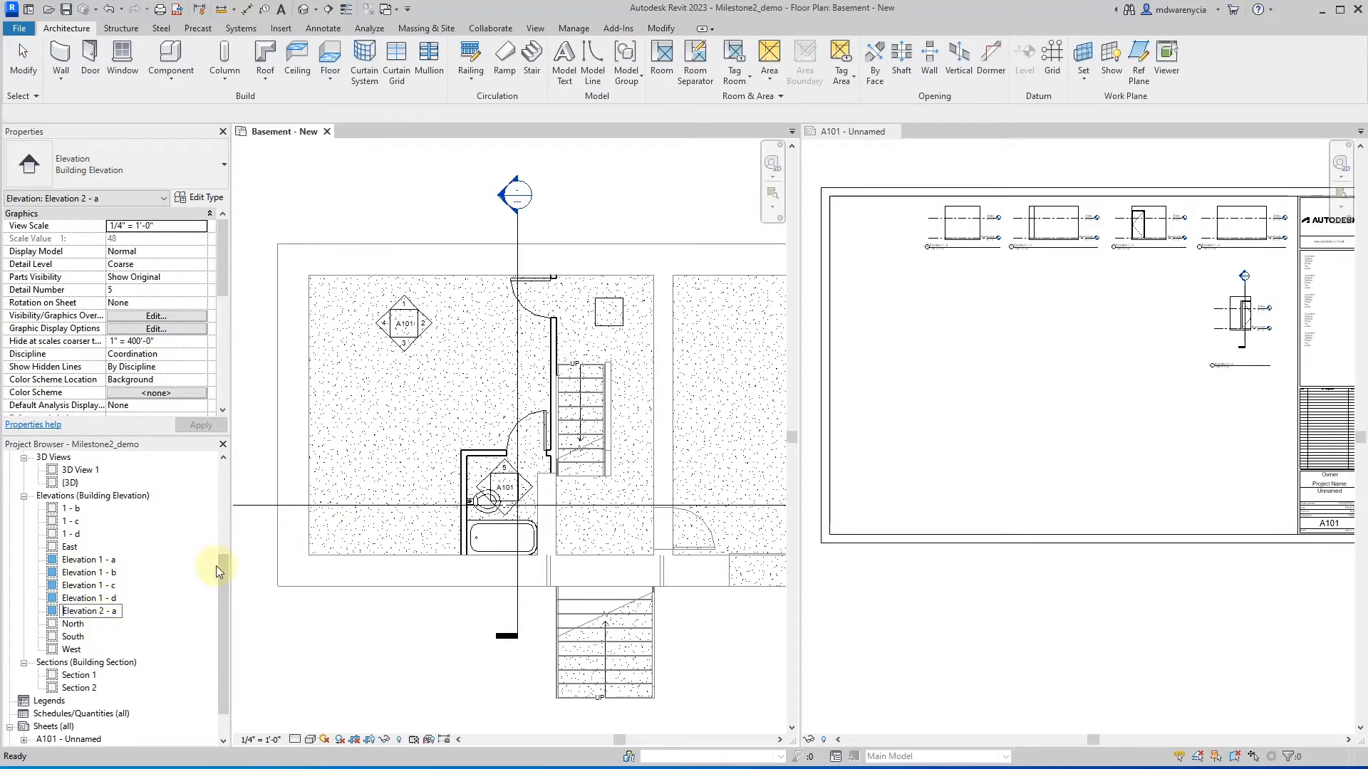
{"action": "key", "text": "ctrl+shift+Right"}
{"action": "key", "text": "ctrl+shift+Right"}
{"action": "key", "text": "ctrl+shift+Right"}
{"action": "key", "text": "ctrl+c"}
{"action": "left_click", "coordinate": [71, 509]}
{"action": "left_click", "coordinate": [71, 509]}
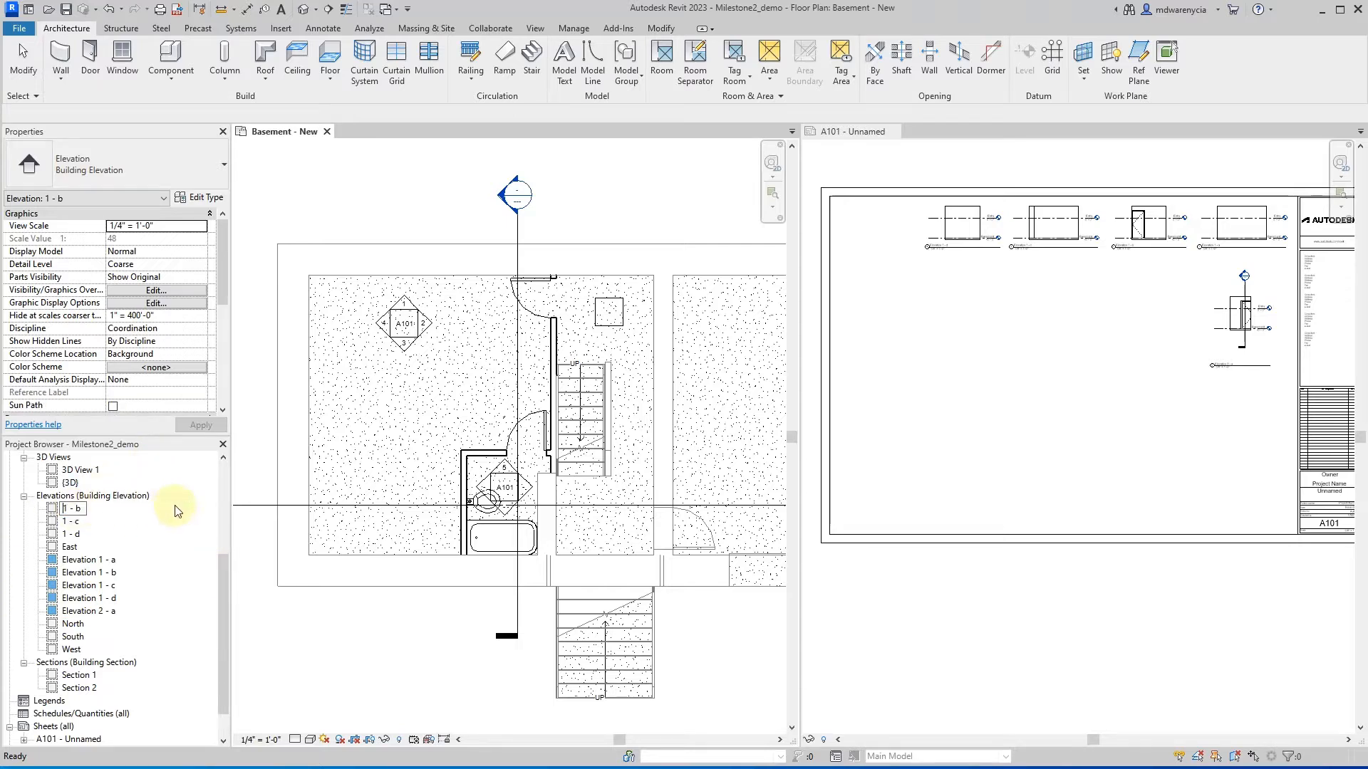
{"action": "key", "text": "ctrl+v"}
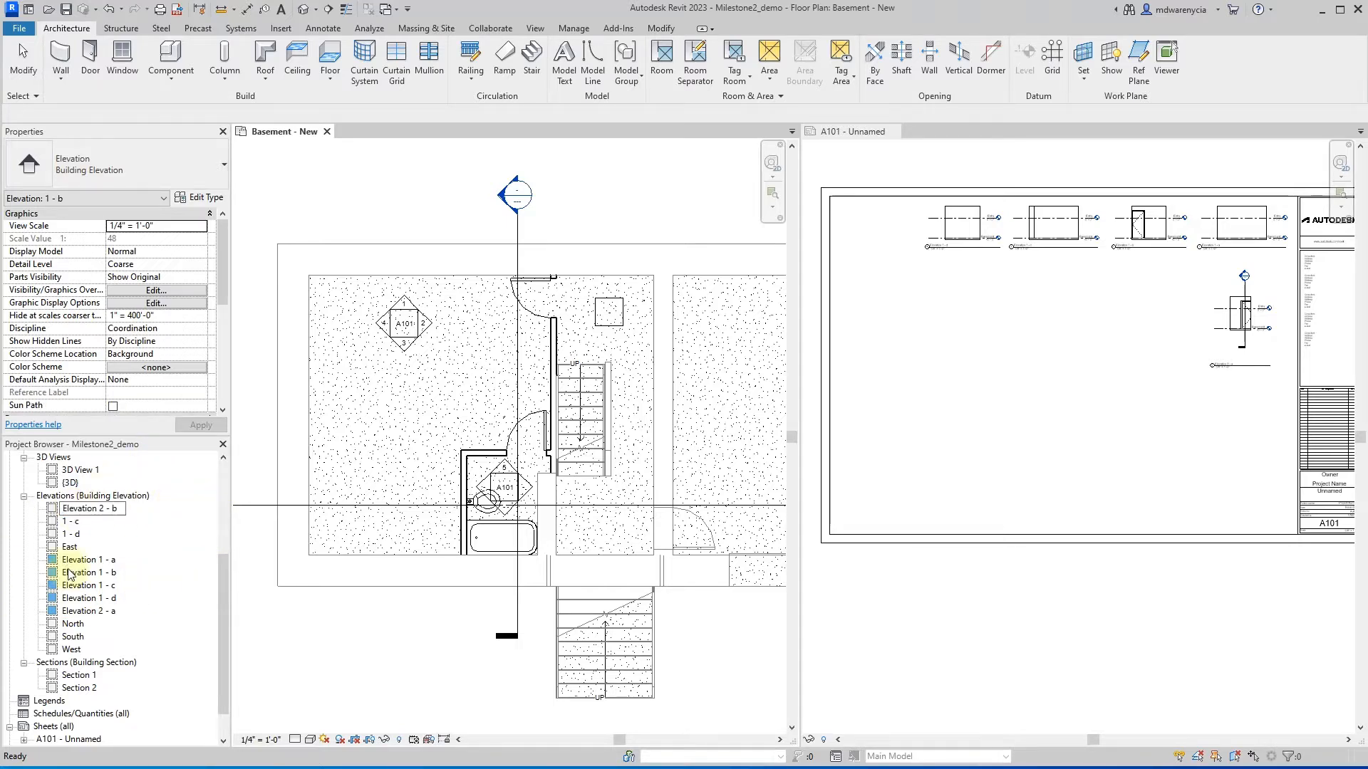
- Rename view 1 - c as Elevation 2 - c with the copied prefix
{"action": "left_click", "coordinate": [70, 523]}
{"action": "left_click", "coordinate": [71, 508]}
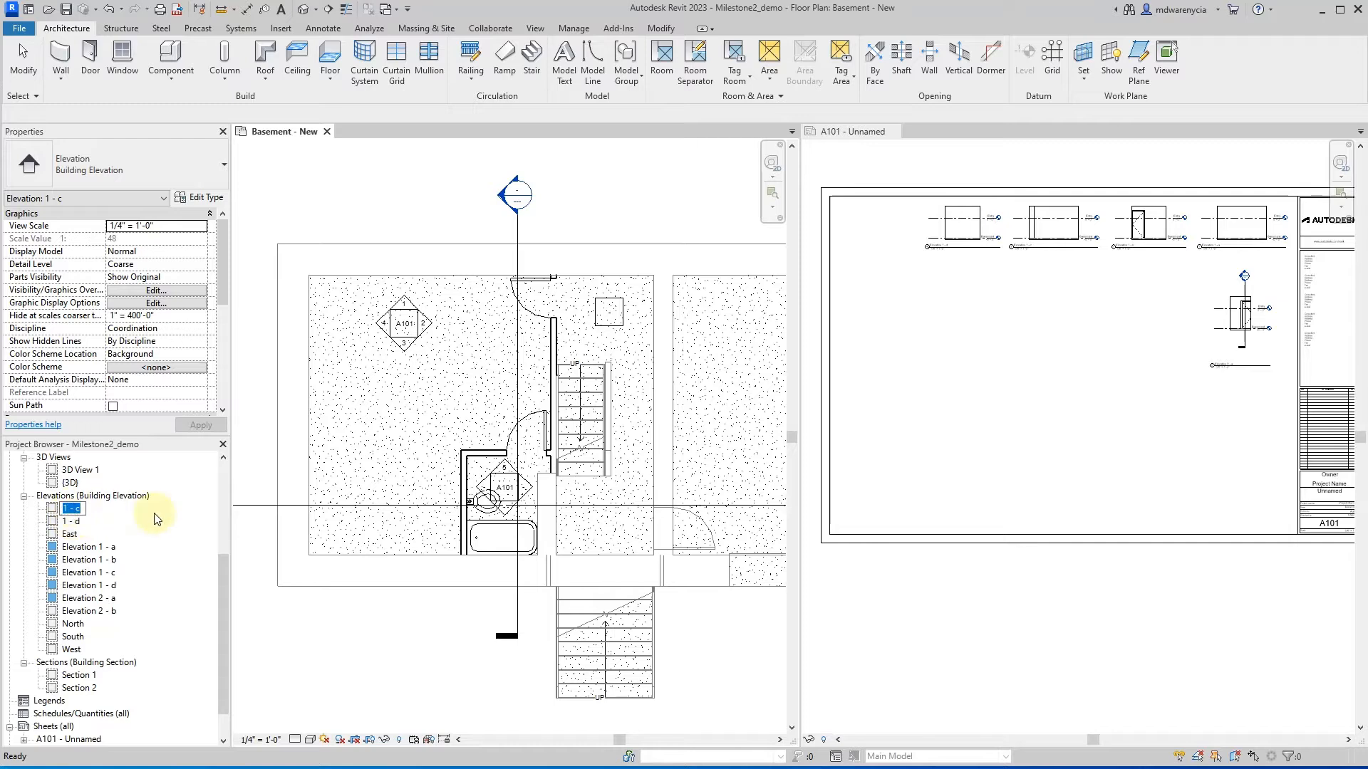
{"action": "key", "text": "ctrl+v"}
{"action": "key", "text": "Return"}
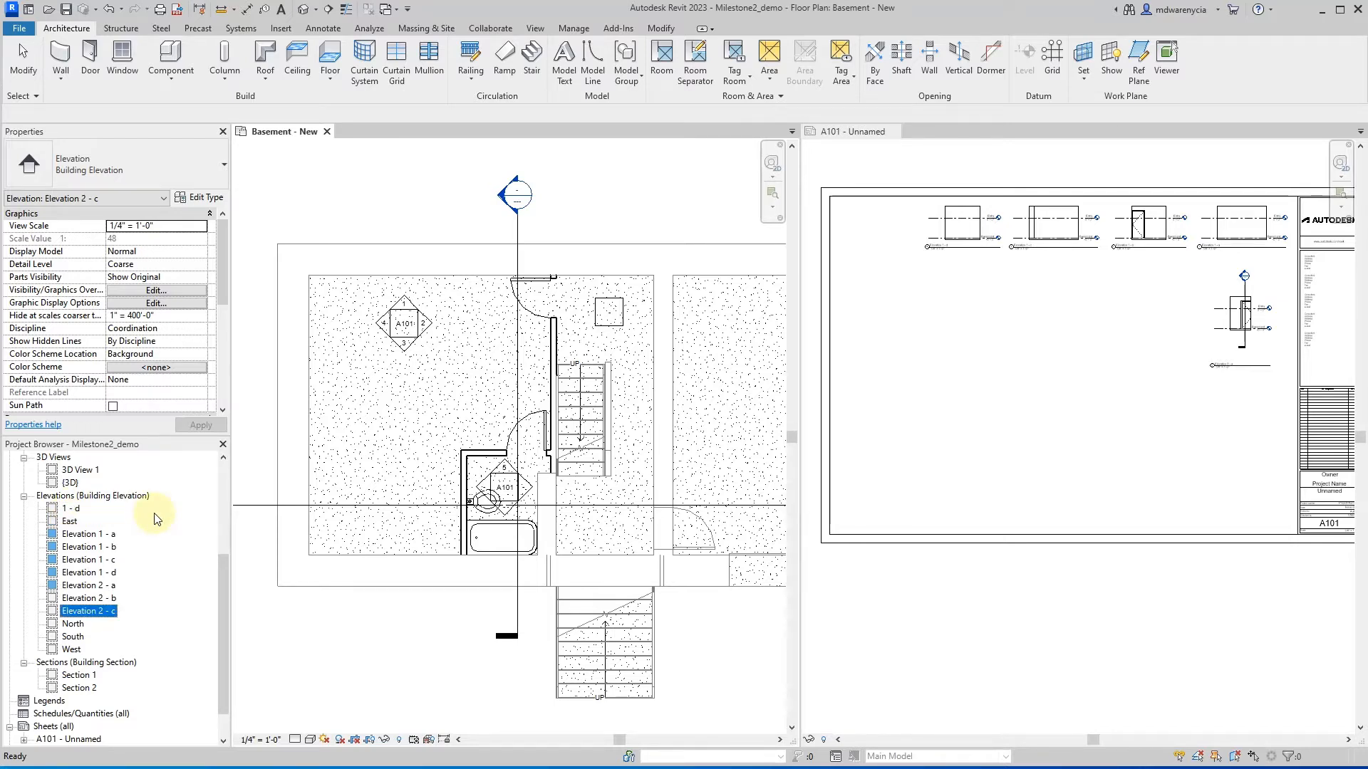
- Rename view 1 - d as Elevation 2 - d with the copied prefix
{"action": "key", "text": "Up"}
{"action": "key", "text": "Up"}
{"action": "key", "text": "Up"}
{"action": "key", "text": "Up"}
{"action": "key", "text": "Up"}
{"action": "key", "text": "Up"}
{"action": "key", "text": "Up"}
{"action": "key", "text": "Up"}
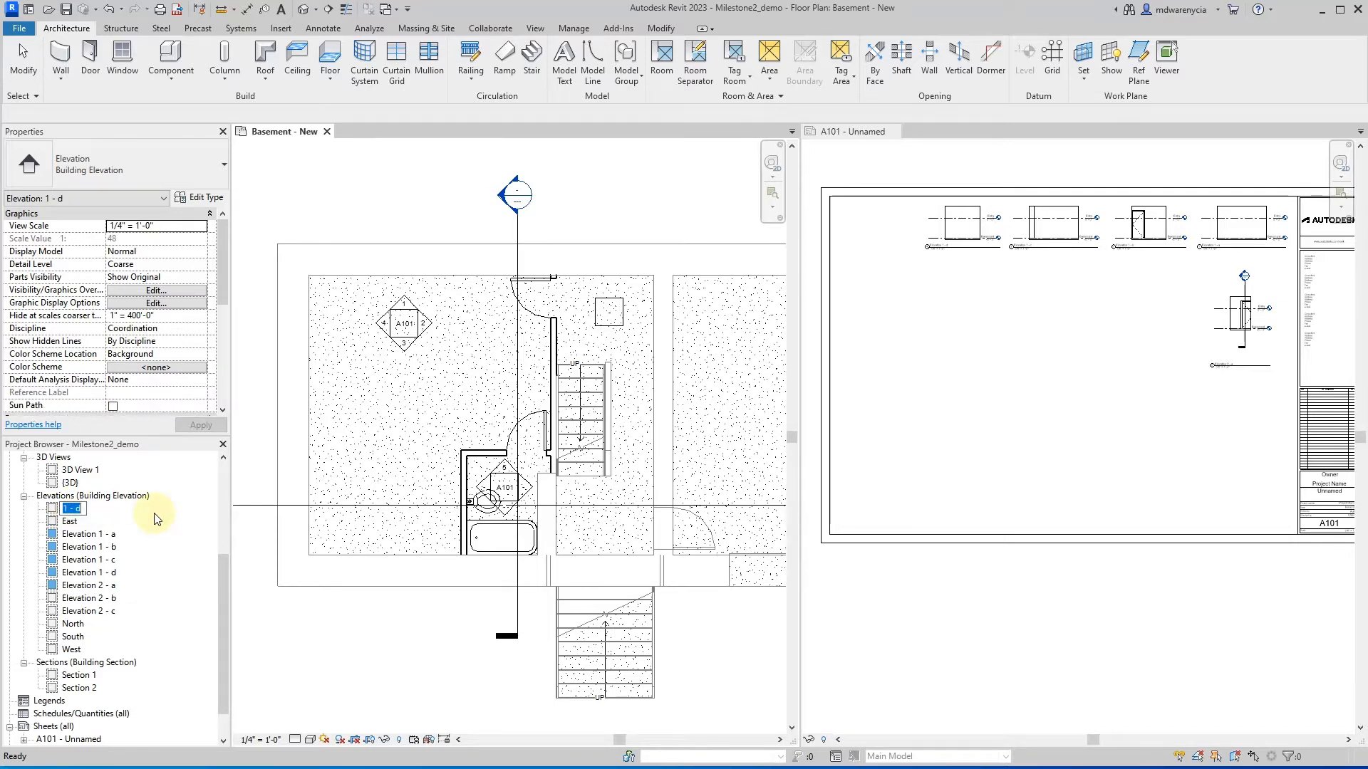
{"action": "key", "text": "ctrl+v"}
{"action": "key", "text": "Return"}
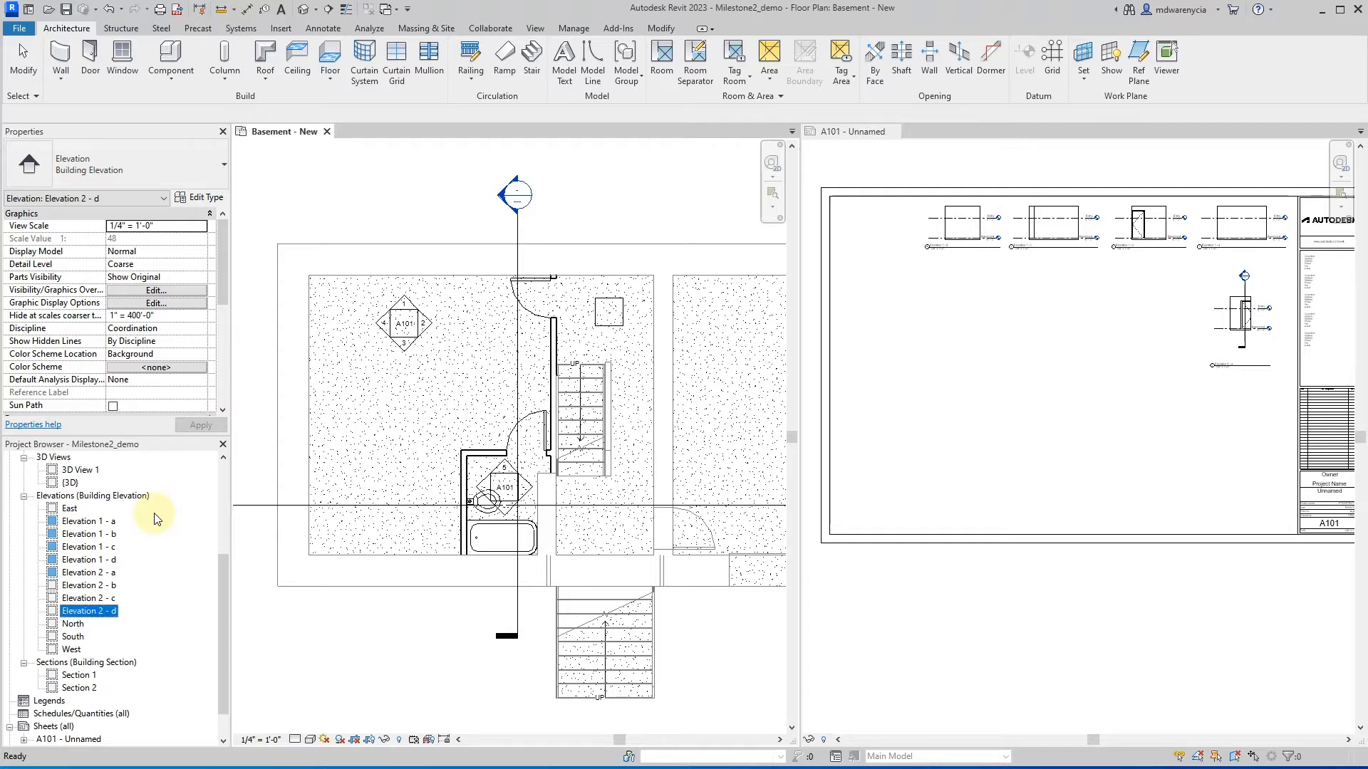
- Place Elevation 2 - b, Elevation 2 - c and Elevation 2 - d on sheet A101, continuing the second row leftward from Elevation 2 - a
{"action": "left_click", "coordinate": [90, 585]}
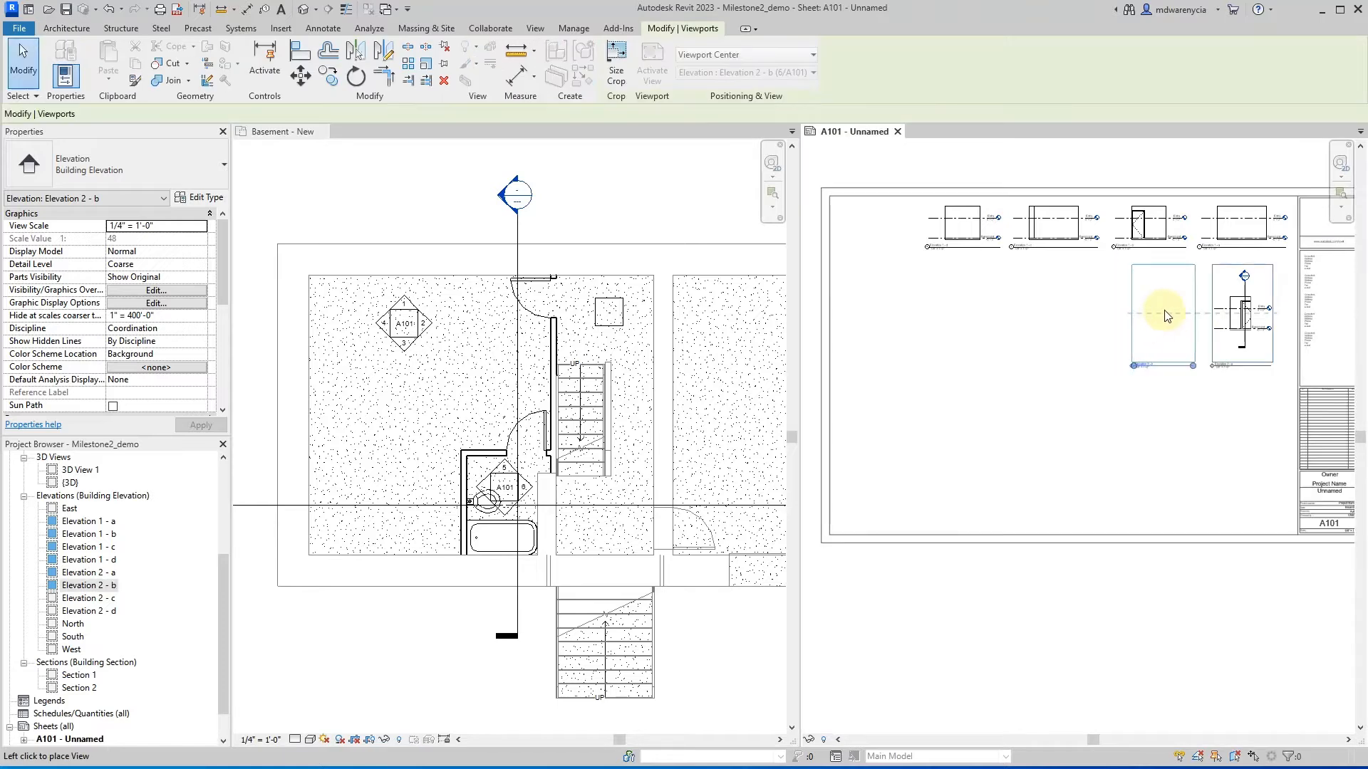
{"action": "left_click", "coordinate": [1160, 312]}
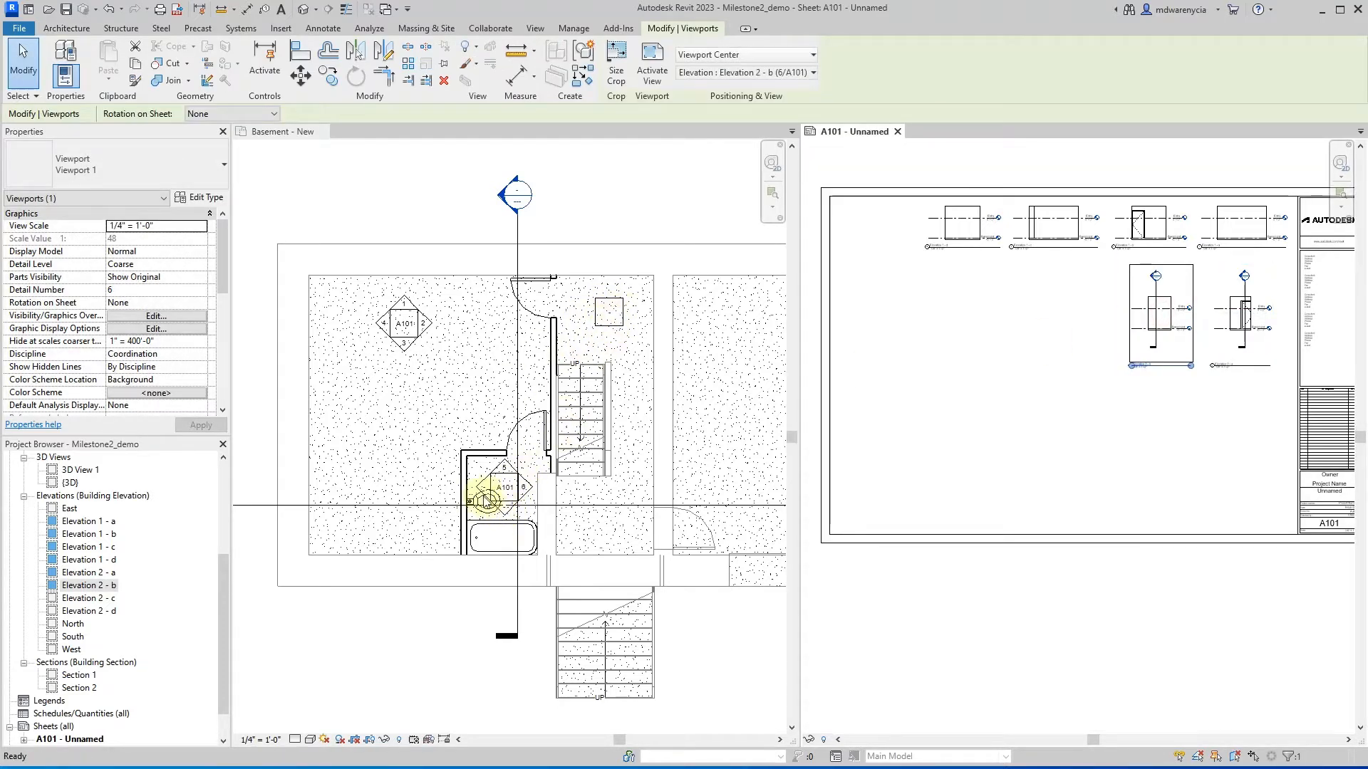
{"action": "left_click", "coordinate": [89, 598]}
{"action": "left_click_drag", "start_coordinate": [417, 541], "coordinate": [983, 306]}
{"action": "left_click", "coordinate": [1081, 320]}
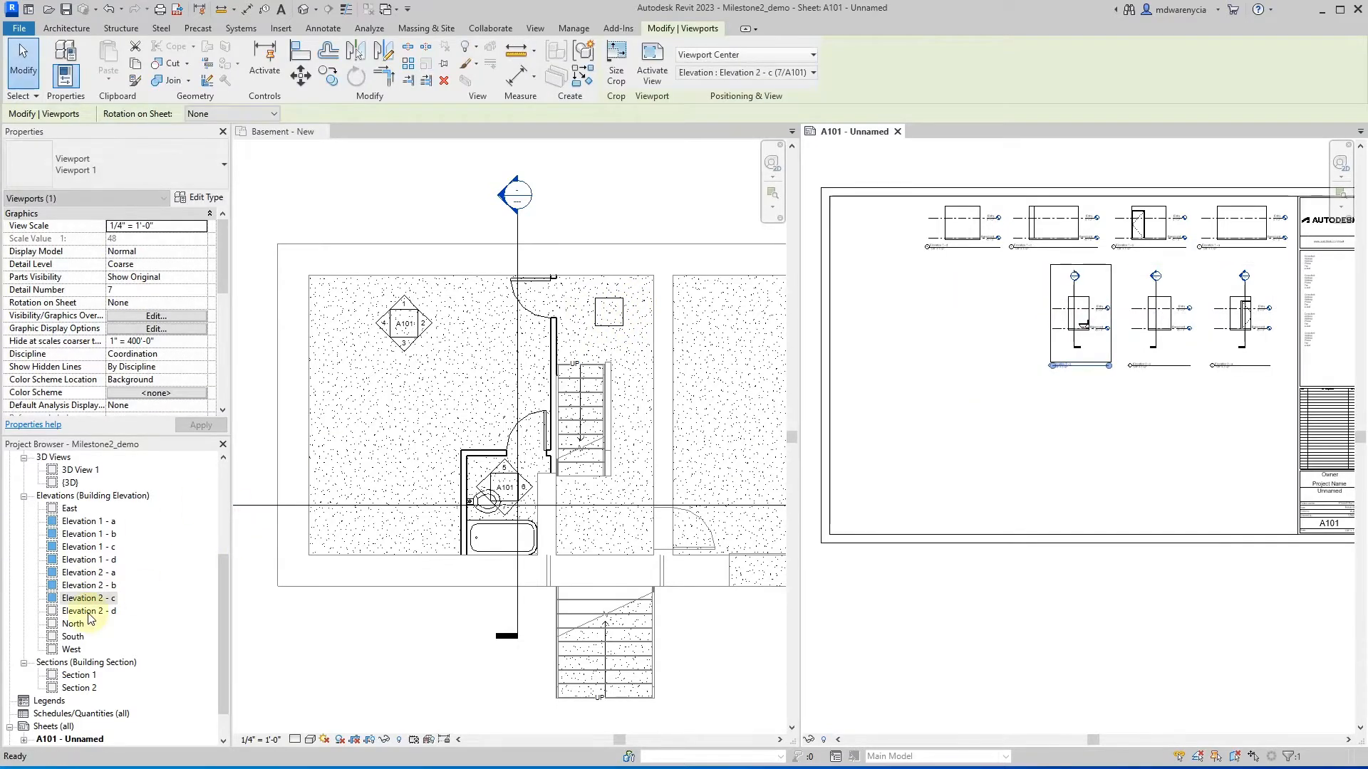
{"action": "left_click_drag", "start_coordinate": [974, 331], "coordinate": [987, 314]}
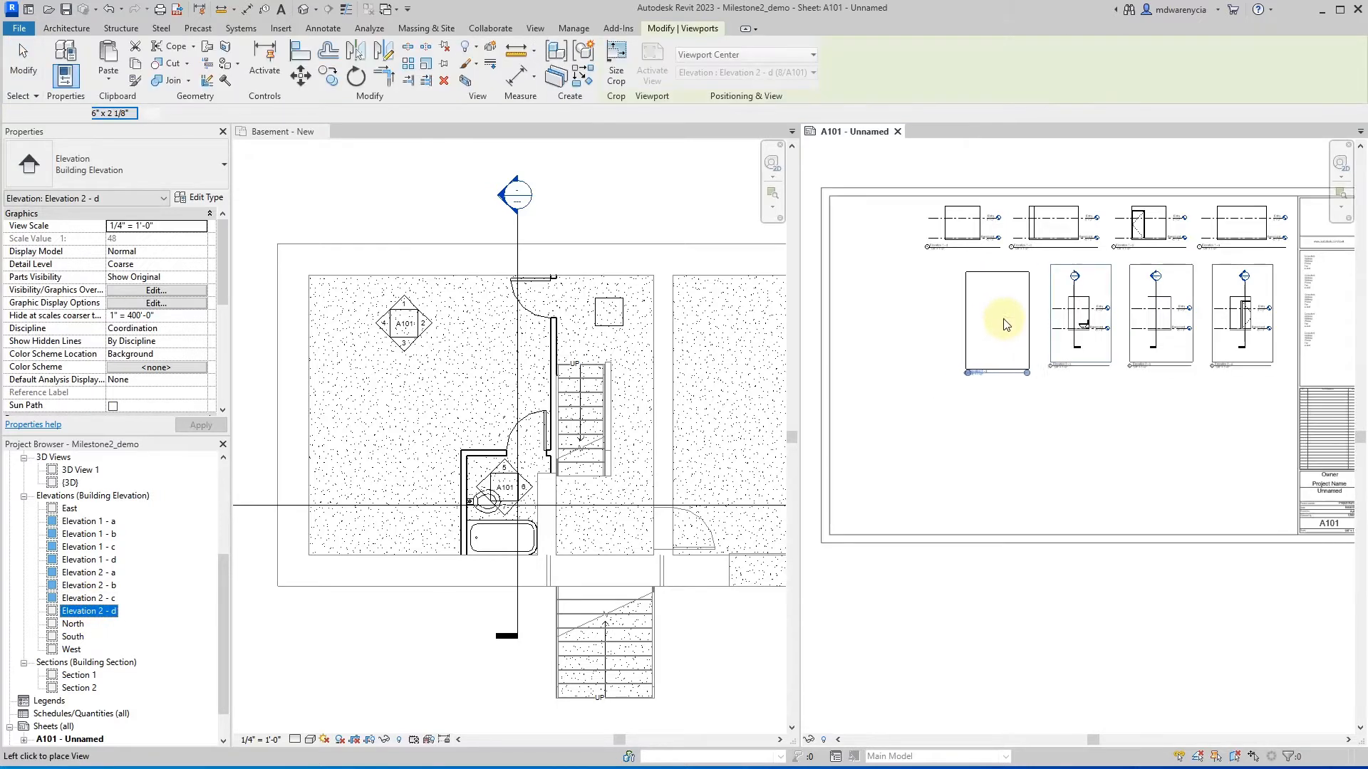
{"action": "left_click", "coordinate": [998, 306]}
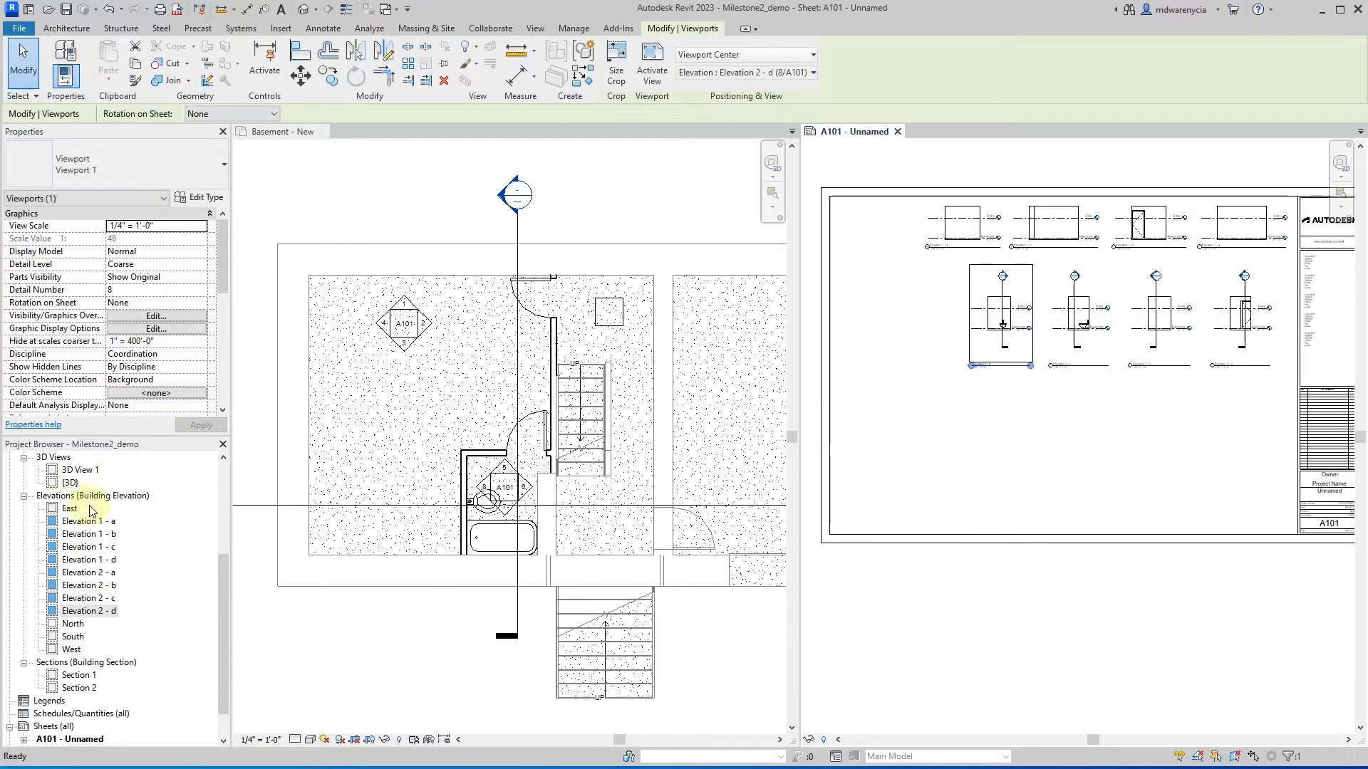
- Turn on the elevation views for all four directions of the marker above the stairs in the basement plan
{"action": "left_click", "coordinate": [625, 308]}
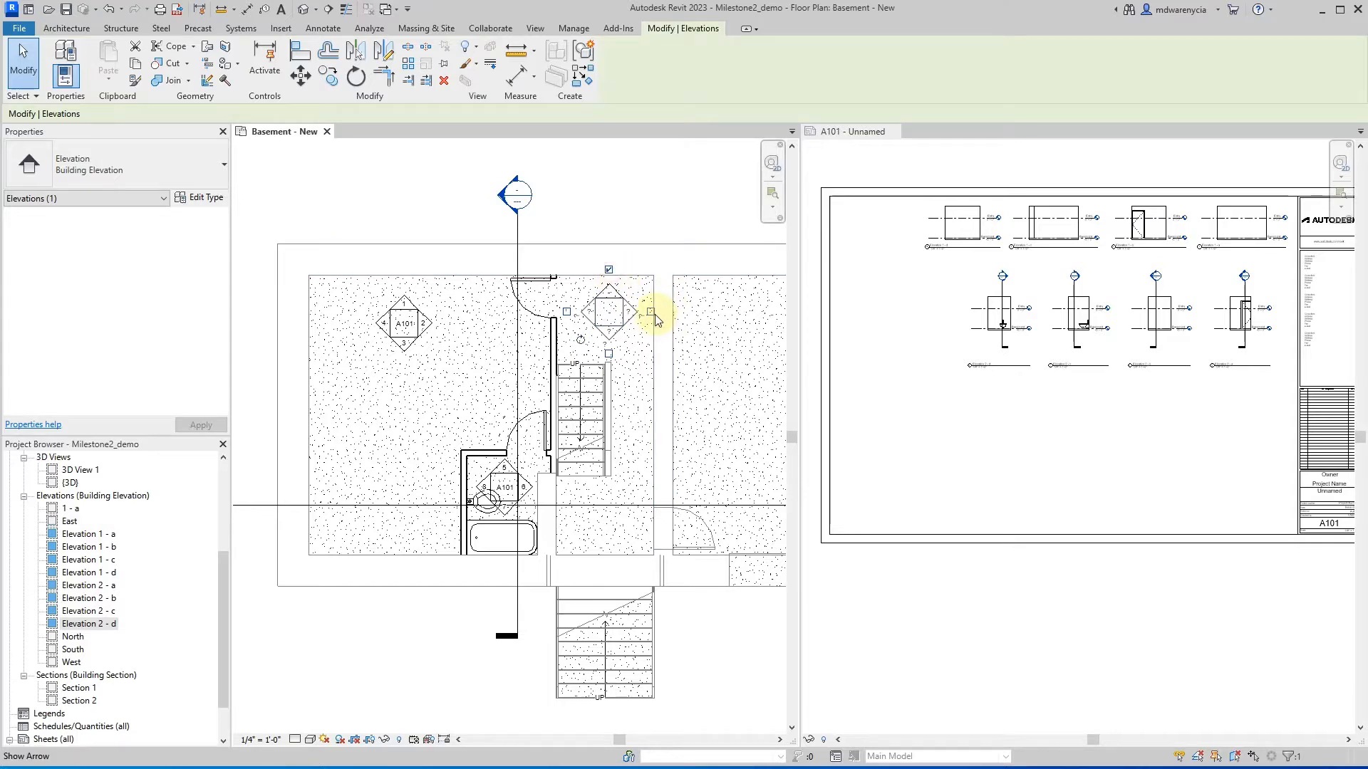
{"action": "left_click", "coordinate": [650, 311]}
{"action": "left_click", "coordinate": [608, 354]}
{"action": "left_click", "coordinate": [566, 311]}
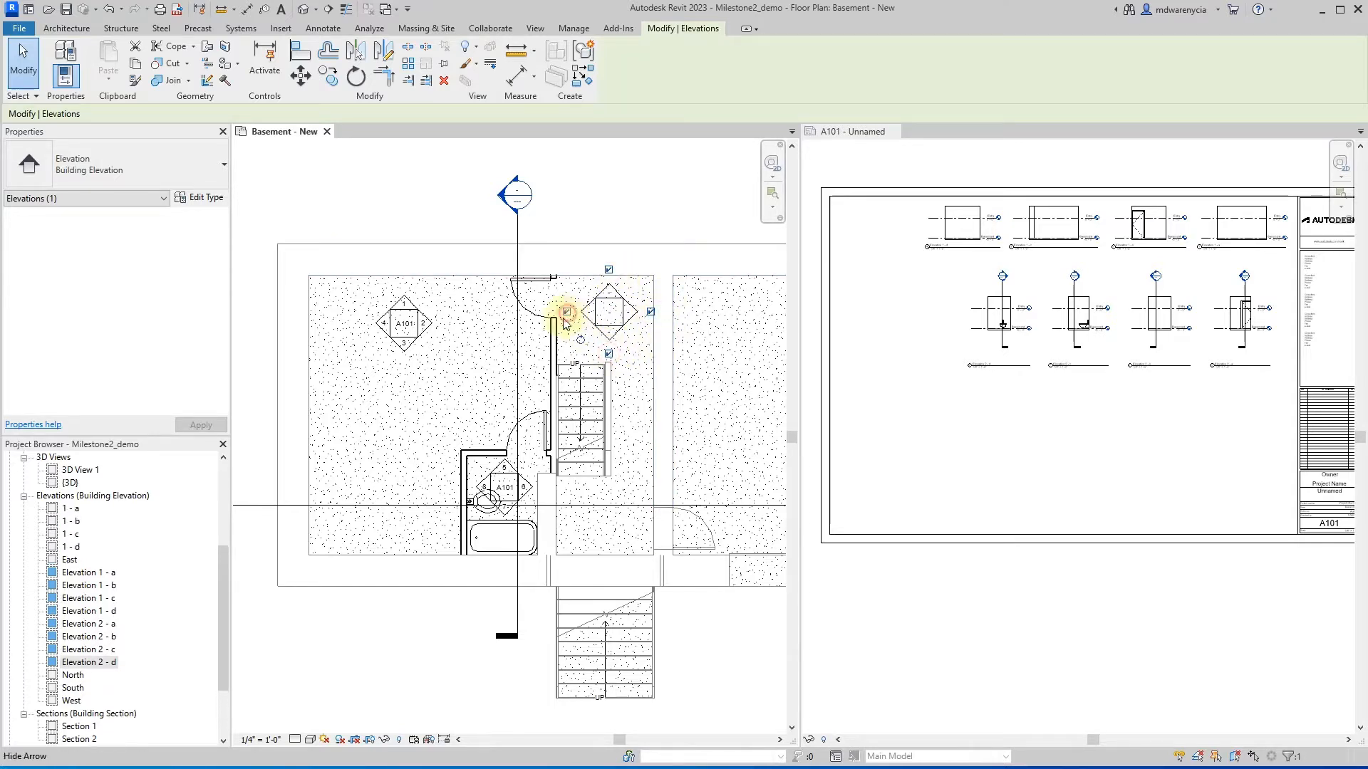
- Rename elevation view 1 - a as Elevation 3 - a
{"action": "left_click", "coordinate": [70, 507]}
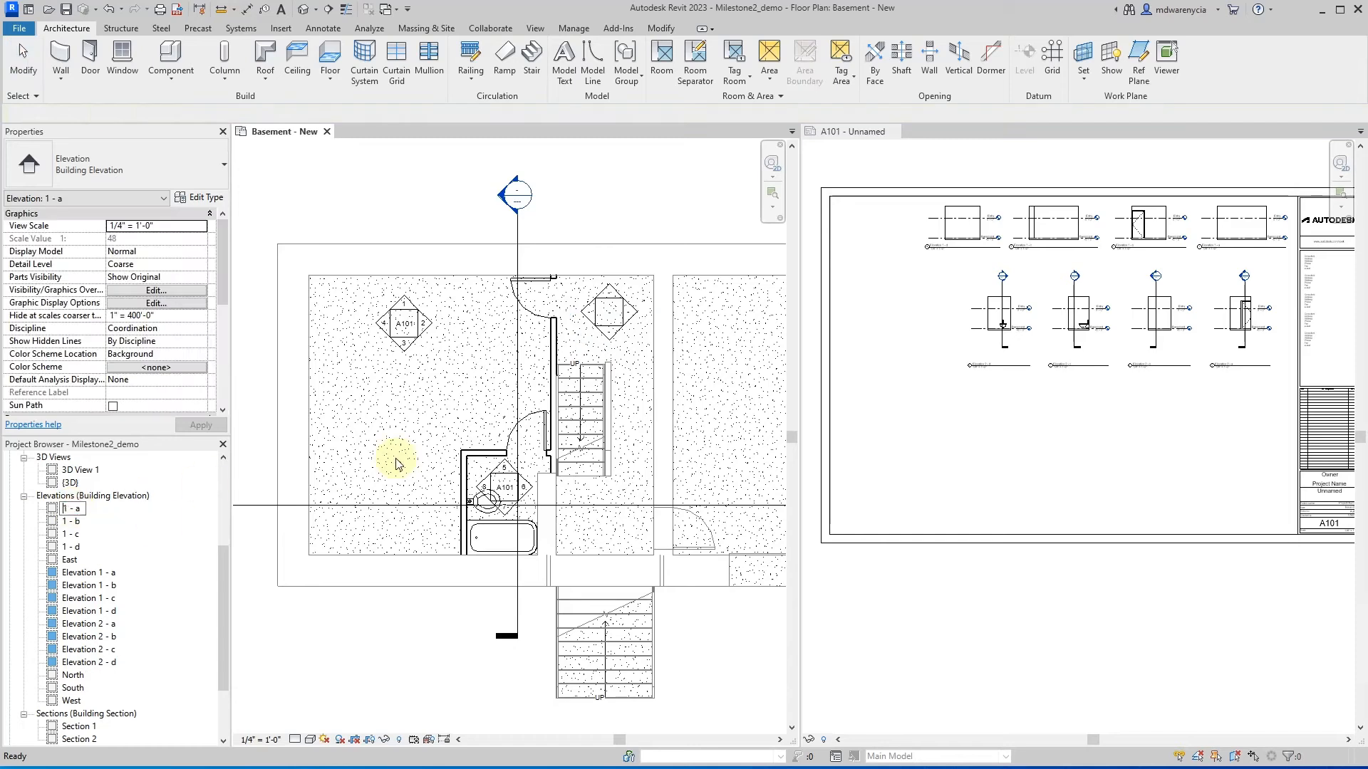
{"action": "key", "text": "ctrl+v"}
{"action": "key", "text": "Return"}
- Rename elevation view 1 - b as Elevation 3 - b
{"action": "key", "text": "Up"}
{"action": "key", "text": "Up"}
{"action": "key", "text": "Up"}
{"action": "key", "text": "Up"}
{"action": "key", "text": "Up"}
{"action": "key", "text": "Up"}
{"action": "key", "text": "Up"}
{"action": "key", "text": "Up"}
{"action": "key", "text": "Up"}
{"action": "key", "text": "Up"}
{"action": "key", "text": "Up"}
{"action": "key", "text": "Up"}
{"action": "type", "text": "Elevation 3 -"}
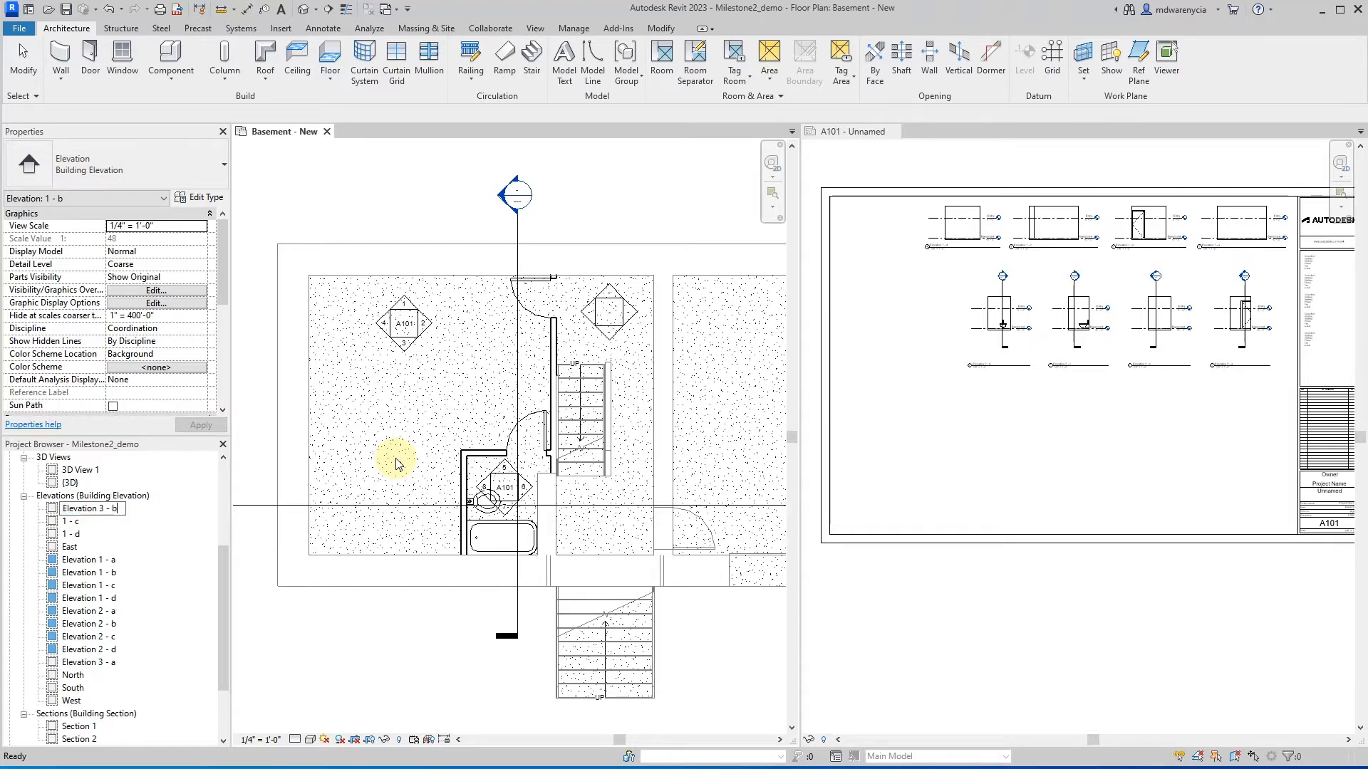
{"action": "type", "text": "b"}
{"action": "key", "text": "Return"}
- Rename elevation view 1 - c as Elevation 3 - c
{"action": "key", "text": "Up"}
{"action": "key", "text": "Up"}
{"action": "key", "text": "Up"}
{"action": "key", "text": "Up"}
{"action": "key", "text": "Up"}
{"action": "key", "text": "Up"}
{"action": "key", "text": "Up"}
{"action": "key", "text": "Up"}
{"action": "key", "text": "Up"}
{"action": "key", "text": "Up"}
{"action": "key", "text": "Up"}
{"action": "key", "text": "Up"}
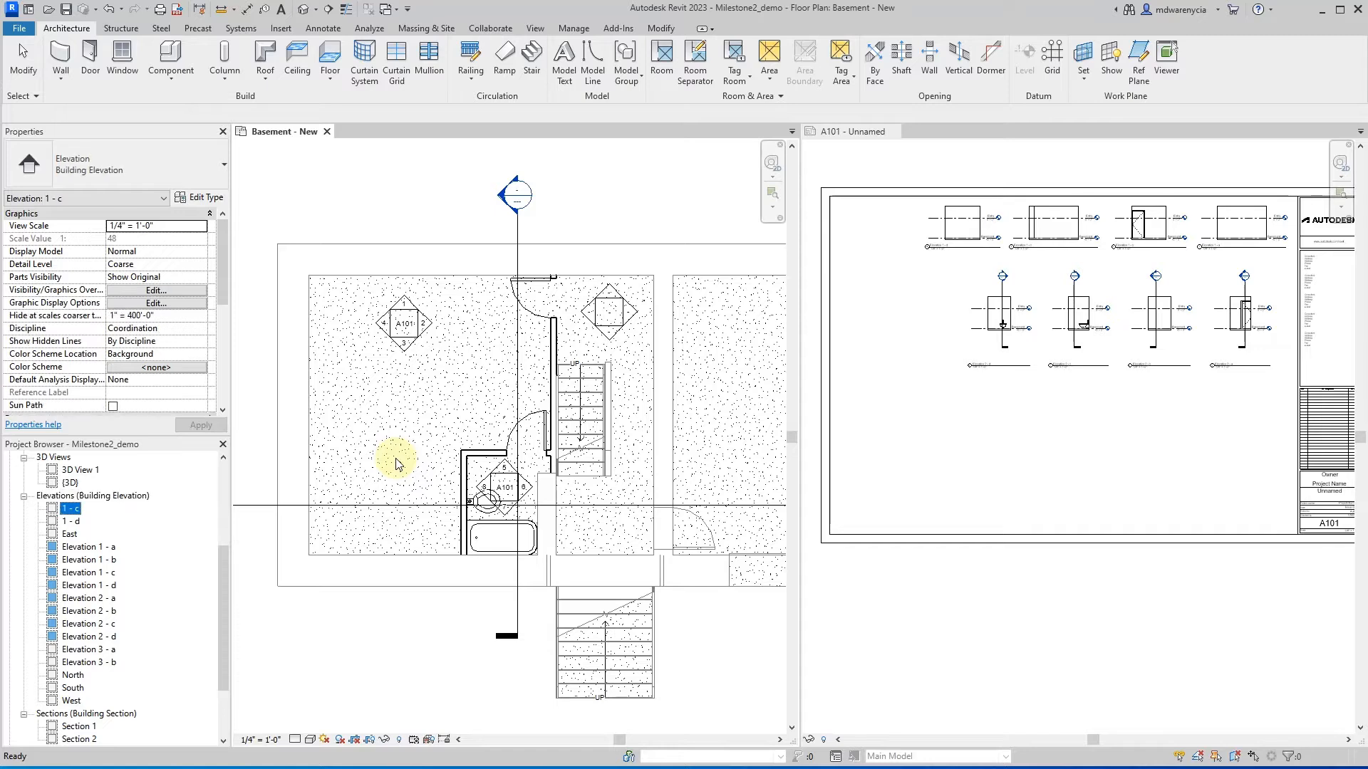
{"action": "key", "text": "F2"}
{"action": "type", "text": "Elevation 3 -"}
{"action": "type", "text": "c"}
{"action": "key", "text": "Return"}
- Rename elevation view 1 - d as Elevation 3 - d
{"action": "key", "text": "Up"}
{"action": "key", "text": "Up"}
{"action": "key", "text": "Up"}
{"action": "key", "text": "Up"}
{"action": "key", "text": "Up"}
{"action": "key", "text": "Up"}
{"action": "key", "text": "Up"}
{"action": "key", "text": "Up"}
{"action": "key", "text": "Up"}
{"action": "key", "text": "Up"}
{"action": "key", "text": "Up"}
{"action": "key", "text": "Up"}
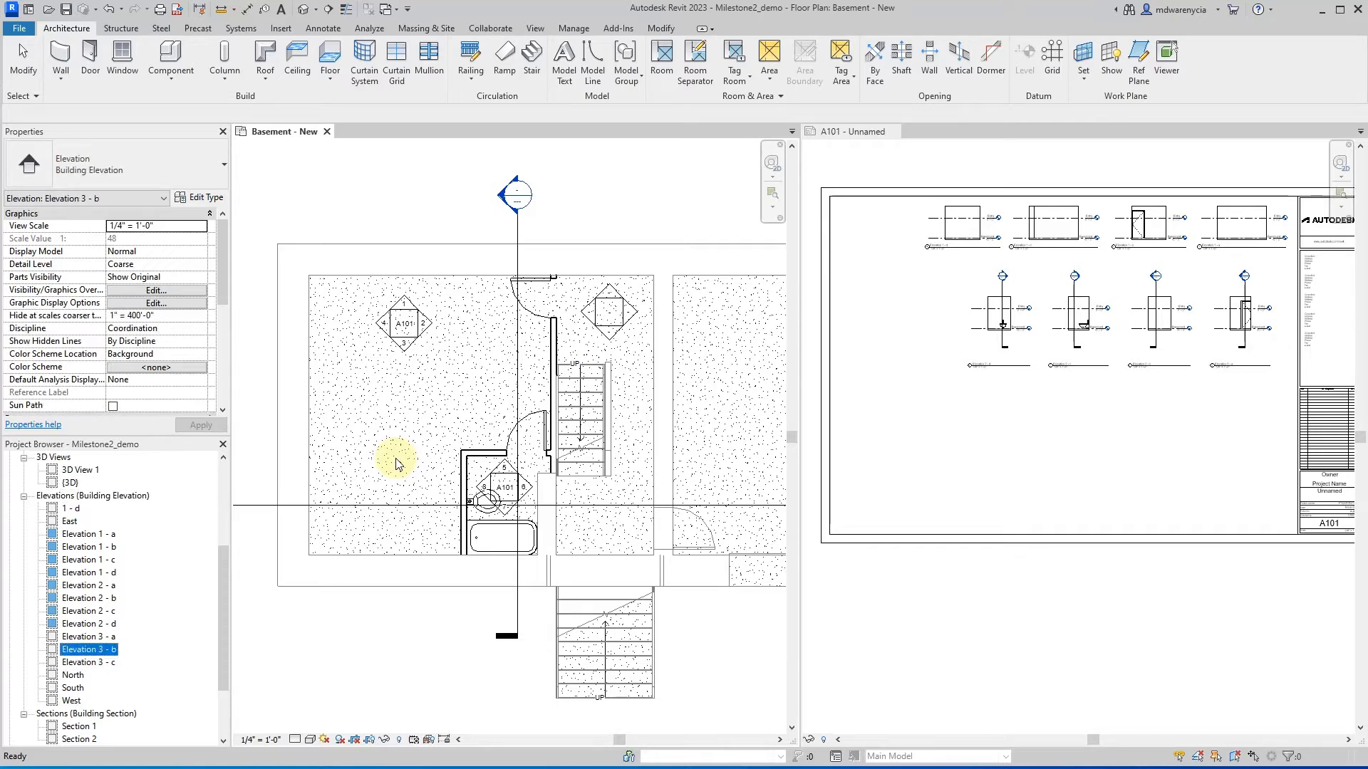
{"action": "key", "text": "F2"}
{"action": "type", "text": "Elevation 3 -"}
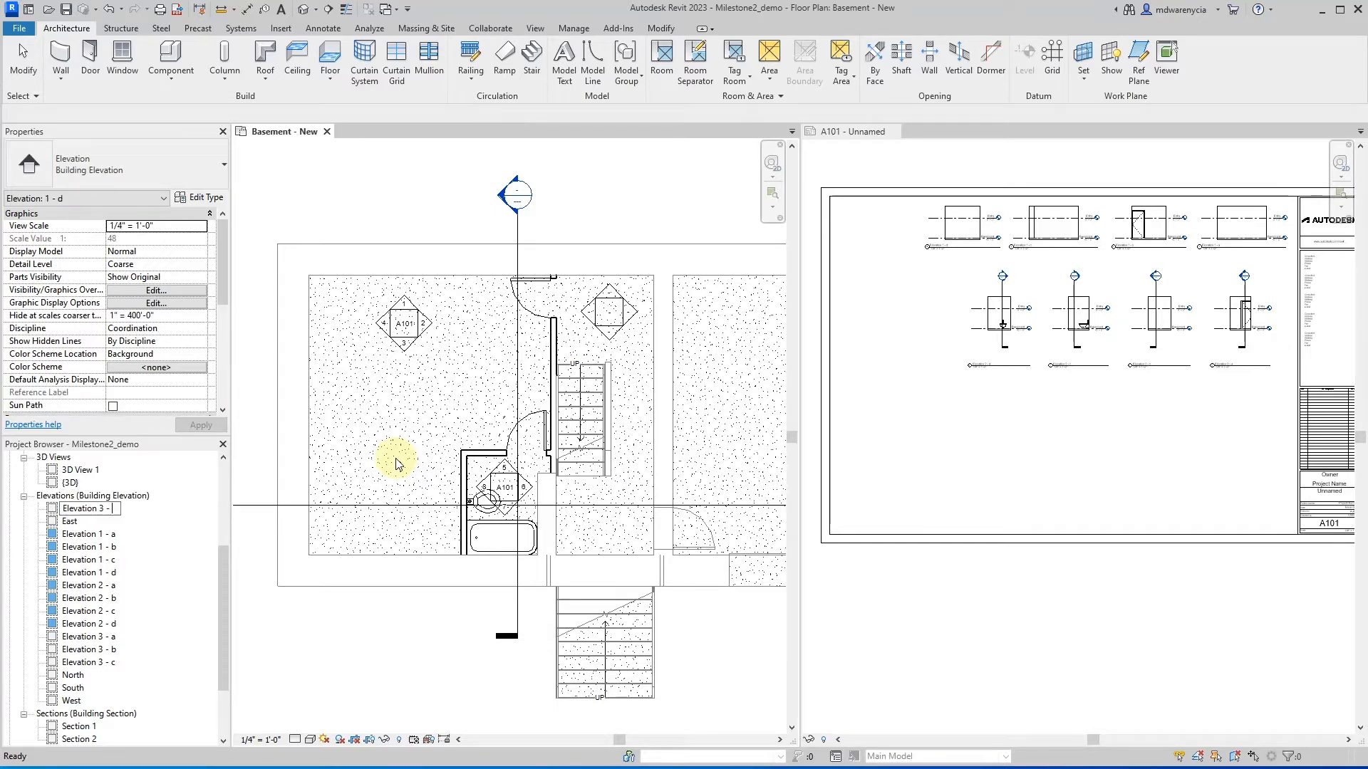
{"action": "type", "text": "d"}
{"action": "key", "text": "Return"}
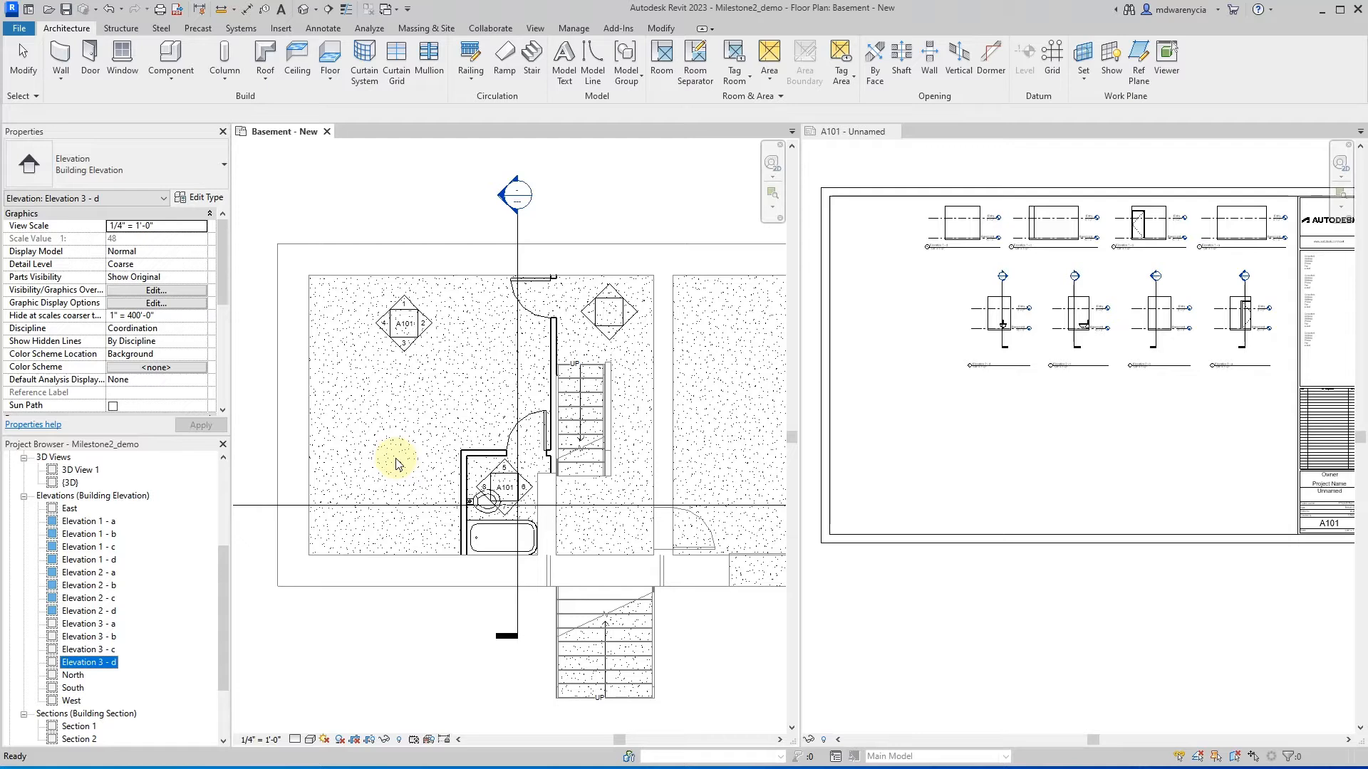
- Place Elevation 3 - a through Elevation 3 - d on sheet A101 as a third row, running from right to left and aligned under the second row
{"action": "left_click", "coordinate": [104, 624]}
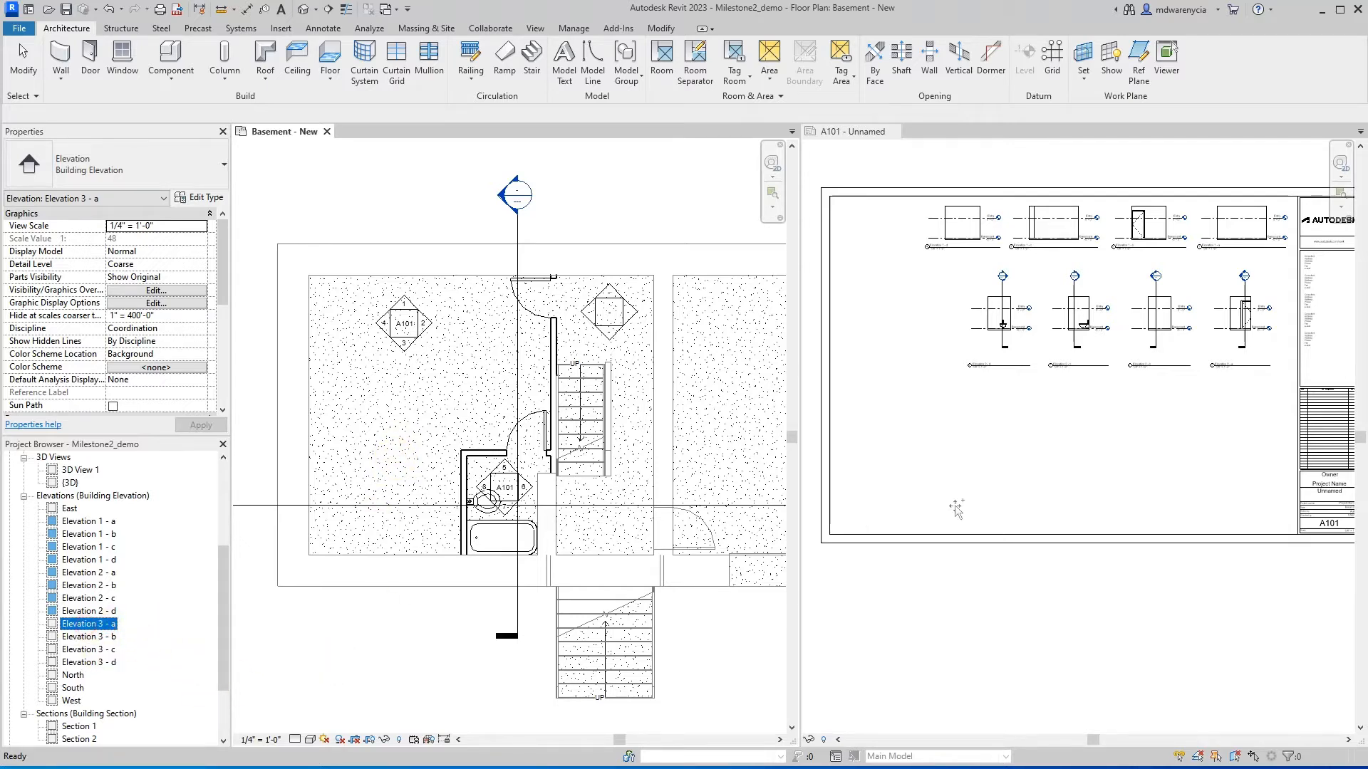
{"action": "left_click", "coordinate": [1218, 410]}
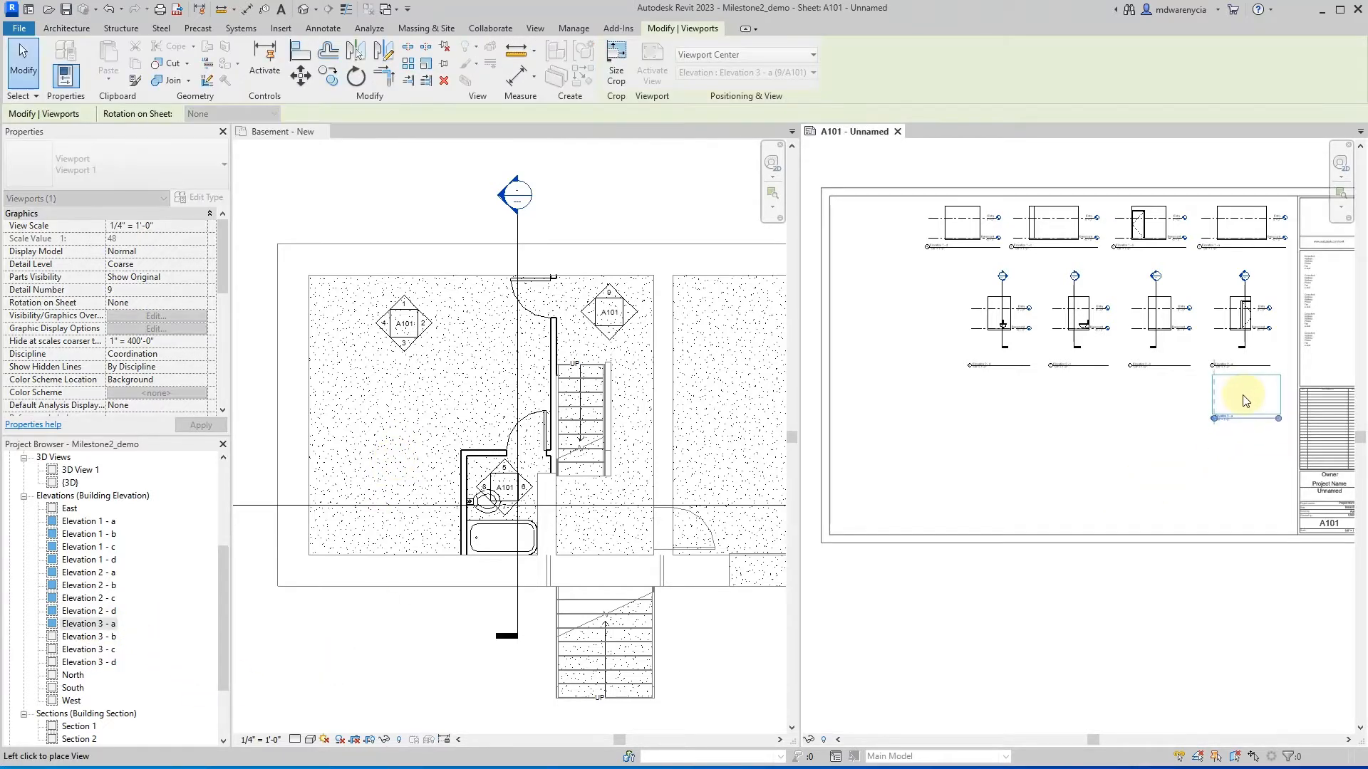
{"action": "left_click", "coordinate": [89, 636]}
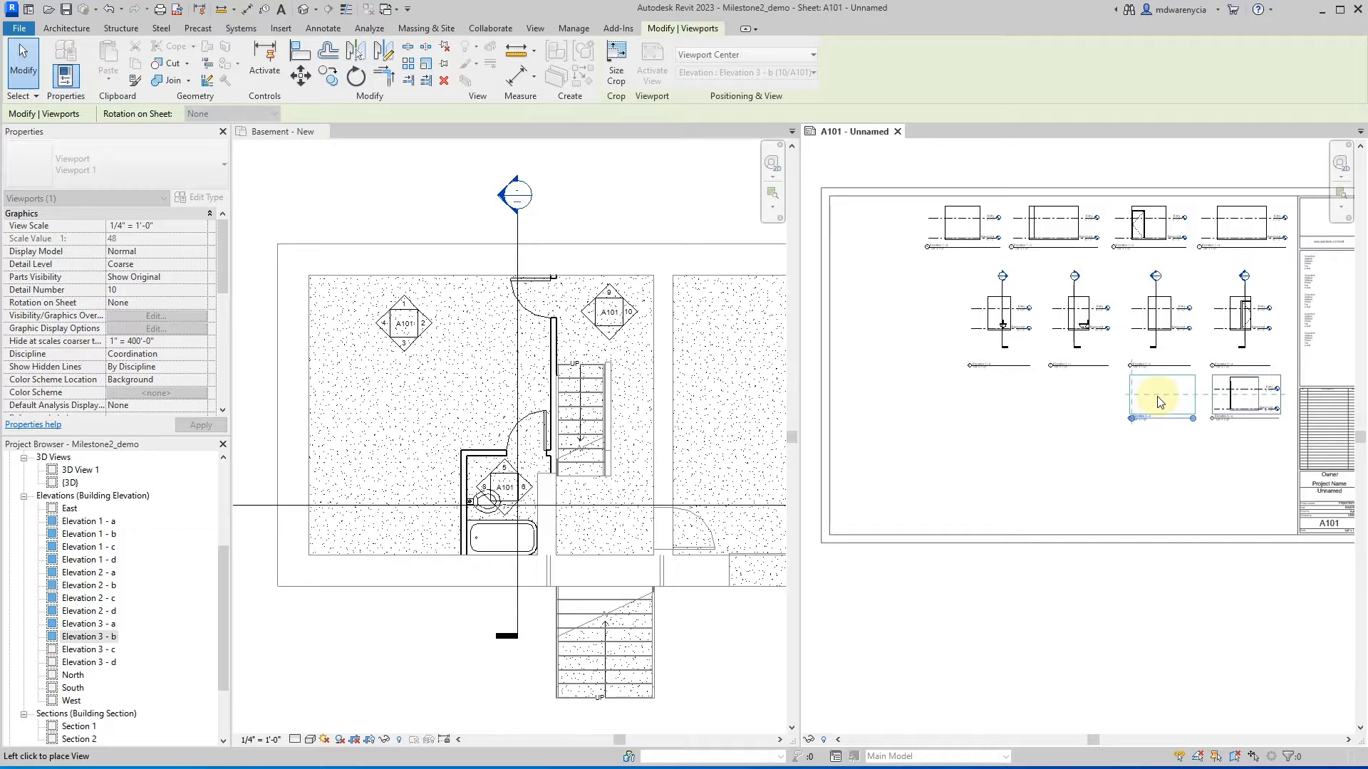
{"action": "left_click", "coordinate": [1157, 402]}
{"action": "left_click", "coordinate": [87, 649]}
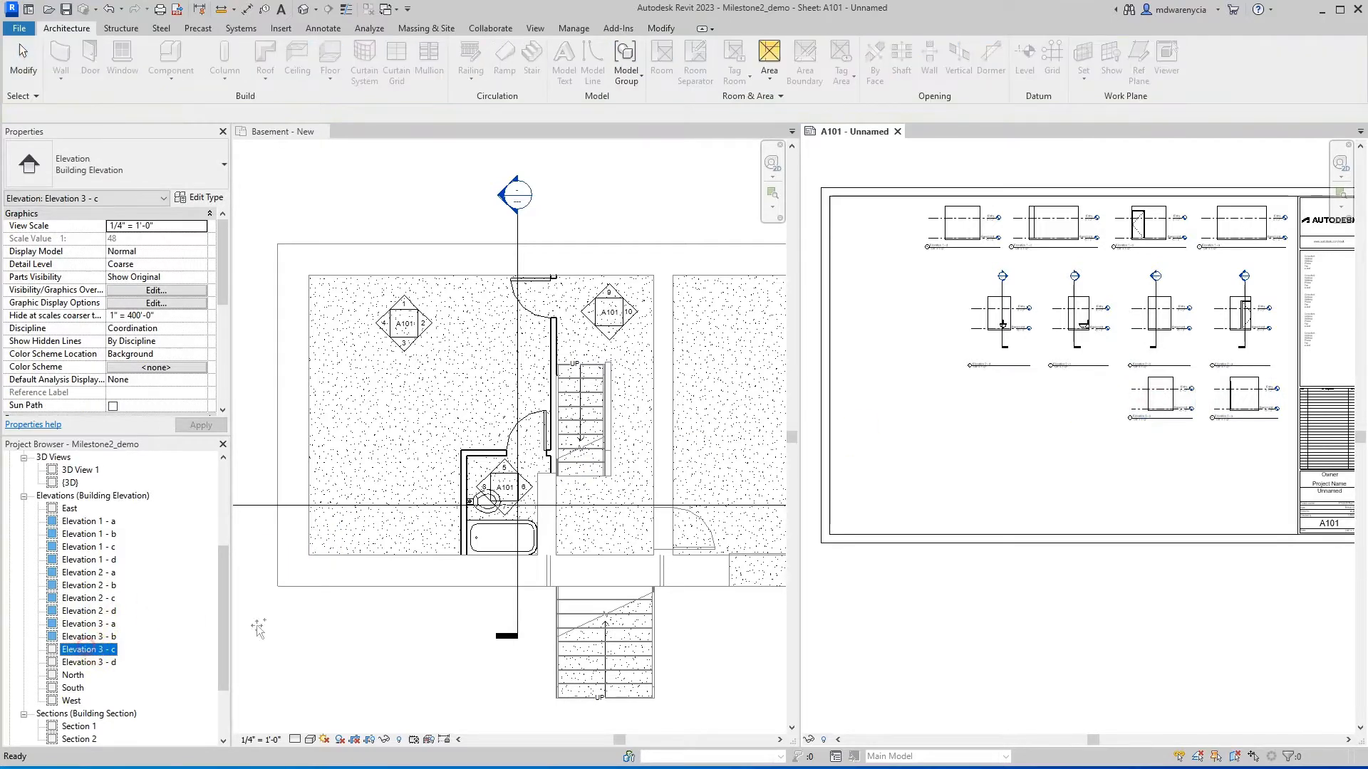
{"action": "left_click_drag", "start_coordinate": [258, 629], "coordinate": [1090, 400]}
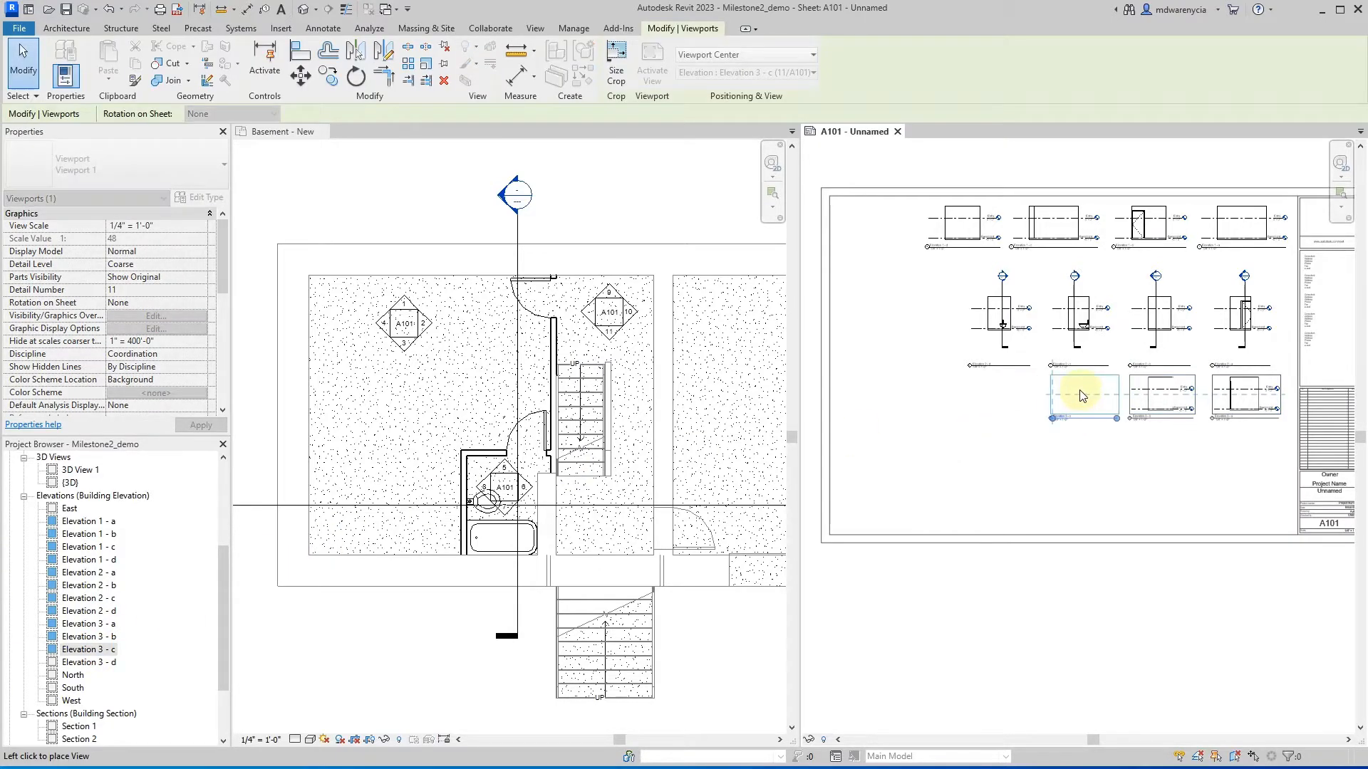
{"action": "left_click", "coordinate": [1082, 396]}
{"action": "left_click", "coordinate": [100, 664]}
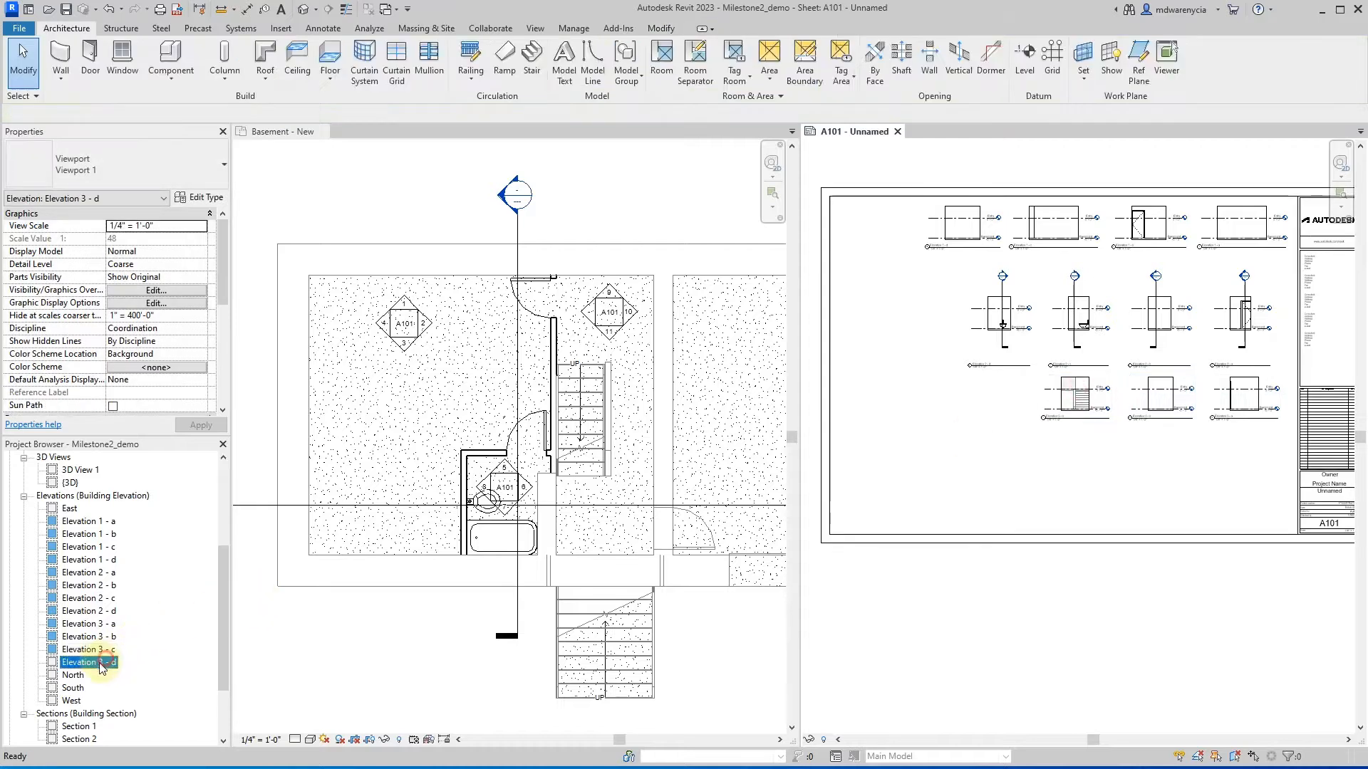
{"action": "left_click_drag", "start_coordinate": [102, 666], "coordinate": [954, 395]}
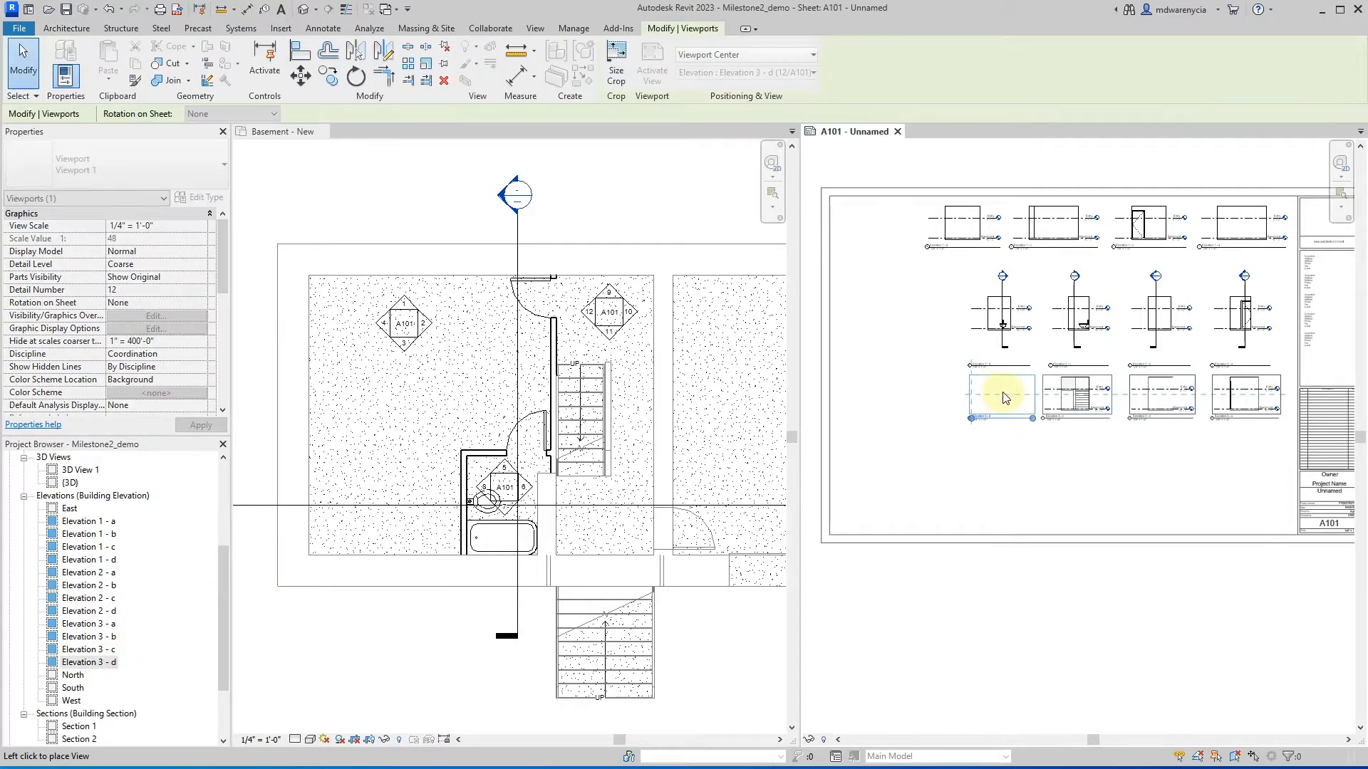
{"action": "left_click", "coordinate": [1005, 396]}
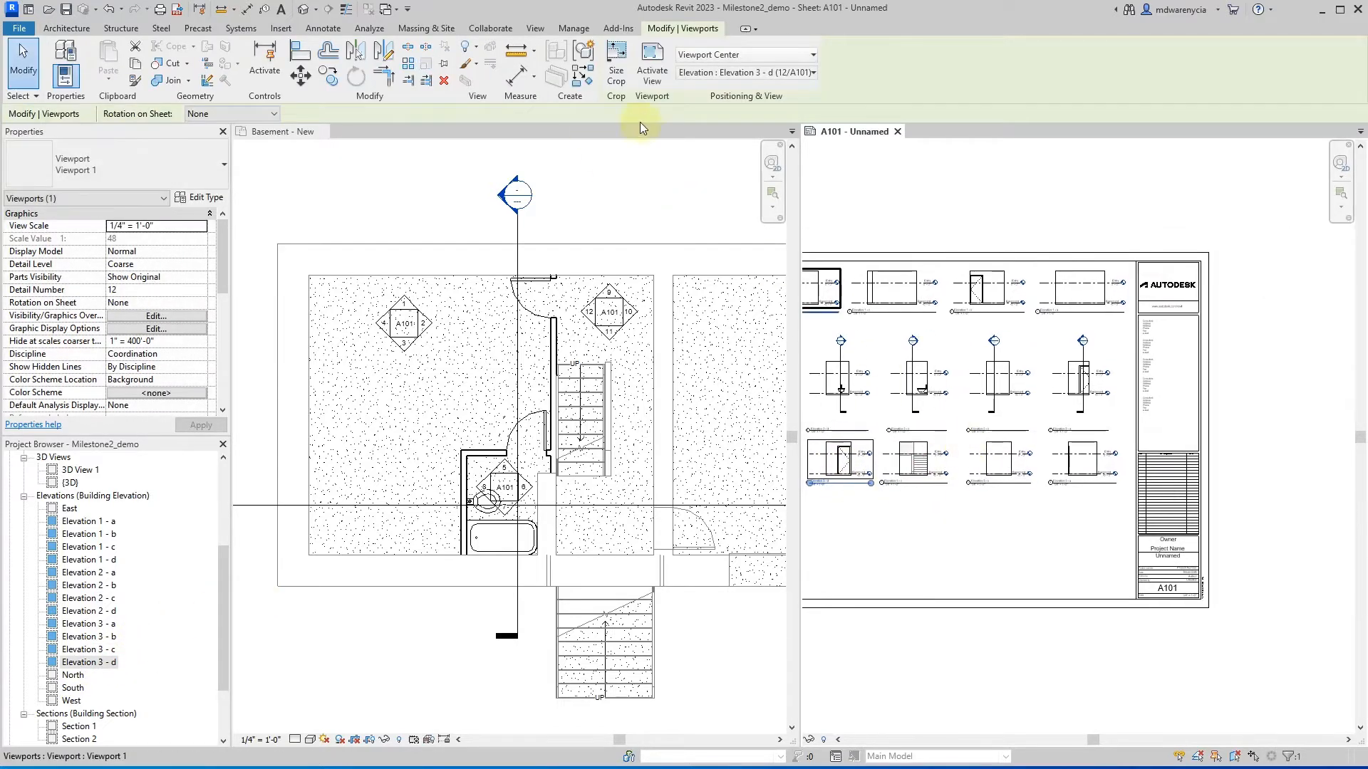
- Merge the A101 sheet view into the same tab group as the Basement plan so the sheet fills the drawing area
{"action": "left_click_drag", "start_coordinate": [834, 130], "coordinate": [345, 138]}
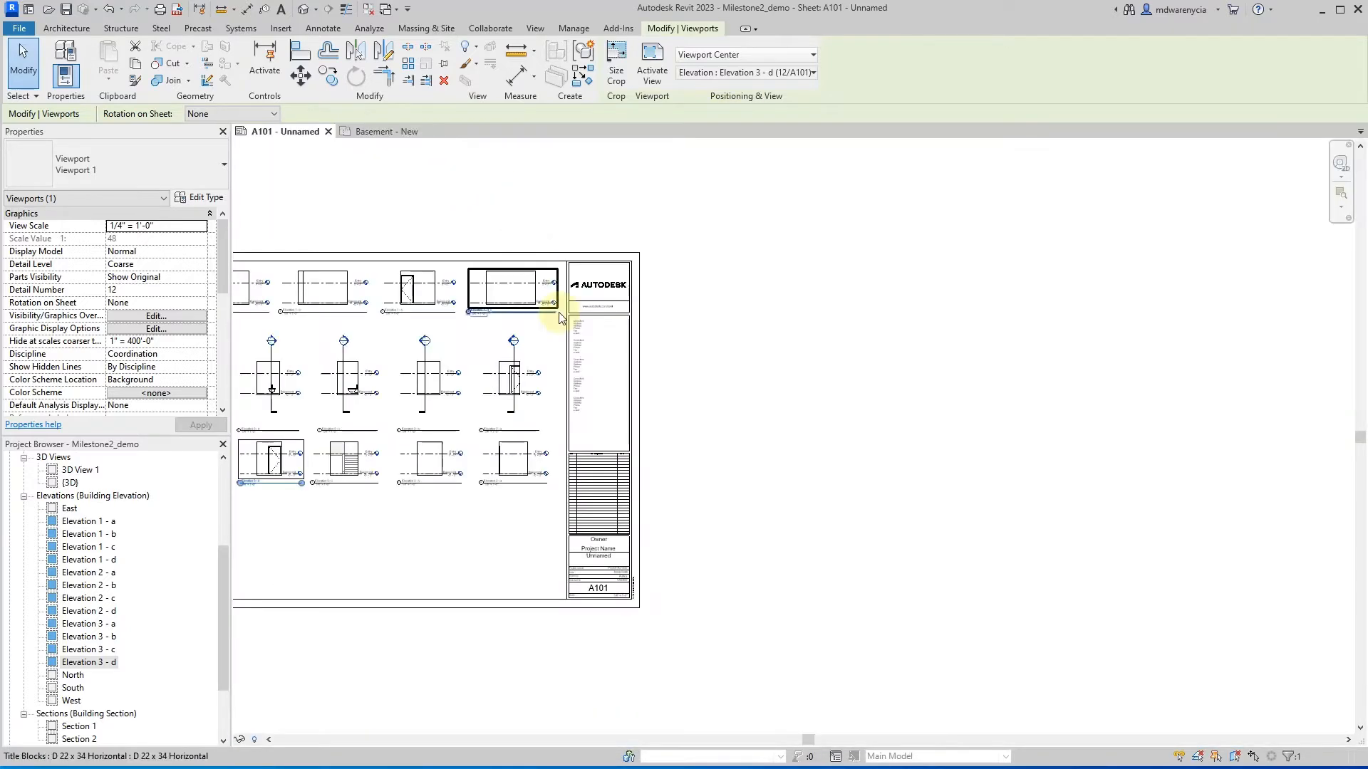
{"action": "middle_click_drag", "start_coordinate": [789, 479], "coordinate": [788, 479]}
{"action": "scroll", "coordinate": [788, 480], "scroll_direction": "up", "scroll_amount": 4}
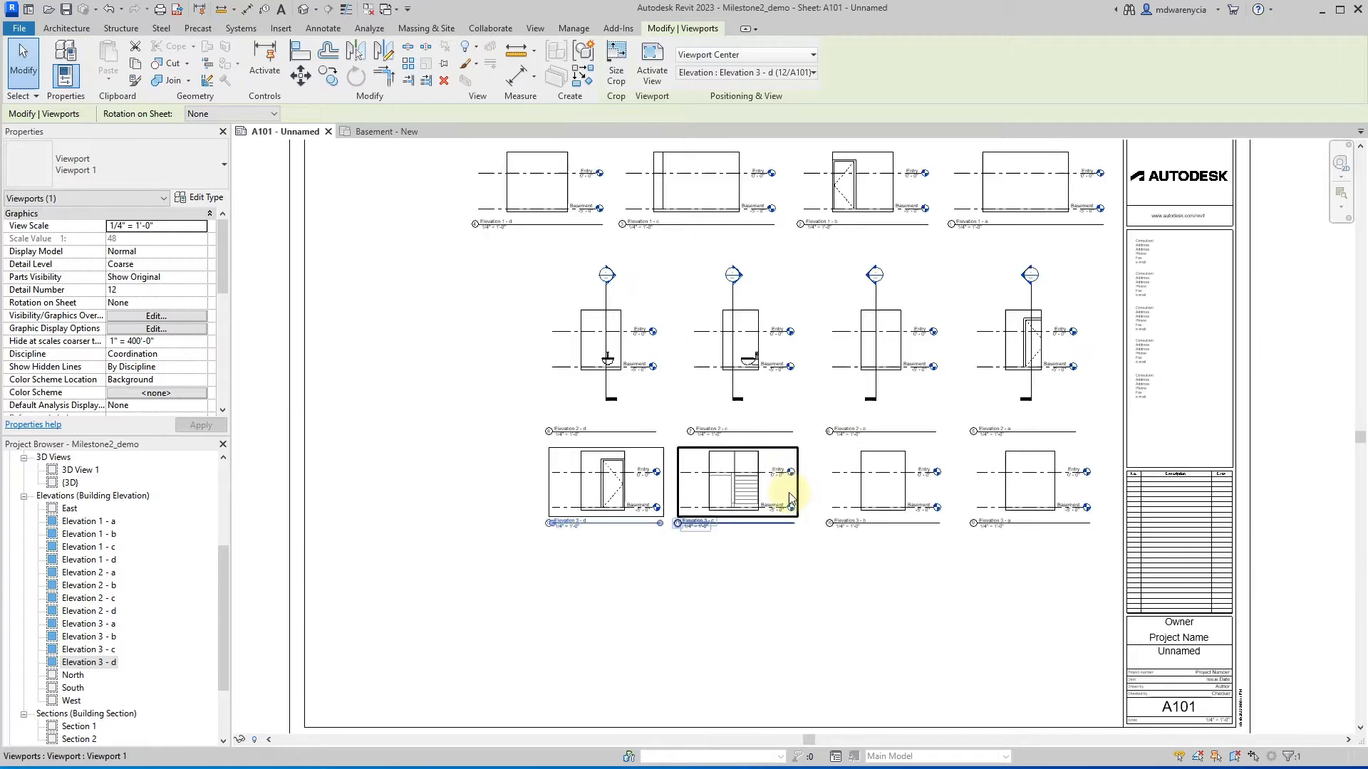
{"action": "middle_click_drag", "start_coordinate": [741, 333], "coordinate": [706, 469]}
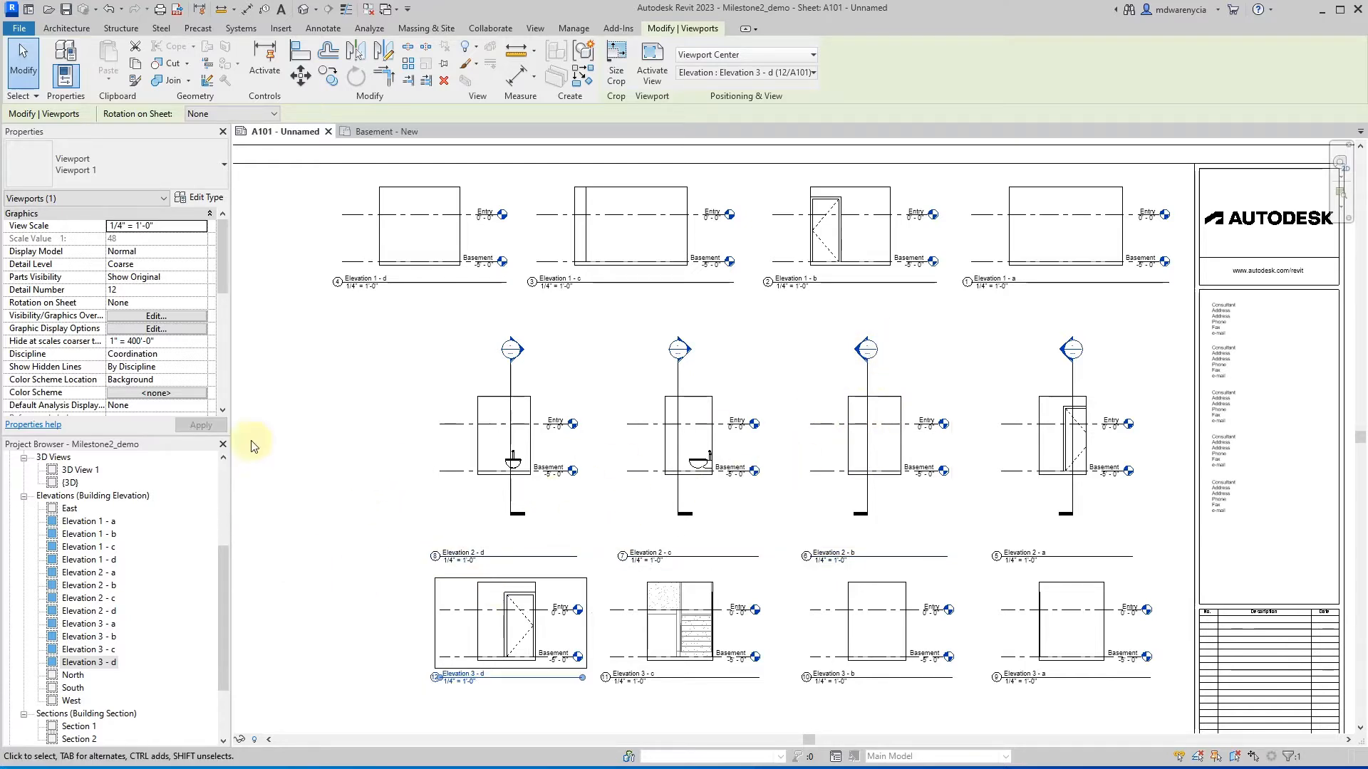
- Apply the Architectural Elevation view template to the Elevation 1 - d viewport
{"action": "scroll", "coordinate": [153, 367], "scroll_direction": "down", "scroll_amount": 5}
{"action": "scroll", "coordinate": [158, 371], "scroll_direction": "down", "scroll_amount": 3}
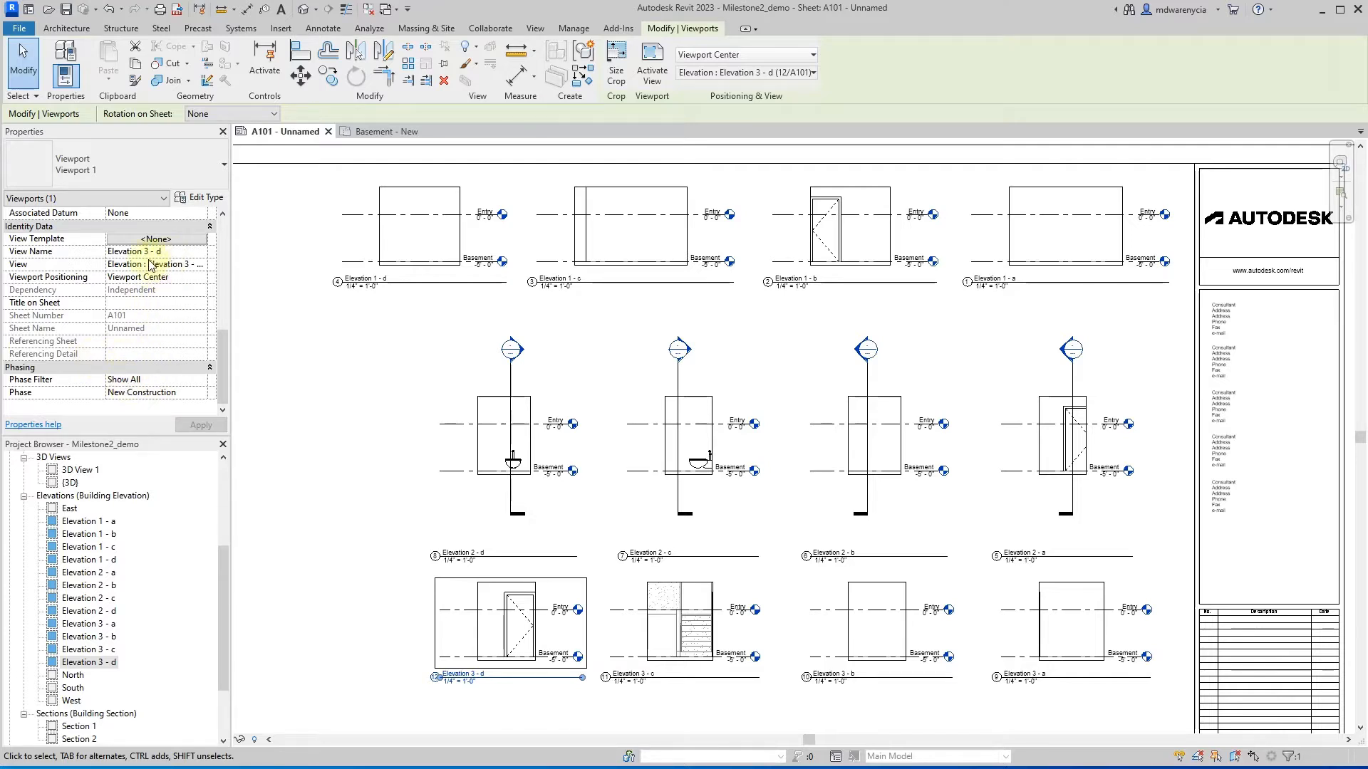
{"action": "scroll", "coordinate": [150, 265], "scroll_direction": "up", "scroll_amount": 4}
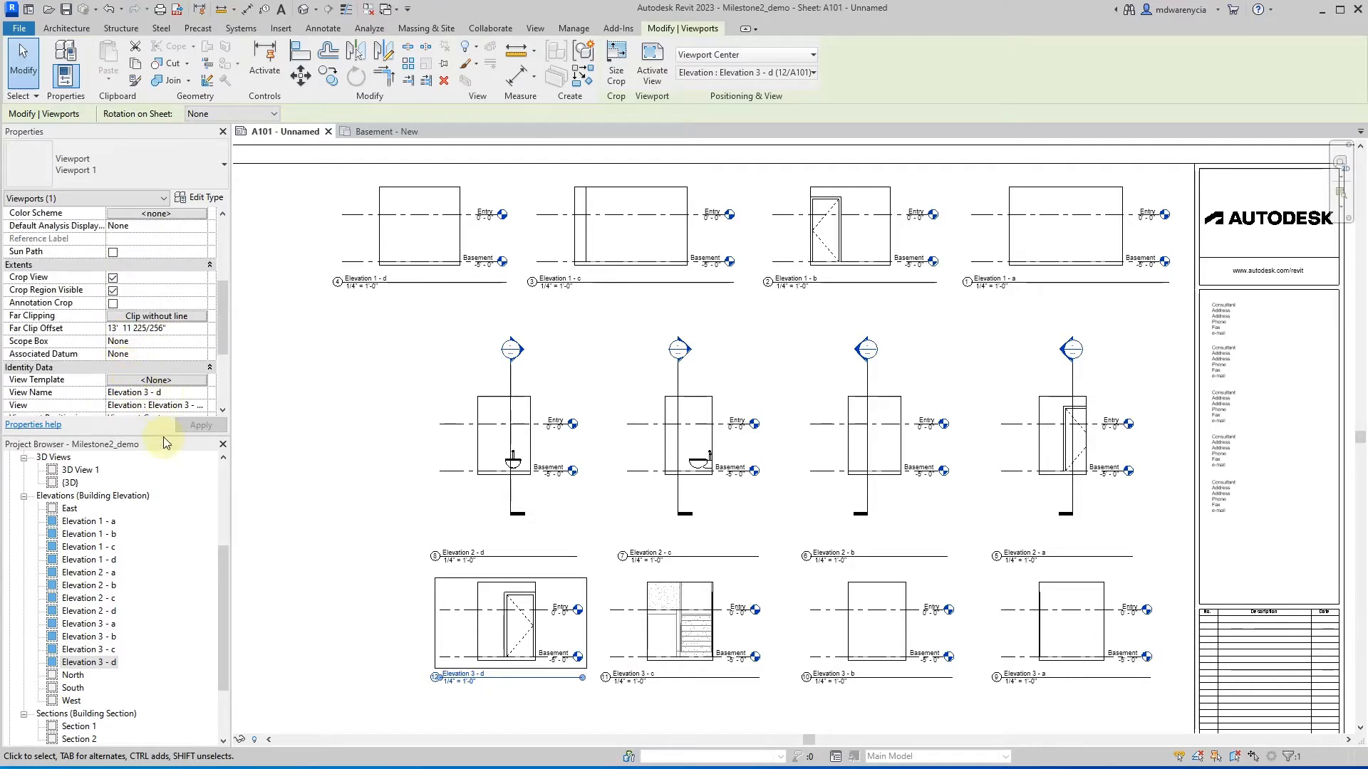
{"action": "scroll", "coordinate": [143, 342], "scroll_direction": "down", "scroll_amount": 3}
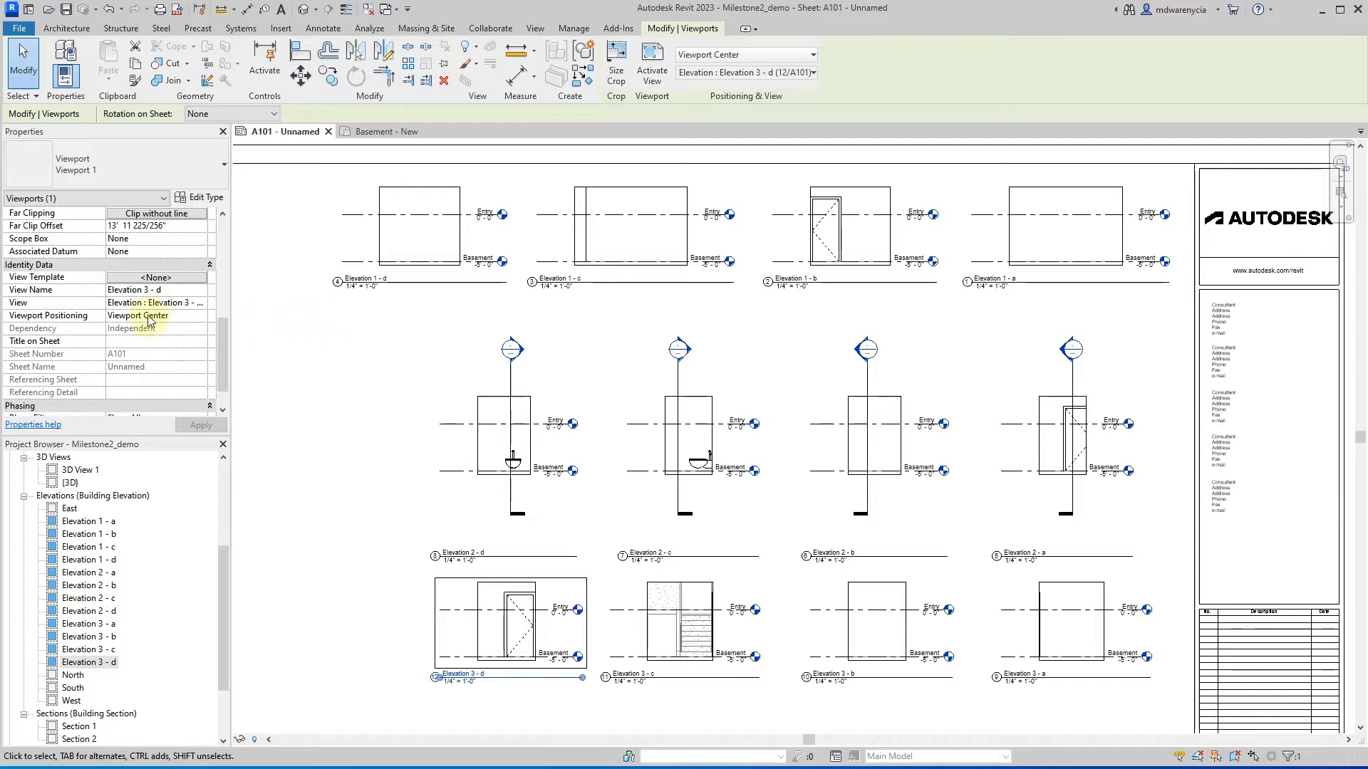
{"action": "left_click", "coordinate": [381, 229]}
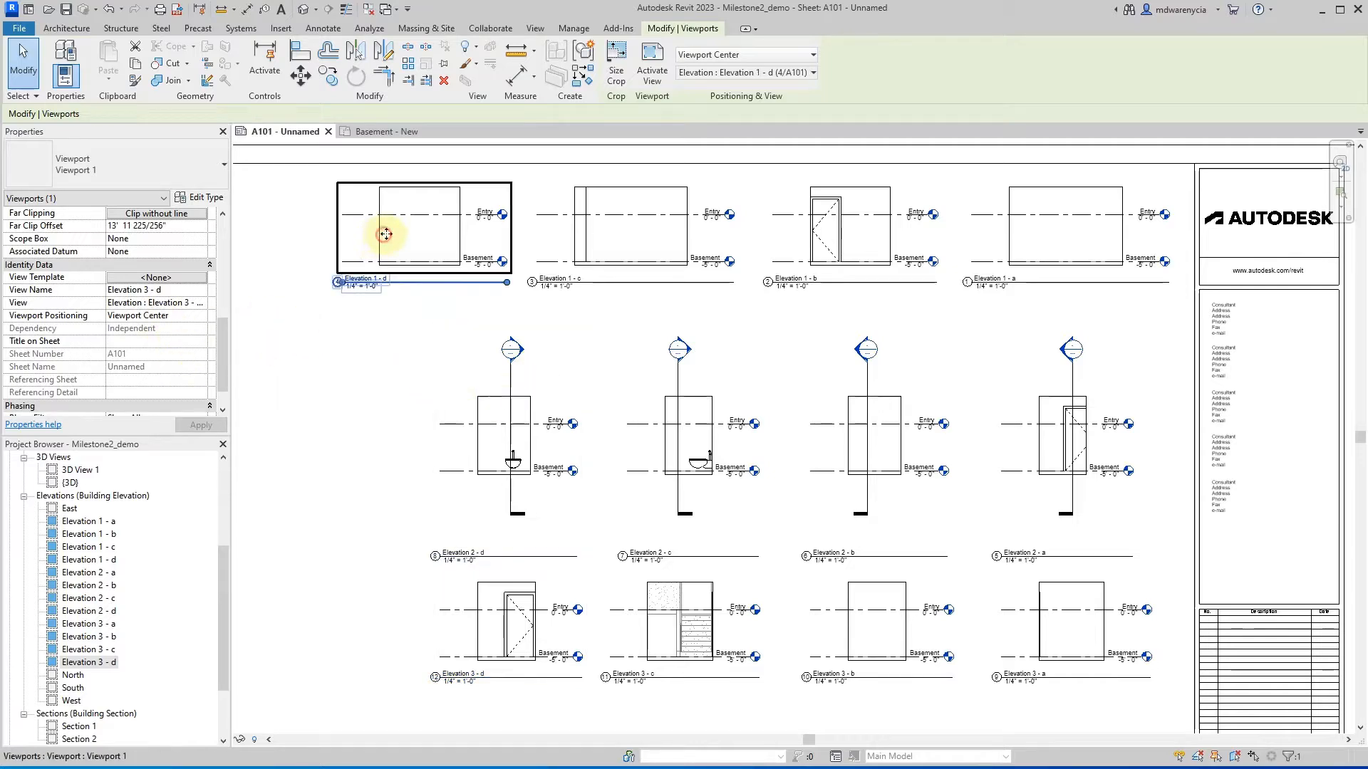
{"action": "left_click", "coordinate": [137, 281]}
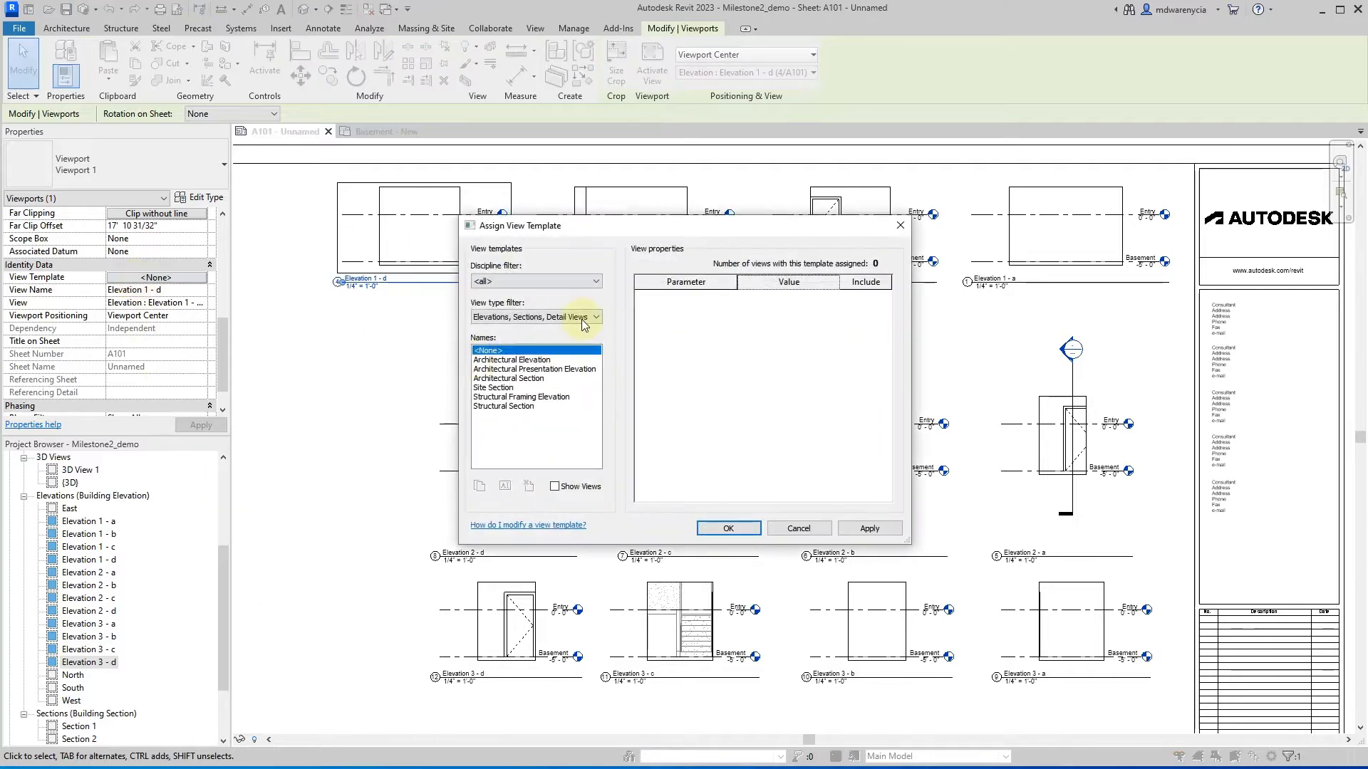
{"action": "left_click", "coordinate": [507, 361]}
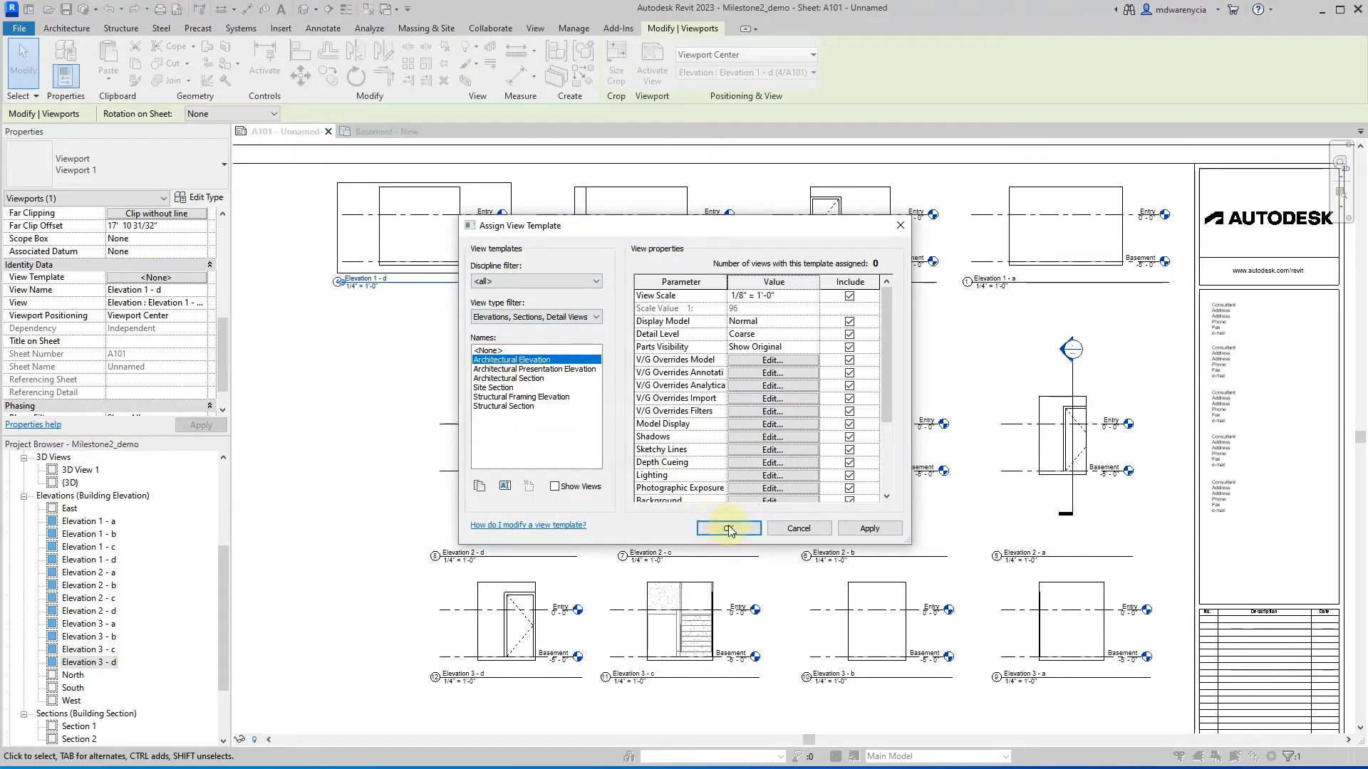
{"action": "left_click", "coordinate": [864, 527]}
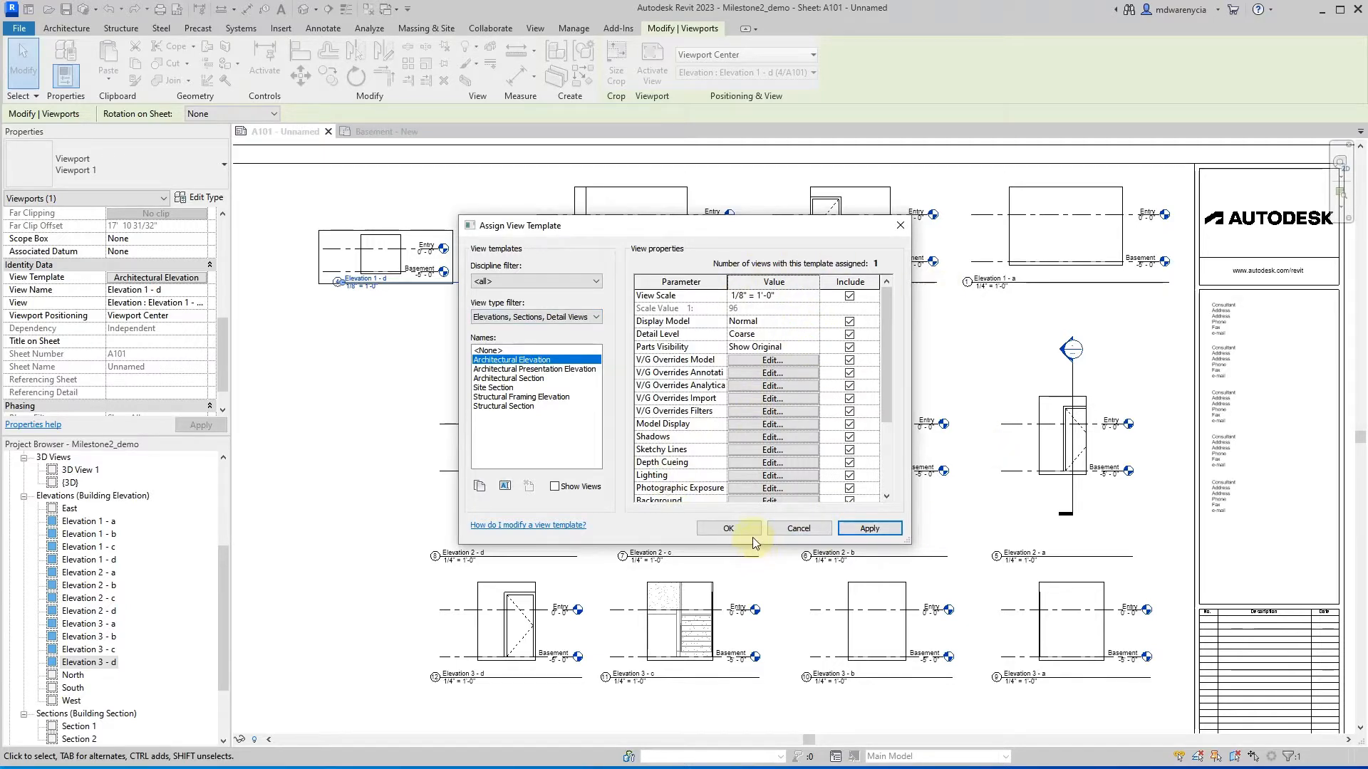
- Duplicate the Architectural Elevation view template under the name Architectural 1/4" Elevations
{"action": "left_click", "coordinate": [480, 486]}
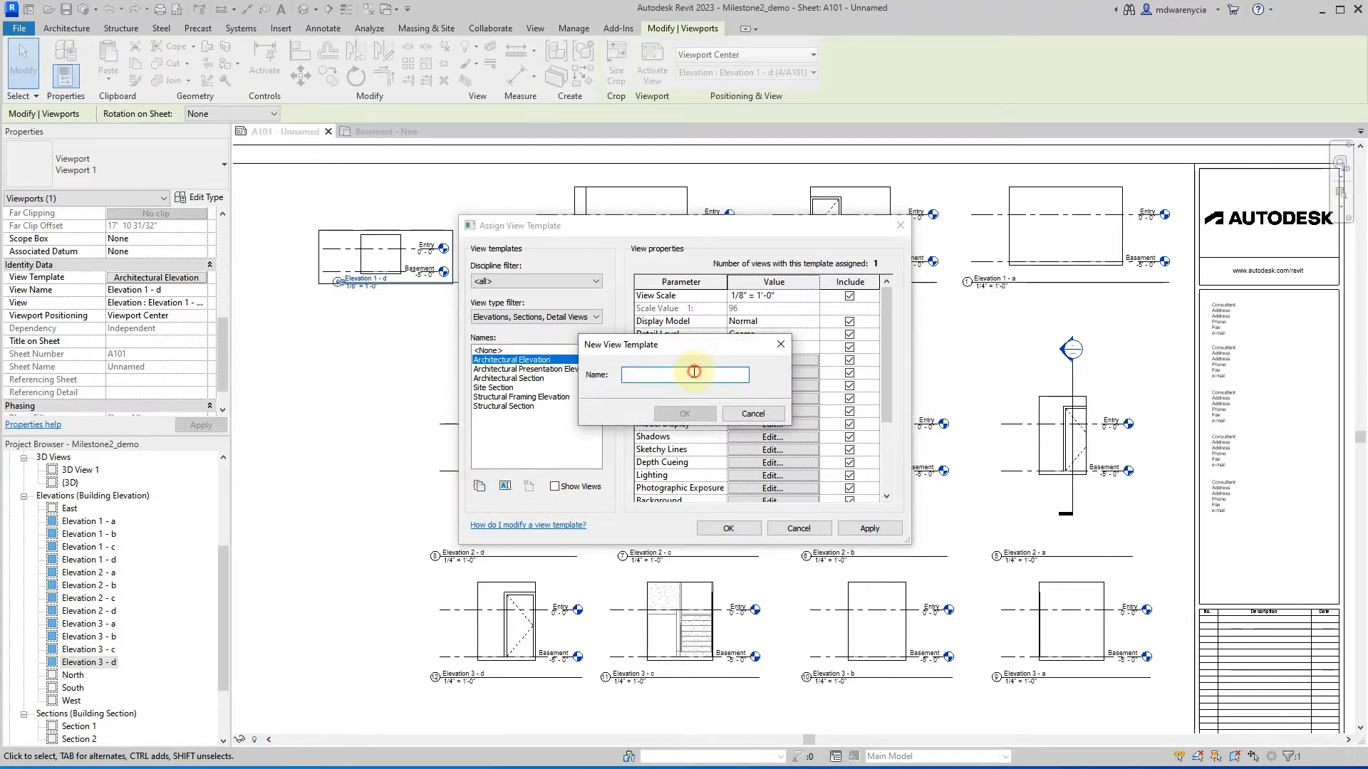
{"action": "type", "text": "Architectural 1/4\" Elevations"}
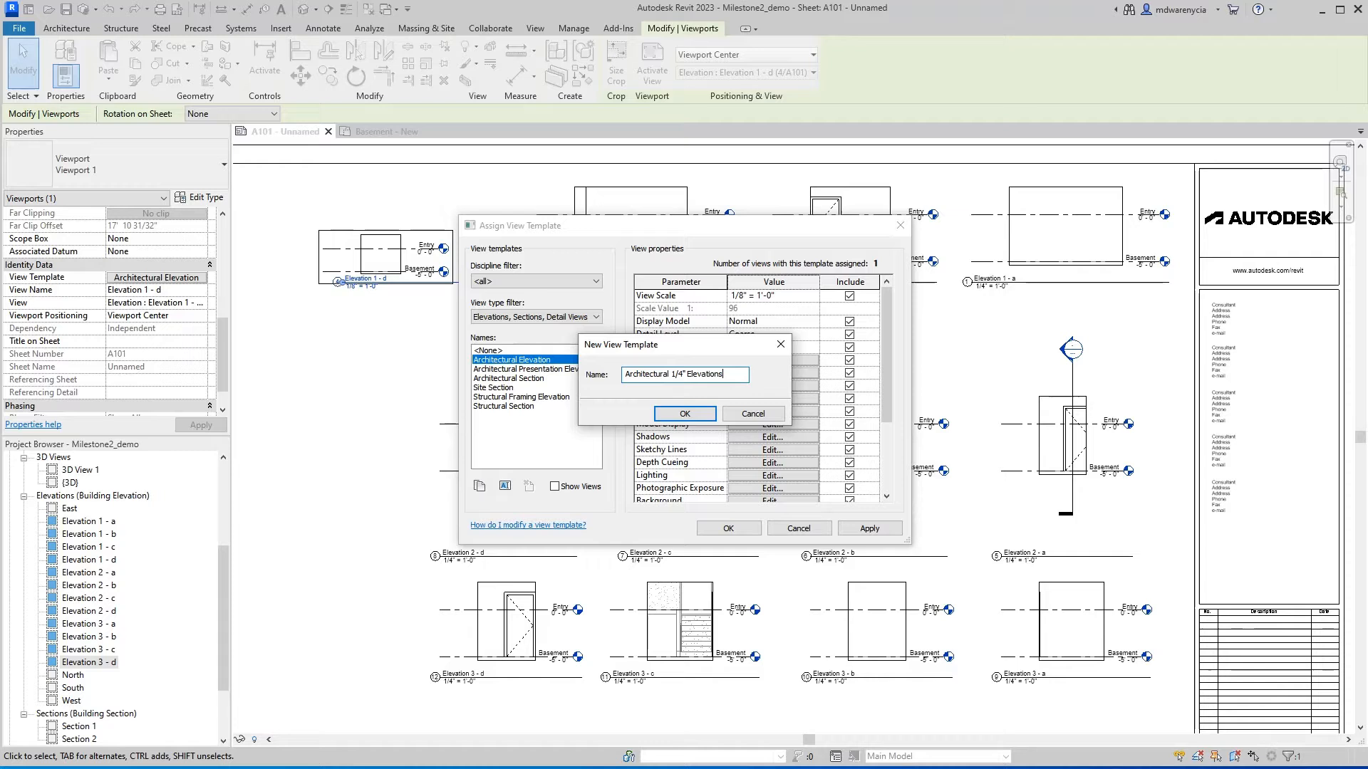
{"action": "key", "text": "Return"}
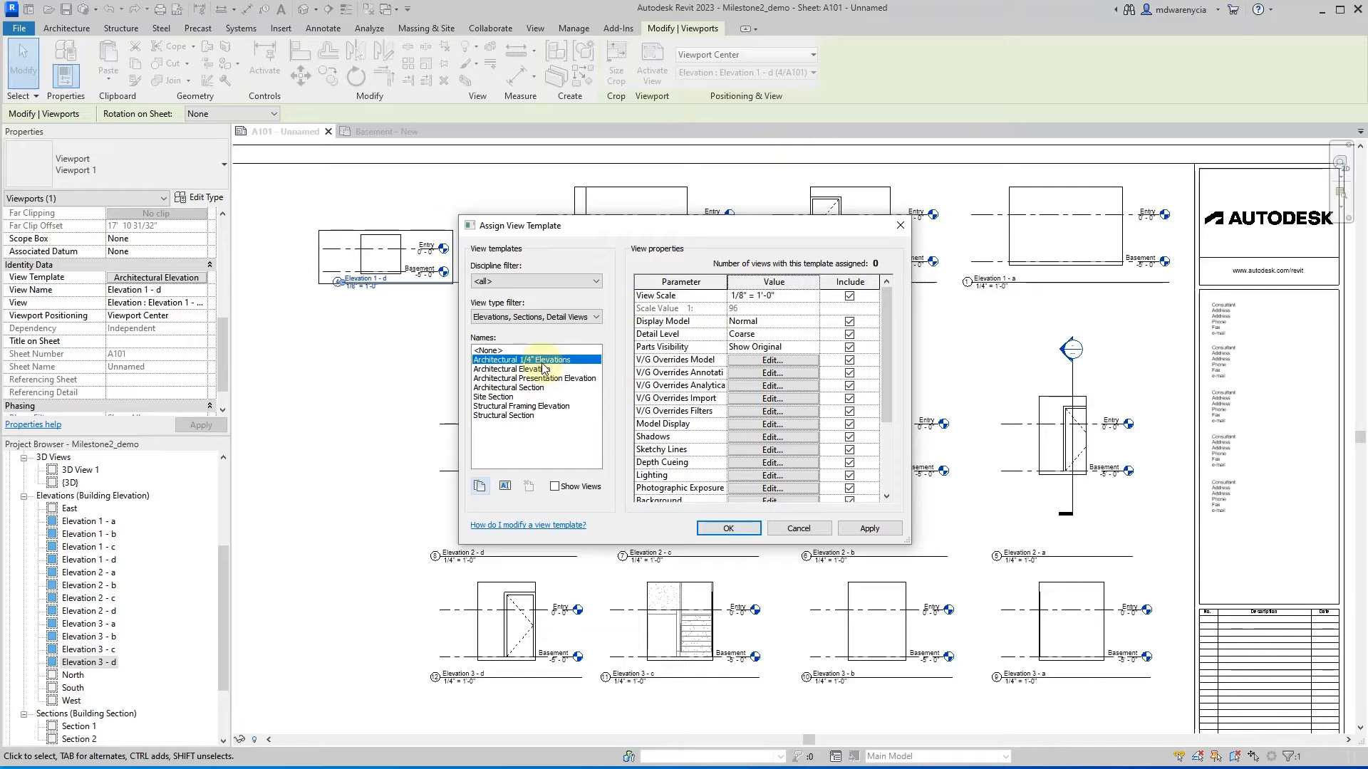
- Set the view scale of the Architectural 1/4" Elevations template to 1/4" = 1'-0"
{"action": "left_click", "coordinate": [797, 294]}
{"action": "left_click", "coordinate": [812, 295]}
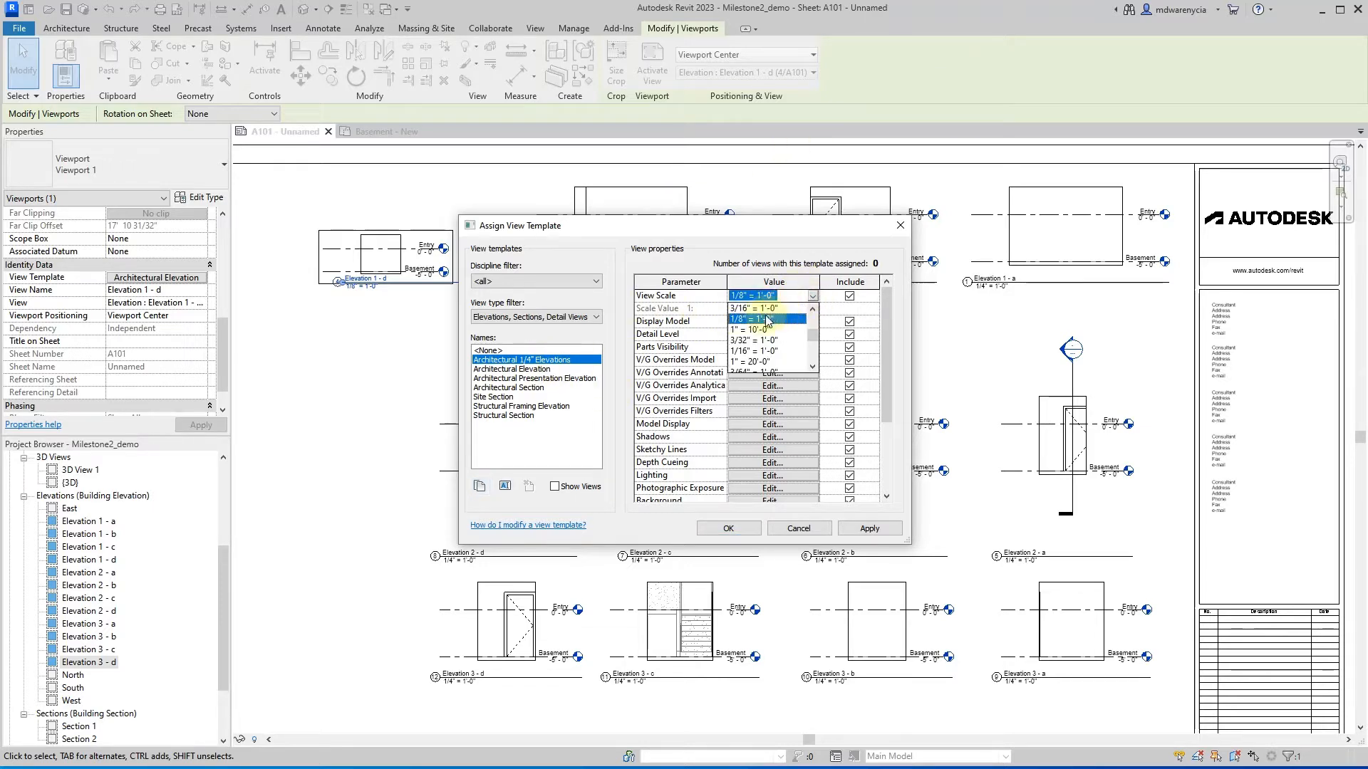
{"action": "scroll", "coordinate": [761, 359], "scroll_direction": "down", "scroll_amount": 1}
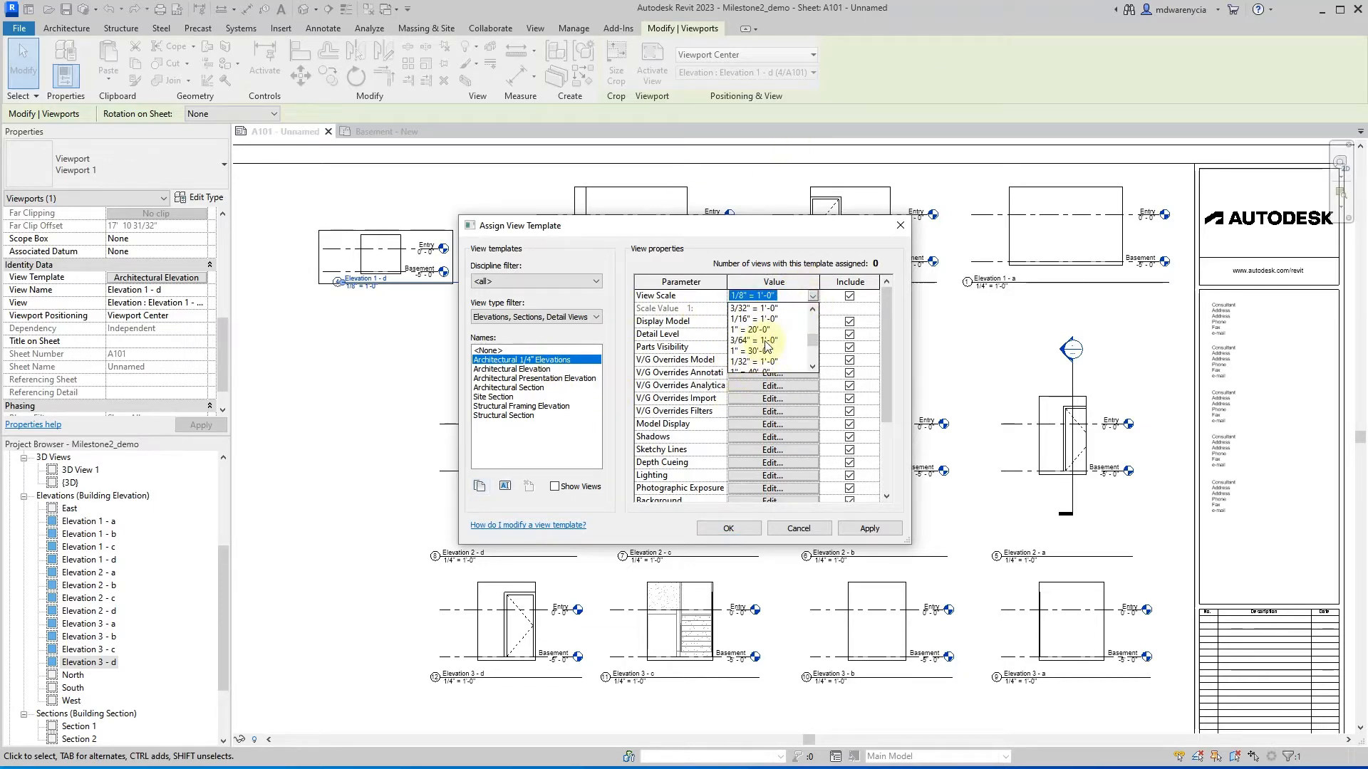
{"action": "scroll", "coordinate": [768, 352], "scroll_direction": "down", "scroll_amount": 4}
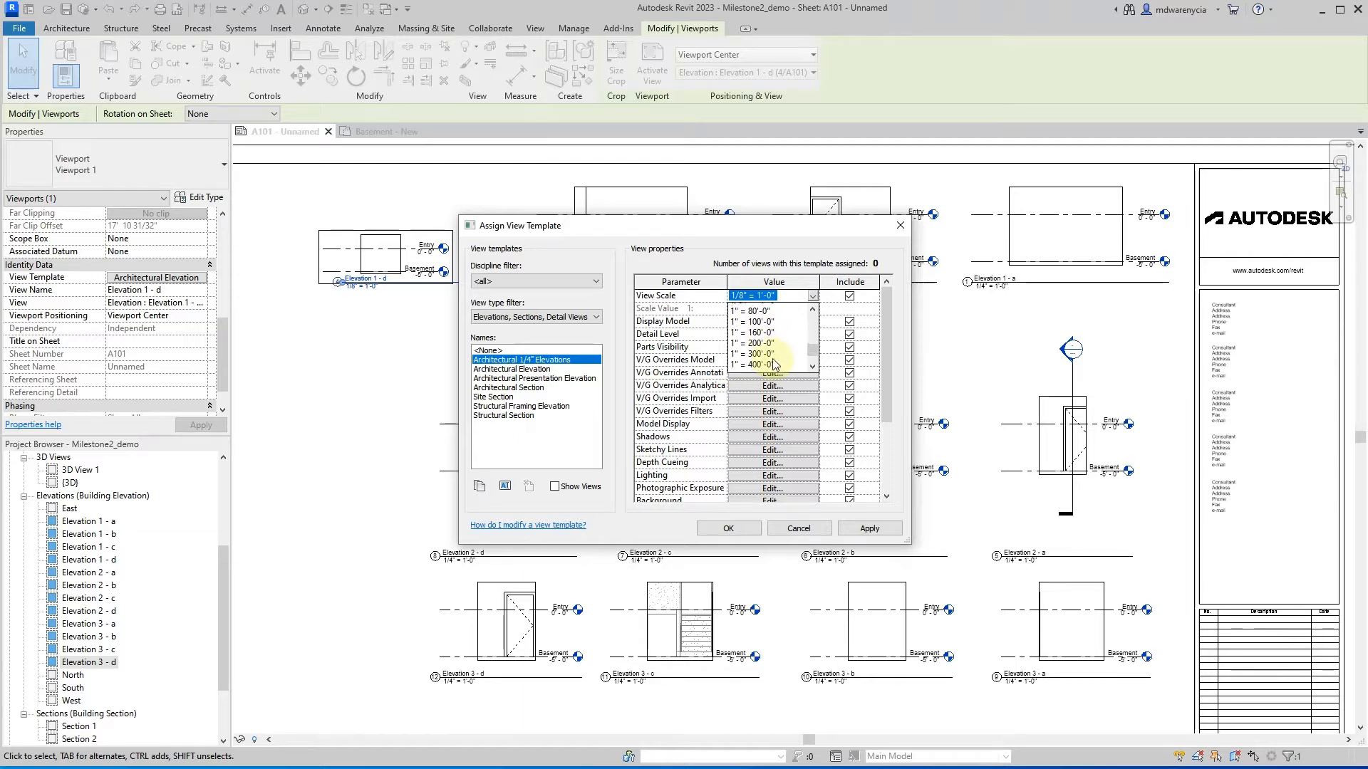
{"action": "scroll", "coordinate": [775, 365], "scroll_direction": "up", "scroll_amount": 6}
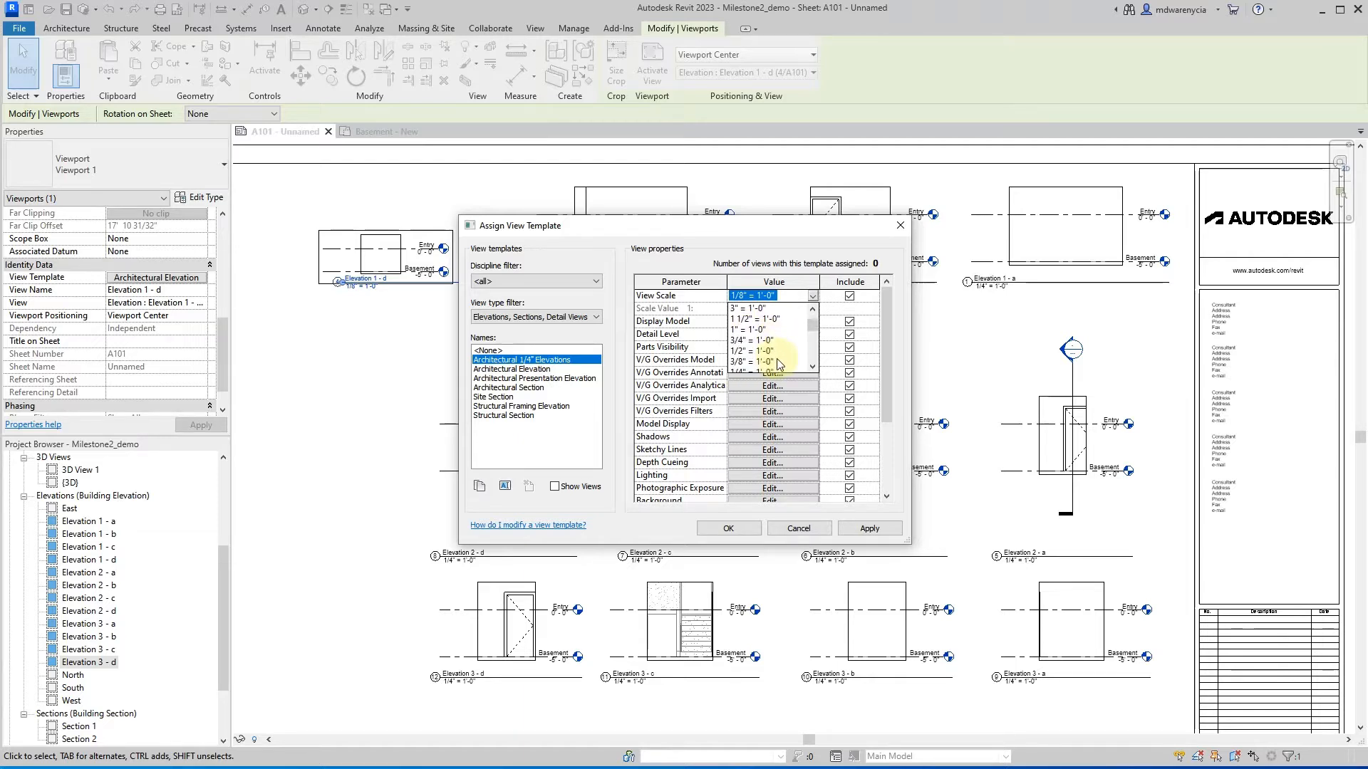
{"action": "scroll", "coordinate": [778, 363], "scroll_direction": "down", "scroll_amount": 1}
{"action": "left_click", "coordinate": [775, 361]}
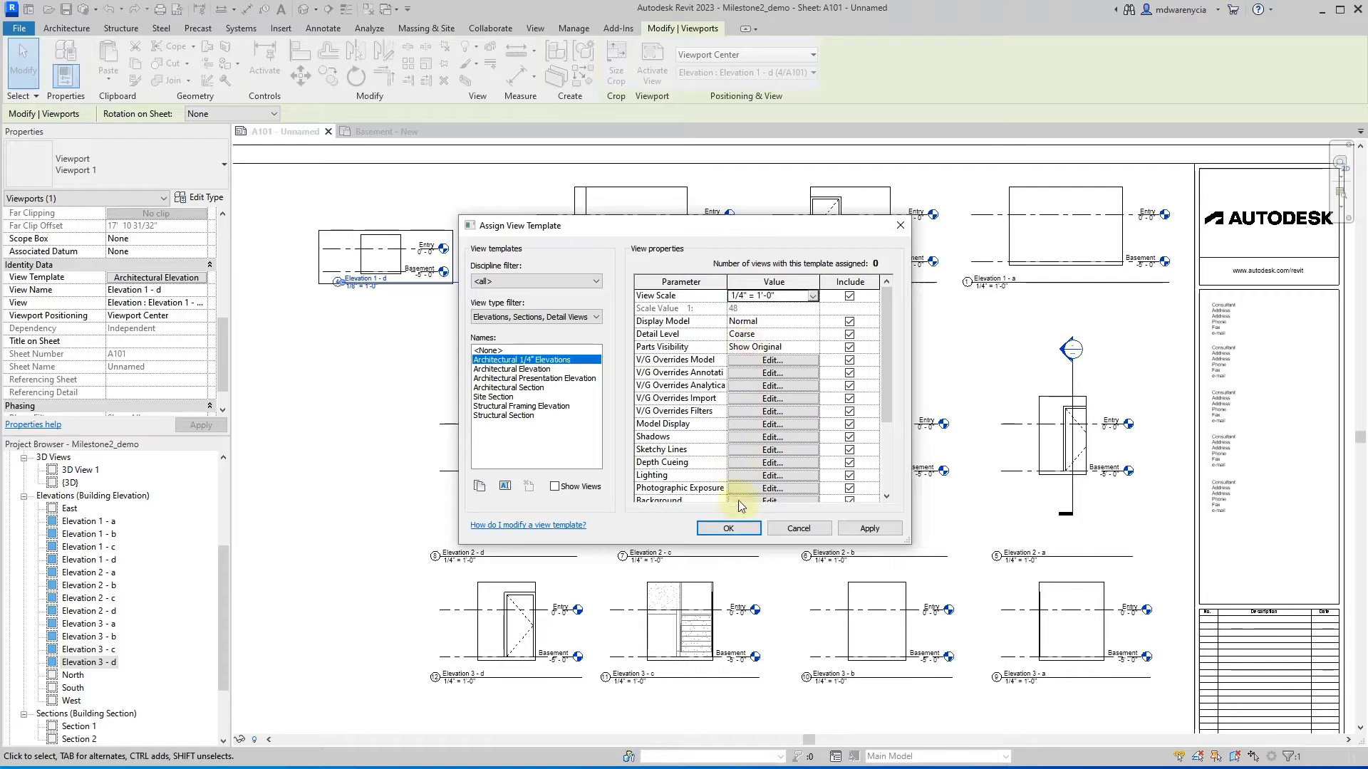
- Keep the template's Display Model at Normal and set its Detail Level to Medium
{"action": "left_click", "coordinate": [811, 323]}
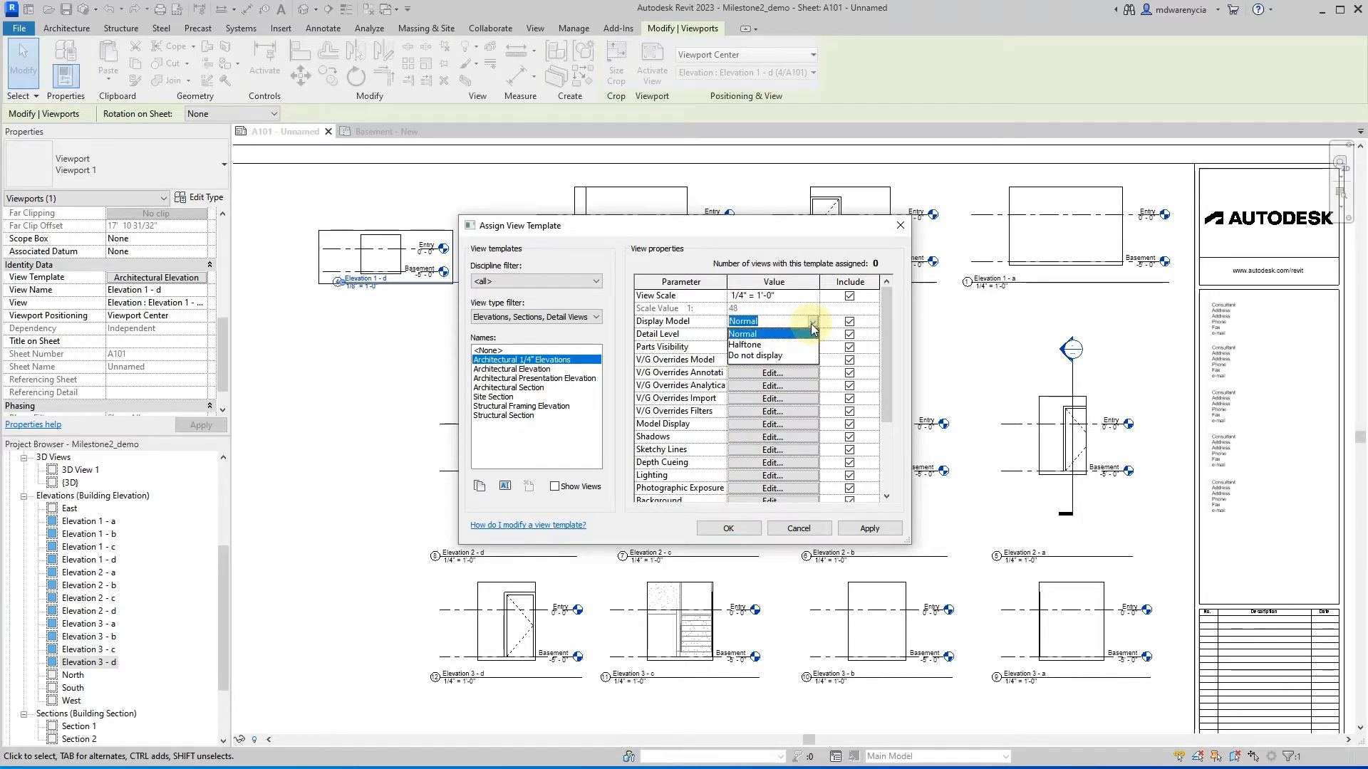
{"action": "left_click", "coordinate": [780, 334]}
{"action": "left_click", "coordinate": [780, 335]}
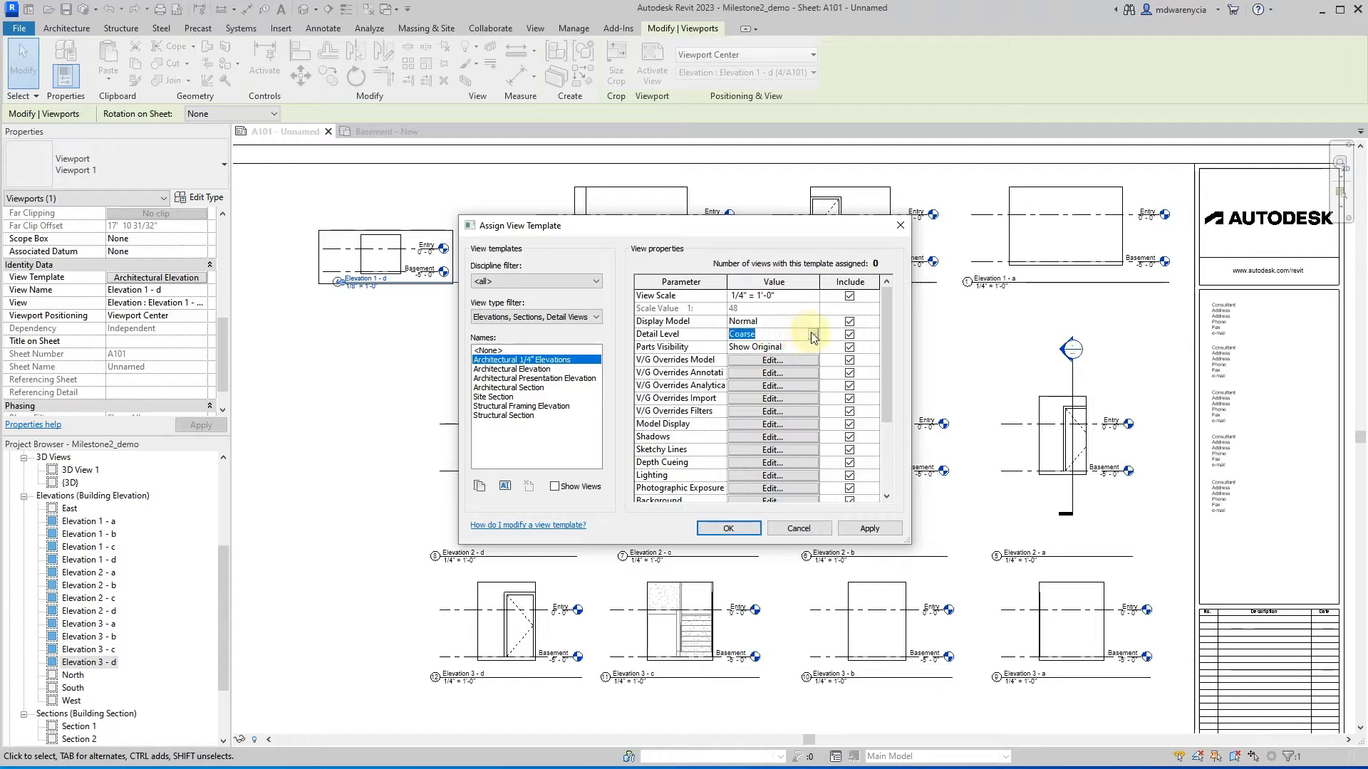
{"action": "left_click", "coordinate": [814, 334]}
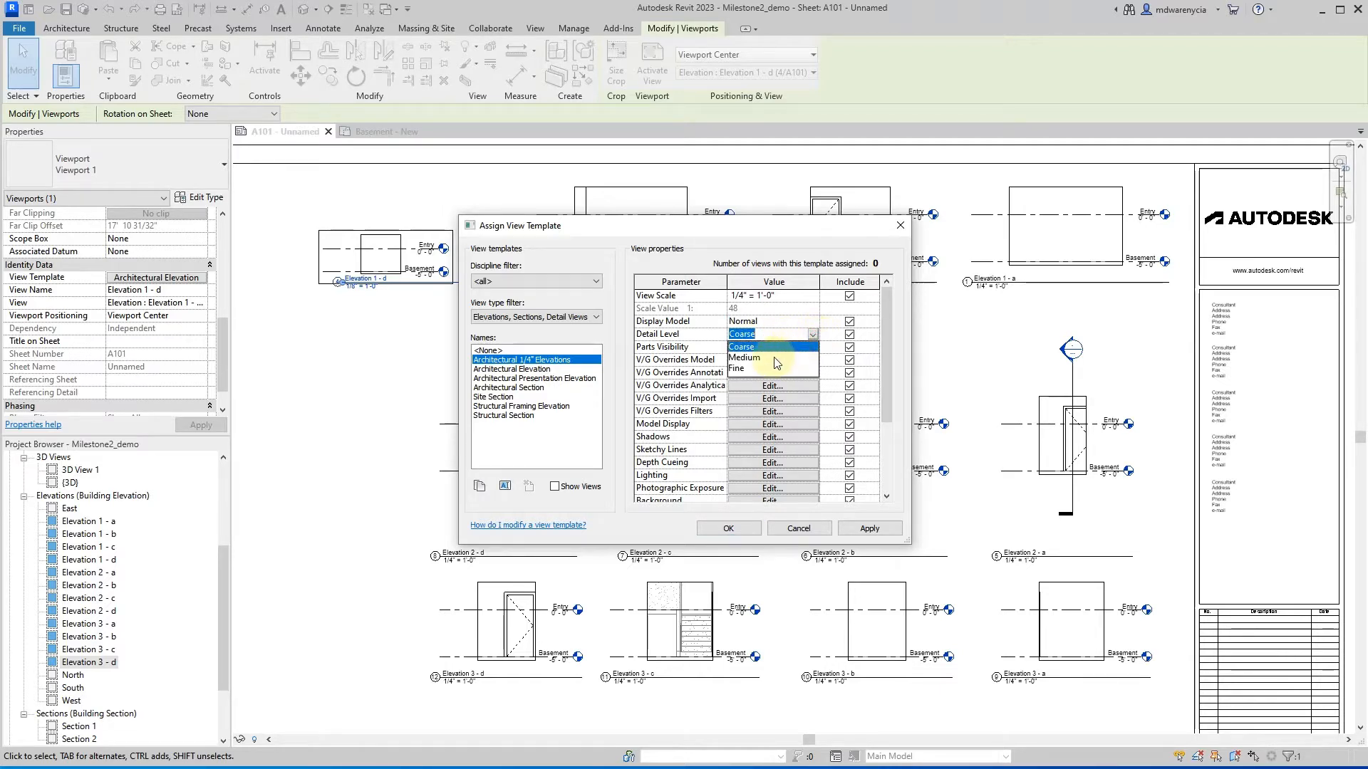
{"action": "left_click", "coordinate": [776, 360]}
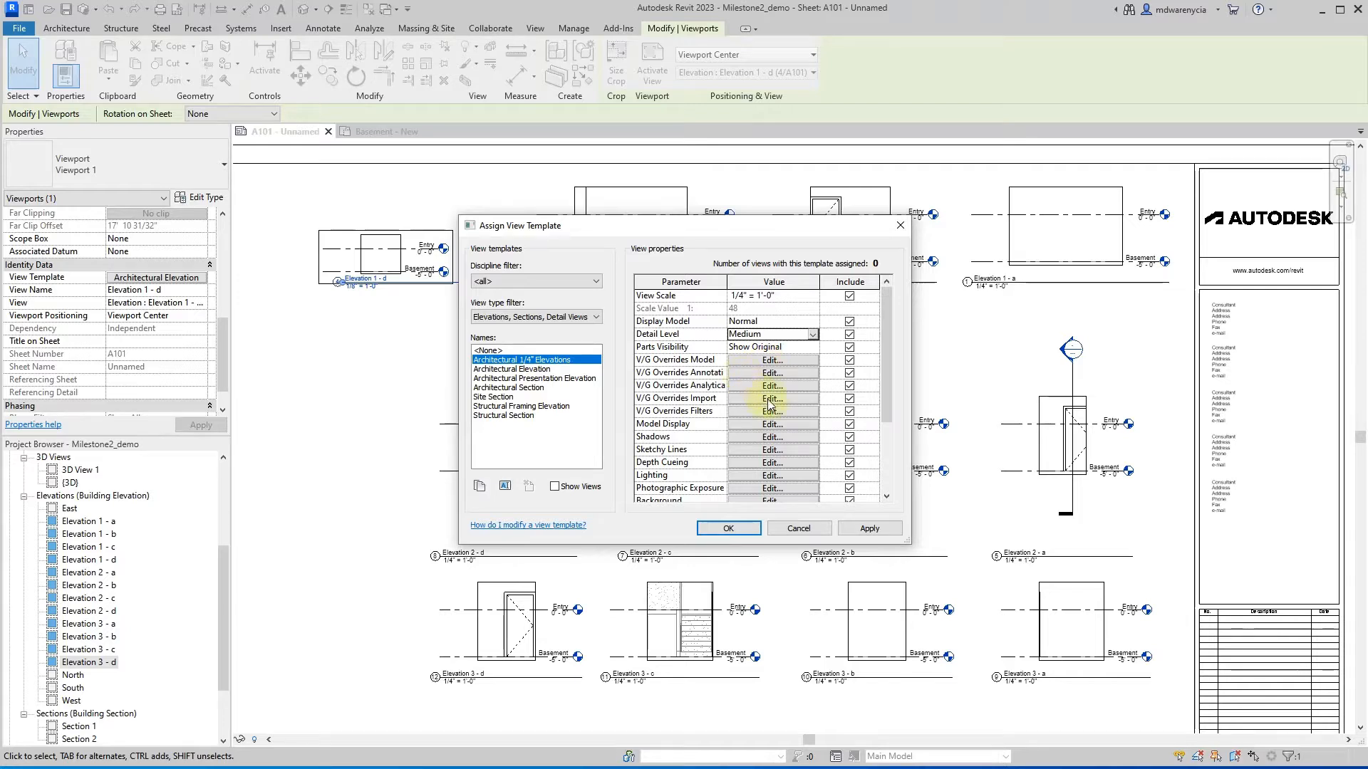
{"action": "scroll", "coordinate": [774, 406], "scroll_direction": "down", "scroll_amount": 1}
{"action": "scroll", "coordinate": [714, 441], "scroll_direction": "down", "scroll_amount": 1}
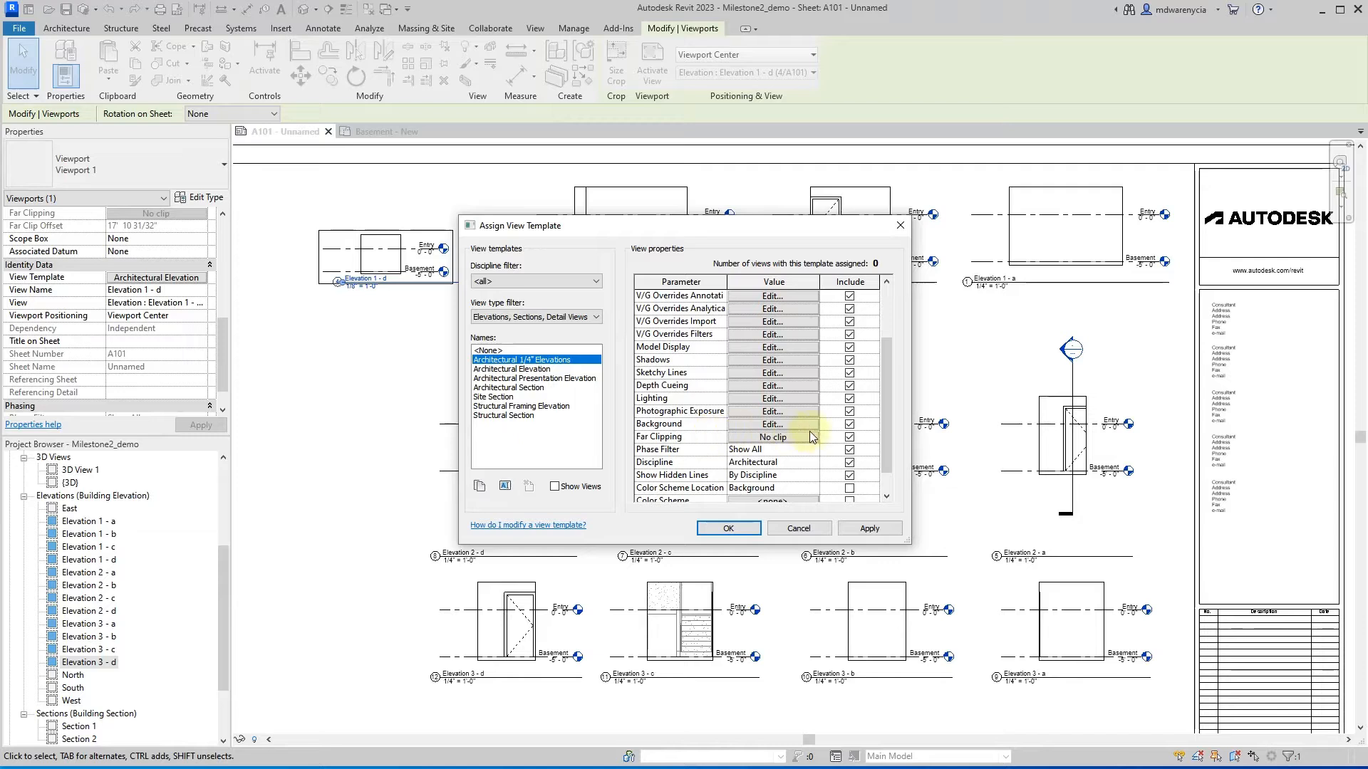
{"action": "scroll", "coordinate": [809, 431], "scroll_direction": "up", "scroll_amount": 2}
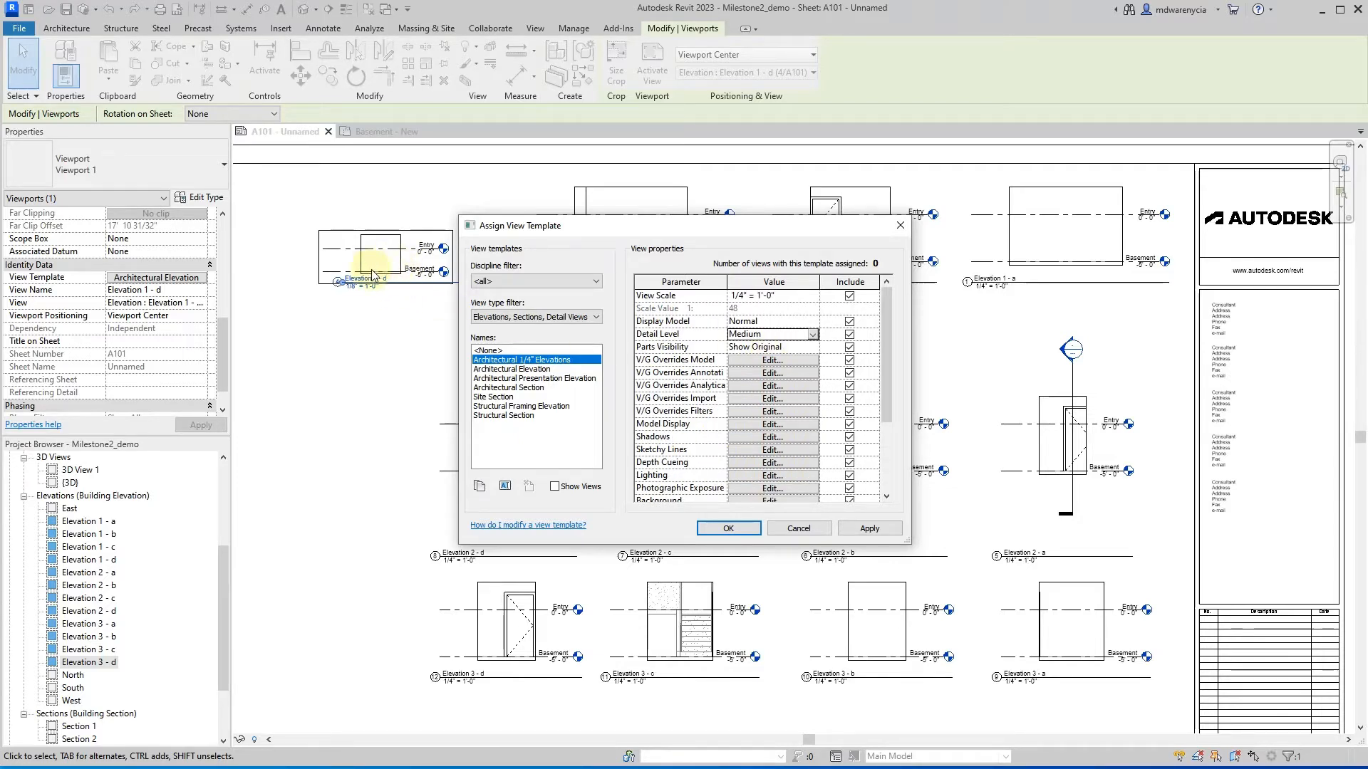
{"action": "left_click_drag", "start_coordinate": [591, 236], "coordinate": [670, 211]}
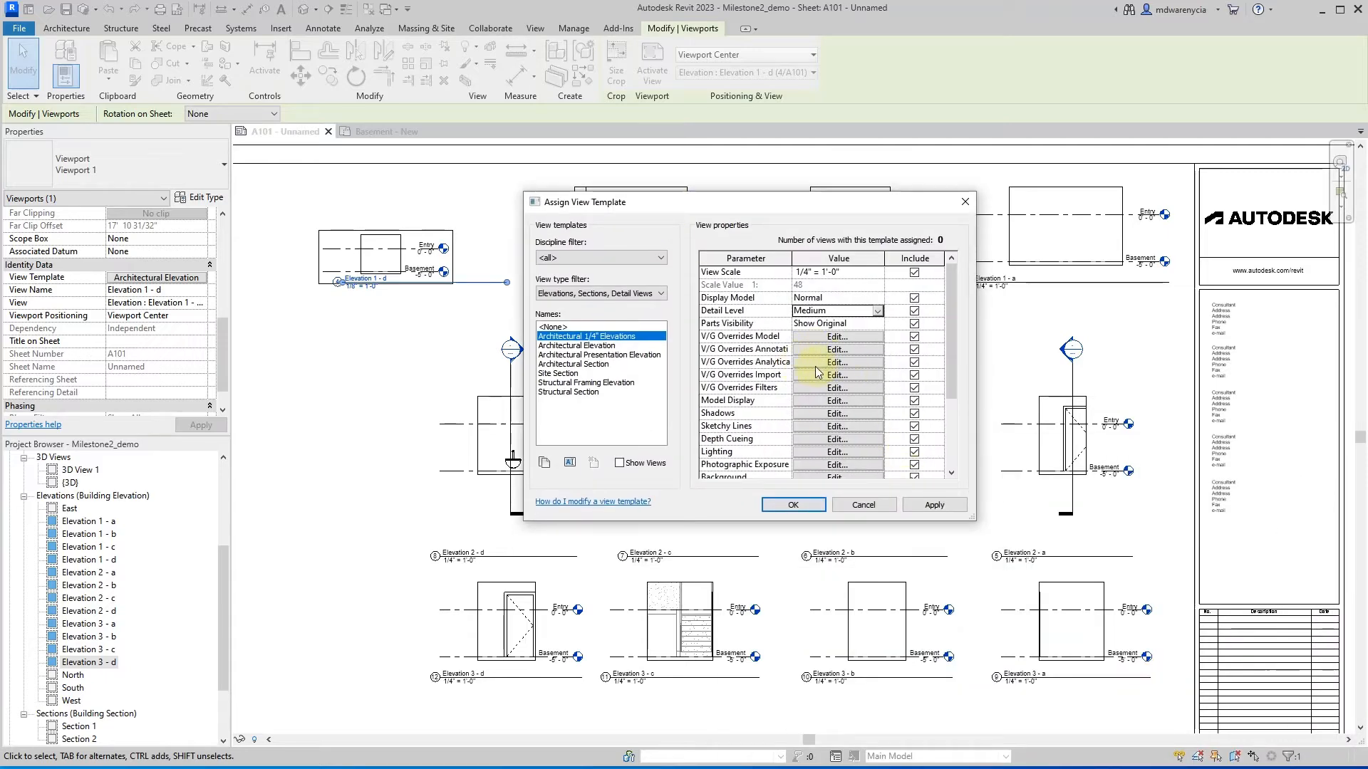
{"action": "left_click", "coordinate": [833, 349]}
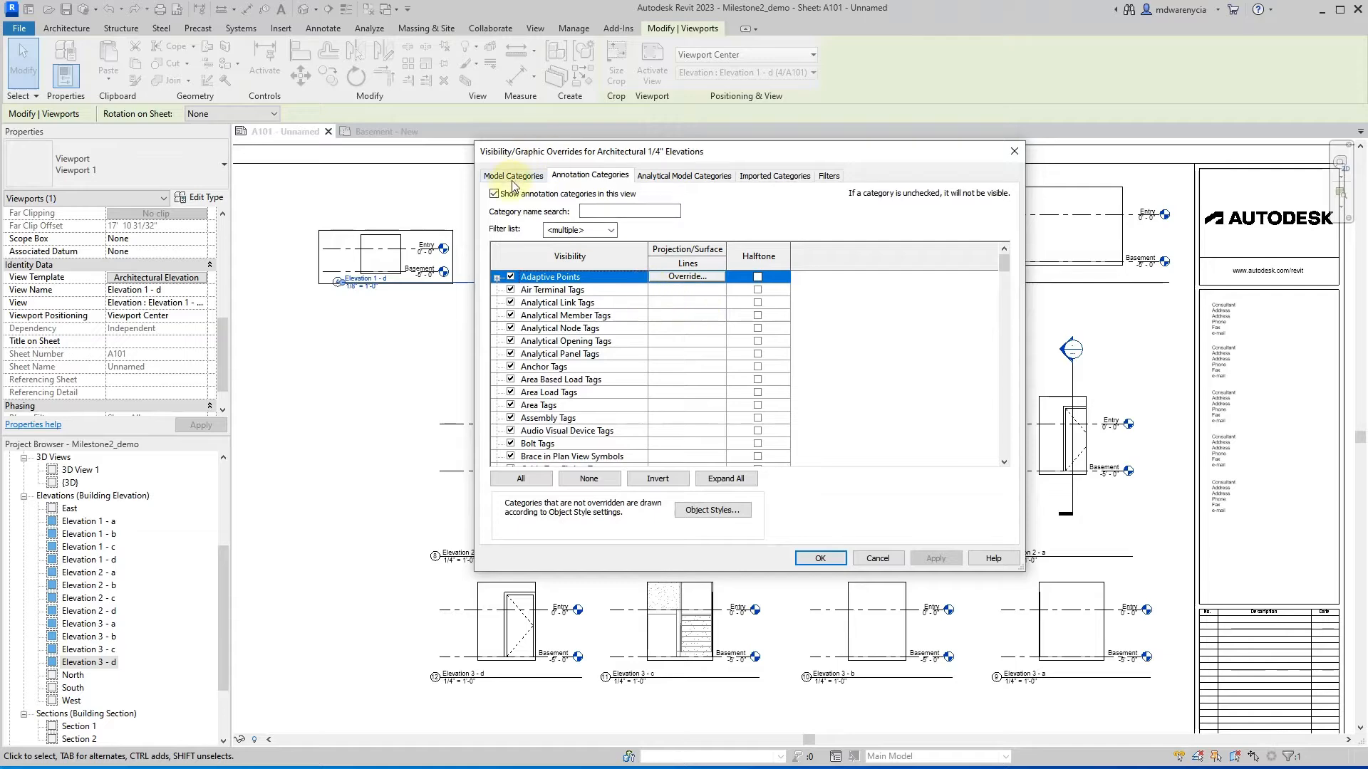
{"action": "left_click", "coordinate": [877, 558]}
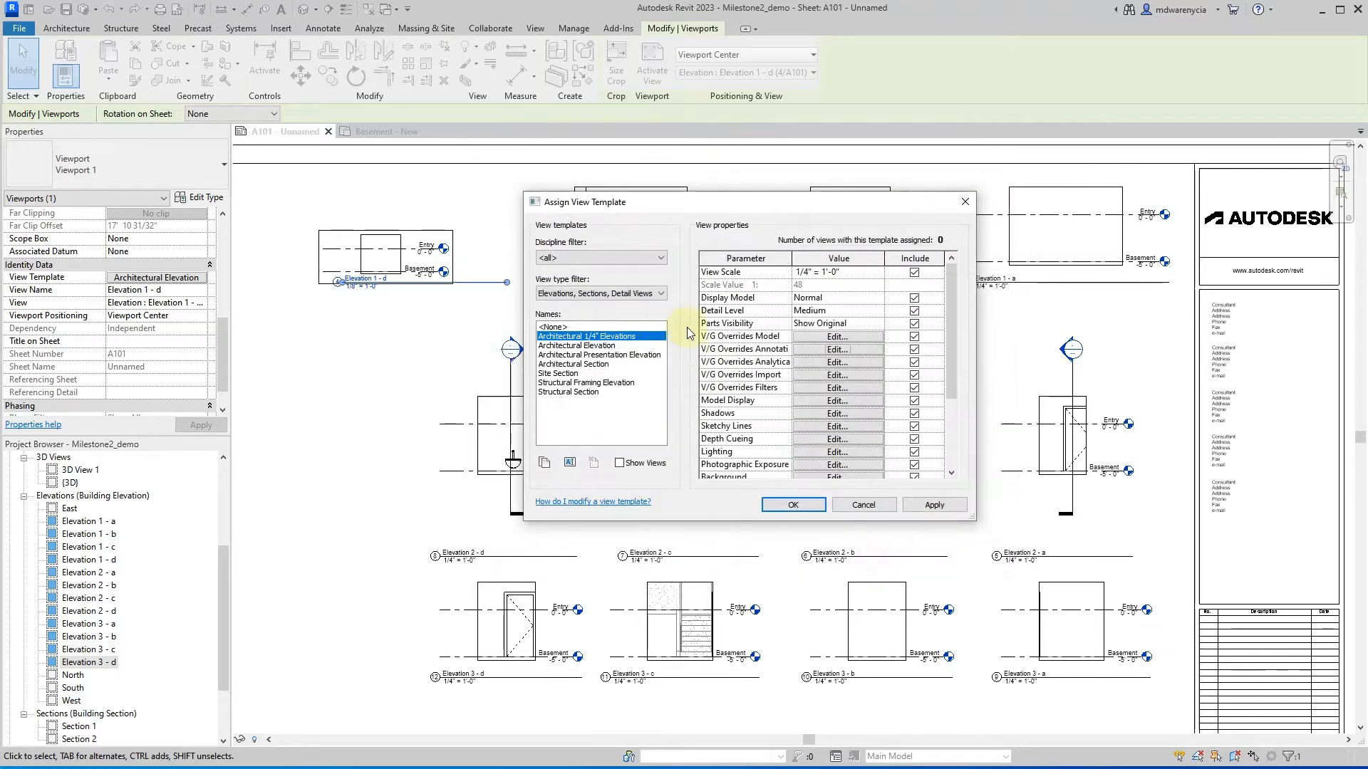
- Find the Levels category in the template's annotation visibility overrides and turn off its visibility
{"action": "left_click", "coordinate": [805, 347]}
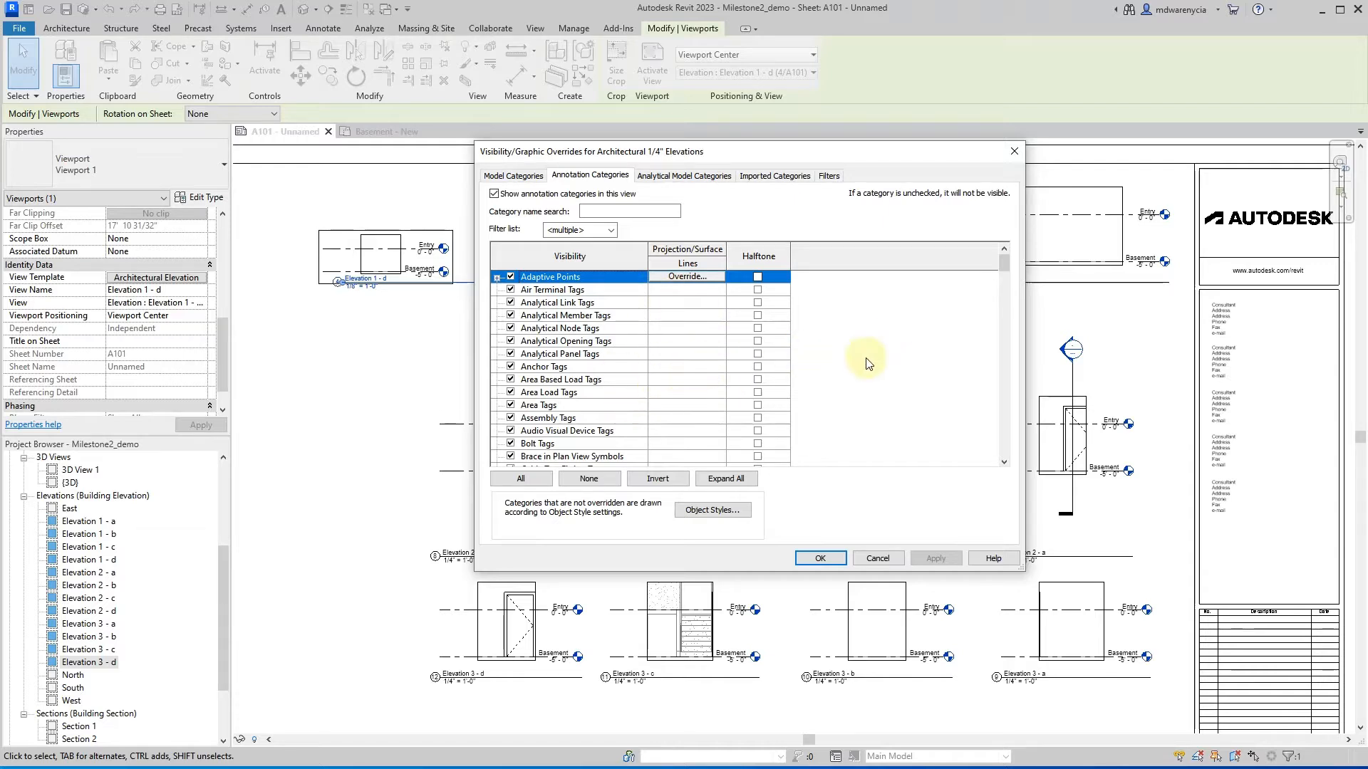
{"action": "scroll", "coordinate": [627, 393], "scroll_direction": "down", "scroll_amount": 3}
{"action": "scroll", "coordinate": [628, 393], "scroll_direction": "down", "scroll_amount": 15}
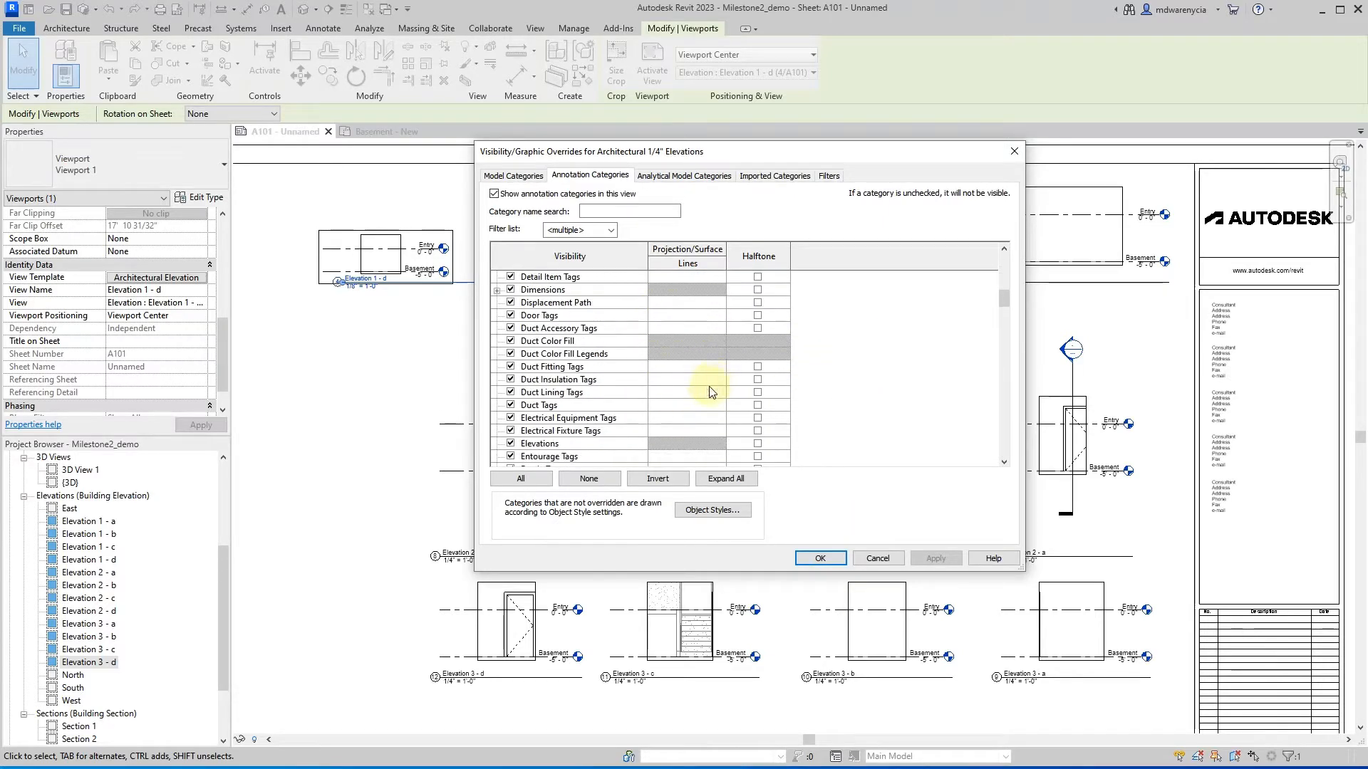
{"action": "scroll", "coordinate": [688, 395], "scroll_direction": "down", "scroll_amount": 1}
{"action": "left_click", "coordinate": [626, 211]}
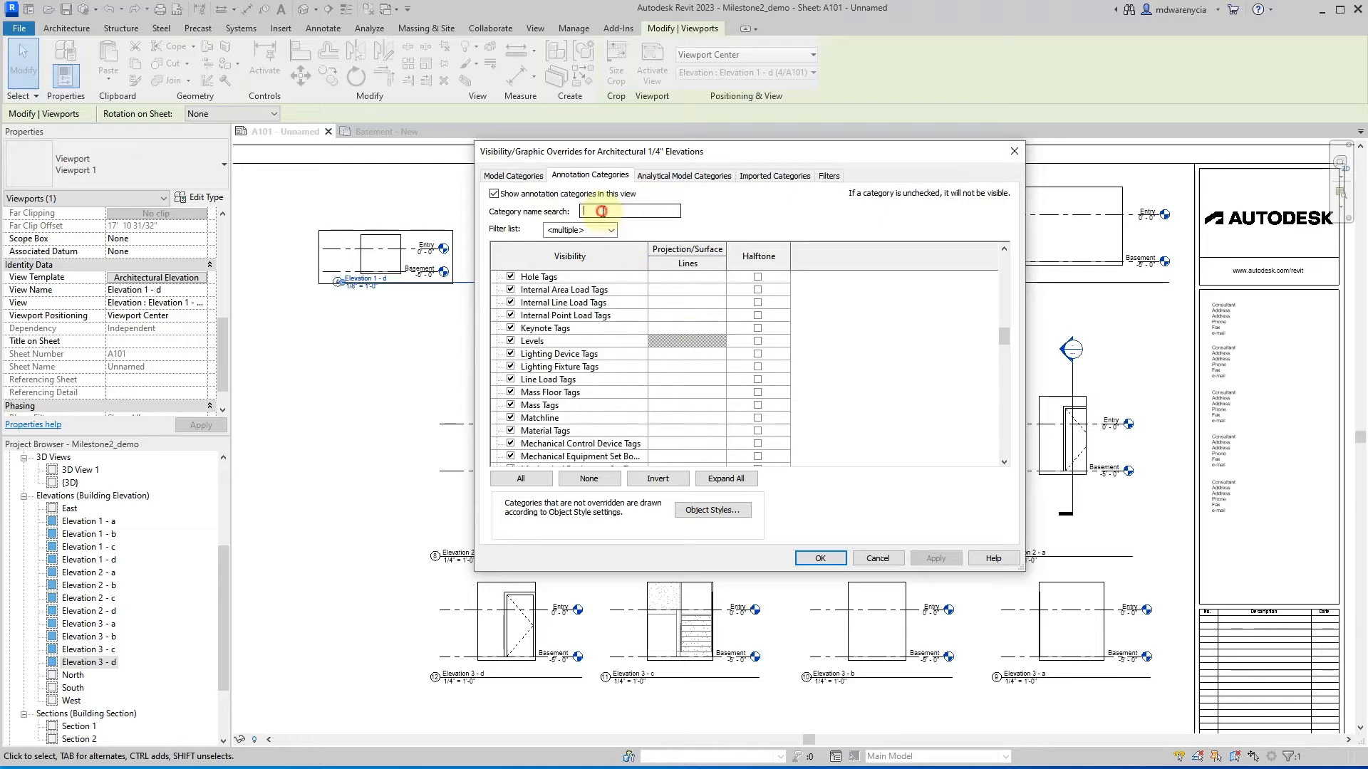
{"action": "type", "text": "Level"}
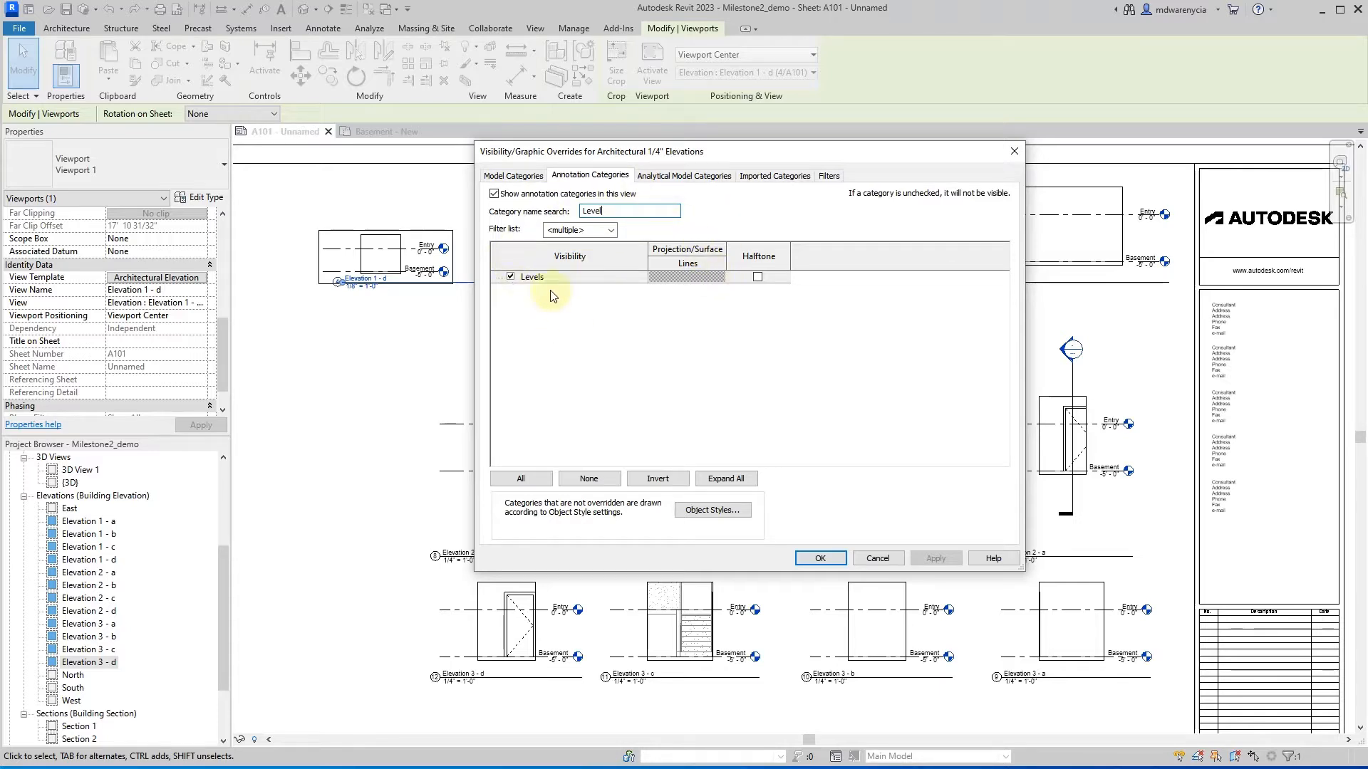
{"action": "left_click", "coordinate": [510, 277]}
- Turn off the Sections annotation category in the template's visibility overrides and accept the overrides
{"action": "left_click", "coordinate": [598, 211]}
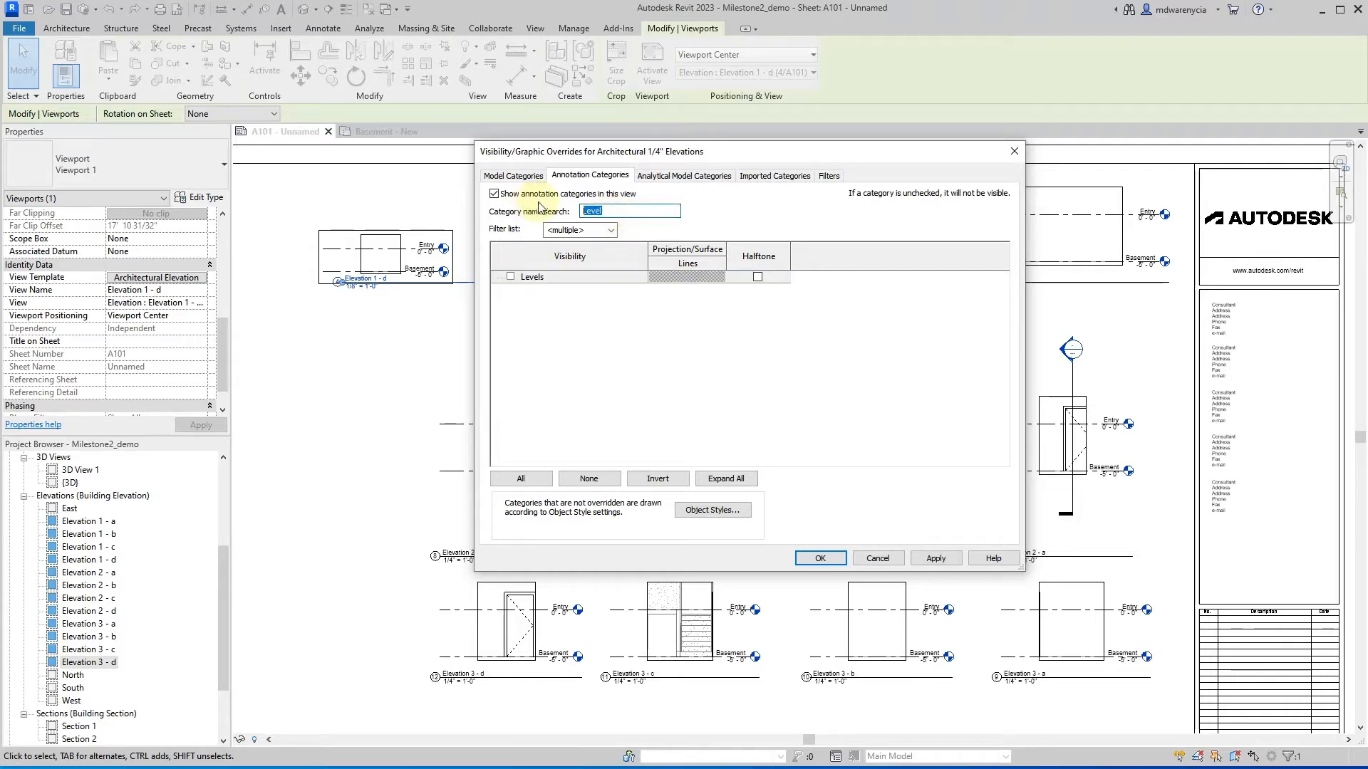
{"action": "type", "text": "Sec"}
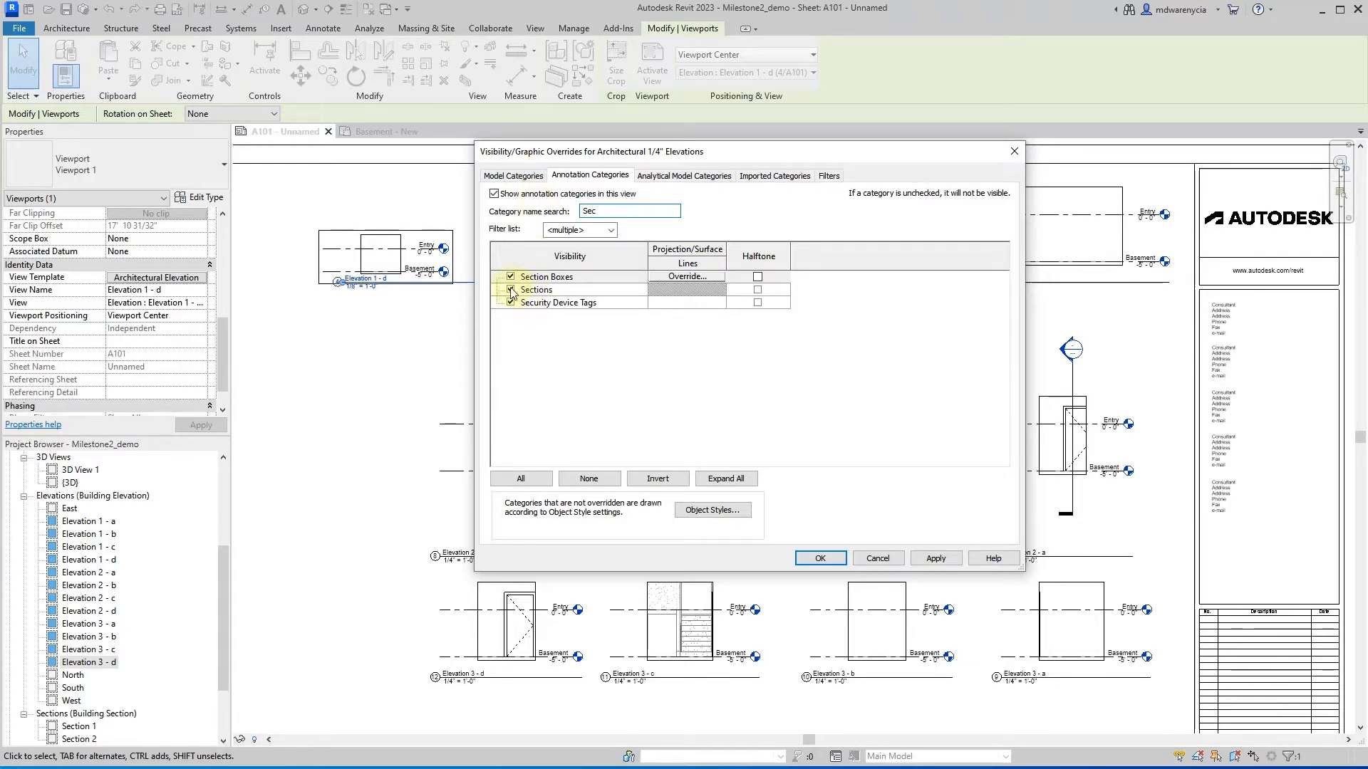
{"action": "left_click", "coordinate": [510, 290]}
{"action": "left_click", "coordinate": [945, 559]}
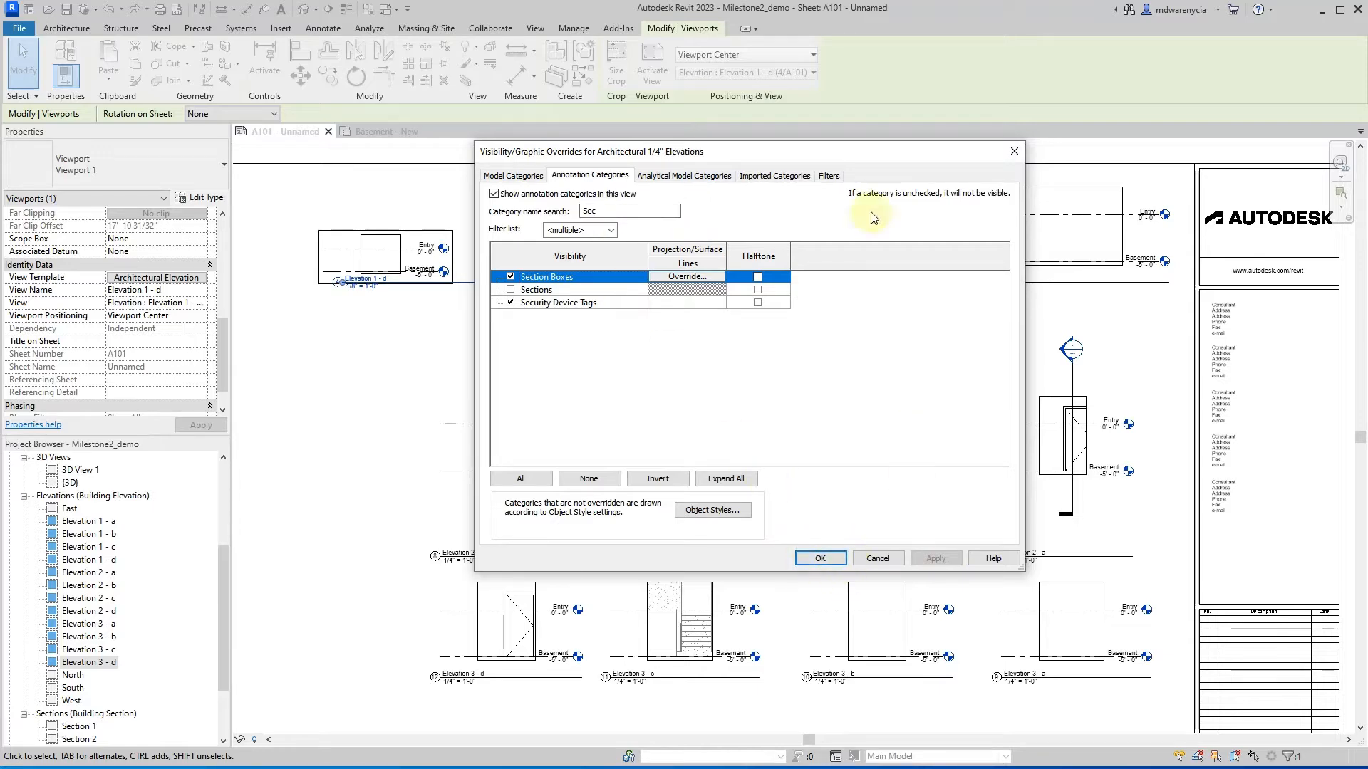
{"action": "left_click_drag", "start_coordinate": [739, 162], "coordinate": [708, 154]}
{"action": "left_click", "coordinate": [789, 546]}
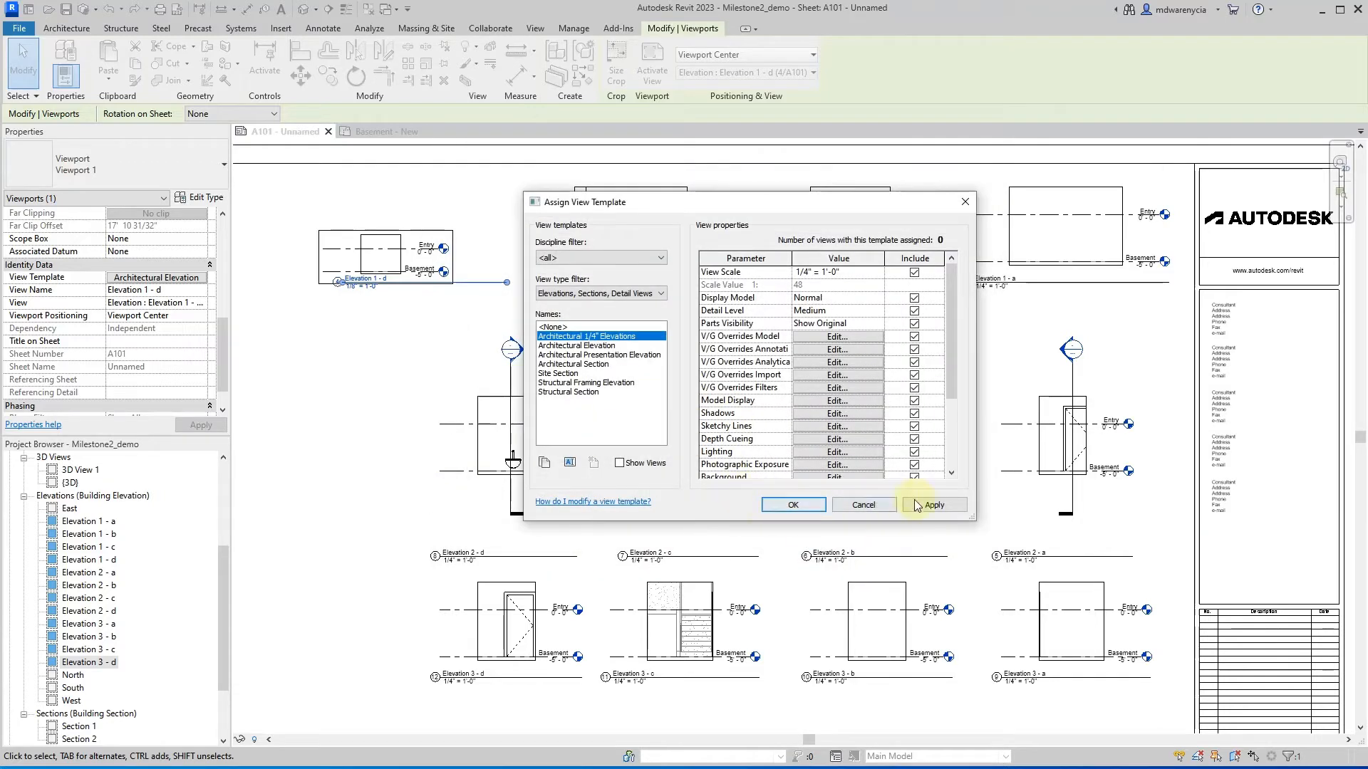
- Assign the Architectural 1/4" Elevations template to the Elevation 1 - d viewport and deselect the viewport
{"action": "left_click", "coordinate": [942, 502]}
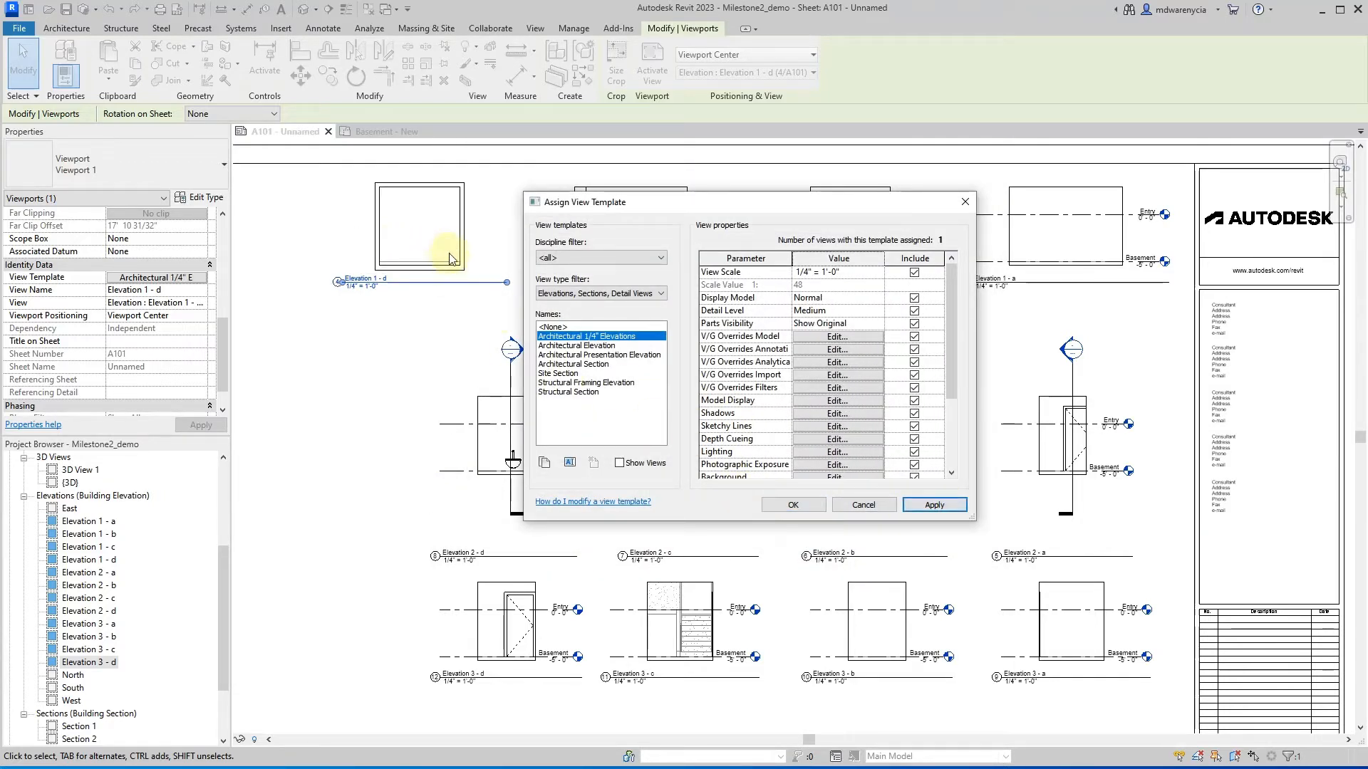
{"action": "left_click", "coordinate": [792, 504]}
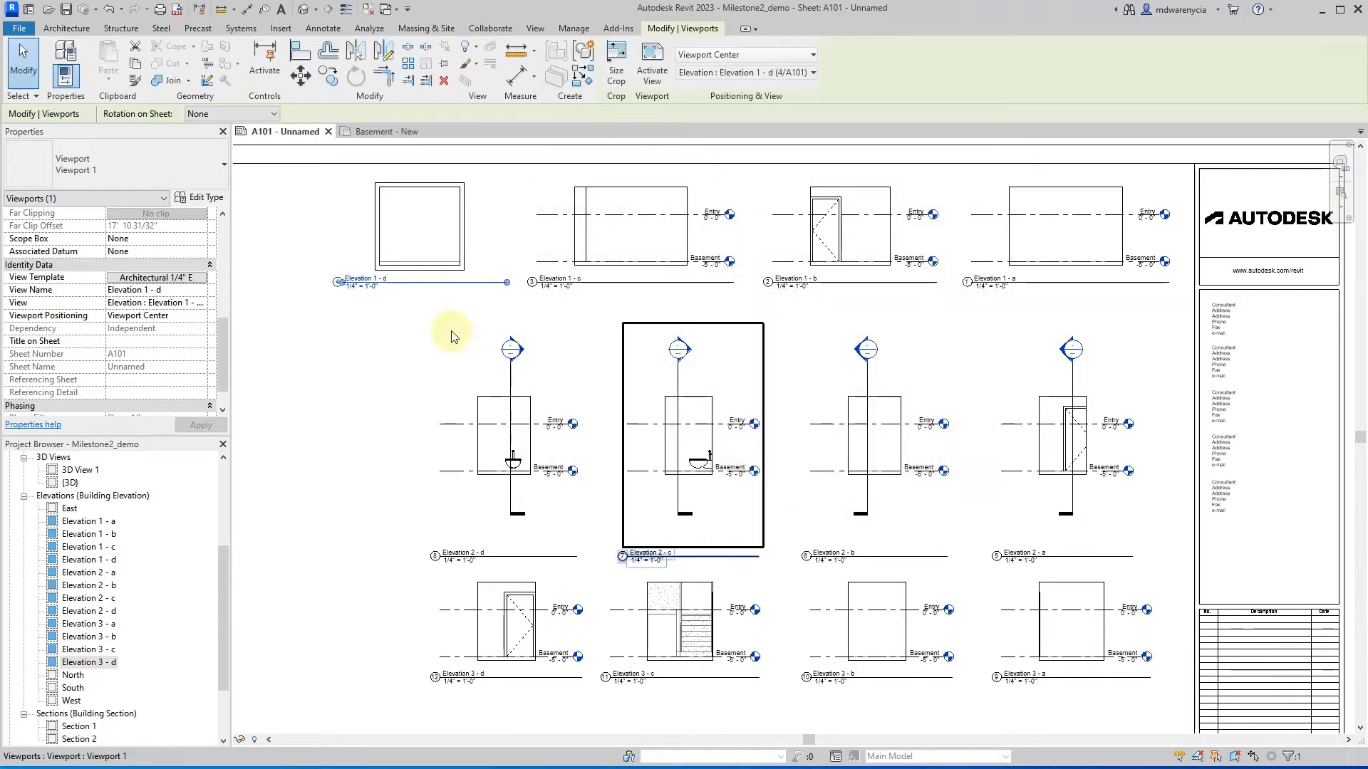
{"action": "scroll", "coordinate": [399, 219], "scroll_direction": "up", "scroll_amount": 2}
{"action": "scroll", "coordinate": [399, 218], "scroll_direction": "up", "scroll_amount": 2}
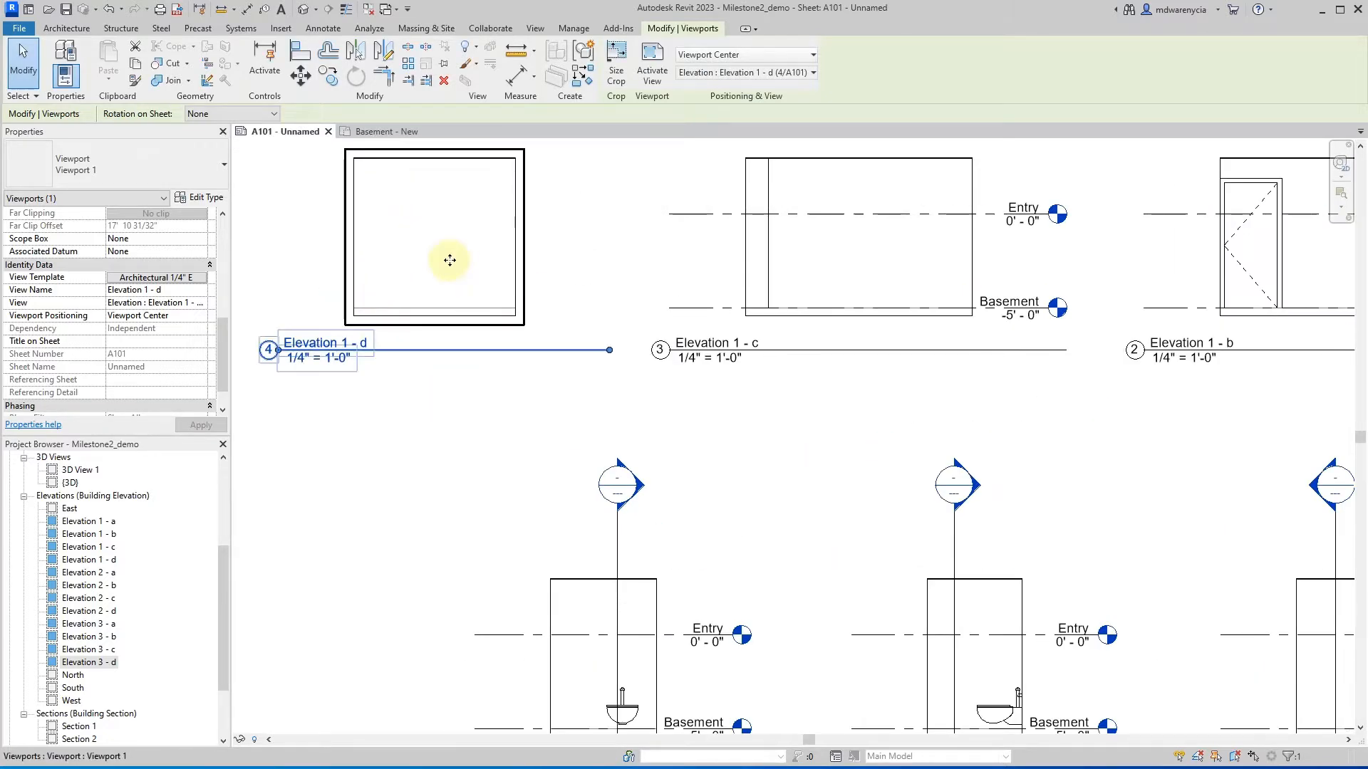
{"action": "left_click", "coordinate": [574, 269]}
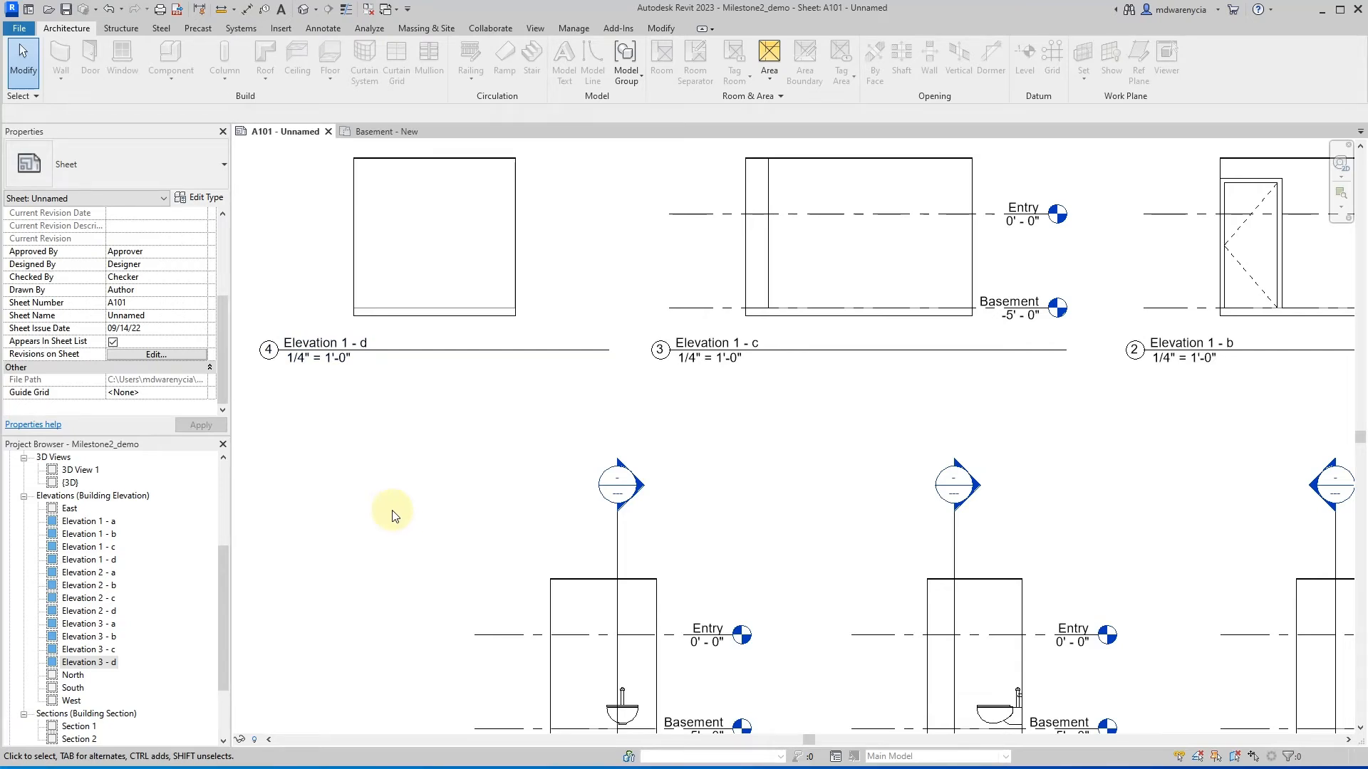
- Assign the Architectural 1/4" Elevations view template to the Elevation 1 - c viewport on the sheet
{"action": "scroll", "coordinate": [413, 492], "scroll_direction": "down", "scroll_amount": 4}
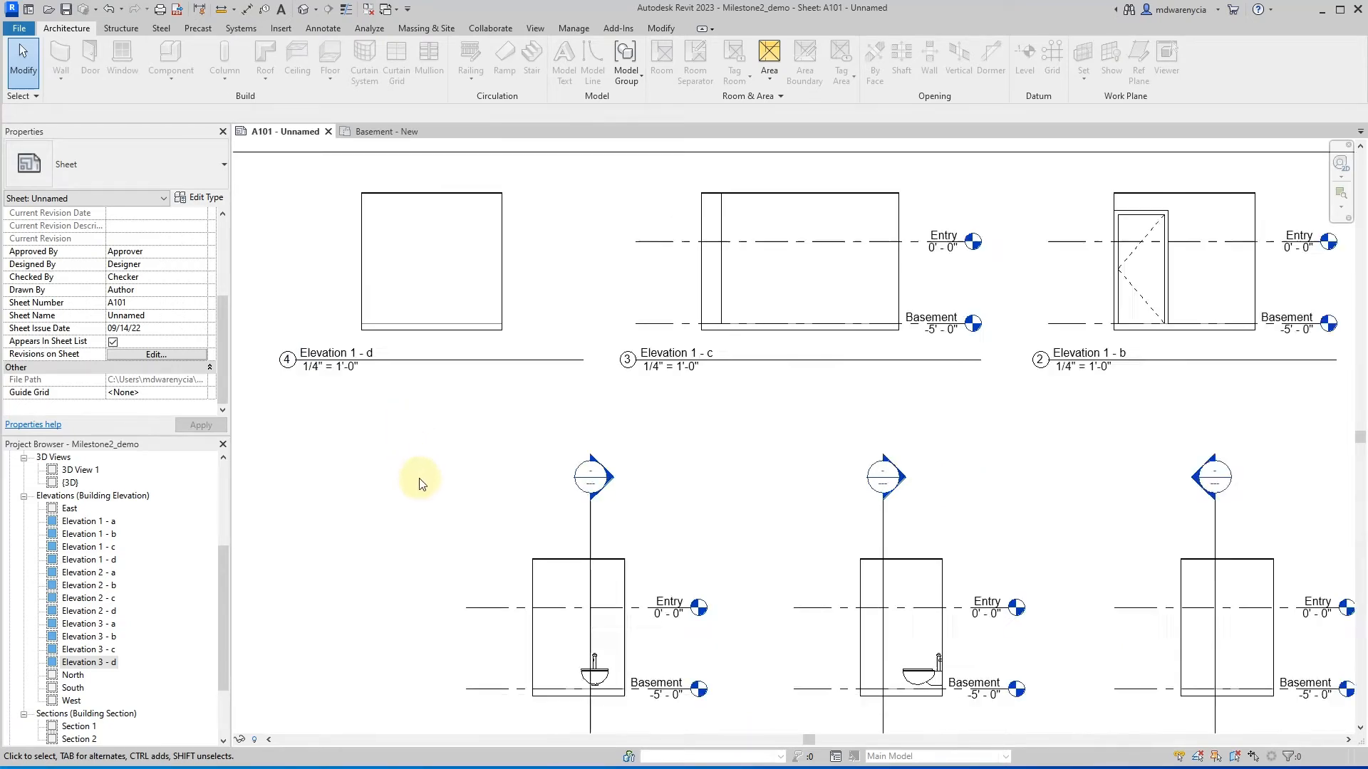
{"action": "scroll", "coordinate": [357, 331], "scroll_direction": "up", "scroll_amount": 4}
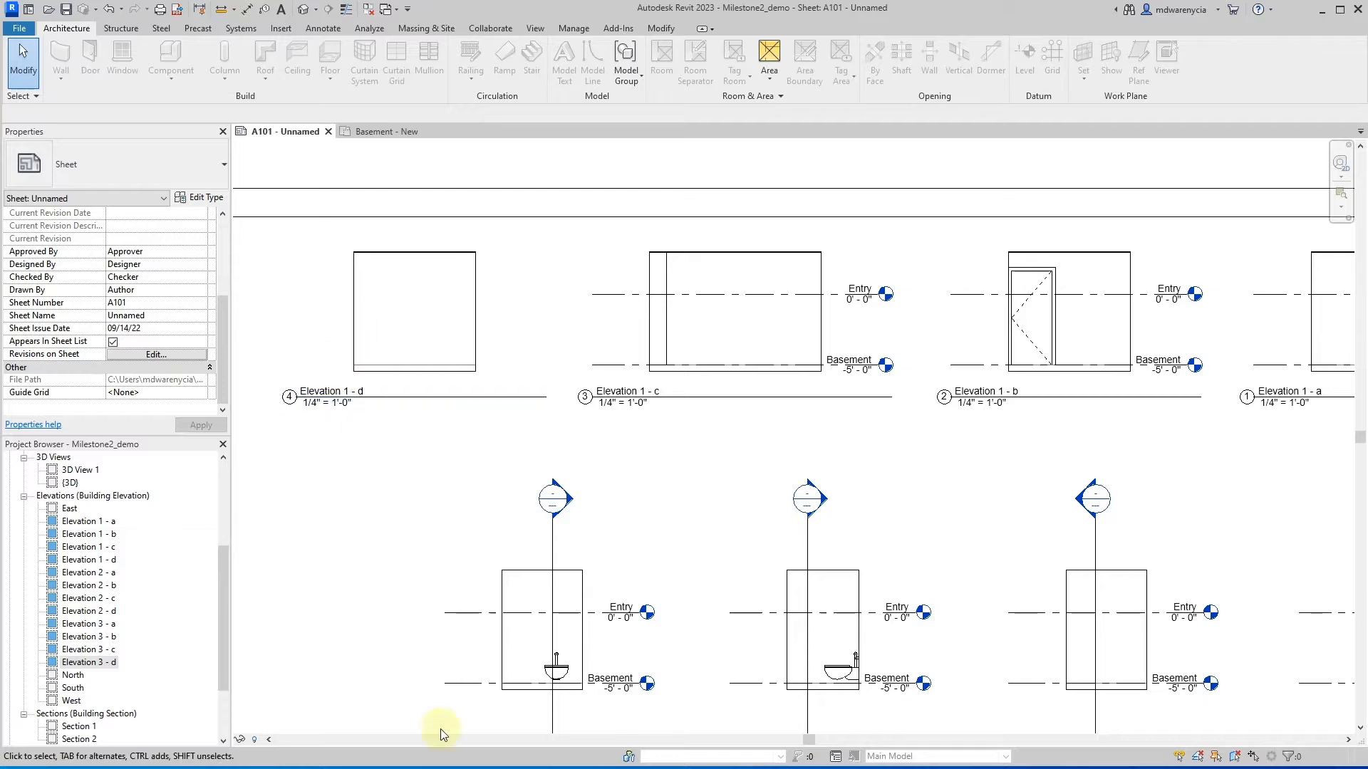
{"action": "scroll", "coordinate": [406, 480], "scroll_direction": "down", "scroll_amount": 4}
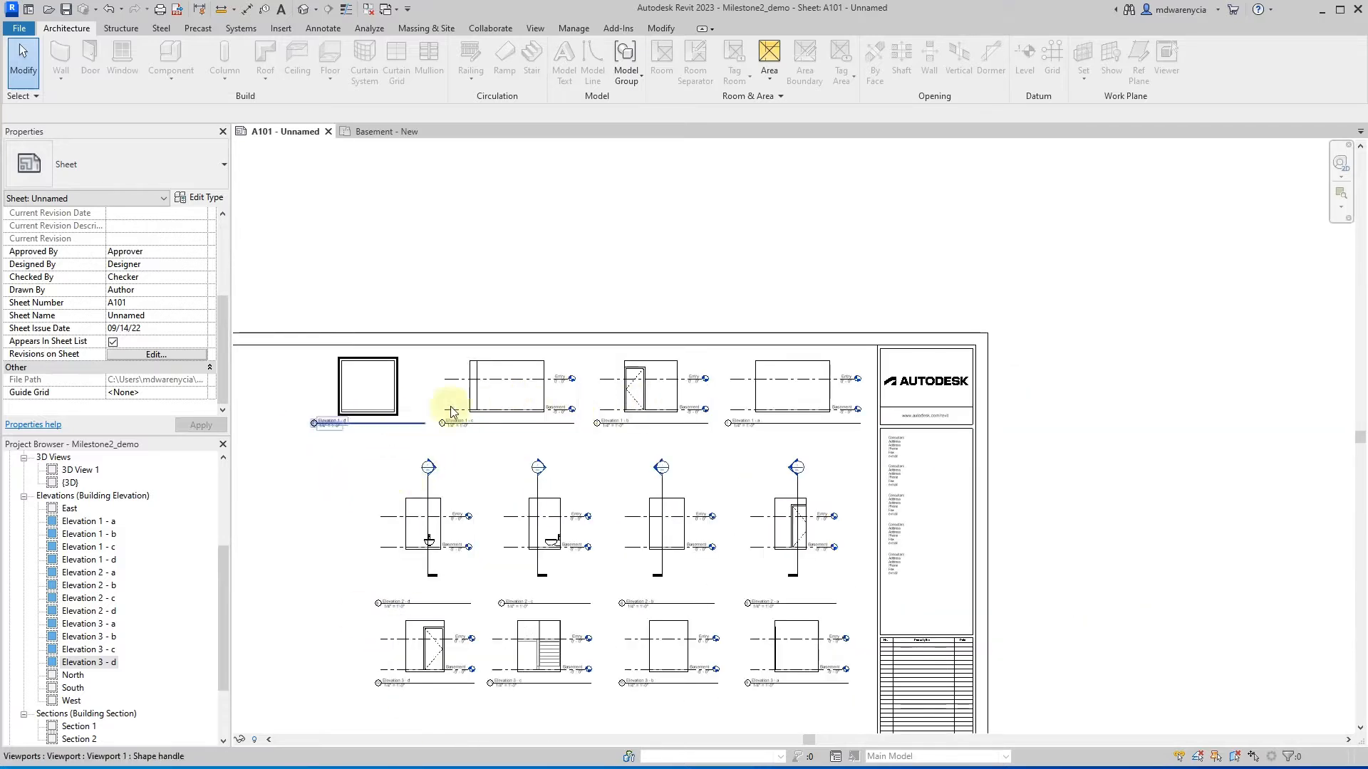
{"action": "left_click", "coordinate": [502, 403]}
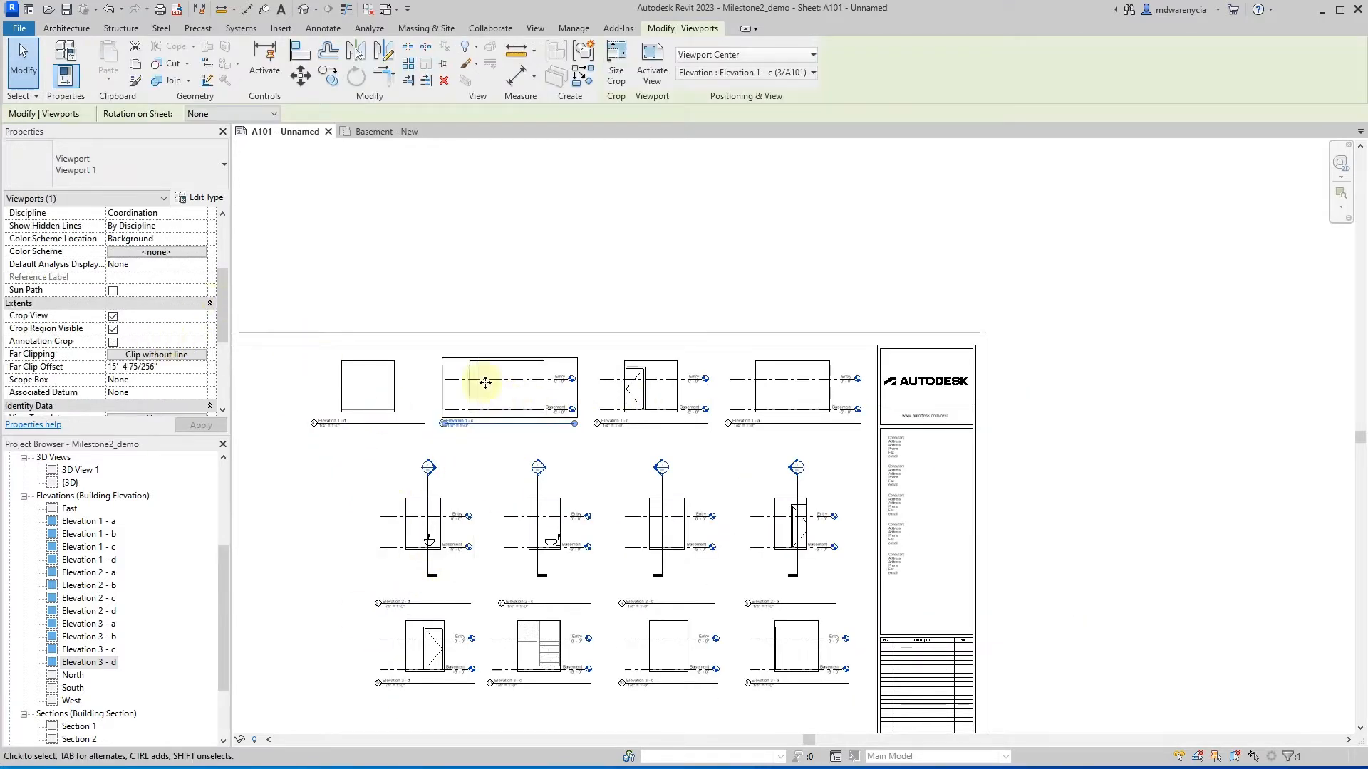
{"action": "scroll", "coordinate": [427, 370], "scroll_direction": "down", "scroll_amount": 2}
{"action": "scroll", "coordinate": [137, 360], "scroll_direction": "down", "scroll_amount": 1}
{"action": "left_click", "coordinate": [146, 239]}
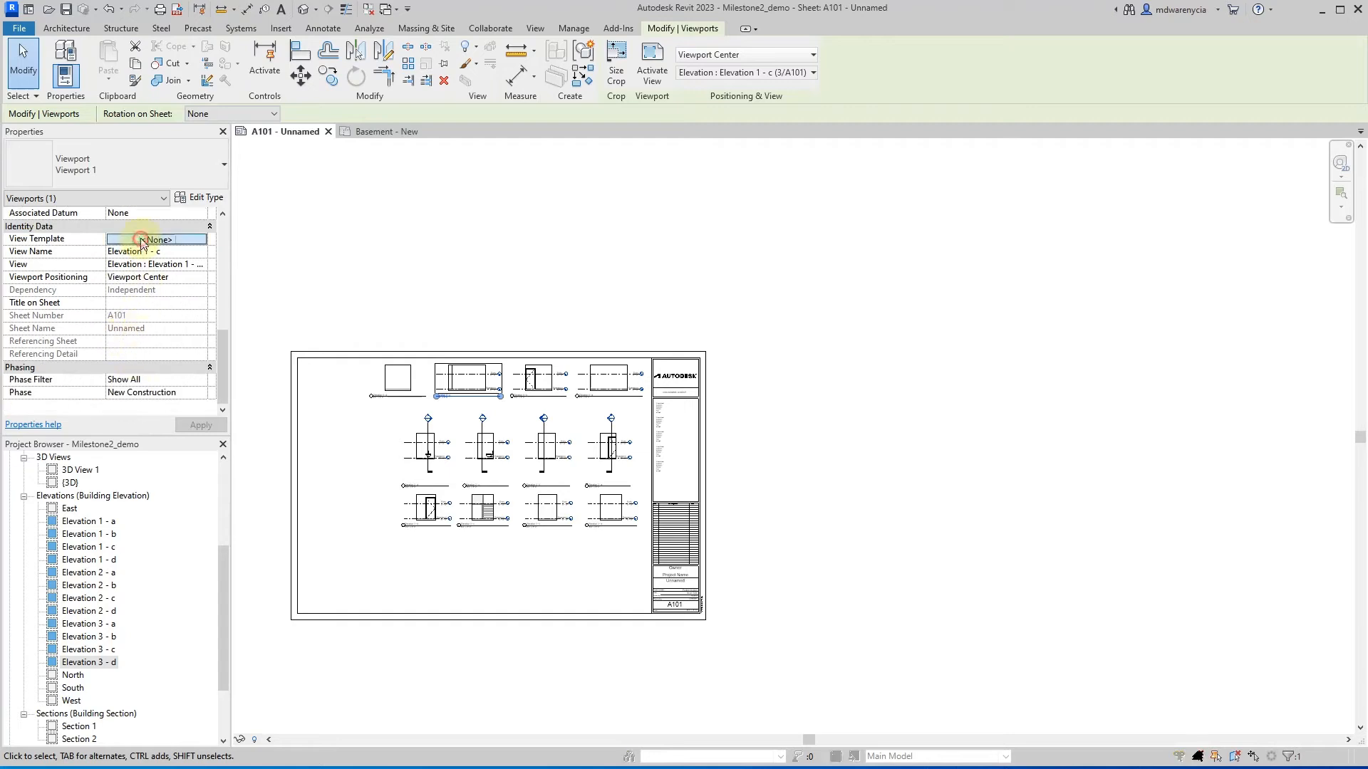
{"action": "left_click", "coordinate": [584, 336]}
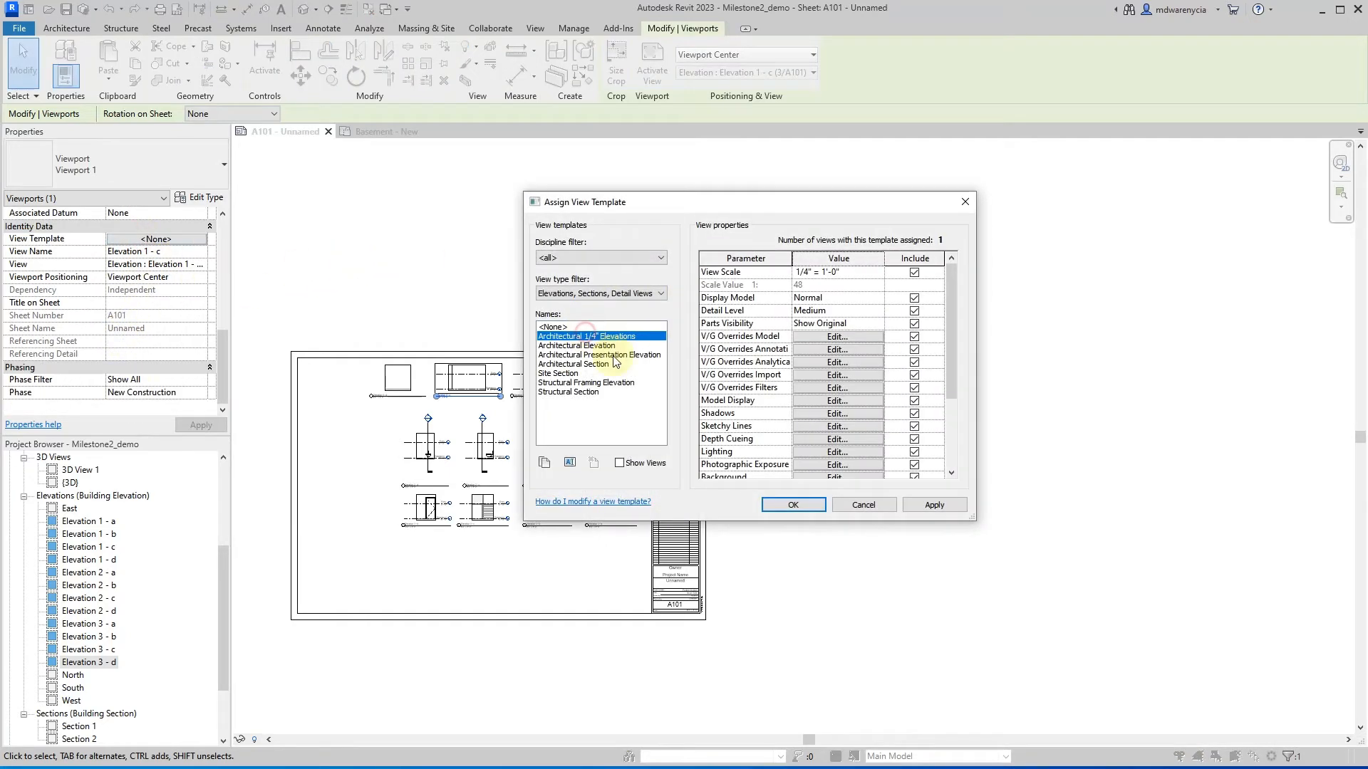
{"action": "left_click", "coordinate": [791, 504]}
{"action": "left_click", "coordinate": [347, 492]}
- Apply the Architectural 1/4" Elevations view template to all twelve interior elevations, from Elevation 1 - a through Elevation 3 - d
{"action": "scroll", "coordinate": [499, 378], "scroll_direction": "up", "scroll_amount": 3}
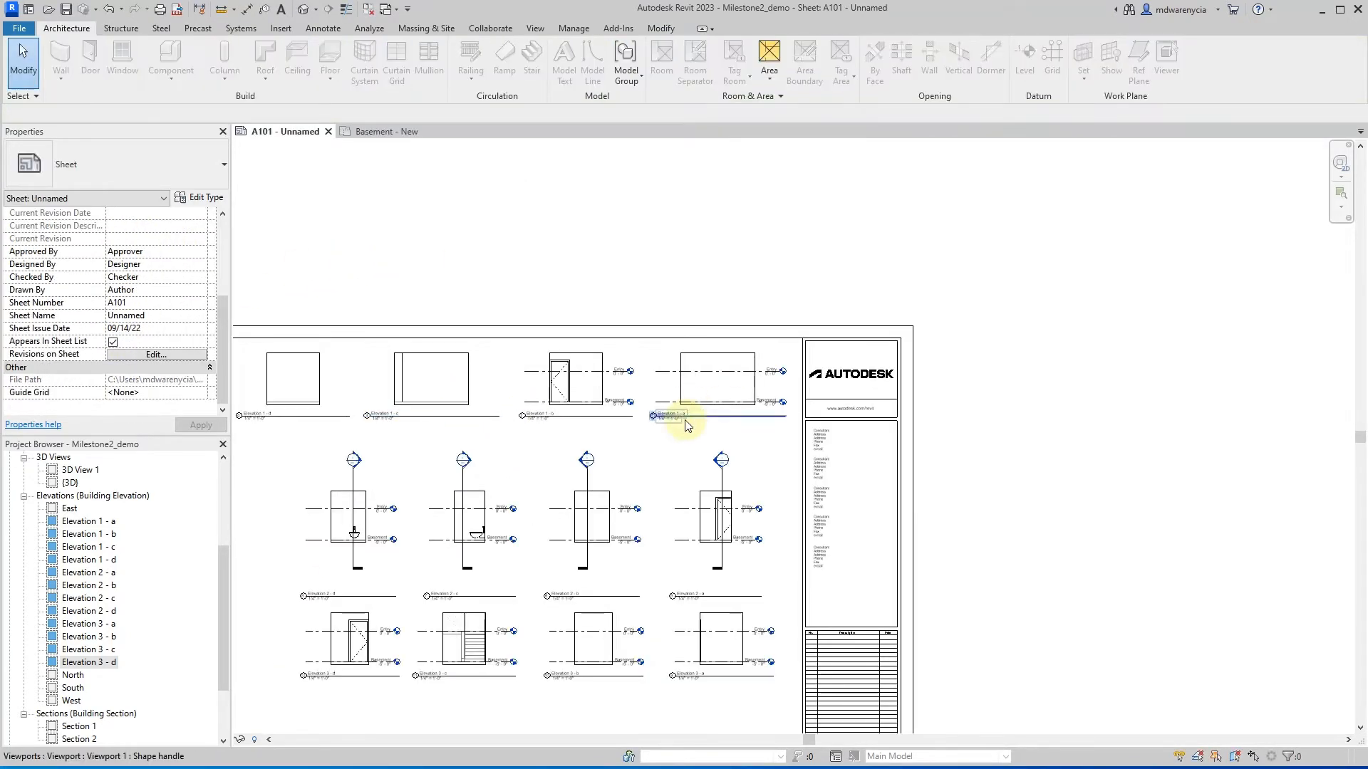
{"action": "left_click", "coordinate": [108, 522]}
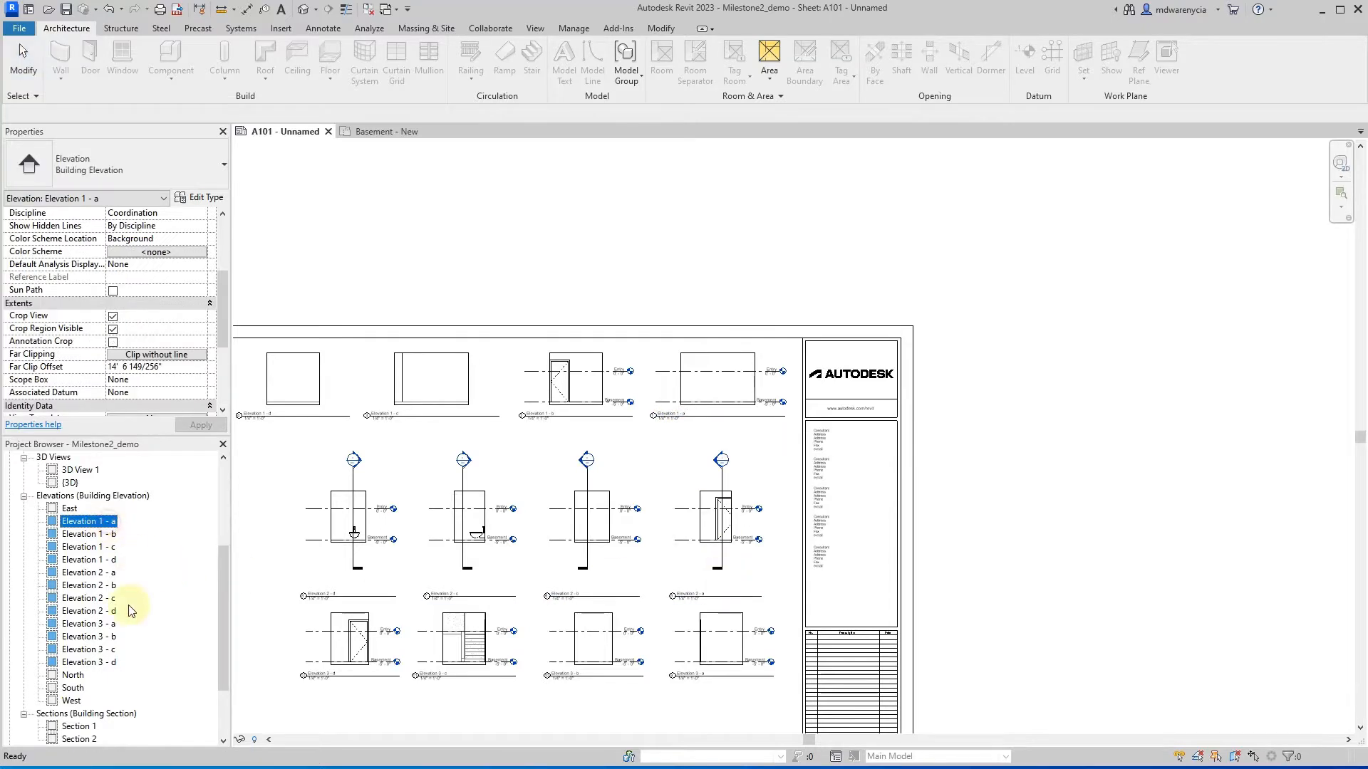
{"action": "left_click", "coordinate": [114, 663], "text": "shift"}
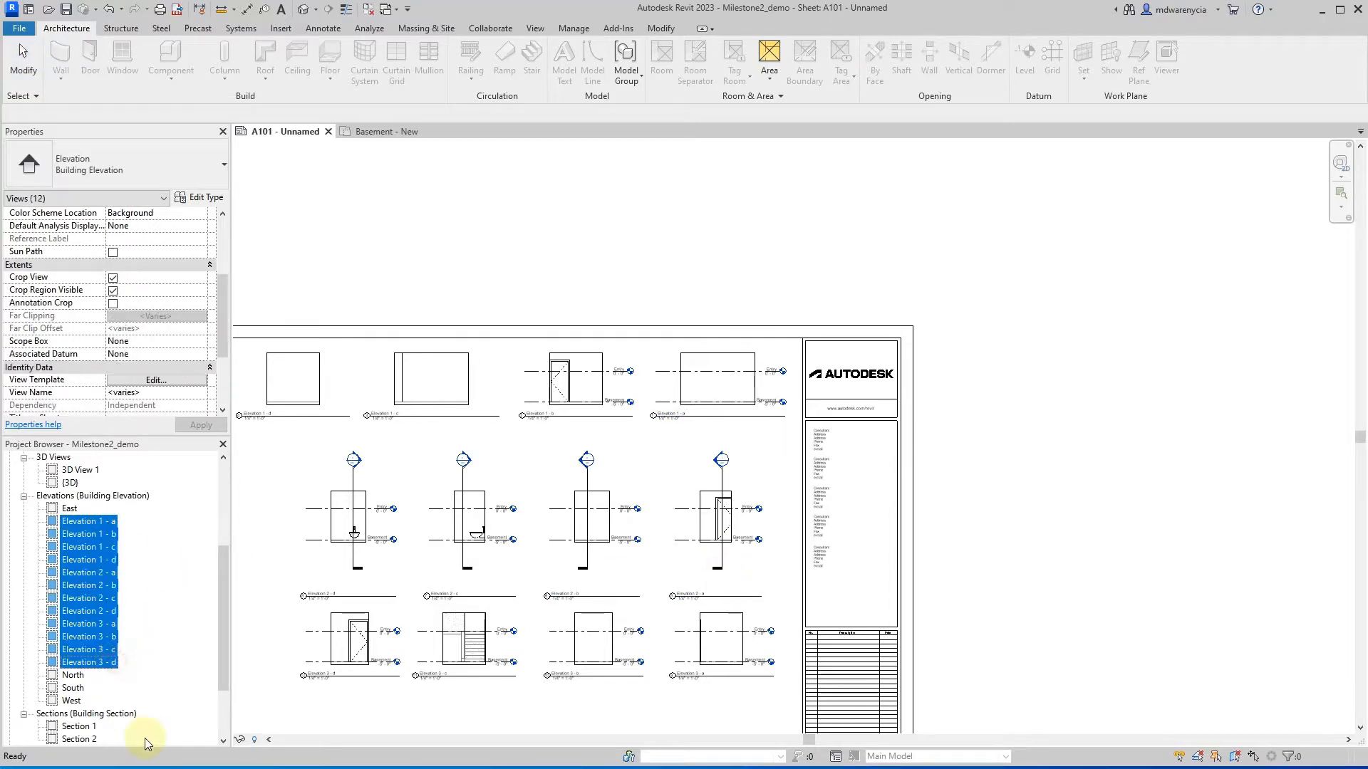
{"action": "right_click", "coordinate": [98, 668]}
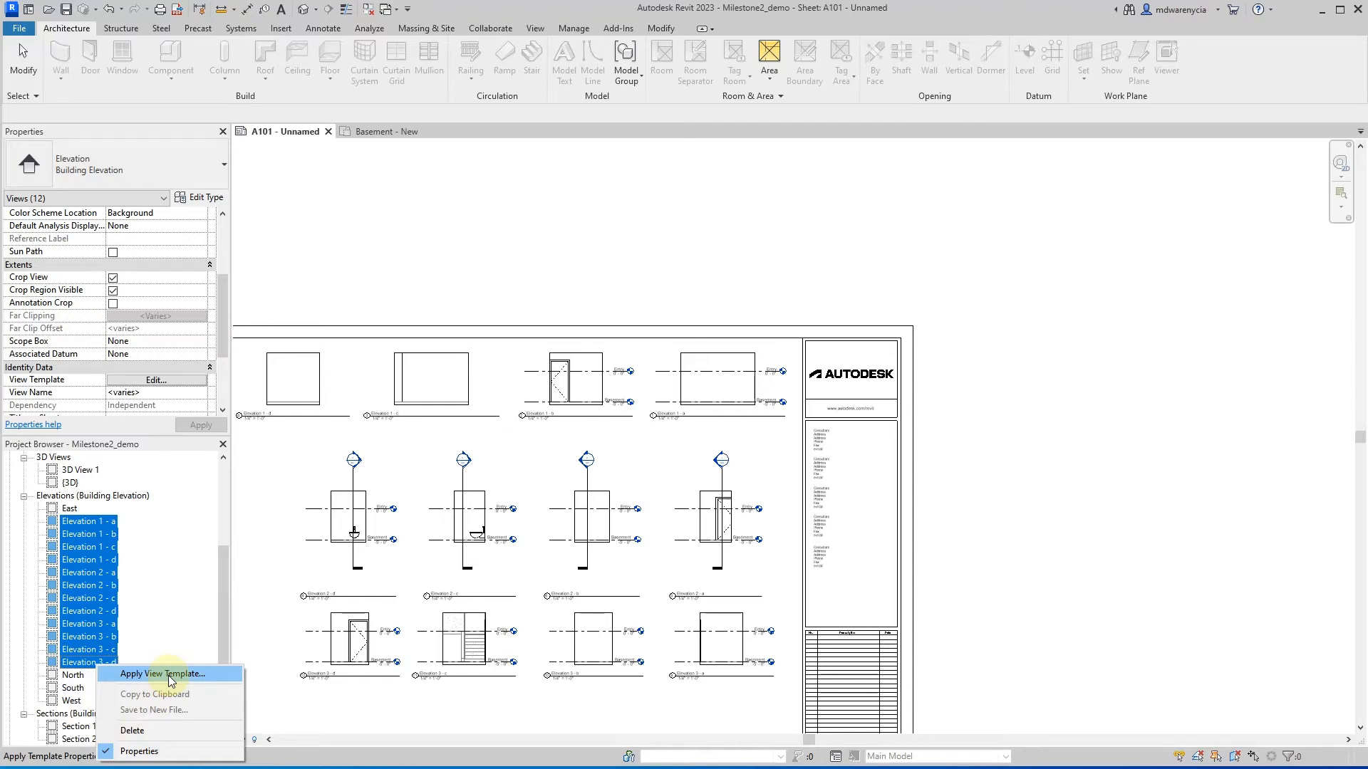
{"action": "right_click", "coordinate": [92, 659]}
{"action": "left_click", "coordinate": [140, 666]}
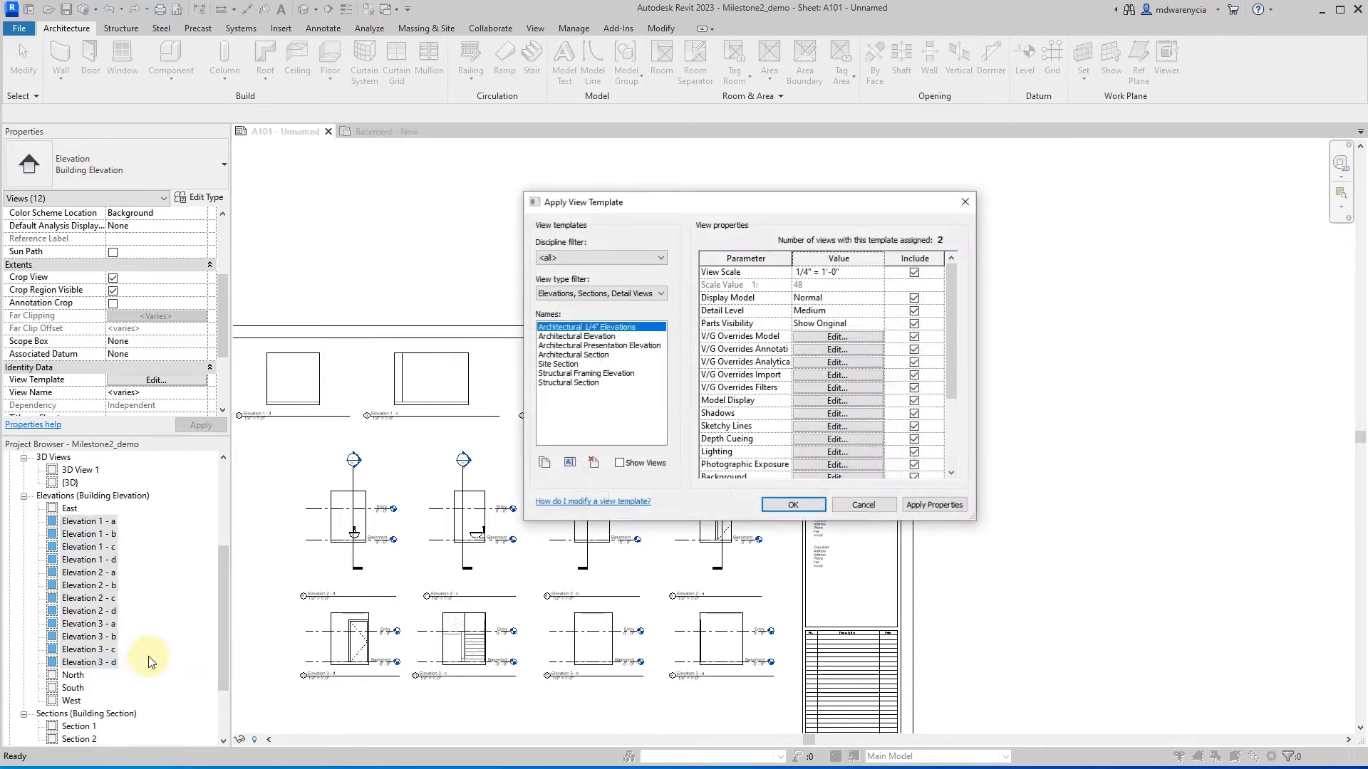
{"action": "left_click", "coordinate": [784, 503]}
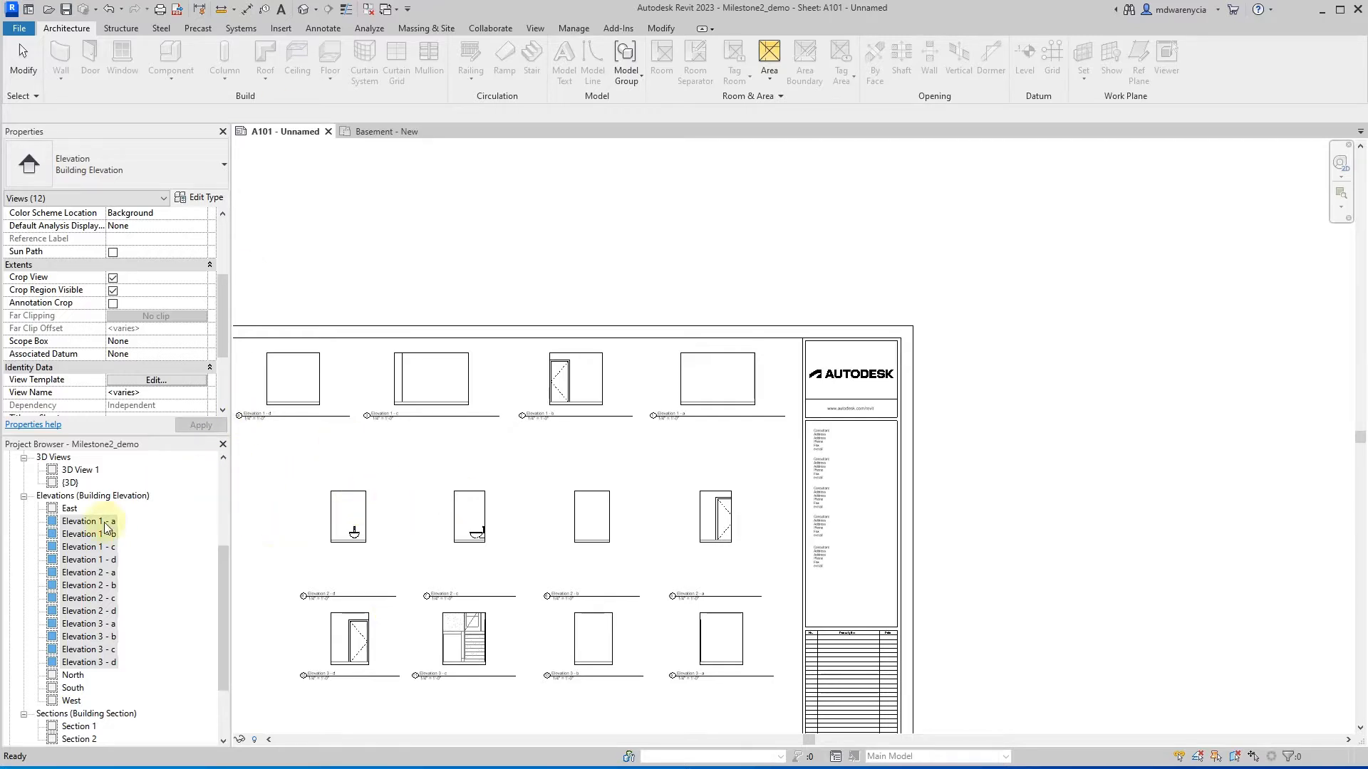
- Open the Level 1 floor plan view
{"action": "scroll", "coordinate": [110, 577], "scroll_direction": "up", "scroll_amount": 4}
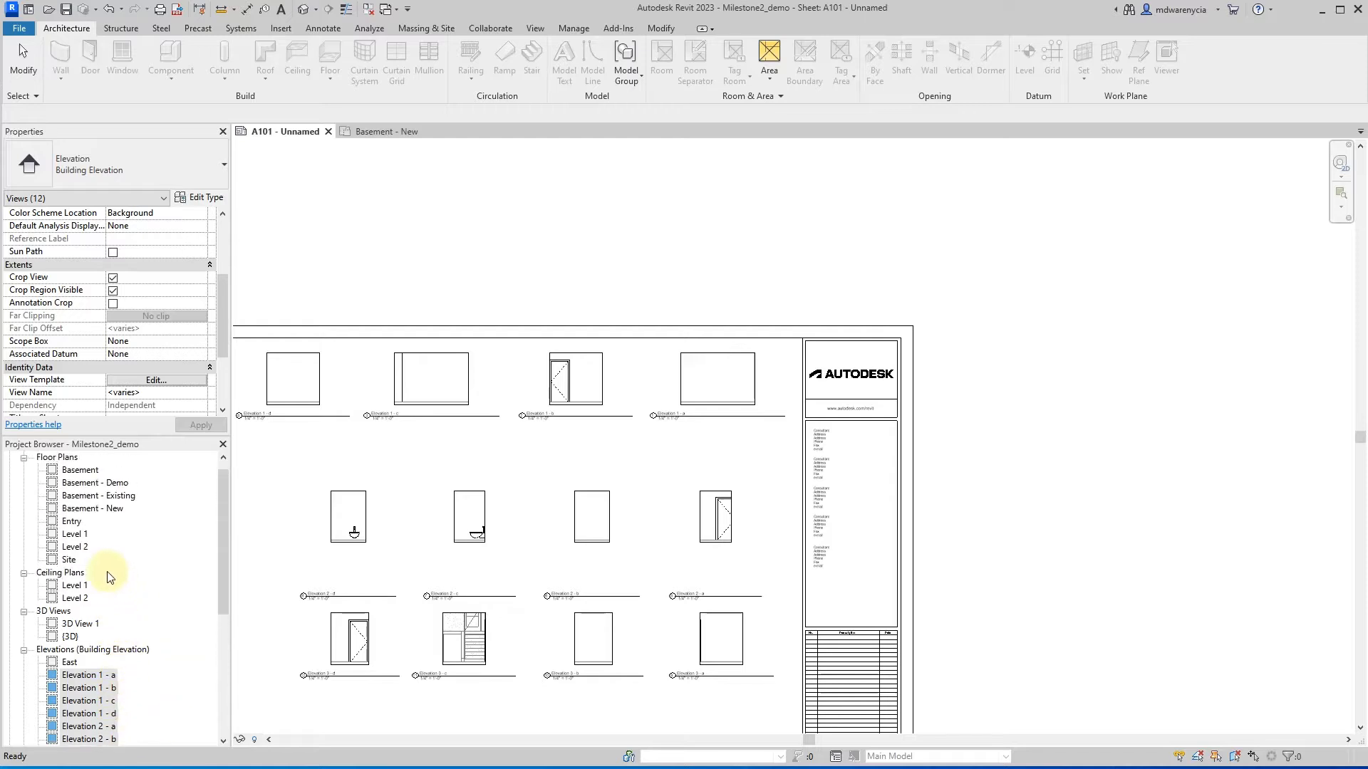
{"action": "scroll", "coordinate": [110, 577], "scroll_direction": "up", "scroll_amount": 1}
{"action": "left_click", "coordinate": [72, 548]}
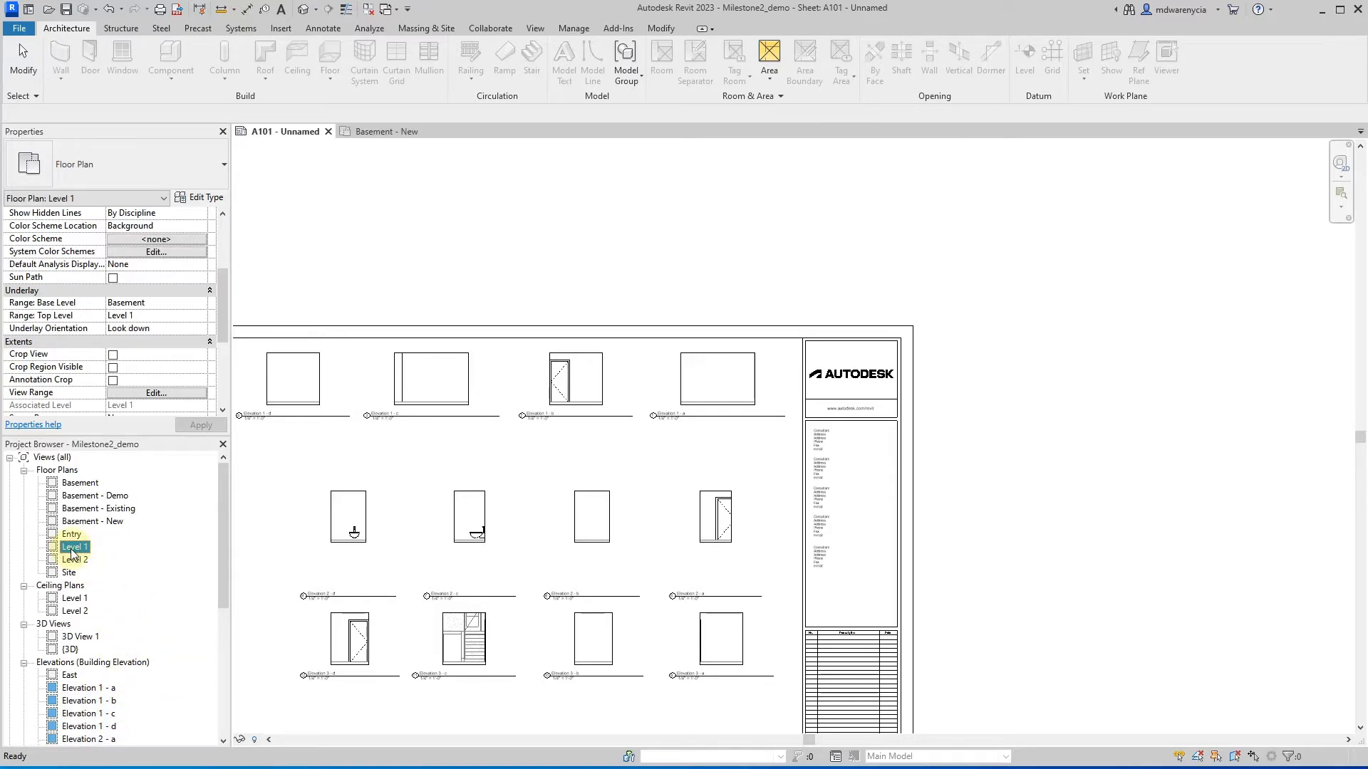
{"action": "scroll", "coordinate": [85, 352], "scroll_direction": "down", "scroll_amount": 4}
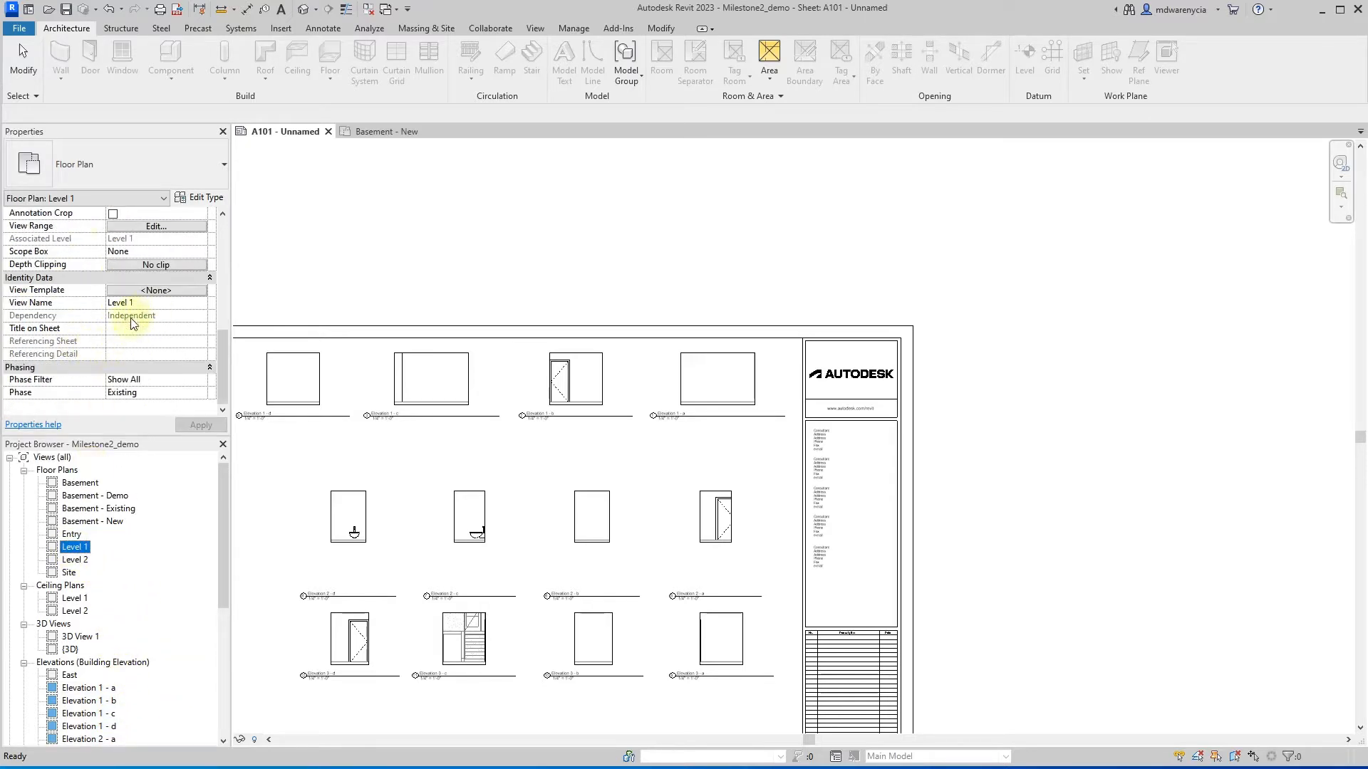
{"action": "double_click", "coordinate": [75, 547]}
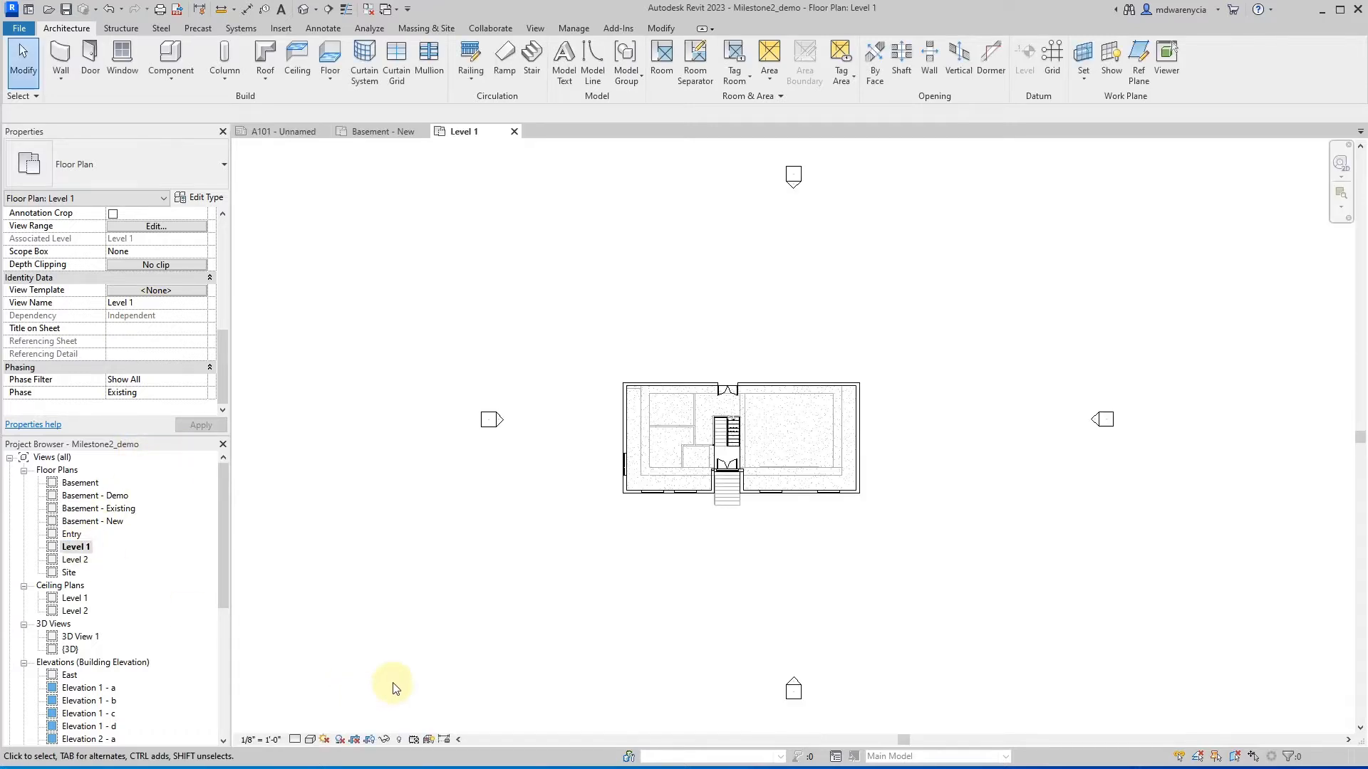
- Examine the floor pattern and the stair area in the Level 1 floor plan
{"action": "scroll", "coordinate": [690, 451], "scroll_direction": "up", "scroll_amount": 5}
{"action": "scroll", "coordinate": [680, 447], "scroll_direction": "down", "scroll_amount": 2}
{"action": "scroll", "coordinate": [673, 443], "scroll_direction": "up", "scroll_amount": 1}
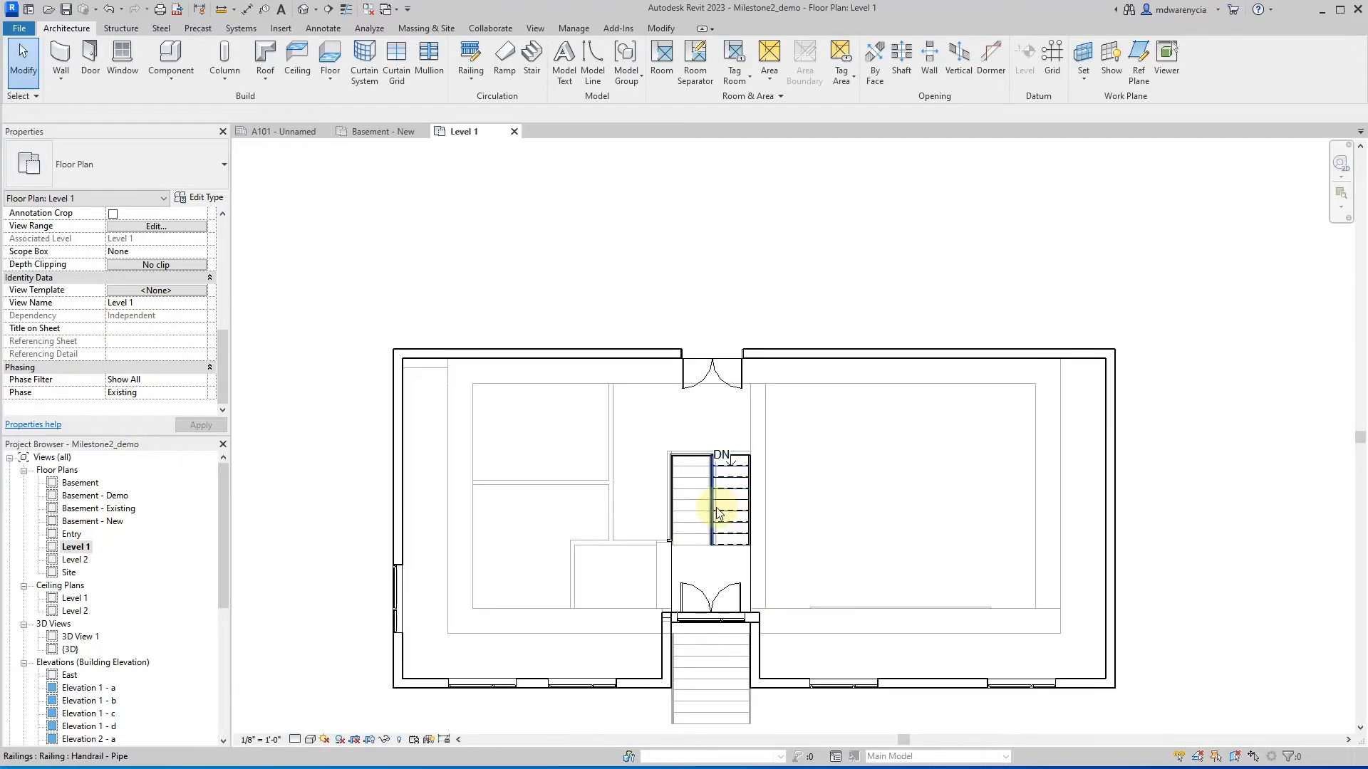
{"action": "scroll", "coordinate": [669, 441], "scroll_direction": "down", "scroll_amount": 1}
{"action": "scroll", "coordinate": [670, 442], "scroll_direction": "down", "scroll_amount": 4}
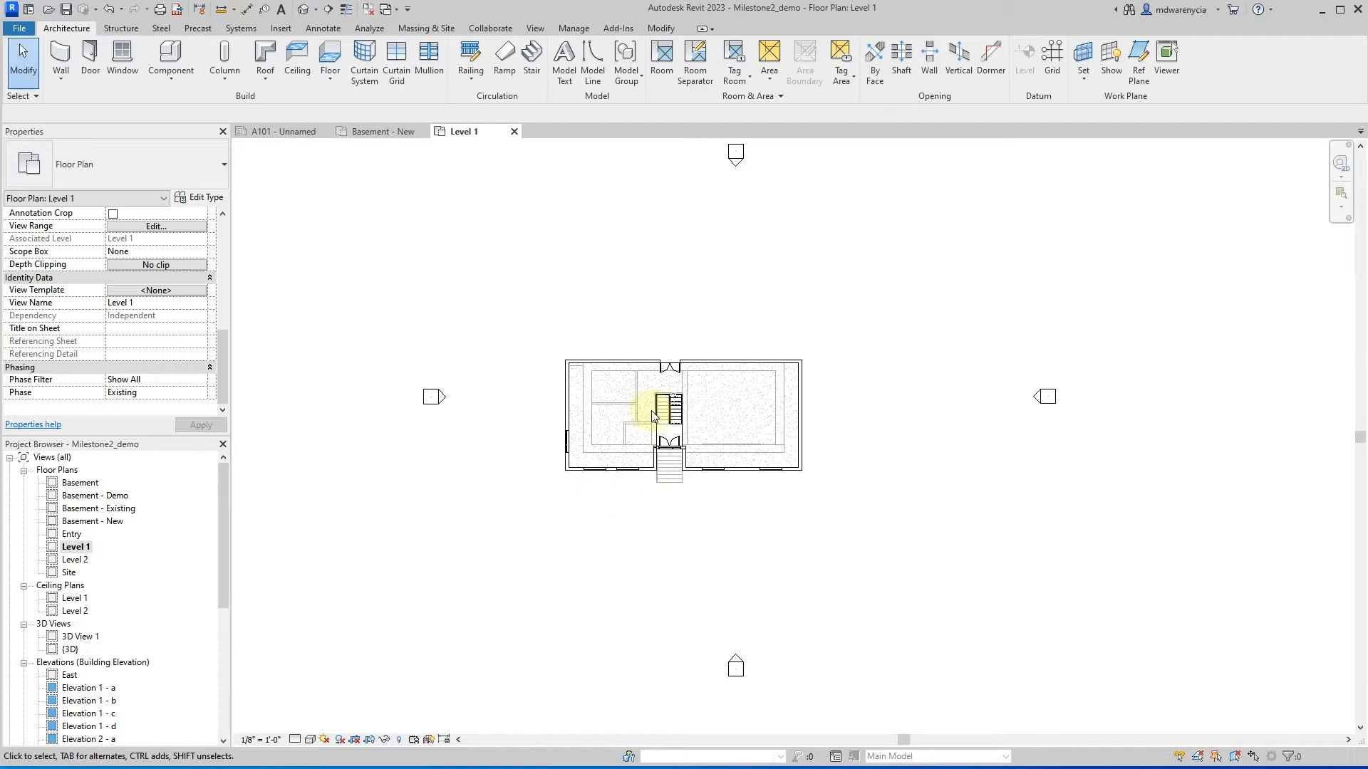
{"action": "scroll", "coordinate": [644, 429], "scroll_direction": "up", "scroll_amount": 5}
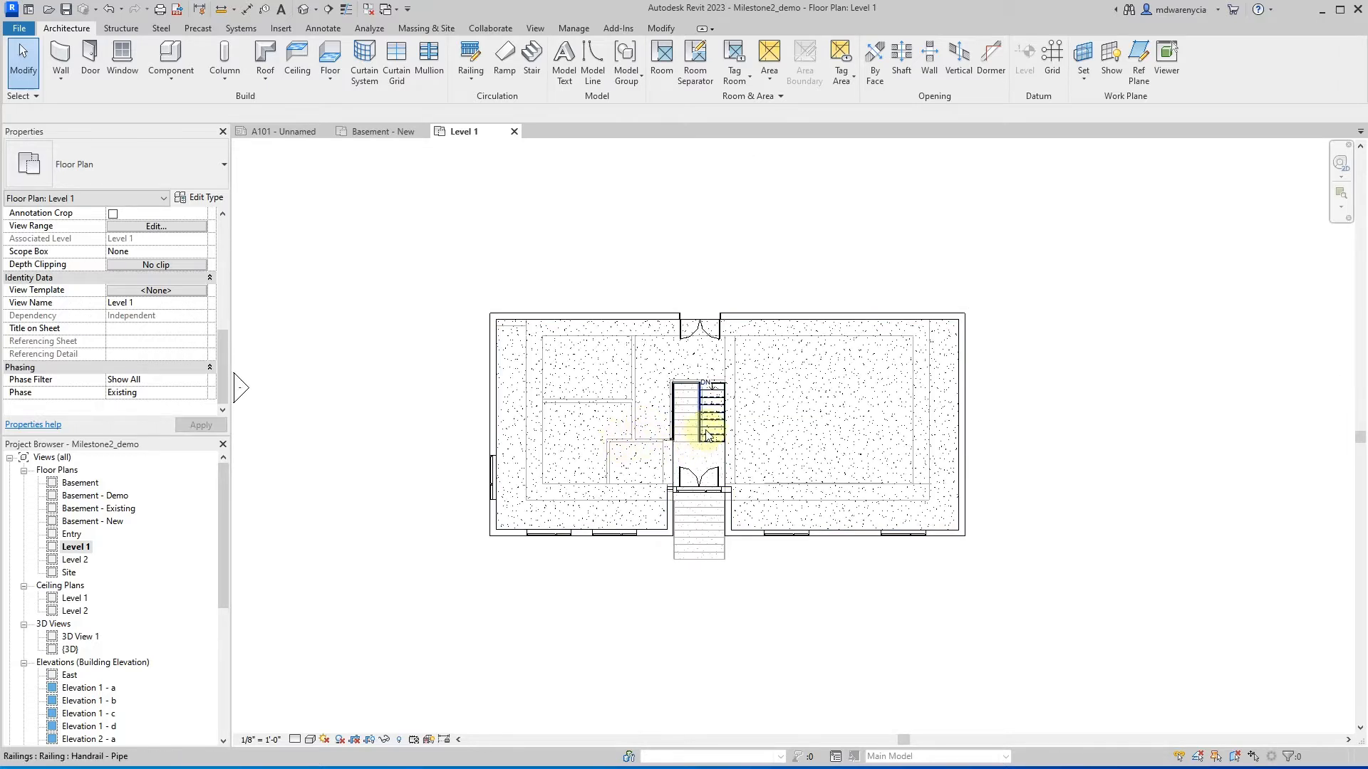
{"action": "scroll", "coordinate": [640, 446], "scroll_direction": "up", "scroll_amount": 3}
{"action": "scroll", "coordinate": [795, 423], "scroll_direction": "down", "scroll_amount": 2}
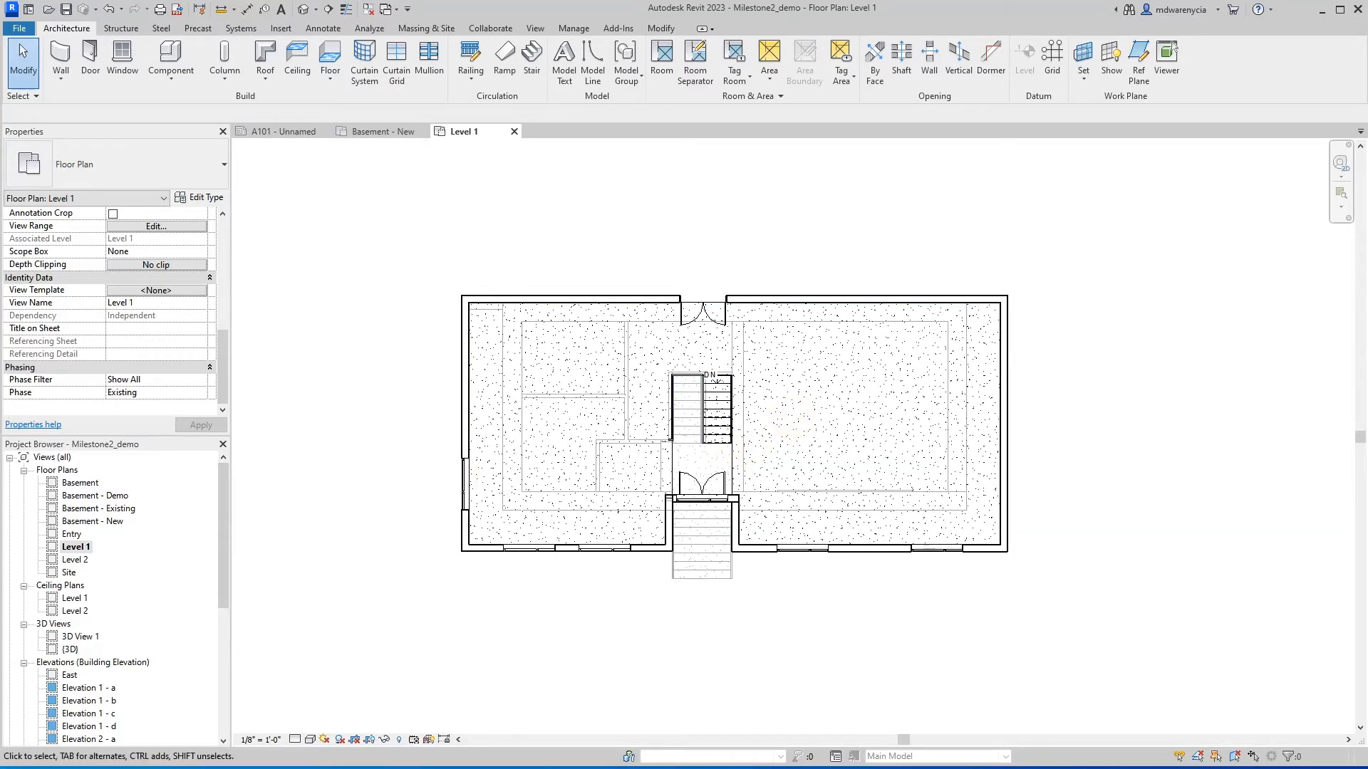
- Assign the Architectural Plan view template to the Level 1 floor plan
{"action": "right_click", "coordinate": [84, 547]}
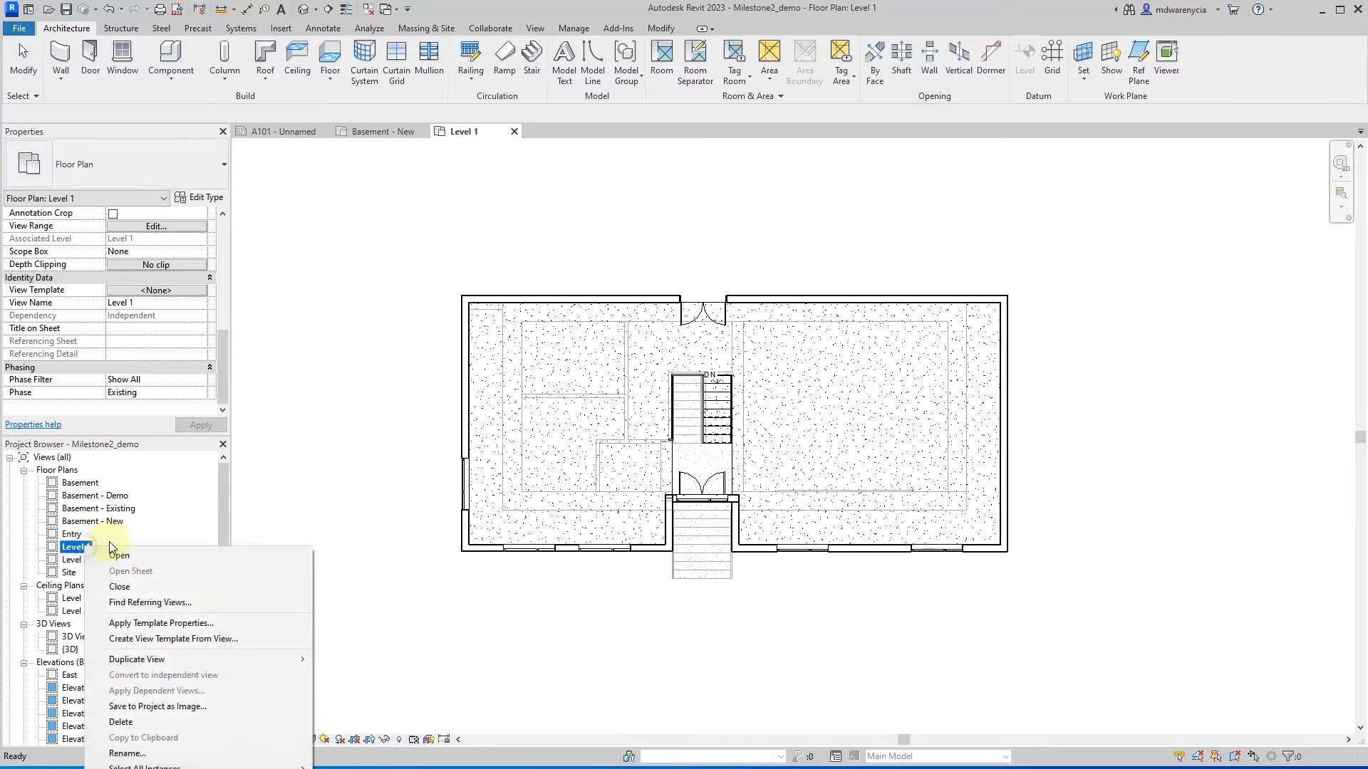
{"action": "left_click", "coordinate": [155, 291]}
{"action": "left_click", "coordinate": [602, 336]}
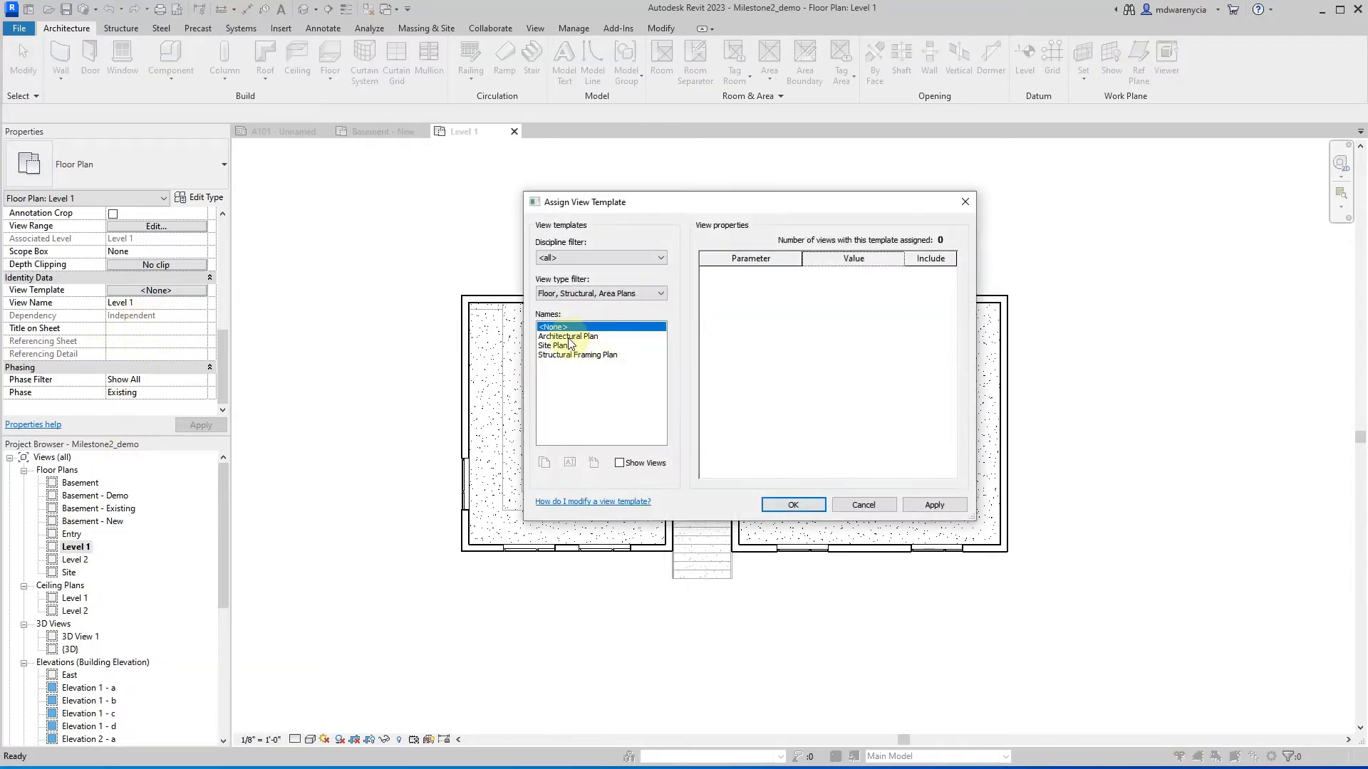
{"action": "left_click", "coordinate": [934, 505]}
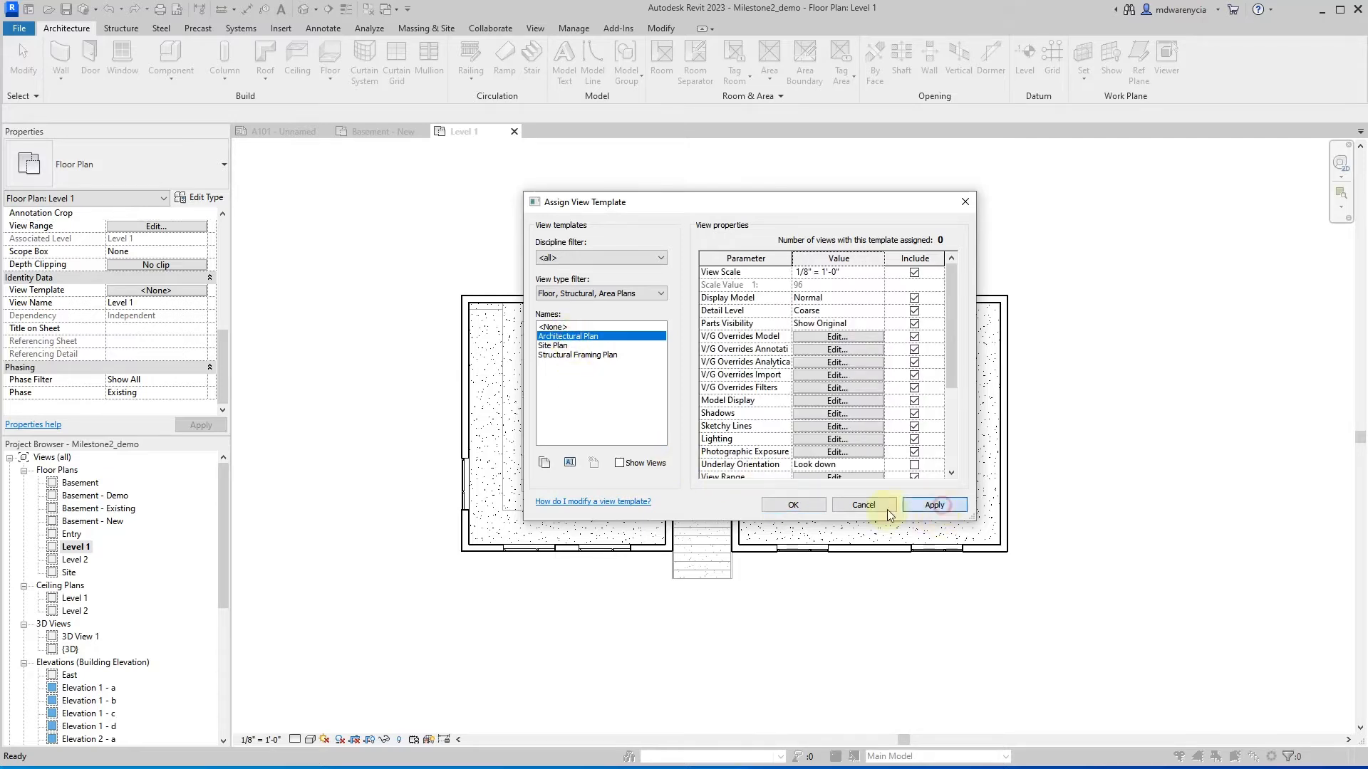
{"action": "left_click", "coordinate": [789, 502]}
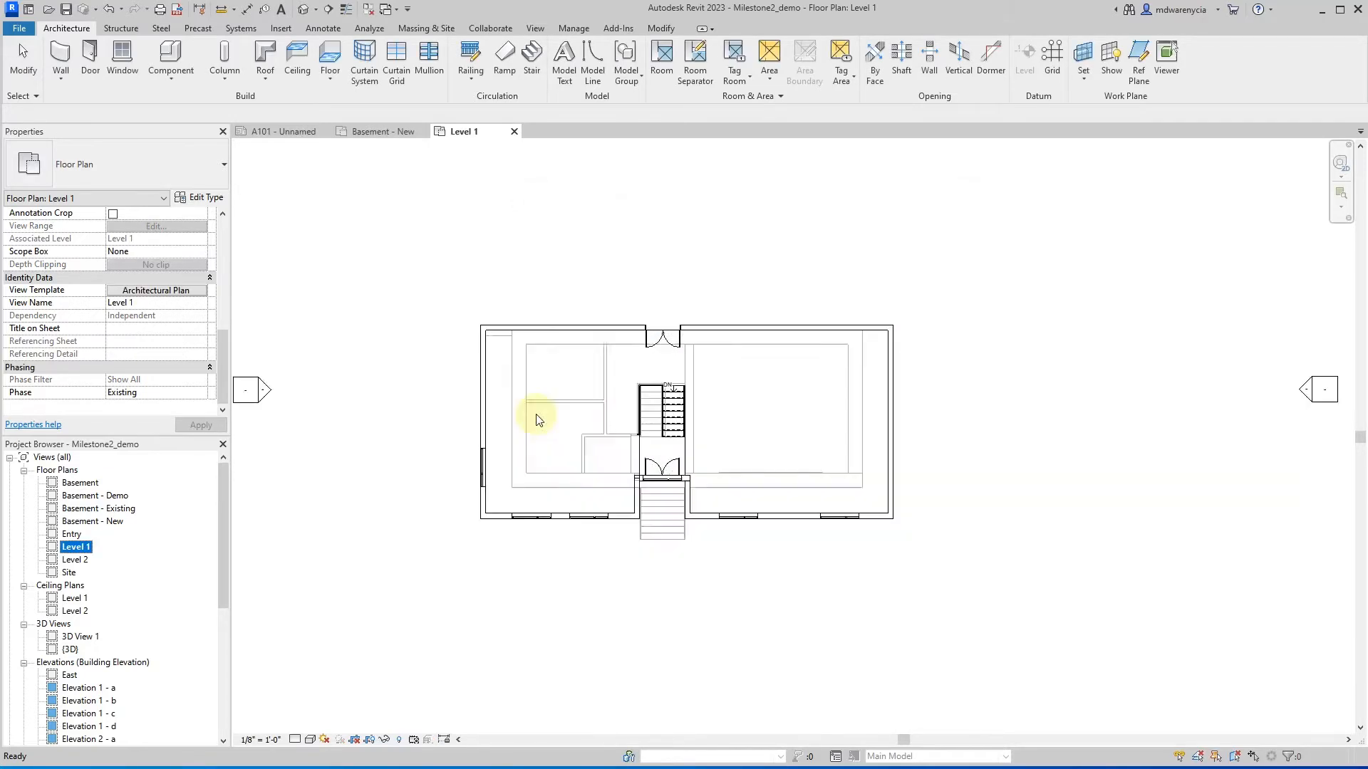
{"action": "scroll", "coordinate": [581, 406], "scroll_direction": "down", "scroll_amount": 3}
{"action": "scroll", "coordinate": [537, 438], "scroll_direction": "up", "scroll_amount": 4}
{"action": "scroll", "coordinate": [538, 438], "scroll_direction": "up", "scroll_amount": 3}
{"action": "scroll", "coordinate": [489, 443], "scroll_direction": "down", "scroll_amount": 3}
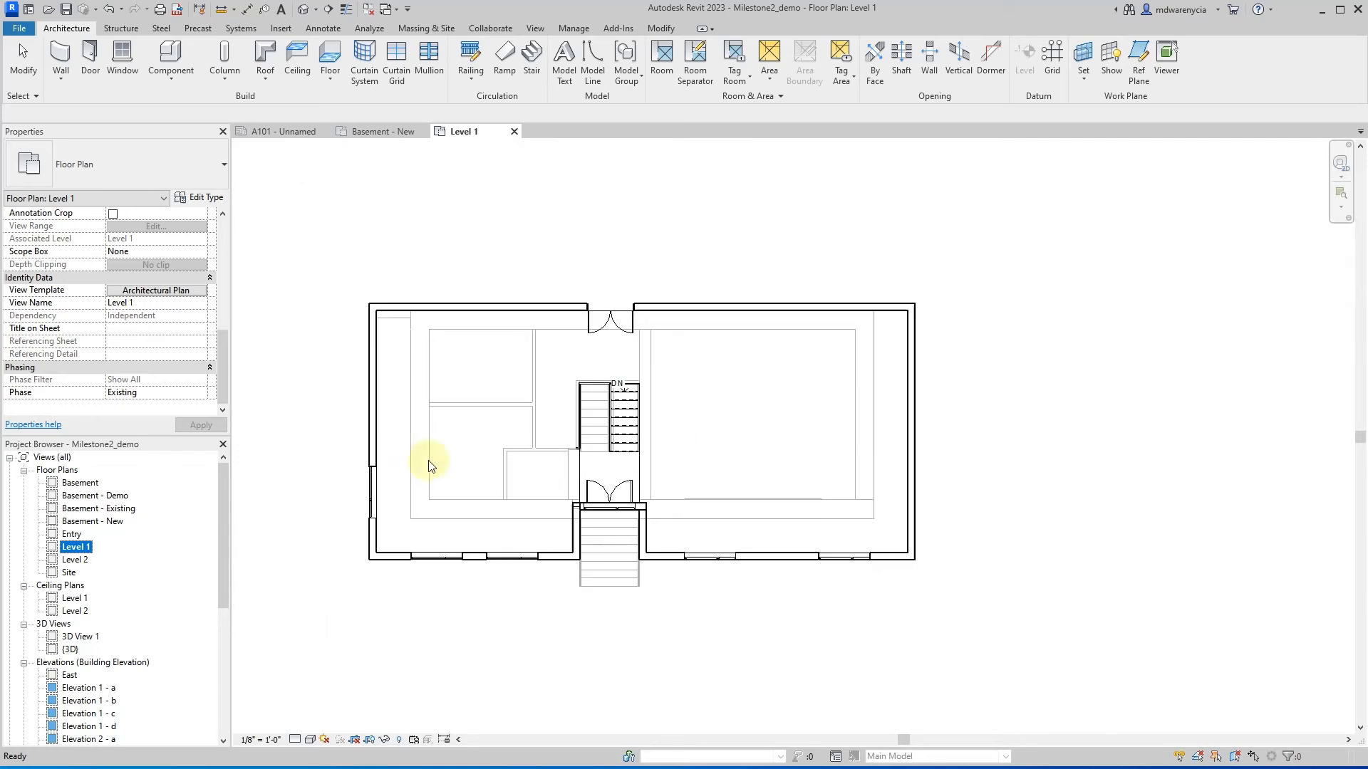
{"action": "left_click", "coordinate": [137, 293]}
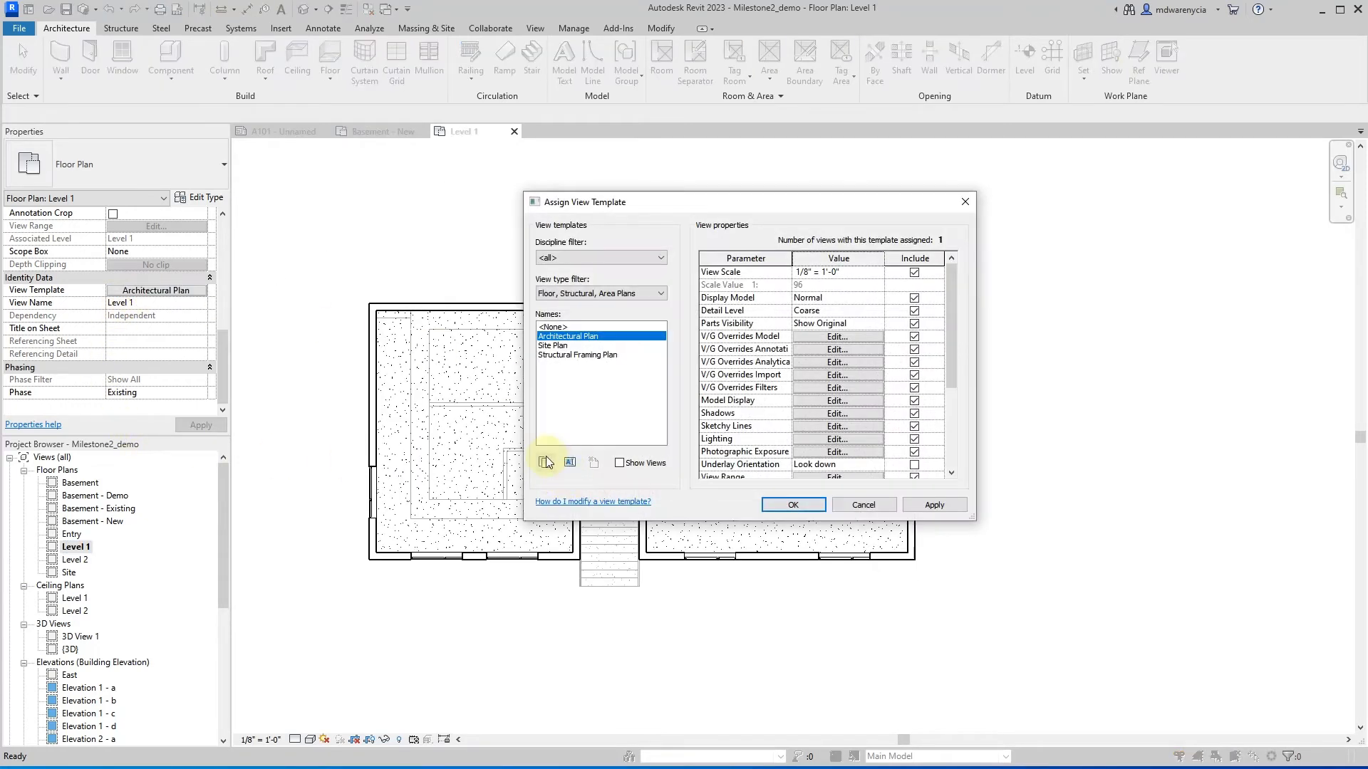
{"action": "left_click", "coordinate": [545, 463]}
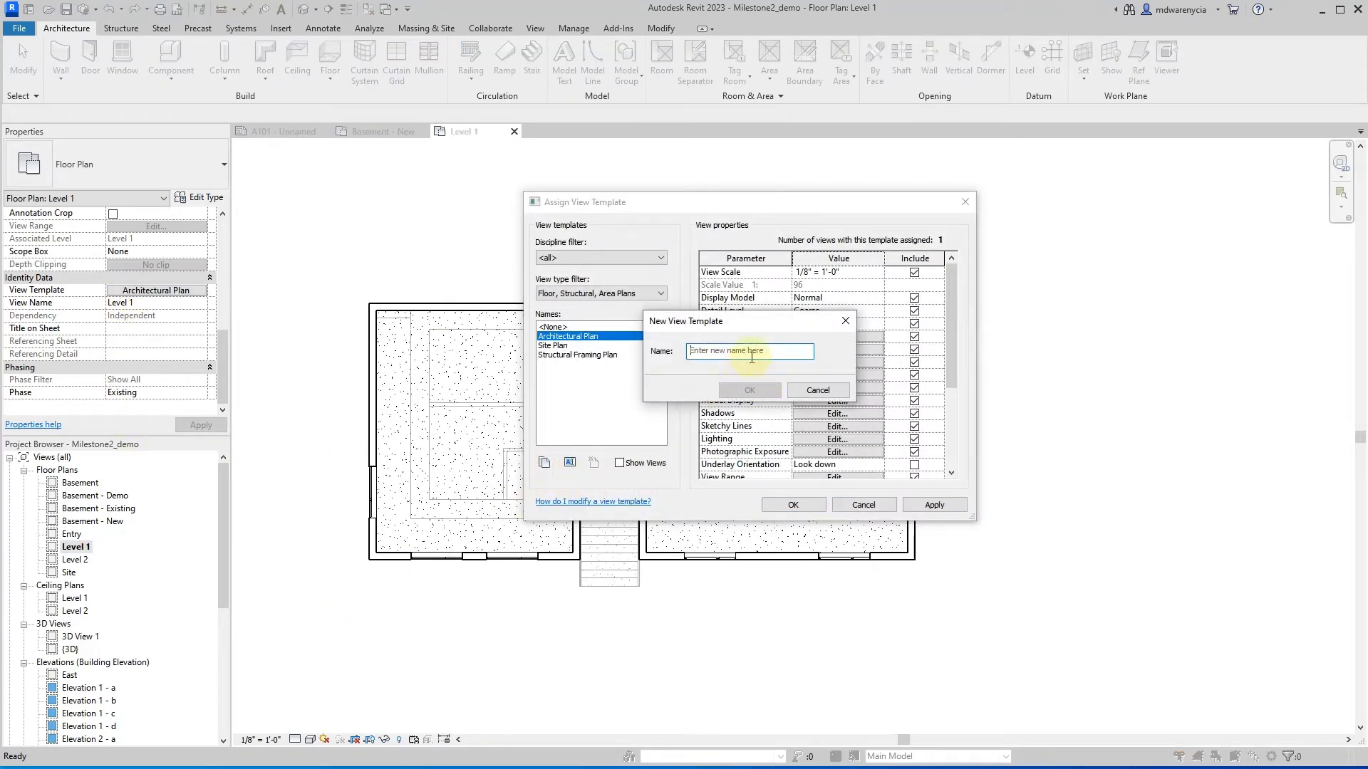
{"action": "left_click", "coordinate": [798, 399]}
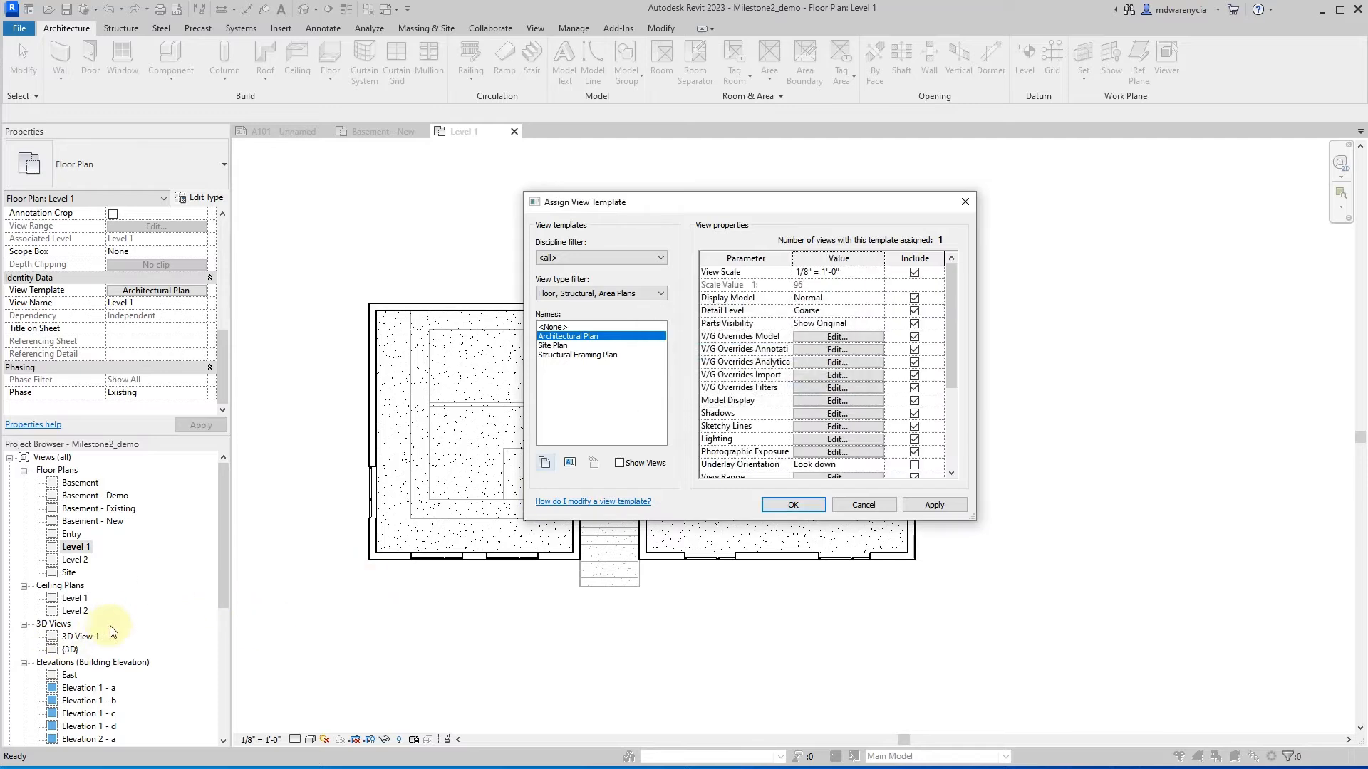
{"action": "left_click", "coordinate": [864, 505]}
- Return to sheet A101 and create a new sheet with the D 22 x 34 Horizontal title block
{"action": "scroll", "coordinate": [71, 555], "scroll_direction": "down", "scroll_amount": 10}
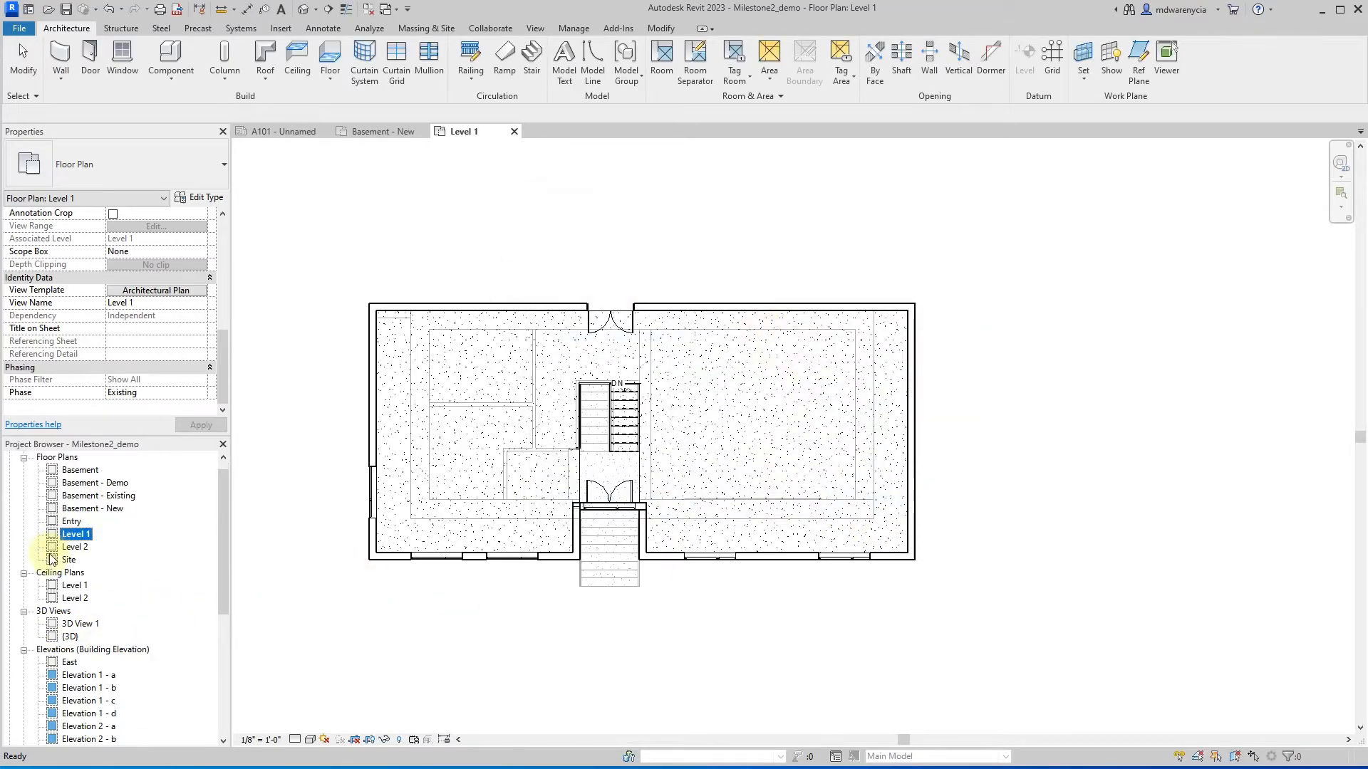
{"action": "double_click", "coordinate": [69, 701]}
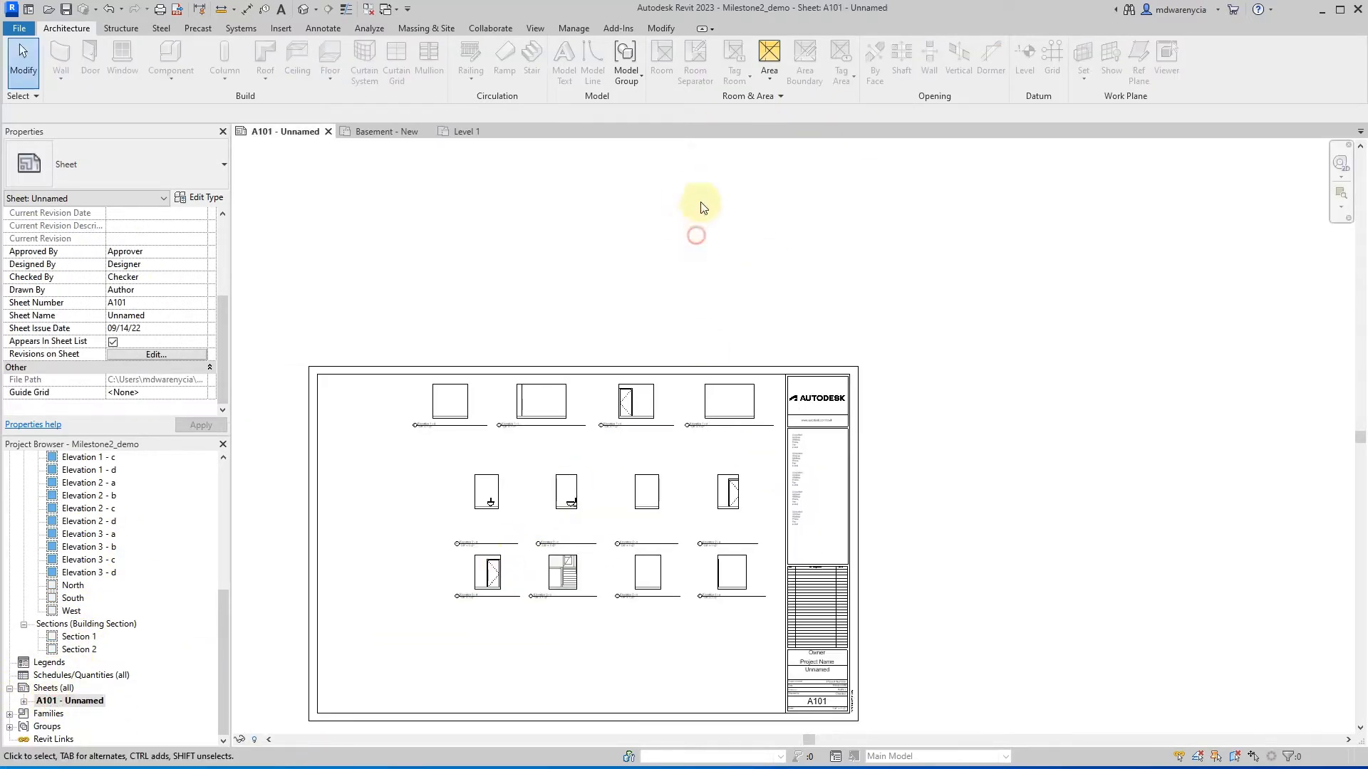
{"action": "left_click", "coordinate": [545, 30]}
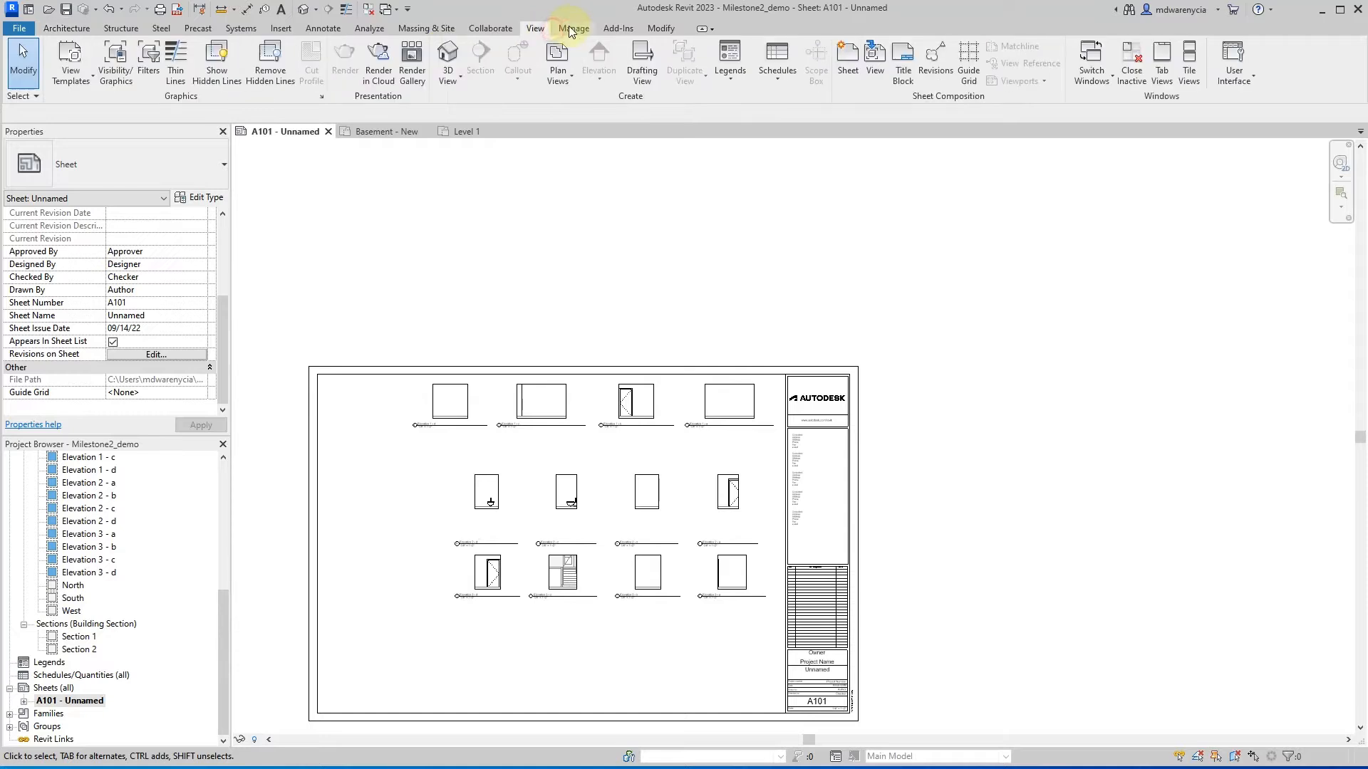
{"action": "left_click", "coordinate": [576, 29]}
{"action": "left_click", "coordinate": [530, 29]}
{"action": "left_click", "coordinate": [847, 61]}
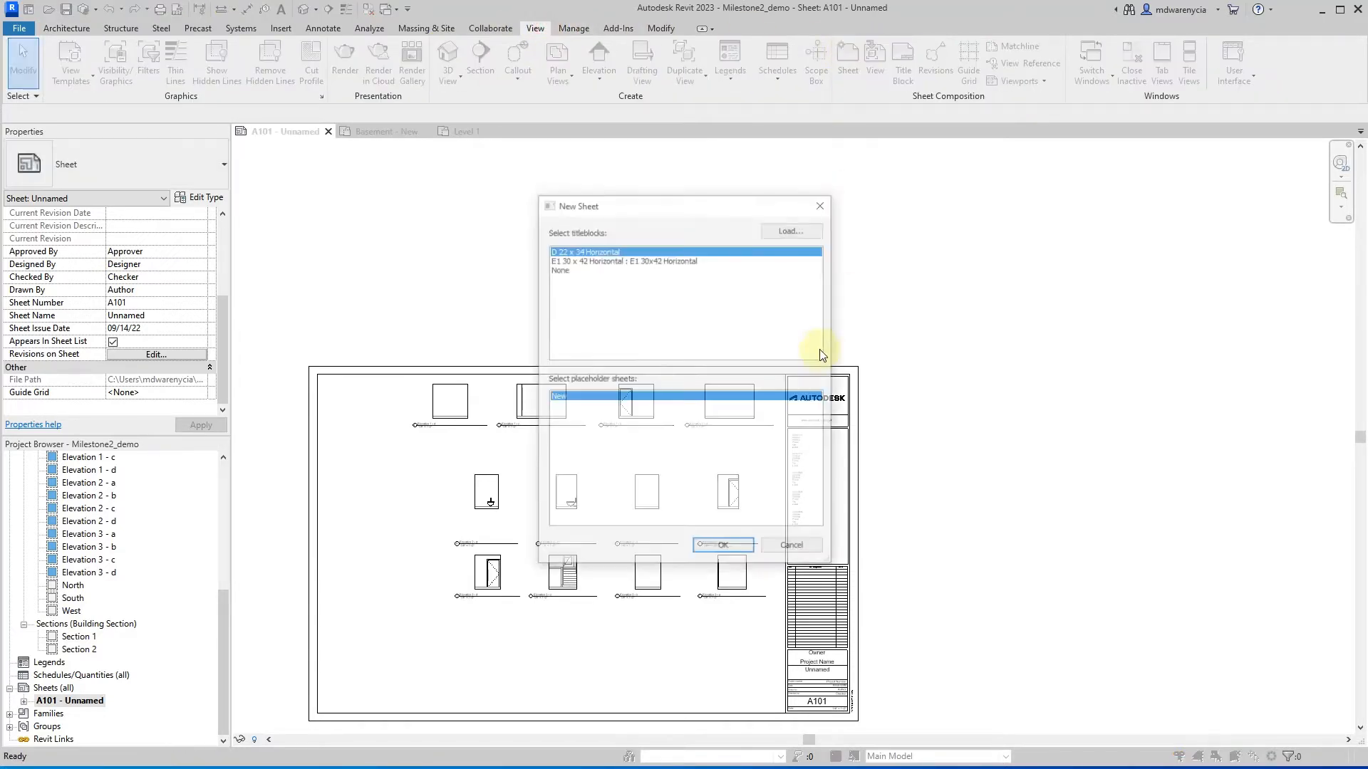
{"action": "double_click", "coordinate": [617, 250]}
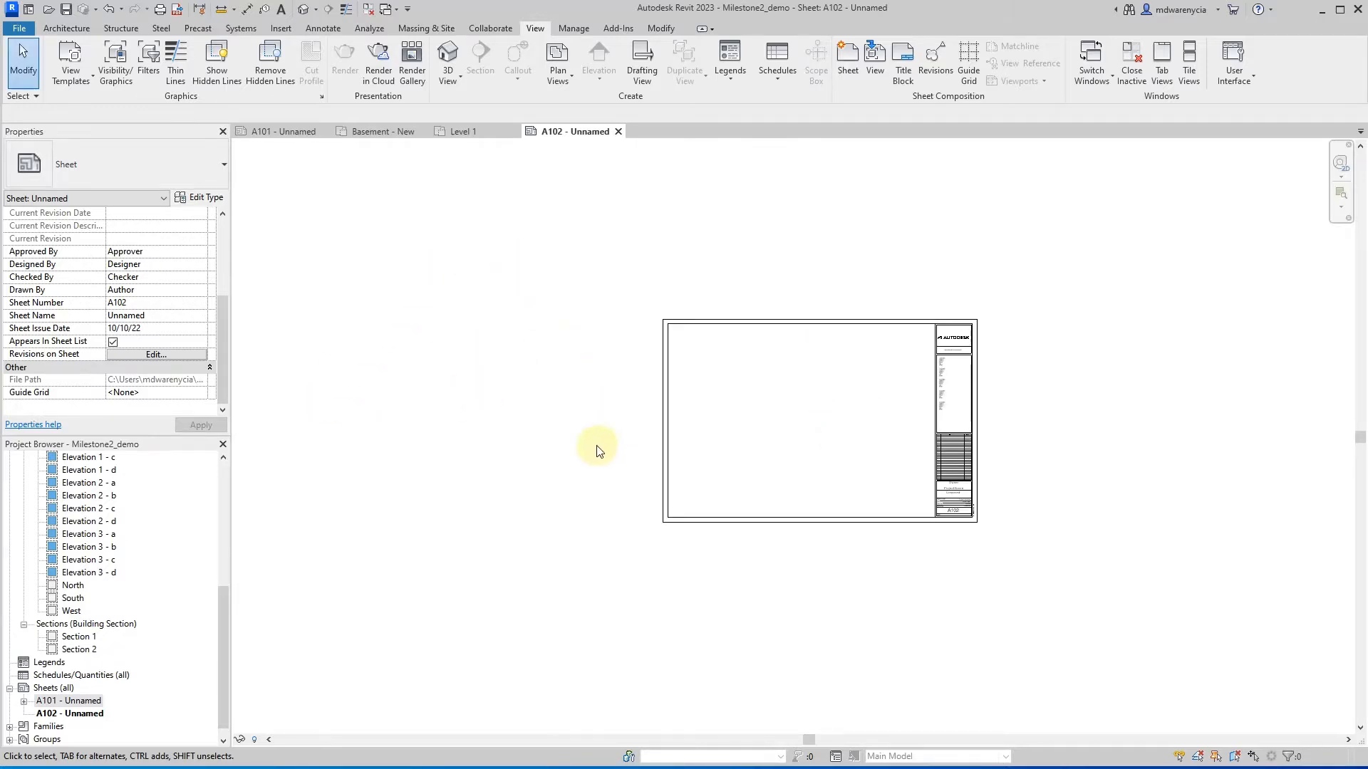
- Place the Level 1 ceiling plan near the middle of sheet A102 as a trial and delete its viewport
{"action": "left_click", "coordinate": [78, 713]}
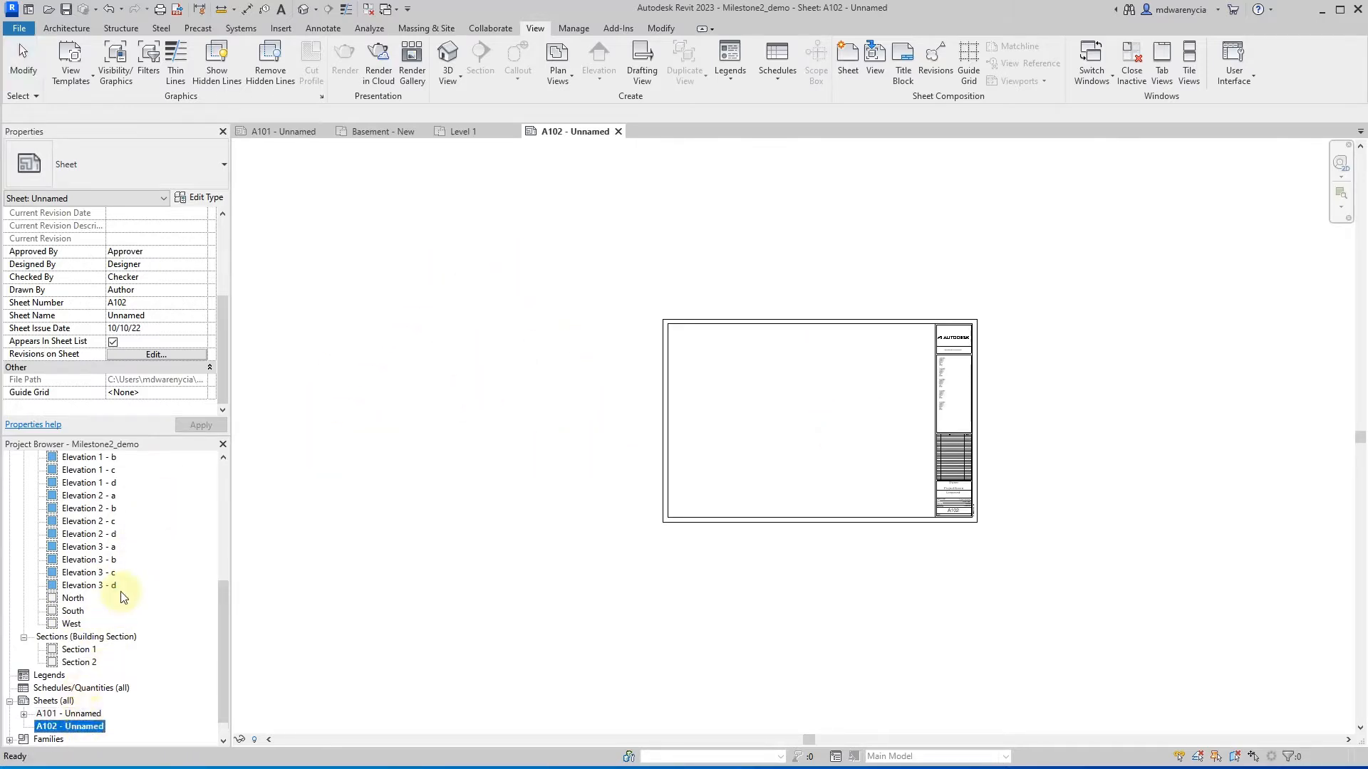
{"action": "scroll", "coordinate": [121, 597], "scroll_direction": "up", "scroll_amount": 2}
{"action": "scroll", "coordinate": [115, 593], "scroll_direction": "up", "scroll_amount": 2}
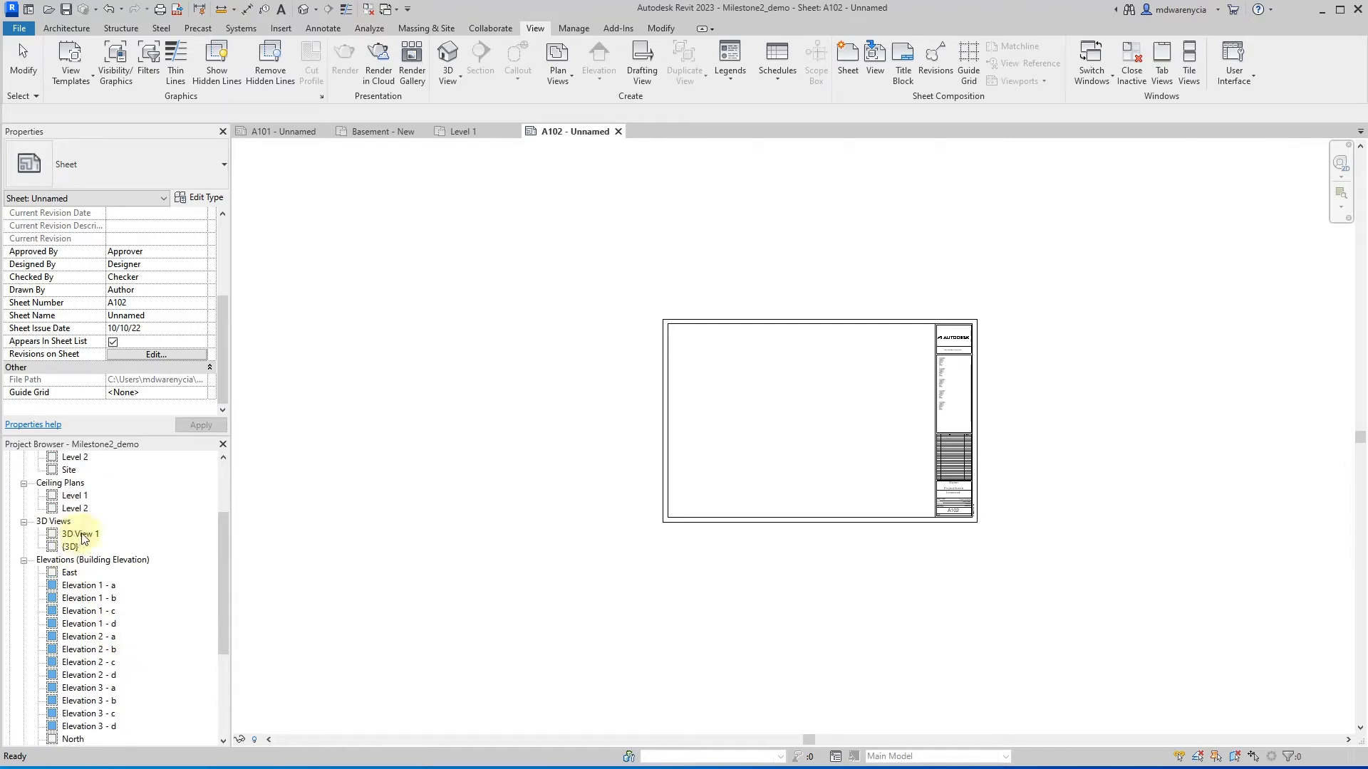
{"action": "scroll", "coordinate": [84, 538], "scroll_direction": "up", "scroll_amount": 1}
{"action": "scroll", "coordinate": [72, 539], "scroll_direction": "up", "scroll_amount": 2}
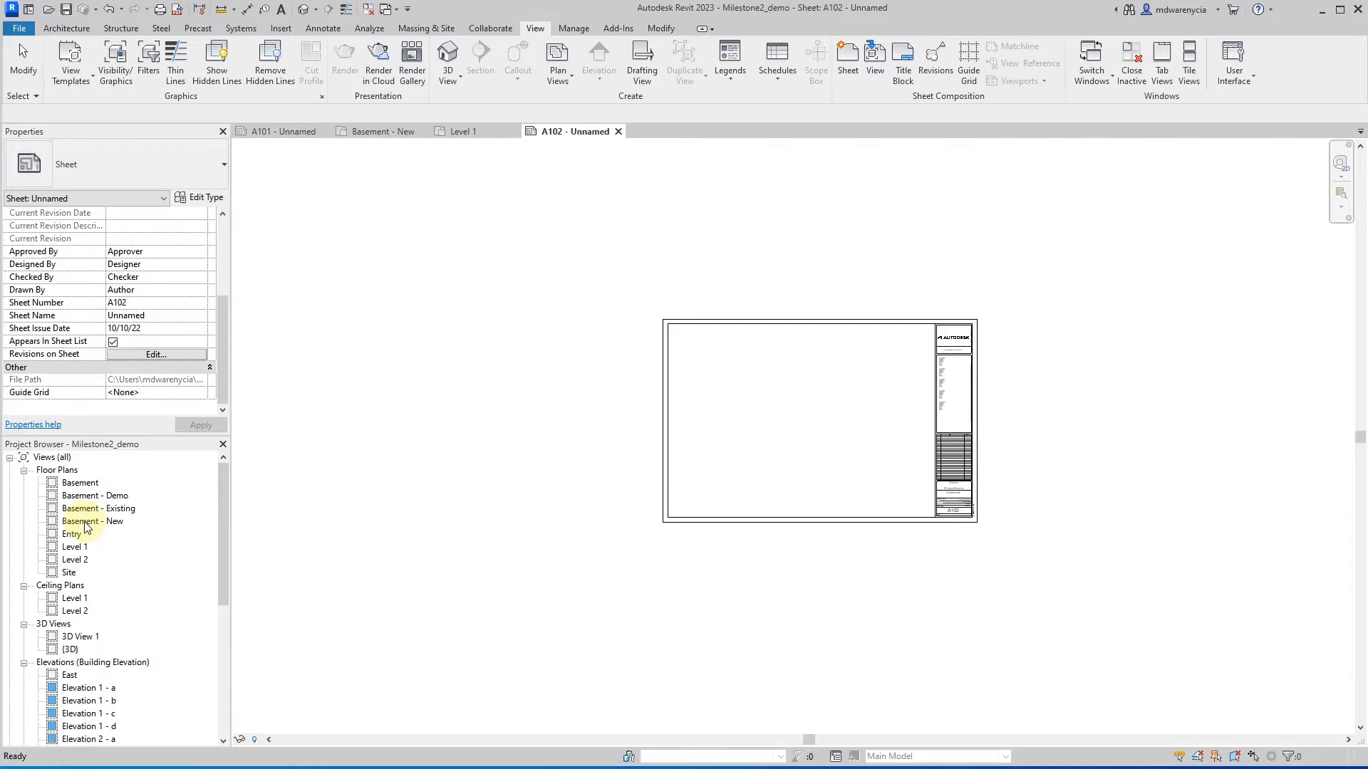
{"action": "left_click", "coordinate": [71, 600]}
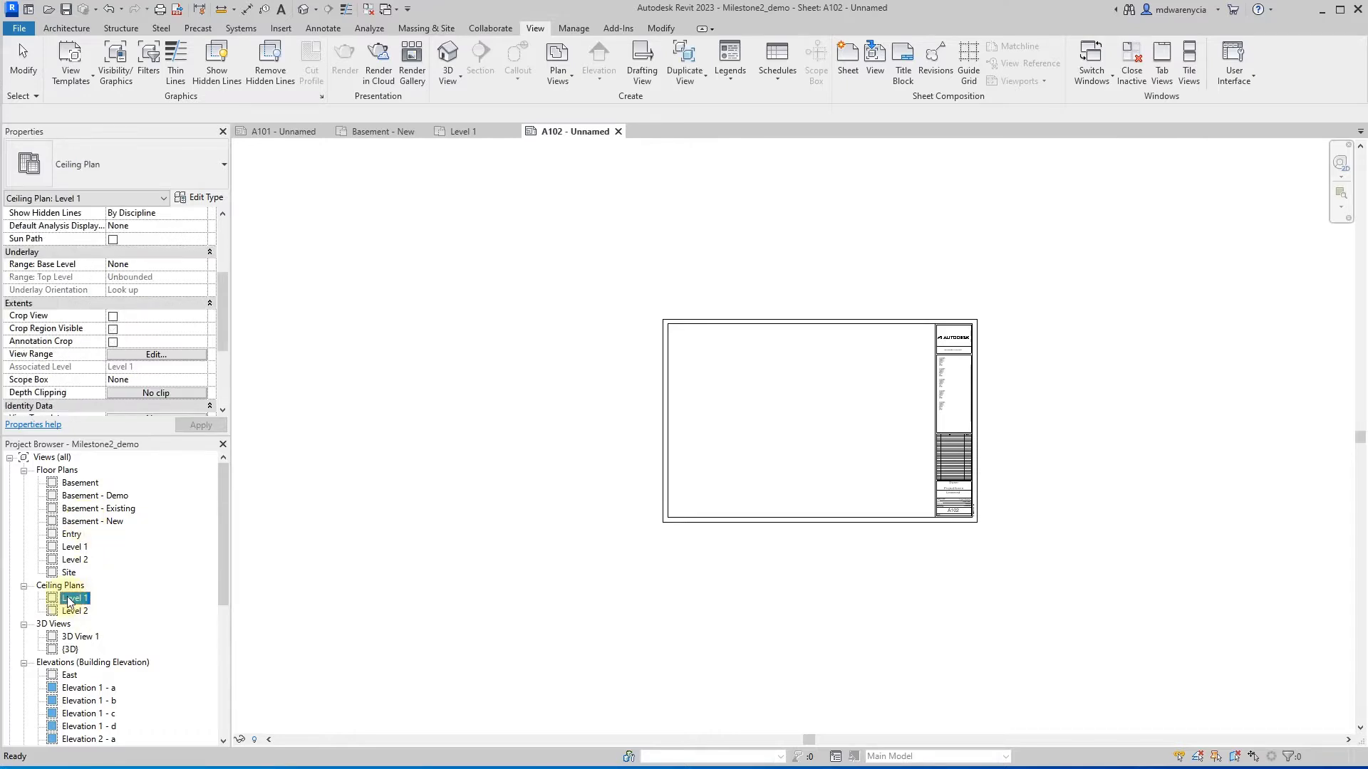
{"action": "left_click_drag", "start_coordinate": [70, 599], "coordinate": [778, 399]}
{"action": "left_click", "coordinate": [804, 422]}
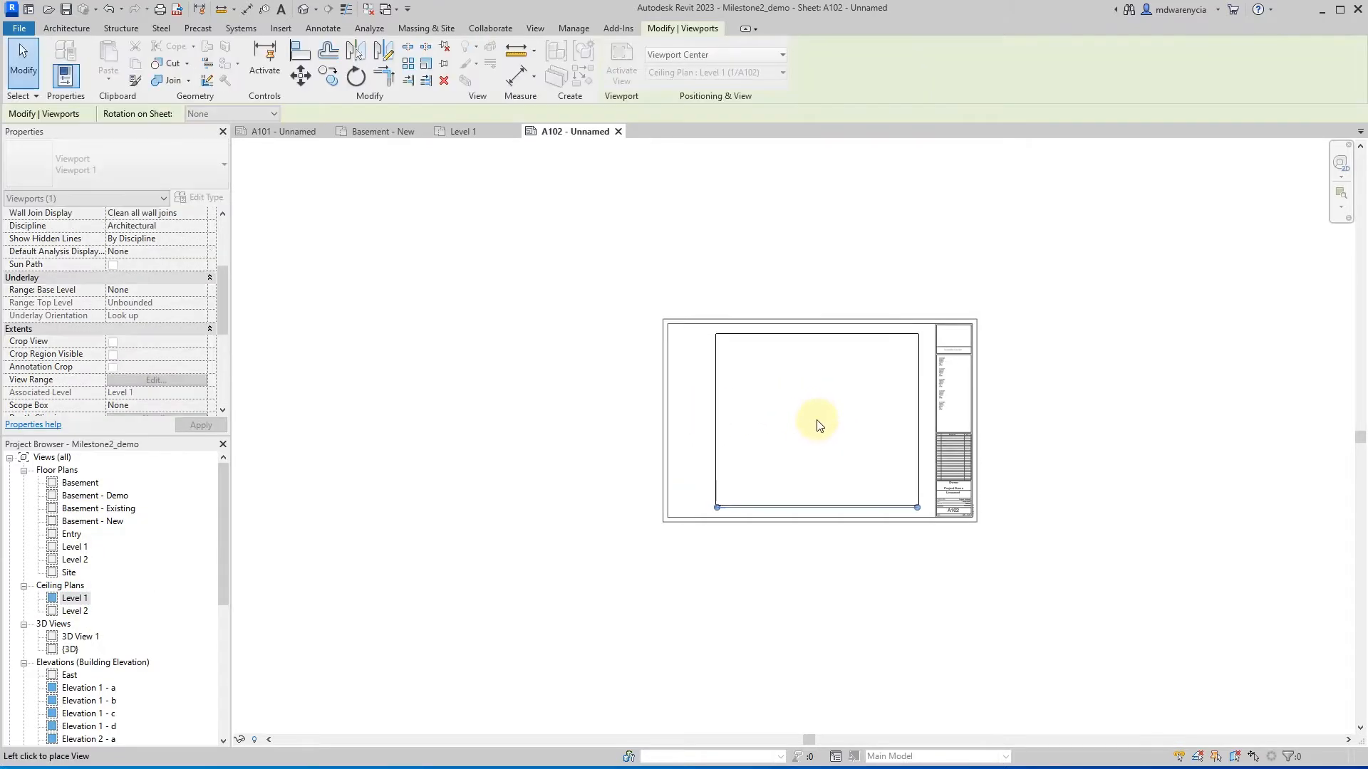
{"action": "scroll", "coordinate": [810, 445], "scroll_direction": "up", "scroll_amount": 4}
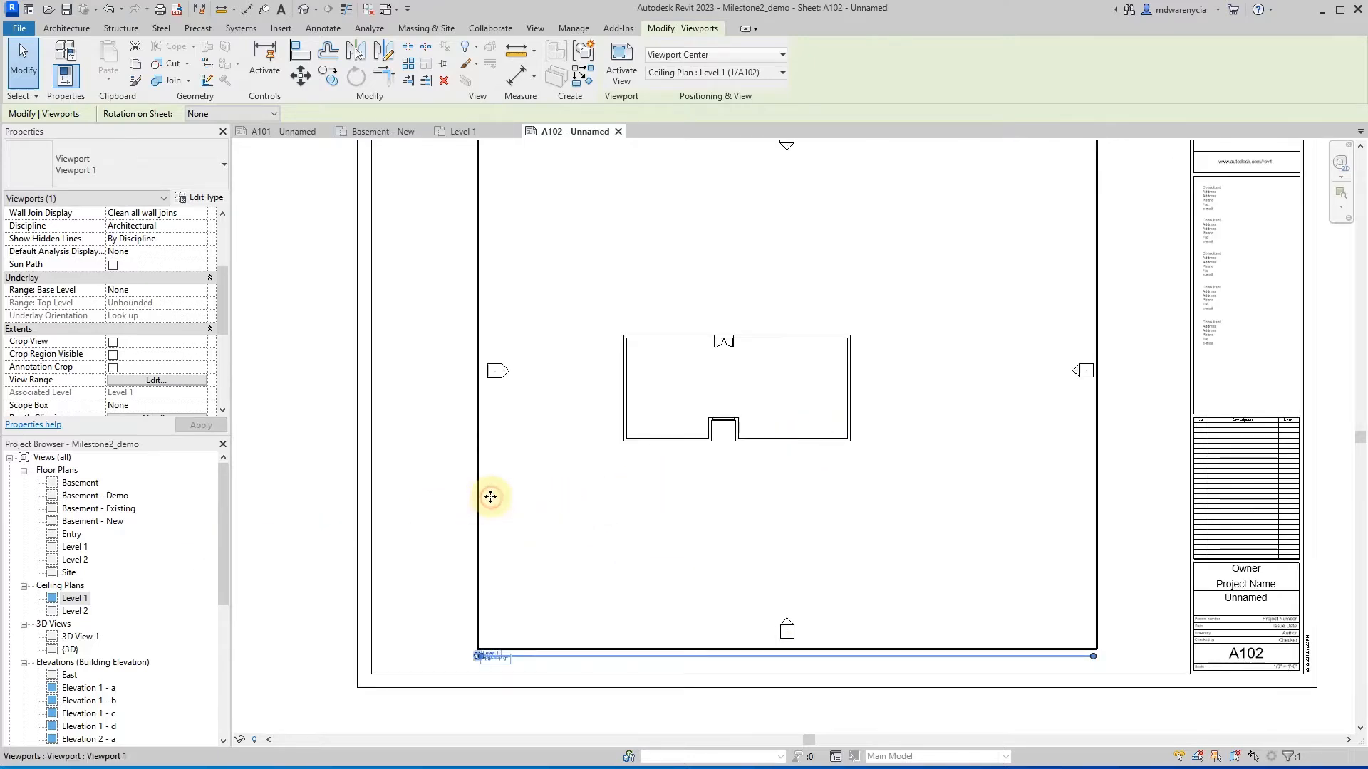
{"action": "key", "text": "Delete"}
- Place the Basement - New plan in the upper-left area of sheet A102 and the Basement - Existing plan near the sheet's middle
{"action": "left_click", "coordinate": [87, 522]}
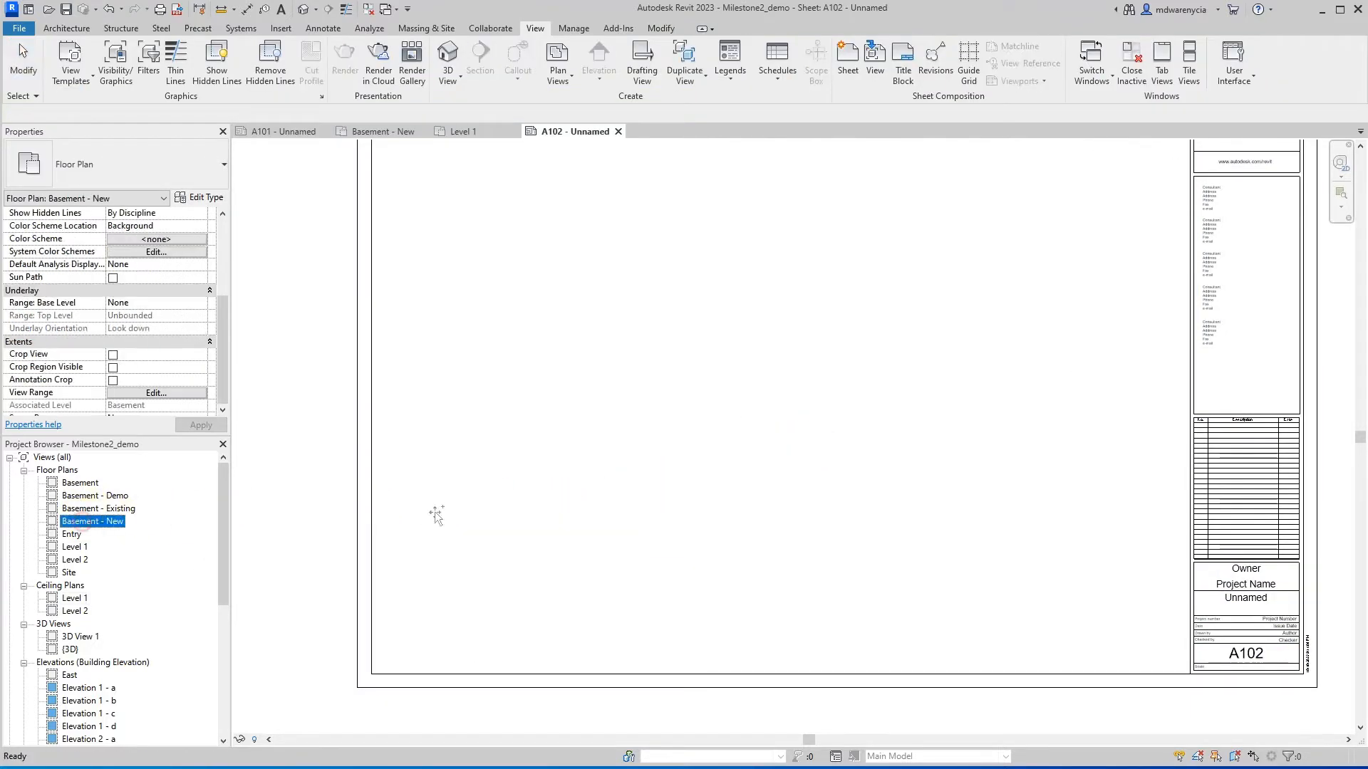
{"action": "left_click_drag", "start_coordinate": [435, 511], "coordinate": [745, 409]}
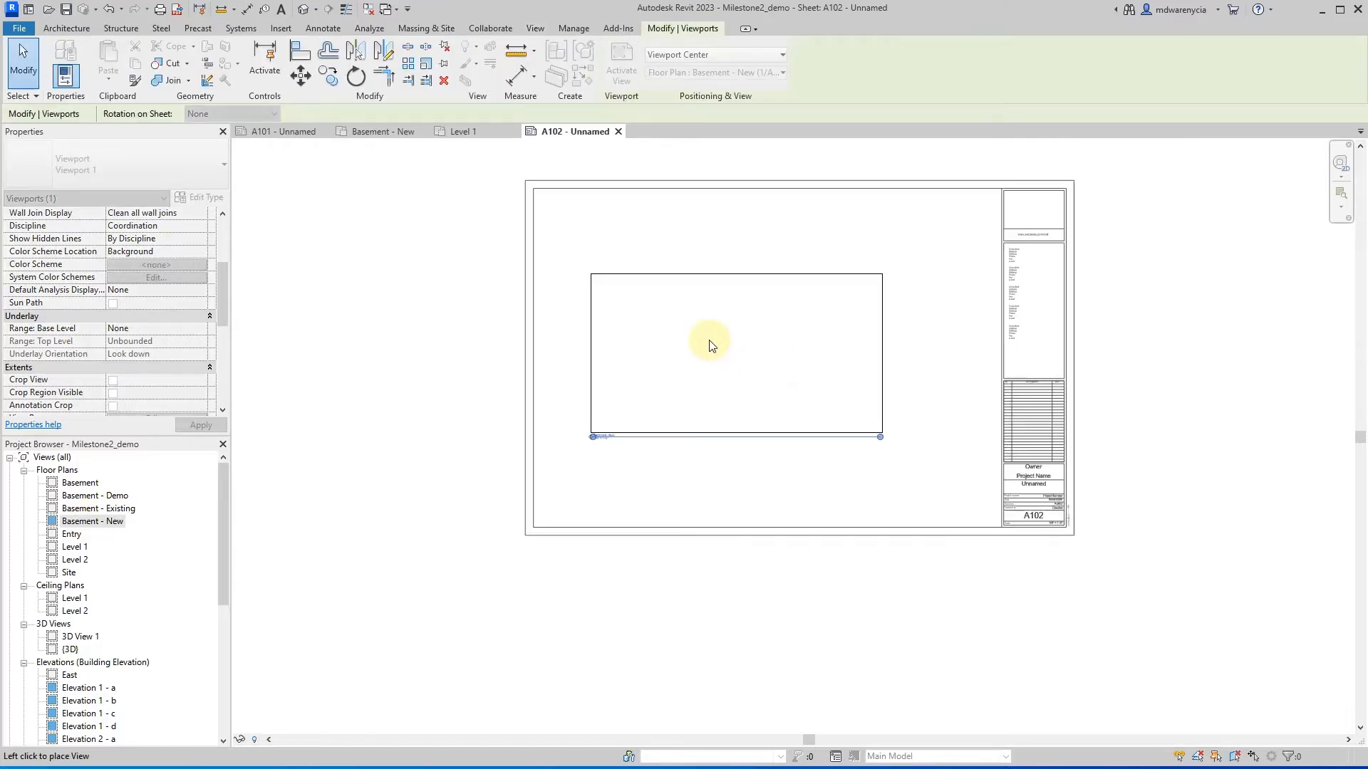
{"action": "left_click", "coordinate": [693, 275]}
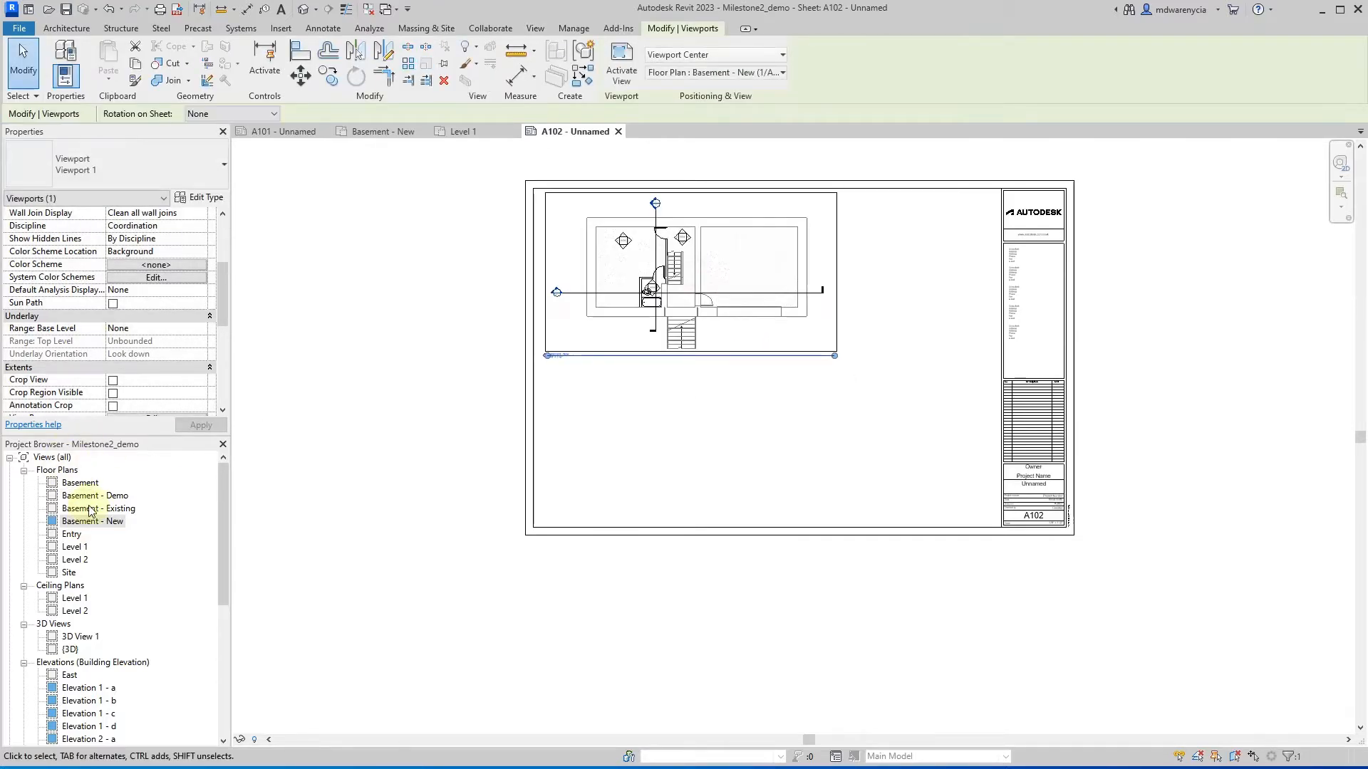
{"action": "left_click_drag", "start_coordinate": [90, 510], "coordinate": [775, 441]}
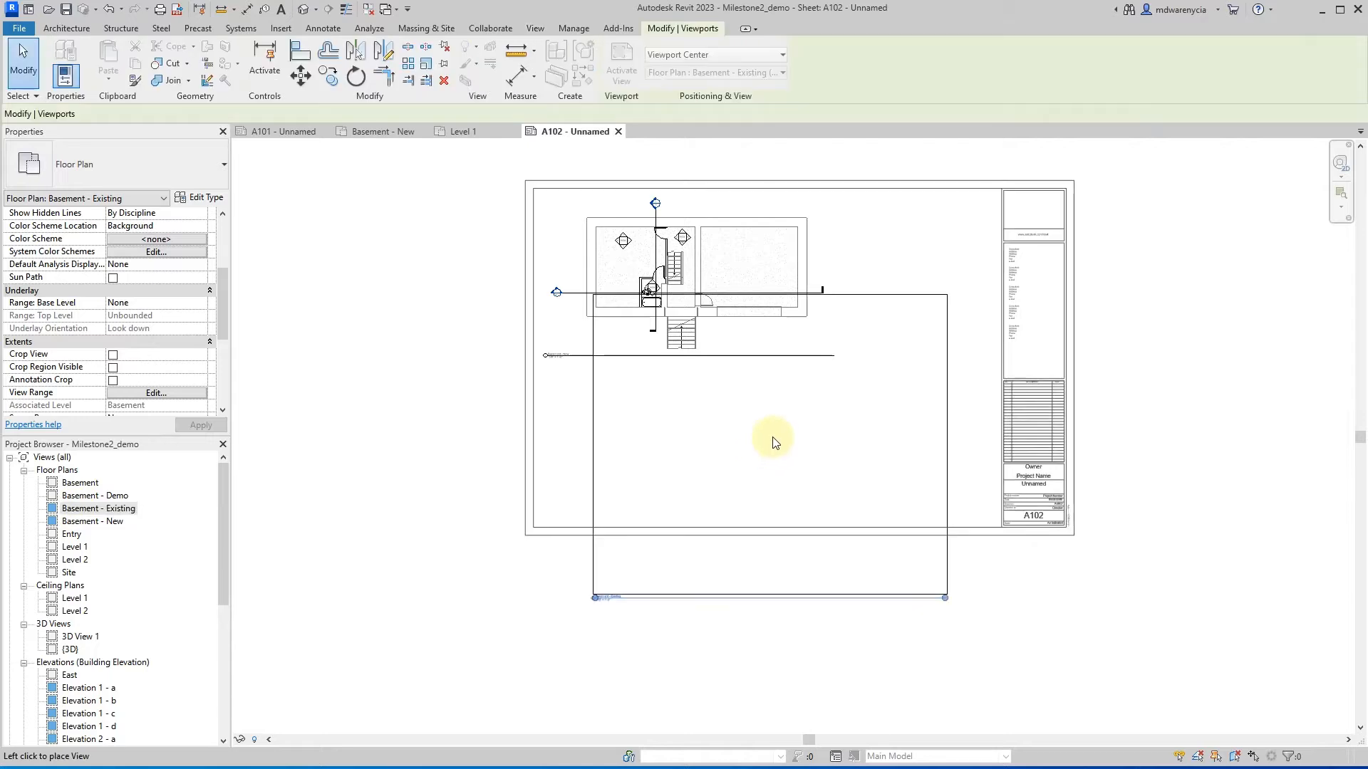
{"action": "left_click", "coordinate": [821, 366]}
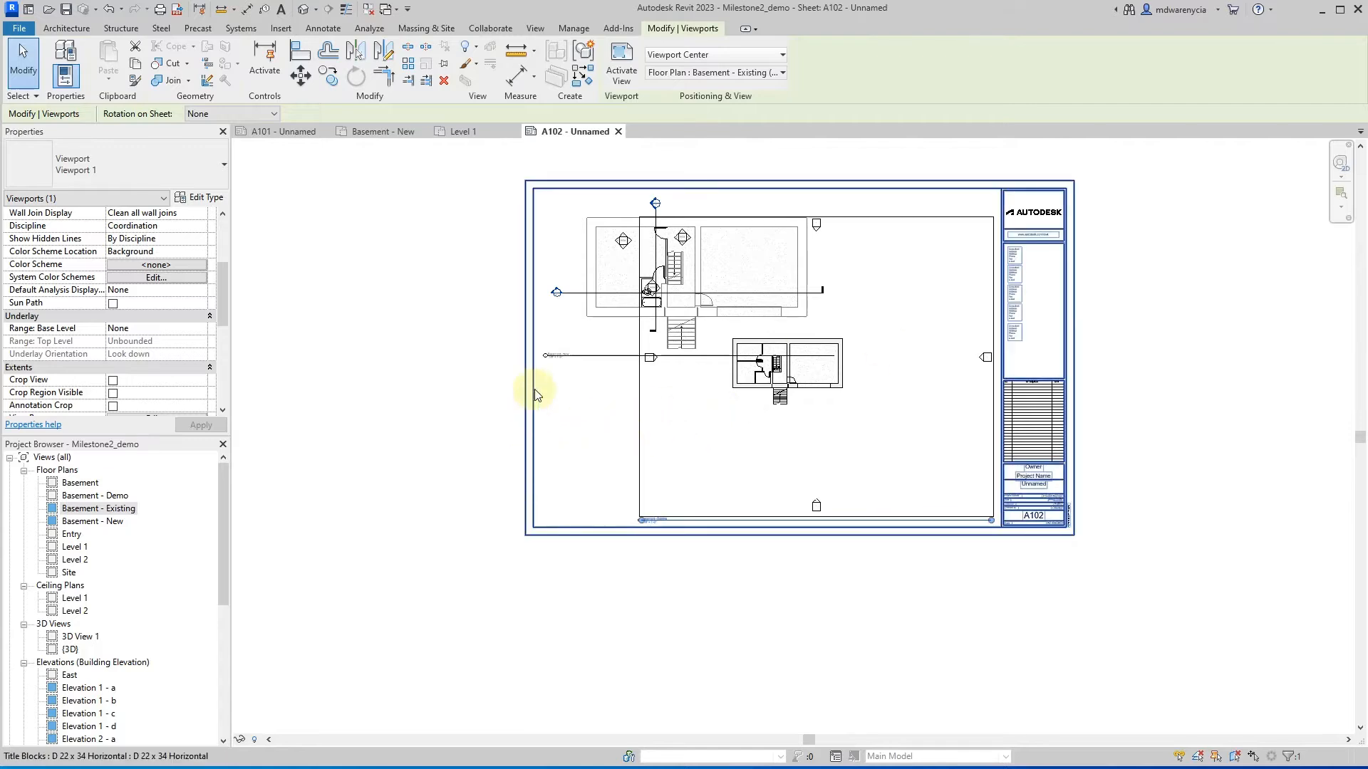
{"action": "left_click", "coordinate": [366, 406]}
- Assign the Architectural Plan view template to the Basement - New, Basement - Existing and Basement - Demo floor plans together
{"action": "left_click", "coordinate": [91, 522]}
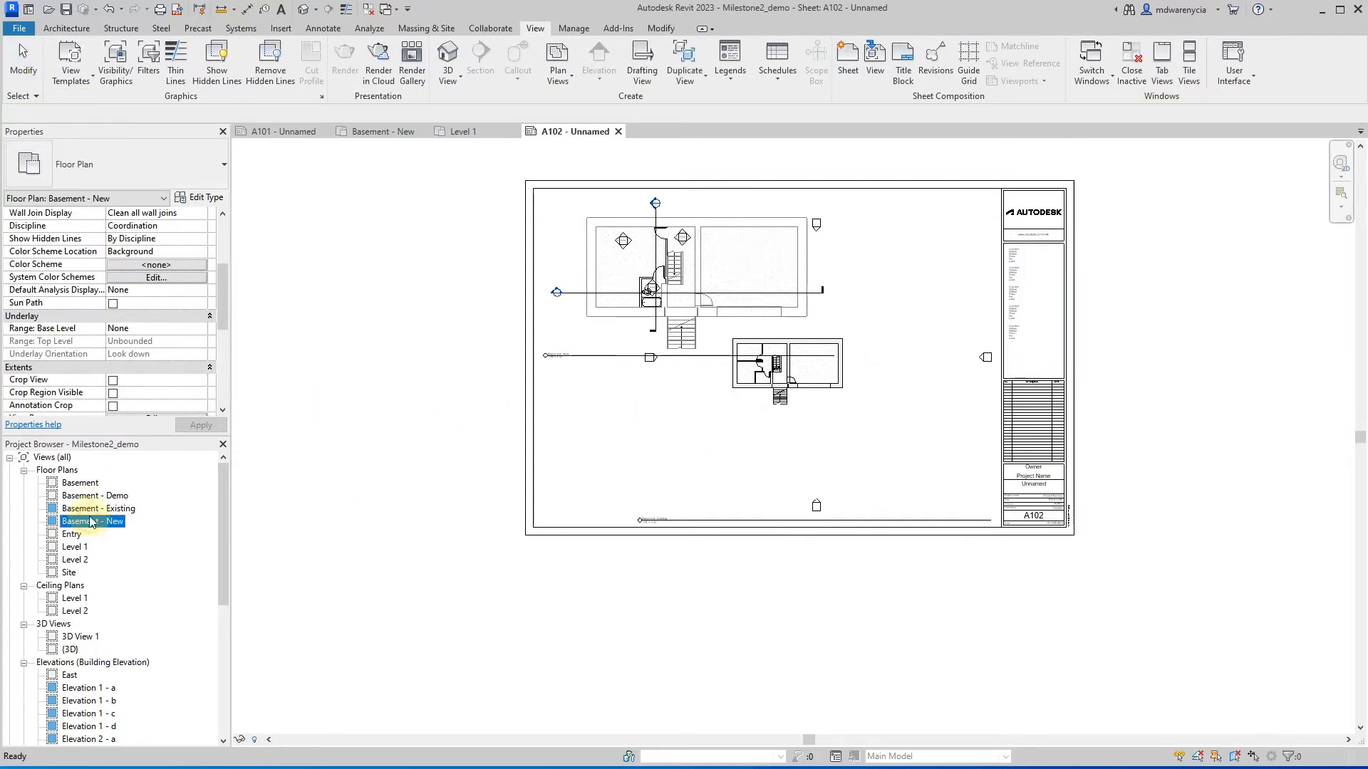
{"action": "left_click", "coordinate": [100, 508], "text": "ctrl"}
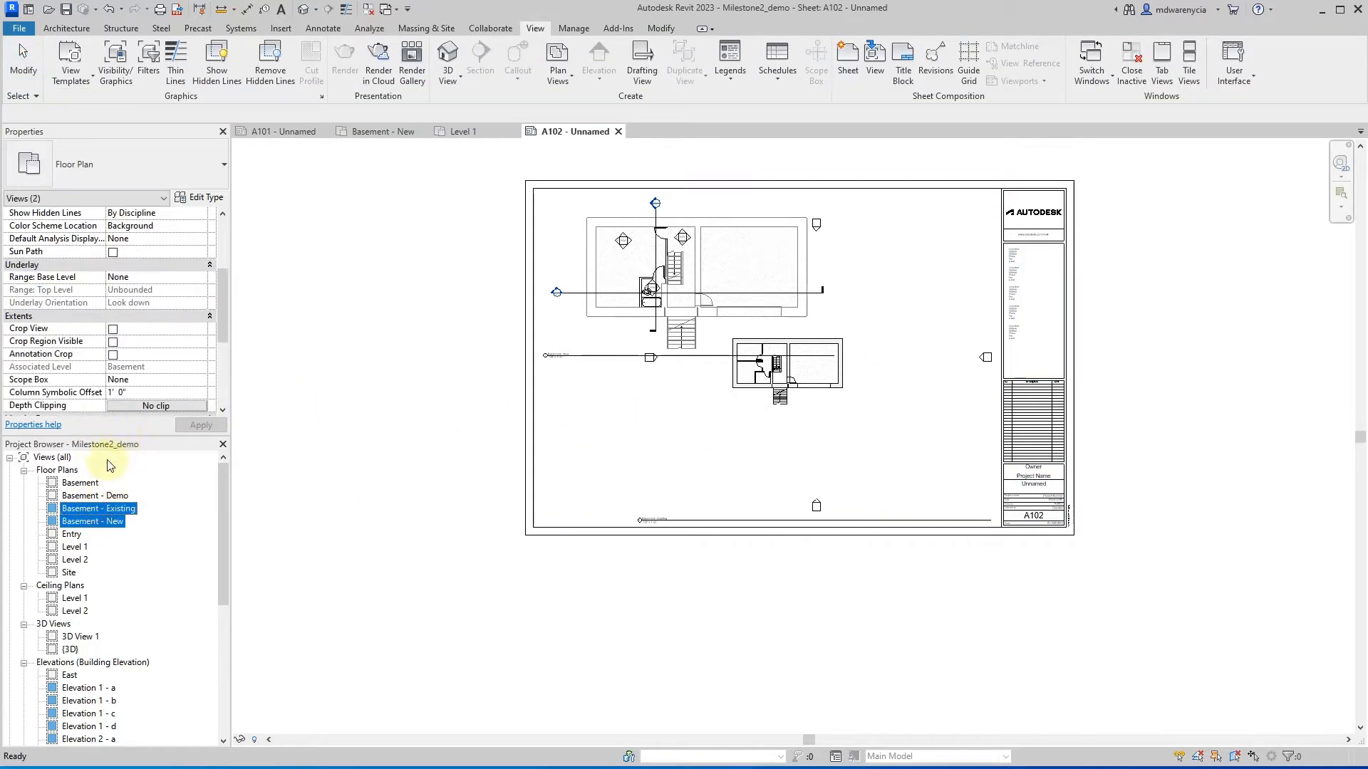
{"action": "left_click", "coordinate": [89, 495], "text": "ctrl"}
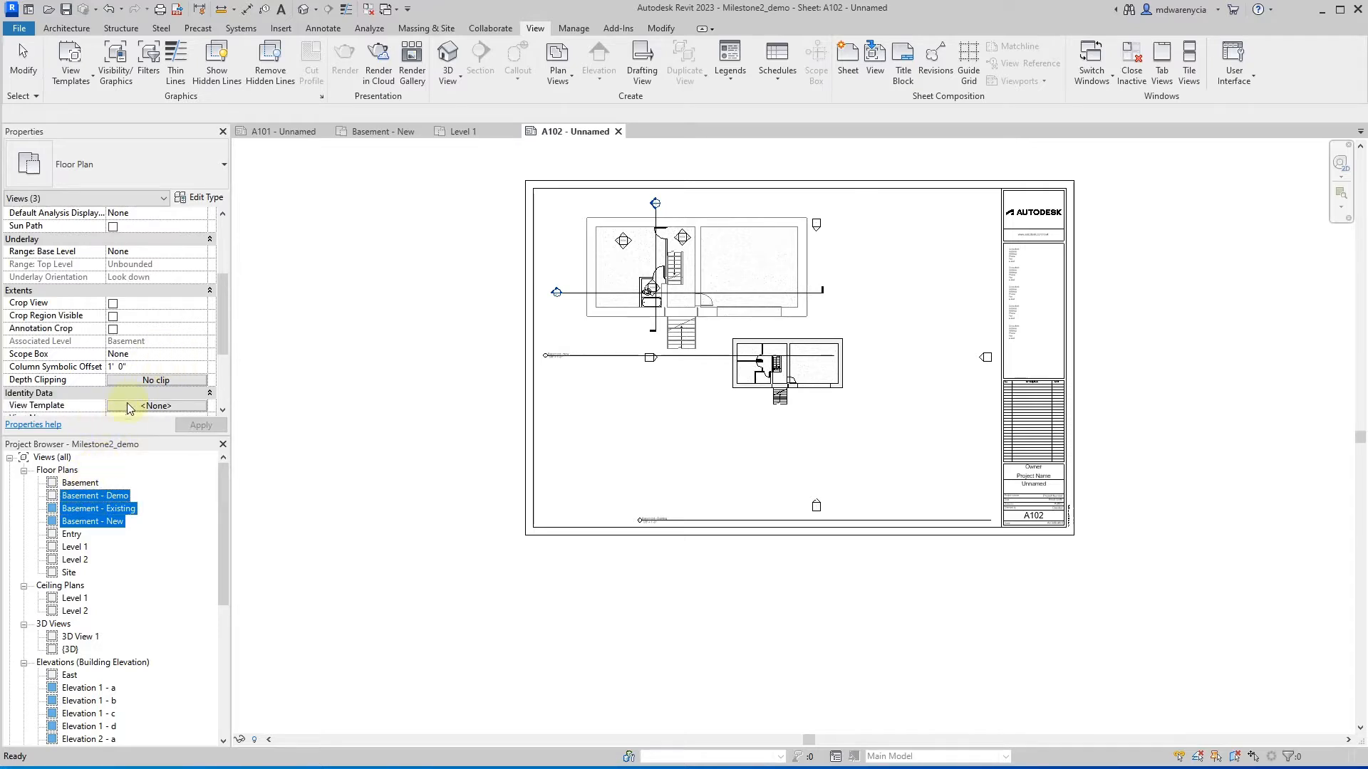
{"action": "scroll", "coordinate": [141, 358], "scroll_direction": "down", "scroll_amount": 3}
{"action": "left_click", "coordinate": [151, 317]}
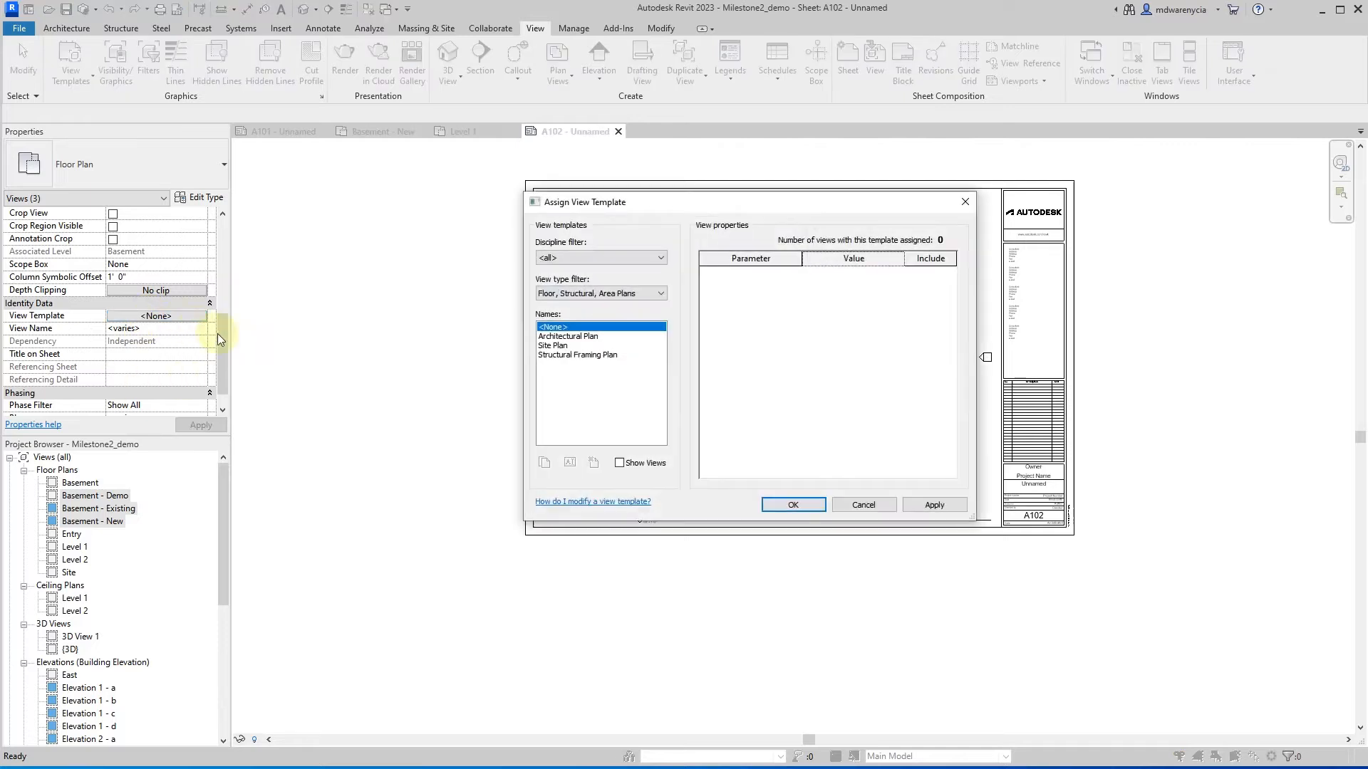
{"action": "left_click", "coordinate": [574, 336]}
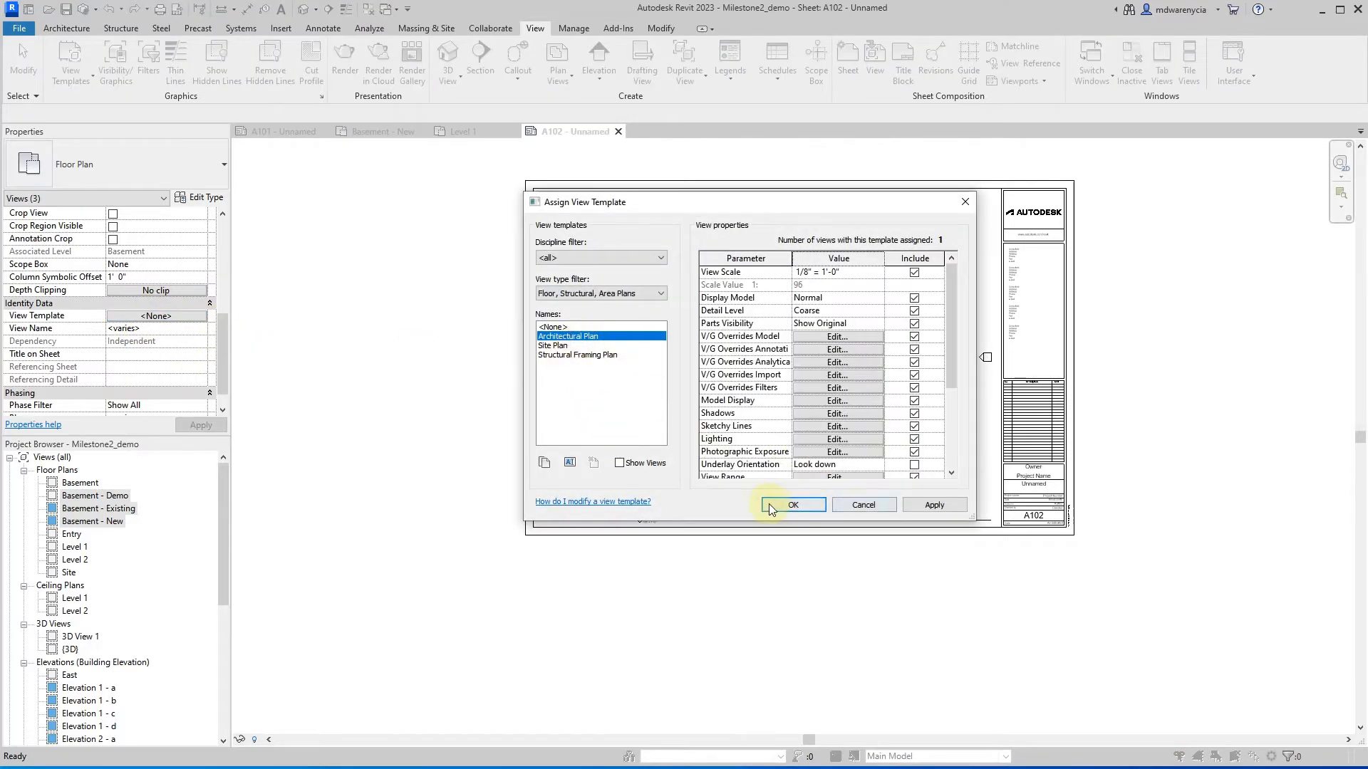
{"action": "left_click", "coordinate": [934, 504]}
{"action": "left_click_drag", "start_coordinate": [725, 203], "coordinate": [373, 177]}
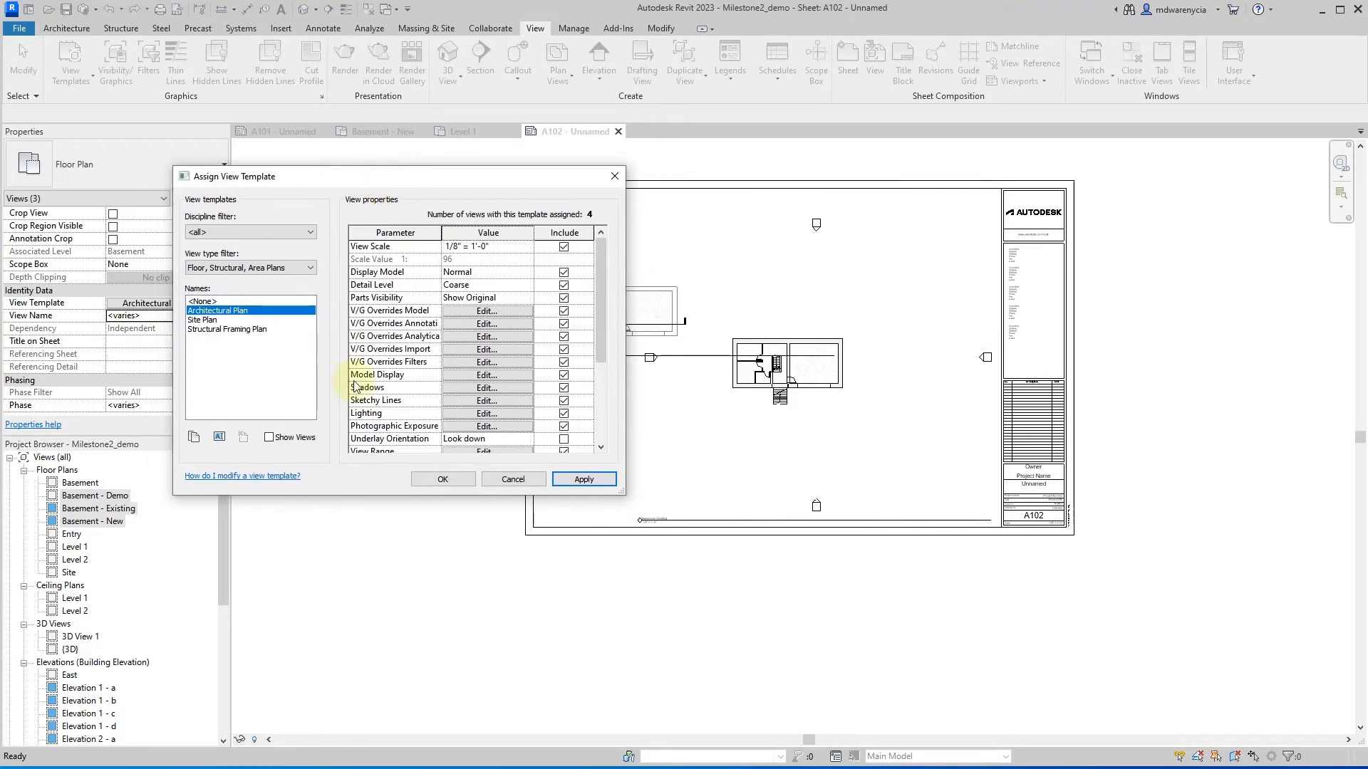
{"action": "left_click", "coordinate": [439, 481]}
- Duplicate the Architectural Plan view template as "Architectural Plan 1/4" no elevation markers"
{"action": "scroll", "coordinate": [688, 320], "scroll_direction": "up", "scroll_amount": 3}
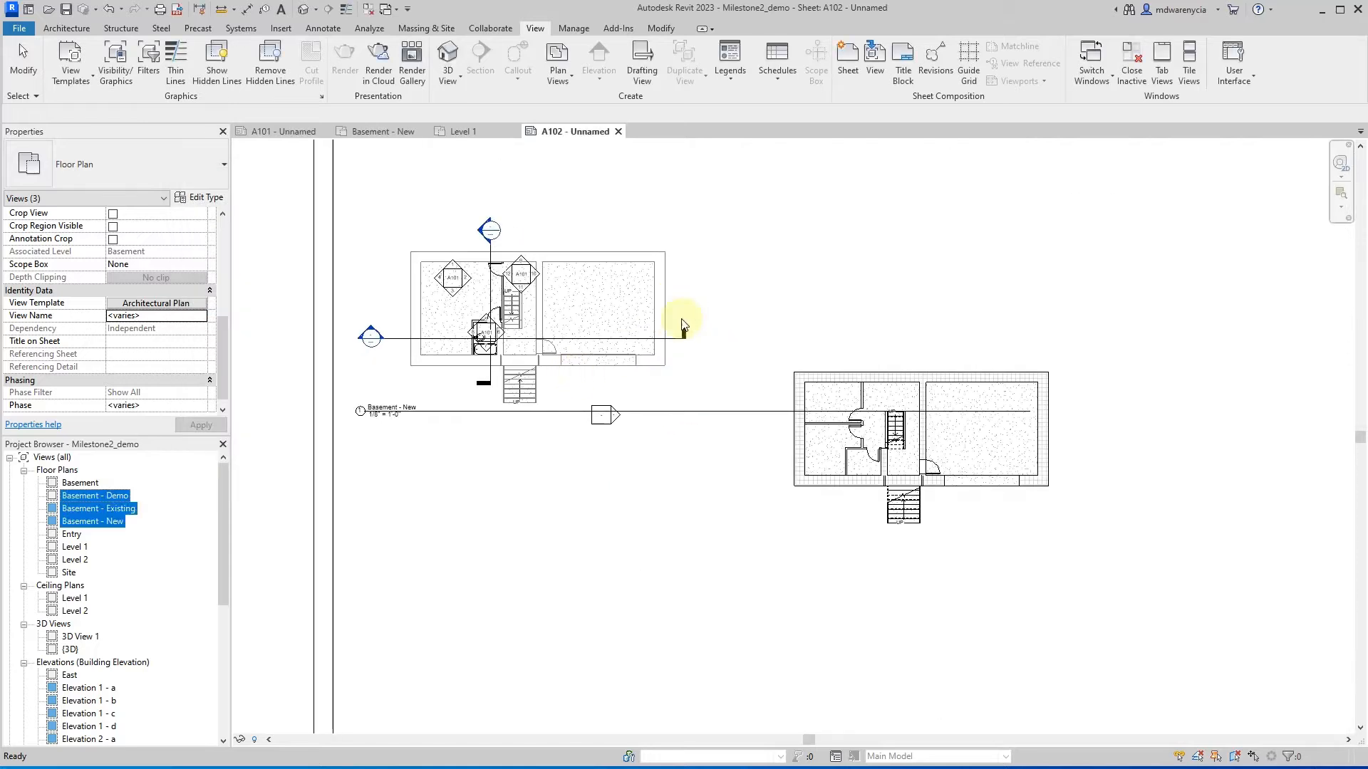
{"action": "scroll", "coordinate": [576, 367], "scroll_direction": "down", "scroll_amount": 4}
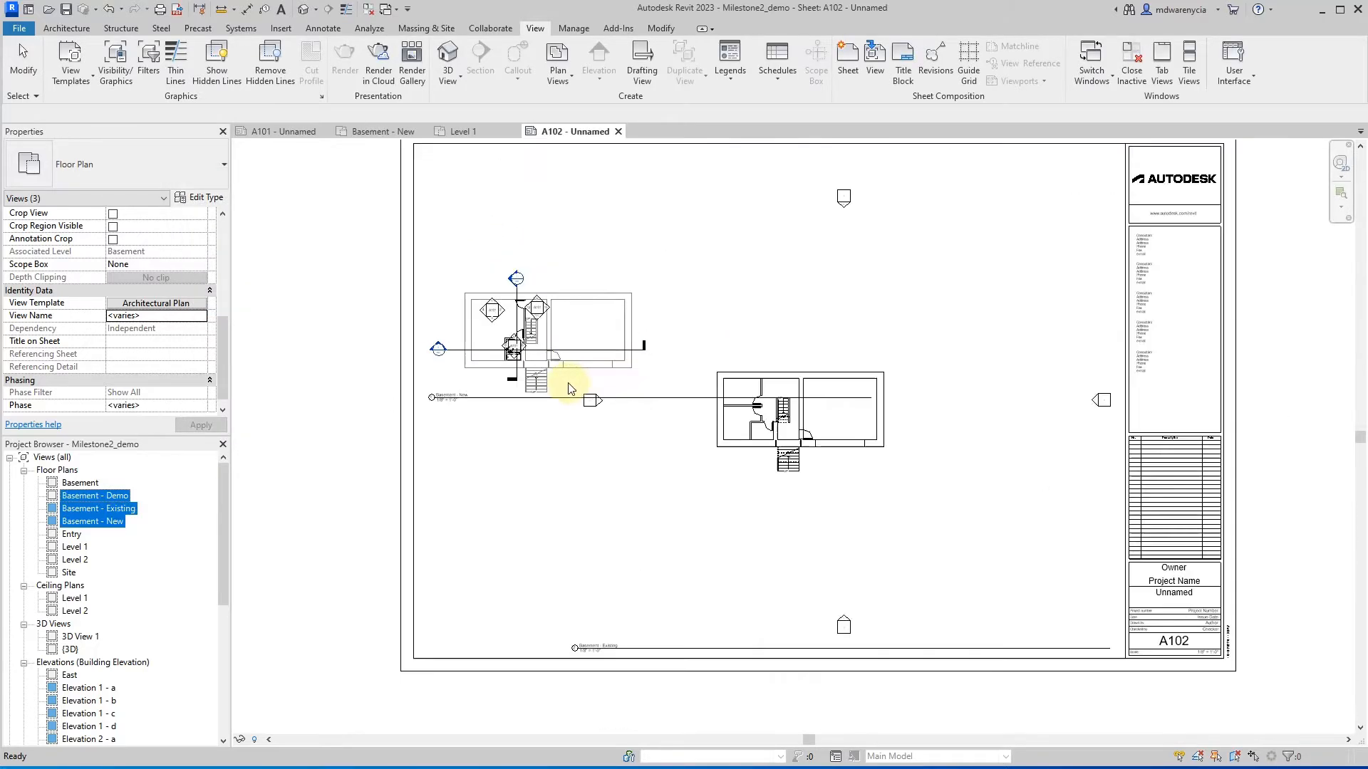
{"action": "scroll", "coordinate": [665, 452], "scroll_direction": "up", "scroll_amount": 2}
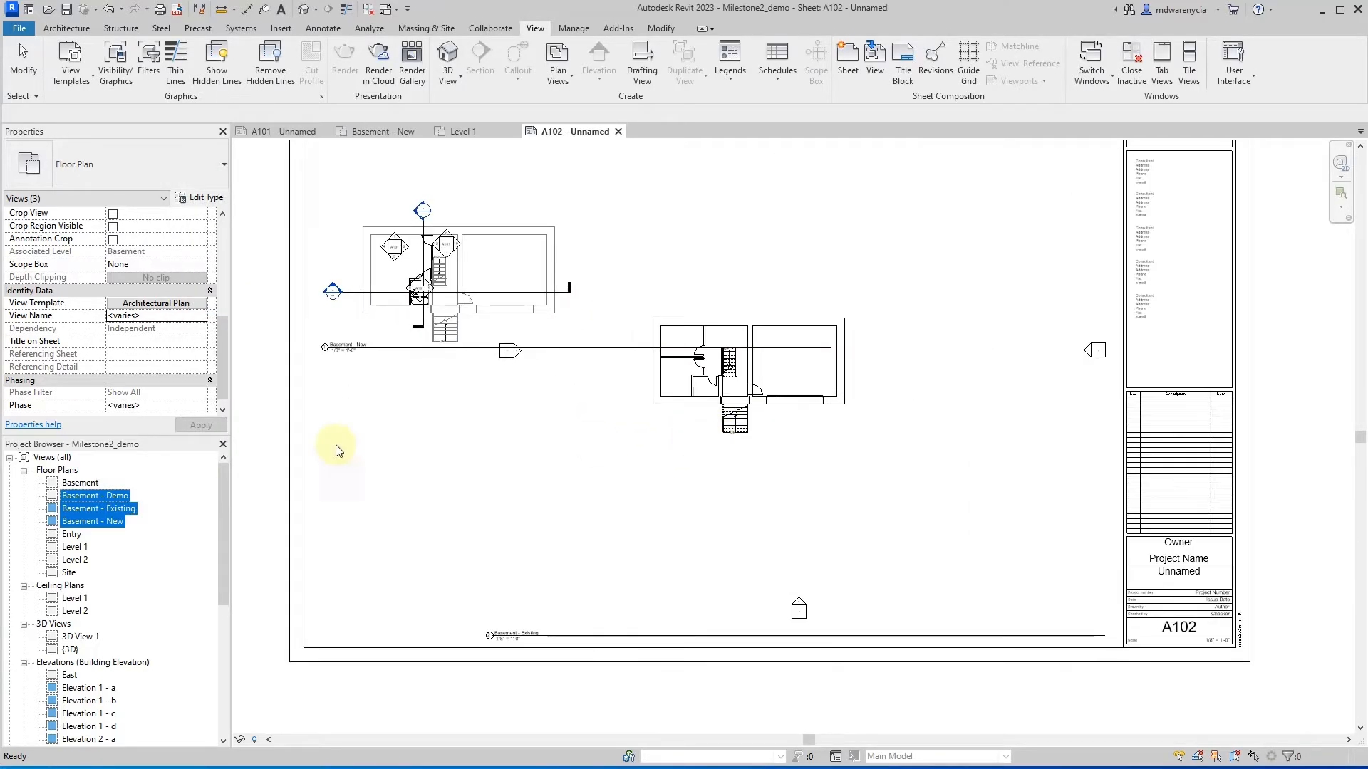
{"action": "left_click", "coordinate": [138, 306]}
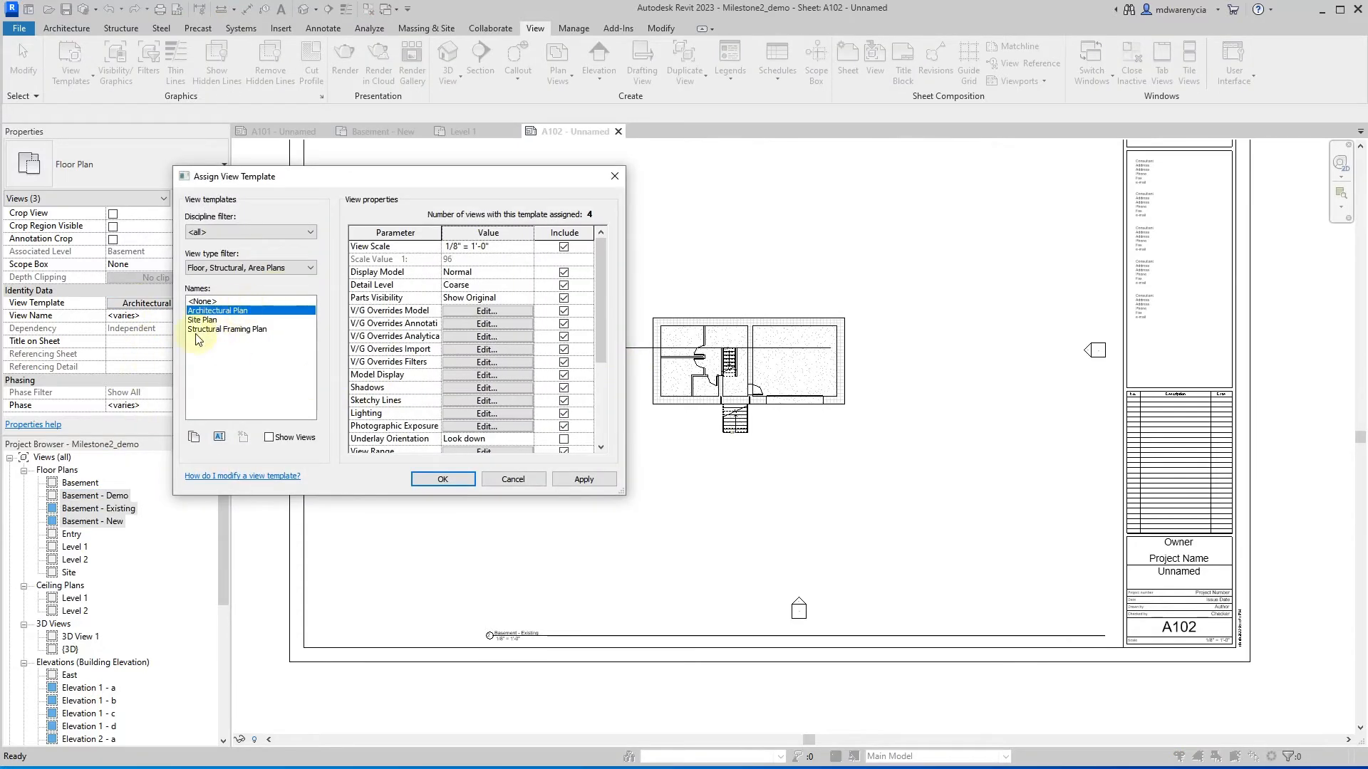
{"action": "left_click", "coordinate": [202, 436]}
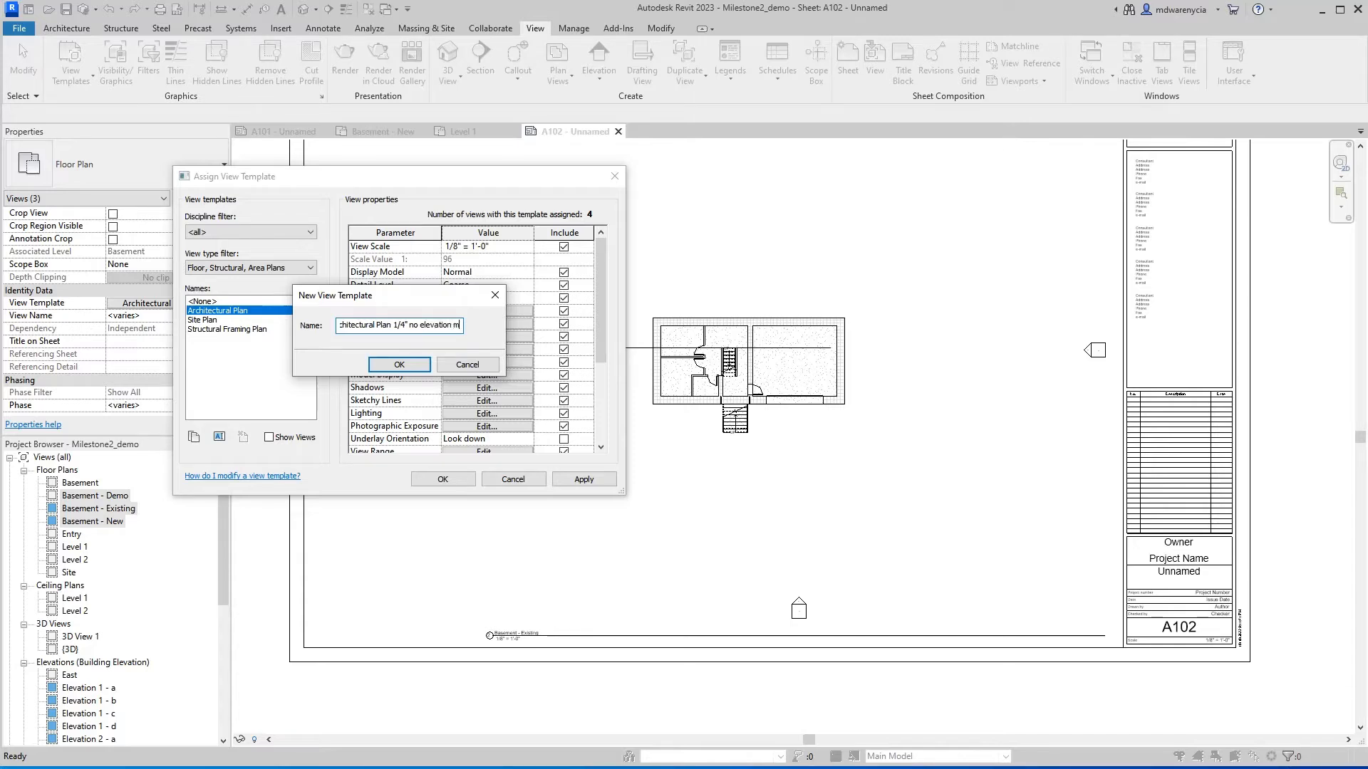
{"action": "key", "text": "Return"}
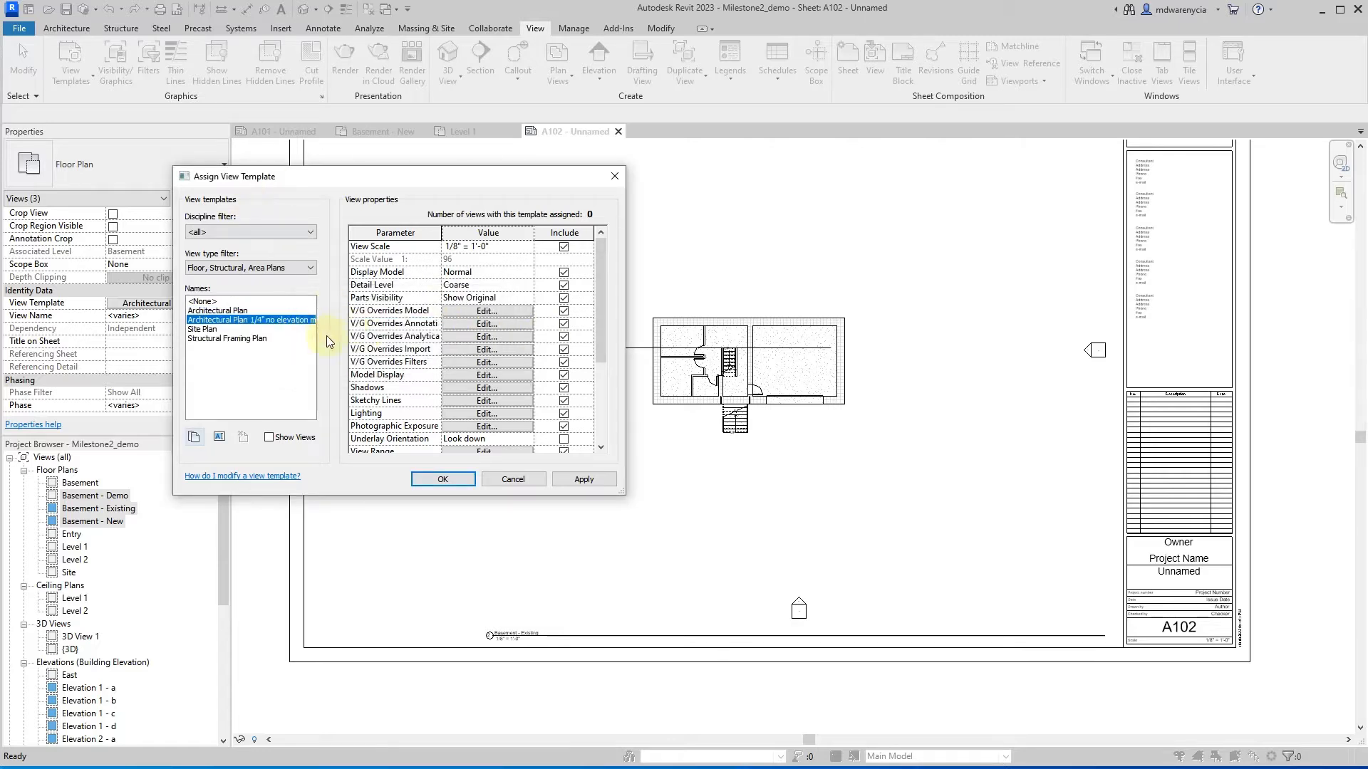
- Set the new template's view scale to 1/4" = 1'-0"
{"action": "left_click", "coordinate": [527, 247]}
{"action": "scroll", "coordinate": [469, 306], "scroll_direction": "down", "scroll_amount": 1}
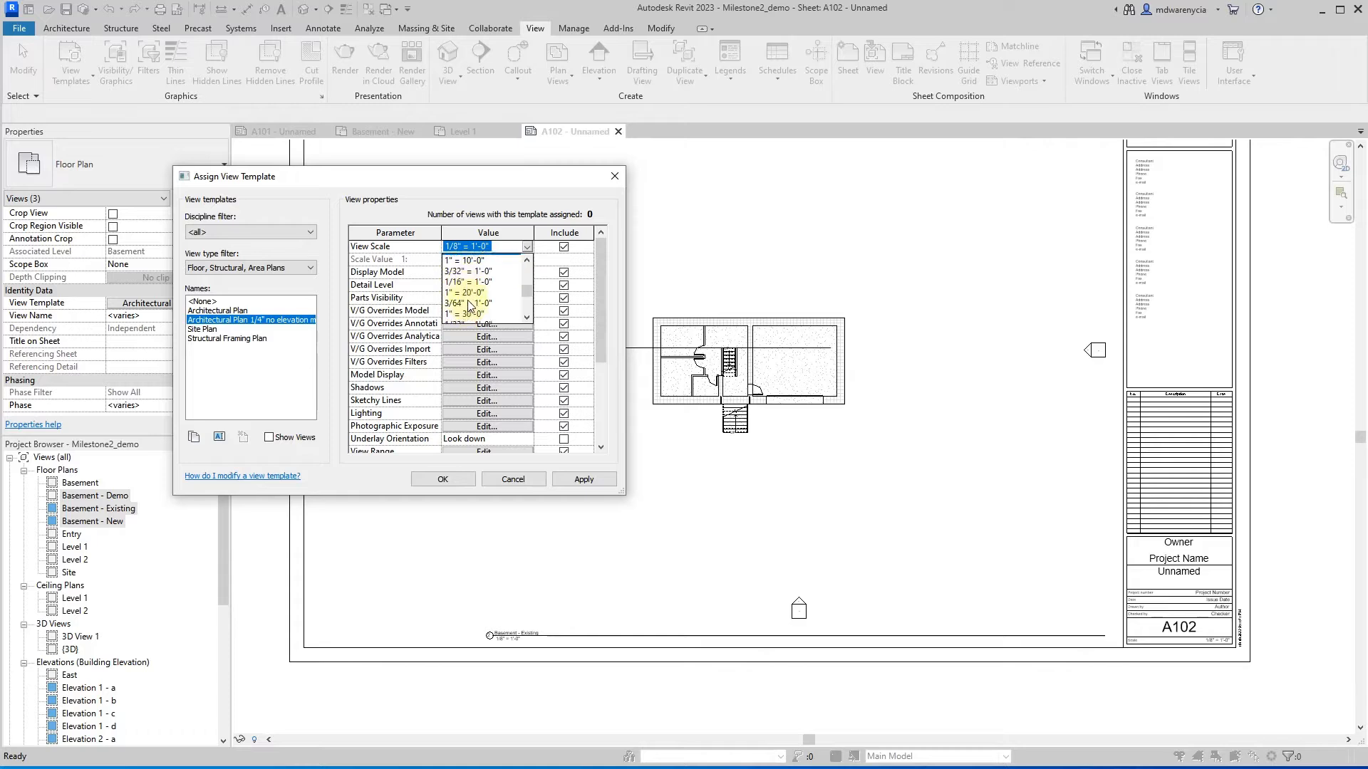
{"action": "scroll", "coordinate": [474, 307], "scroll_direction": "up", "scroll_amount": 4}
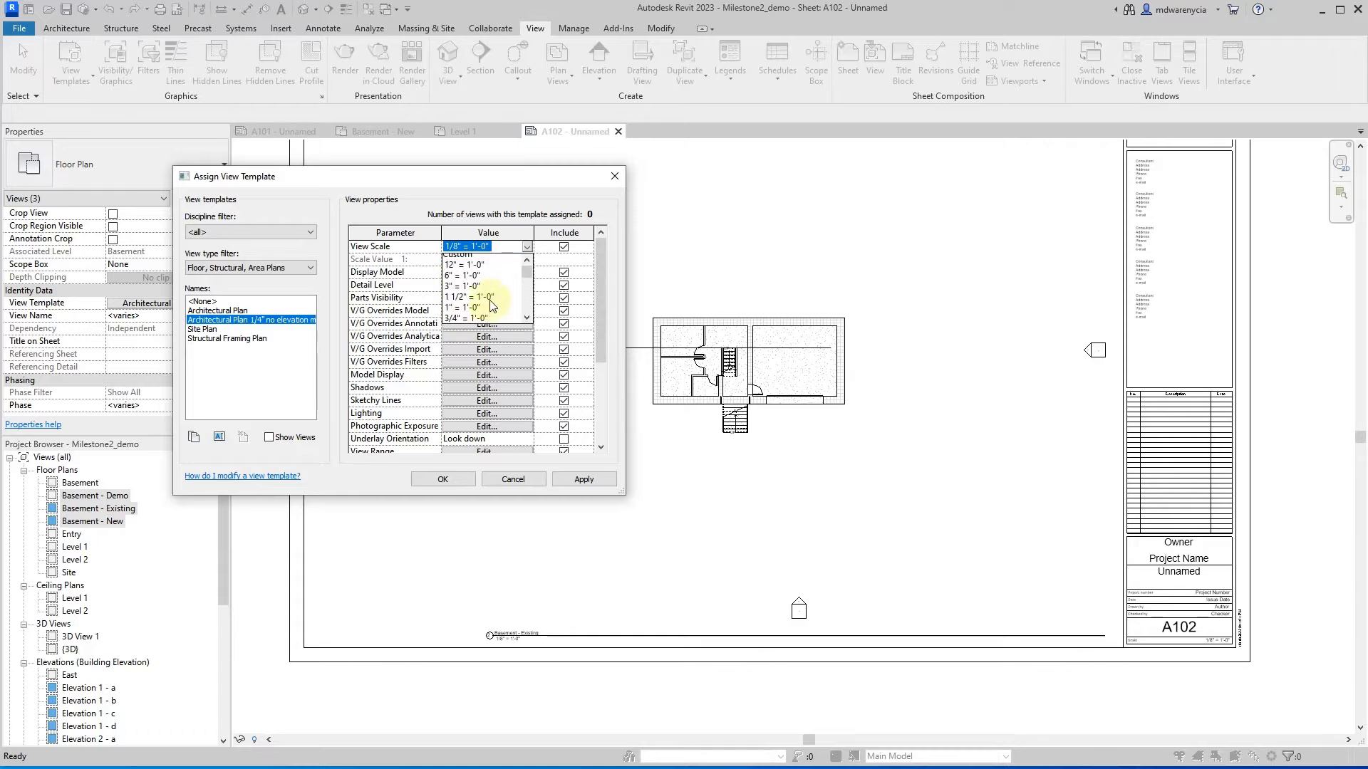
{"action": "scroll", "coordinate": [490, 305], "scroll_direction": "down", "scroll_amount": 2}
{"action": "left_click", "coordinate": [481, 292]}
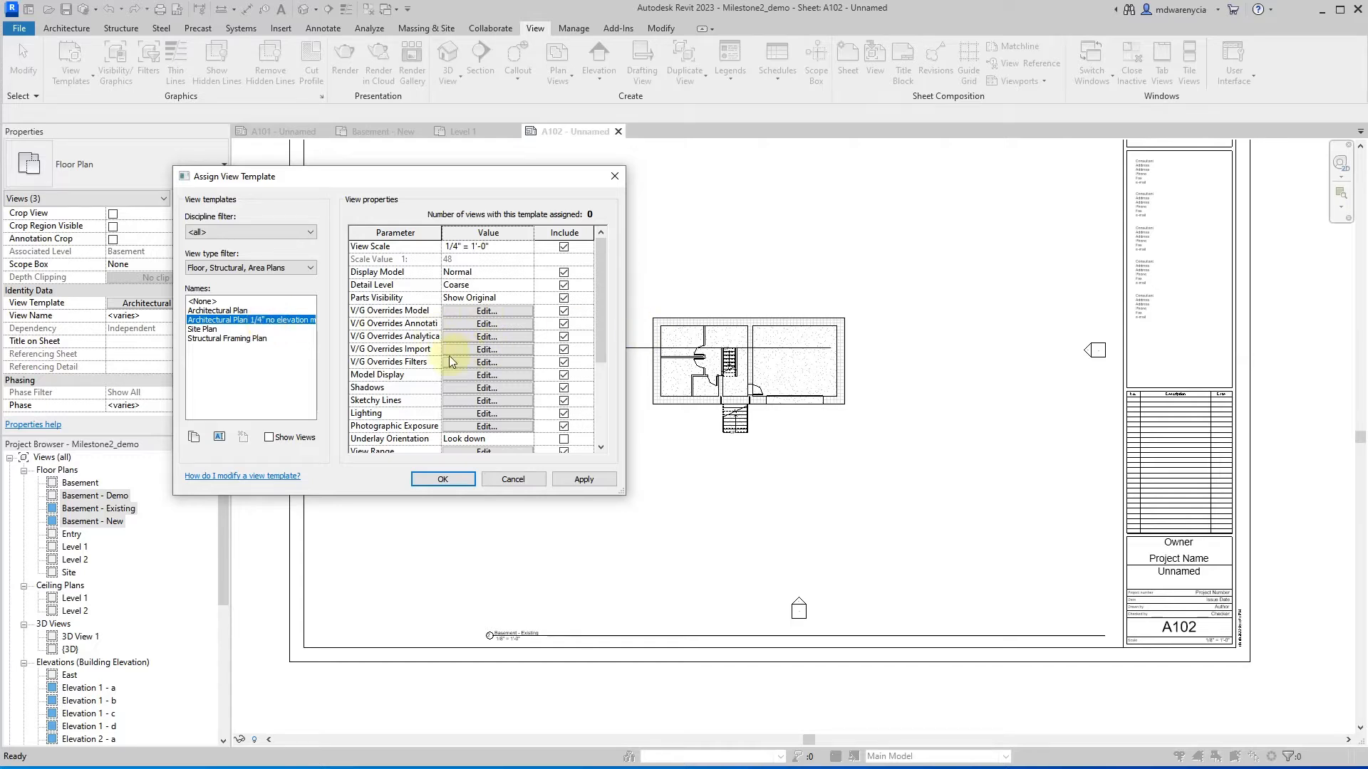
- Find the Elevations category in the new template's annotation overrides and turn off its visibility
{"action": "left_click", "coordinate": [486, 325]}
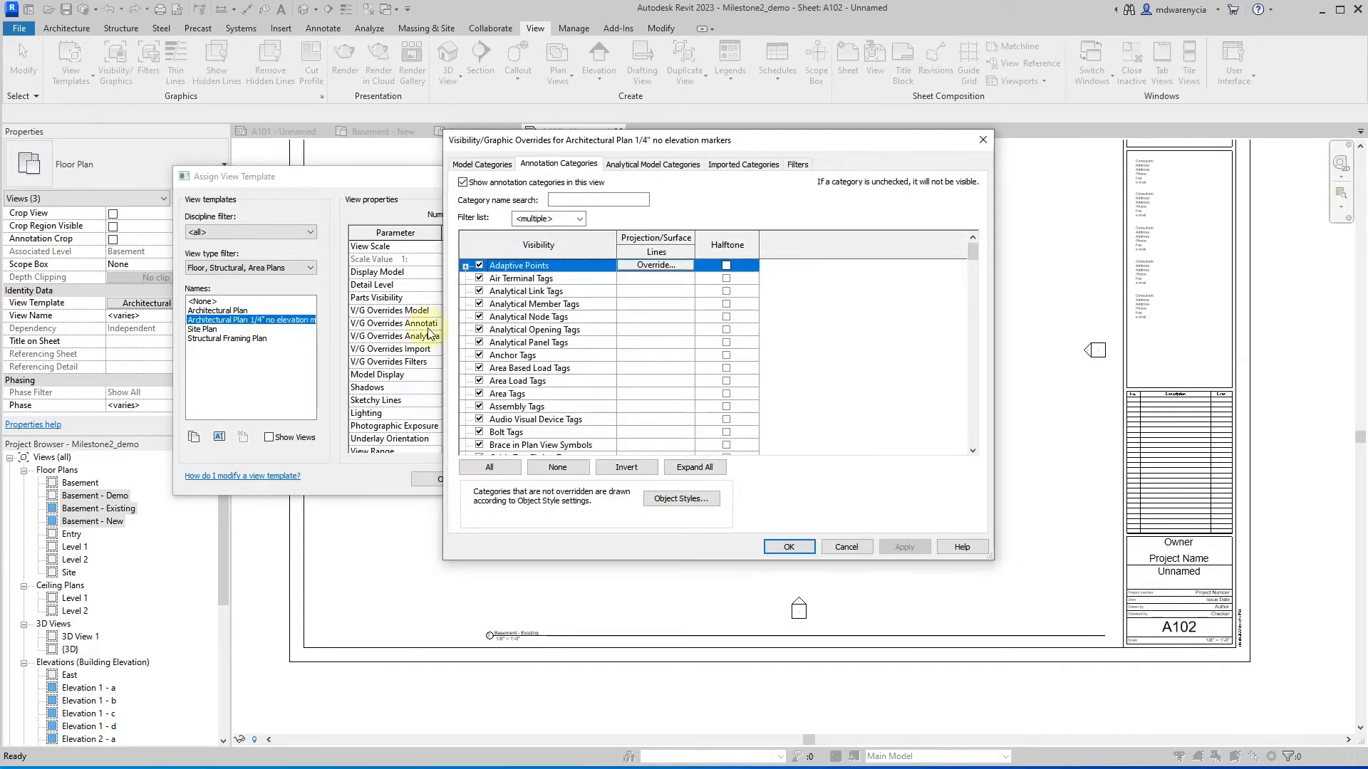
{"action": "left_click", "coordinate": [555, 197]}
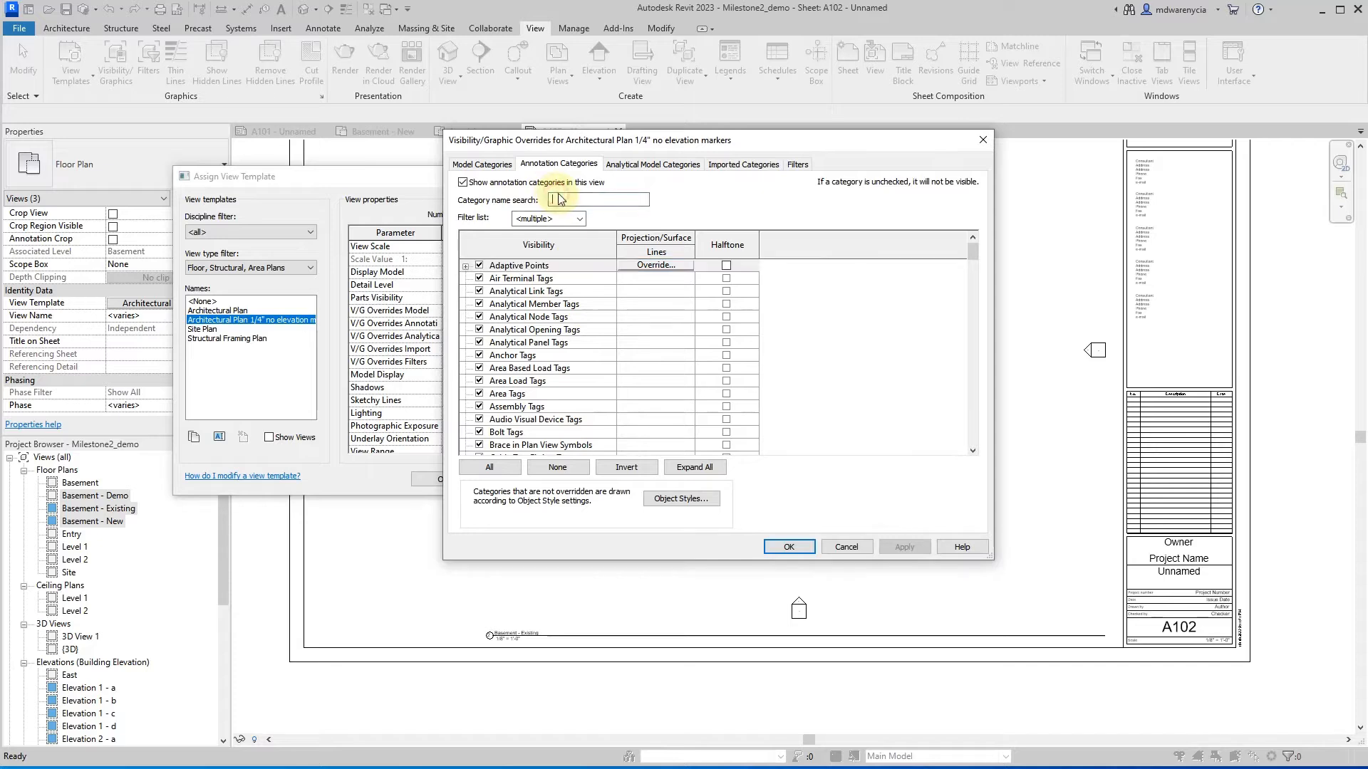
{"action": "type", "text": "Eve"}
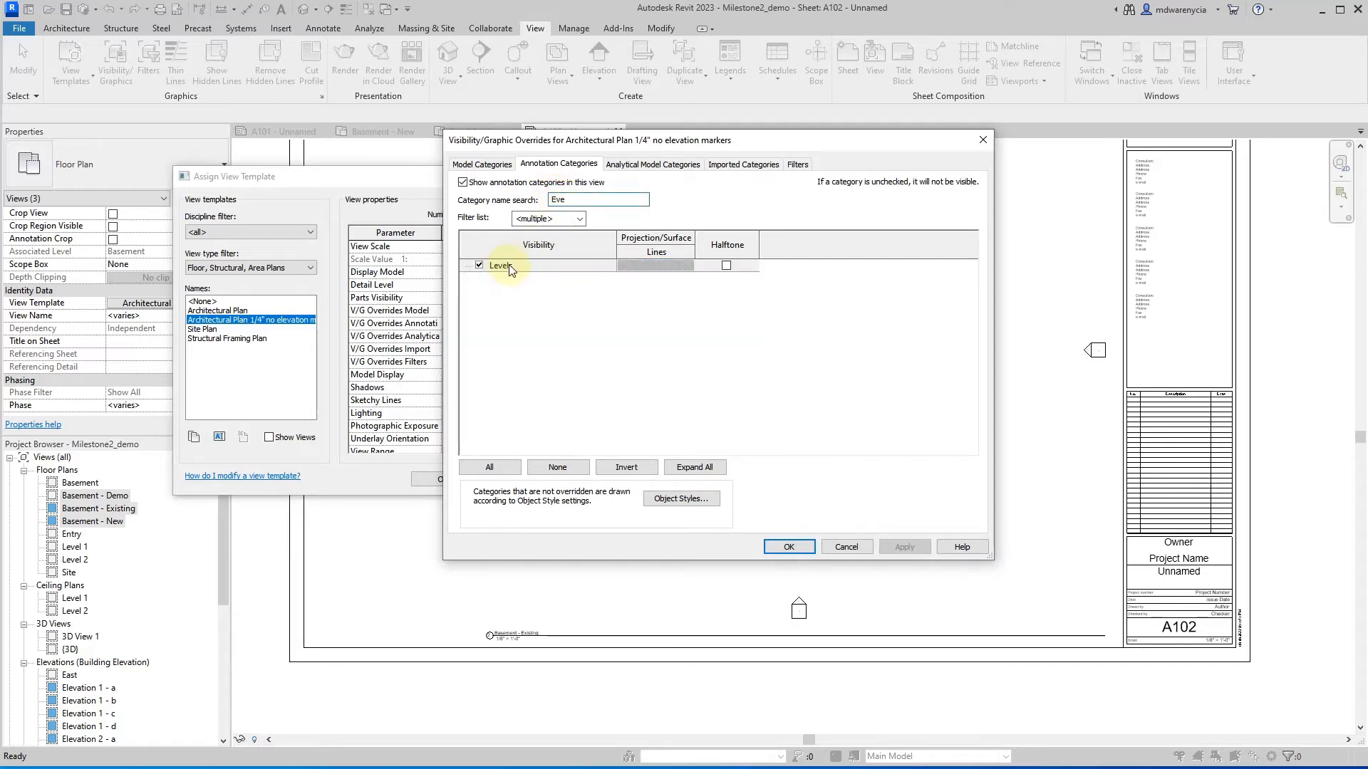
{"action": "key", "text": "BackSpace"}
{"action": "key", "text": "BackSpace"}
{"action": "key", "text": "BackSpace"}
{"action": "type", "text": "Elev"}
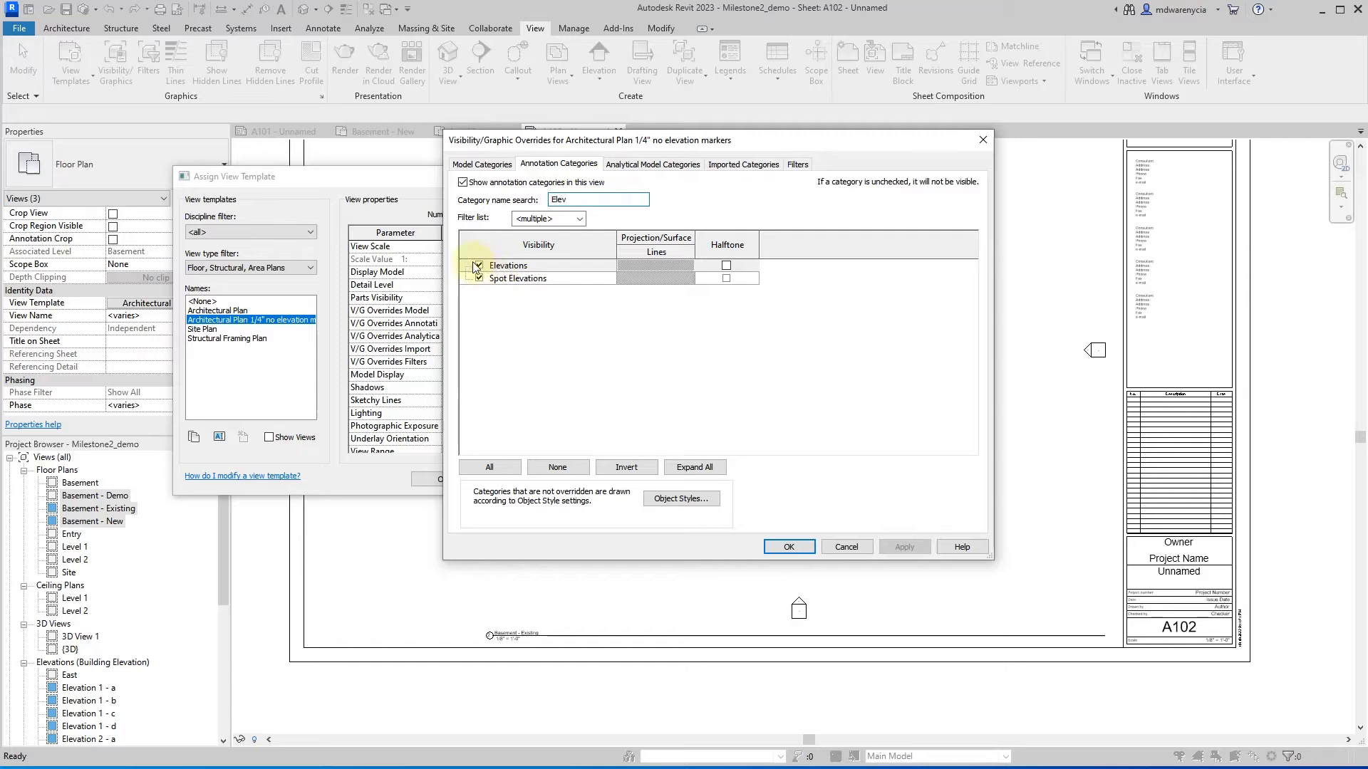
{"action": "left_click", "coordinate": [478, 265]}
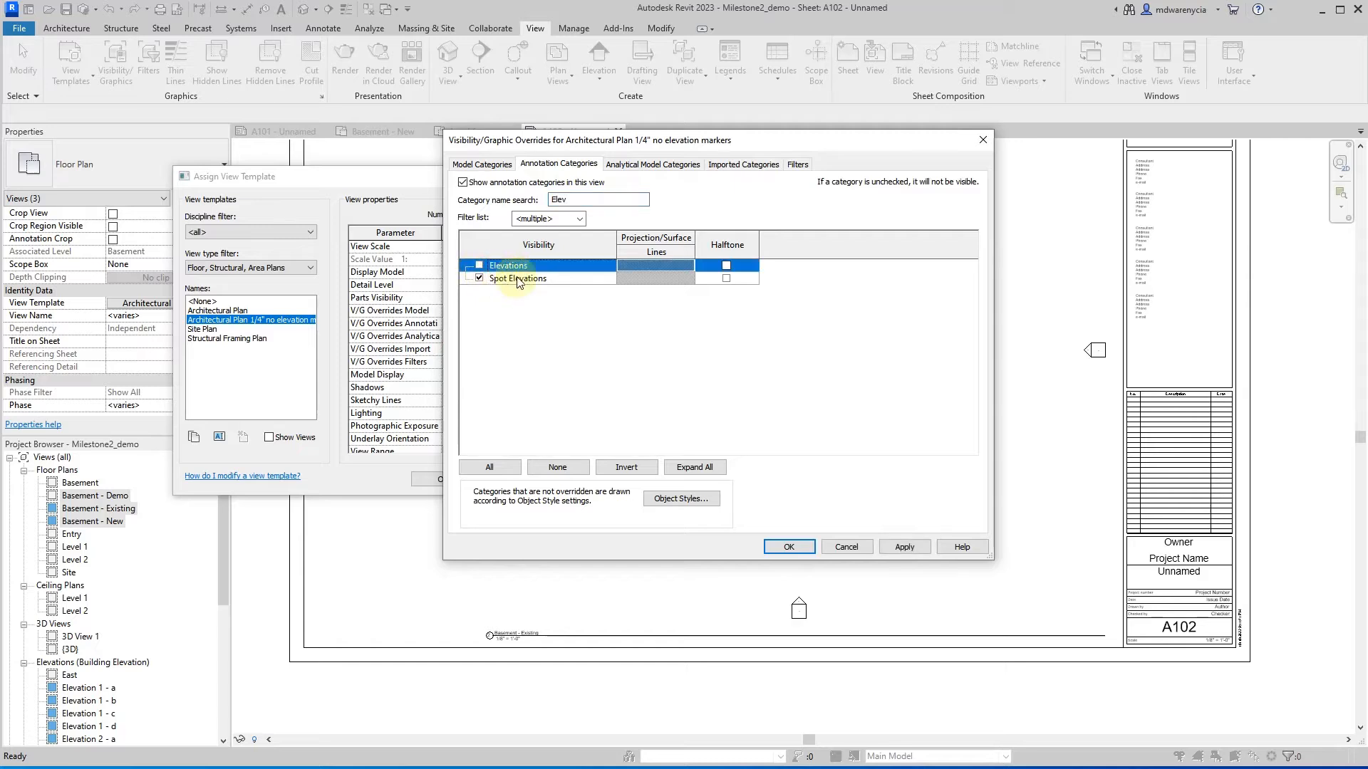
- Clear the category search and look through the template's full list of annotation categories, including the section and stair entries
{"action": "left_click", "coordinate": [595, 201]}
{"action": "key", "text": "BackSpace"}
{"action": "key", "text": "BackSpace"}
{"action": "key", "text": "BackSpace"}
{"action": "key", "text": "BackSpace"}
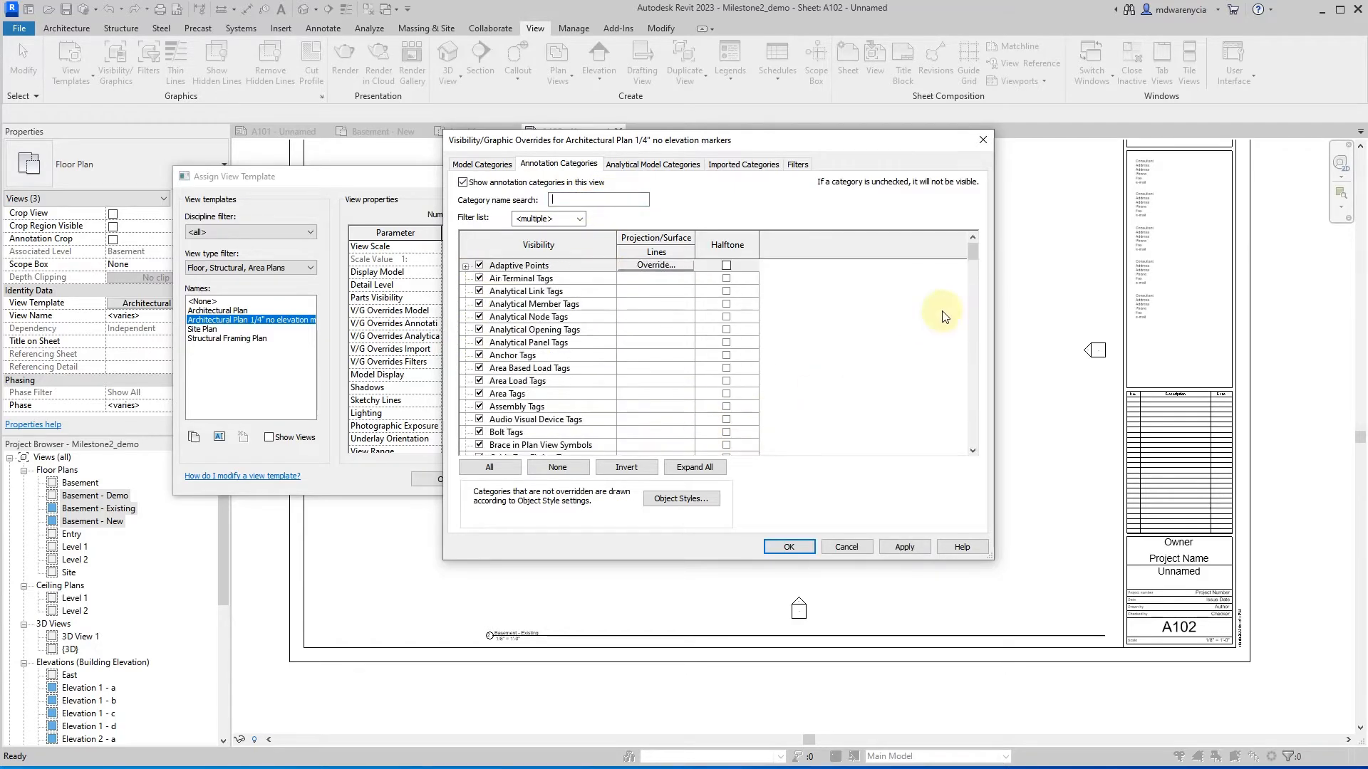
{"action": "scroll", "coordinate": [875, 349], "scroll_direction": "down", "scroll_amount": 5}
{"action": "scroll", "coordinate": [874, 349], "scroll_direction": "down", "scroll_amount": 15}
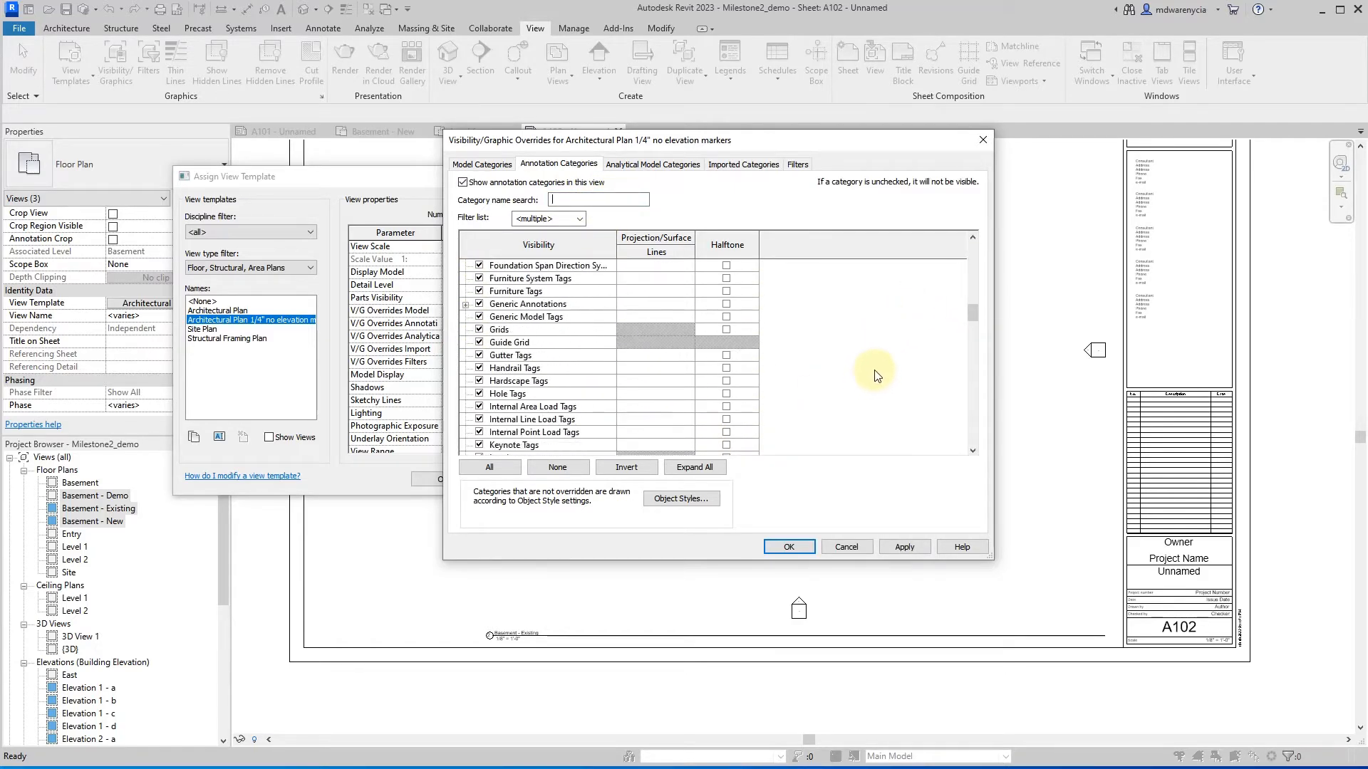
{"action": "scroll", "coordinate": [860, 388], "scroll_direction": "down", "scroll_amount": 15}
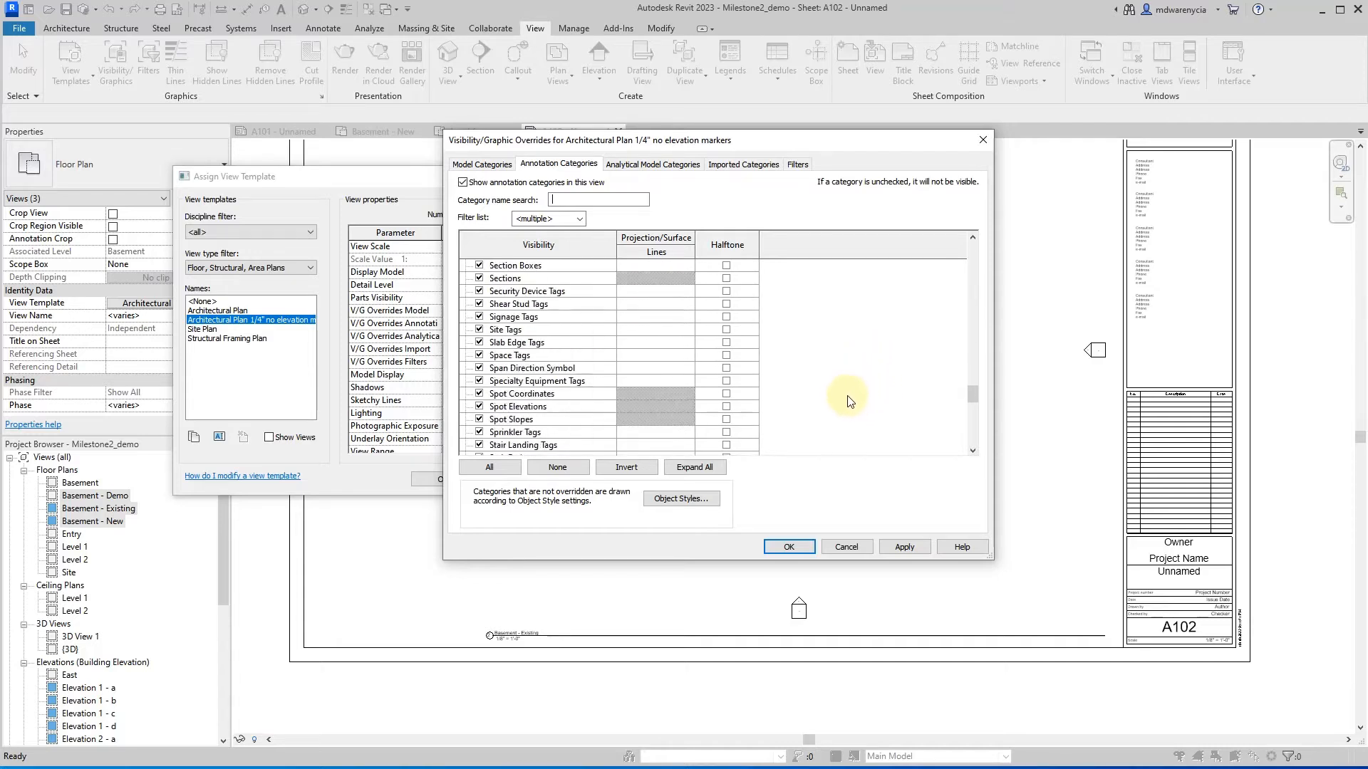
{"action": "scroll", "coordinate": [854, 447], "scroll_direction": "down", "scroll_amount": 4}
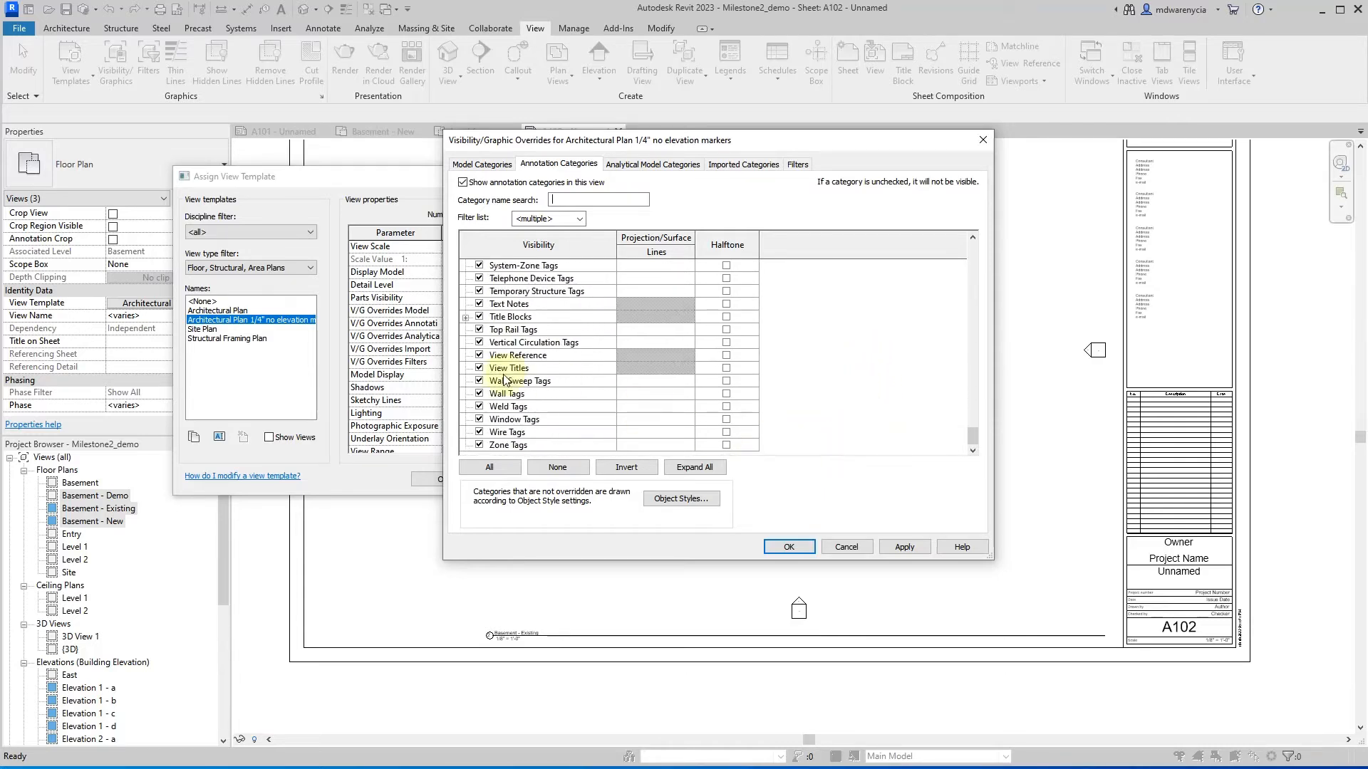
{"action": "scroll", "coordinate": [503, 380], "scroll_direction": "up", "scroll_amount": 8}
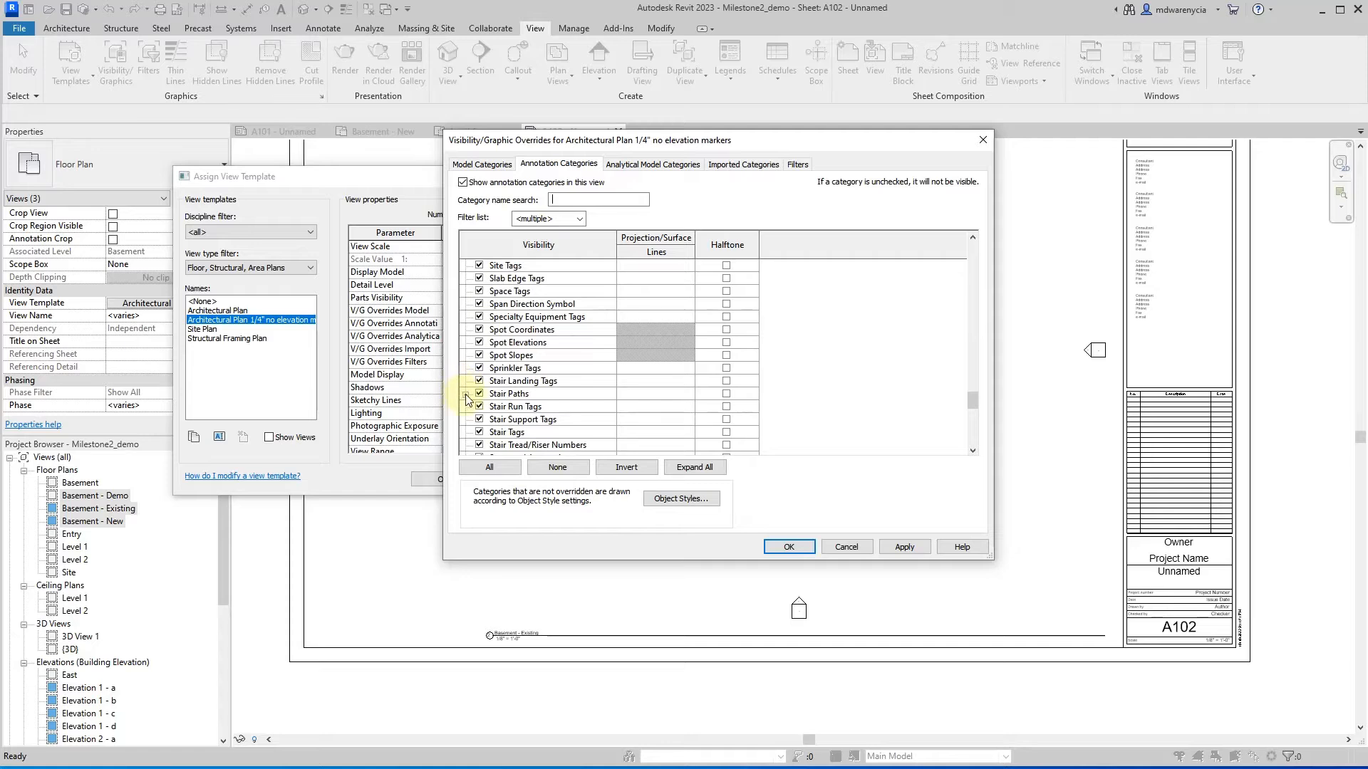
{"action": "left_click", "coordinate": [466, 381]}
{"action": "scroll", "coordinate": [461, 370], "scroll_direction": "up", "scroll_amount": 3}
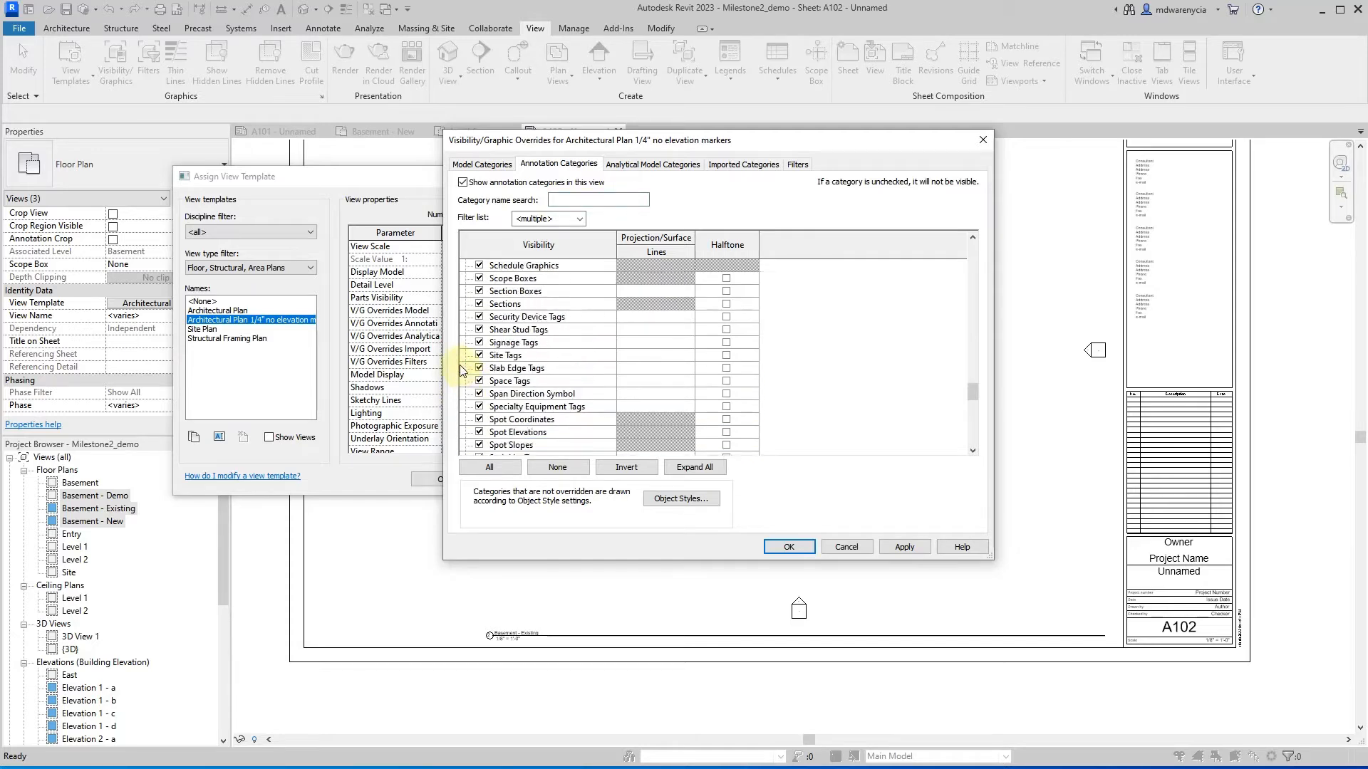
{"action": "scroll", "coordinate": [461, 371], "scroll_direction": "up", "scroll_amount": 6}
{"action": "scroll", "coordinate": [483, 375], "scroll_direction": "up", "scroll_amount": 5}
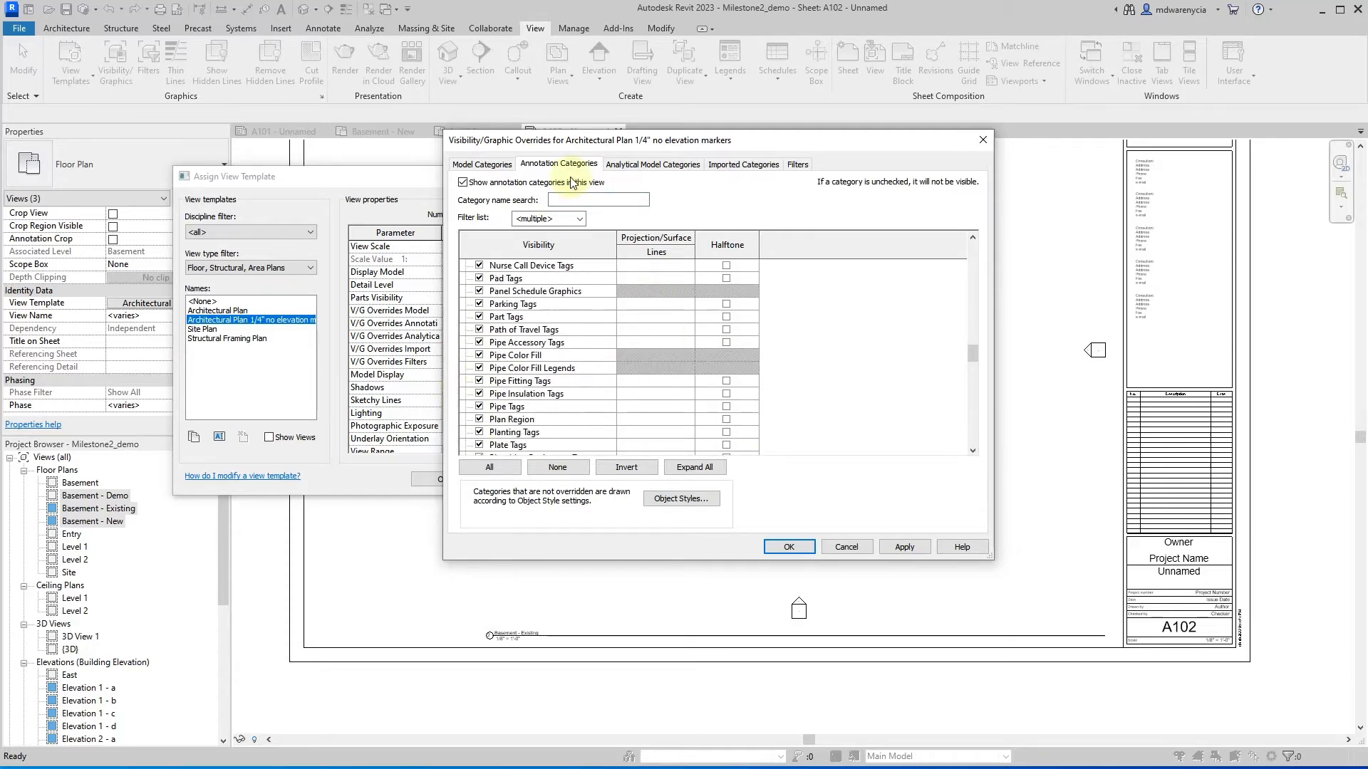
- Accept the visibility overrides and assign the new 1/4" template without elevation markers to the three selected basement plans
{"action": "left_click", "coordinate": [784, 548]}
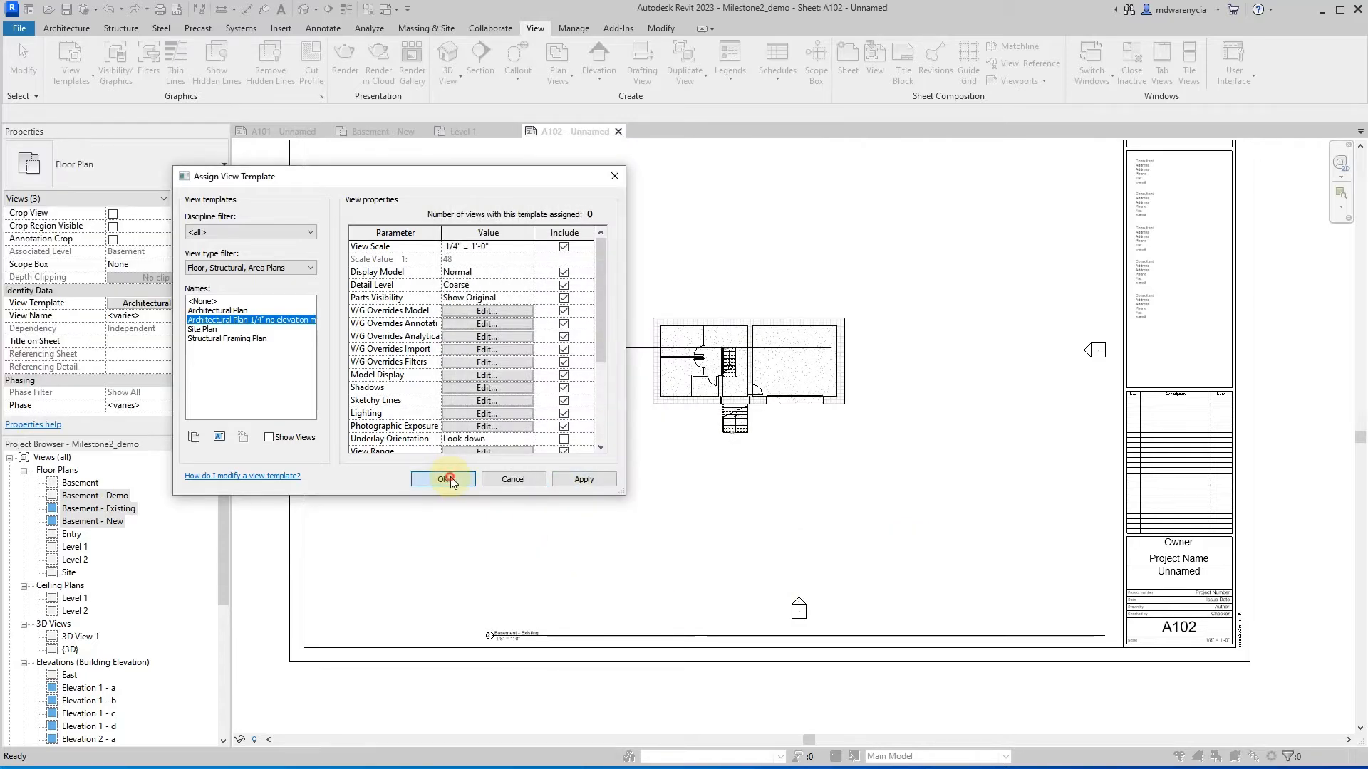
{"action": "left_click", "coordinate": [444, 479]}
{"action": "scroll", "coordinate": [636, 457], "scroll_direction": "down", "scroll_amount": 5}
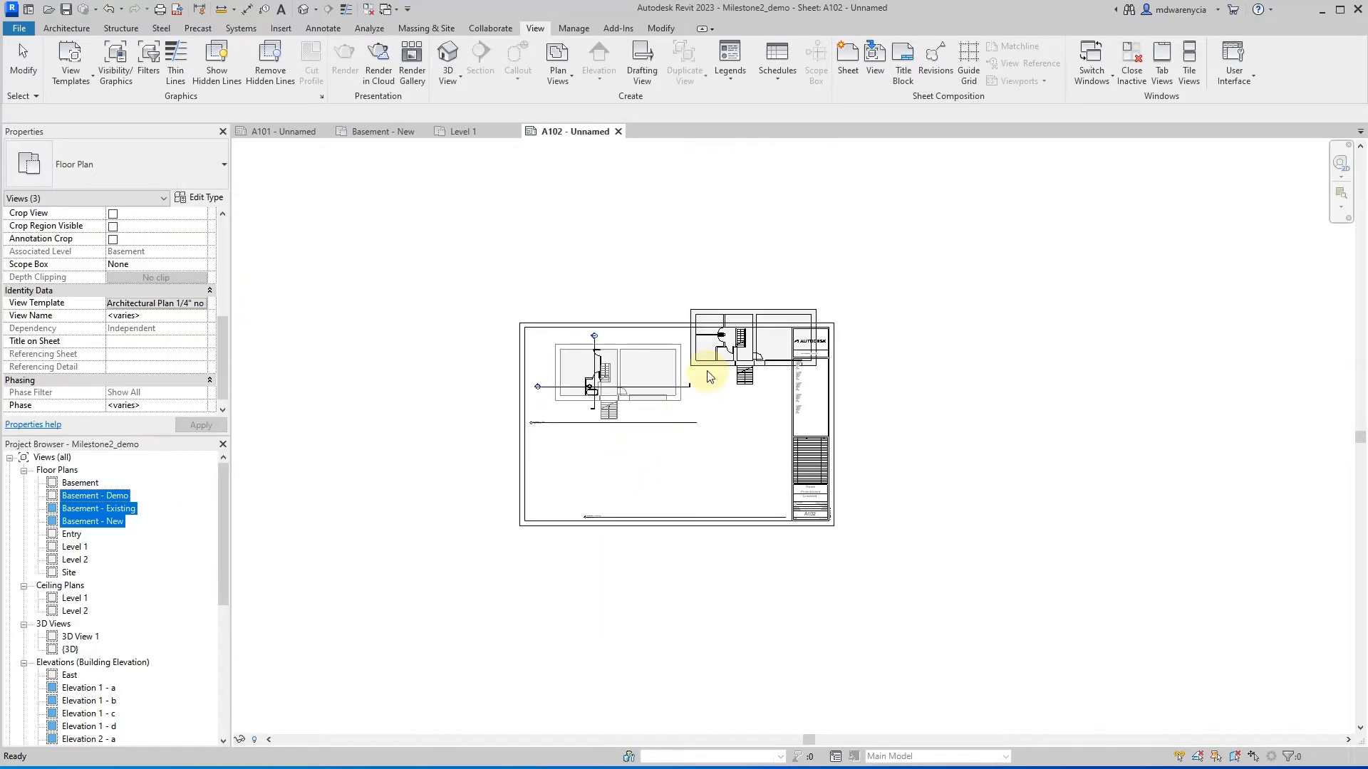
{"action": "scroll", "coordinate": [707, 377], "scroll_direction": "up", "scroll_amount": 3}
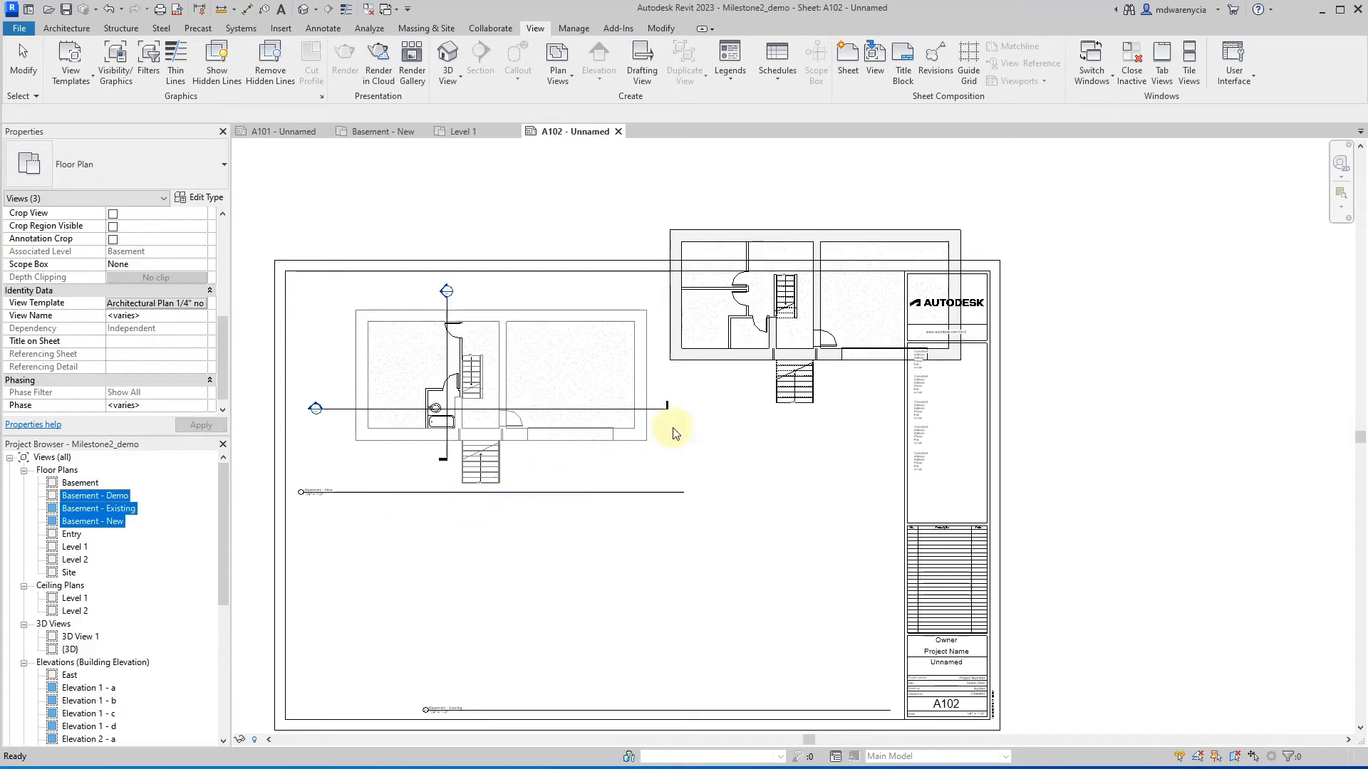
- Move the Basement - Existing viewport fully onto sheet A102, below and to the right of the Basement - New plan
{"action": "left_click", "coordinate": [800, 510]}
{"action": "scroll", "coordinate": [697, 520], "scroll_direction": "down", "scroll_amount": 3}
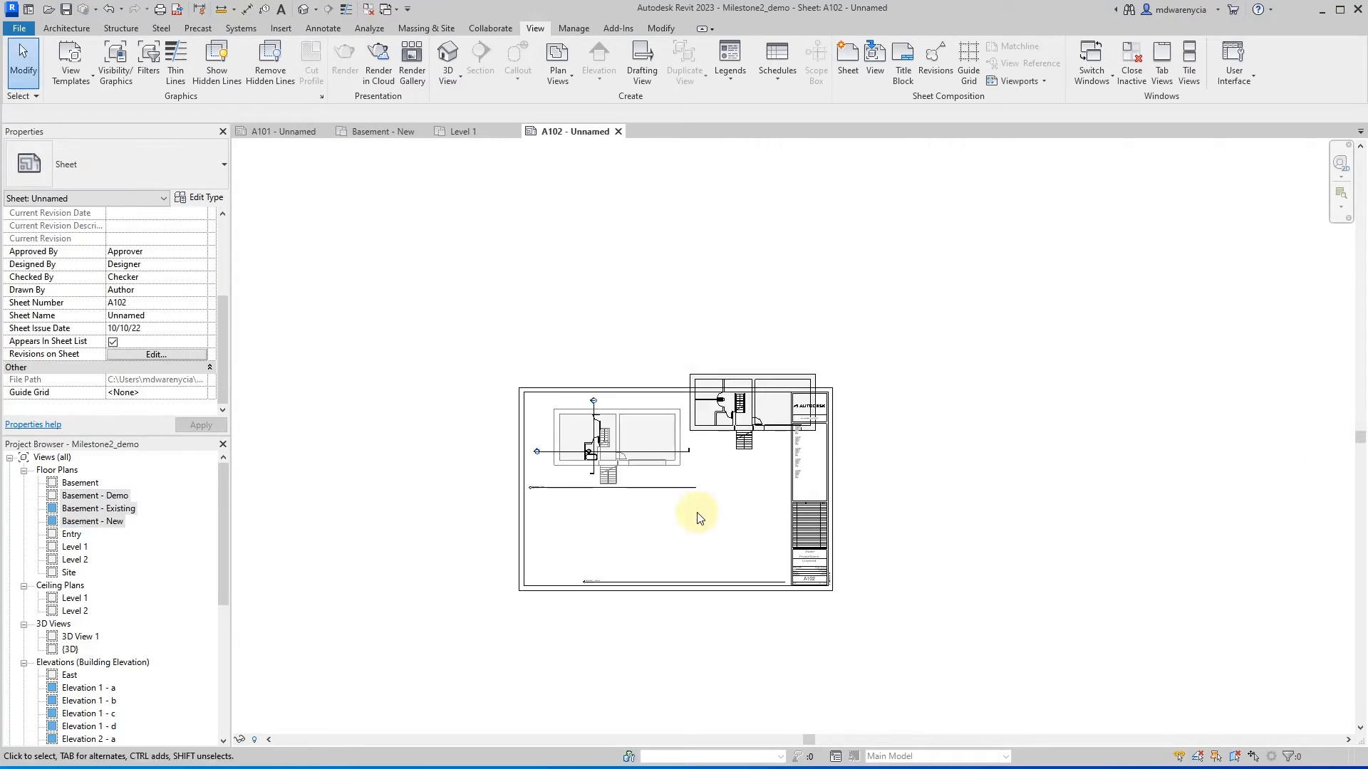
{"action": "scroll", "coordinate": [697, 518], "scroll_direction": "up", "scroll_amount": 1}
{"action": "left_click", "coordinate": [665, 563]}
{"action": "scroll", "coordinate": [693, 528], "scroll_direction": "down", "scroll_amount": 1}
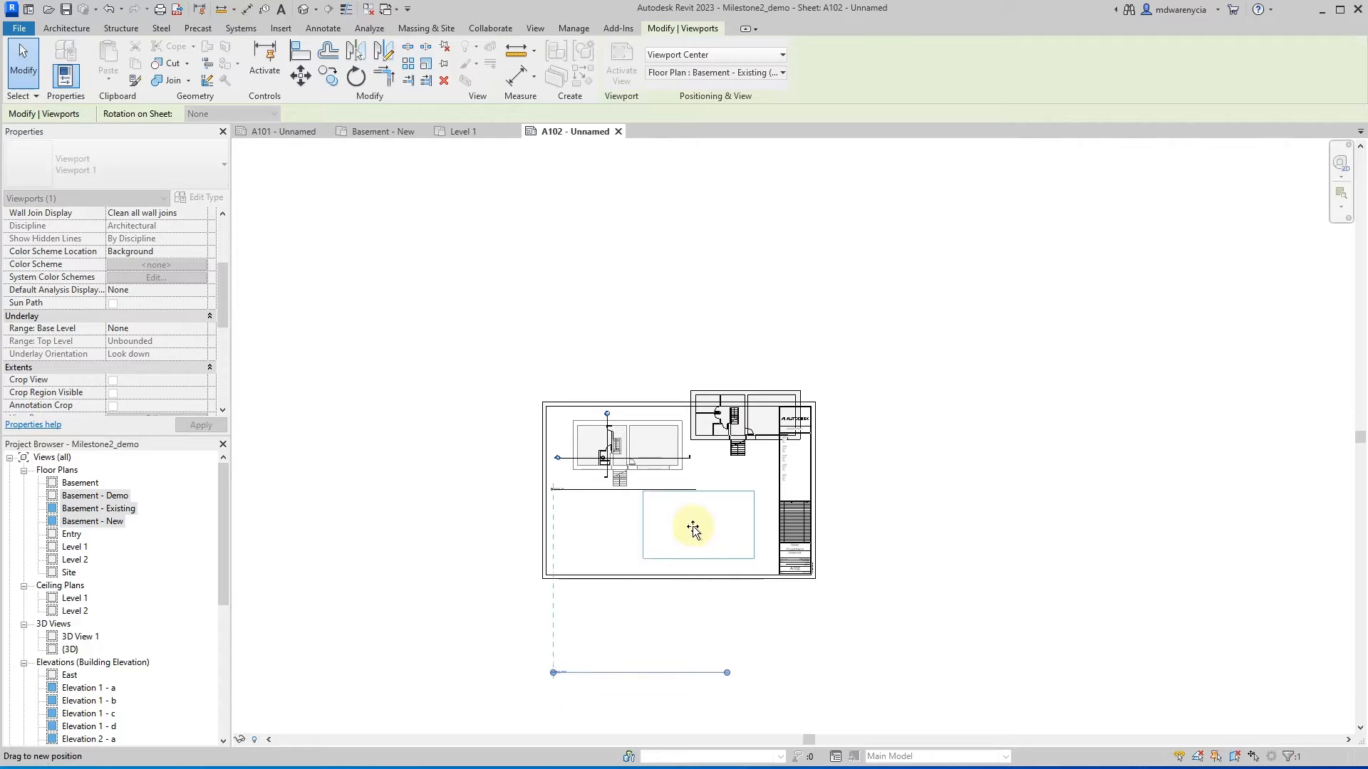
{"action": "left_click_drag", "start_coordinate": [693, 530], "coordinate": [700, 538]}
{"action": "left_click", "coordinate": [610, 473]}
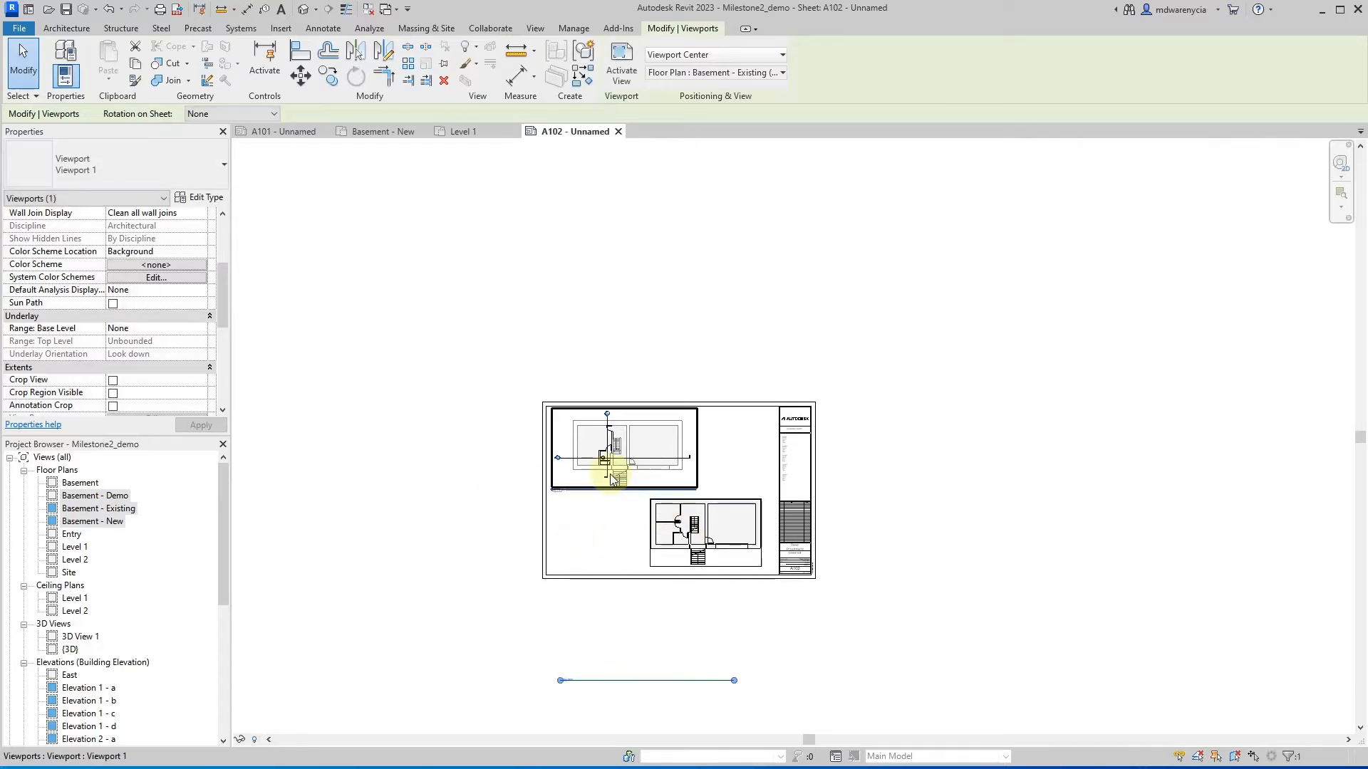
{"action": "key", "text": "Escape"}
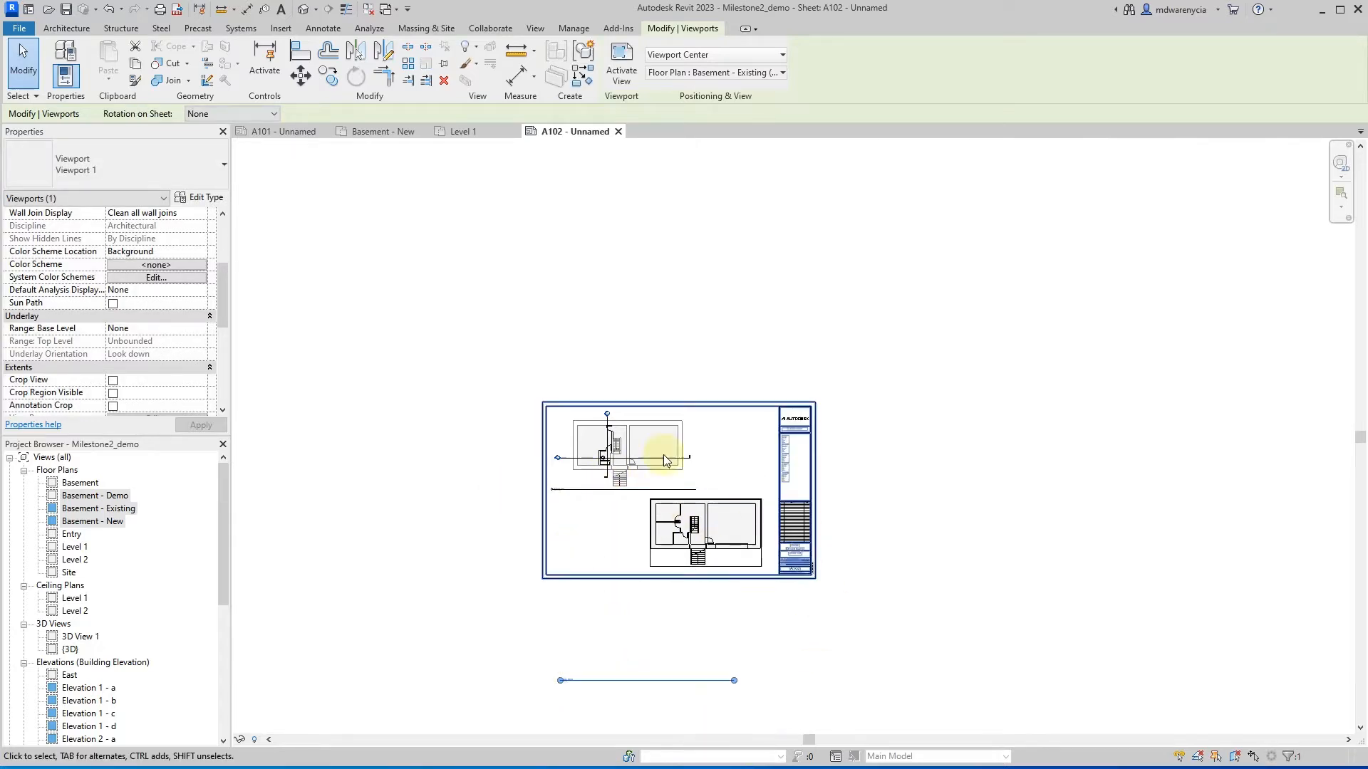
- Reposition the Basement - Existing viewport slightly closer to the title block, keeping it within the sheet border
{"action": "scroll", "coordinate": [656, 460], "scroll_direction": "up", "scroll_amount": 2}
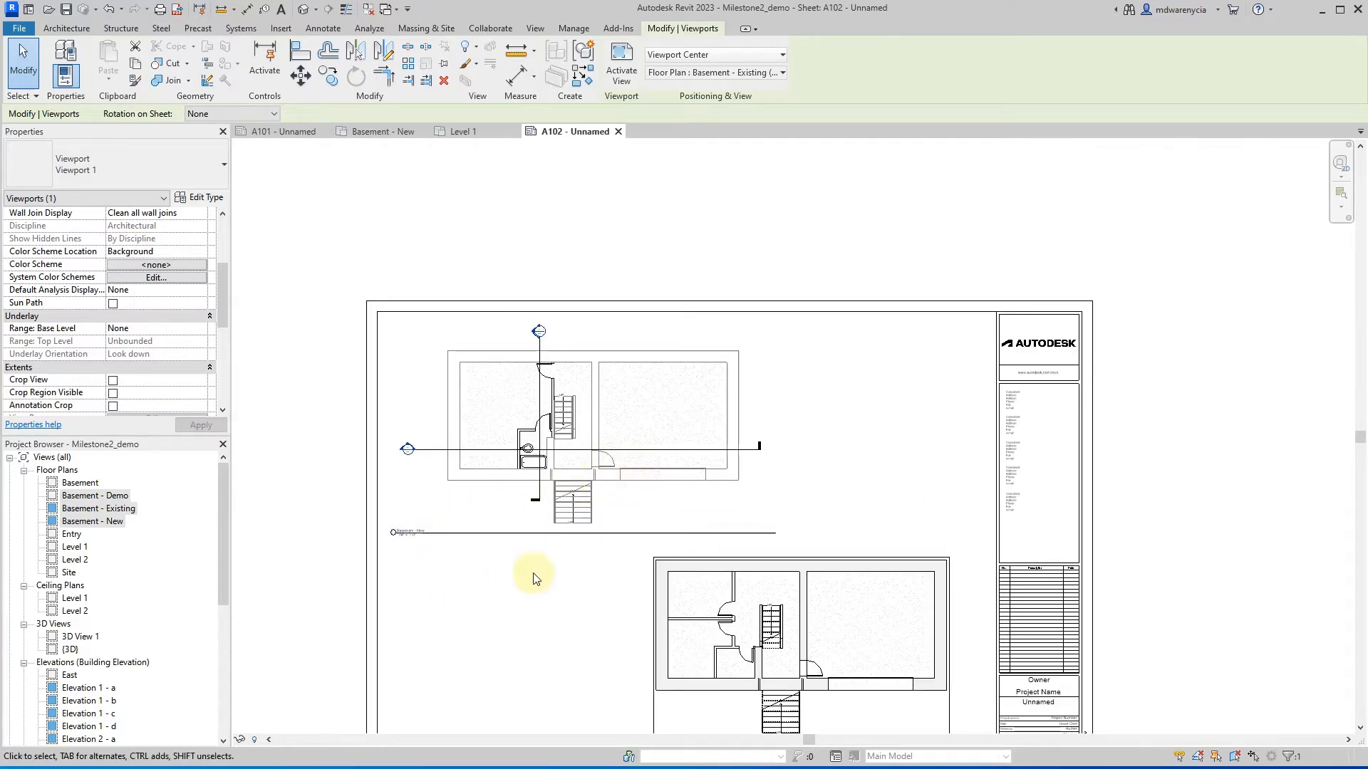
{"action": "scroll", "coordinate": [524, 552], "scroll_direction": "up", "scroll_amount": 1}
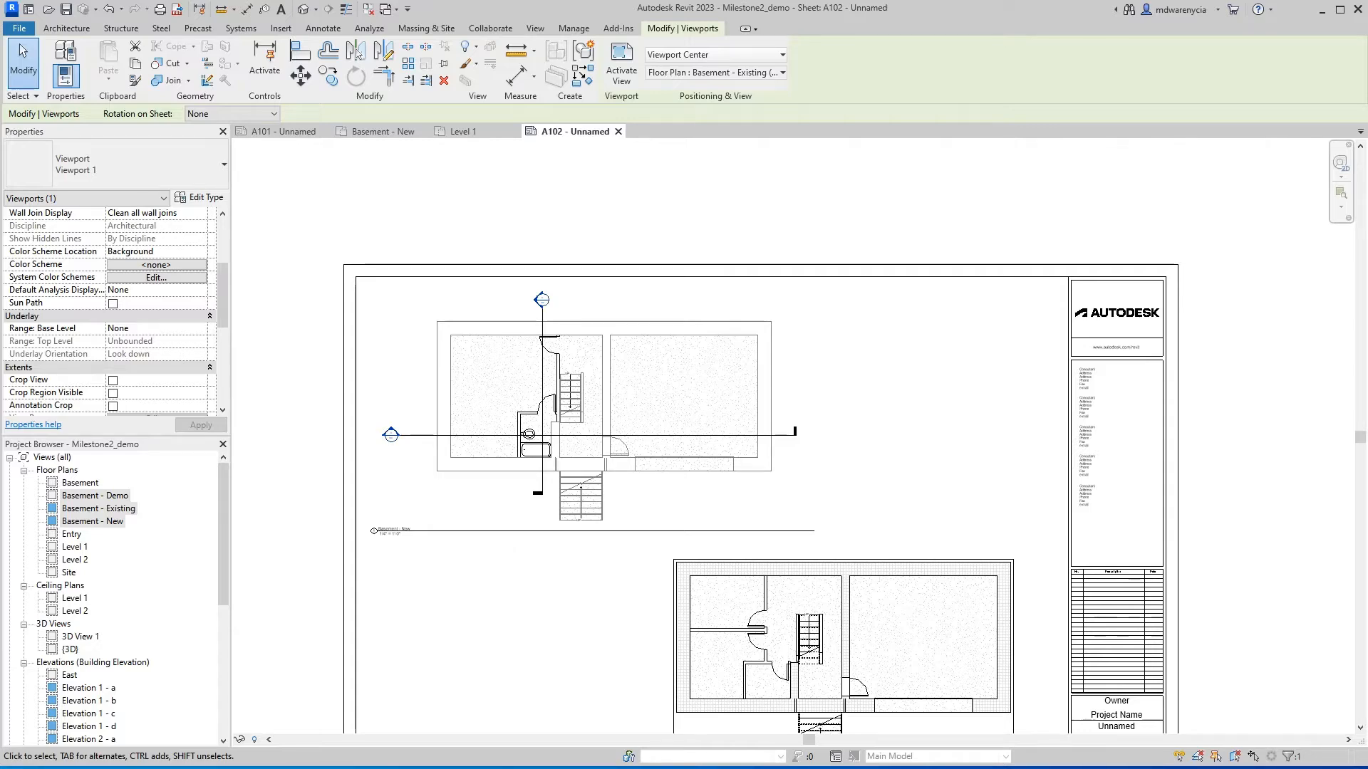
{"action": "scroll", "coordinate": [513, 558], "scroll_direction": "up", "scroll_amount": 2}
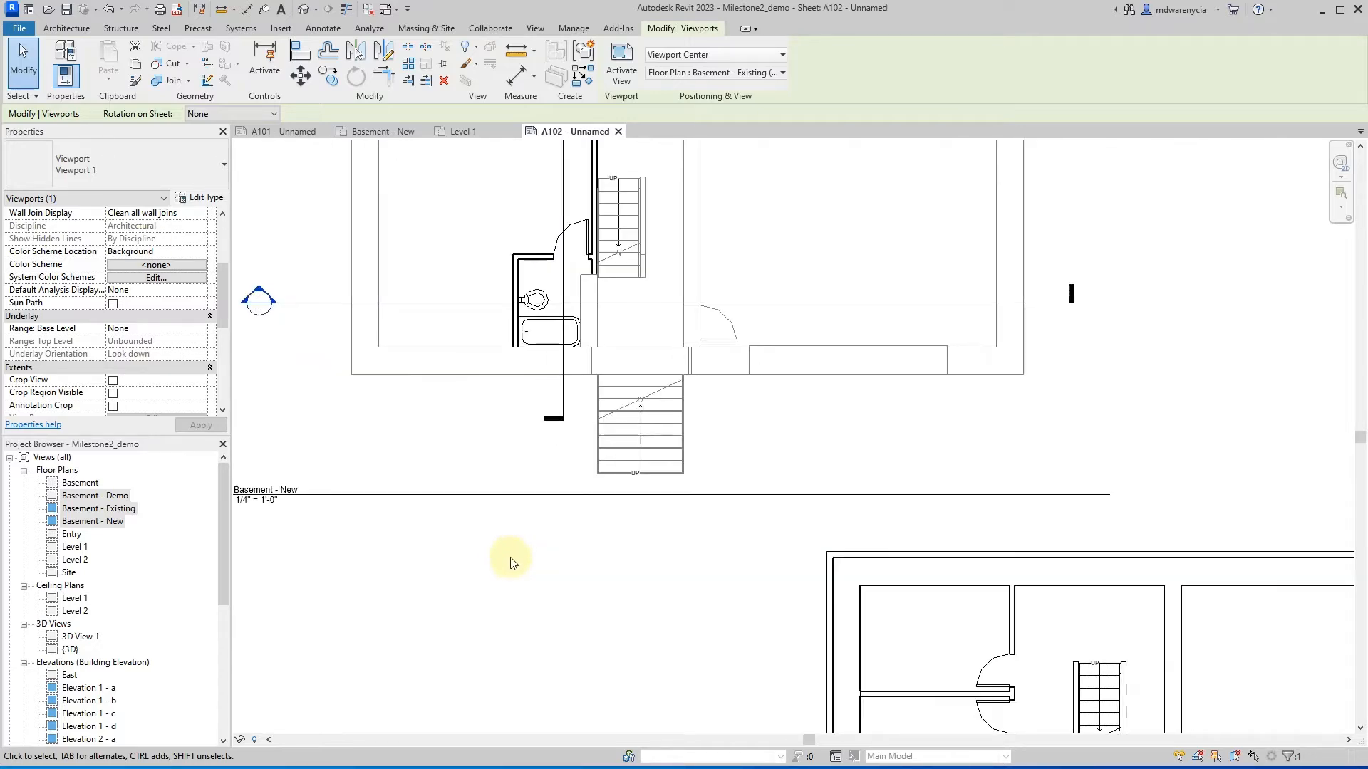
{"action": "scroll", "coordinate": [584, 563], "scroll_direction": "down", "scroll_amount": 2}
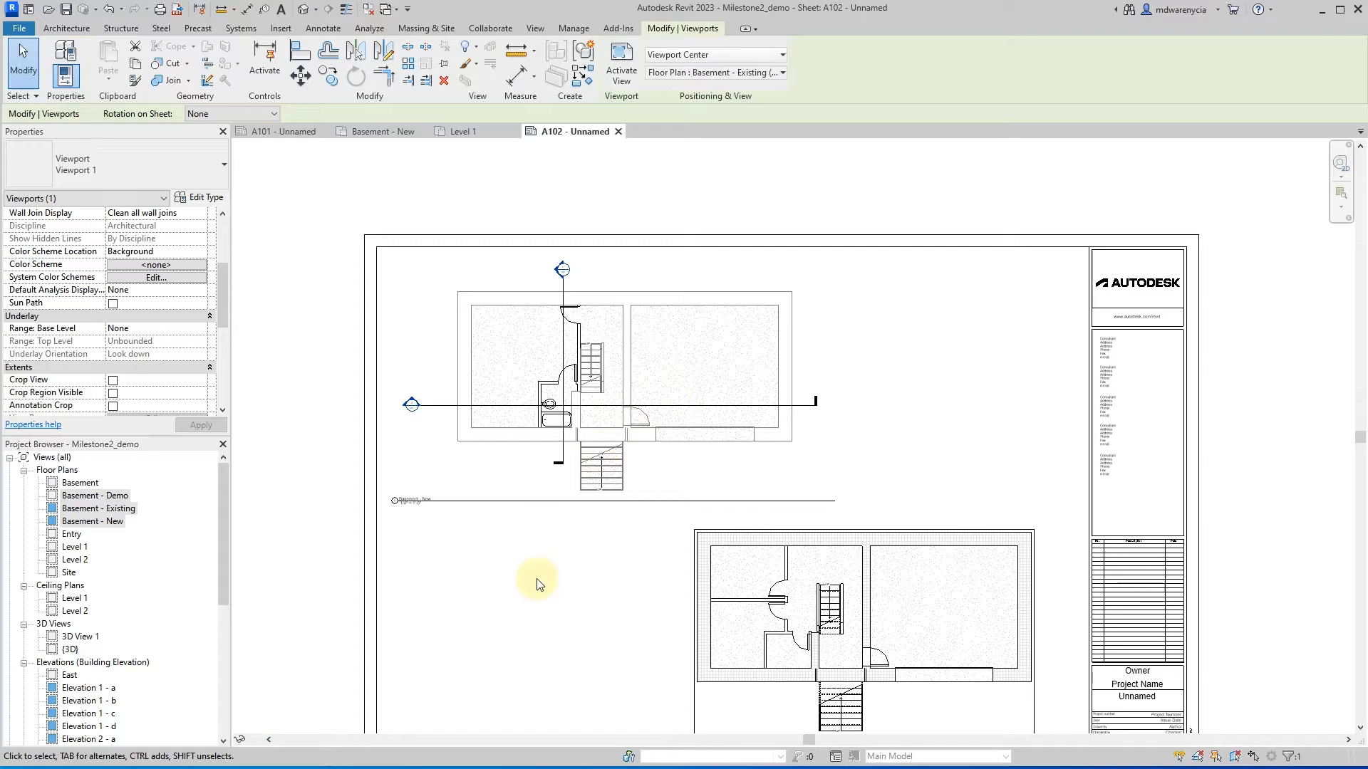
{"action": "left_click", "coordinate": [326, 502]}
{"action": "scroll", "coordinate": [489, 366], "scroll_direction": "down", "scroll_amount": 1}
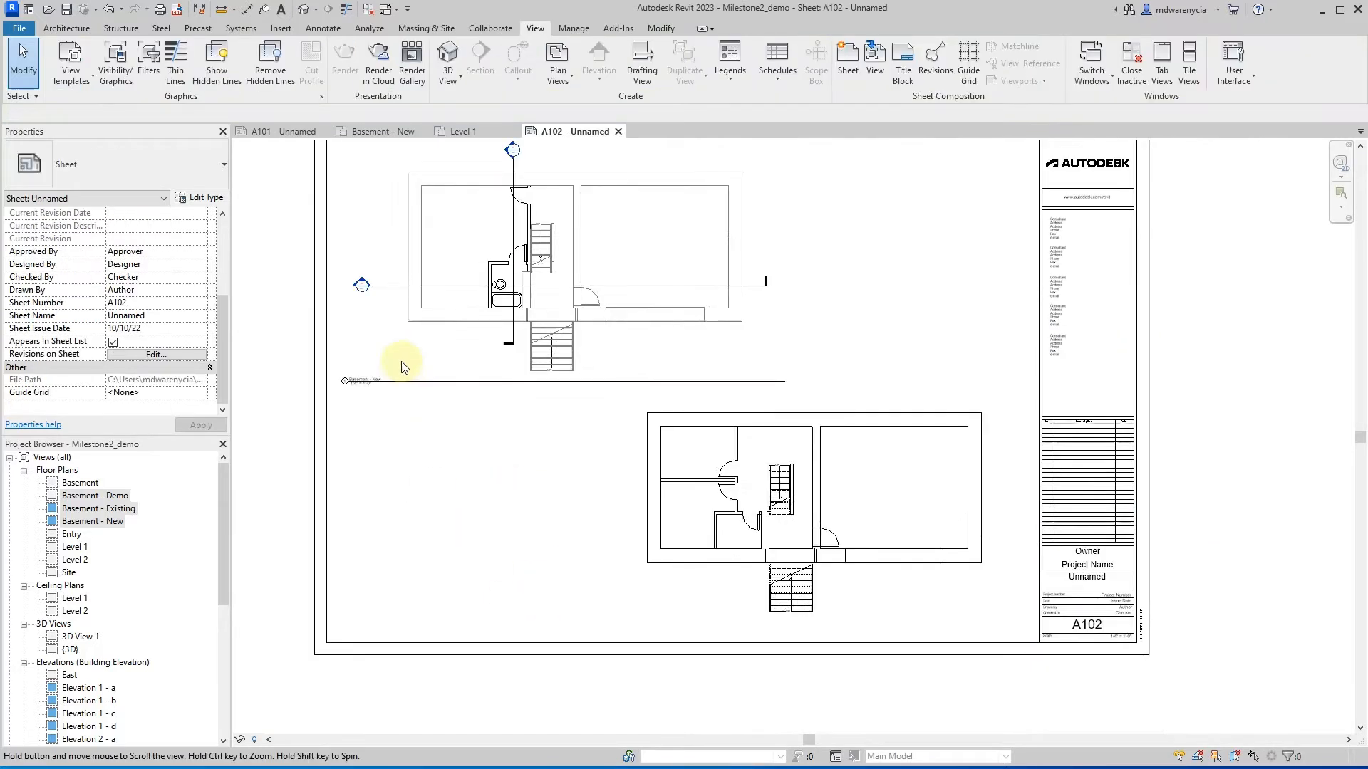
{"action": "scroll", "coordinate": [559, 437], "scroll_direction": "up", "scroll_amount": 1}
{"action": "left_click", "coordinate": [627, 427]}
{"action": "scroll", "coordinate": [625, 439], "scroll_direction": "down", "scroll_amount": 3}
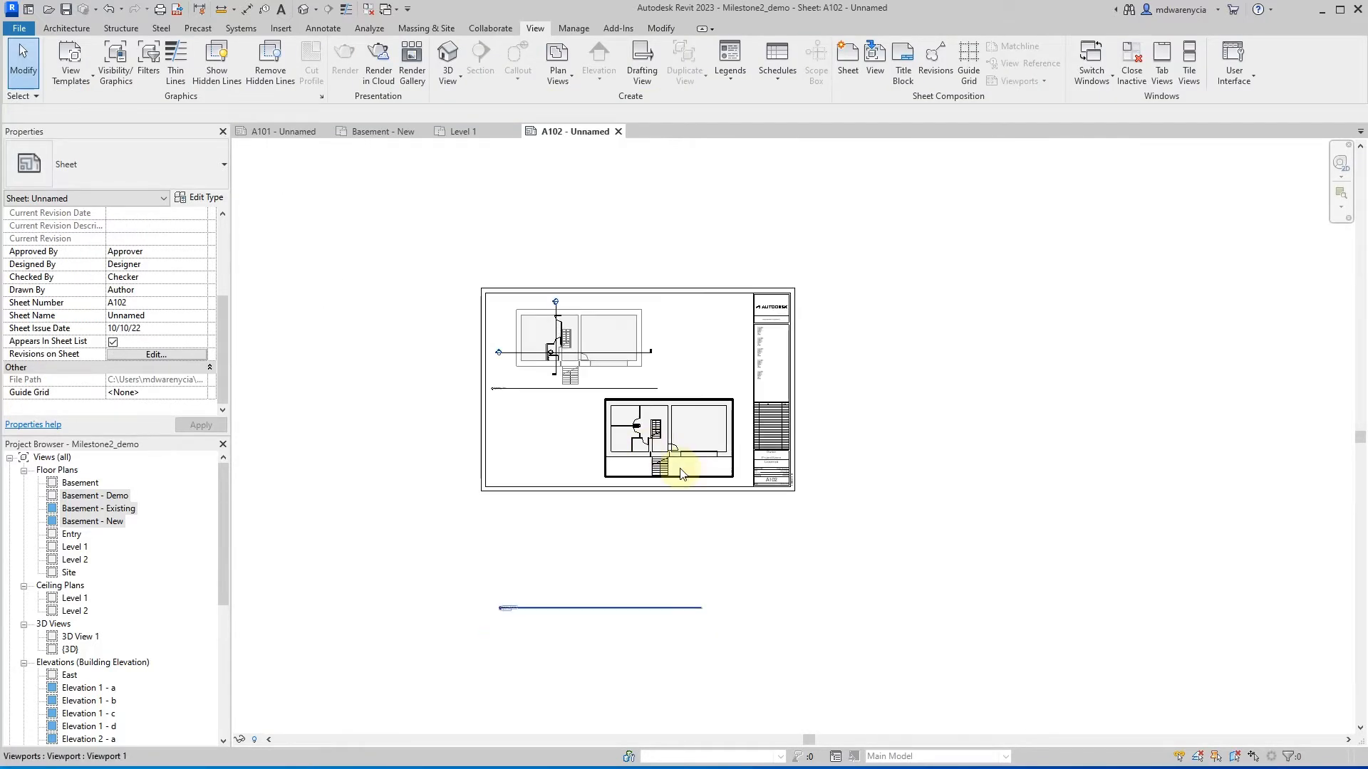
{"action": "left_click_drag", "start_coordinate": [656, 451], "coordinate": [885, 495]}
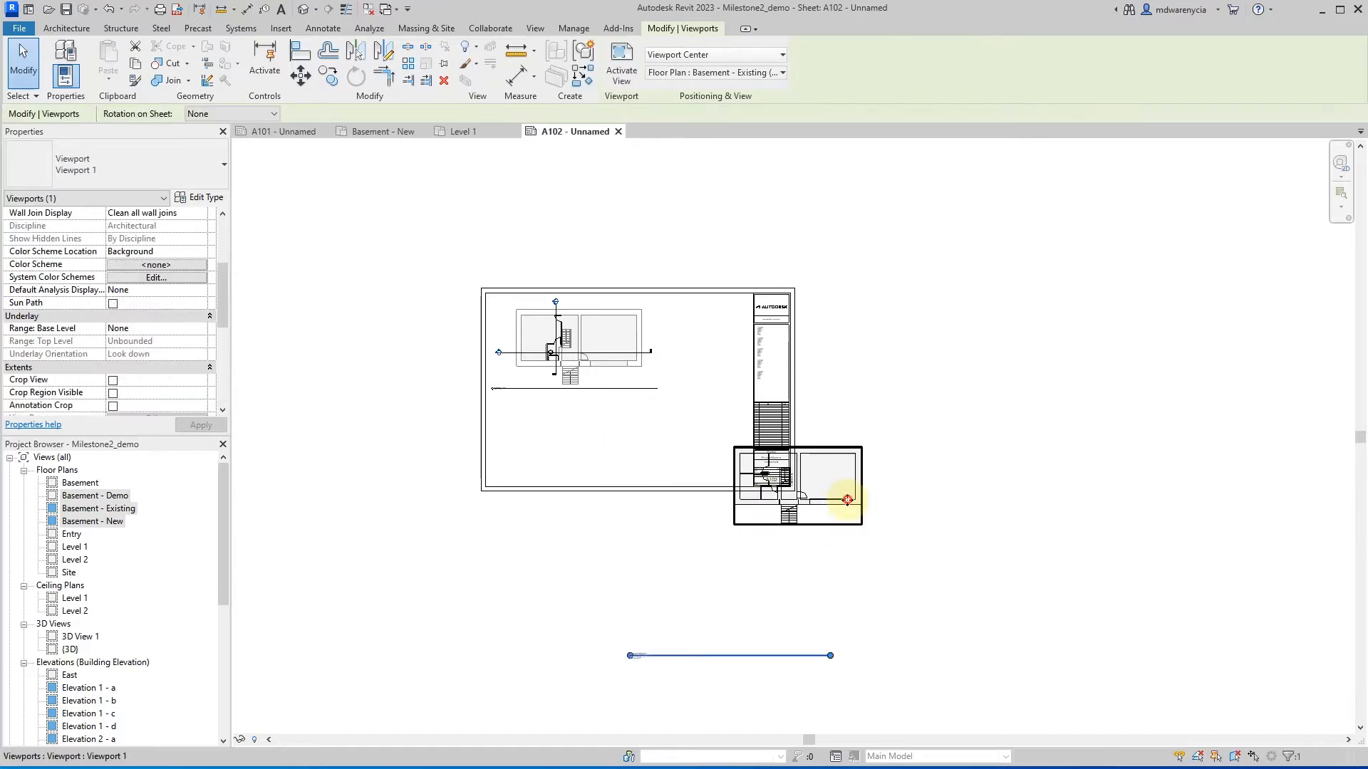
{"action": "left_click_drag", "start_coordinate": [935, 394], "coordinate": [727, 449]}
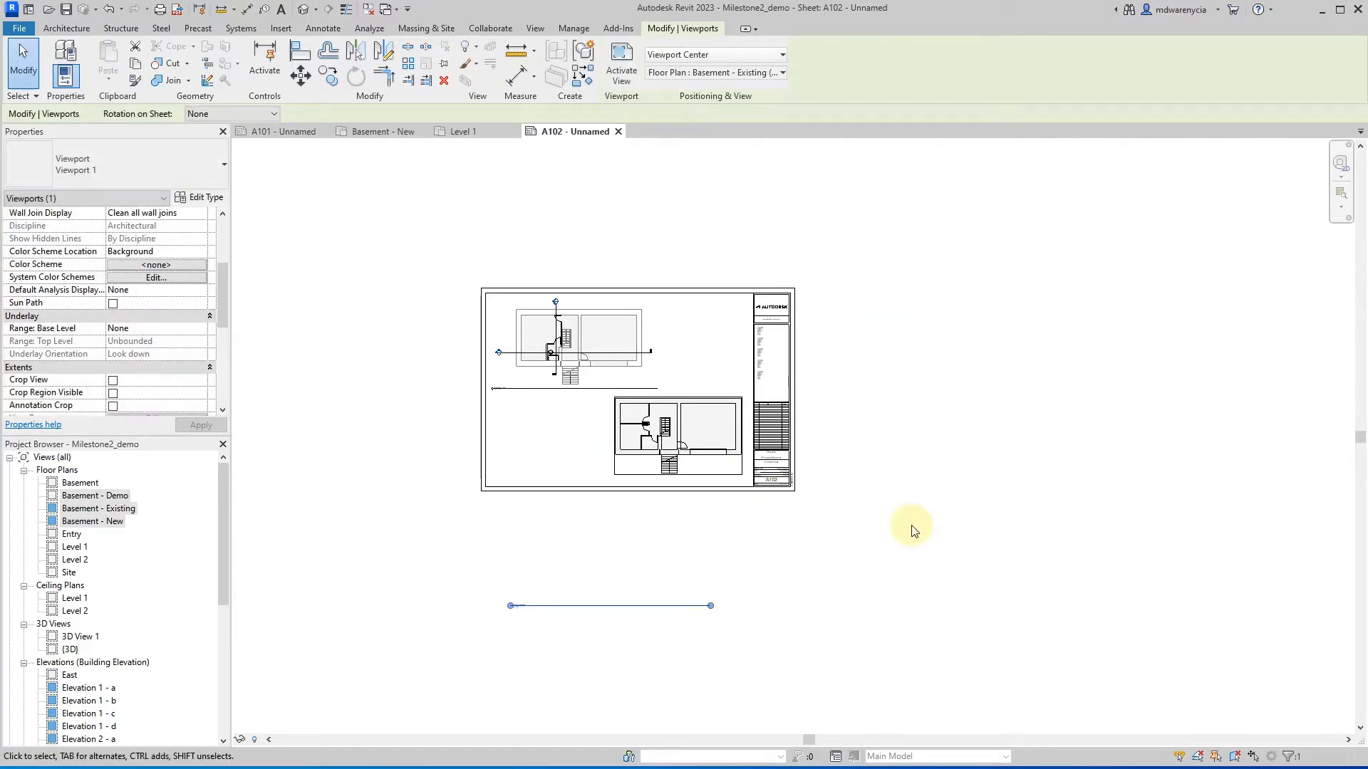
{"action": "left_click", "coordinate": [977, 461]}
- Place the Basement - Existing view title directly beneath its plan and shorten the title line to match the plan's width
{"action": "scroll", "coordinate": [581, 611], "scroll_direction": "up", "scroll_amount": 2}
{"action": "left_click", "coordinate": [568, 603]}
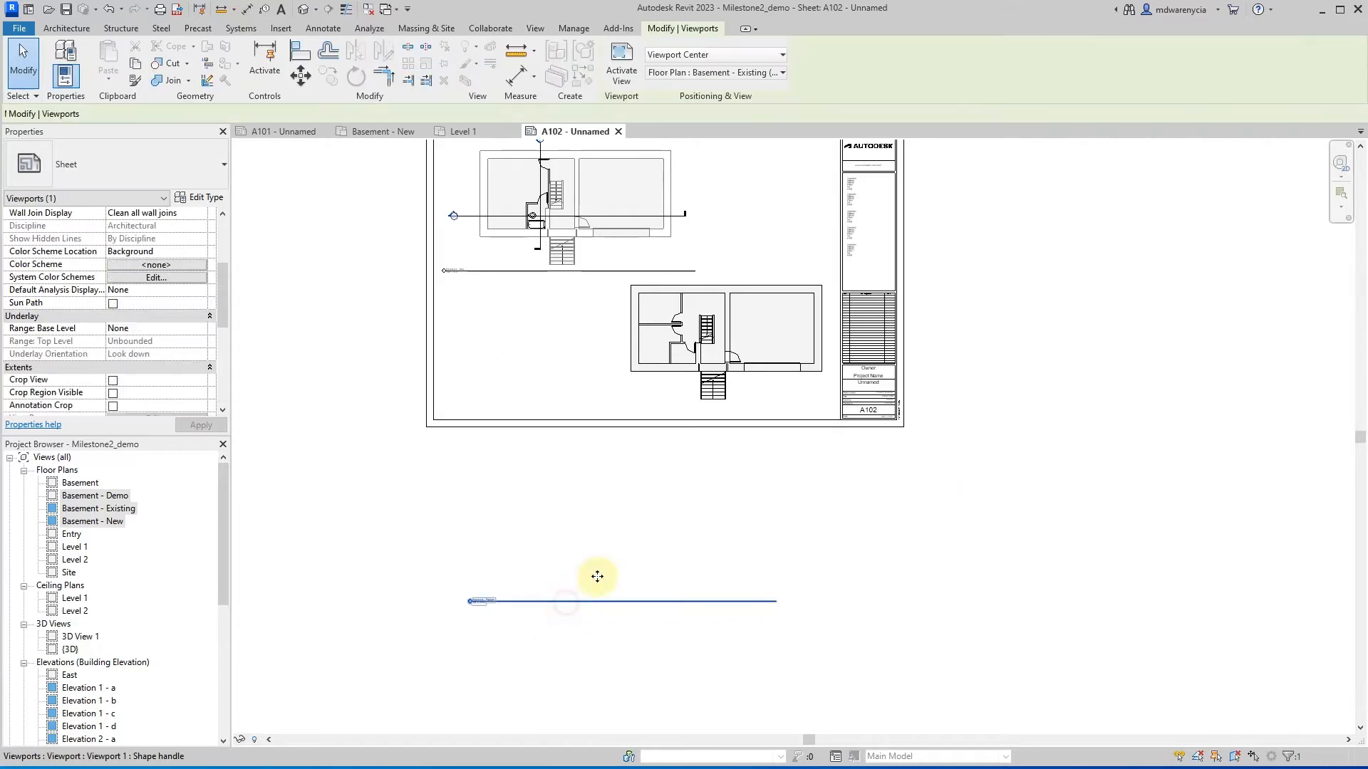
{"action": "left_click_drag", "start_coordinate": [725, 417], "coordinate": [727, 407]}
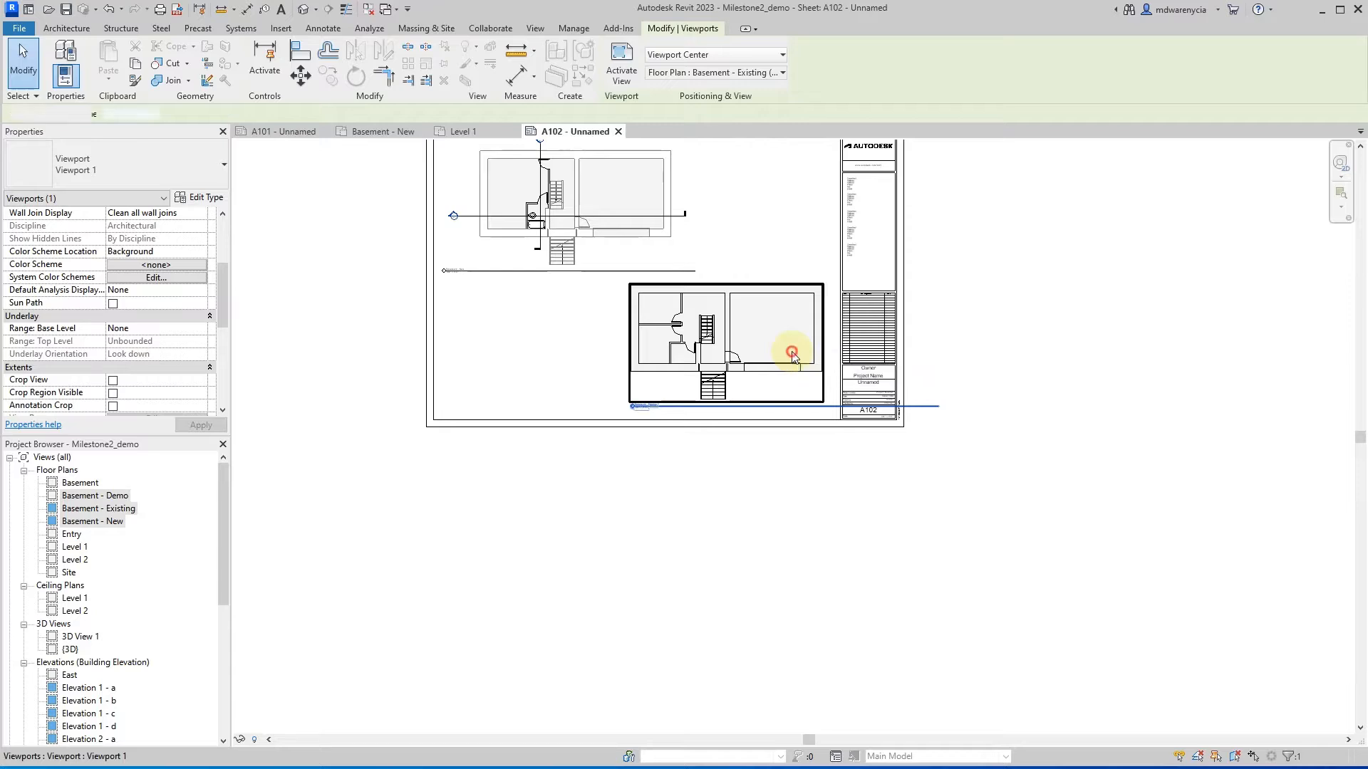
{"action": "left_click_drag", "start_coordinate": [940, 406], "coordinate": [821, 412]}
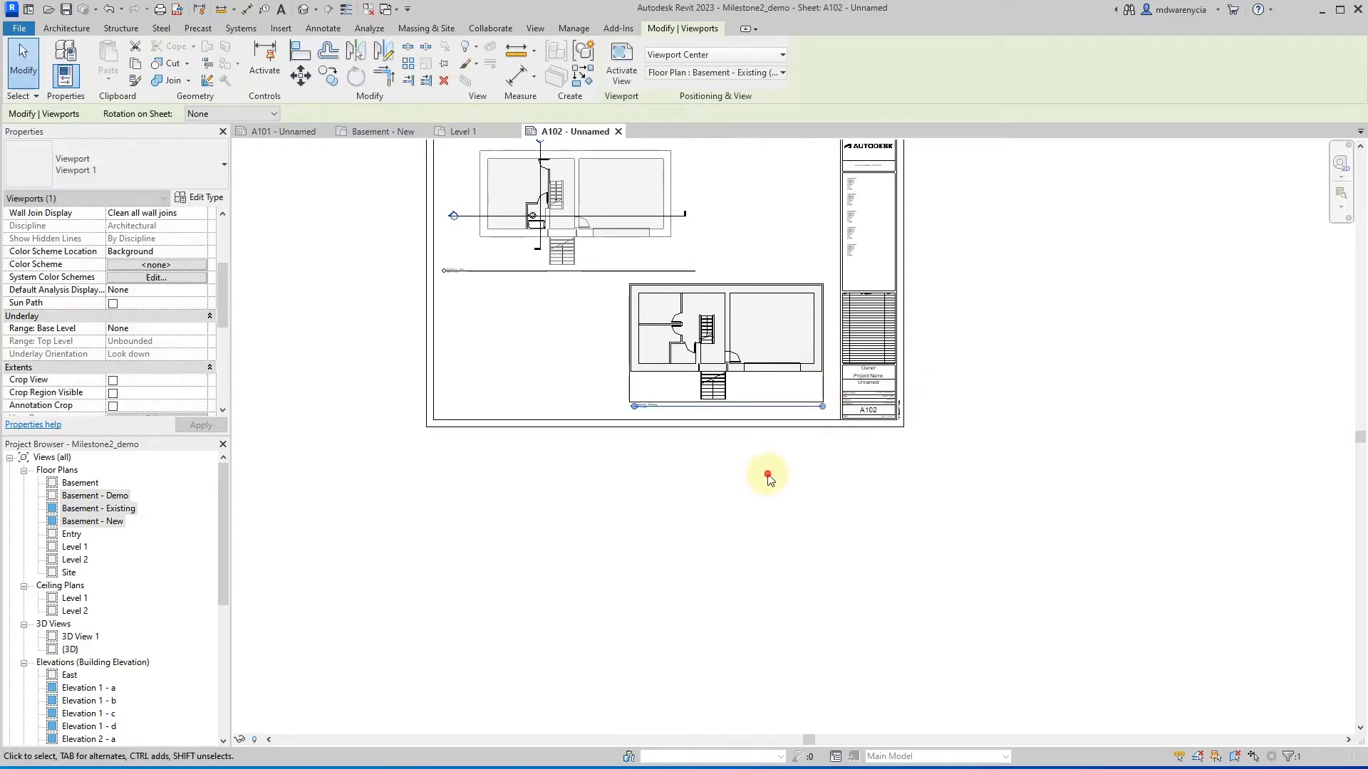
{"action": "left_click", "coordinate": [732, 449]}
- Activate the Basement - New viewport and pull both side extents of the horizontal section closer to the building, then deactivate the view
{"action": "middle_click_drag", "start_coordinate": [689, 372], "coordinate": [620, 549]}
{"action": "scroll", "coordinate": [427, 418], "scroll_direction": "up", "scroll_amount": 4}
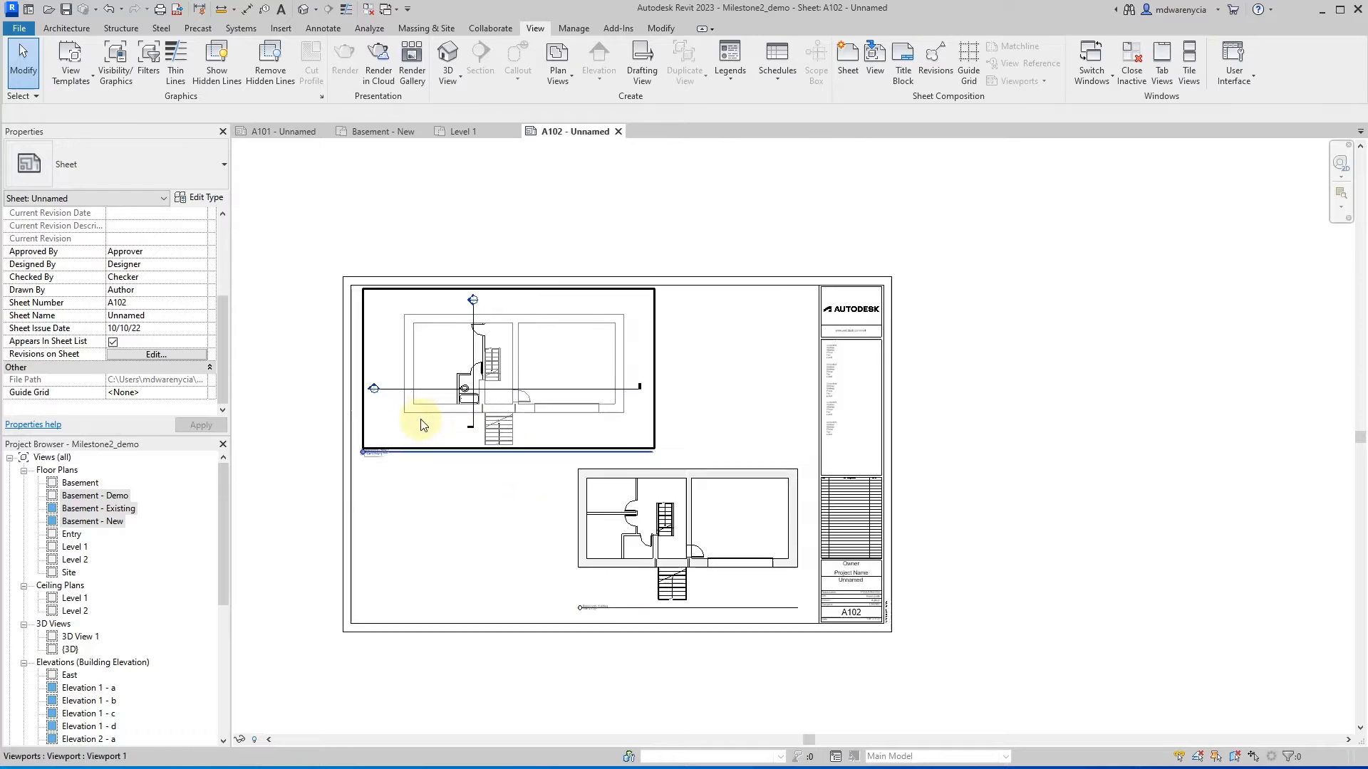
{"action": "double_click", "coordinate": [403, 417]}
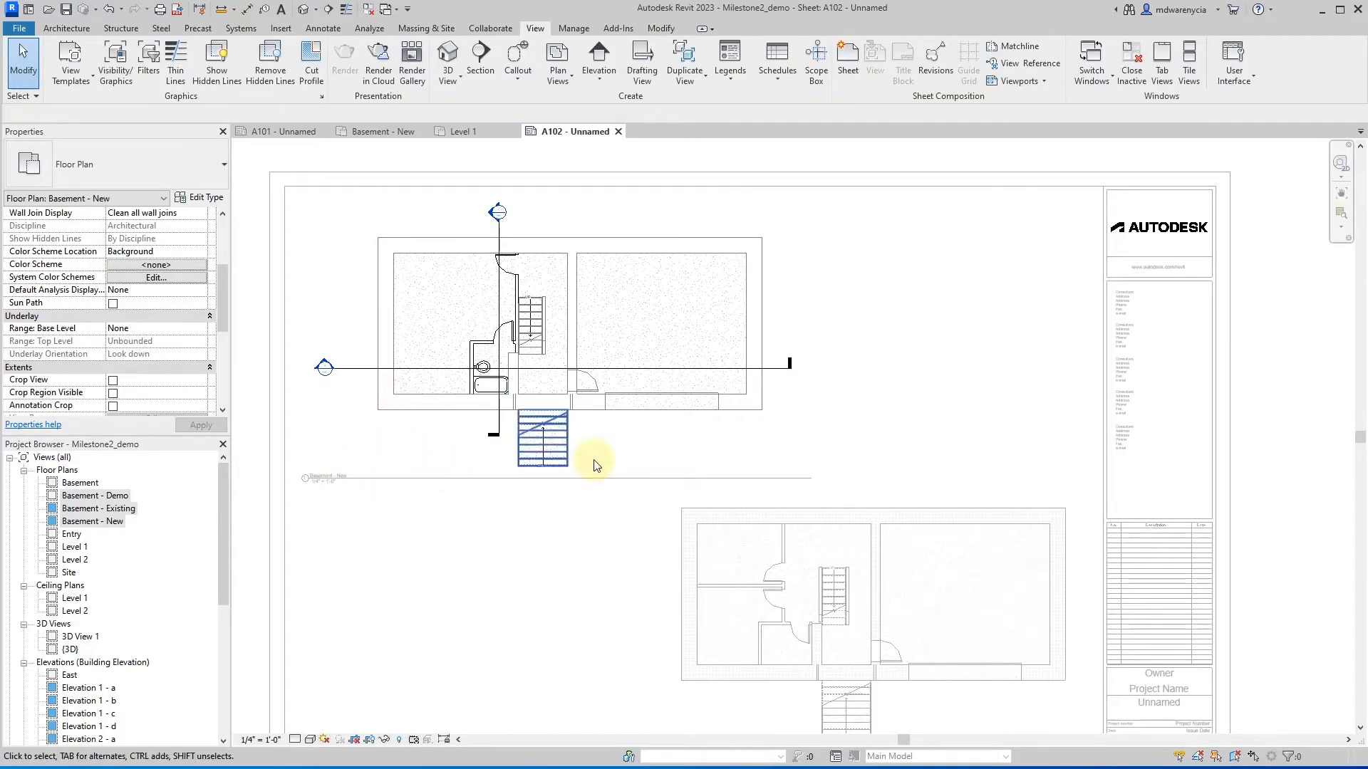
{"action": "double_click", "coordinate": [396, 556]}
{"action": "double_click", "coordinate": [400, 460]}
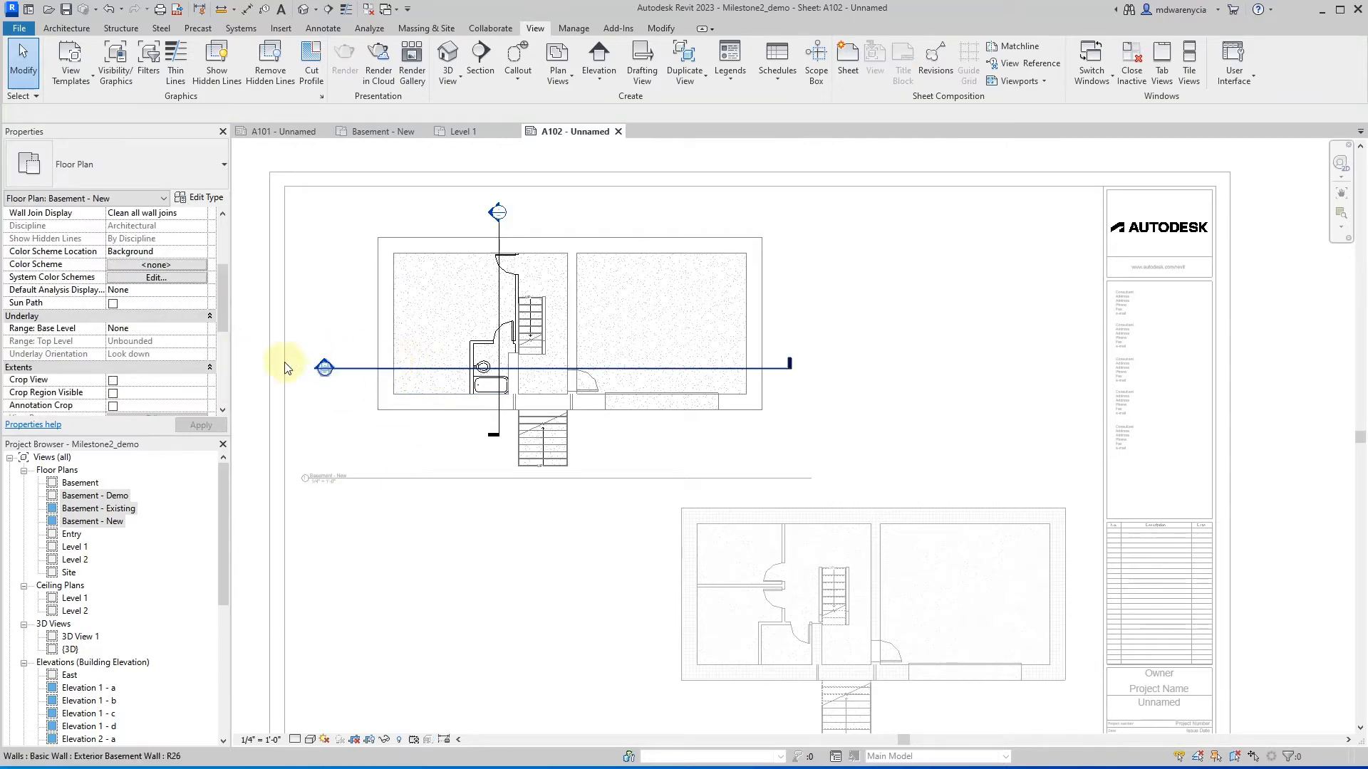
{"action": "left_click", "coordinate": [352, 370]}
{"action": "scroll", "coordinate": [352, 370], "scroll_direction": "up", "scroll_amount": 3}
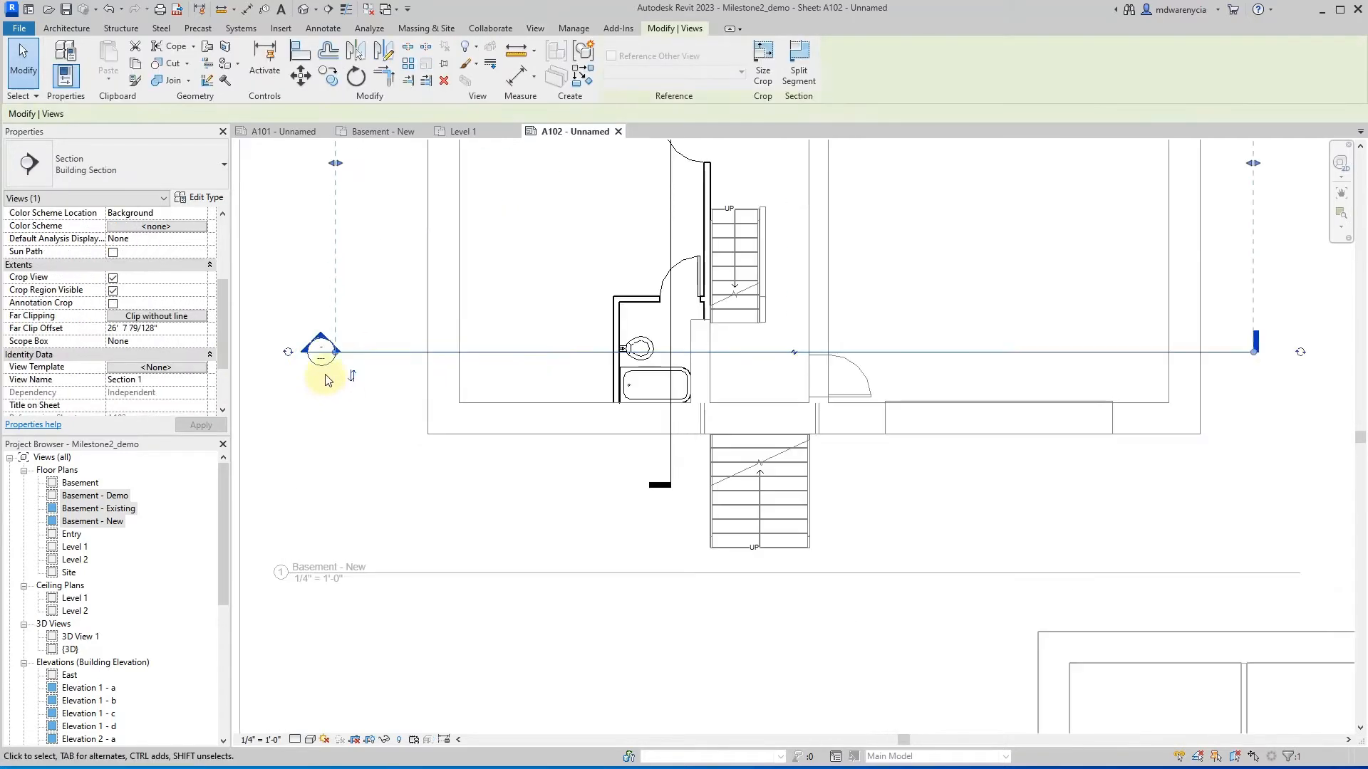
{"action": "scroll", "coordinate": [356, 367], "scroll_direction": "down", "scroll_amount": 4}
{"action": "left_click_drag", "start_coordinate": [349, 261], "coordinate": [379, 261]}
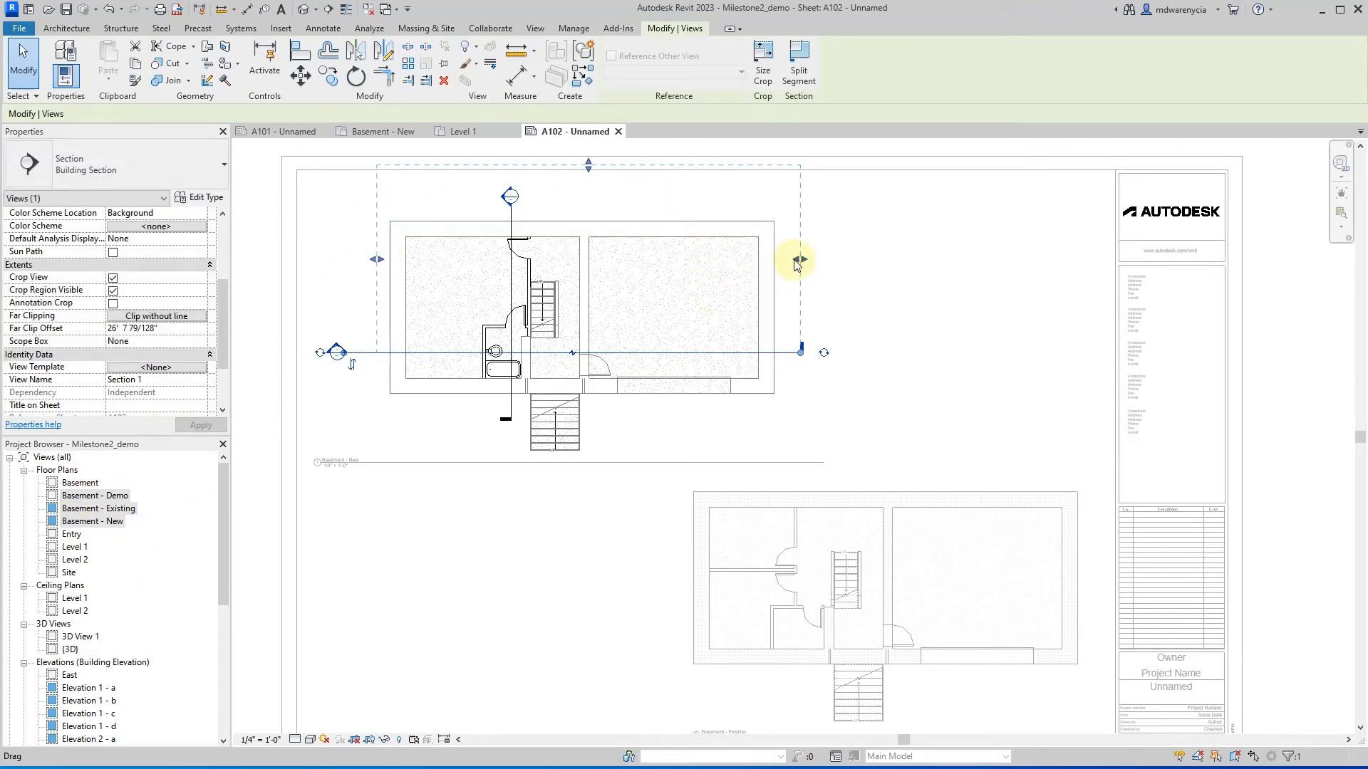
{"action": "mouse_move", "coordinate": [797, 265]}
{"action": "left_mouse_down"}
{"action": "mouse_move", "coordinate": [768, 264]}
{"action": "mouse_move", "coordinate": [778, 261]}
{"action": "left_mouse_up"}
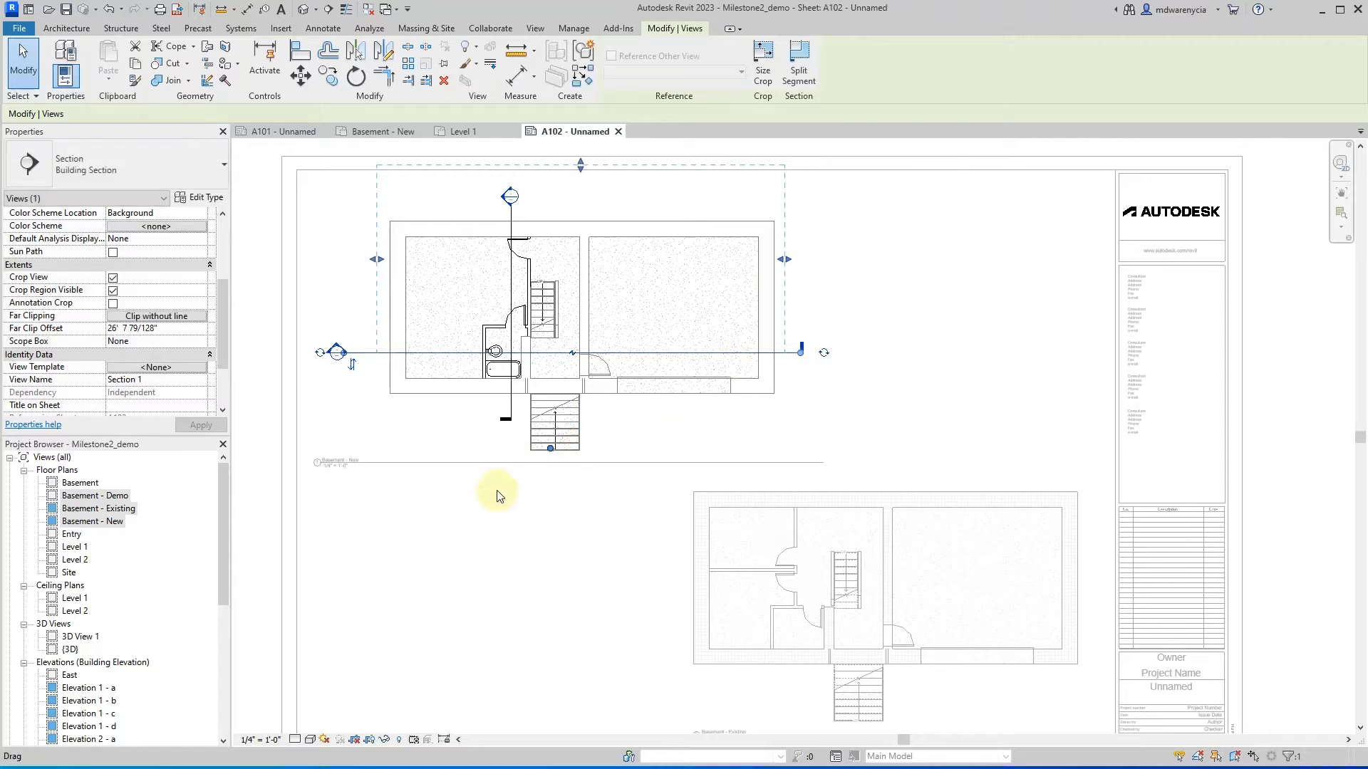
{"action": "left_click", "coordinate": [449, 543]}
- Shift the Basement - New view title slightly right beneath its plan and shorten its title line
{"action": "left_click", "coordinate": [438, 470]}
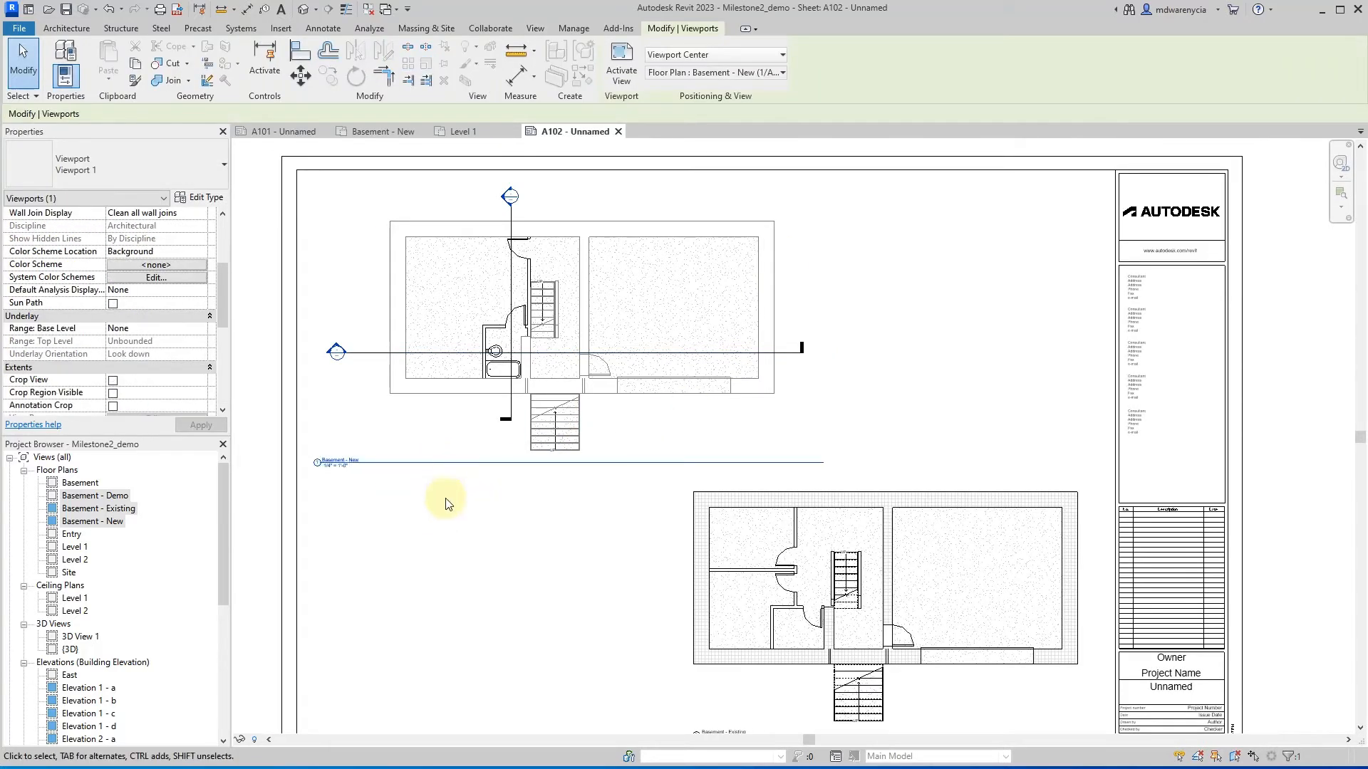
{"action": "left_click", "coordinate": [417, 280]}
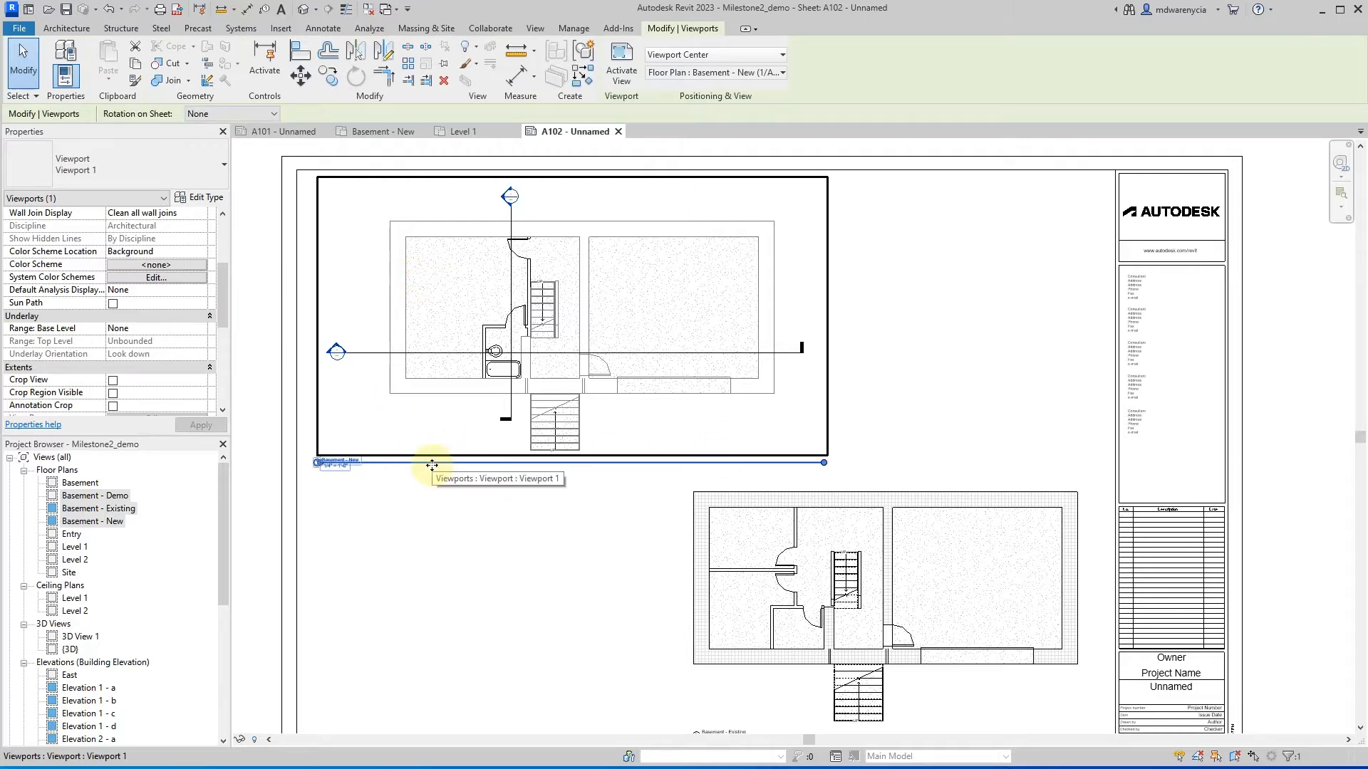
{"action": "left_click", "coordinate": [330, 473]}
{"action": "left_click", "coordinate": [413, 460]}
{"action": "left_click_drag", "start_coordinate": [413, 460], "coordinate": [435, 461]}
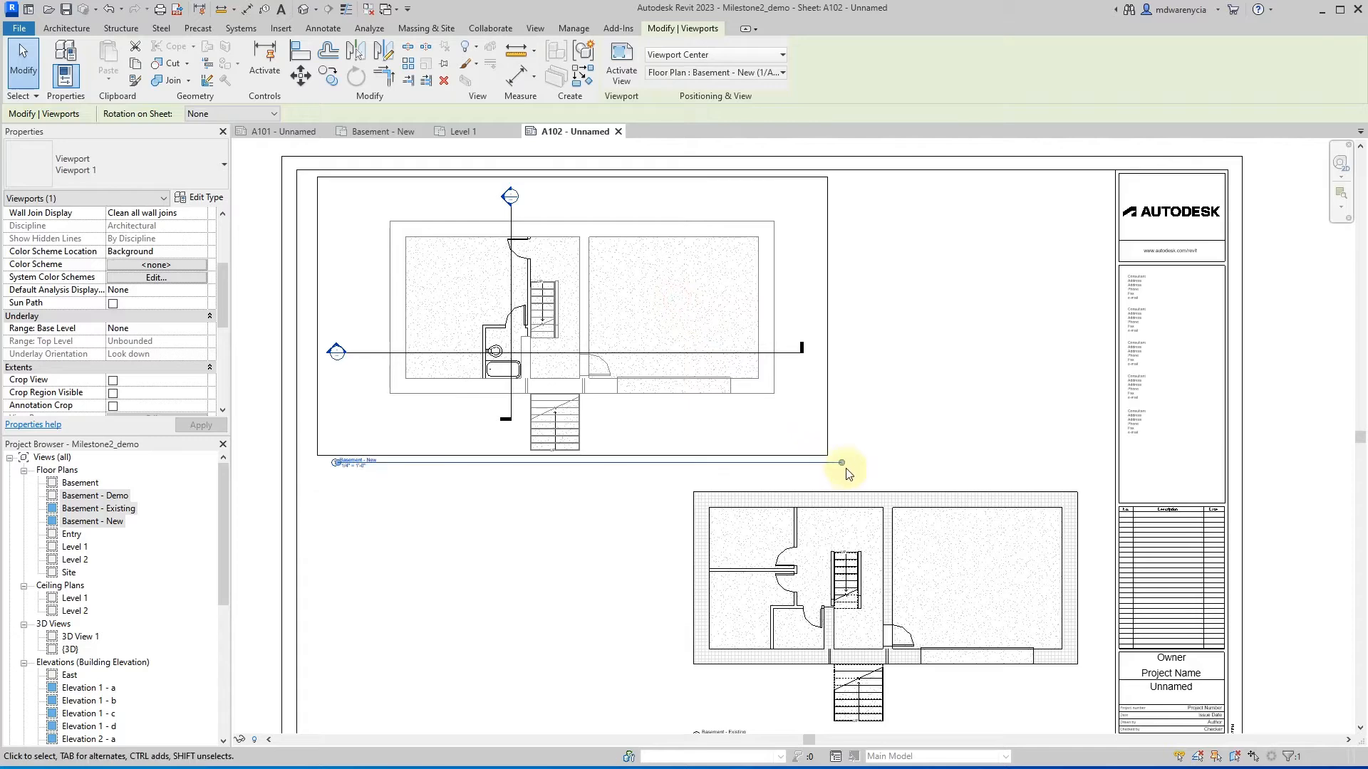
{"action": "left_click_drag", "start_coordinate": [831, 463], "coordinate": [825, 463]}
{"action": "left_click", "coordinate": [894, 399]}
- Create another new sheet using the D-size horizontal titleblock
{"action": "scroll", "coordinate": [895, 399], "scroll_direction": "down", "scroll_amount": 4}
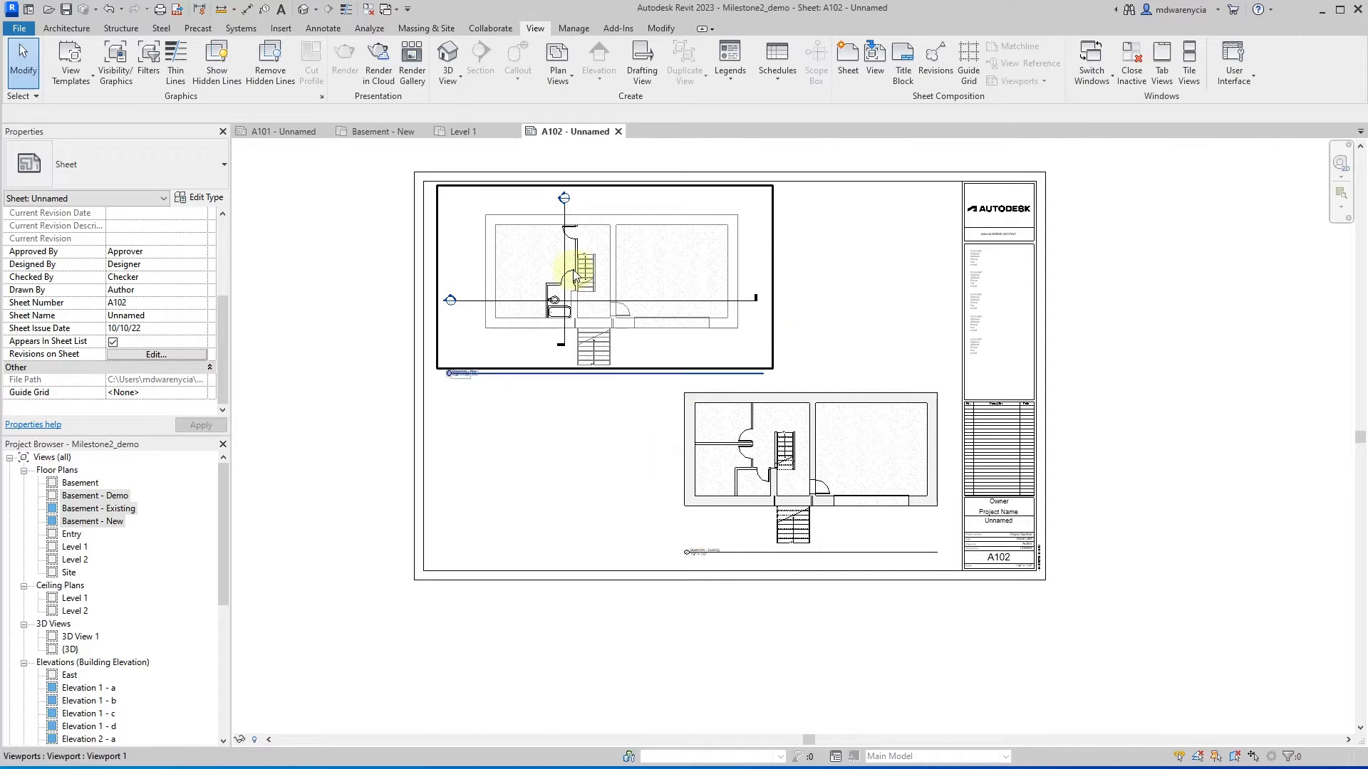
{"action": "scroll", "coordinate": [548, 219], "scroll_direction": "up", "scroll_amount": 2}
{"action": "scroll", "coordinate": [559, 220], "scroll_direction": "up", "scroll_amount": 3}
{"action": "scroll", "coordinate": [609, 185], "scroll_direction": "down", "scroll_amount": 2}
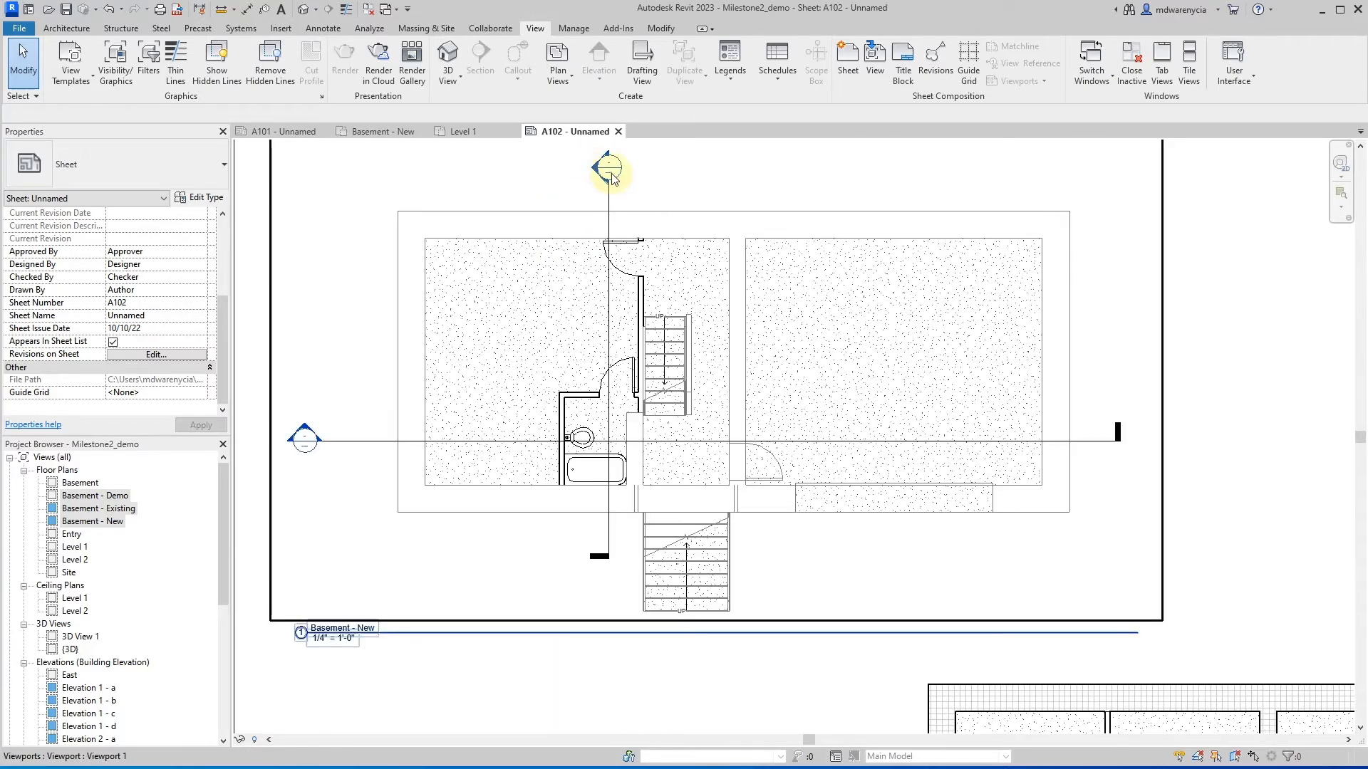
{"action": "scroll", "coordinate": [612, 233], "scroll_direction": "up", "scroll_amount": 4}
{"action": "middle_click_drag", "start_coordinate": [612, 234], "coordinate": [586, 262]}
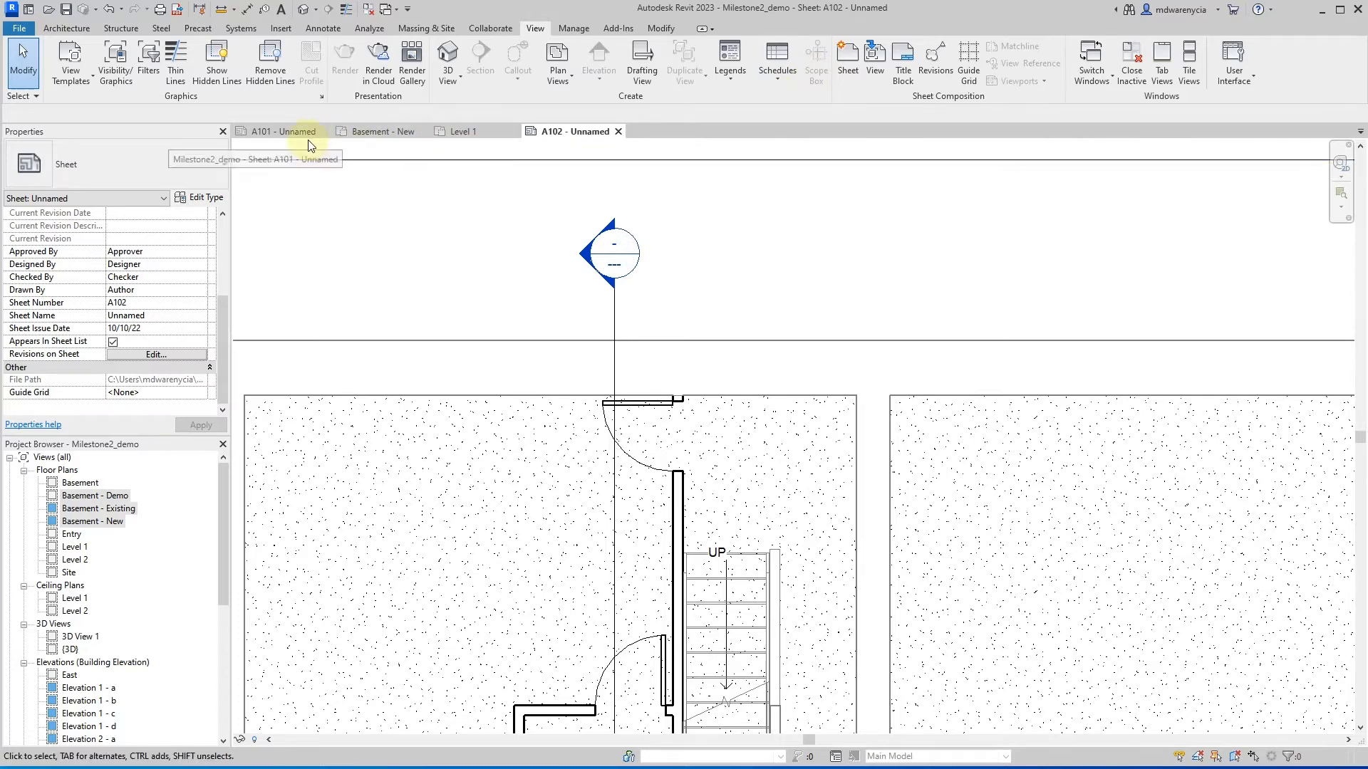
{"action": "left_click", "coordinate": [844, 61]}
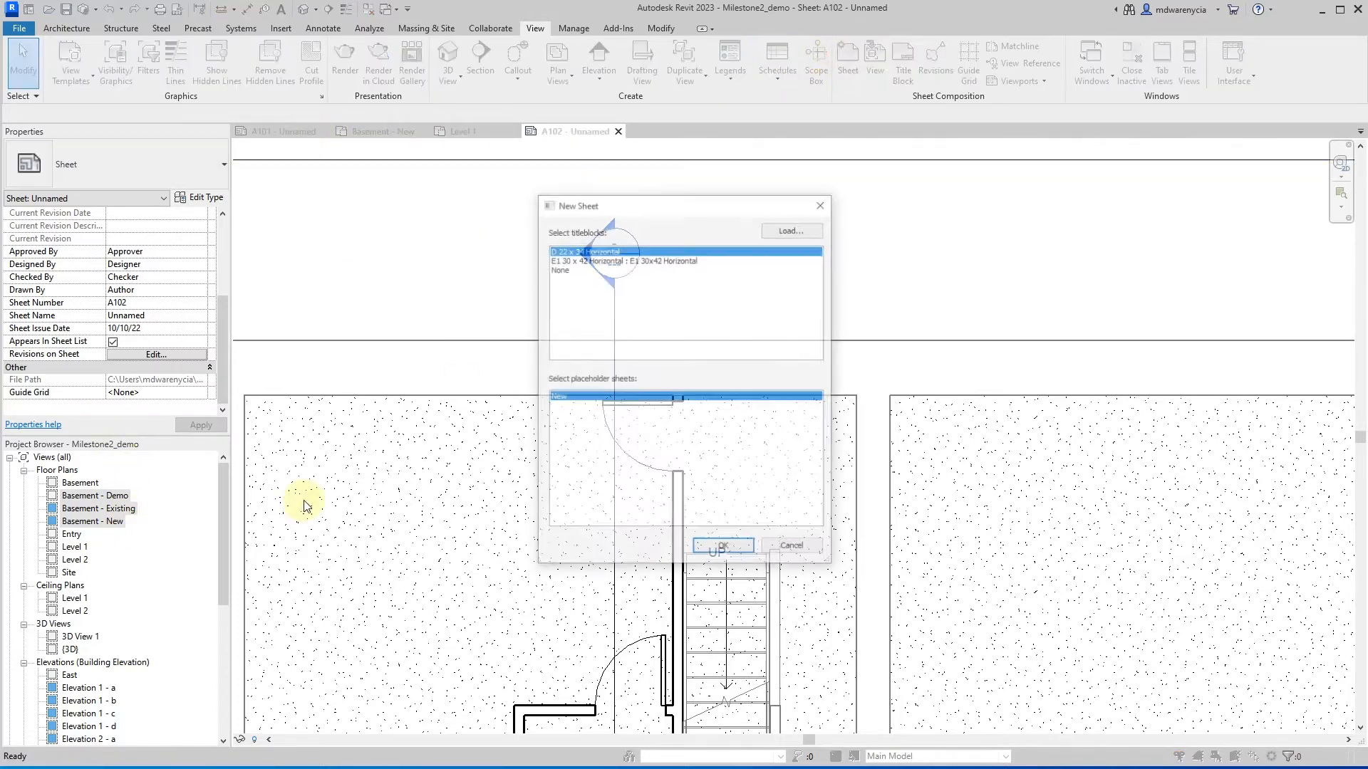
{"action": "double_click", "coordinate": [604, 251]}
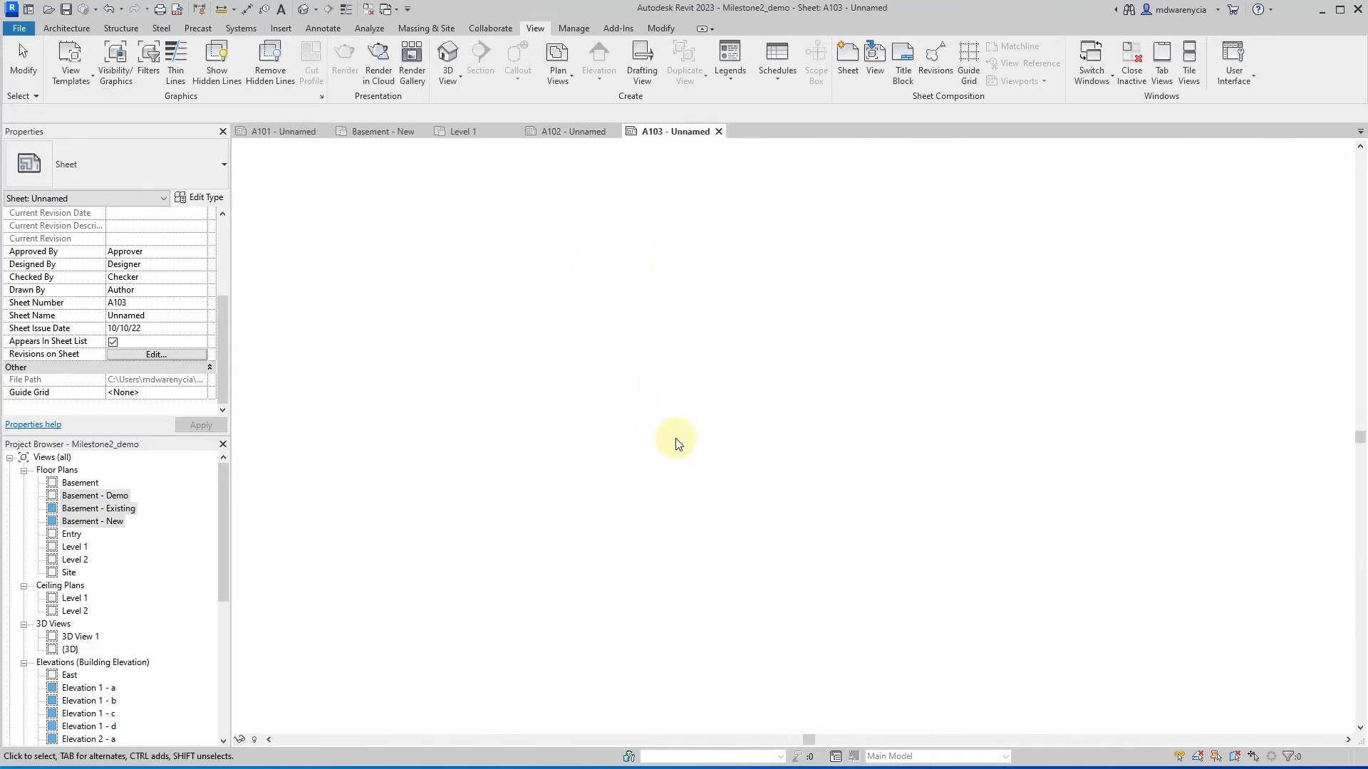
- Tile the open views and close the Level 1 plan and sheet A101
{"action": "left_click", "coordinate": [67, 548]}
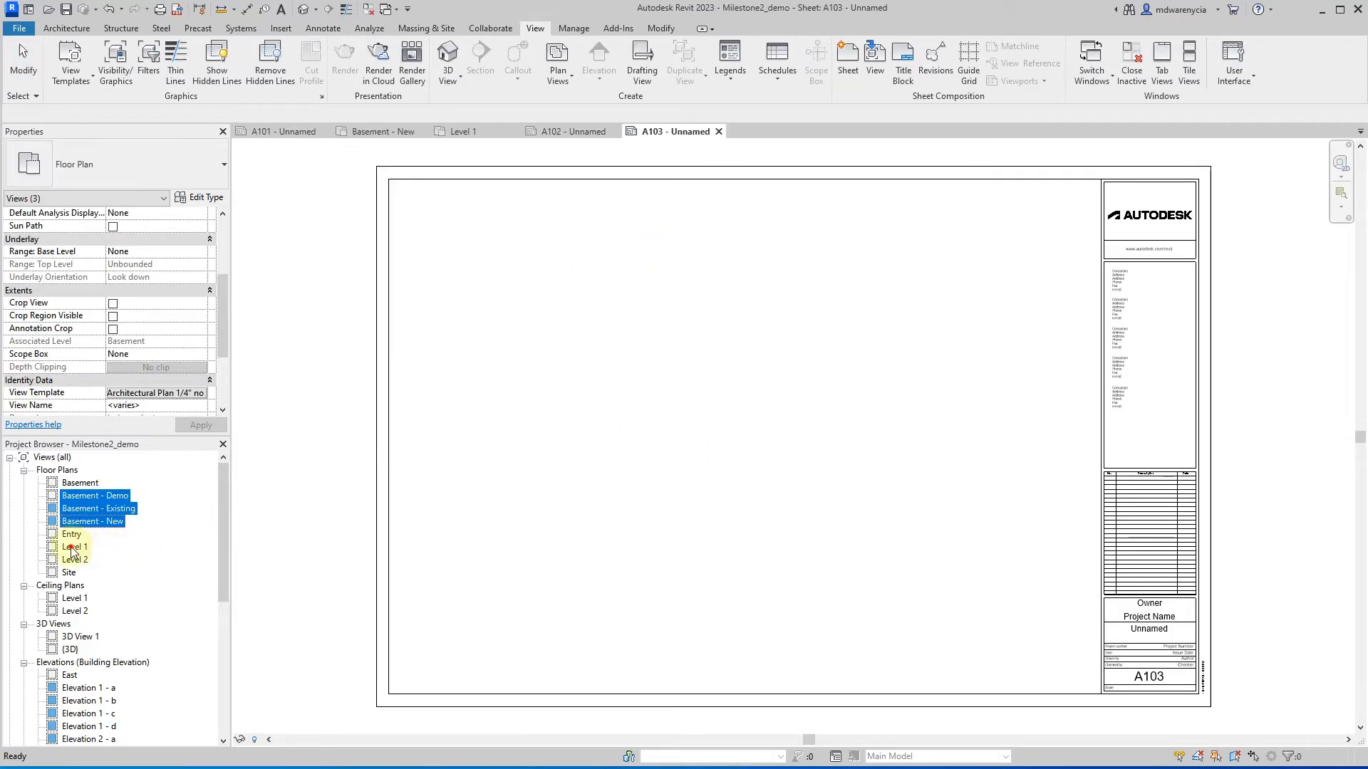
{"action": "left_click", "coordinate": [1197, 51]}
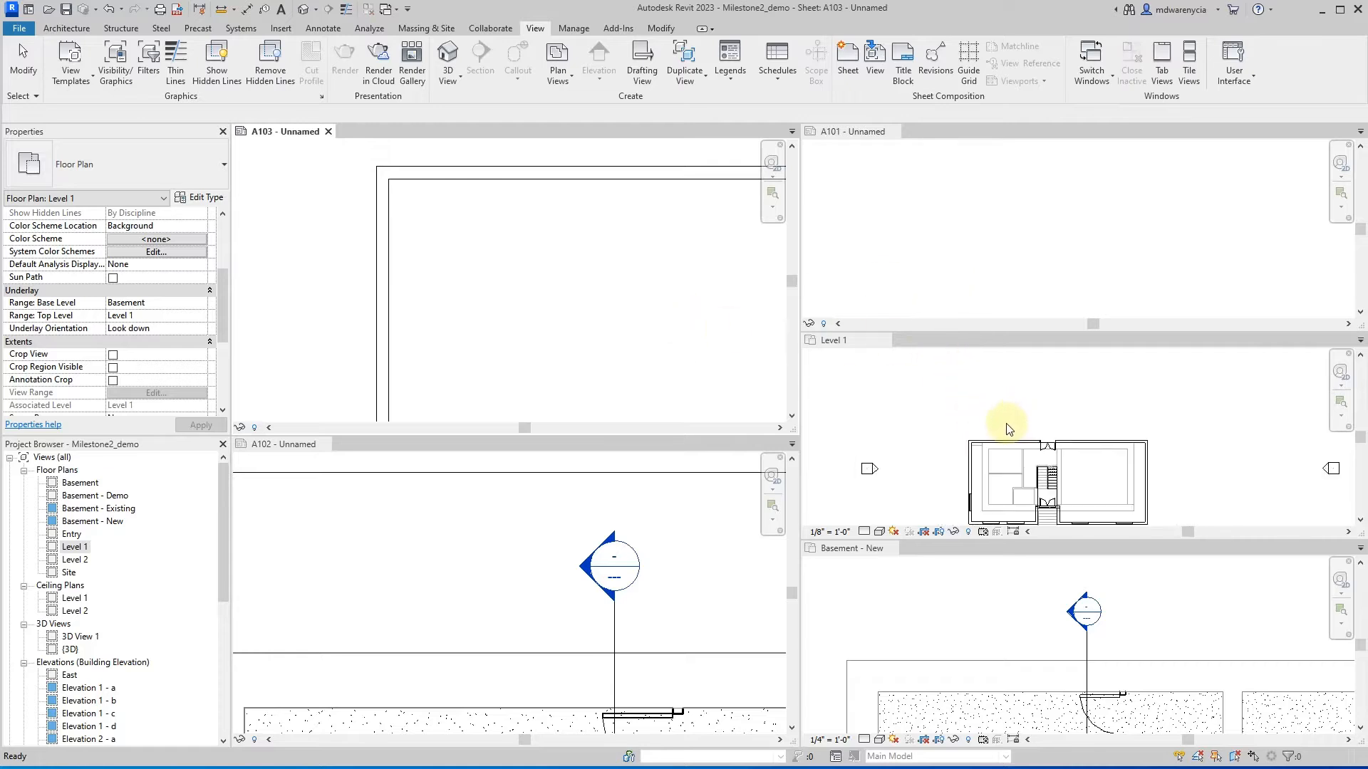
{"action": "scroll", "coordinate": [1007, 425], "scroll_direction": "down", "scroll_amount": 5}
{"action": "left_click", "coordinate": [882, 341]}
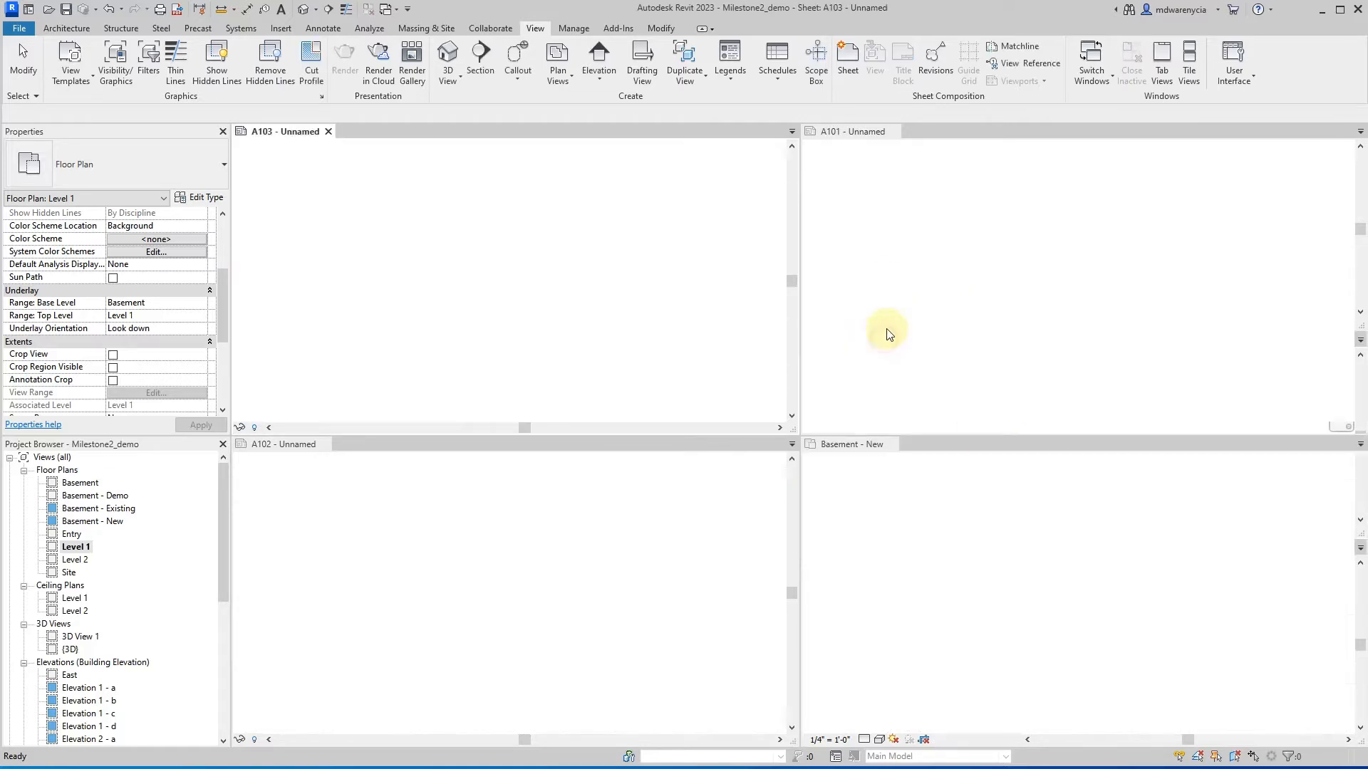
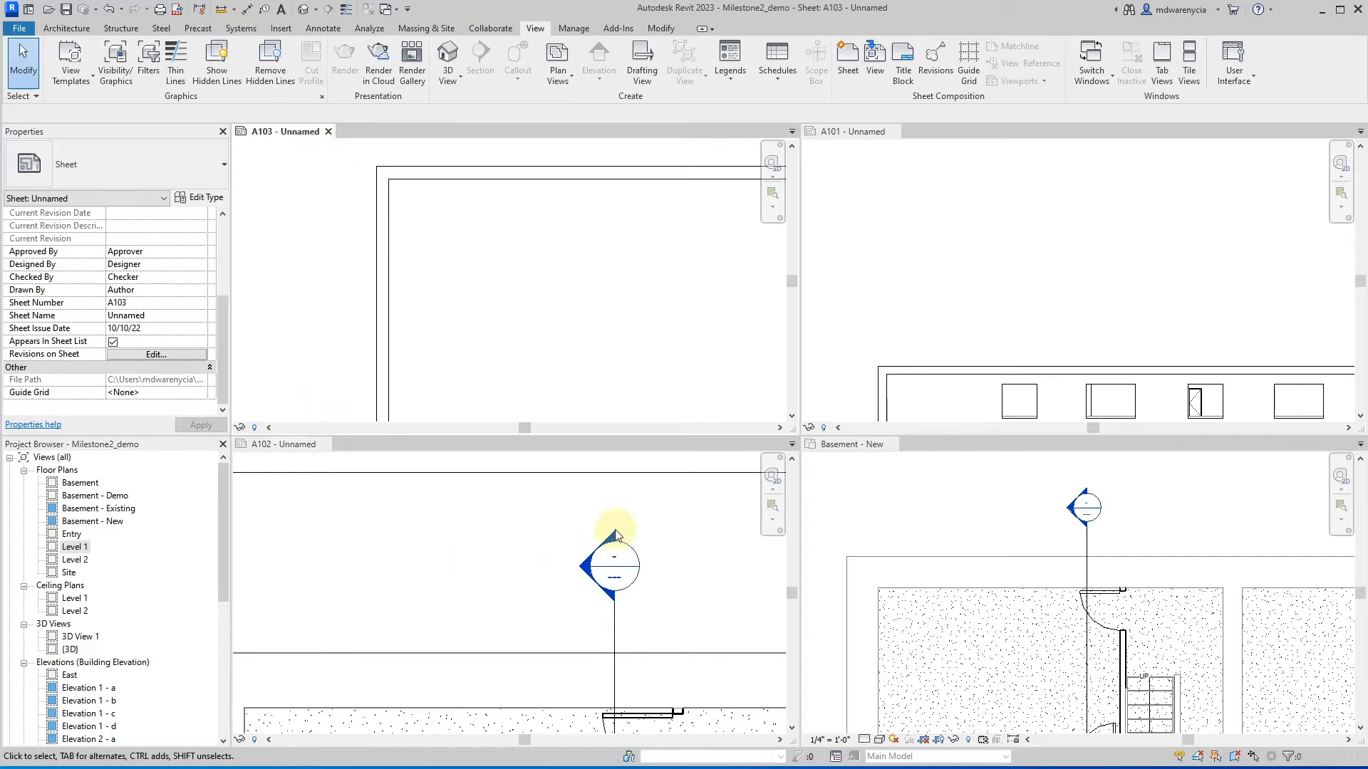
{"action": "left_click", "coordinate": [893, 132]}
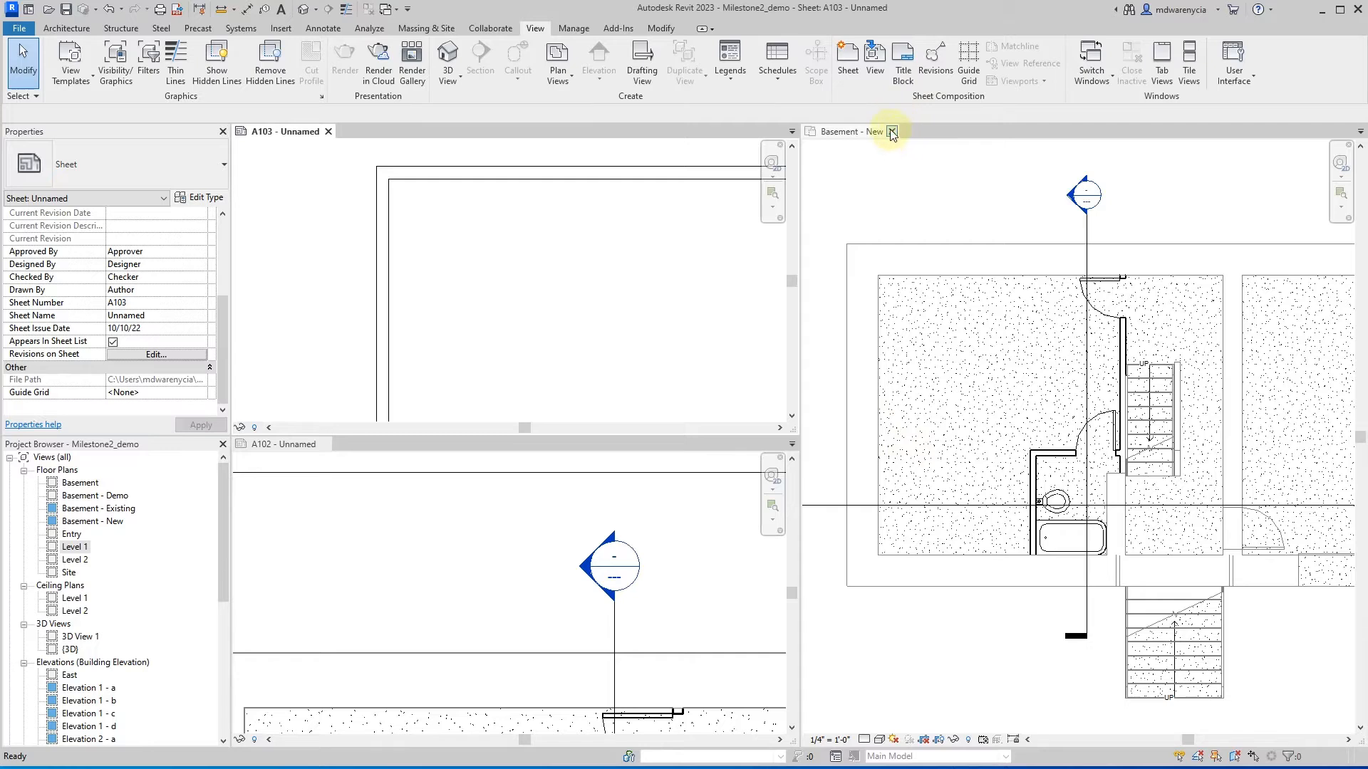
{"action": "left_click", "coordinate": [889, 132]}
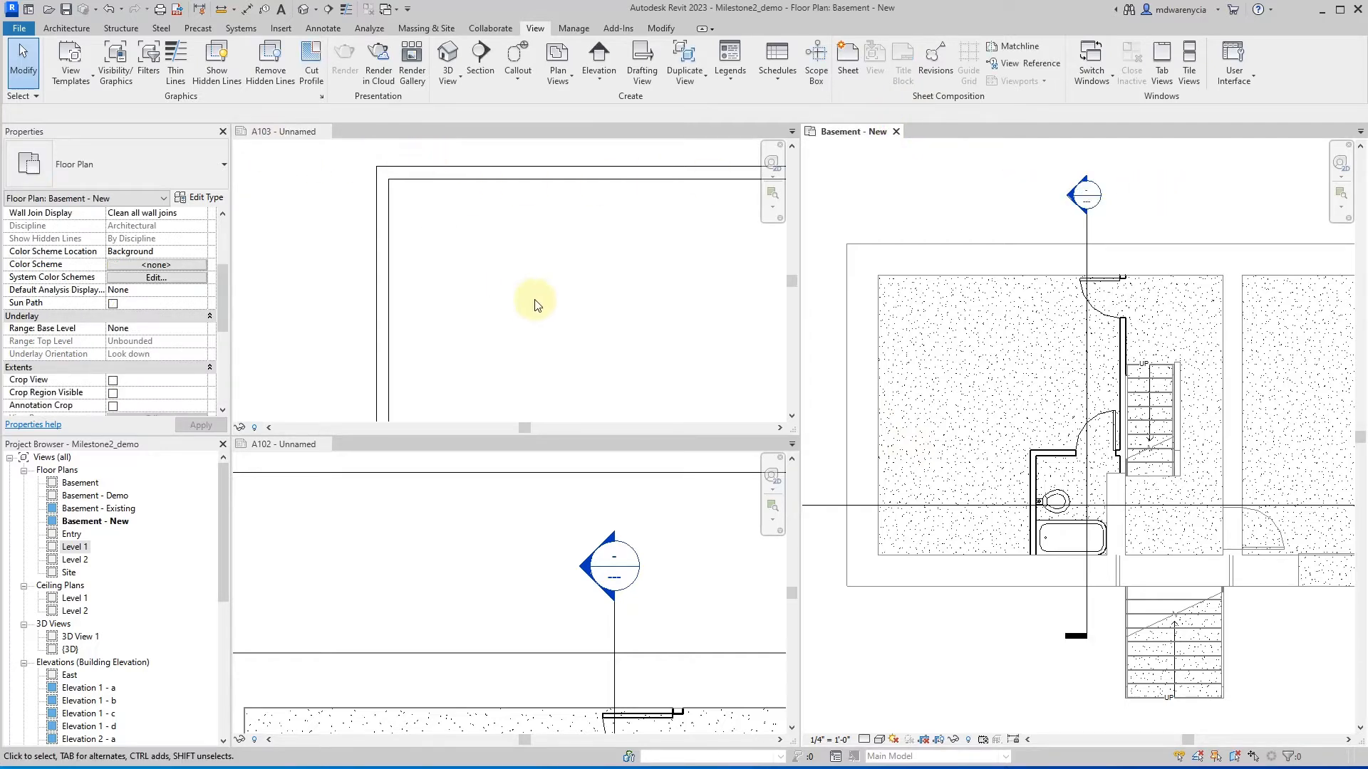
- Place the Section 1 view in the upper-left area of sheet A103
{"action": "left_click", "coordinate": [631, 313]}
{"action": "scroll", "coordinate": [513, 269], "scroll_direction": "down", "scroll_amount": 5}
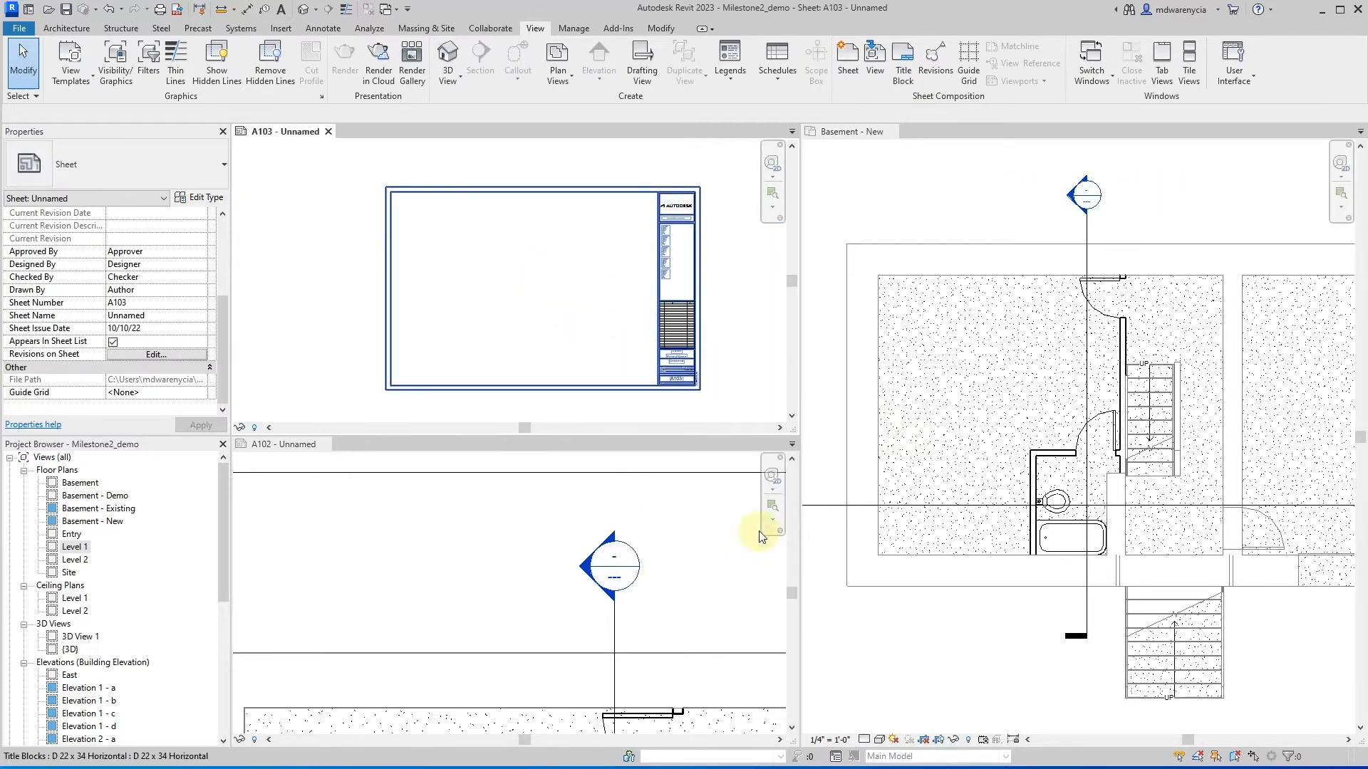
{"action": "scroll", "coordinate": [99, 604], "scroll_direction": "down", "scroll_amount": 7}
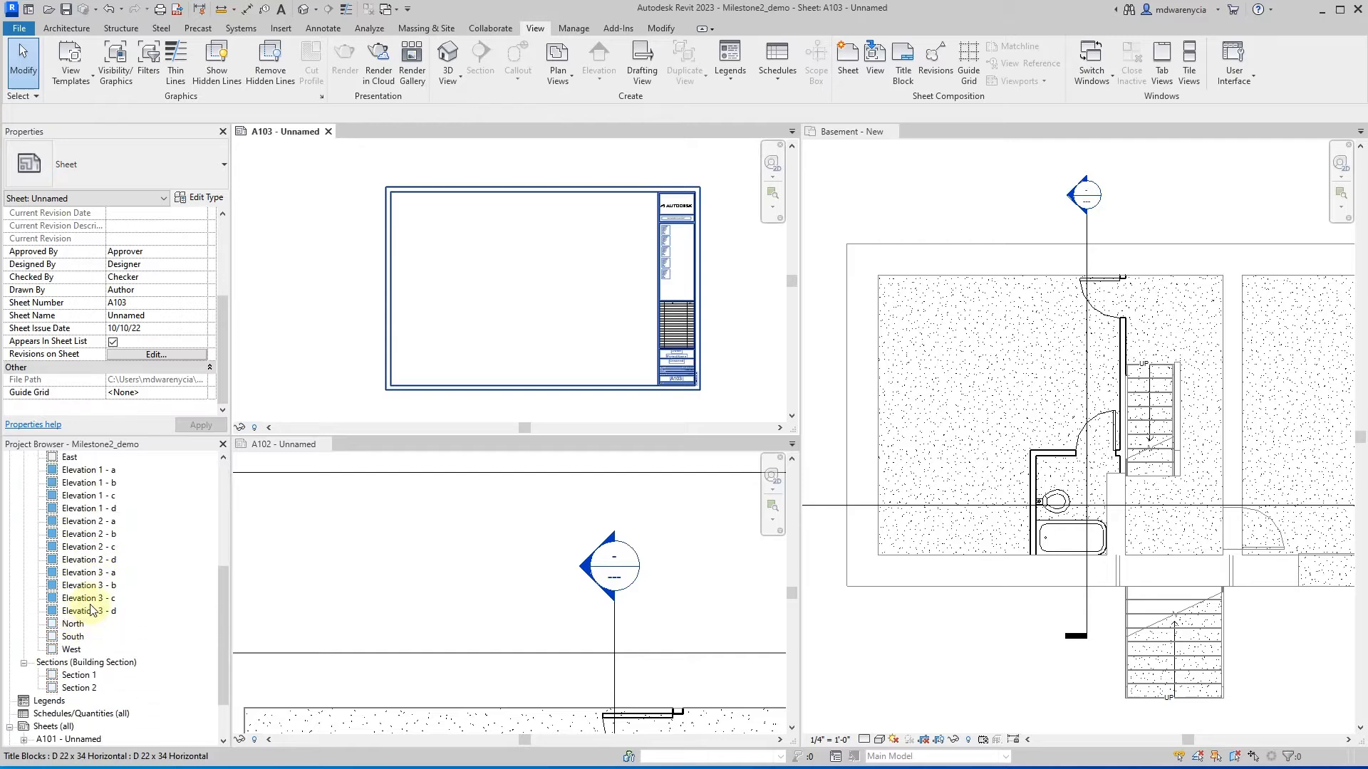
{"action": "left_click", "coordinate": [73, 612]}
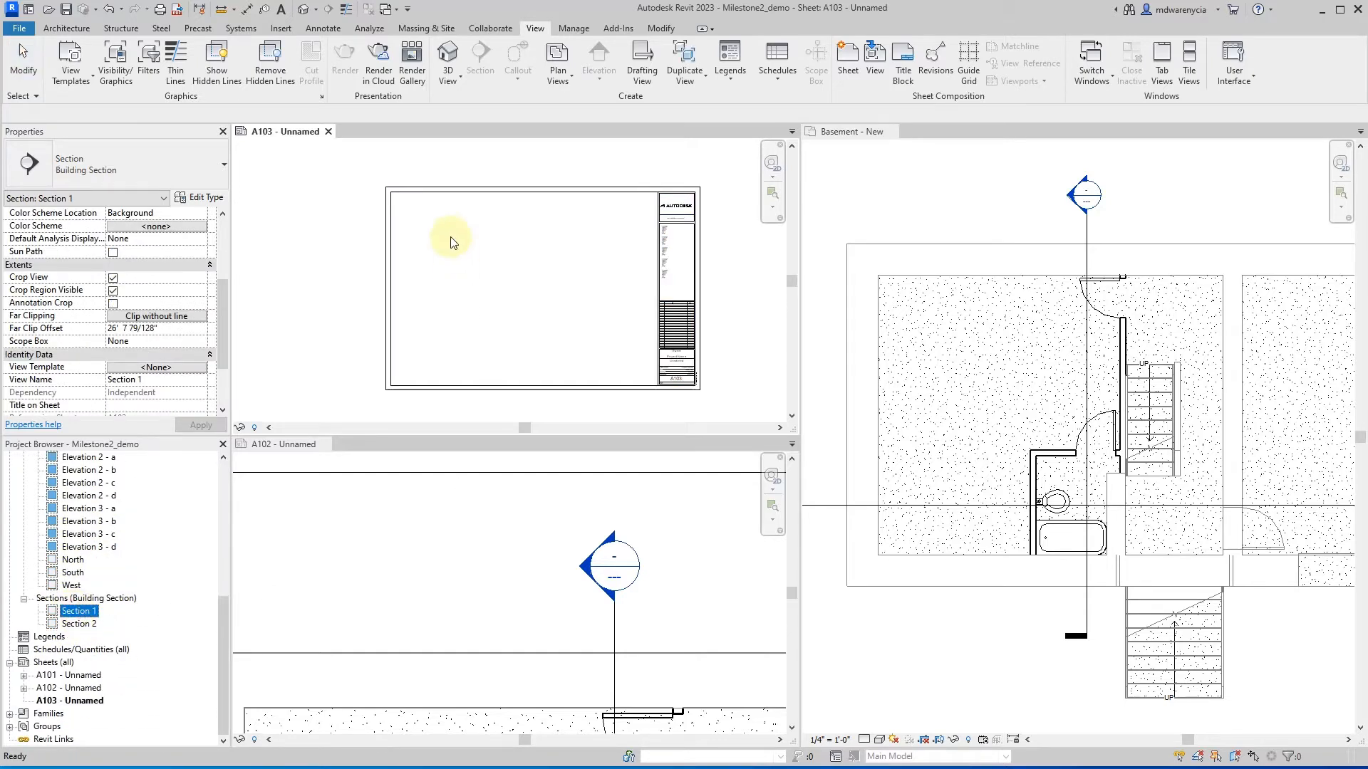
{"action": "left_click_drag", "start_coordinate": [450, 243], "coordinate": [449, 235]}
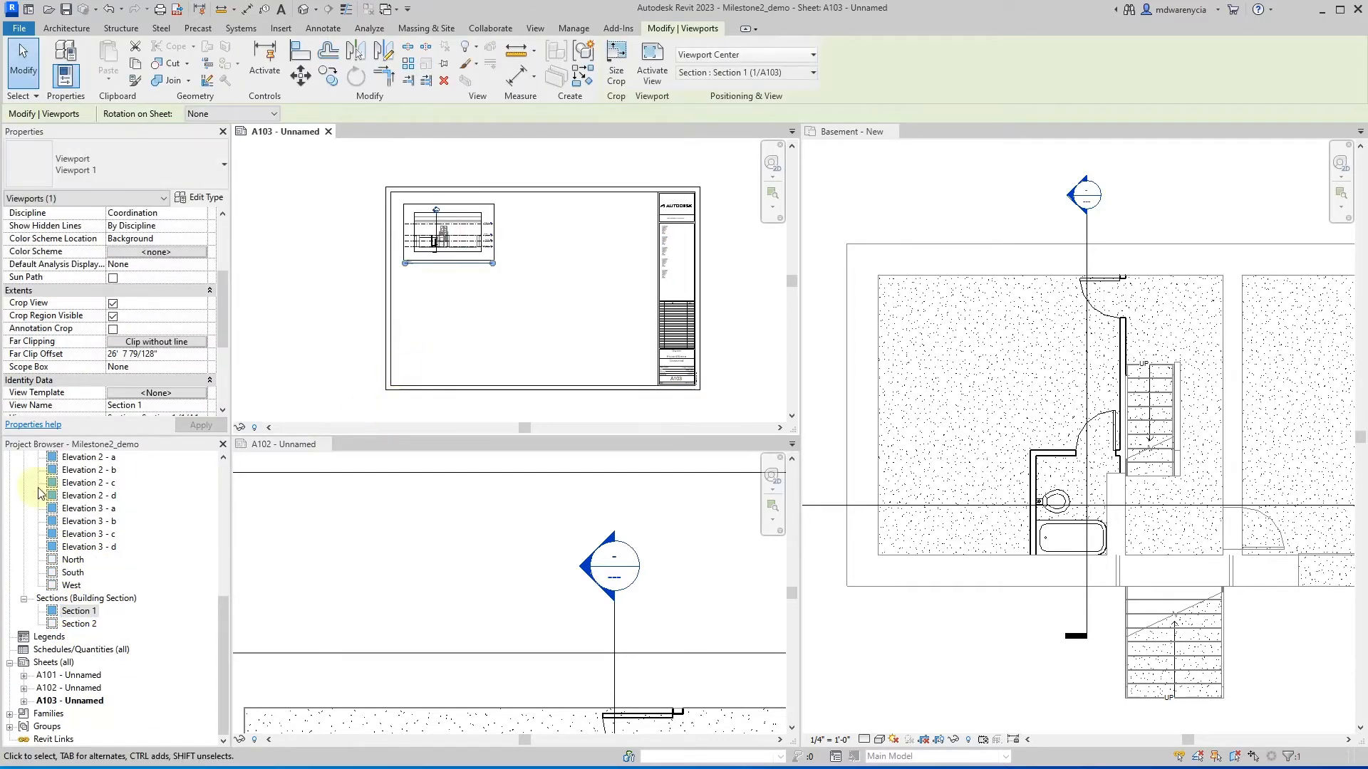
- Place the Section 2 view in the lower-right area of sheet A103, close to the titleblock
{"action": "left_click", "coordinate": [73, 626]}
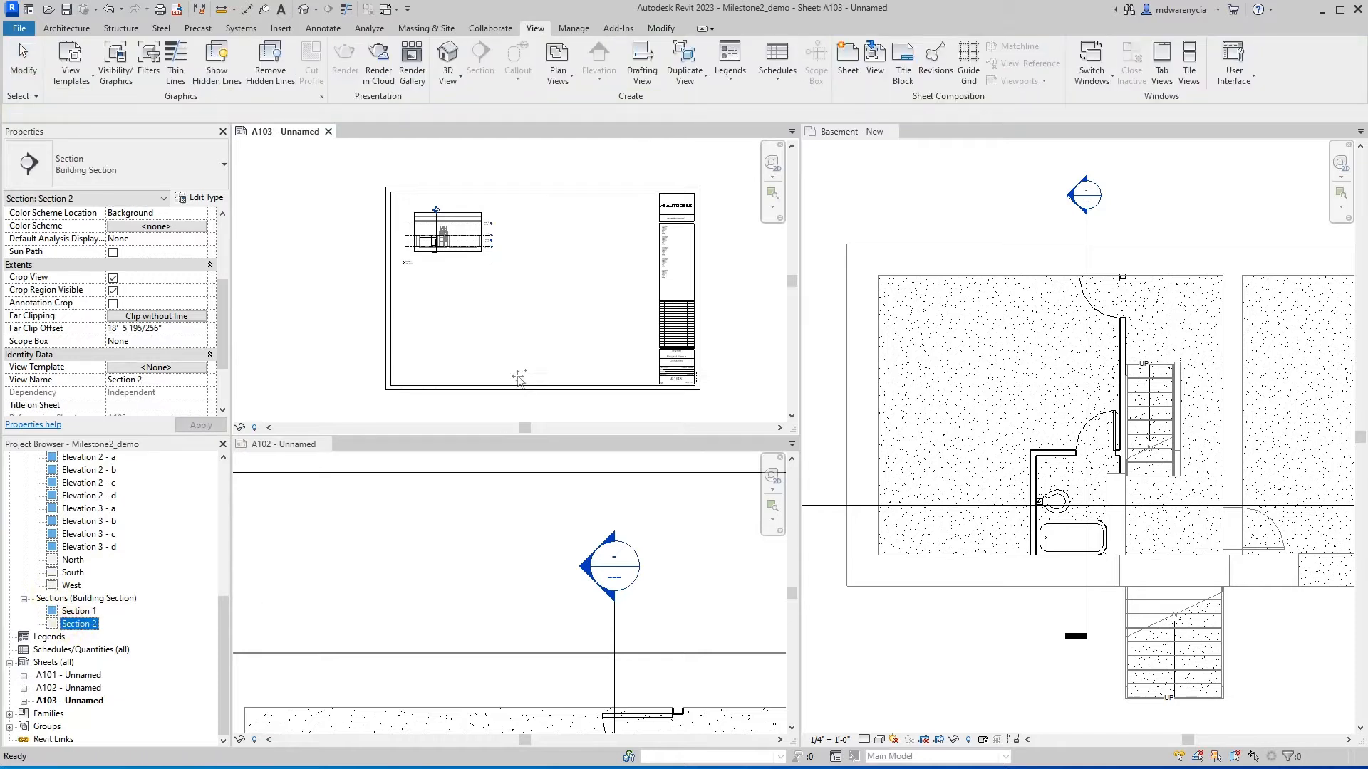
{"action": "left_click_drag", "start_coordinate": [518, 378], "coordinate": [551, 322]}
{"action": "left_click", "coordinate": [597, 328]}
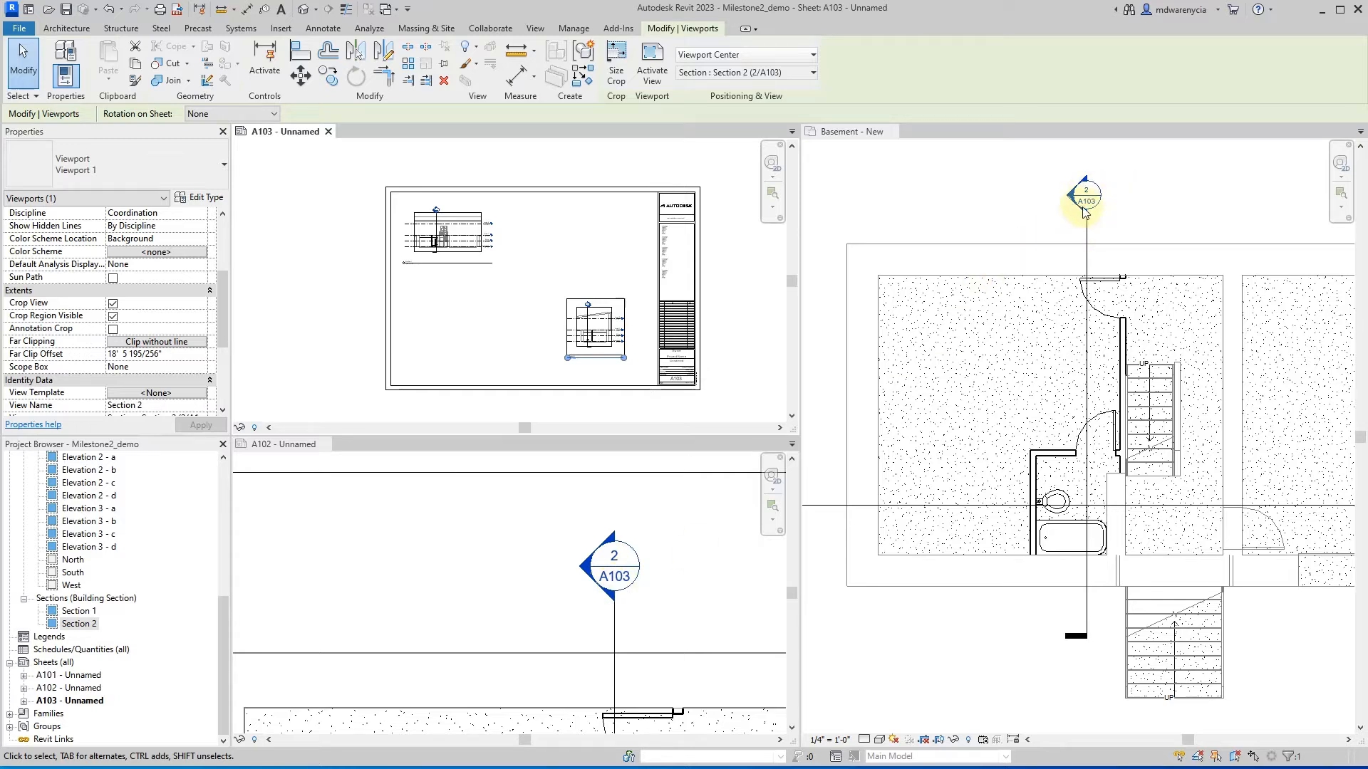
{"action": "left_click", "coordinate": [292, 313]}
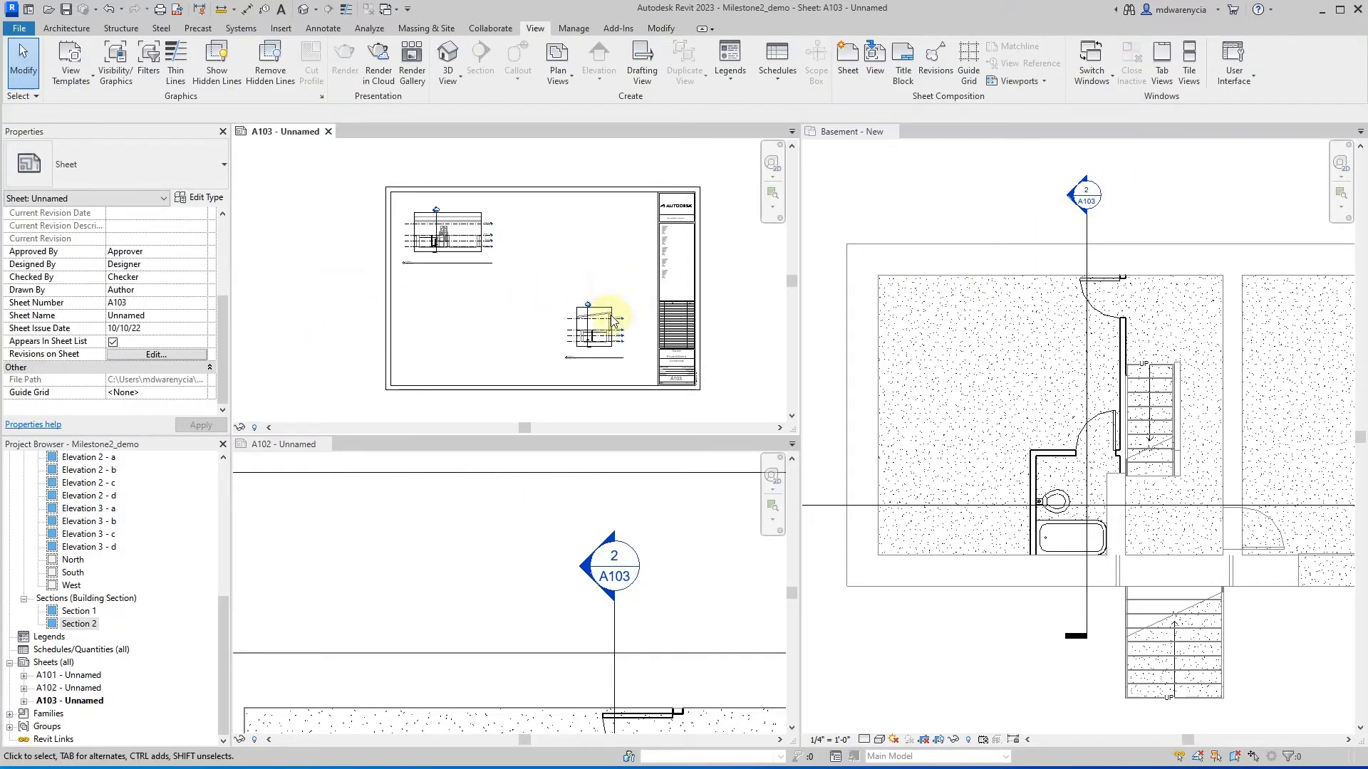
- Regroup the tiled Basement - New, A102 and A103 views into a single tabbed window
{"action": "scroll", "coordinate": [602, 321], "scroll_direction": "up", "scroll_amount": 3}
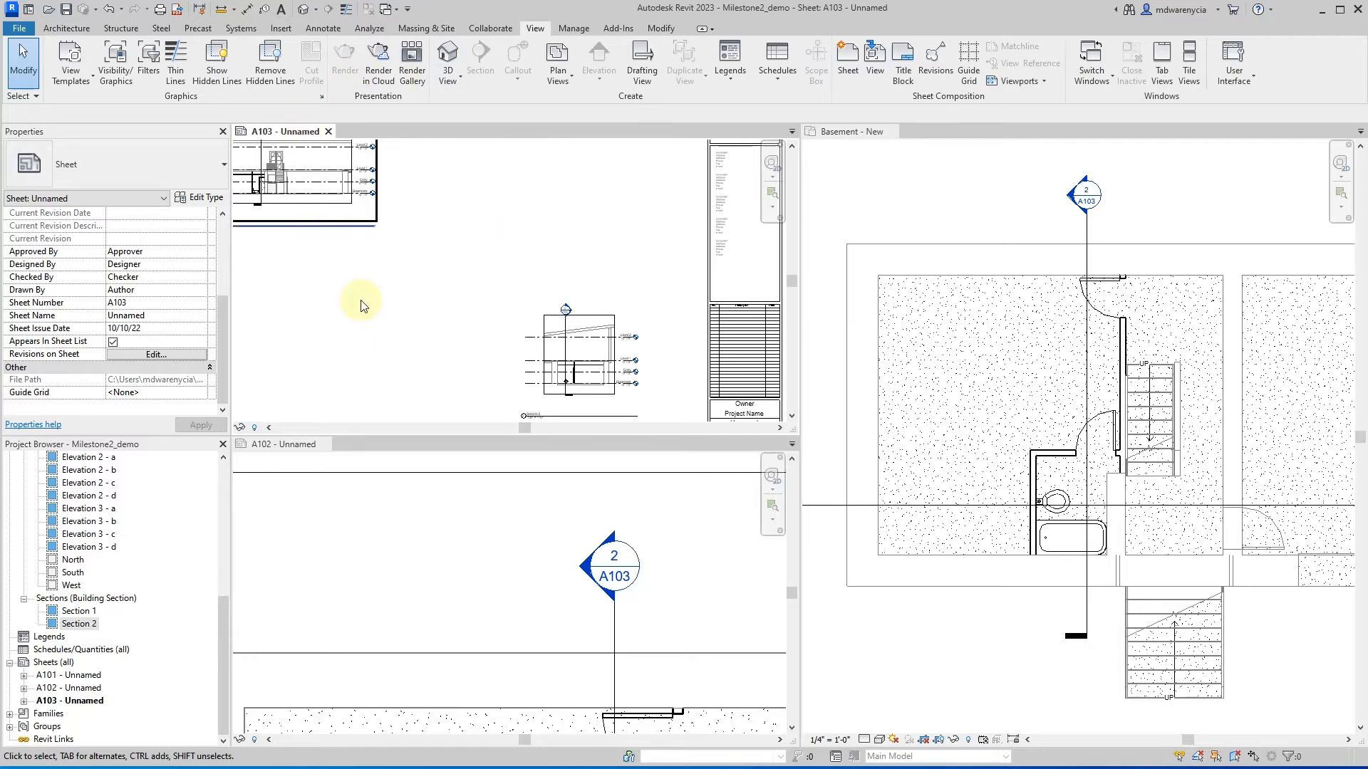
{"action": "left_click_drag", "start_coordinate": [279, 443], "coordinate": [296, 127]}
{"action": "left_click_drag", "start_coordinate": [836, 142], "coordinate": [554, 308]}
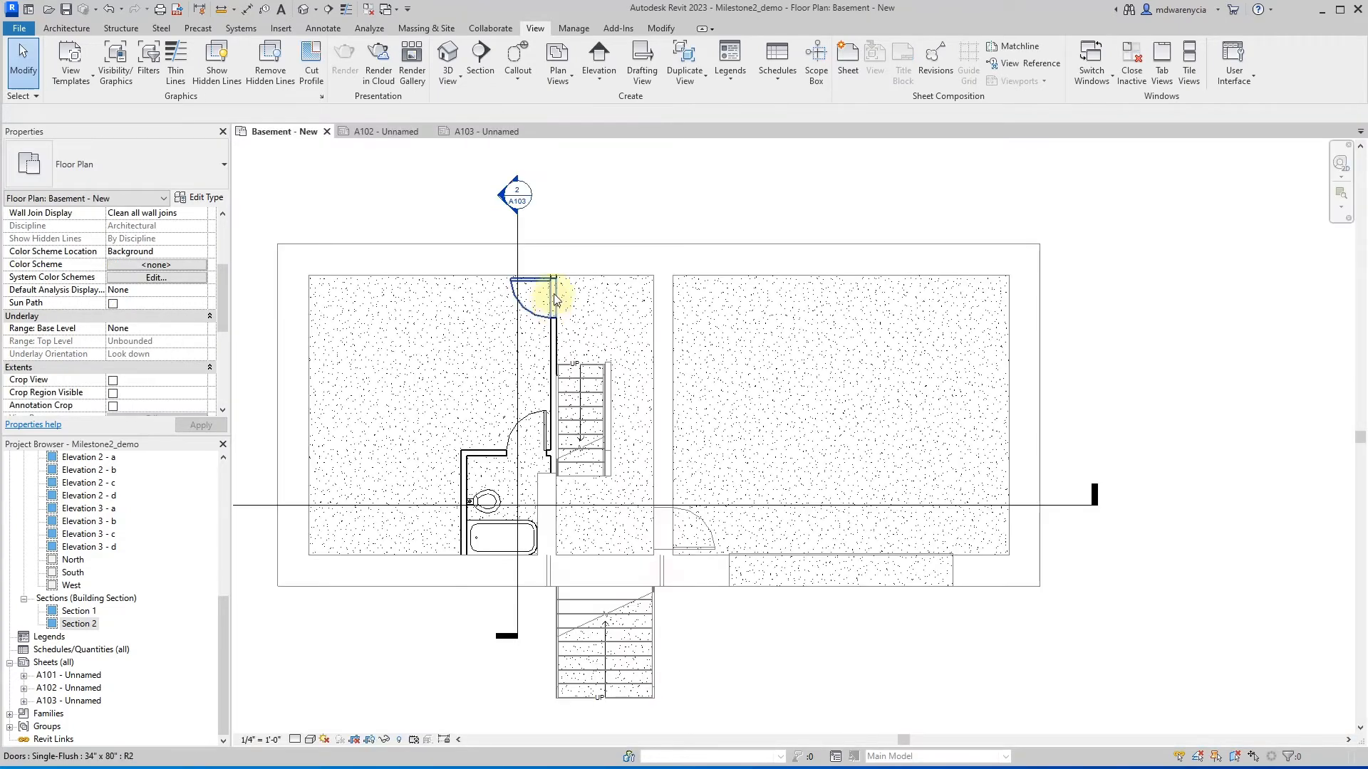
- Check the section marks on sheet A102 and the overall arrangement of the two sections on sheet A103
{"action": "left_click", "coordinate": [387, 131]}
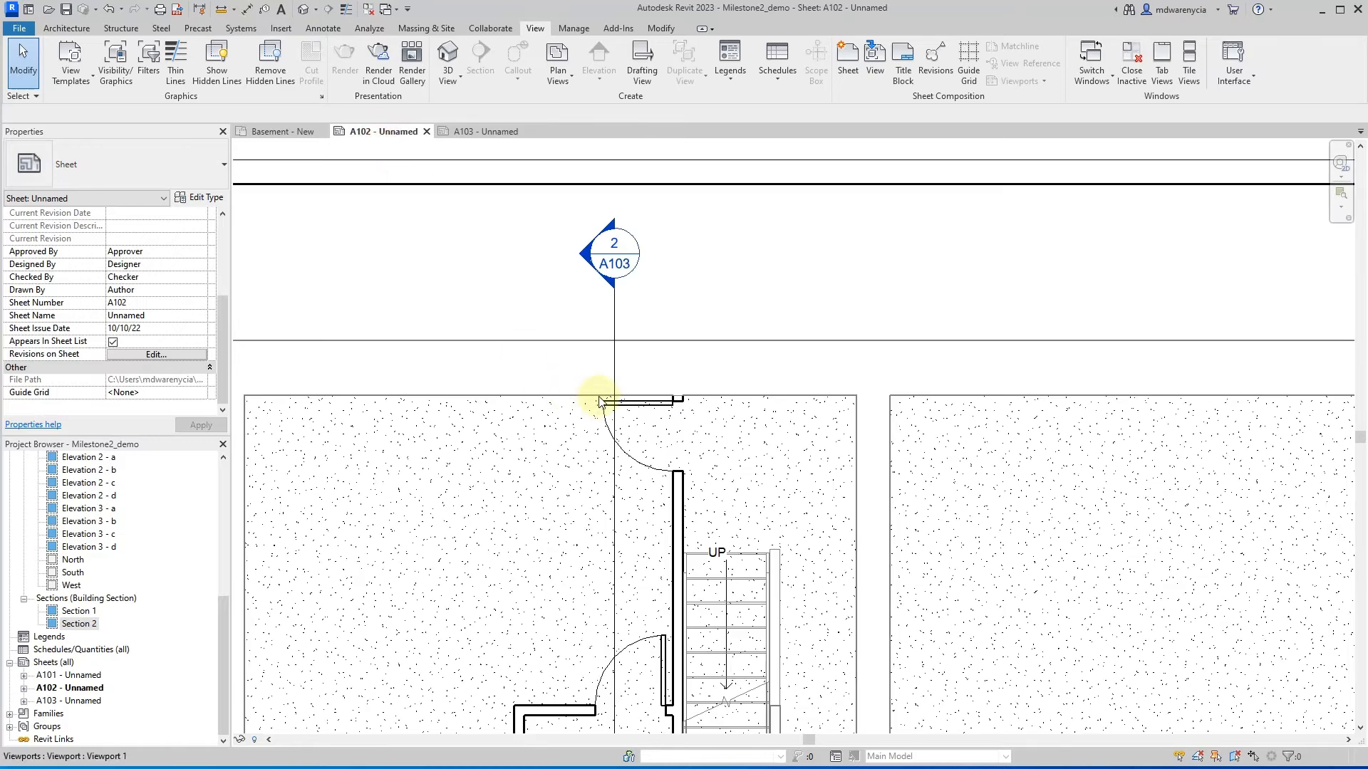
{"action": "scroll", "coordinate": [691, 369], "scroll_direction": "down", "scroll_amount": 6}
{"action": "middle_click_drag", "start_coordinate": [570, 448], "coordinate": [418, 328]}
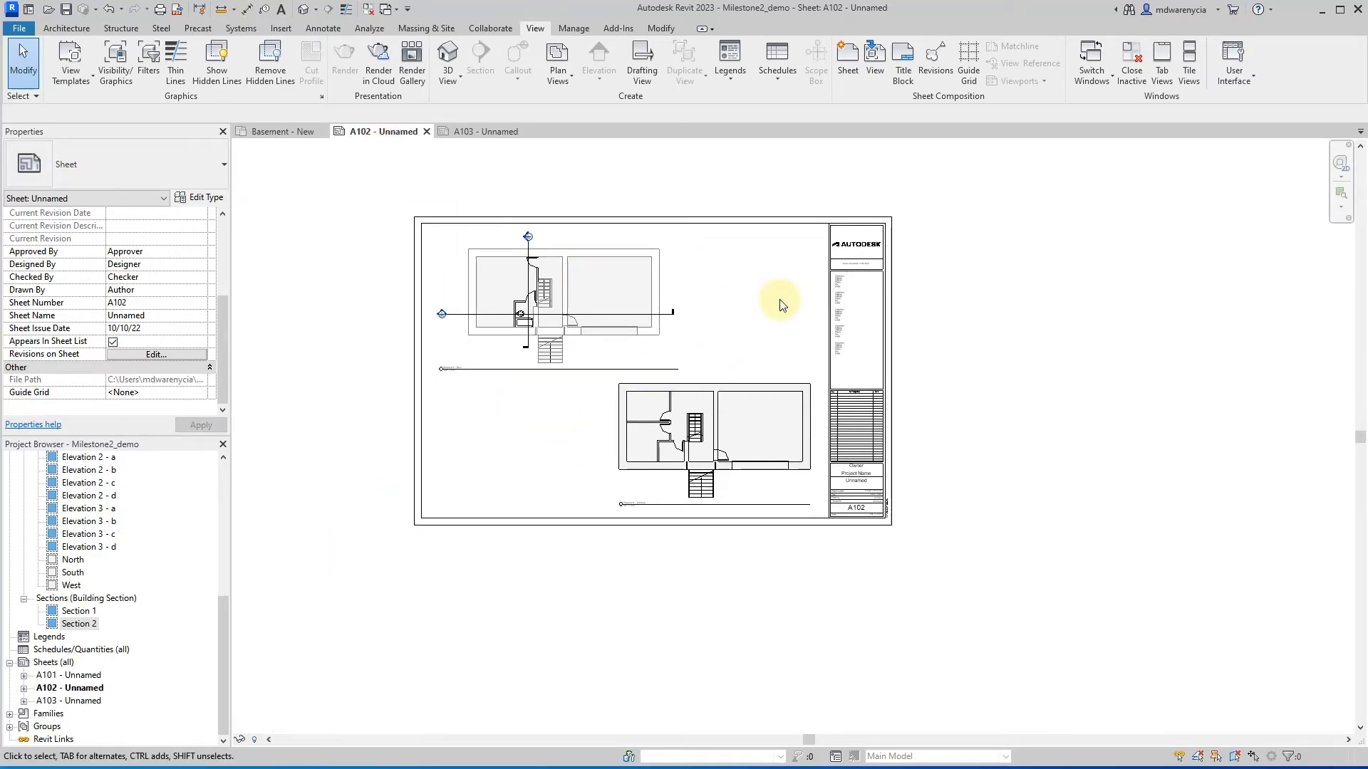
{"action": "left_click", "coordinate": [470, 128]}
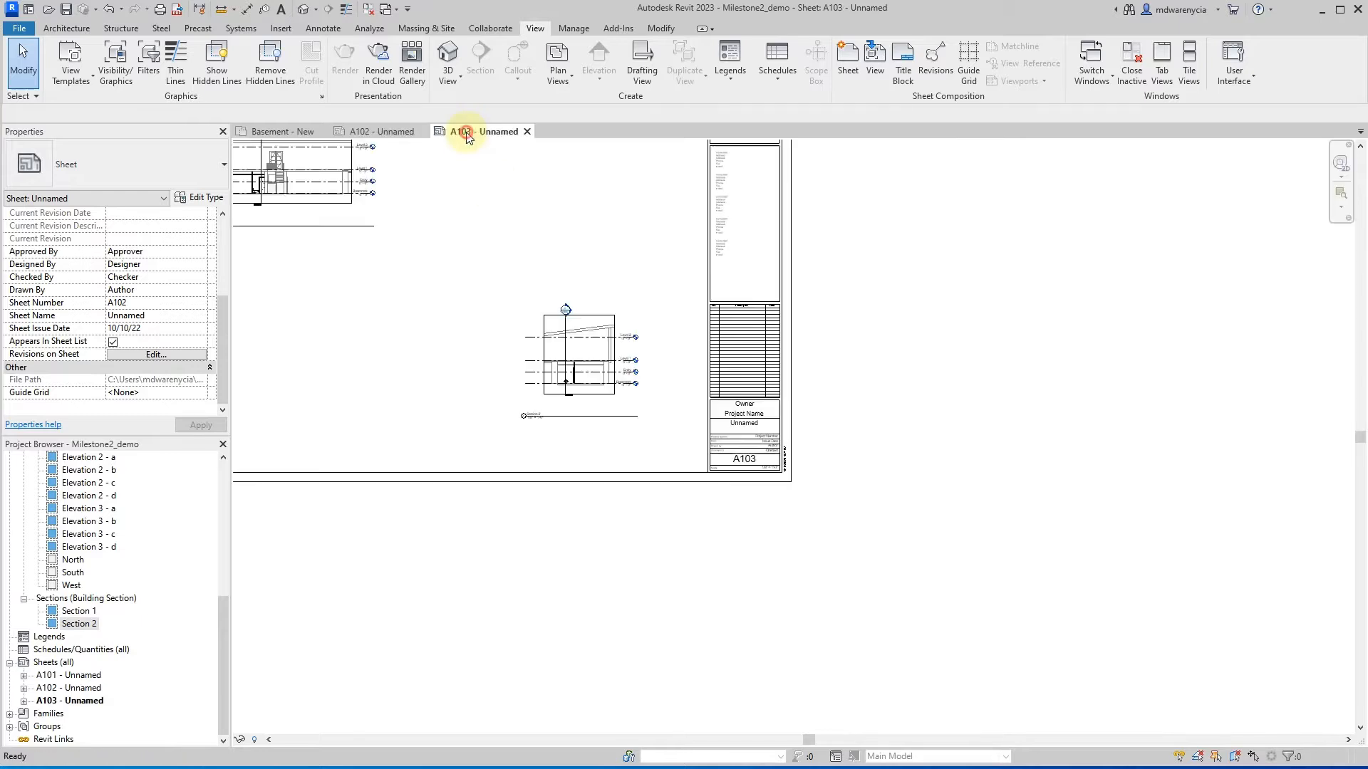
{"action": "scroll", "coordinate": [662, 305], "scroll_direction": "up", "scroll_amount": 3}
{"action": "scroll", "coordinate": [764, 411], "scroll_direction": "down", "scroll_amount": 3}
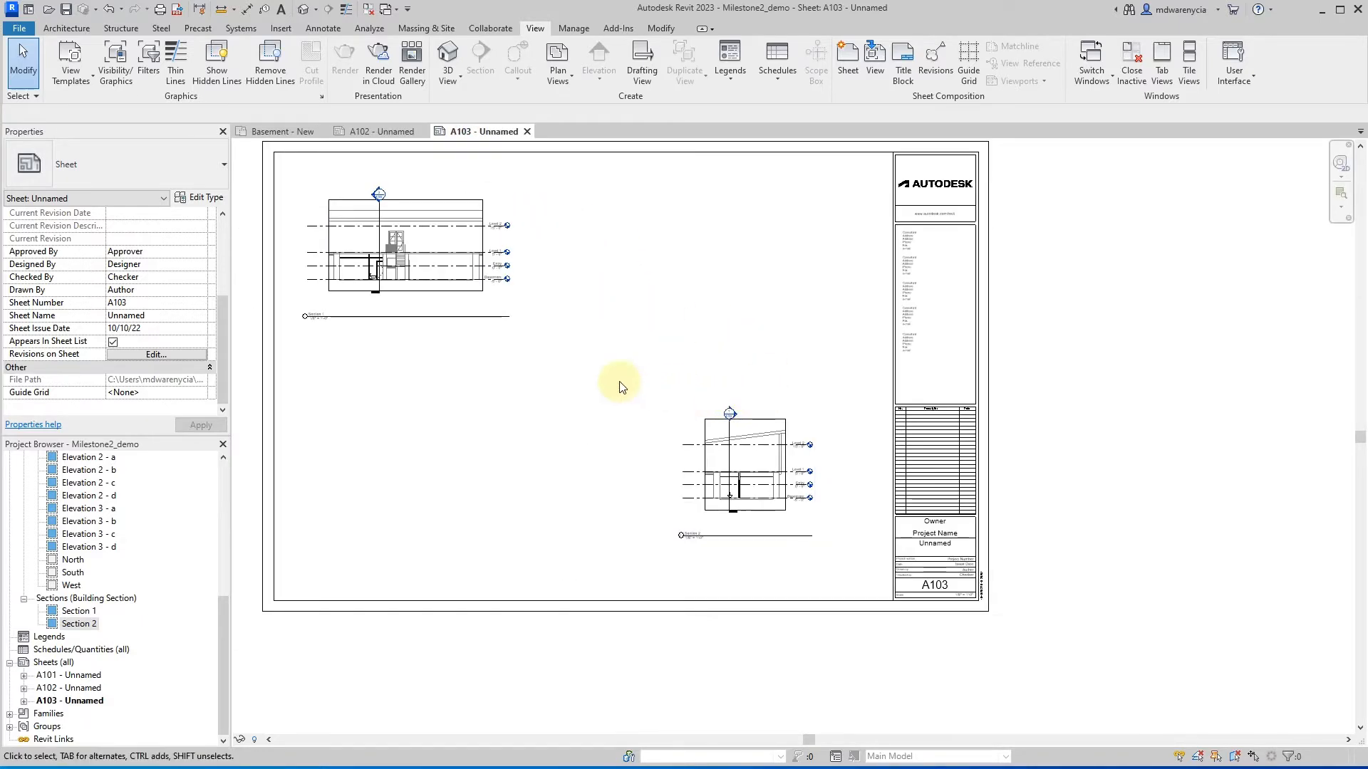
- Activate the Section 2 viewport on sheet A103 and select its crop region
{"action": "scroll", "coordinate": [801, 499], "scroll_direction": "up", "scroll_amount": 2}
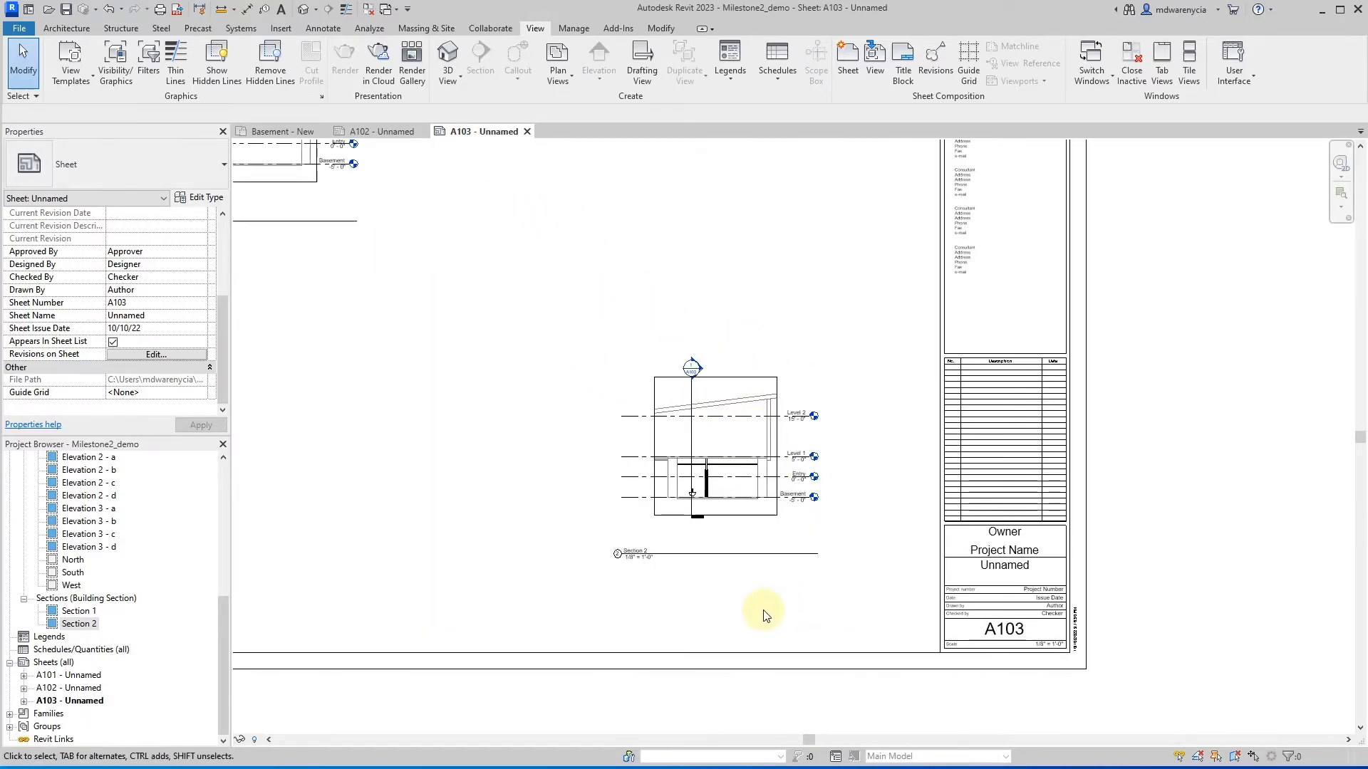
{"action": "double_click", "coordinate": [755, 527]}
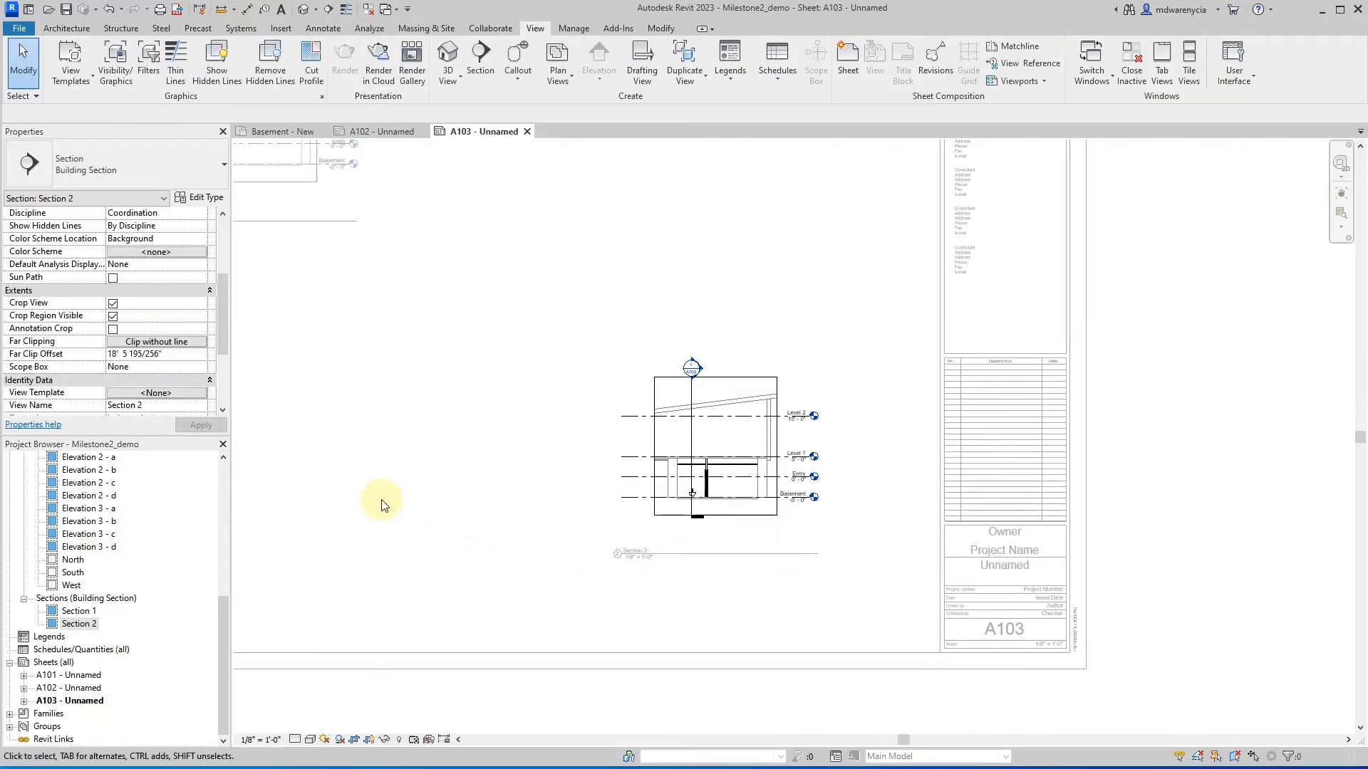
{"action": "left_click", "coordinate": [725, 524]}
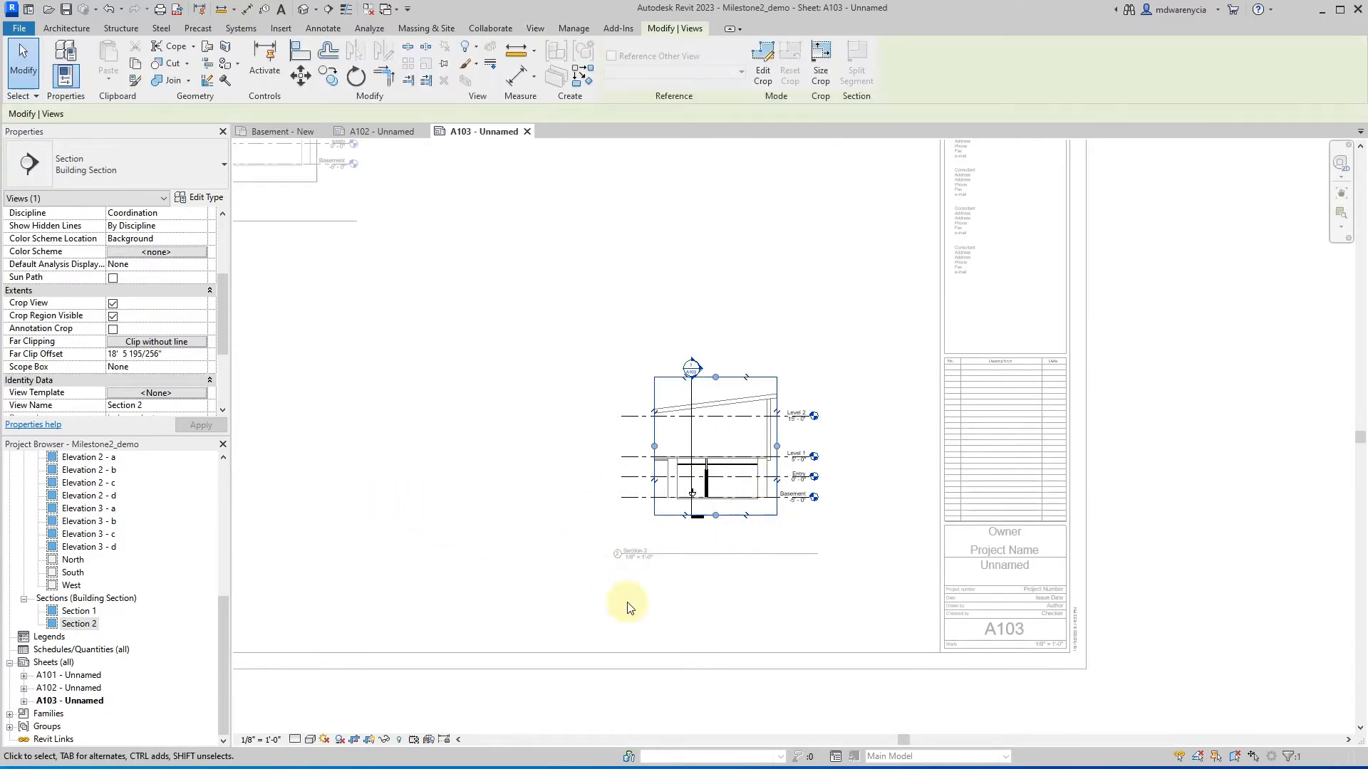
{"action": "left_click", "coordinate": [704, 609]}
{"action": "left_click", "coordinate": [746, 378]}
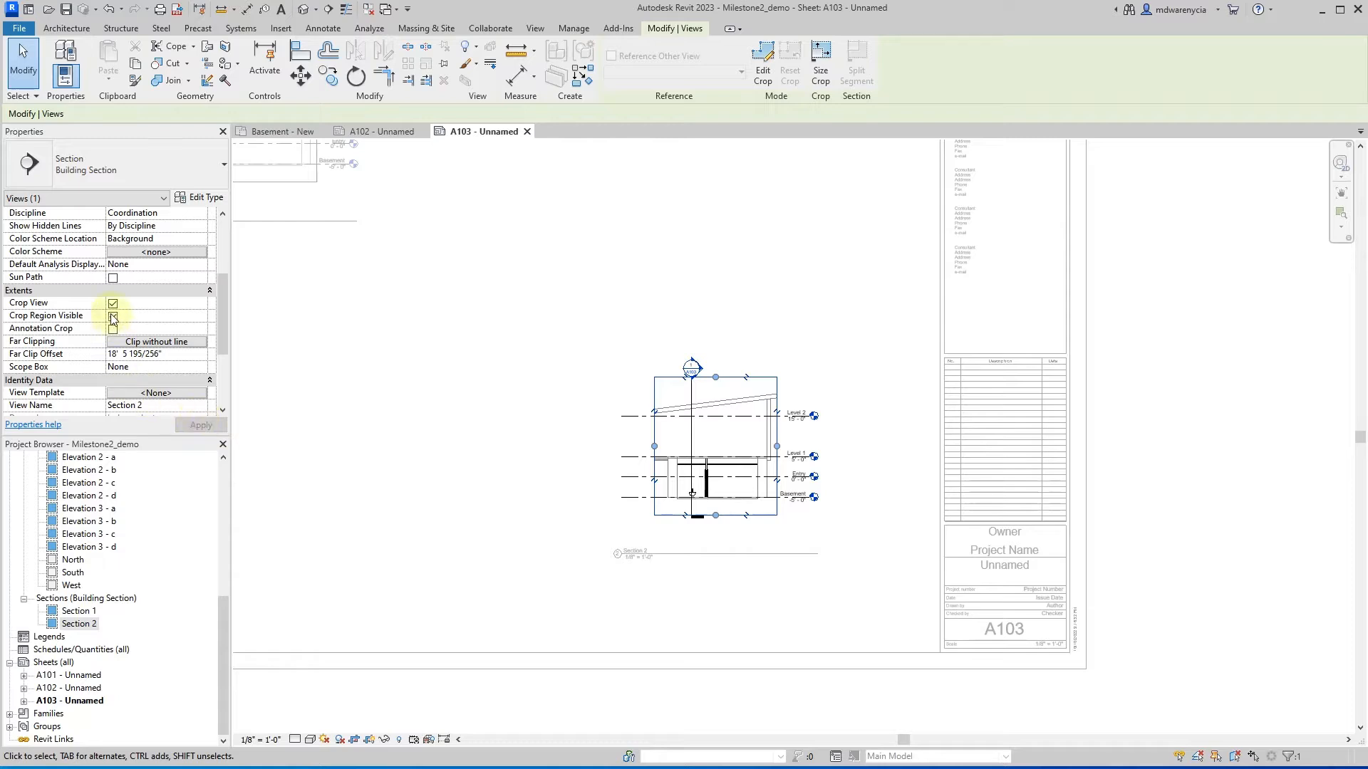
- Assign the Architectural Section view template to the Section 2 view
{"action": "scroll", "coordinate": [151, 343], "scroll_direction": "down", "scroll_amount": 3}
{"action": "left_click", "coordinate": [150, 266]}
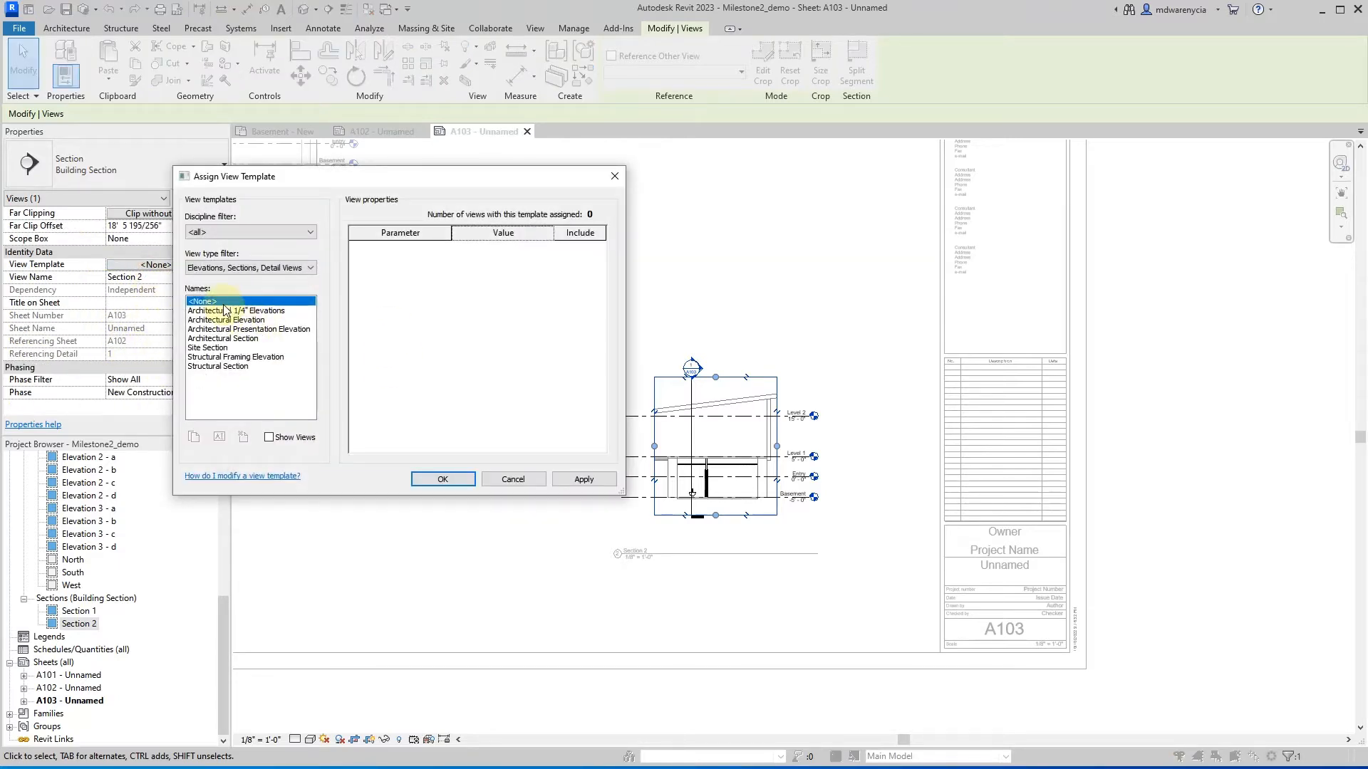
{"action": "left_click", "coordinate": [228, 339]}
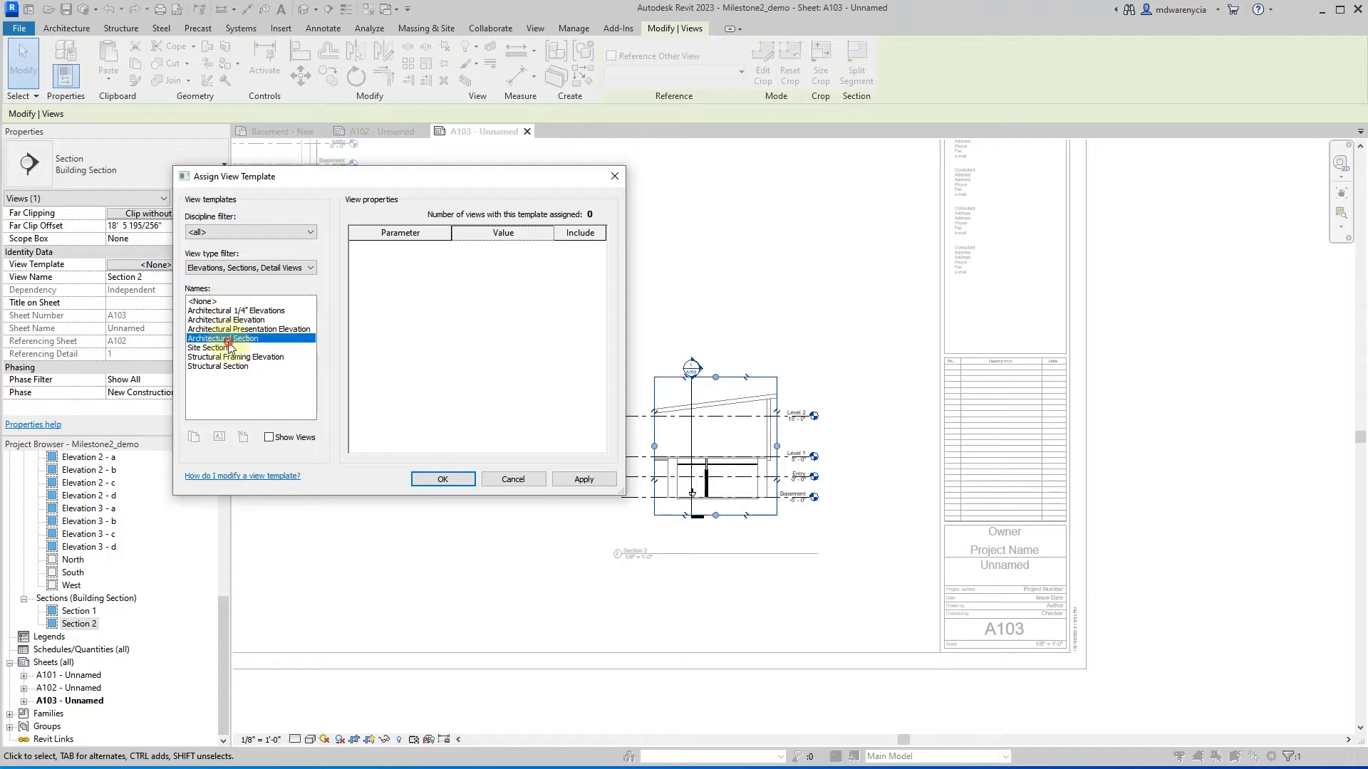
{"action": "left_click", "coordinate": [603, 485]}
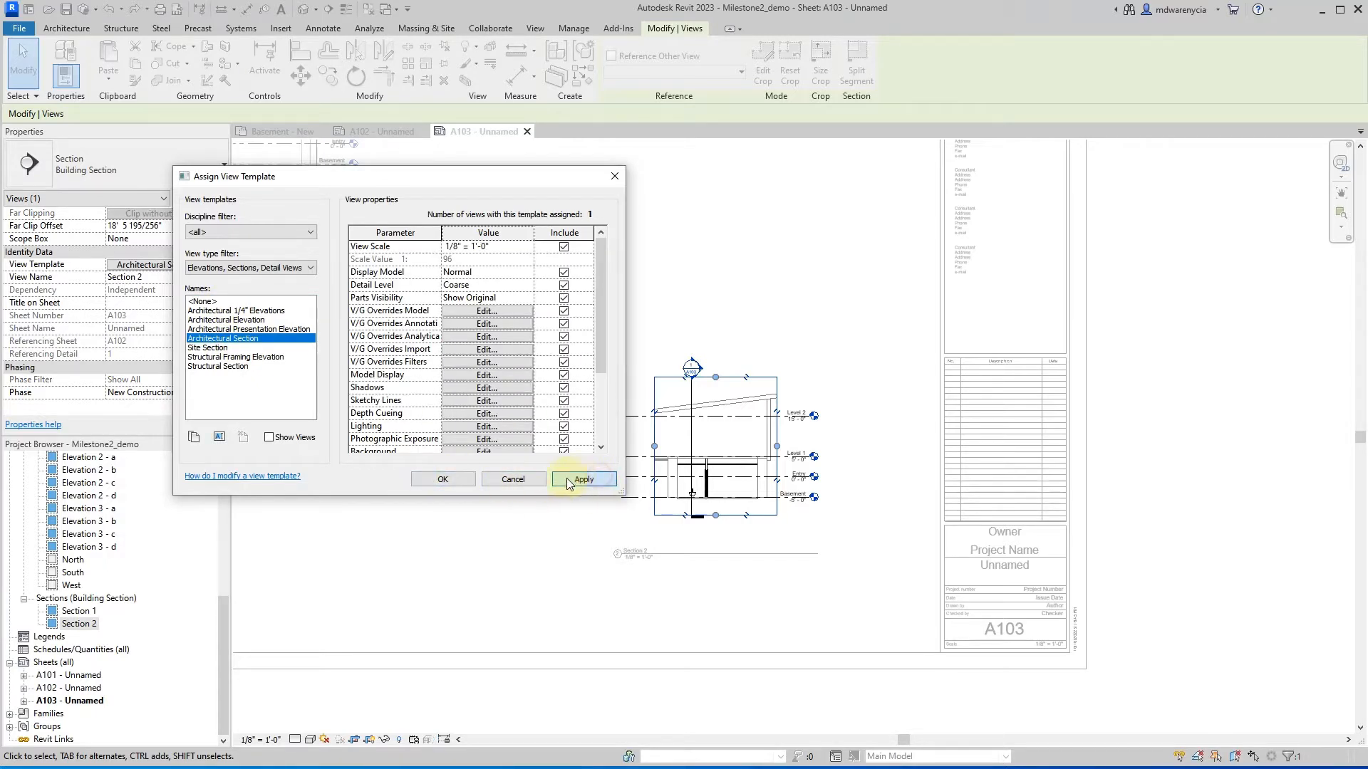
{"action": "left_click", "coordinate": [442, 479]}
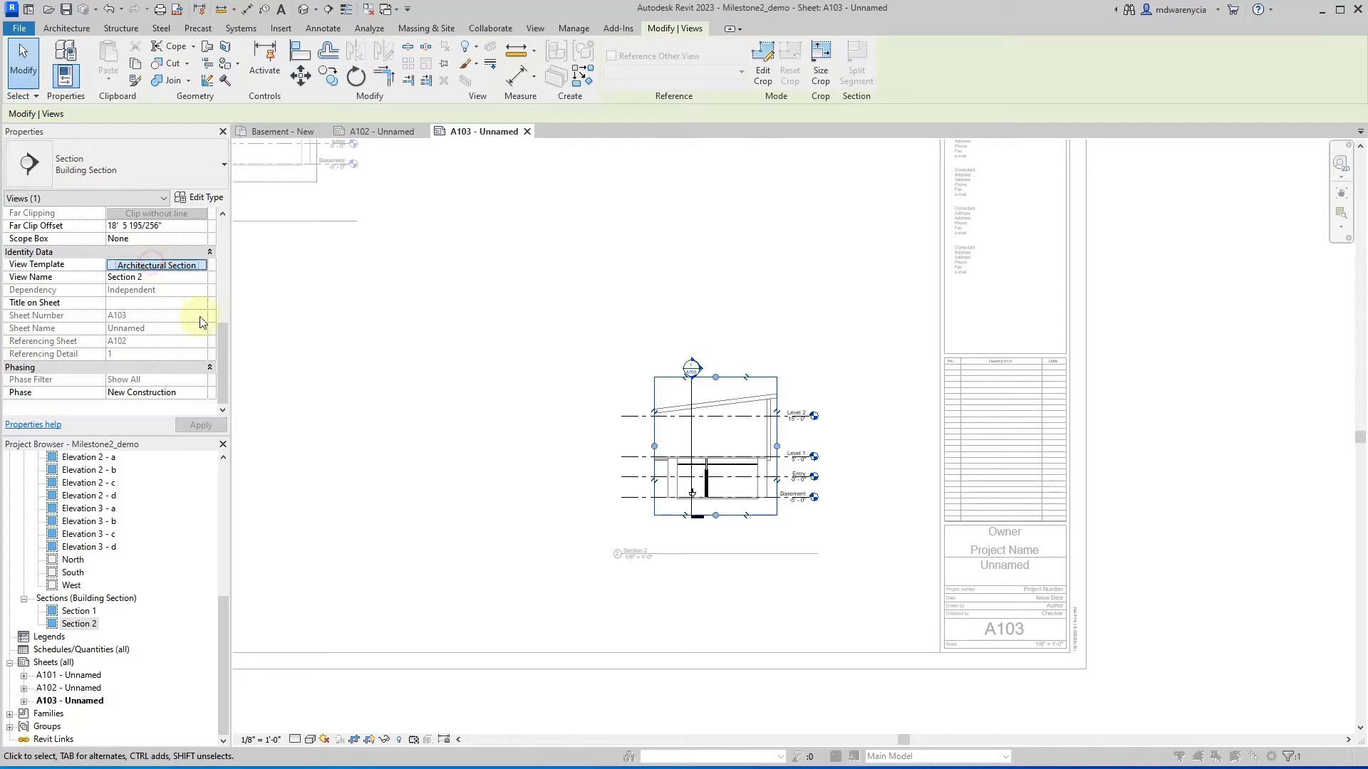
- Assign the Architectural 1/4" Elevations view template to Section 2 and deactivate the view
{"action": "left_click", "coordinate": [230, 311]}
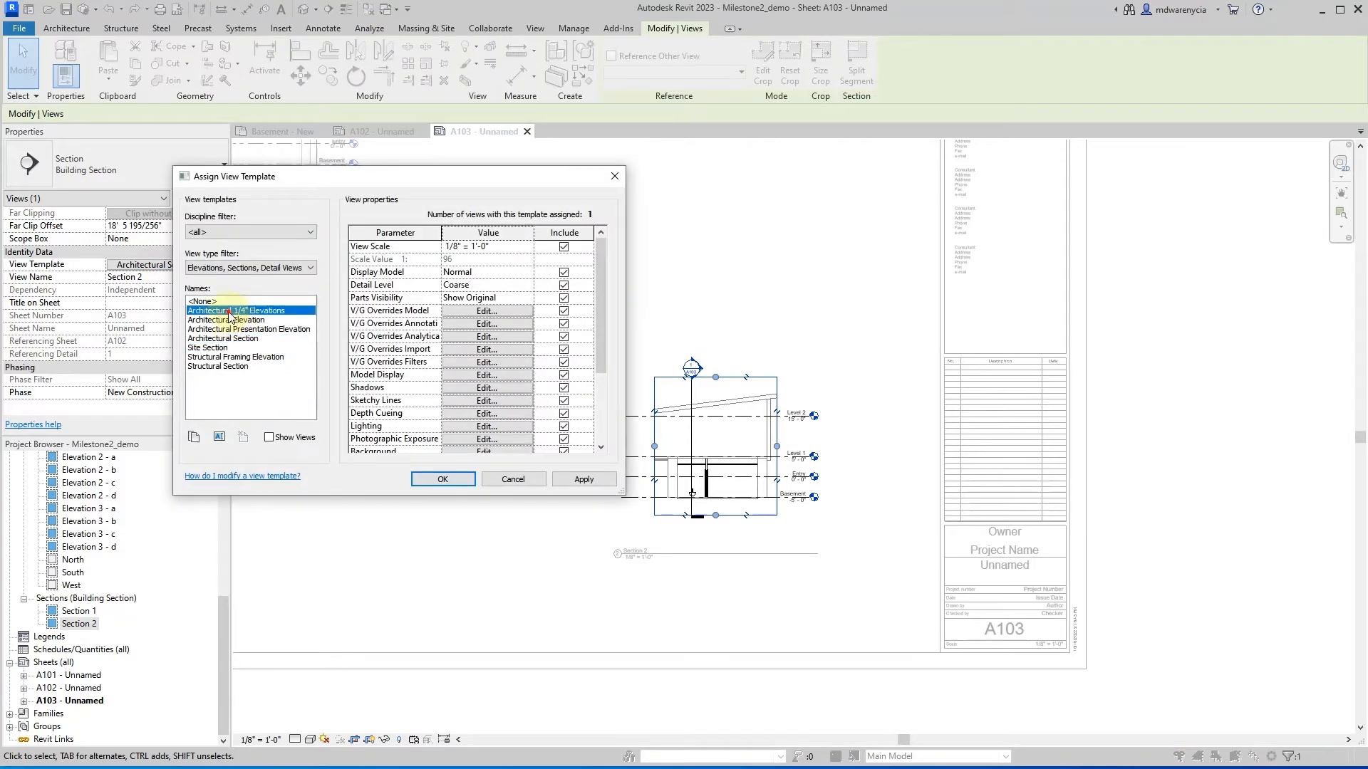
{"action": "left_click", "coordinate": [567, 481]}
{"action": "left_click", "coordinate": [425, 484]}
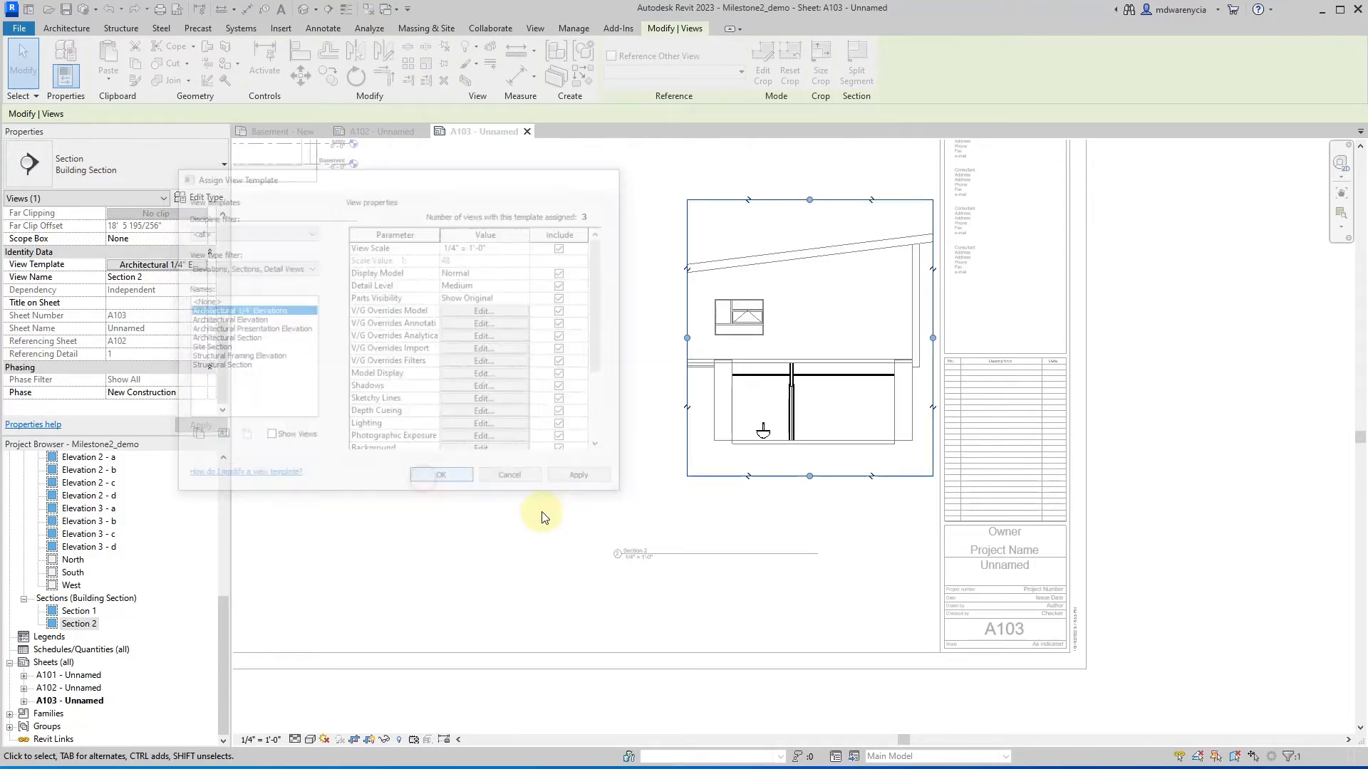
{"action": "left_click", "coordinate": [621, 481]}
{"action": "scroll", "coordinate": [456, 491], "scroll_direction": "down", "scroll_amount": 2}
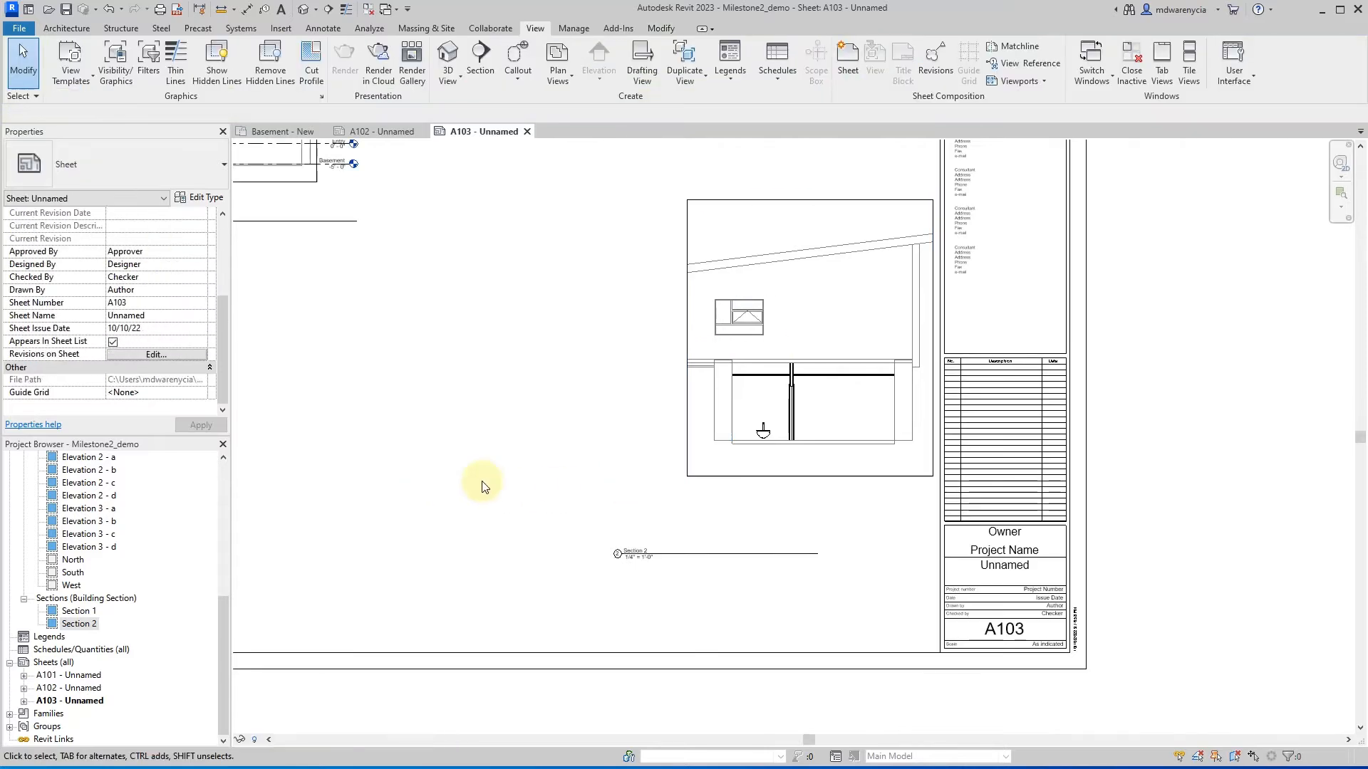
- Move the Section 2 viewport away from the titleblock and fit its title line directly beneath the view
{"action": "left_click_drag", "start_coordinate": [683, 479], "coordinate": [782, 540]}
{"action": "left_click", "coordinate": [481, 513]}
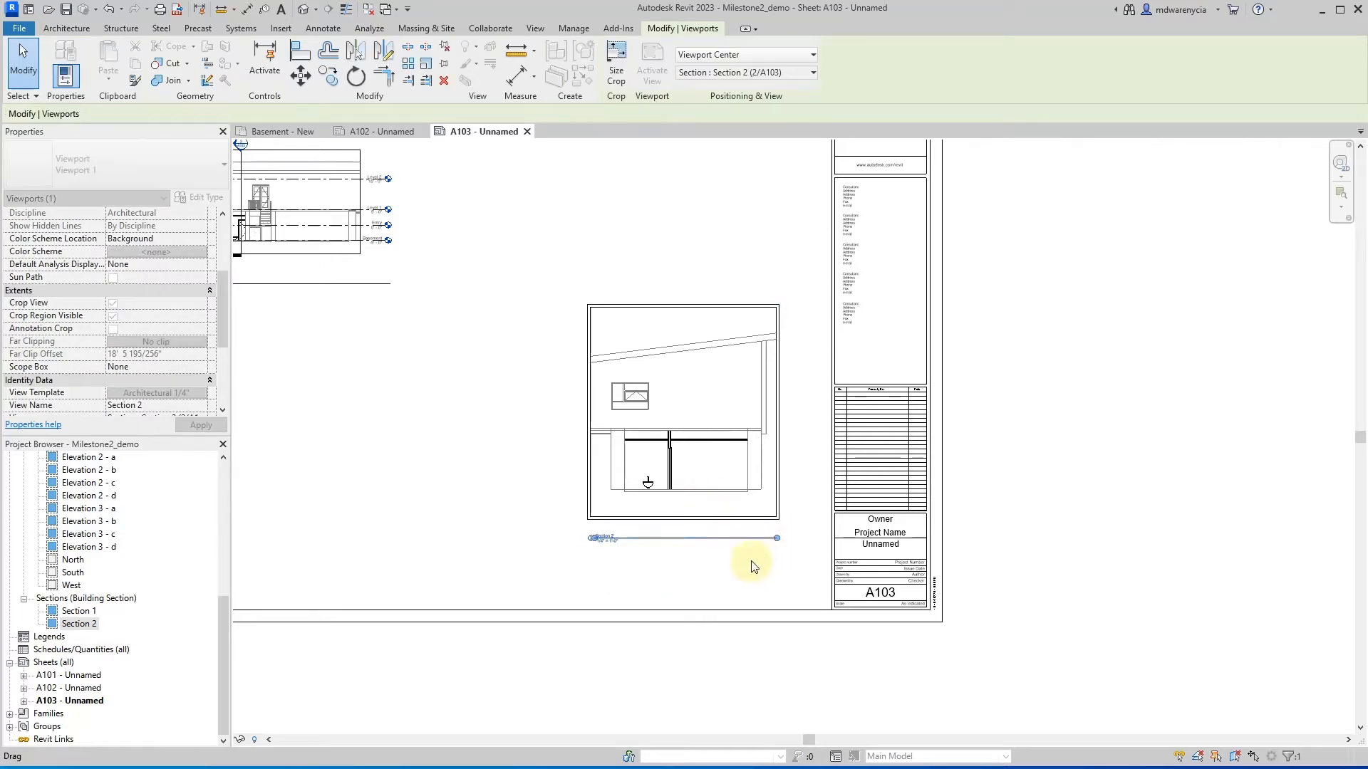
{"action": "left_click", "coordinate": [745, 558]}
- Activate Section 2 and widen its crop region on both sides to take in the whole roof, then deactivate the view
{"action": "scroll", "coordinate": [591, 344], "scroll_direction": "up", "scroll_amount": 3}
{"action": "left_click", "coordinate": [589, 344]}
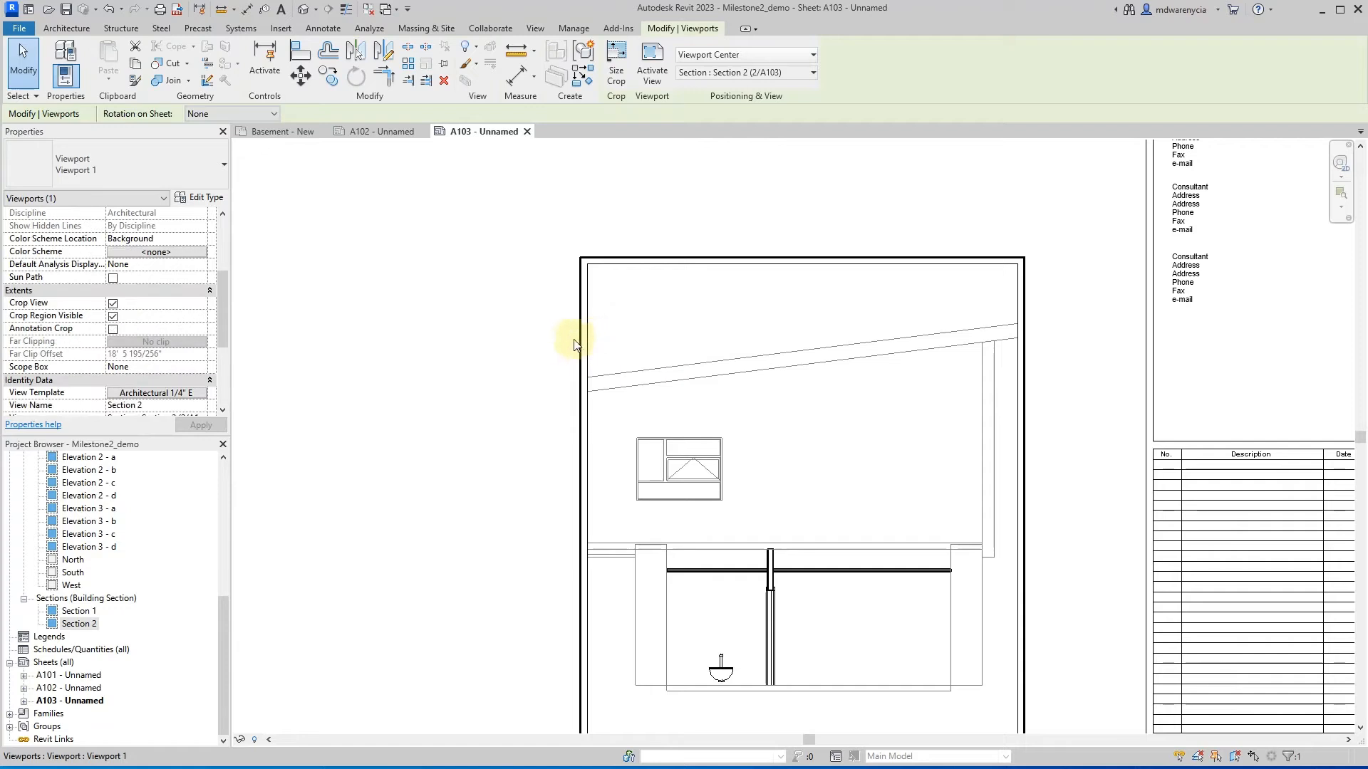
{"action": "double_click", "coordinate": [584, 344]}
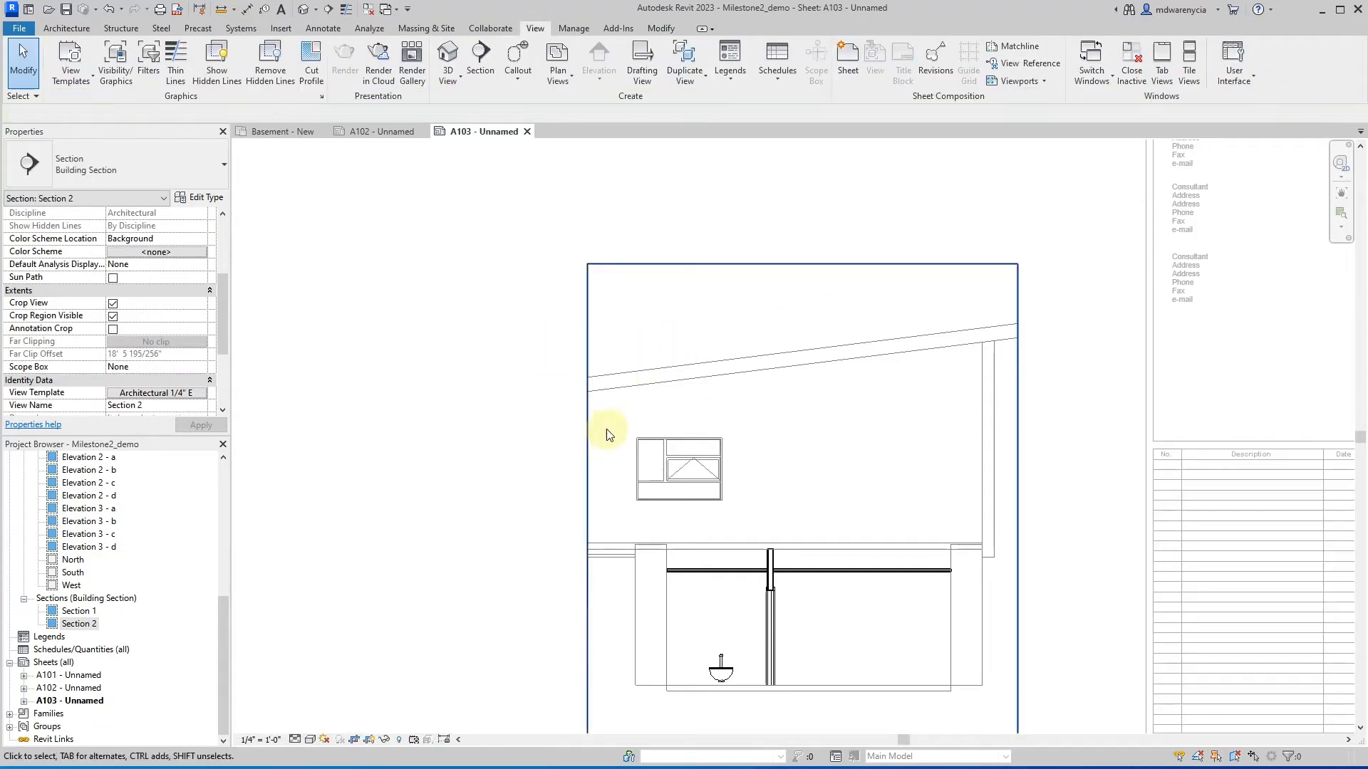
{"action": "left_click", "coordinate": [588, 459]}
{"action": "middle_click_drag", "start_coordinate": [583, 474], "coordinate": [565, 329]}
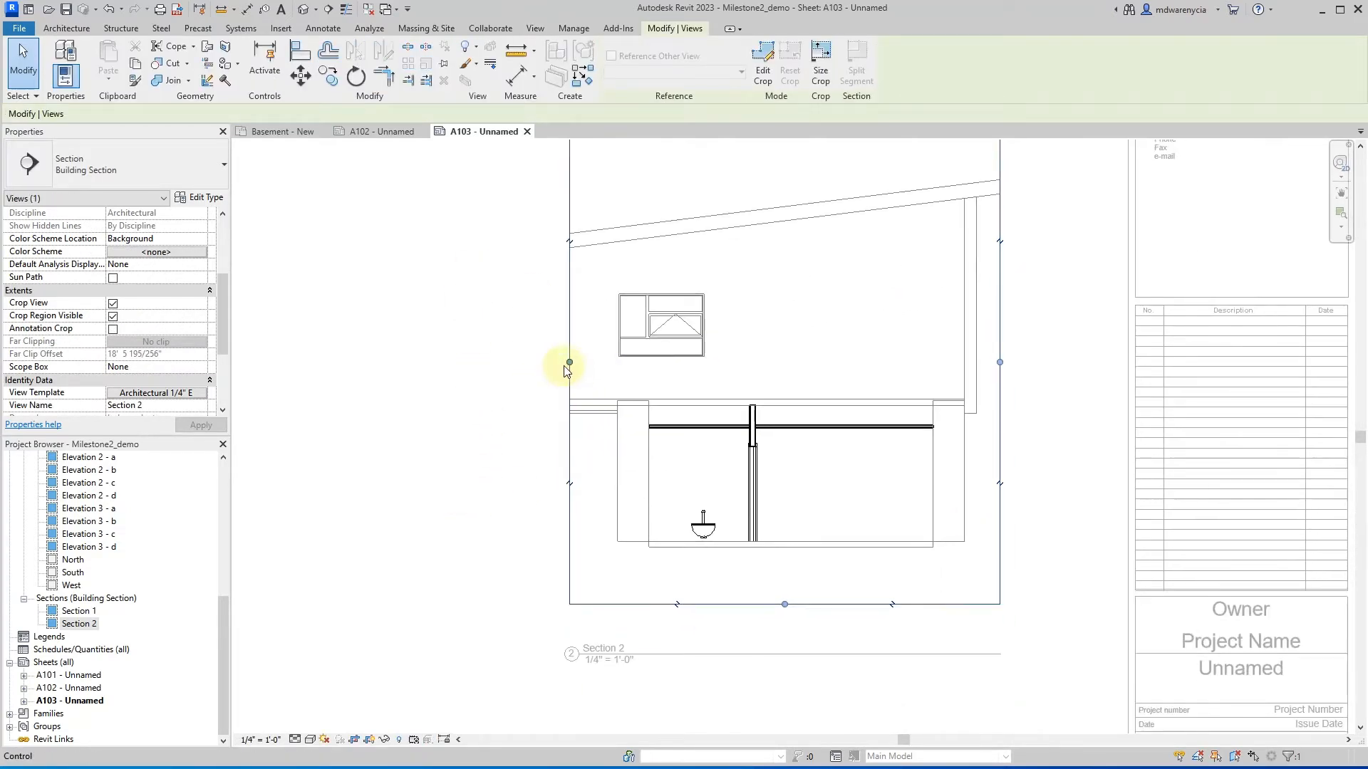
{"action": "left_click_drag", "start_coordinate": [569, 362], "coordinate": [423, 362]}
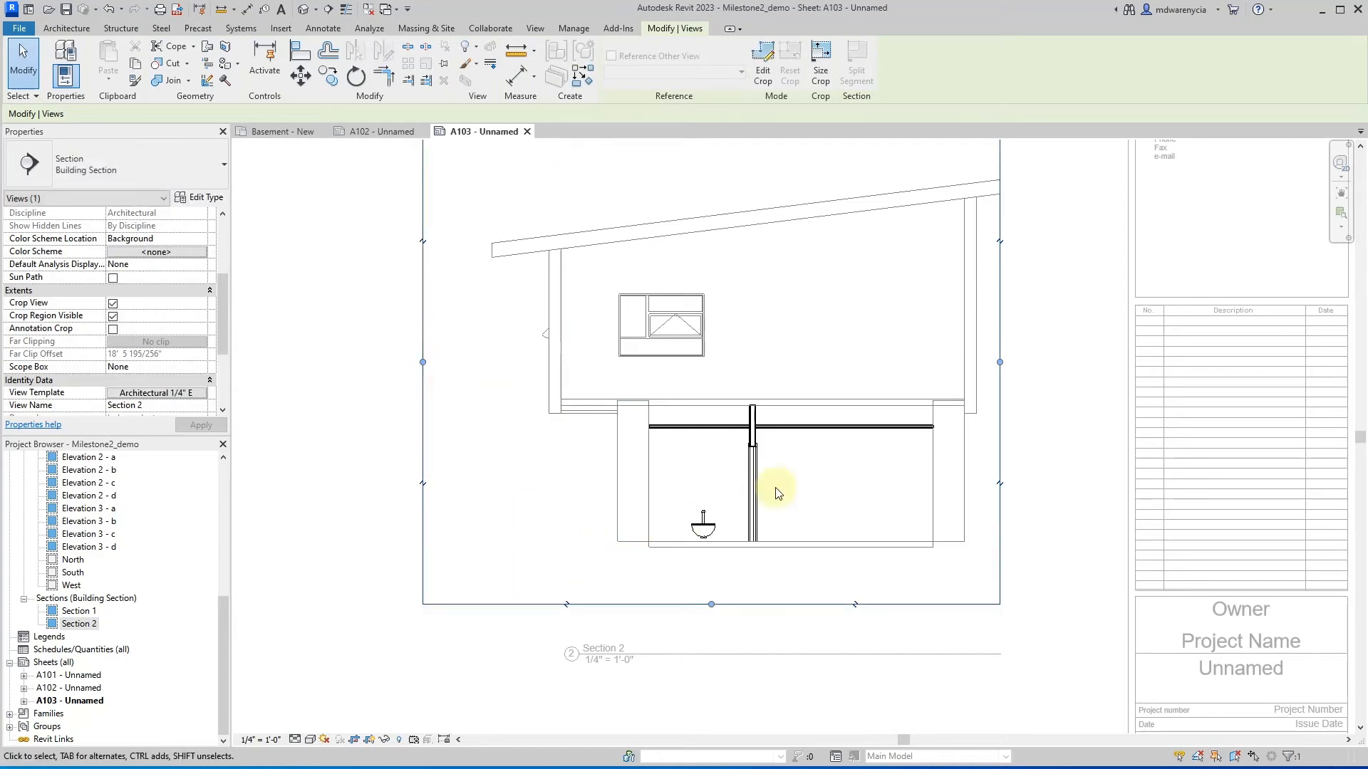
{"action": "left_click_drag", "start_coordinate": [1000, 365], "coordinate": [1074, 361]}
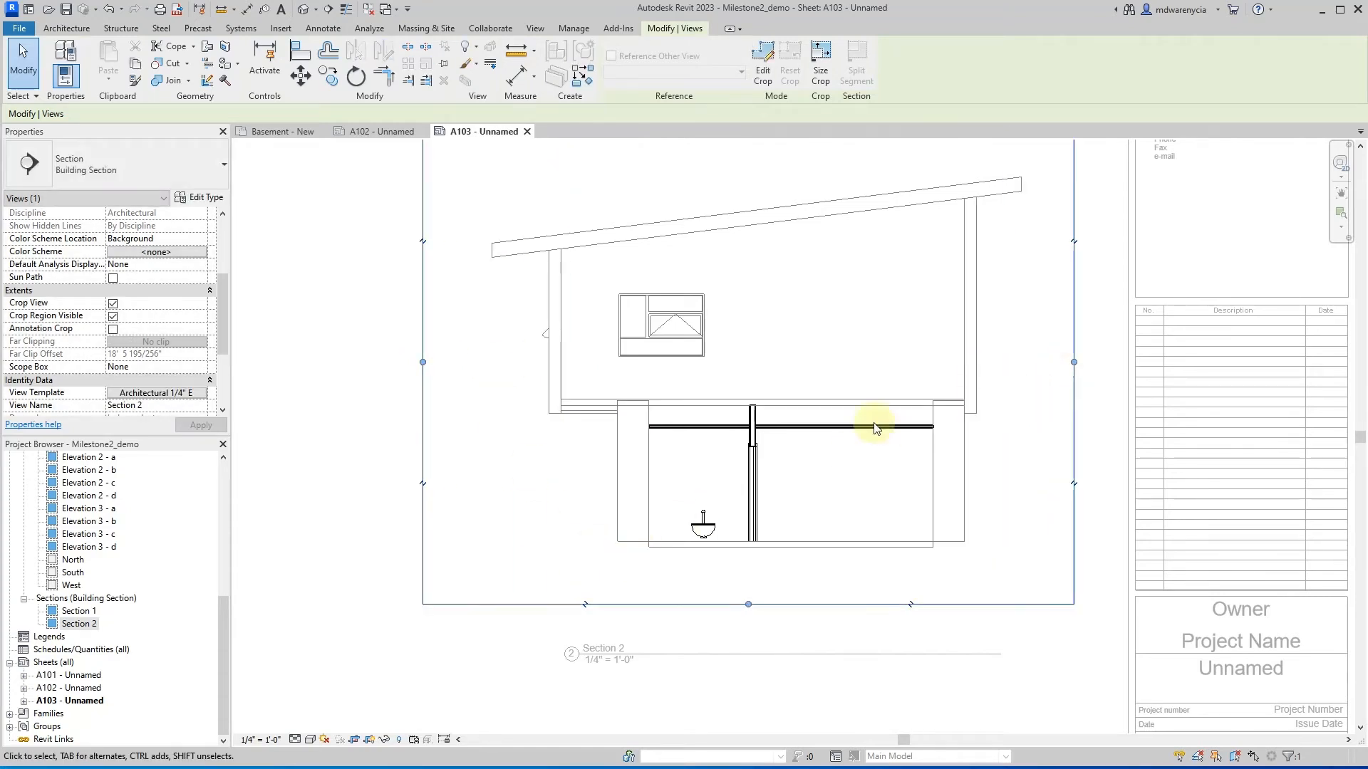
{"action": "scroll", "coordinate": [683, 513], "scroll_direction": "down", "scroll_amount": 3}
{"action": "left_click", "coordinate": [548, 612]}
{"action": "double_click", "coordinate": [547, 612]}
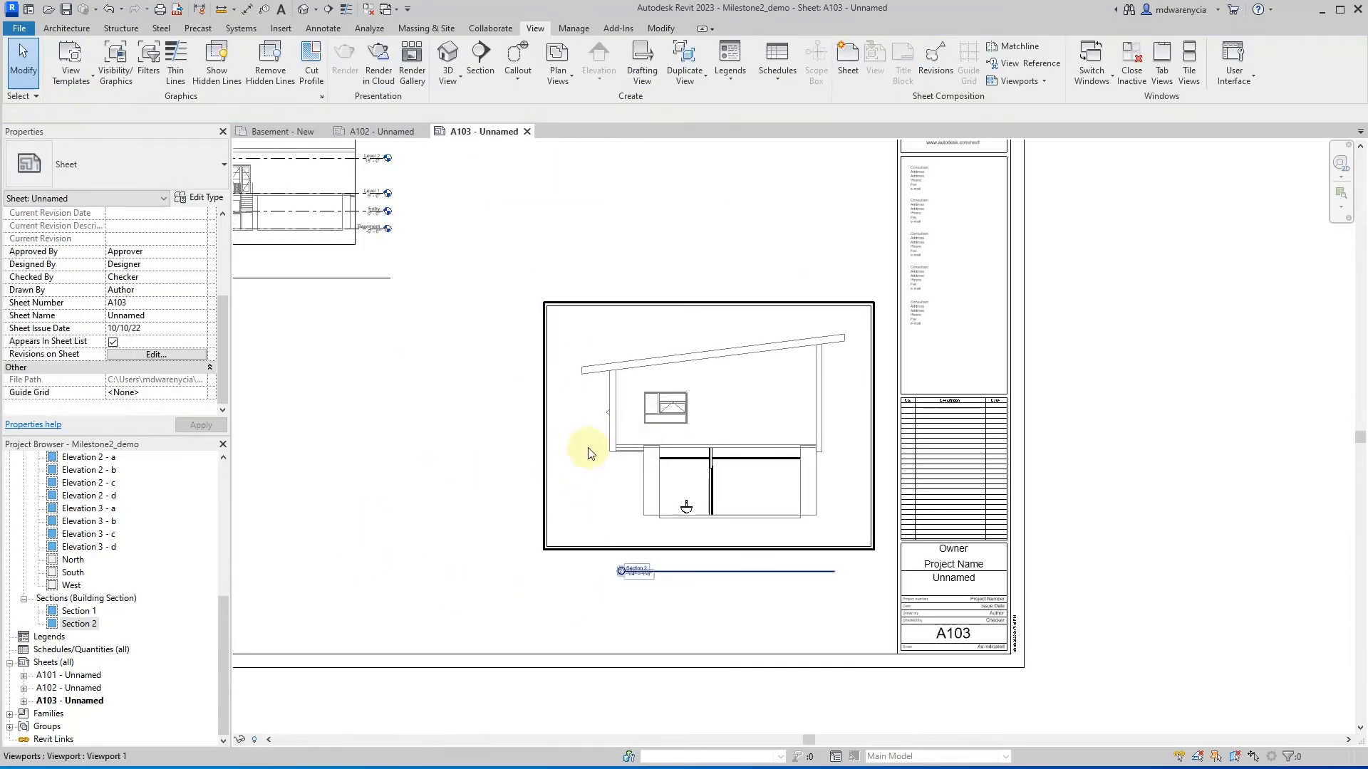
- Examine the Section 2 viewport's scale, template and graphics properties on sheet A103
{"action": "scroll", "coordinate": [524, 580], "scroll_direction": "down", "scroll_amount": 4}
{"action": "scroll", "coordinate": [570, 591], "scroll_direction": "up", "scroll_amount": 4}
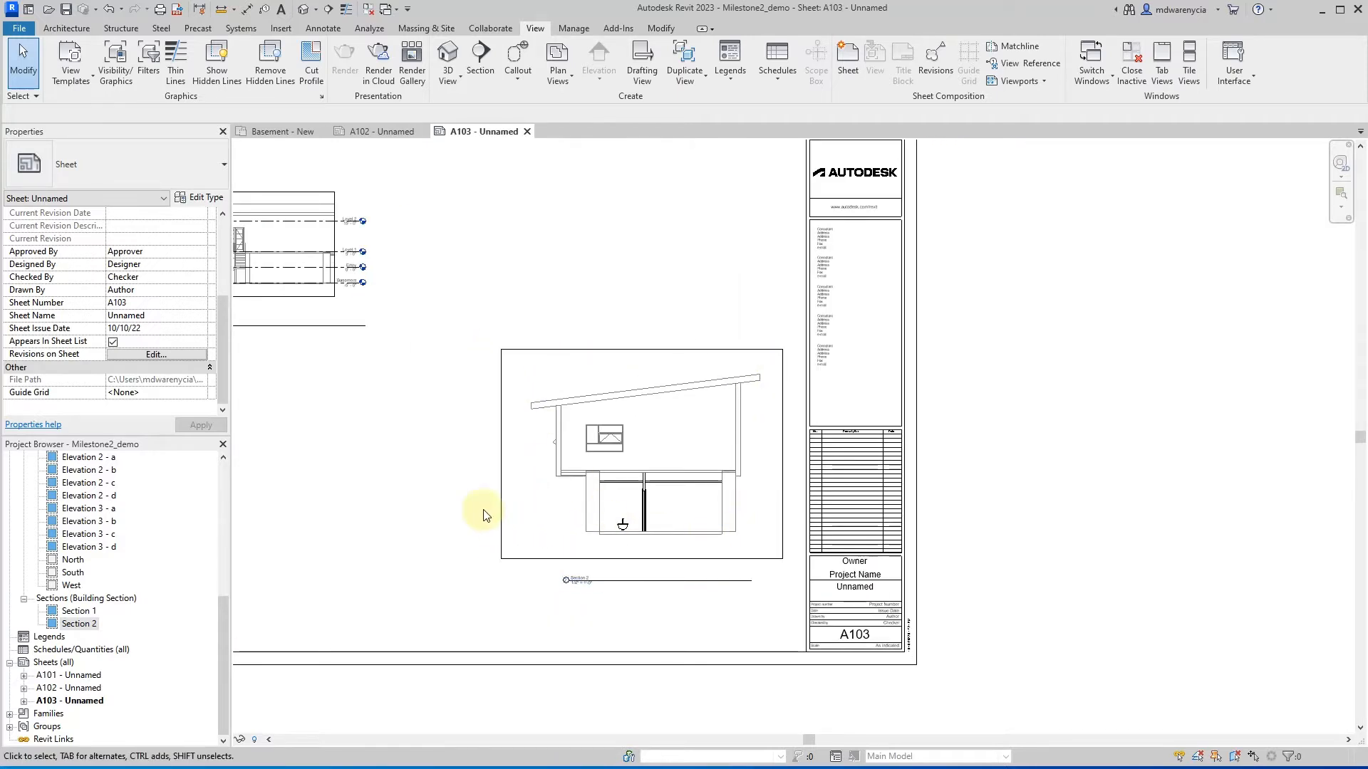
{"action": "left_click", "coordinate": [522, 504]}
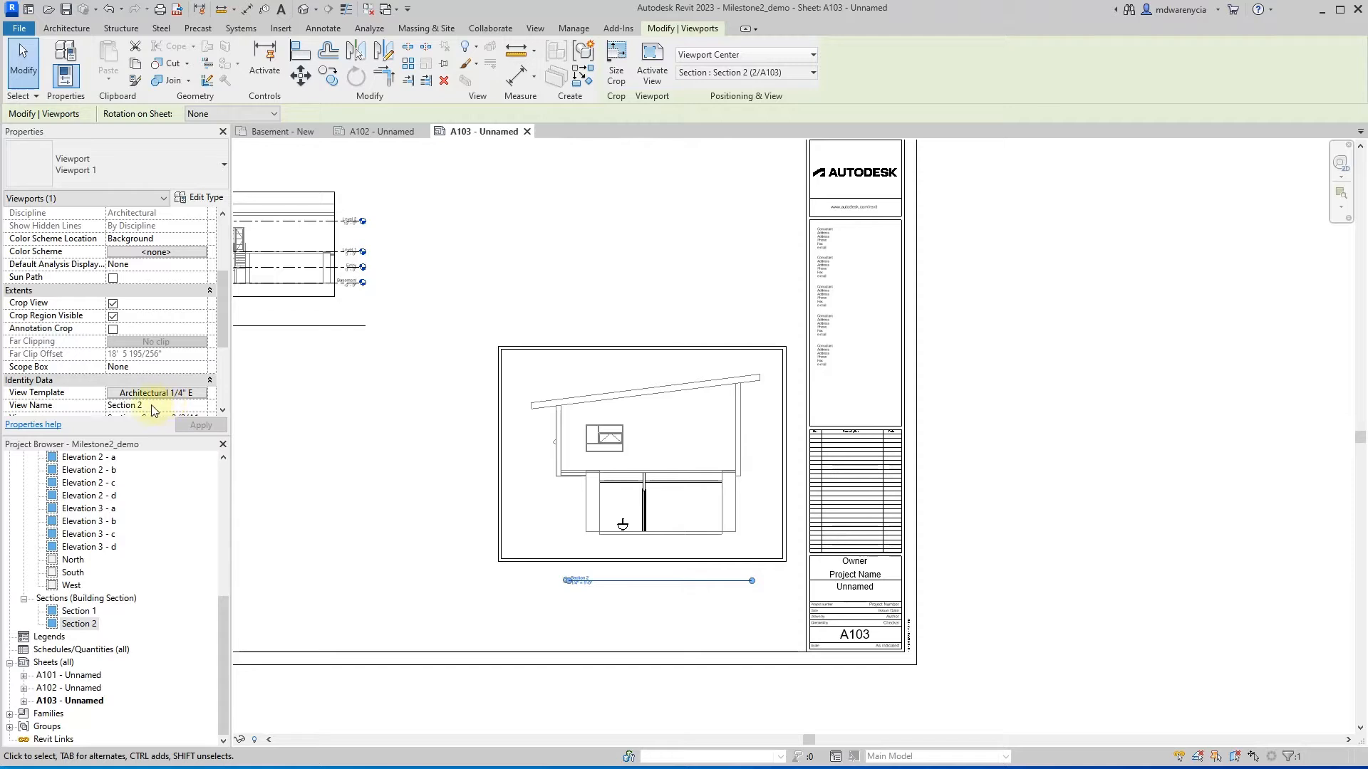
{"action": "left_click", "coordinate": [626, 379]}
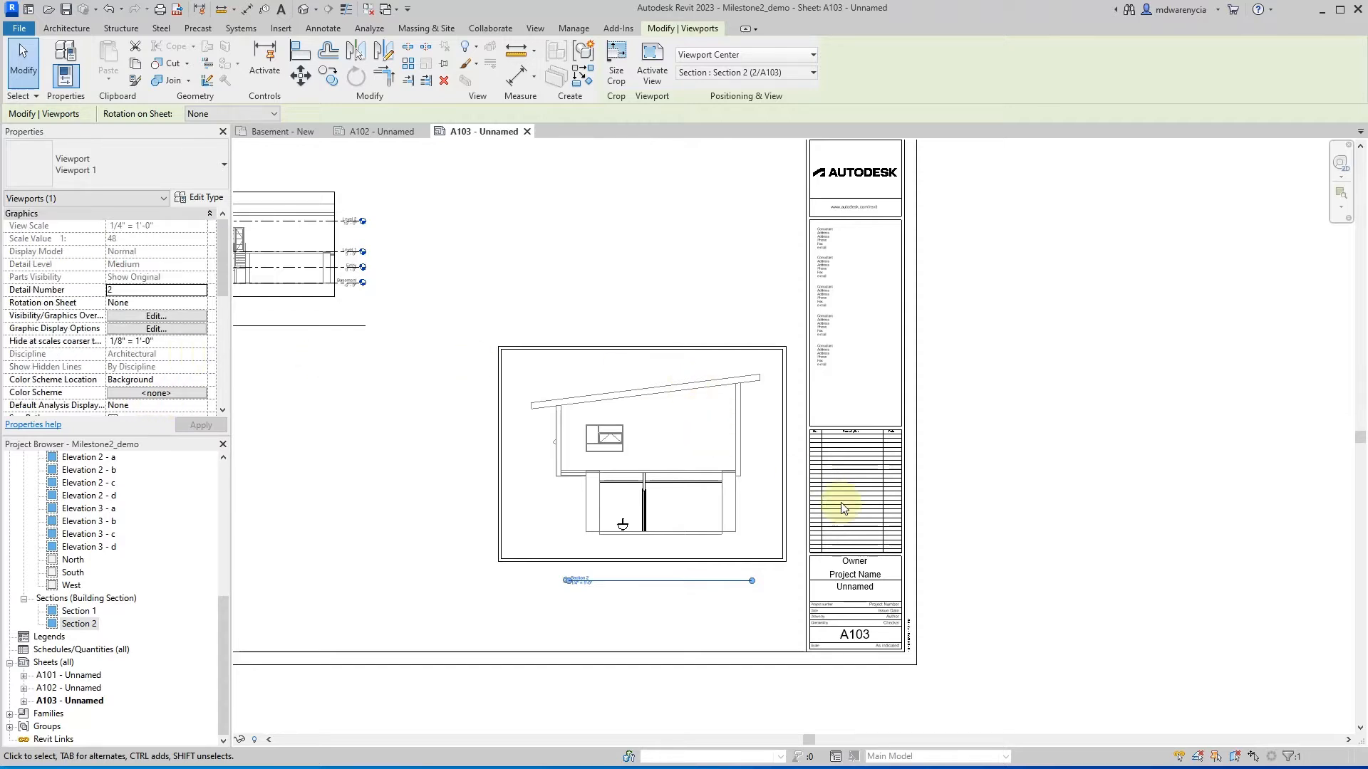
{"action": "scroll", "coordinate": [680, 412], "scroll_direction": "up", "scroll_amount": 2}
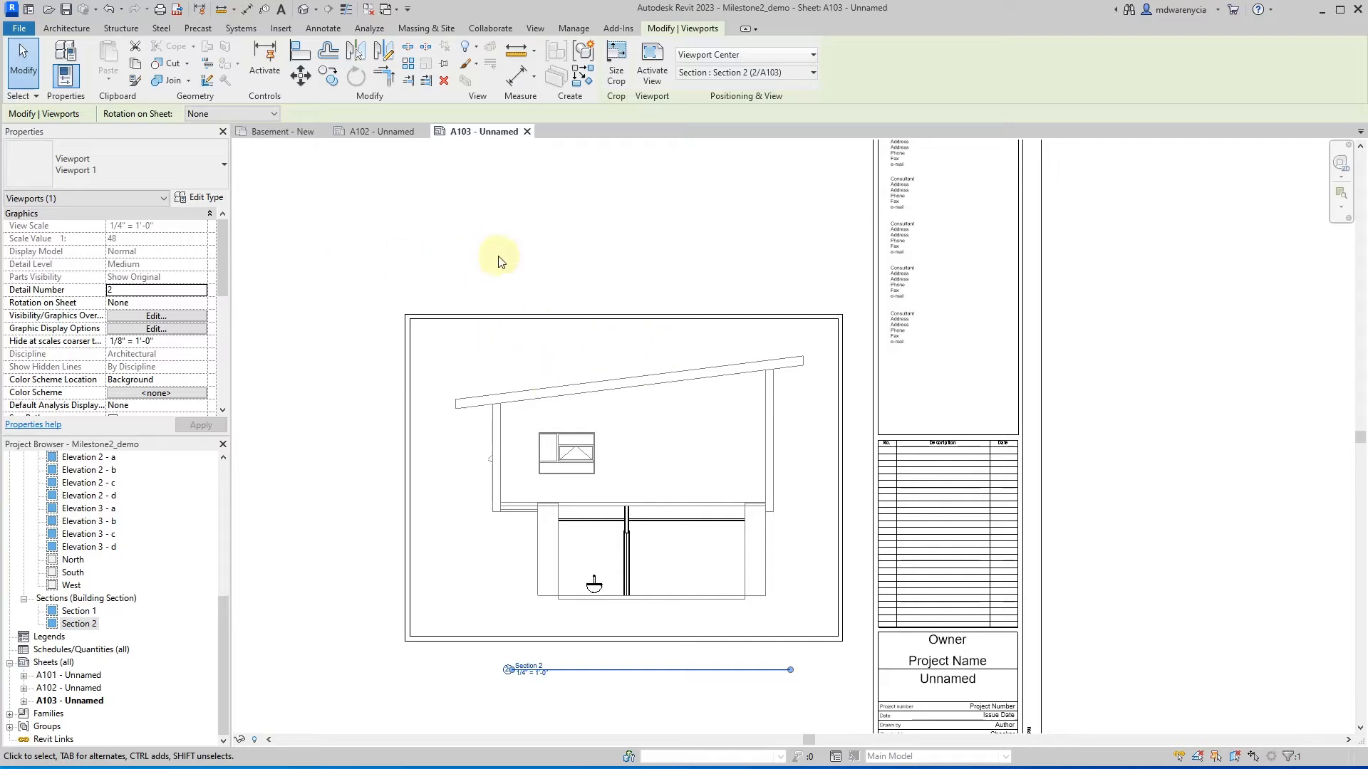
{"action": "scroll", "coordinate": [543, 405], "scroll_direction": "down", "scroll_amount": 1}
{"action": "scroll", "coordinate": [353, 424], "scroll_direction": "down", "scroll_amount": 1}
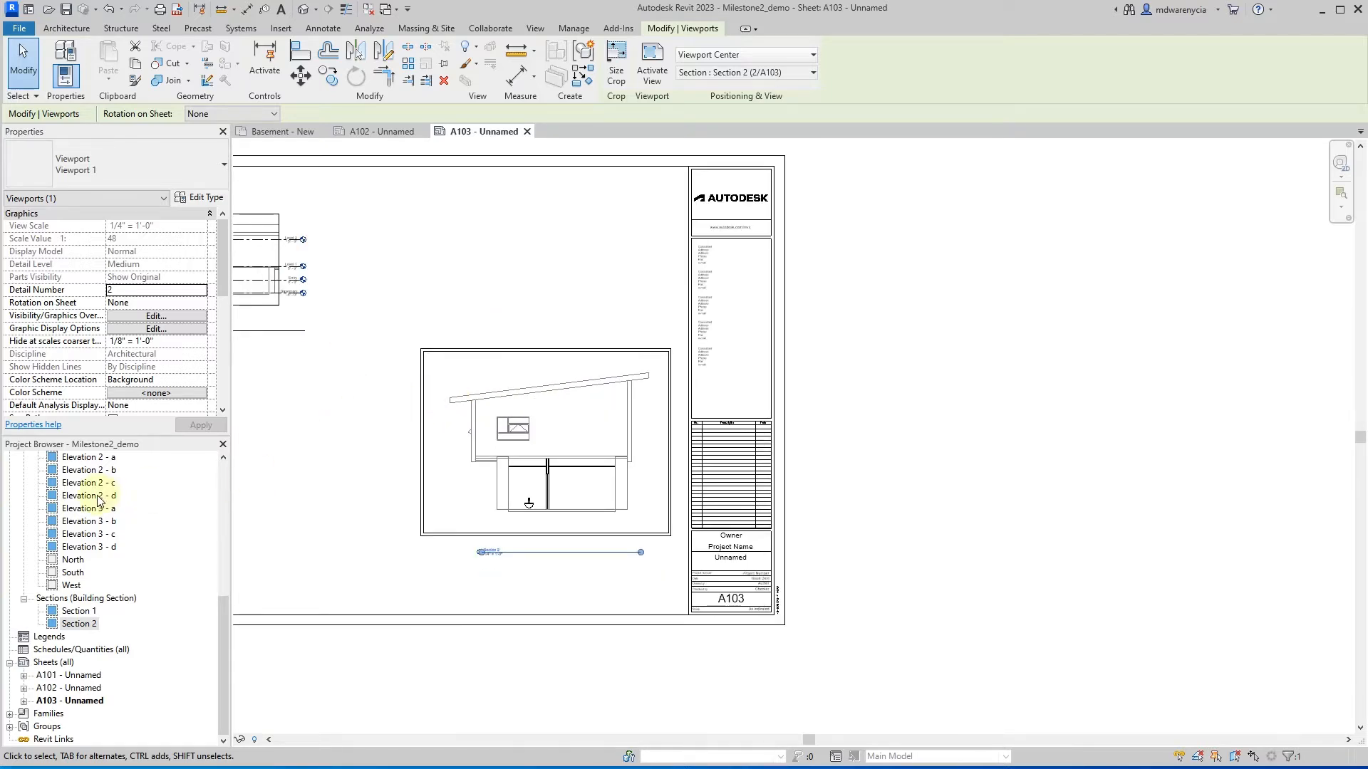
- View Elevation 3 - d for comparison, then return to the Section 2 viewport on sheet A103
{"action": "double_click", "coordinate": [78, 547]}
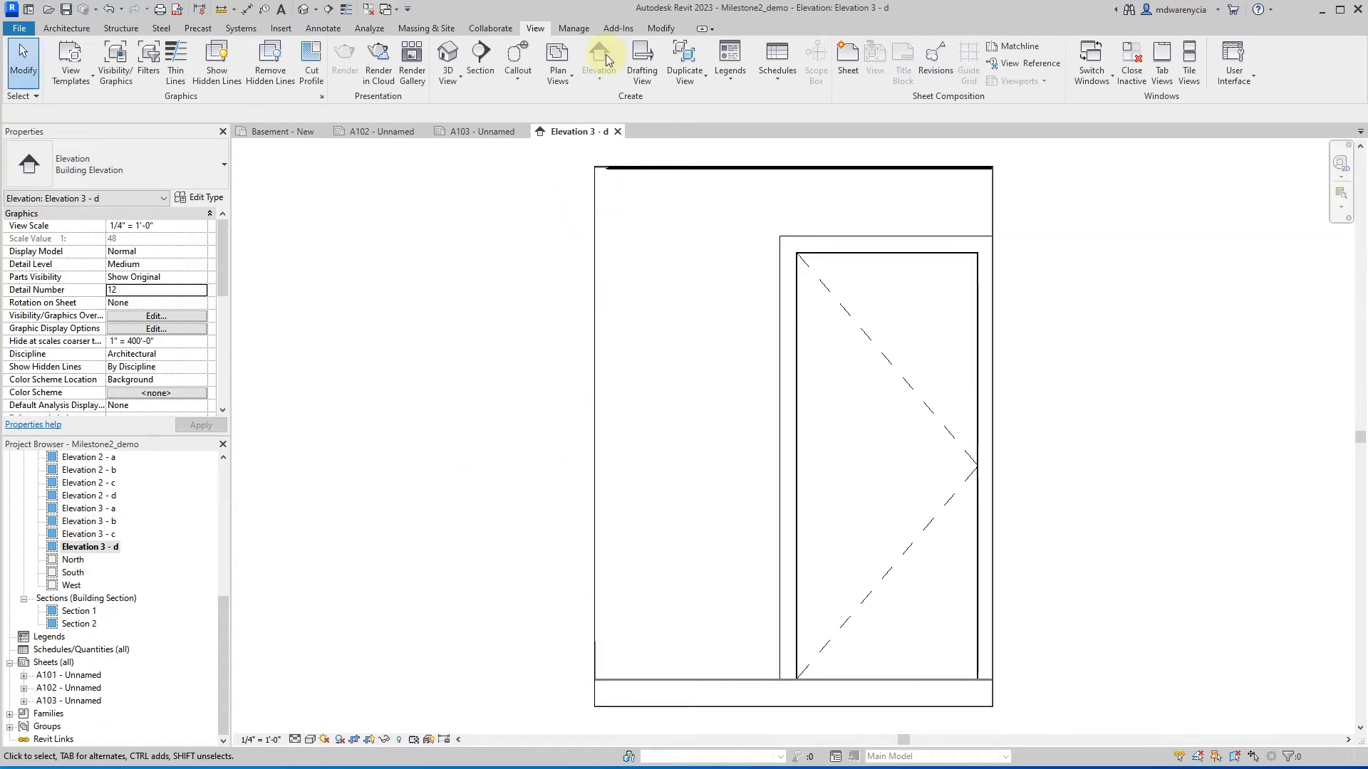
{"action": "left_click", "coordinate": [452, 135]}
{"action": "scroll", "coordinate": [728, 446], "scroll_direction": "up", "scroll_amount": 2}
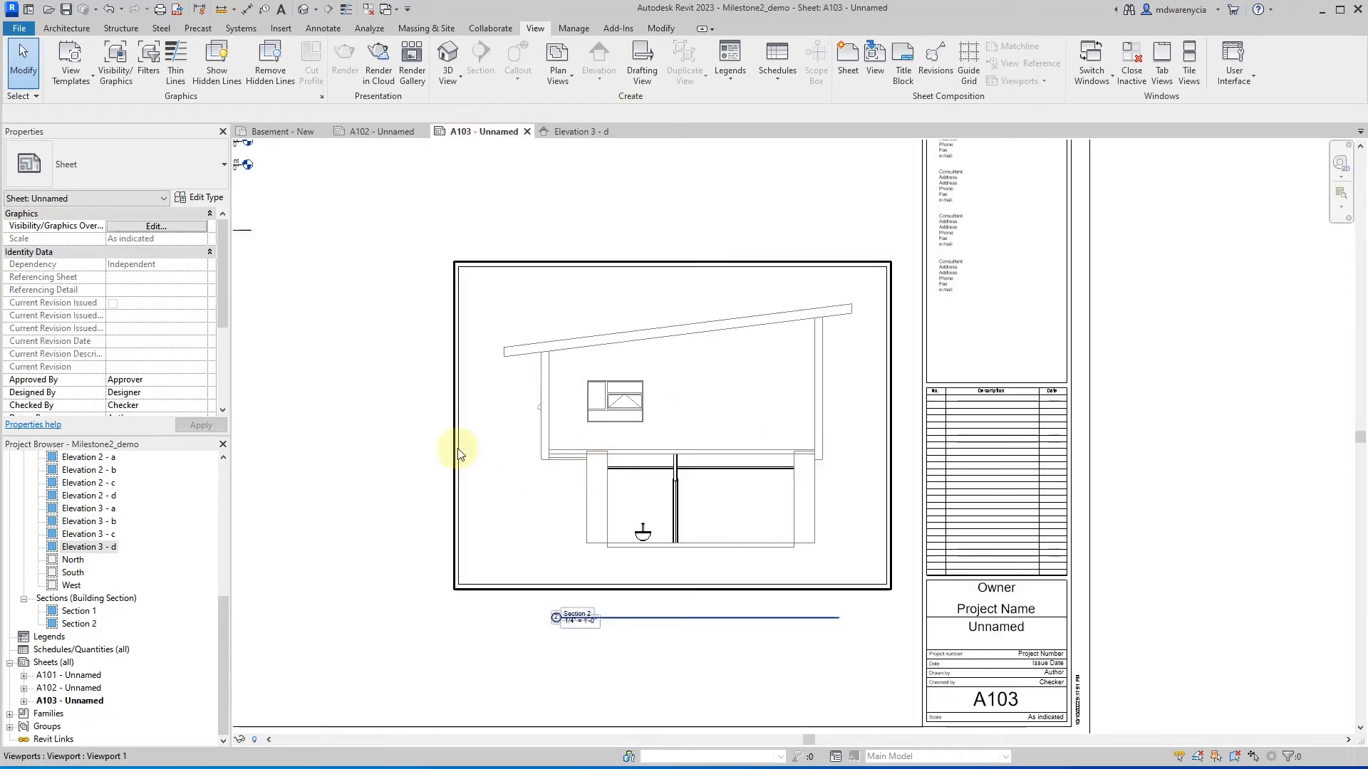
{"action": "left_click", "coordinate": [456, 453]}
{"action": "double_click", "coordinate": [456, 453]}
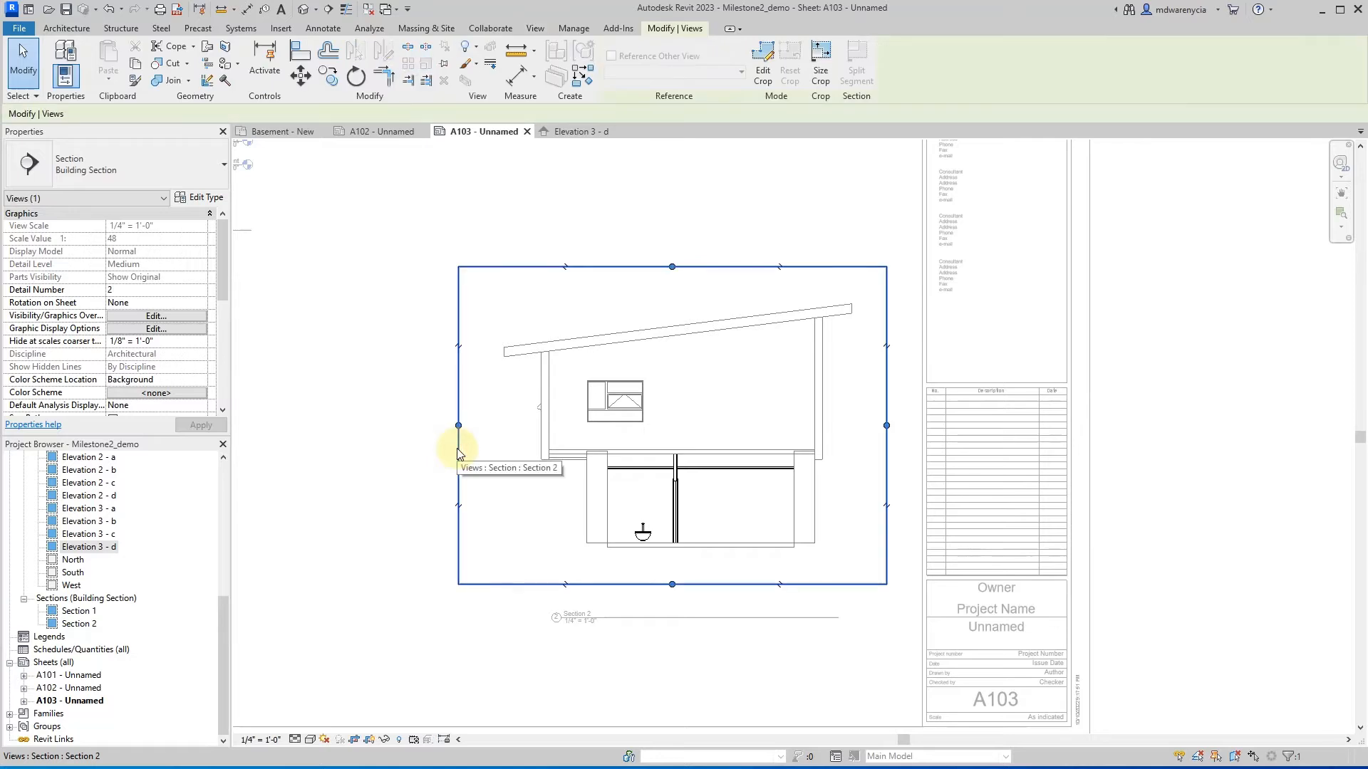
{"action": "left_click", "coordinate": [458, 456]}
{"action": "double_click", "coordinate": [381, 436]}
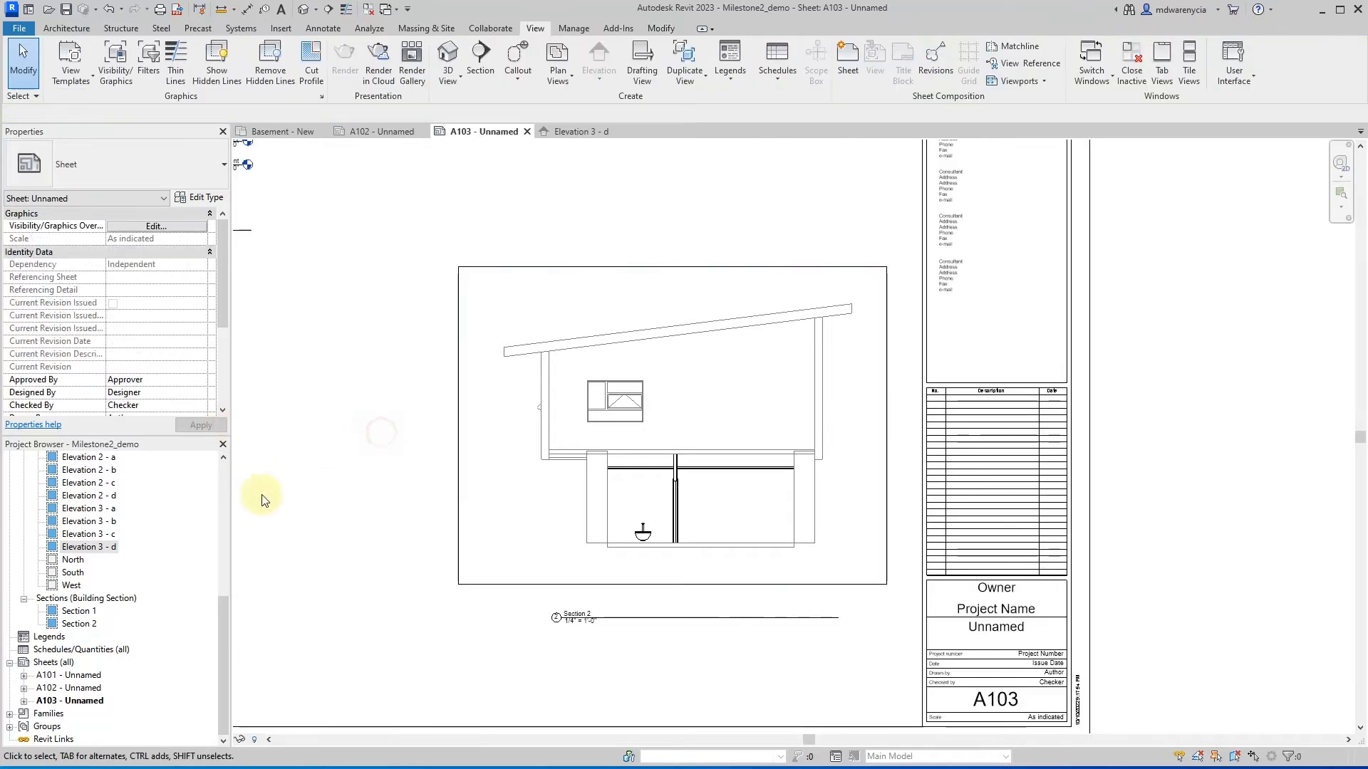
- Activate the Section 2 viewport on the sheet and open its crop boundary for editing
{"action": "left_click", "coordinate": [457, 416]}
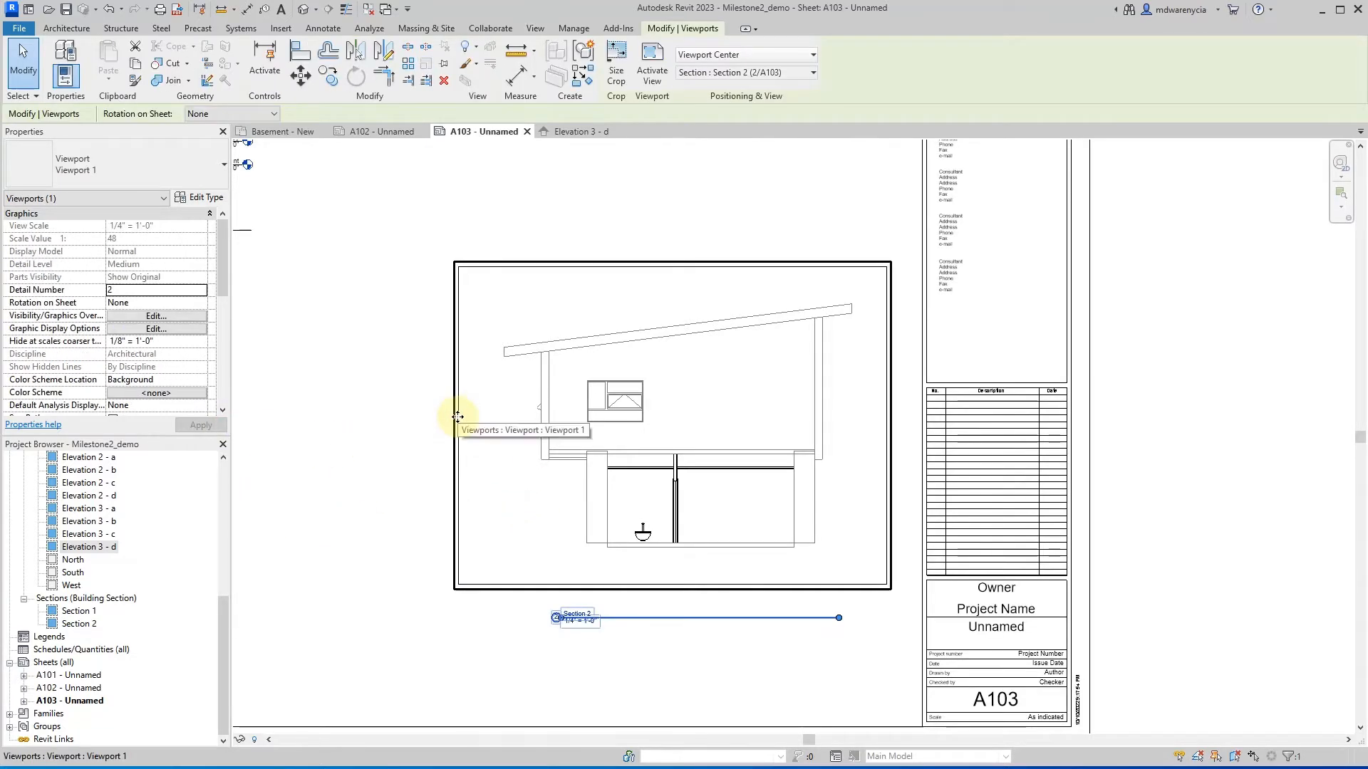
{"action": "double_click", "coordinate": [457, 416]}
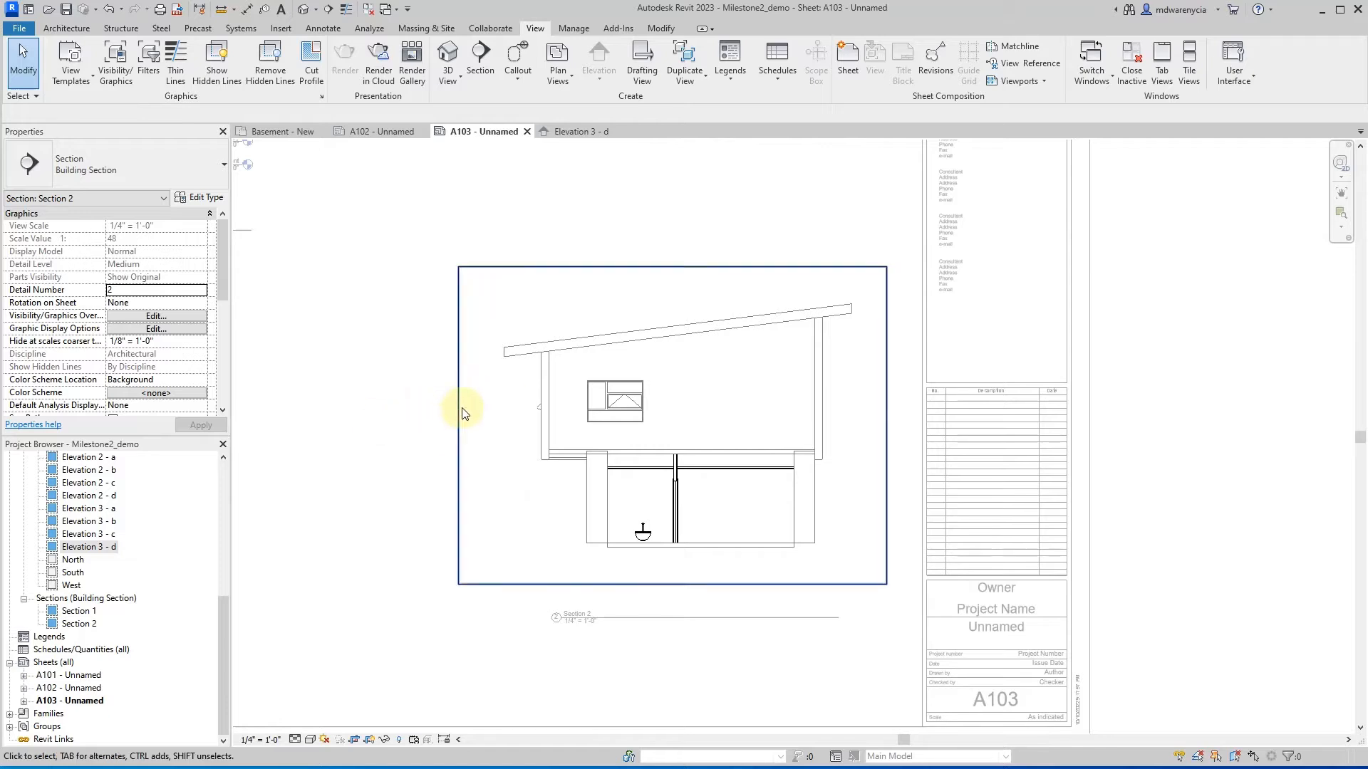
{"action": "left_click", "coordinate": [459, 407]}
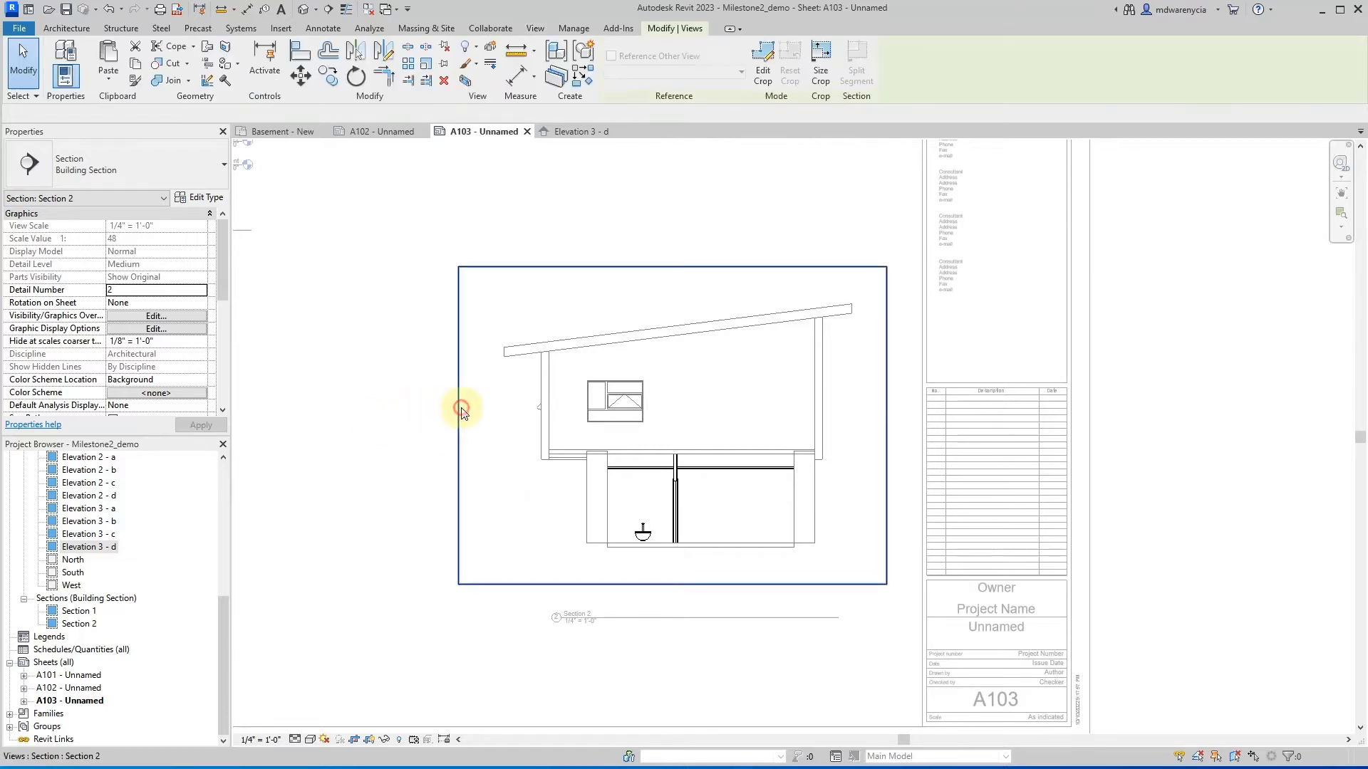
{"action": "left_click", "coordinate": [763, 64]}
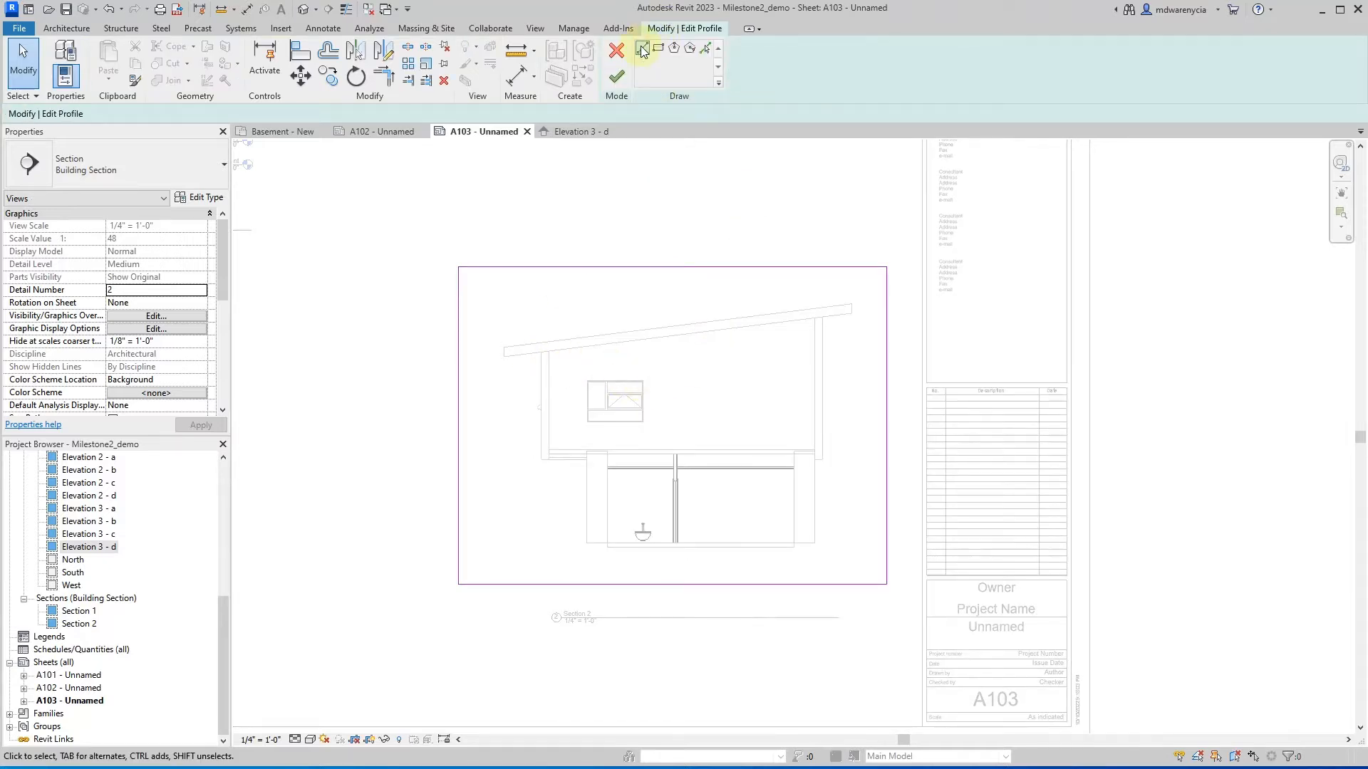
- Draw crop lines along the roof's top edge and straight down from its lower end to the crop's bottom edge
{"action": "left_click", "coordinate": [644, 50]}
{"action": "scroll", "coordinate": [858, 281], "scroll_direction": "up", "scroll_amount": 2}
{"action": "left_click", "coordinate": [848, 321]}
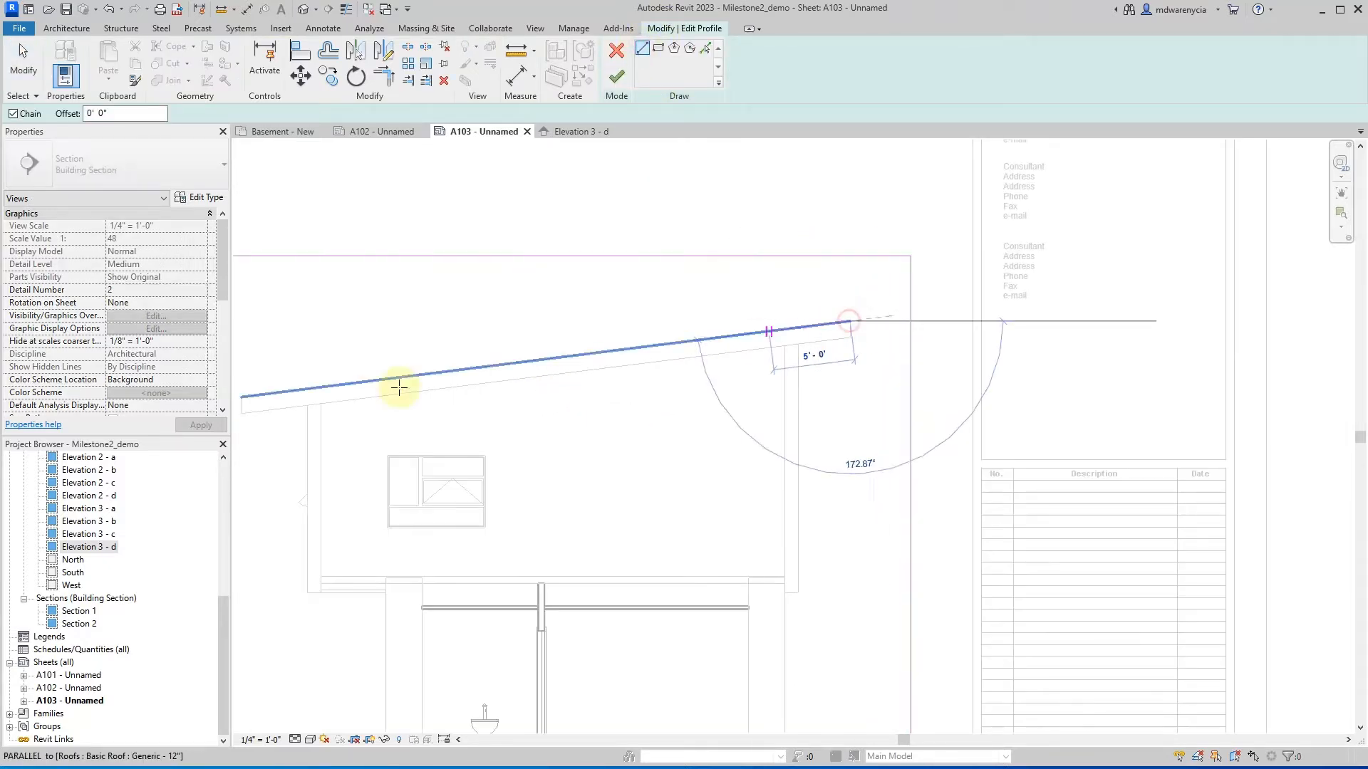
{"action": "middle_click_drag", "start_coordinate": [399, 387], "coordinate": [712, 264]}
{"action": "left_click", "coordinate": [532, 280]}
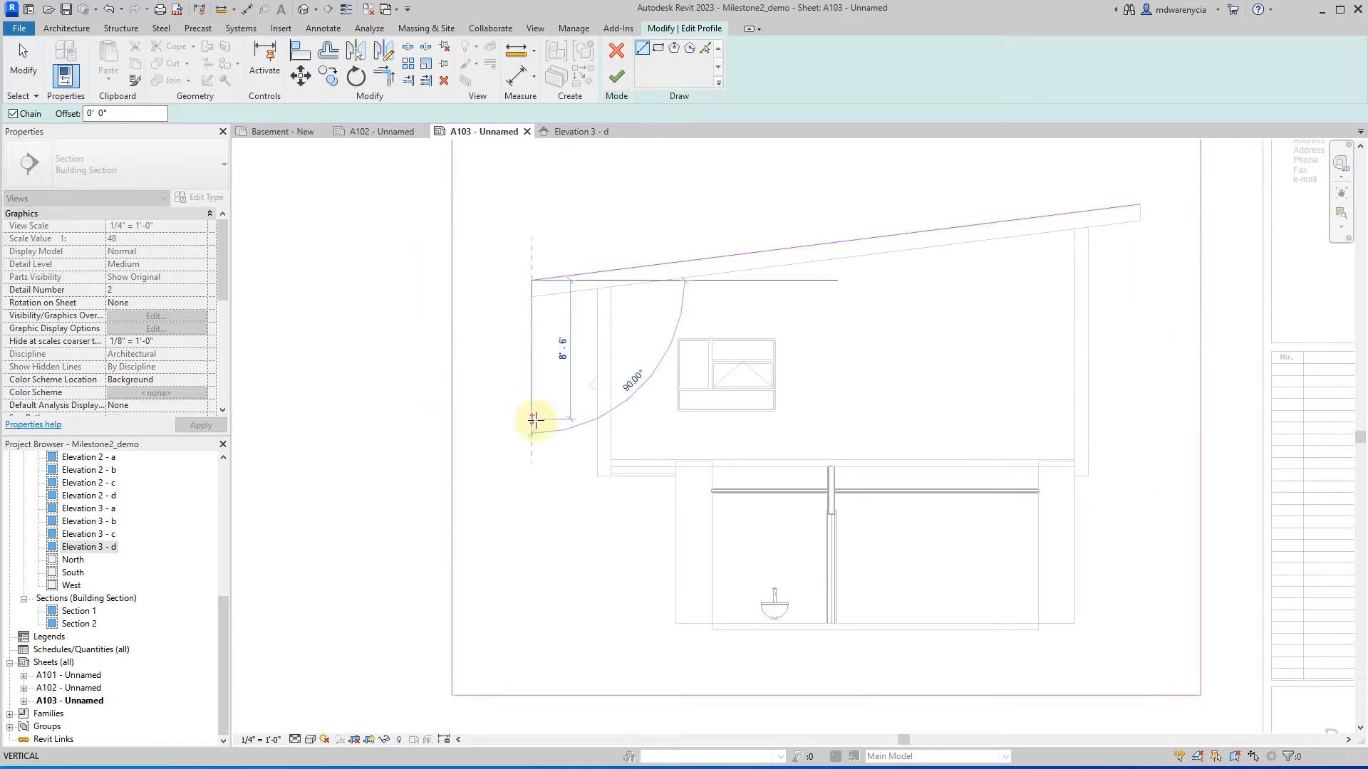
{"action": "middle_click_drag", "start_coordinate": [534, 421], "coordinate": [529, 344]}
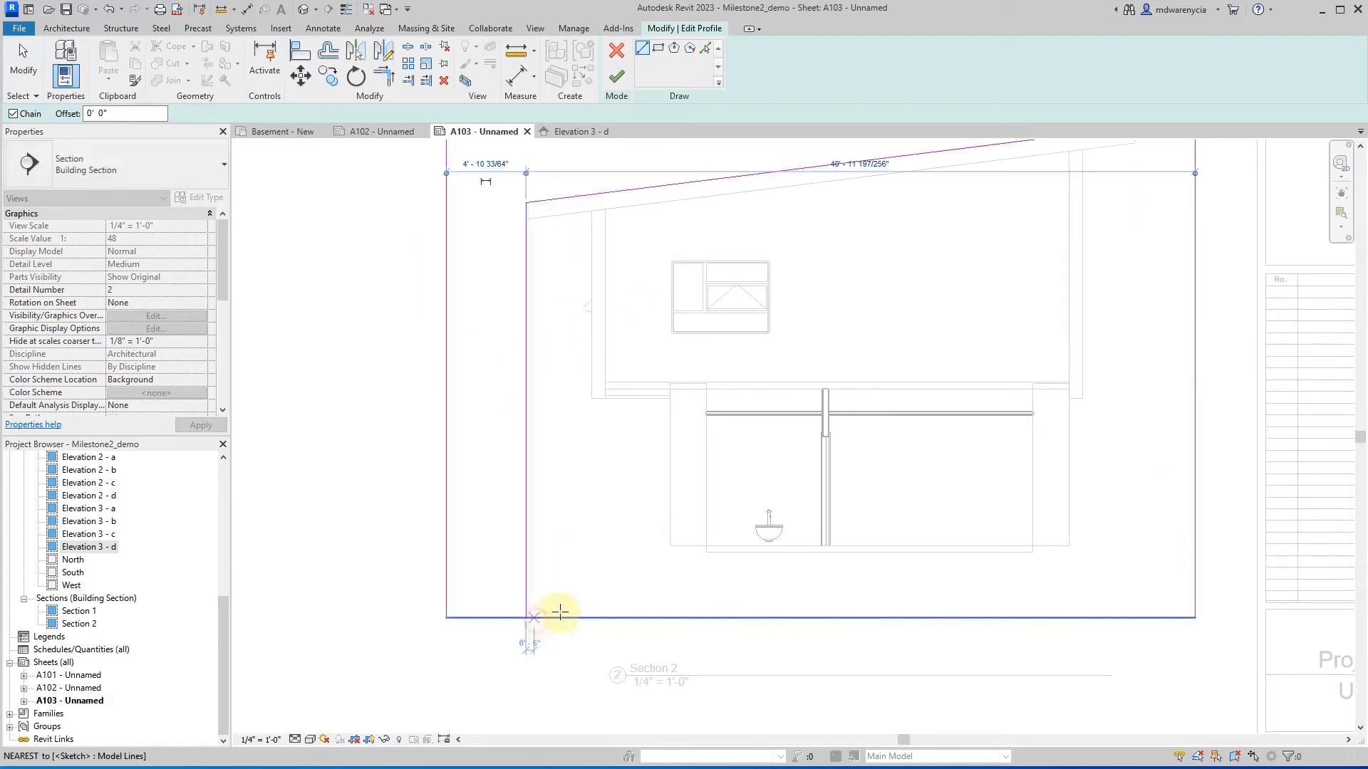
{"action": "key", "text": "Escape"}
- Draw a vertical crop line from the roof's higher end down to the crop's bottom edge
{"action": "middle_click_drag", "start_coordinate": [931, 457], "coordinate": [451, 562]}
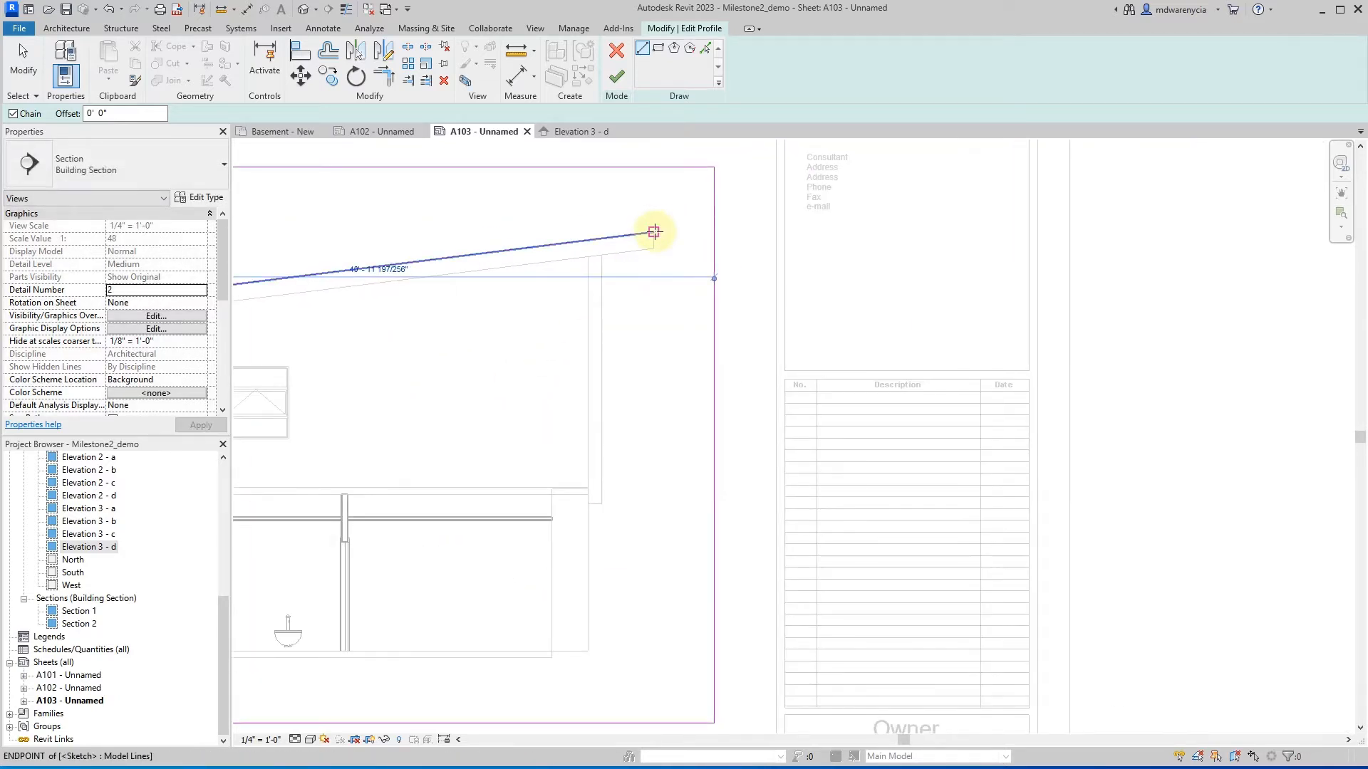
{"action": "left_click", "coordinate": [654, 231]}
{"action": "middle_click_drag", "start_coordinate": [635, 391], "coordinate": [635, 250]}
{"action": "scroll", "coordinate": [650, 481], "scroll_direction": "down", "scroll_amount": 1}
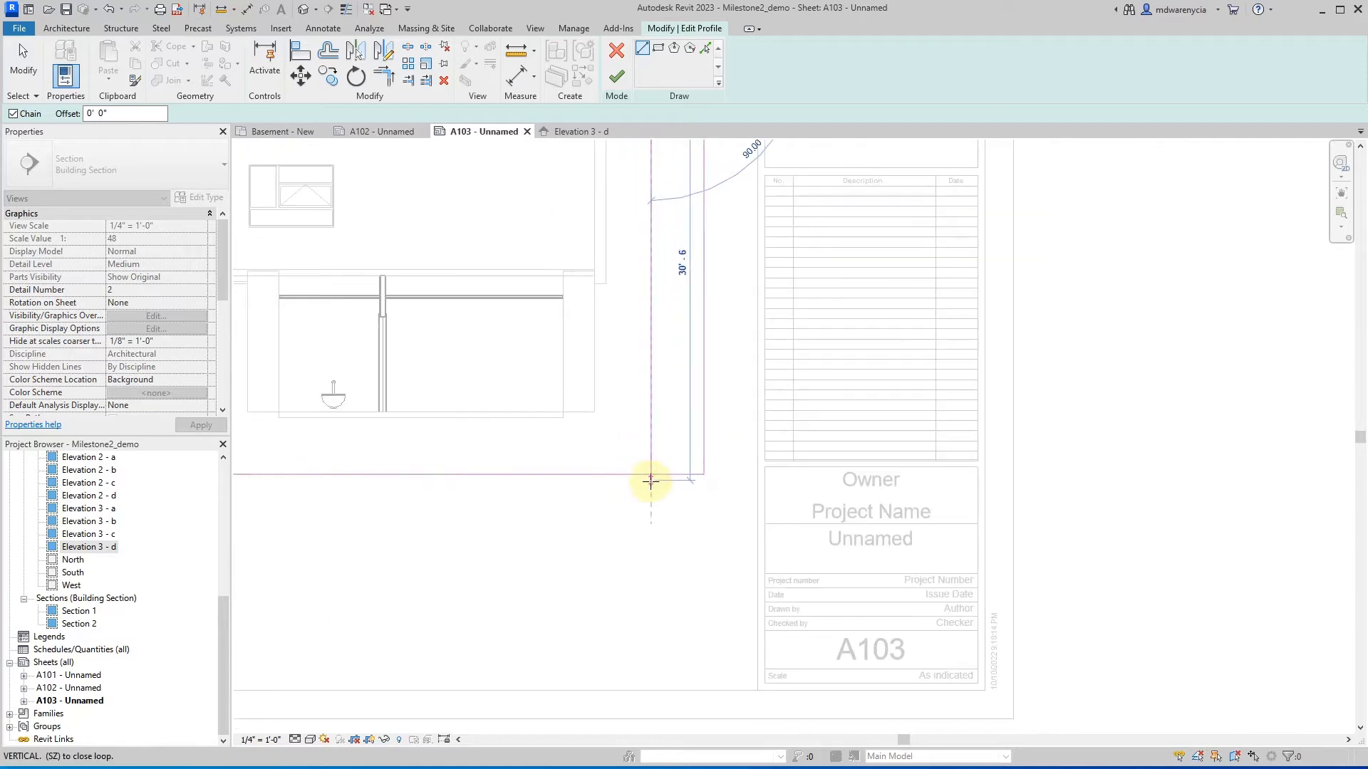
{"action": "left_click", "coordinate": [650, 475]}
{"action": "scroll", "coordinate": [659, 519], "scroll_direction": "down", "scroll_amount": 3}
{"action": "key", "text": "Escape"}
{"action": "middle_click_drag", "start_coordinate": [643, 553], "coordinate": [644, 575]}
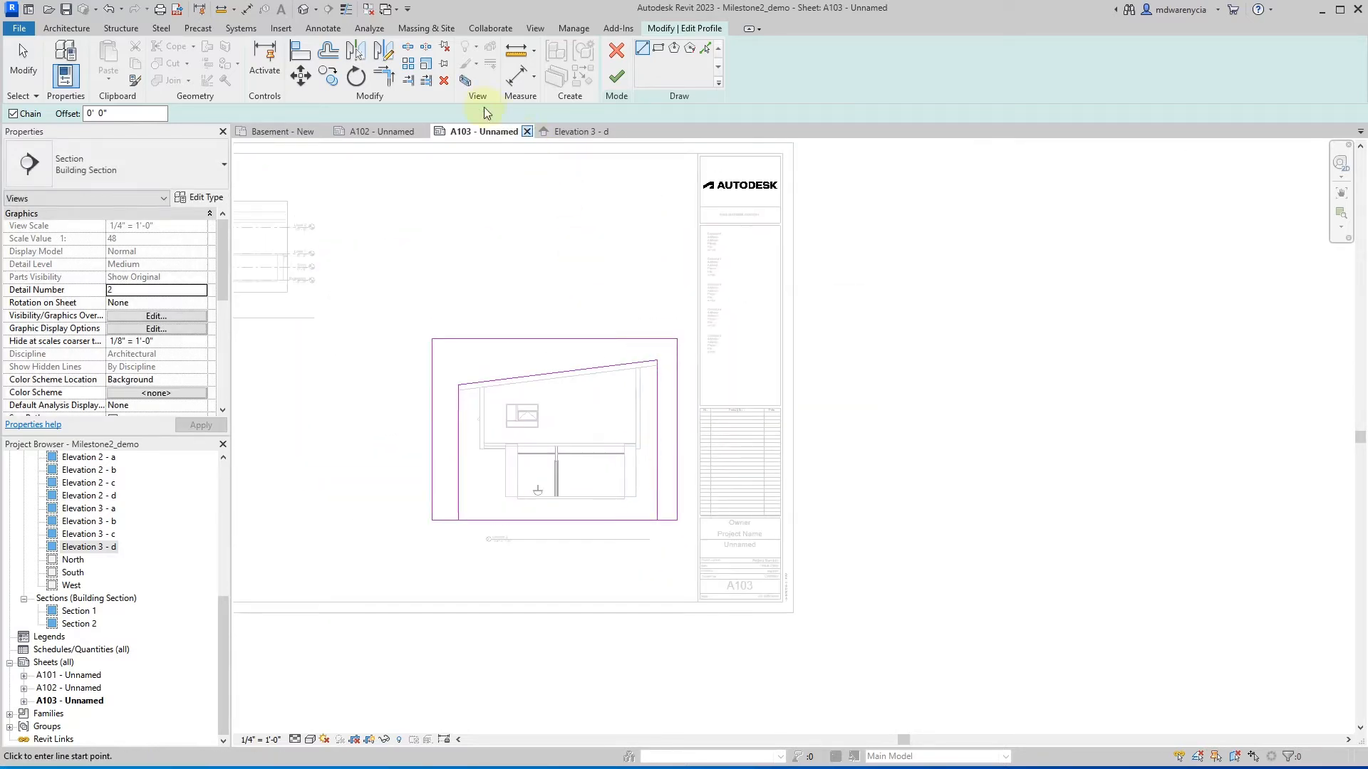
- Split the crop's bottom edge where the two new vertical lines meet it
{"action": "left_click", "coordinate": [412, 48]}
{"action": "scroll", "coordinate": [455, 506], "scroll_direction": "up", "scroll_amount": 2}
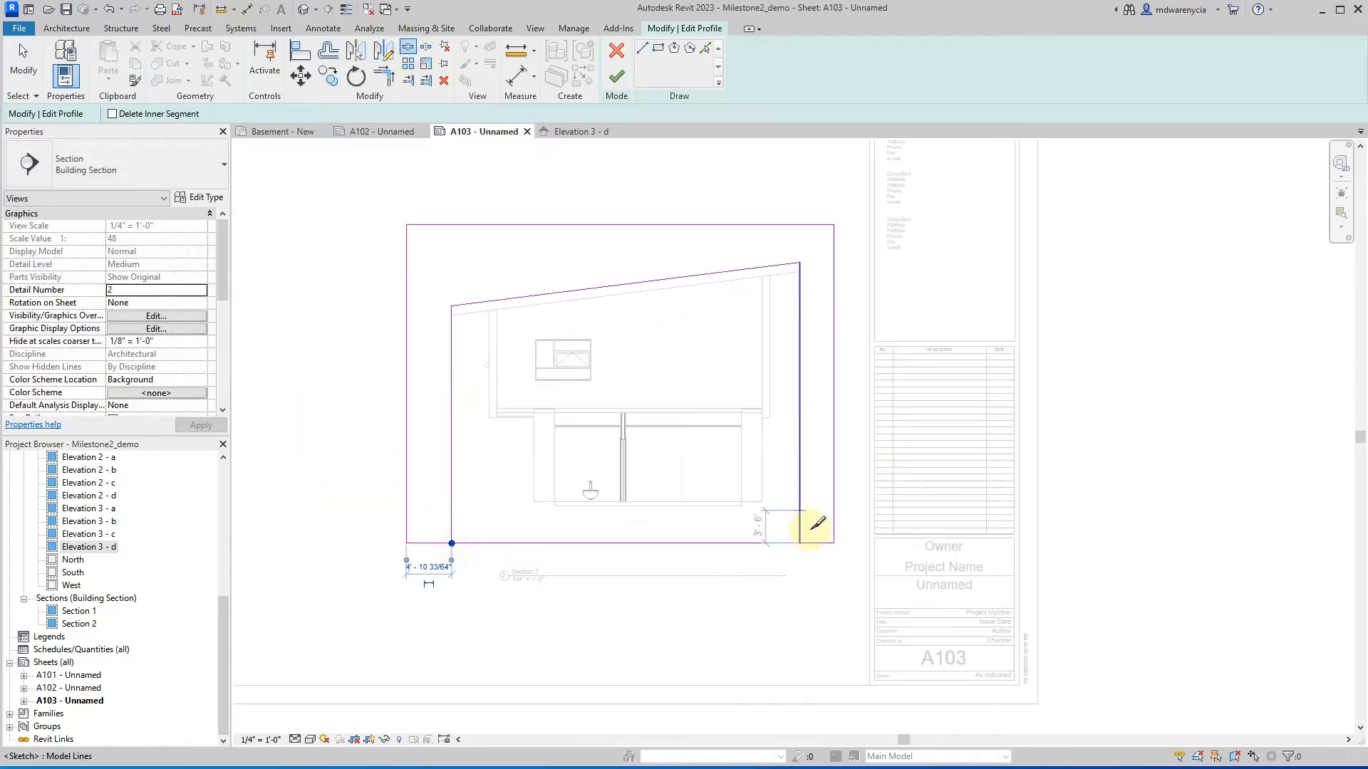
{"action": "key", "text": "l"}
{"action": "key", "text": "i"}
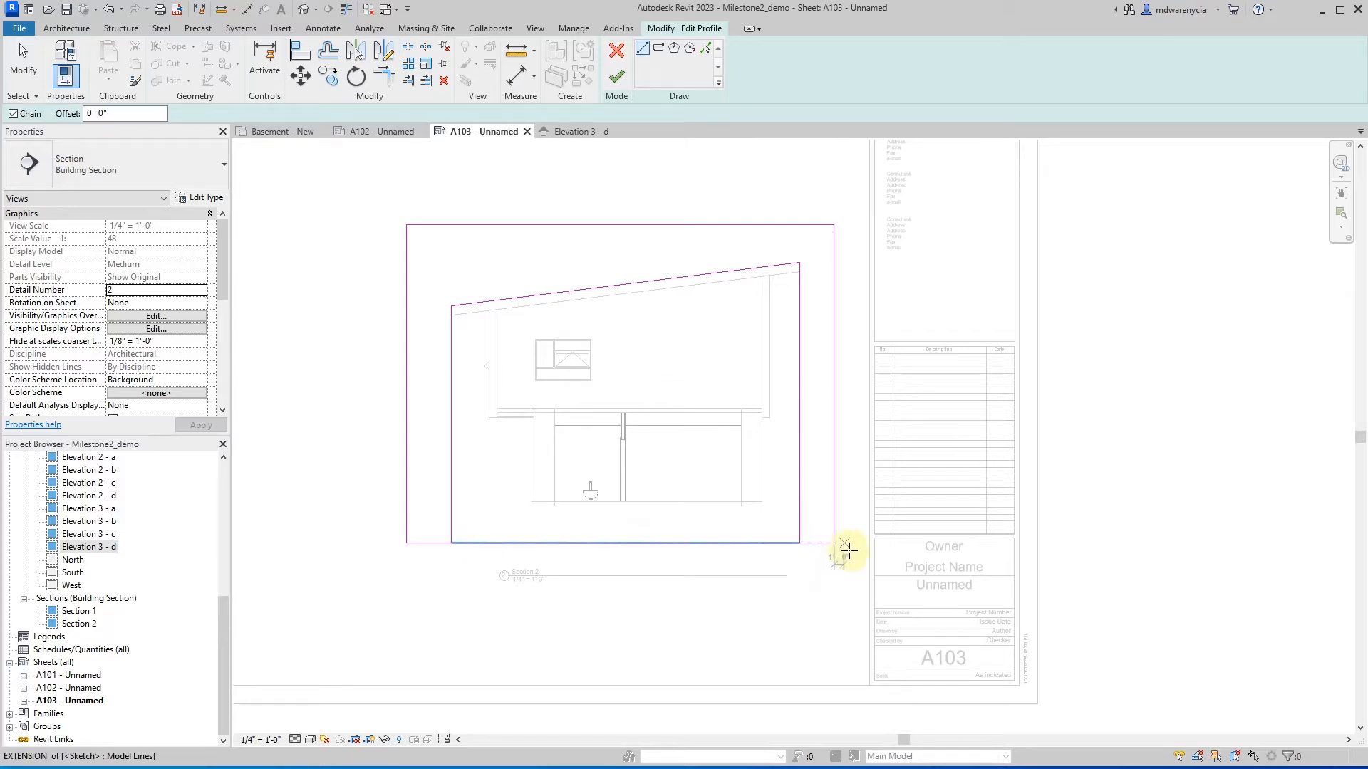
{"action": "key", "text": "Escape"}
- Delete the original crop segments outside the new sloped outline and finish the crop edit
{"action": "left_click", "coordinate": [834, 471]}
{"action": "left_click", "coordinate": [819, 543], "text": "ctrl"}
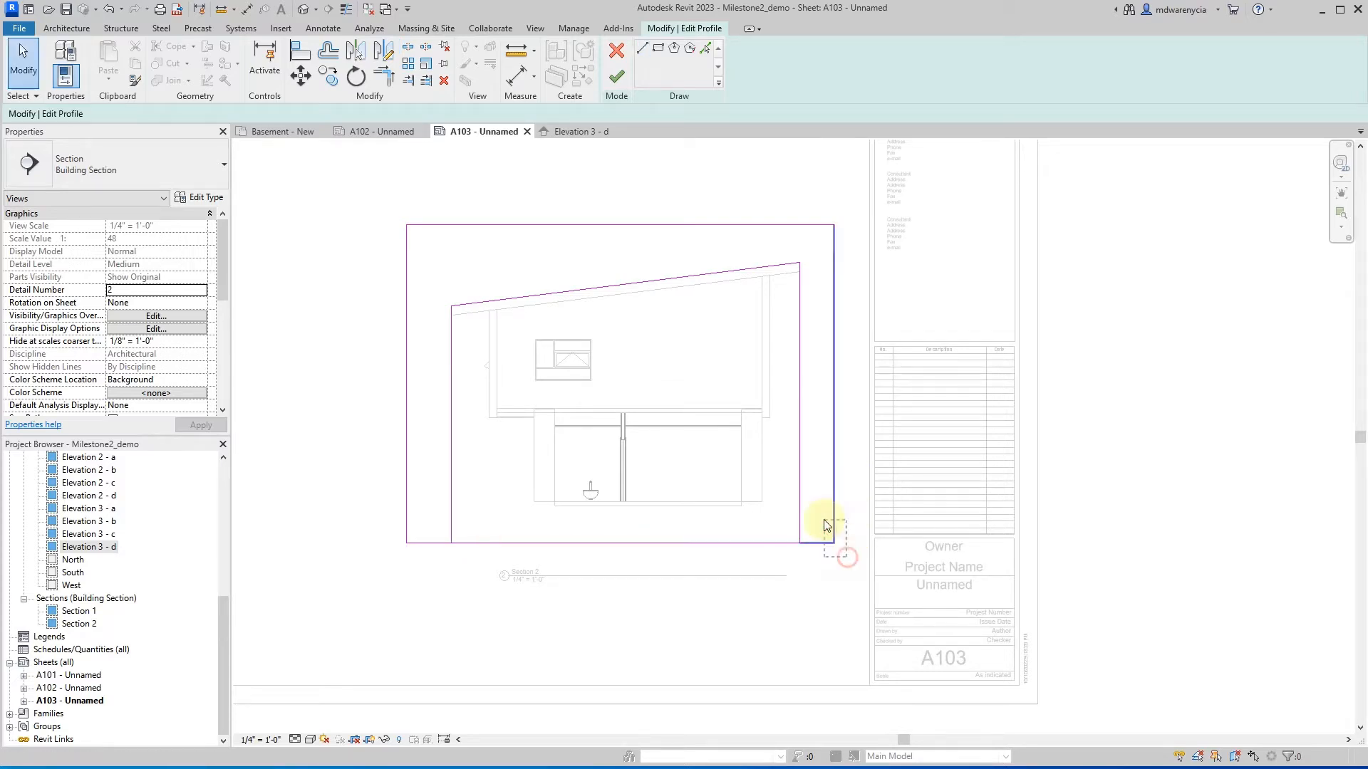
{"action": "key", "text": "Delete"}
{"action": "left_click_drag", "start_coordinate": [444, 250], "coordinate": [371, 202]}
{"action": "key", "text": "Delete"}
{"action": "left_click_drag", "start_coordinate": [421, 568], "coordinate": [386, 523]}
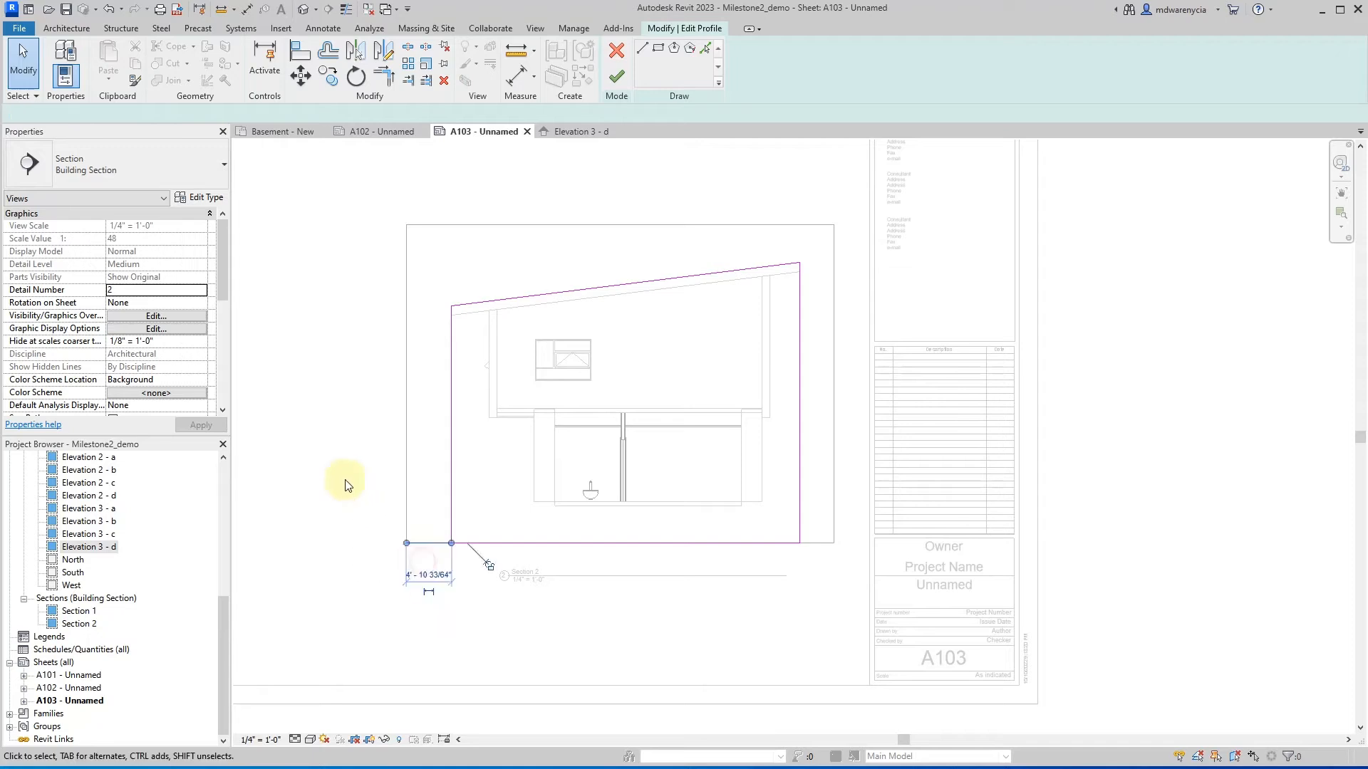
{"action": "key", "text": "Delete"}
{"action": "left_click", "coordinate": [617, 78]}
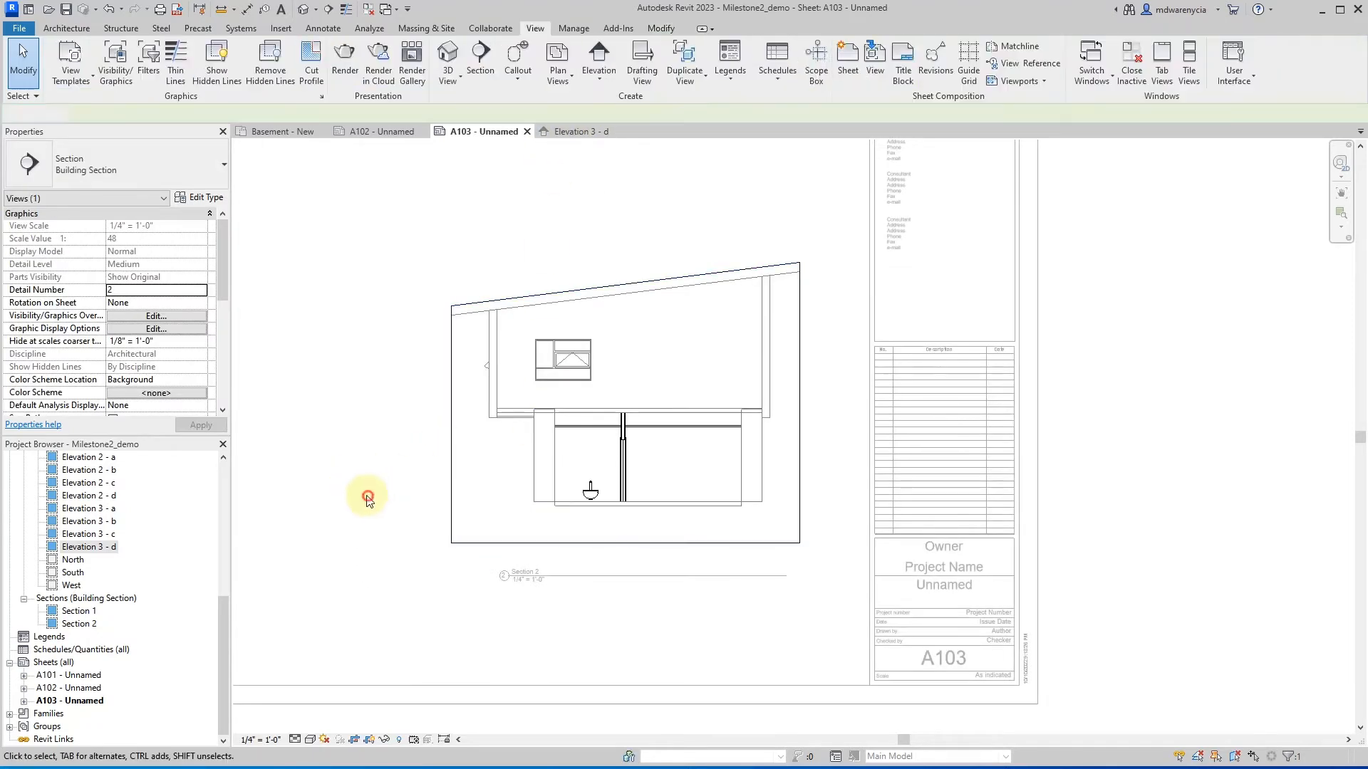
- Reopen Section 2's crop sketch and trace the low-side roof overhang's underside, the siding wall's outer face and its base to the basement wall
{"action": "scroll", "coordinate": [481, 422], "scroll_direction": "up", "scroll_amount": 3}
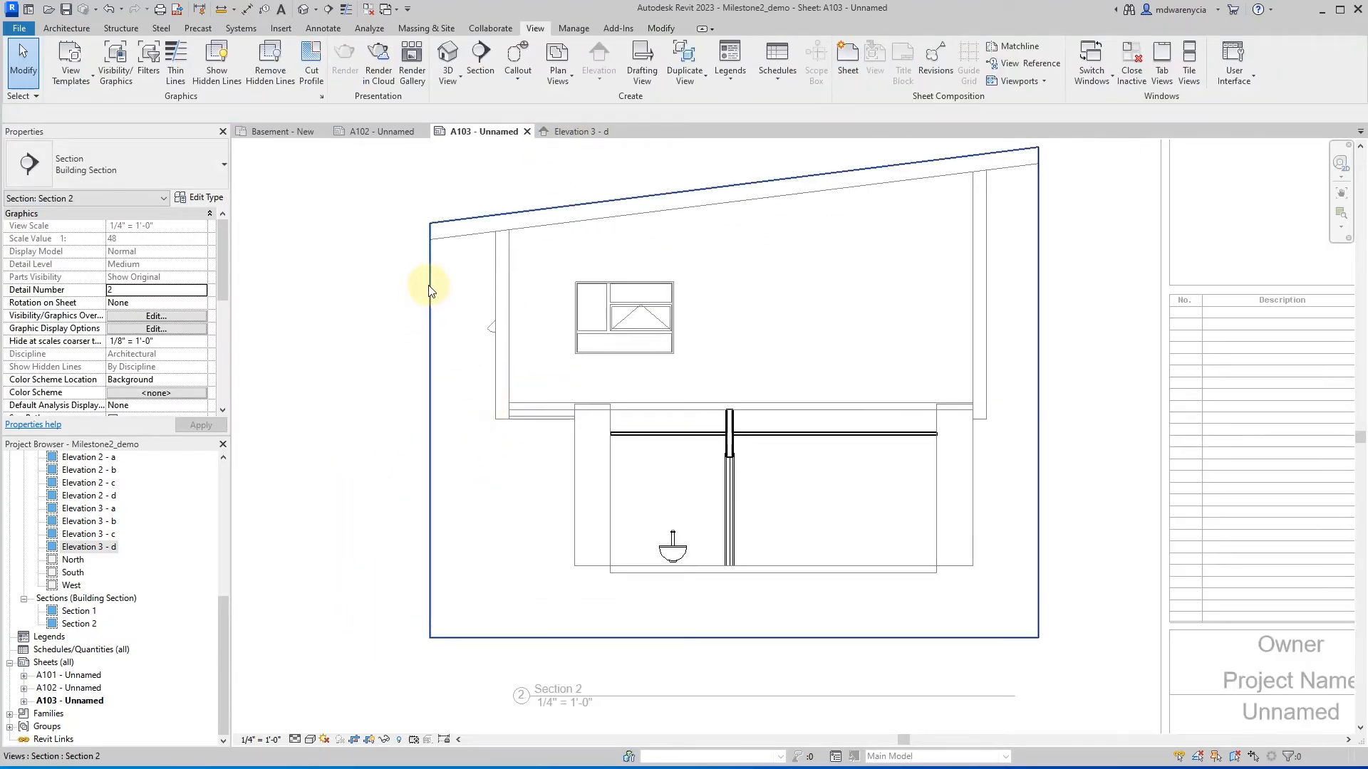
{"action": "double_click", "coordinate": [430, 266]}
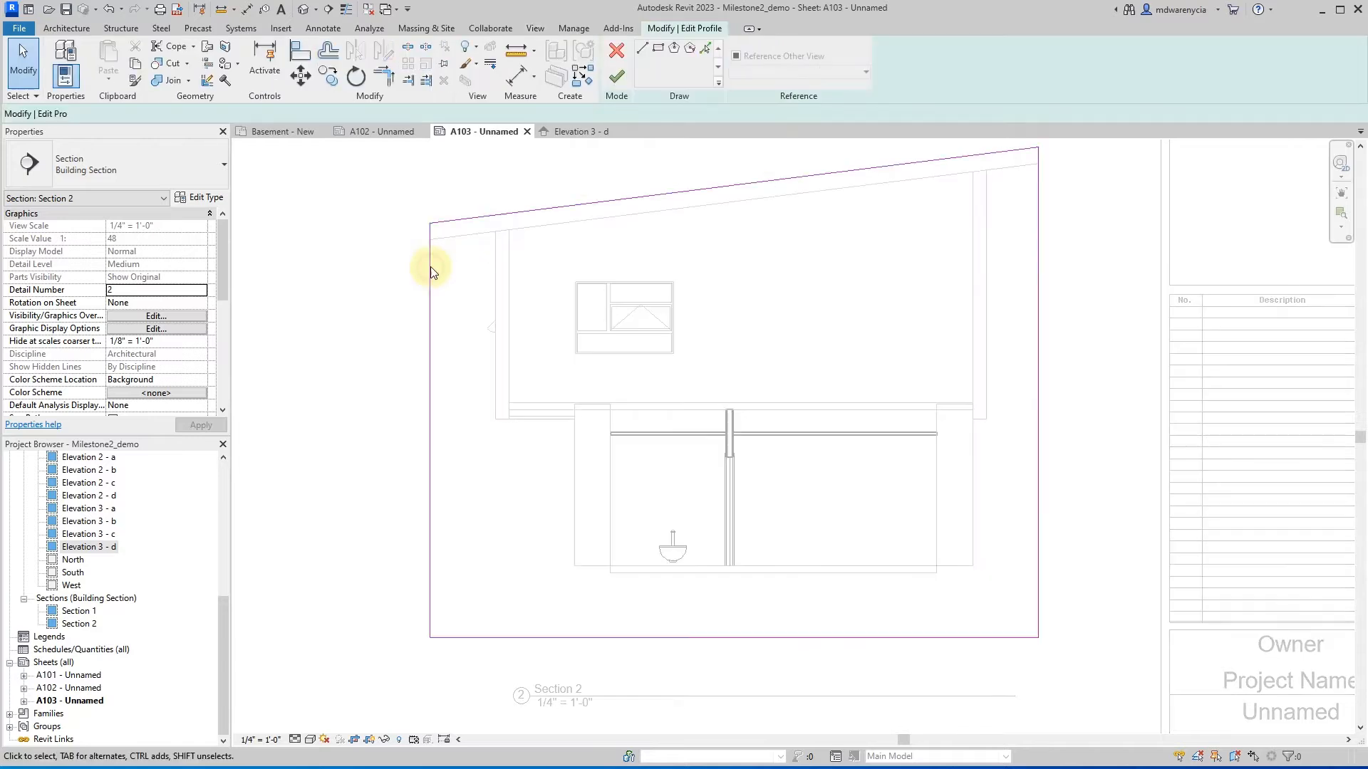
{"action": "left_click", "coordinate": [642, 48]}
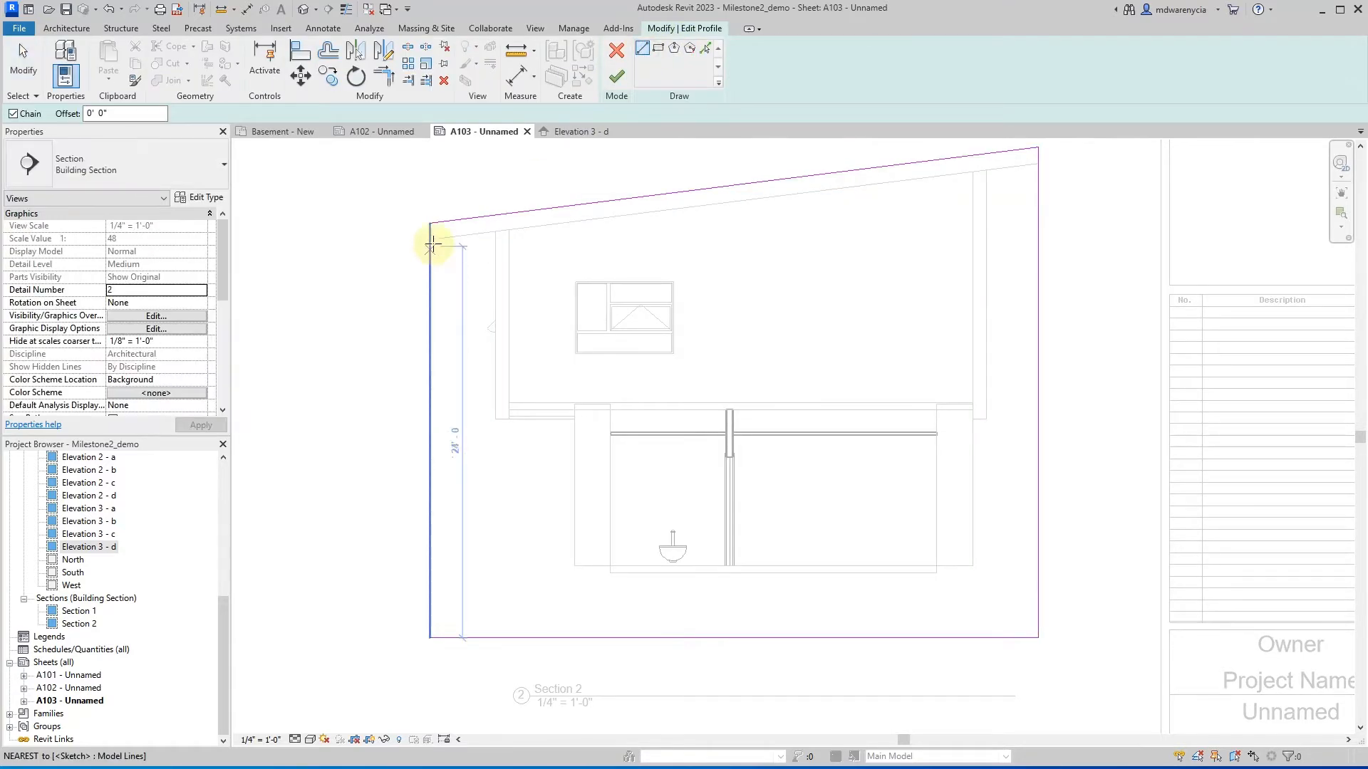
{"action": "left_click", "coordinate": [431, 223]}
{"action": "left_click", "coordinate": [504, 227]}
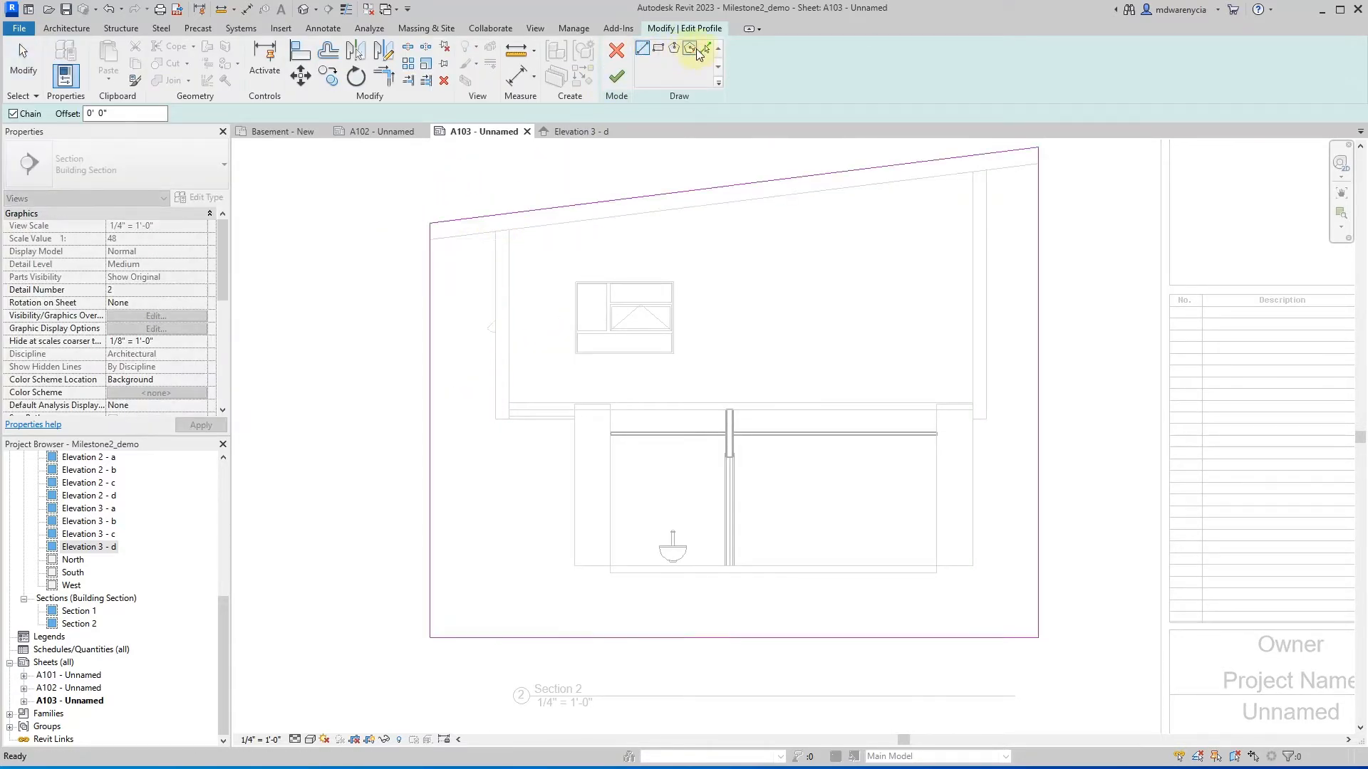
{"action": "left_click", "coordinate": [705, 48]}
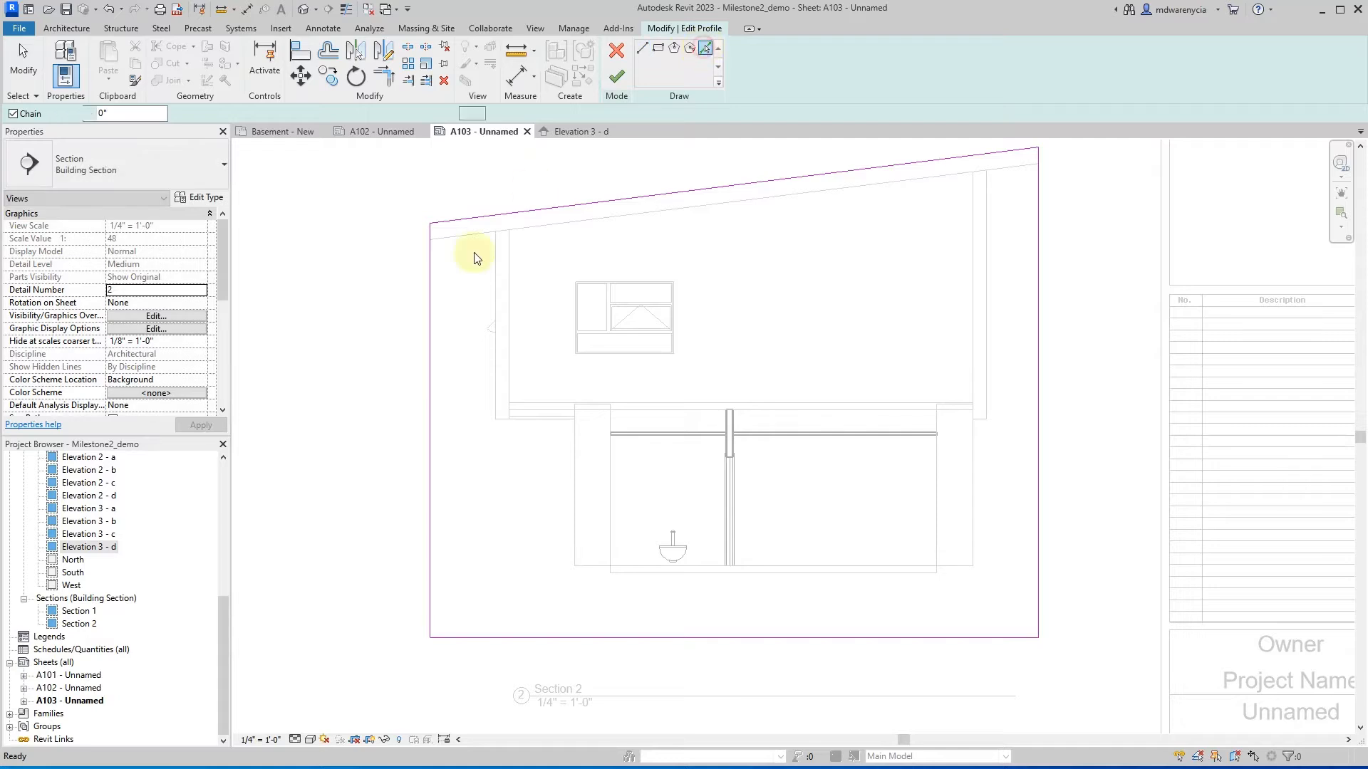
{"action": "left_click", "coordinate": [642, 48]}
{"action": "left_click", "coordinate": [429, 239]}
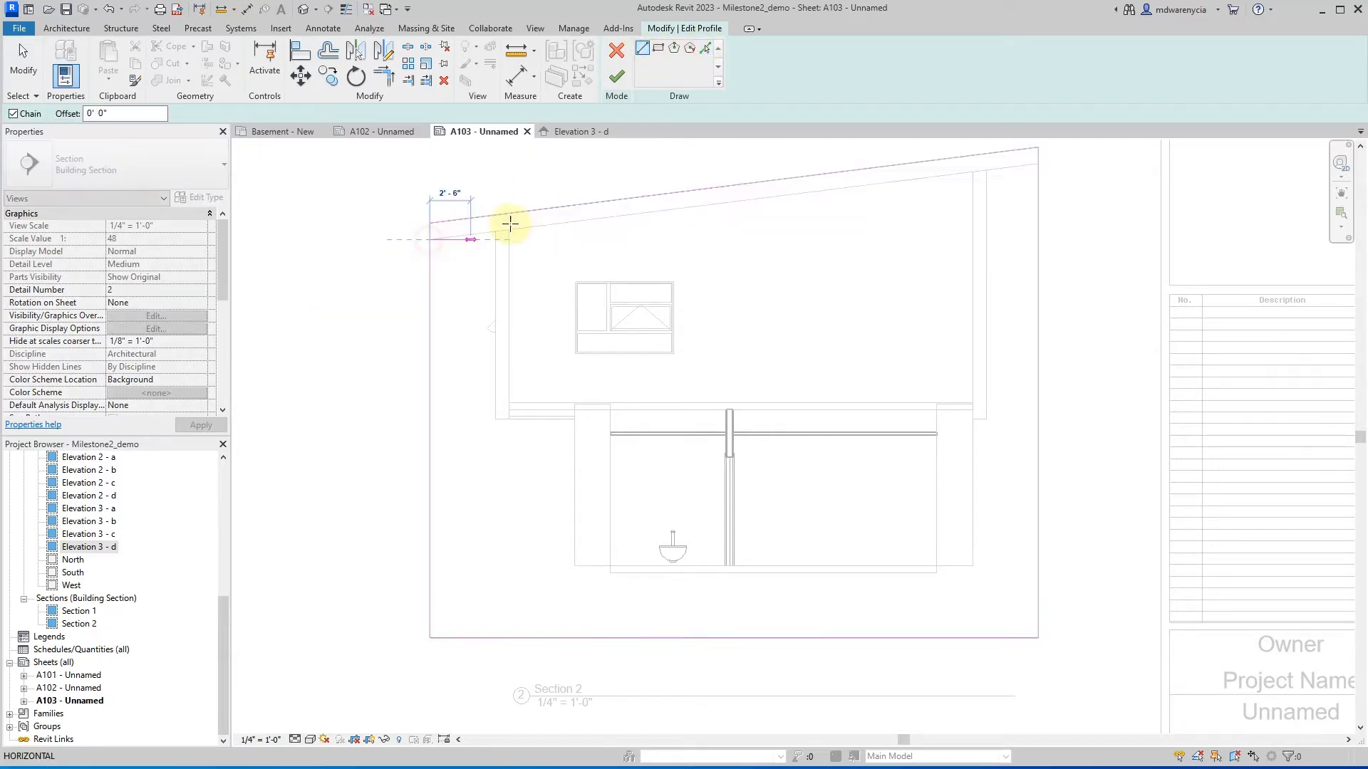
{"action": "left_click", "coordinate": [495, 231]}
{"action": "left_click", "coordinate": [495, 419]}
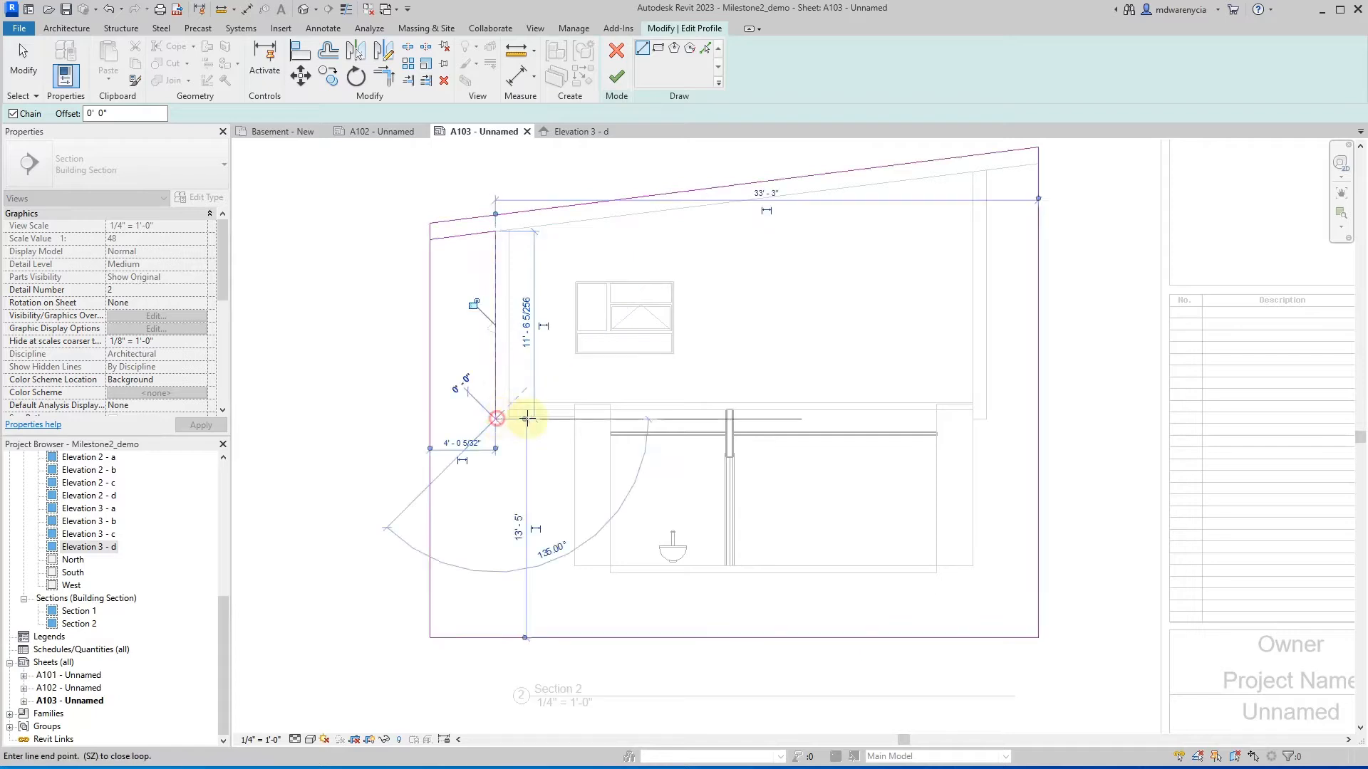
{"action": "left_click", "coordinate": [574, 419]}
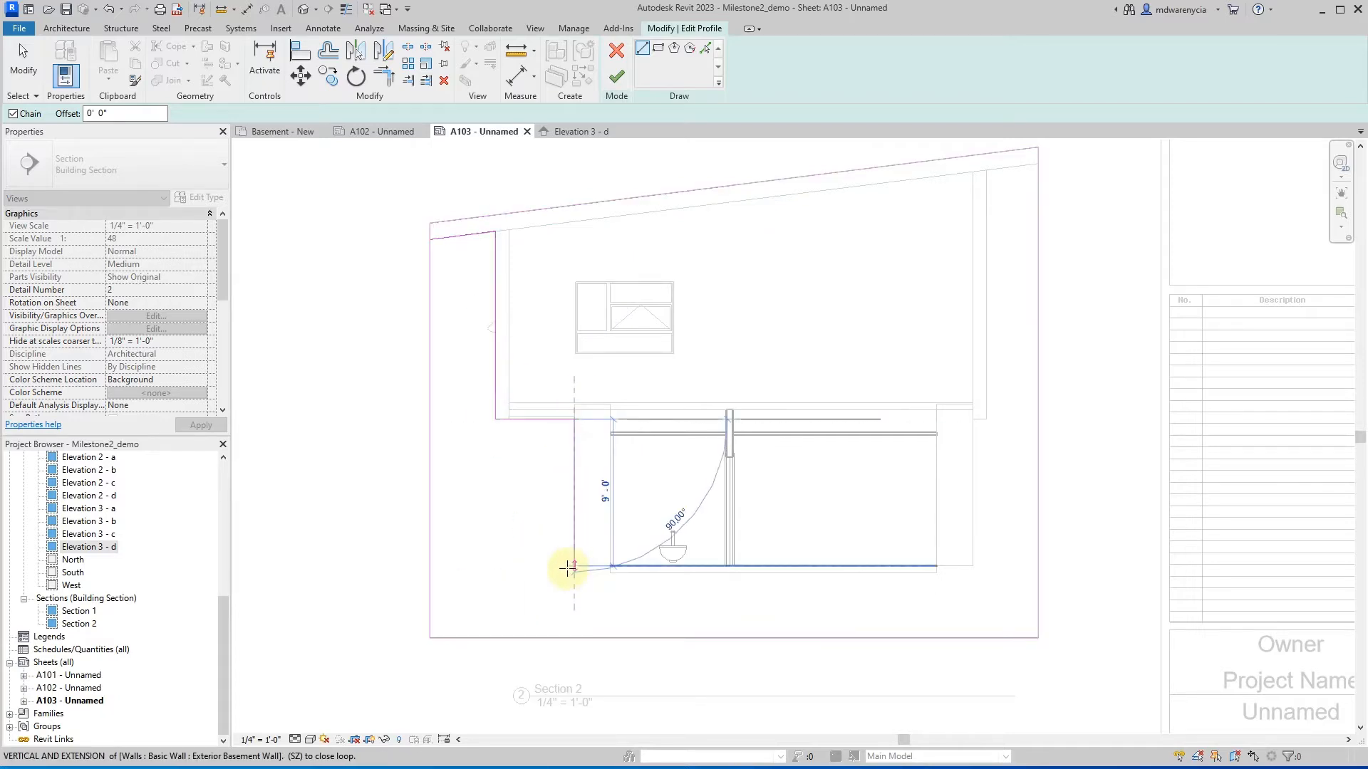
- Continue the crop line down the basement wall to the slab's underside and about 24' 6" across to the opposite basement wall's outer face
{"action": "scroll", "coordinate": [576, 579], "scroll_direction": "up", "scroll_amount": 2}
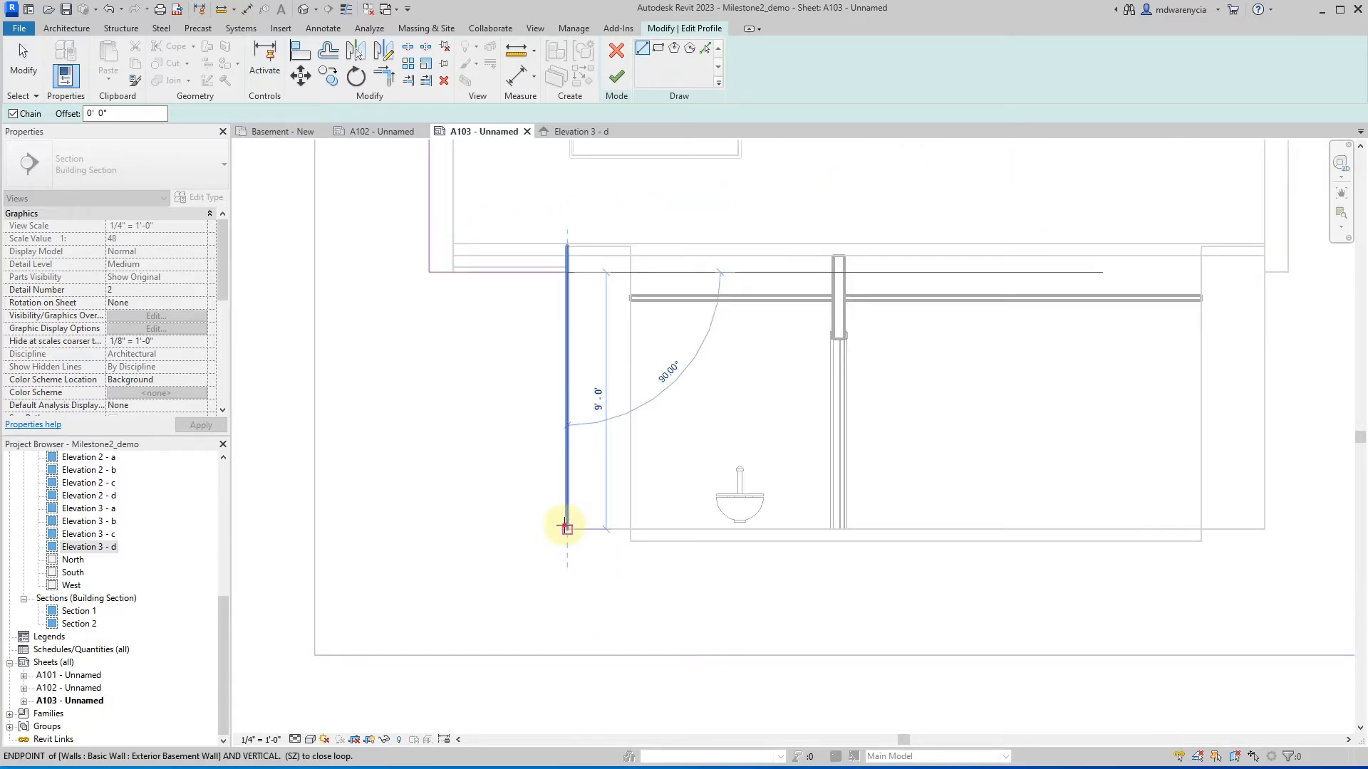
{"action": "left_click", "coordinate": [567, 529]}
{"action": "scroll", "coordinate": [683, 537], "scroll_direction": "down", "scroll_amount": 4}
{"action": "scroll", "coordinate": [574, 520], "scroll_direction": "up", "scroll_amount": 6}
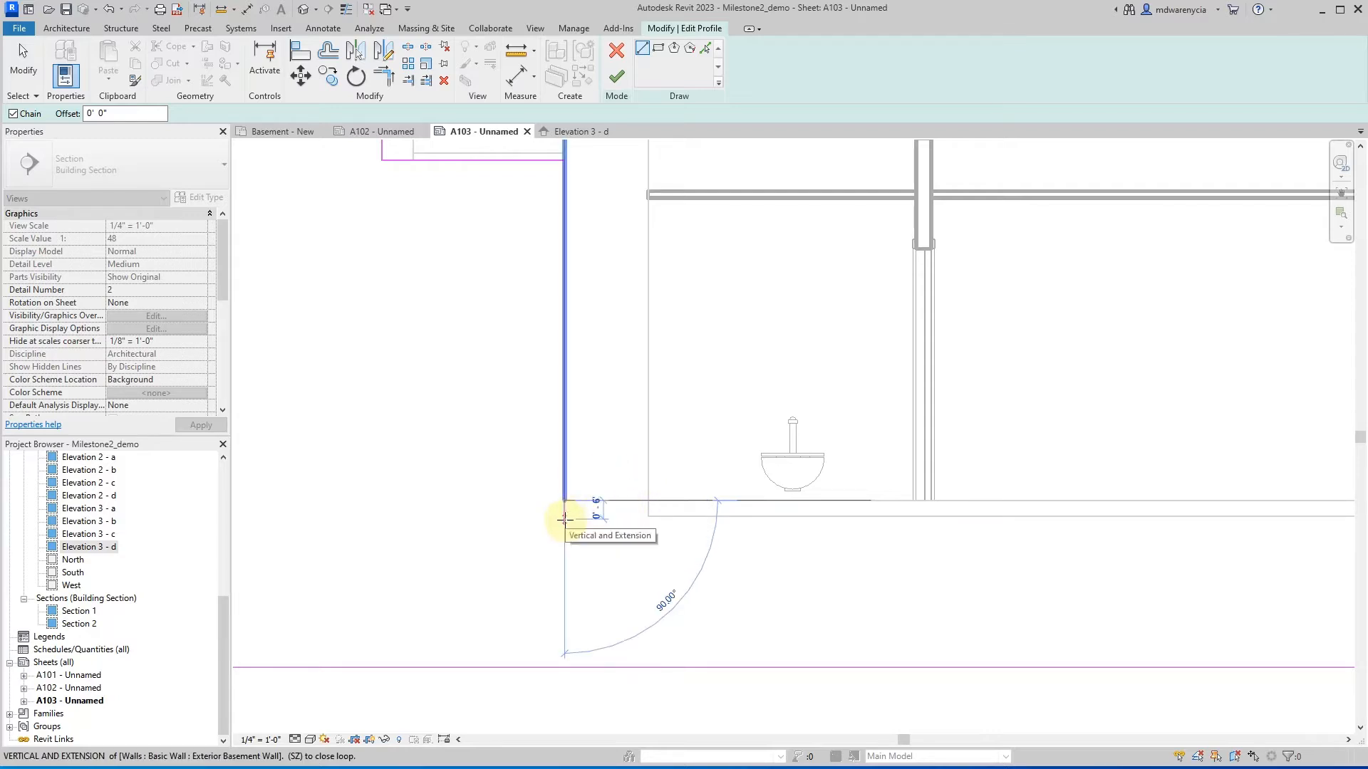
{"action": "left_click", "coordinate": [565, 514]}
{"action": "scroll", "coordinate": [826, 511], "scroll_direction": "down", "scroll_amount": 3}
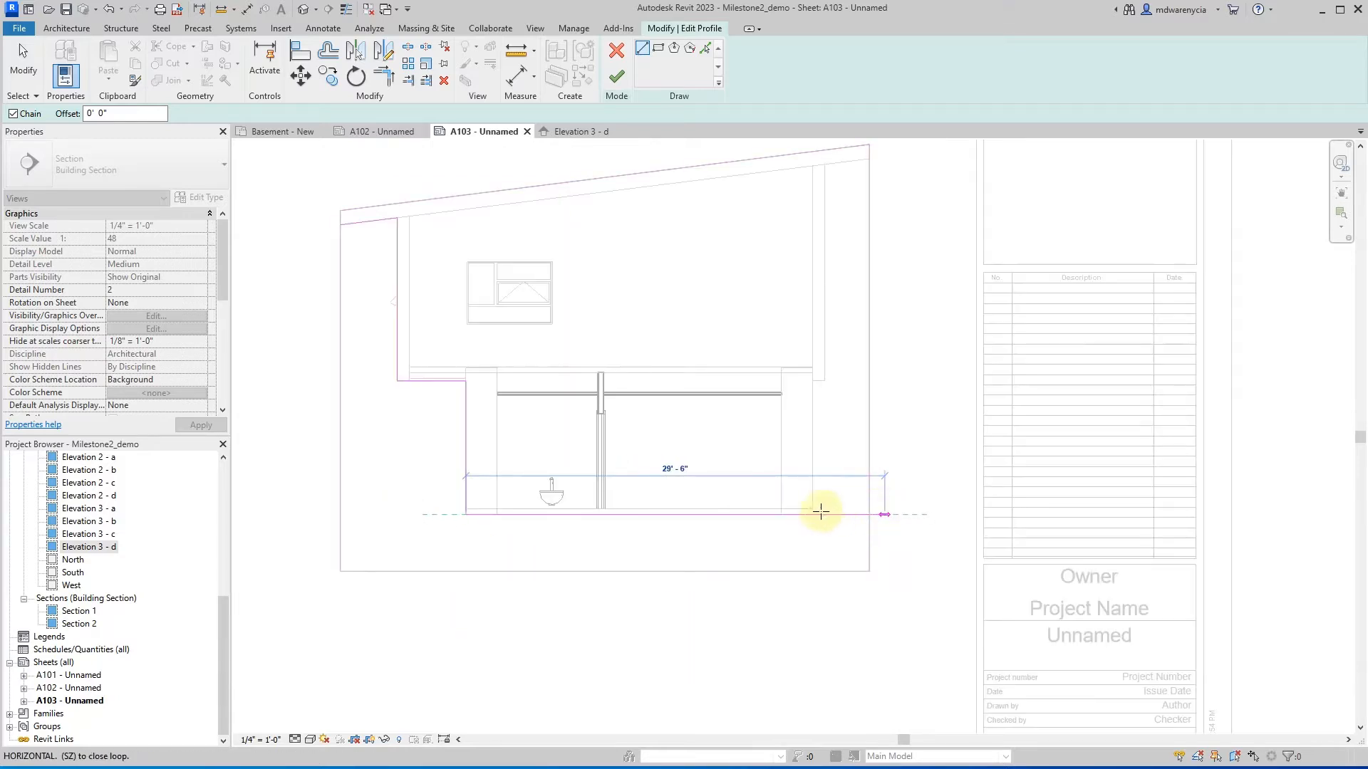
{"action": "scroll", "coordinate": [797, 502], "scroll_direction": "up", "scroll_amount": 3}
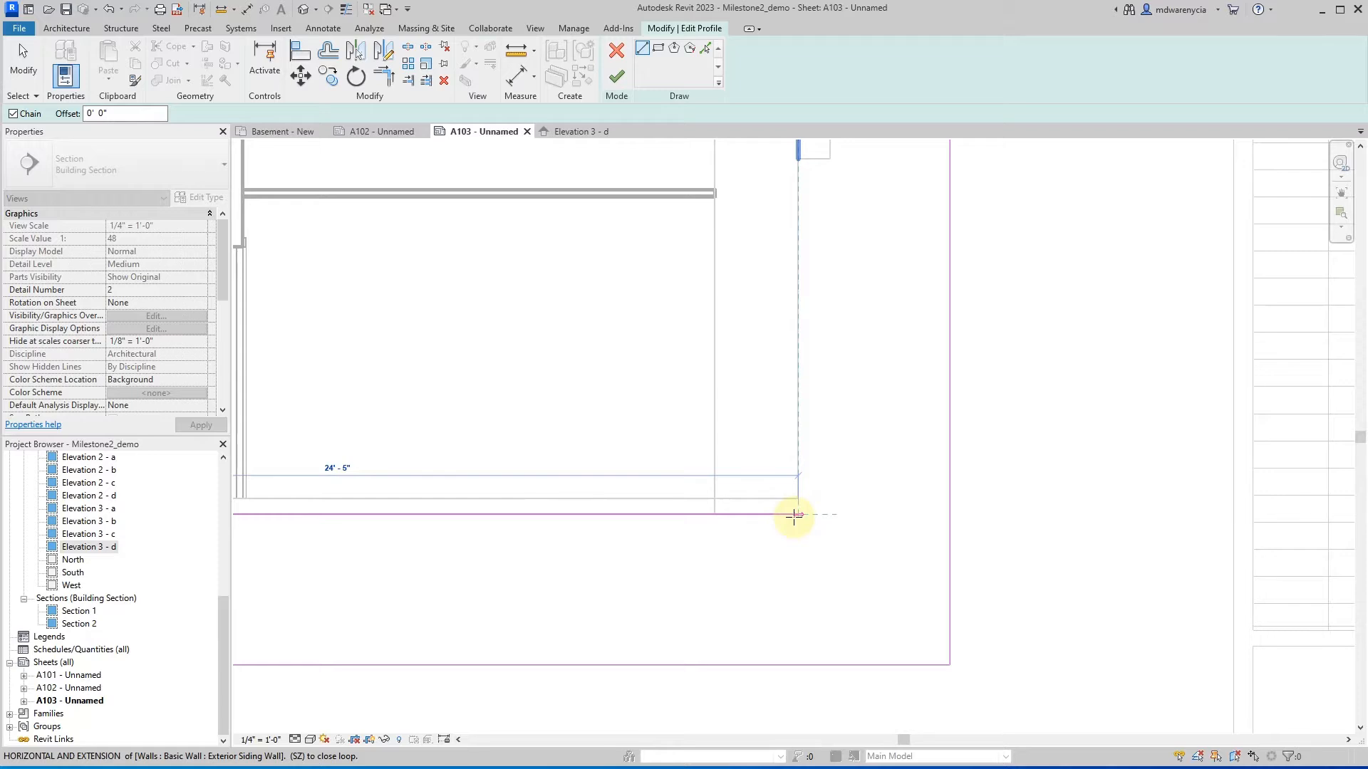
{"action": "left_click", "coordinate": [794, 515]}
{"action": "scroll", "coordinate": [818, 400], "scroll_direction": "down", "scroll_amount": 4}
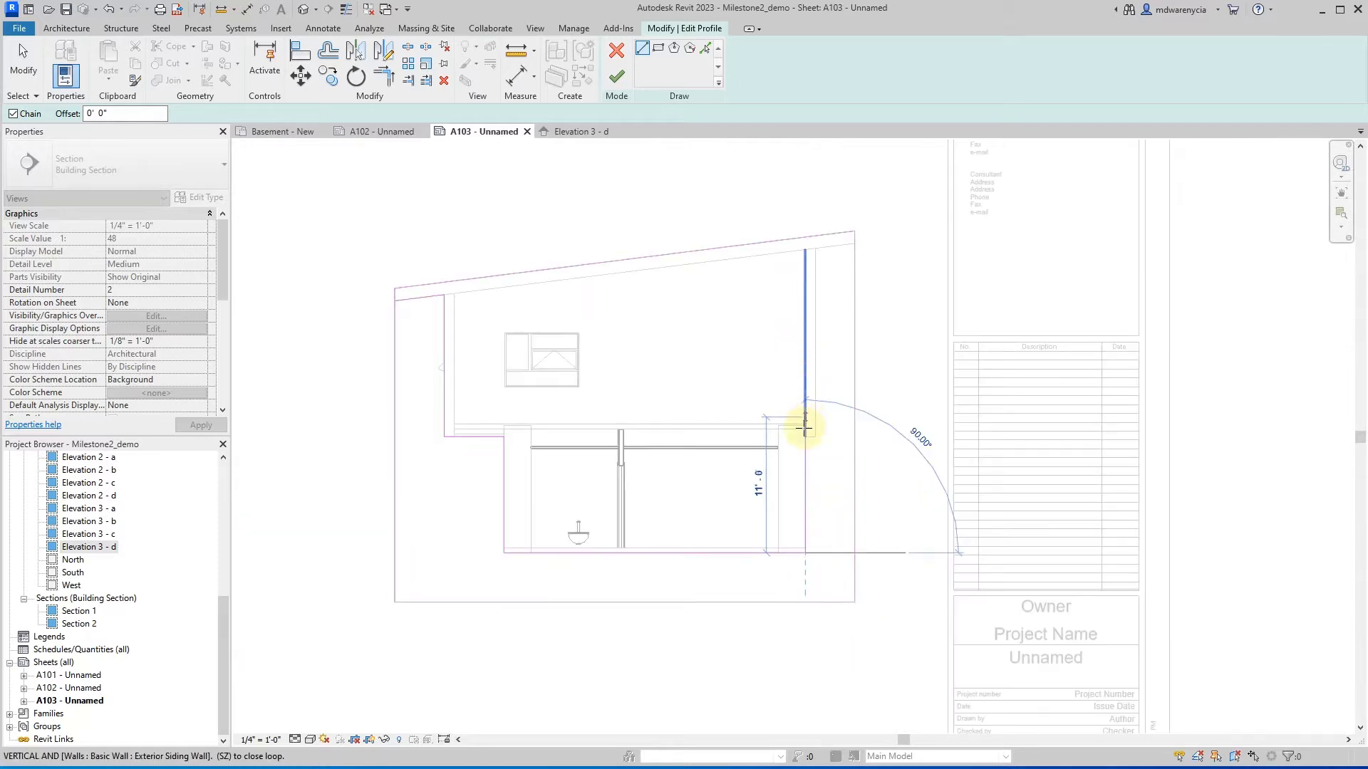
- Continue the outline up the basement wall, out and up the siding wall, and along the overhang's underside to the roof's high end
{"action": "left_click", "coordinate": [810, 437]}
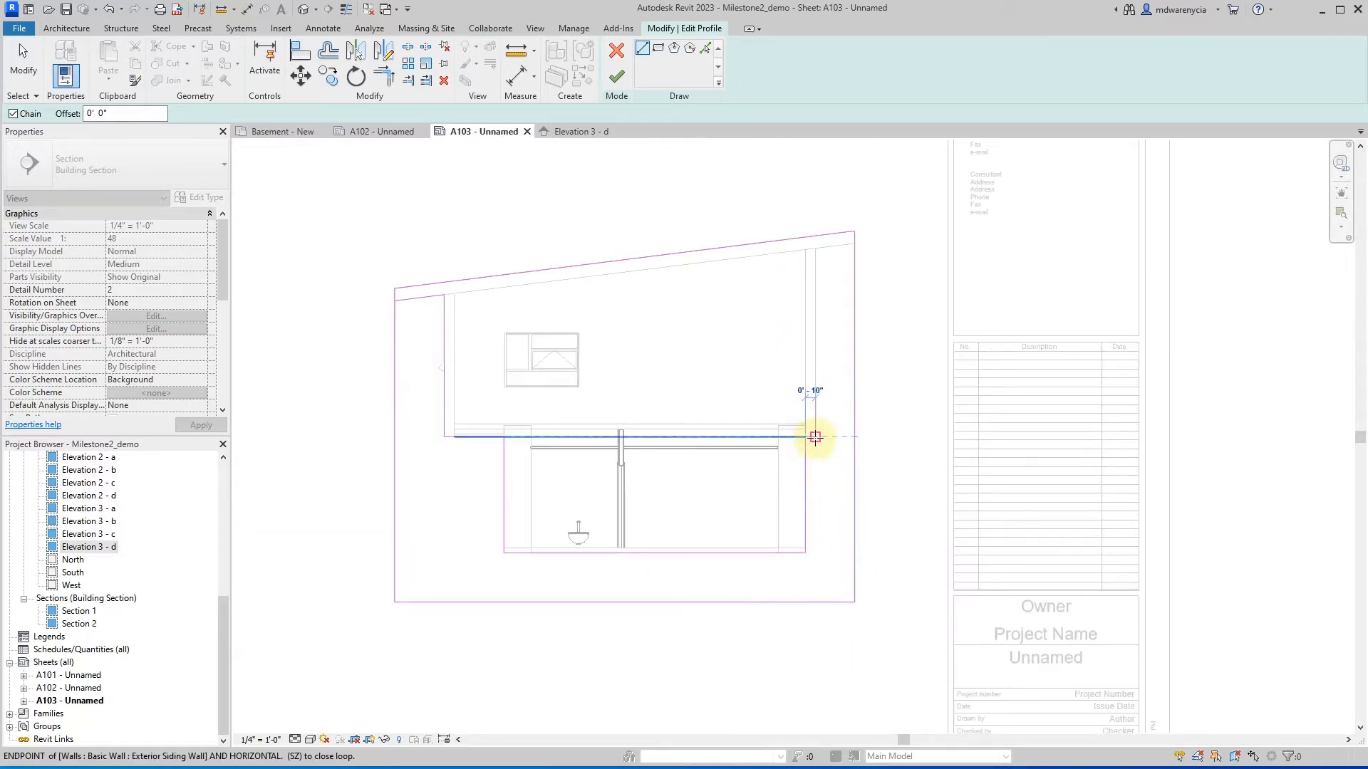
{"action": "left_click", "coordinate": [815, 248]}
{"action": "left_click", "coordinate": [854, 243]}
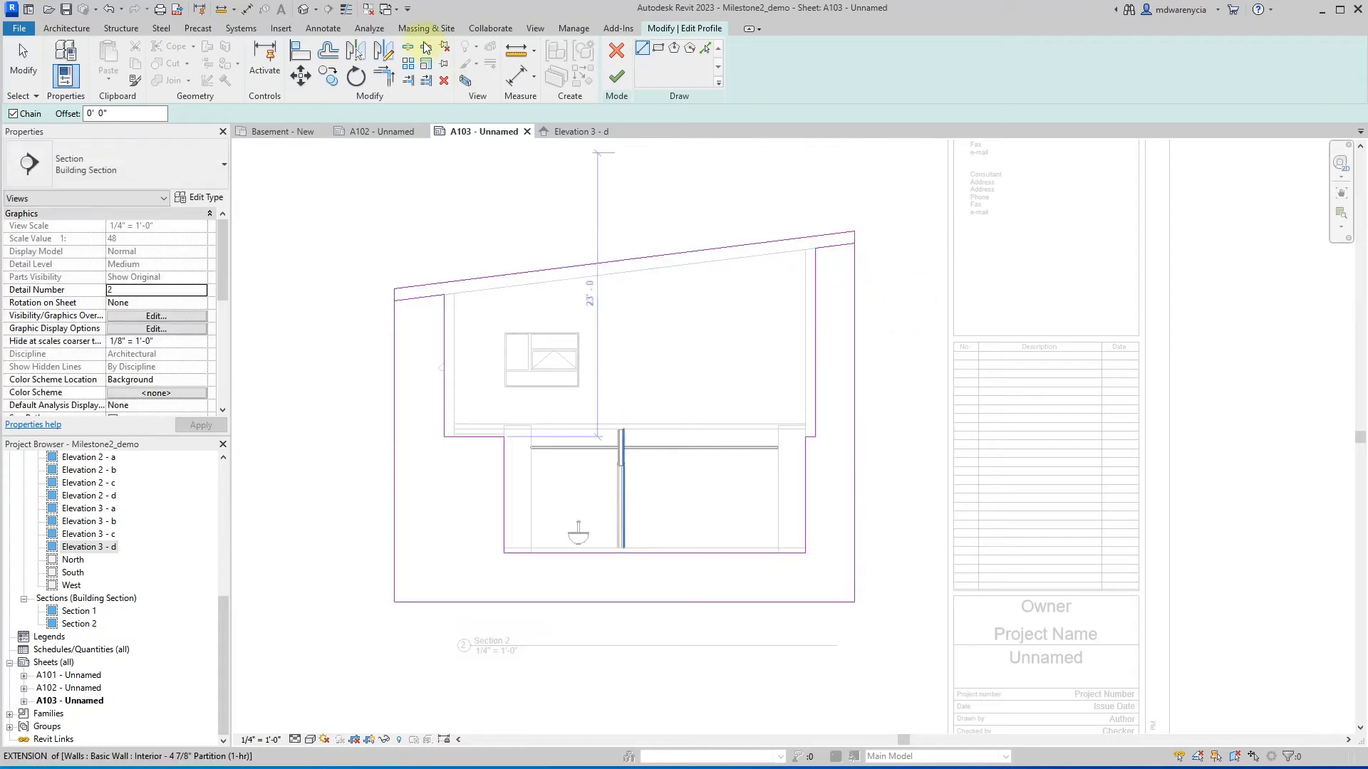
- Split the outer vertical crop lines at the roof ends, remove the surplus outer segments and finish the crop edit
{"action": "key", "text": "Escape"}
{"action": "key", "text": "s"}
{"action": "key", "text": "l"}
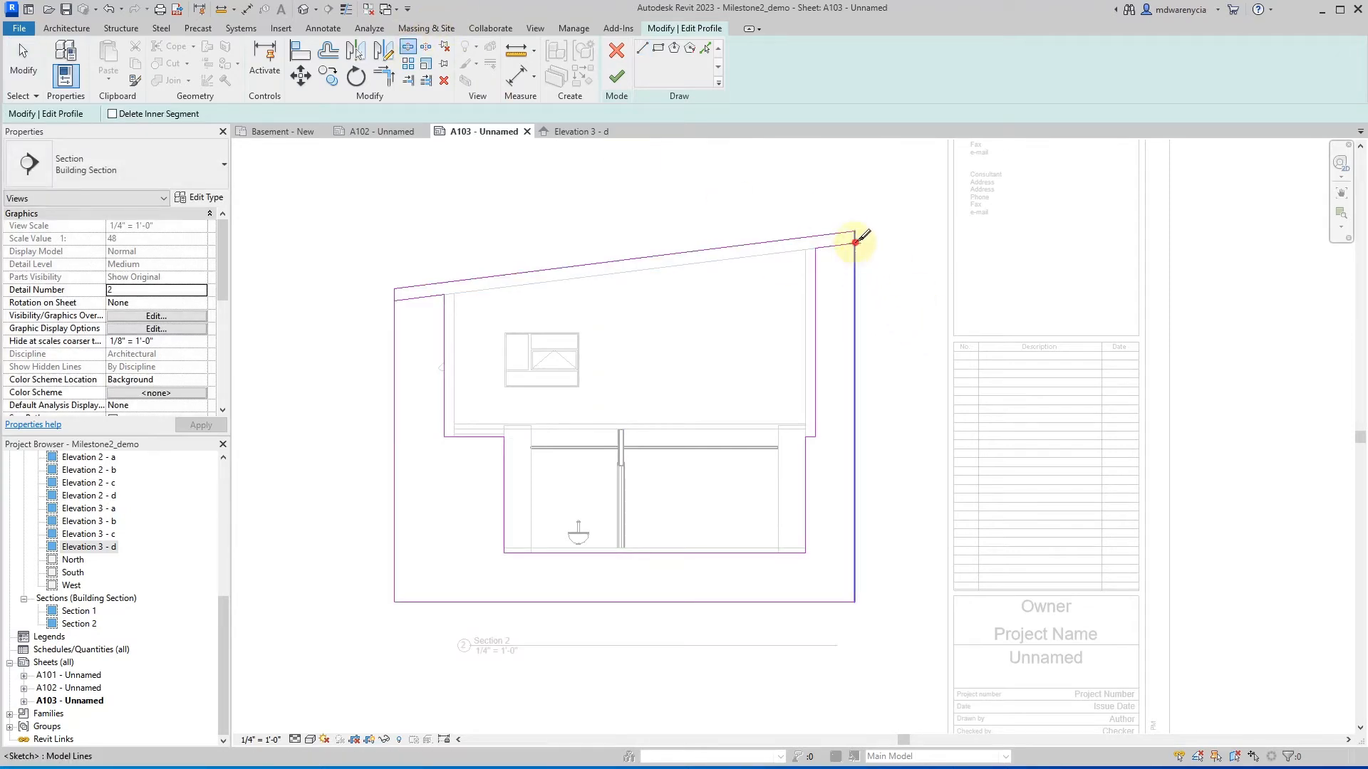
{"action": "left_click", "coordinate": [855, 243]}
{"action": "left_click", "coordinate": [399, 293]}
{"action": "key", "text": "Escape"}
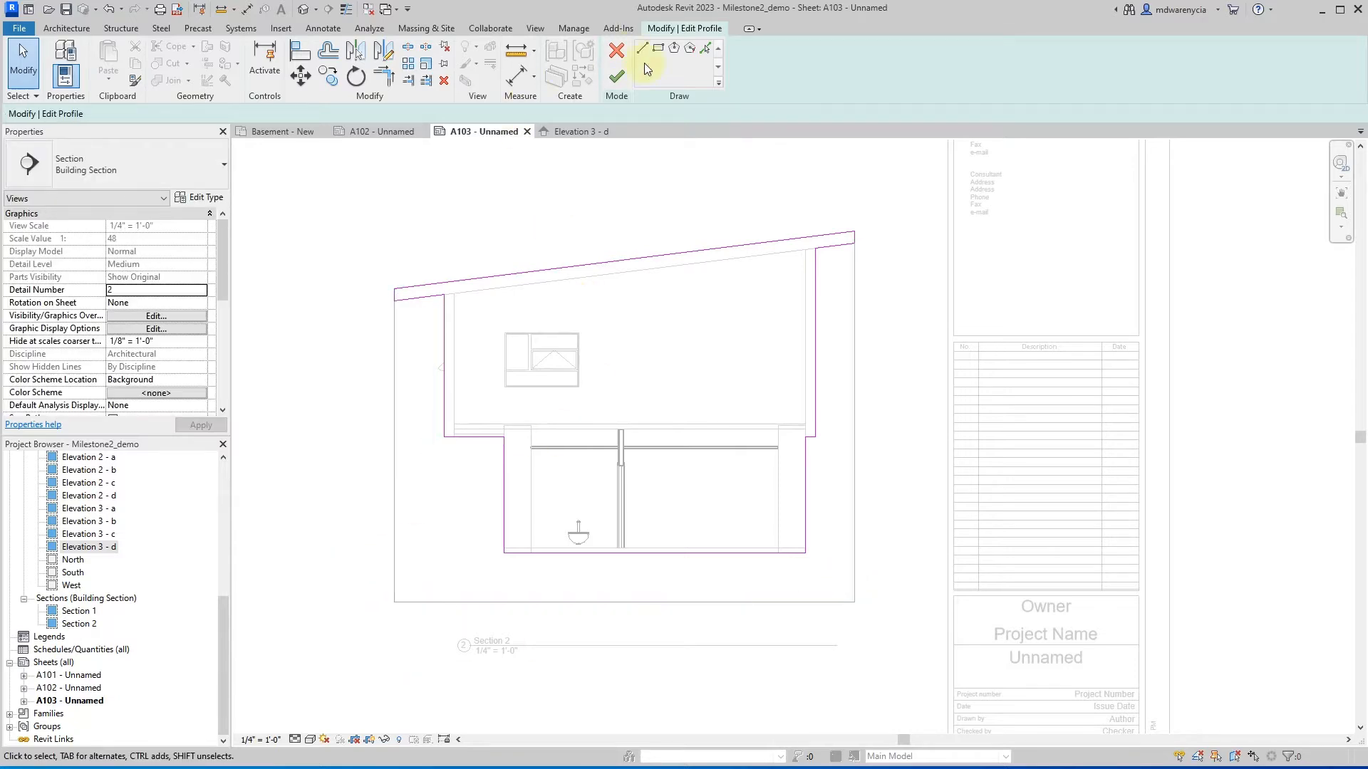
{"action": "left_click", "coordinate": [617, 78]}
{"action": "left_click", "coordinate": [259, 529]}
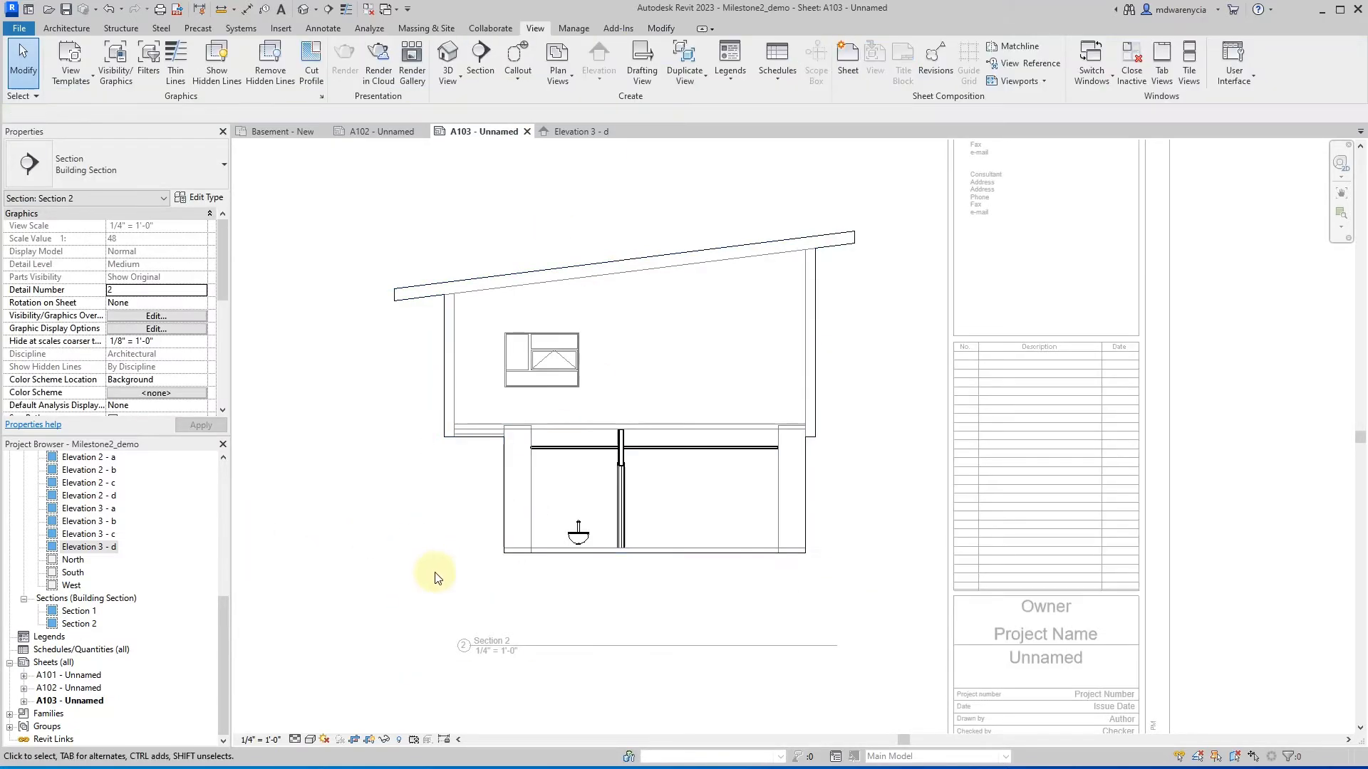
- Compare the two section views on the sheet and check the view template assigned to Section 2
{"action": "scroll", "coordinate": [497, 357], "scroll_direction": "down", "scroll_amount": 5}
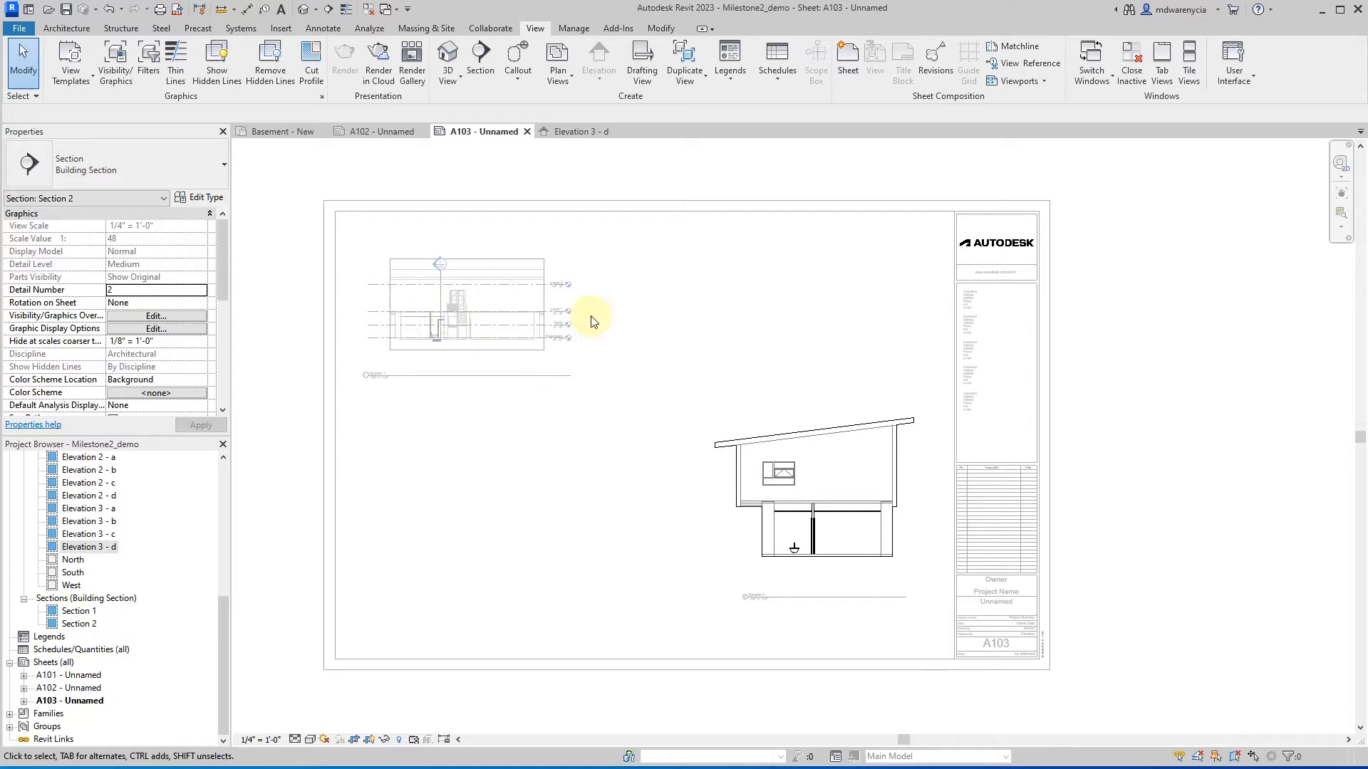
{"action": "scroll", "coordinate": [385, 250], "scroll_direction": "up", "scroll_amount": 5}
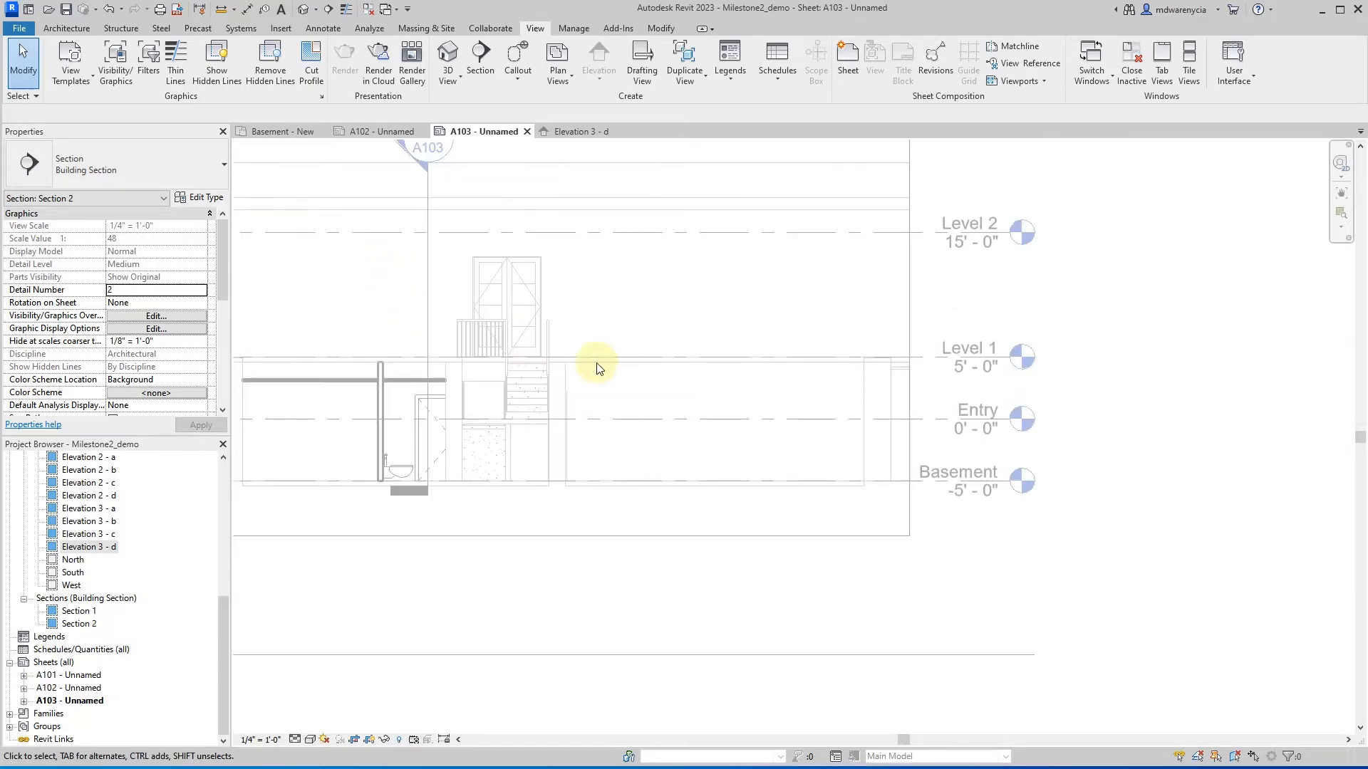
{"action": "scroll", "coordinate": [544, 473], "scroll_direction": "down", "scroll_amount": 1}
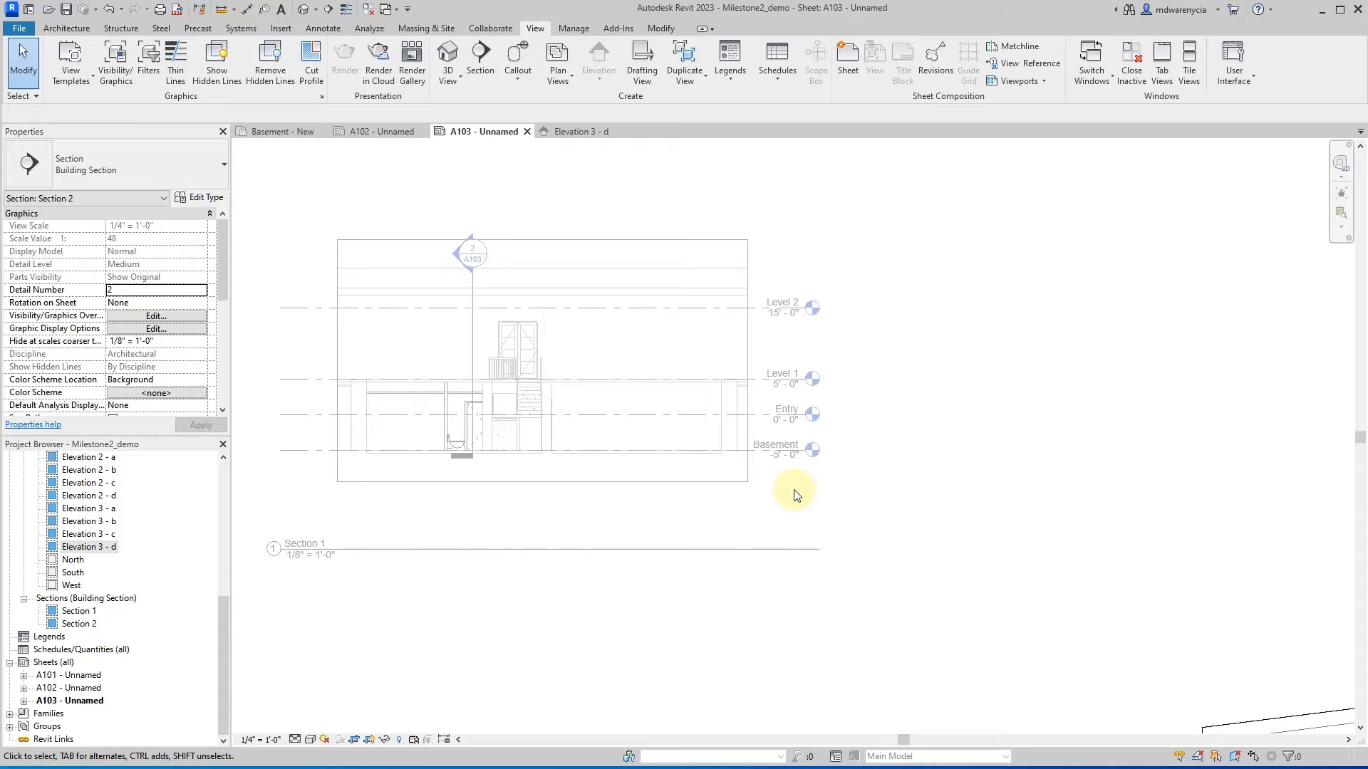
{"action": "middle_click_drag", "start_coordinate": [1006, 524], "coordinate": [903, 536]}
{"action": "scroll", "coordinate": [855, 490], "scroll_direction": "down", "scroll_amount": 1}
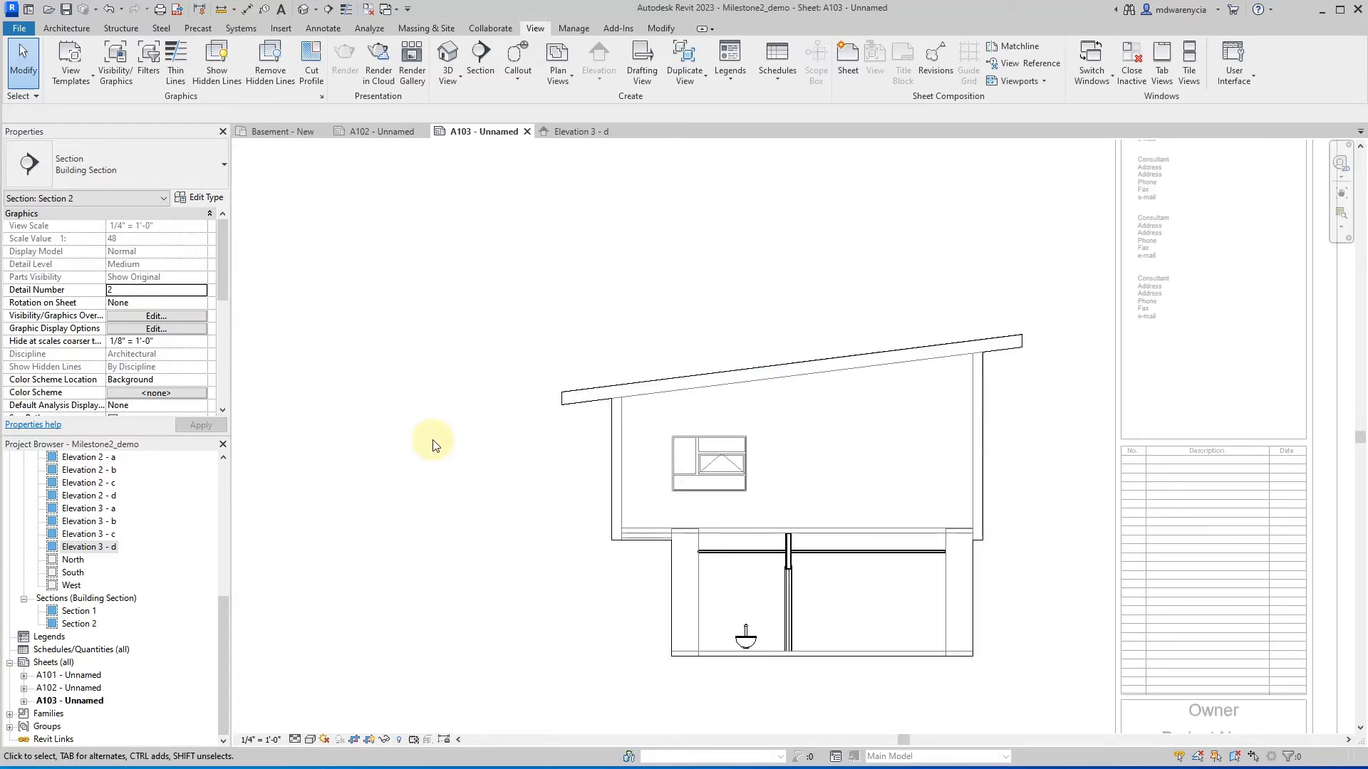
{"action": "scroll", "coordinate": [122, 369], "scroll_direction": "down", "scroll_amount": 1}
{"action": "scroll", "coordinate": [121, 365], "scroll_direction": "down", "scroll_amount": 6}
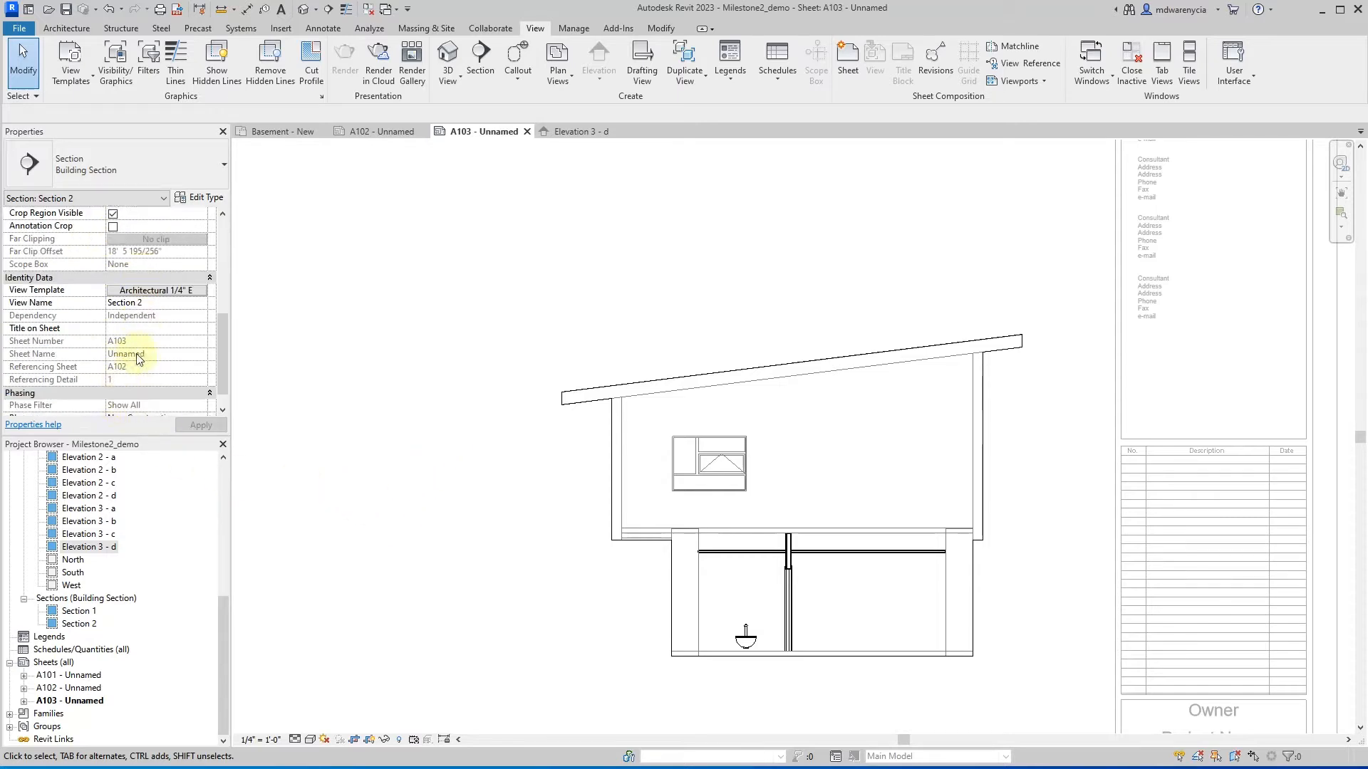
{"action": "middle_click_drag", "start_coordinate": [568, 340], "coordinate": [898, 400]}
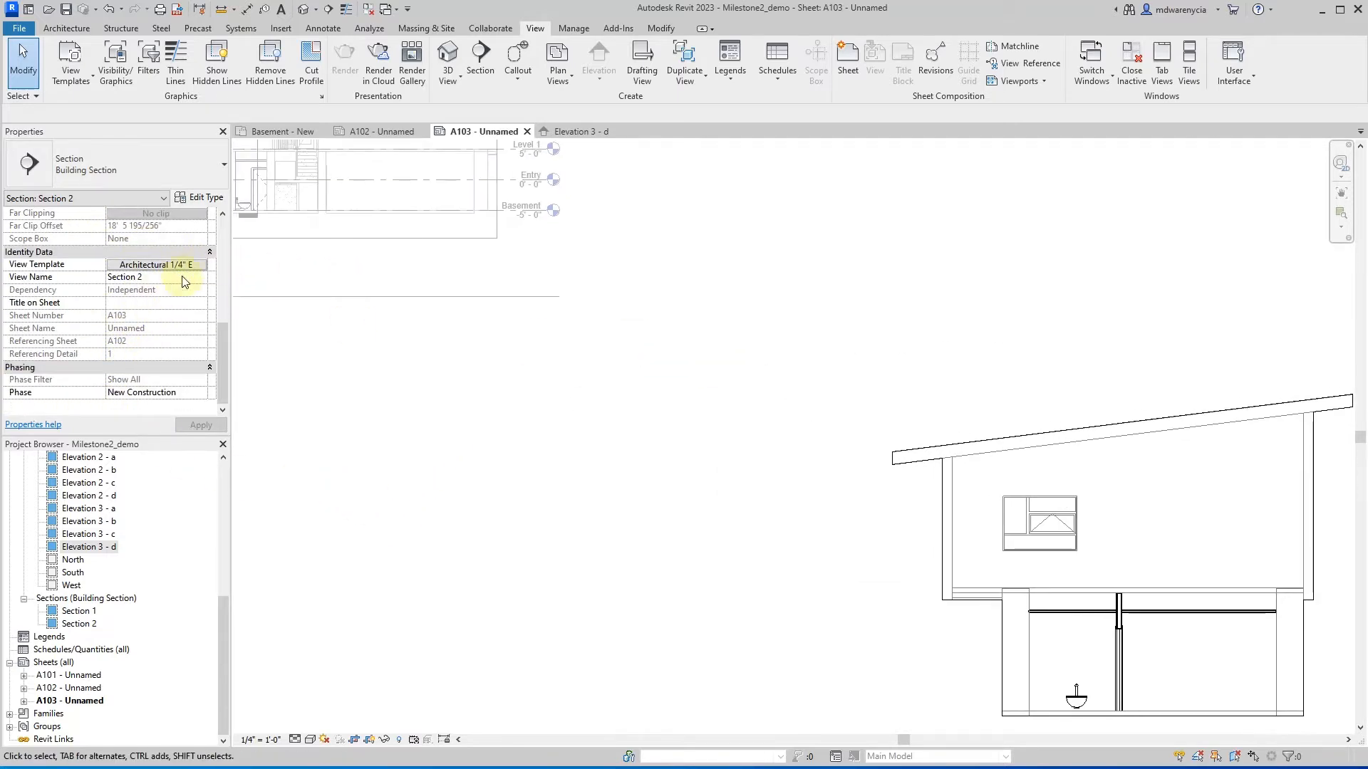
{"action": "middle_click_drag", "start_coordinate": [327, 177], "coordinate": [507, 399]}
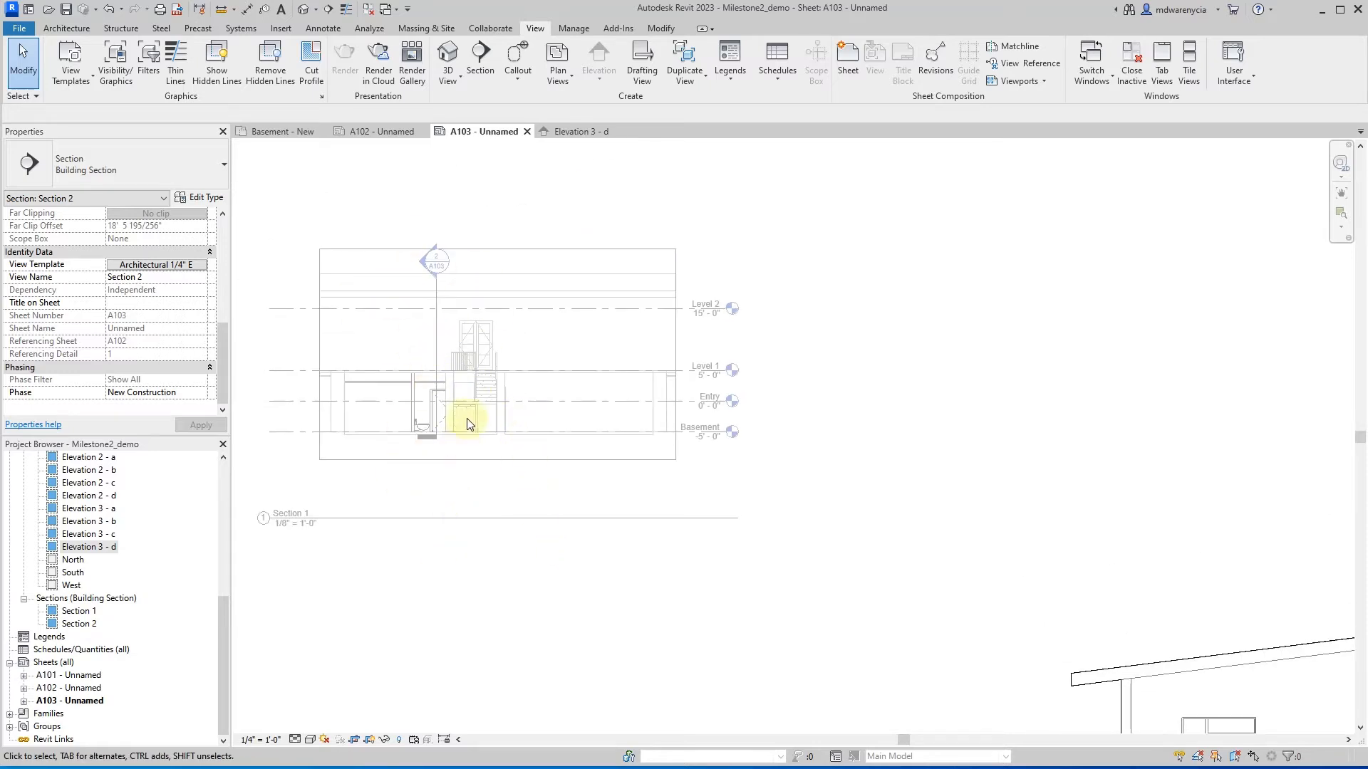
{"action": "mouse_move", "coordinate": [867, 508]}
{"action": "middle_mouse_down"}
{"action": "mouse_move", "coordinate": [461, 387]}
{"action": "mouse_move", "coordinate": [727, 361]}
{"action": "middle_mouse_up"}
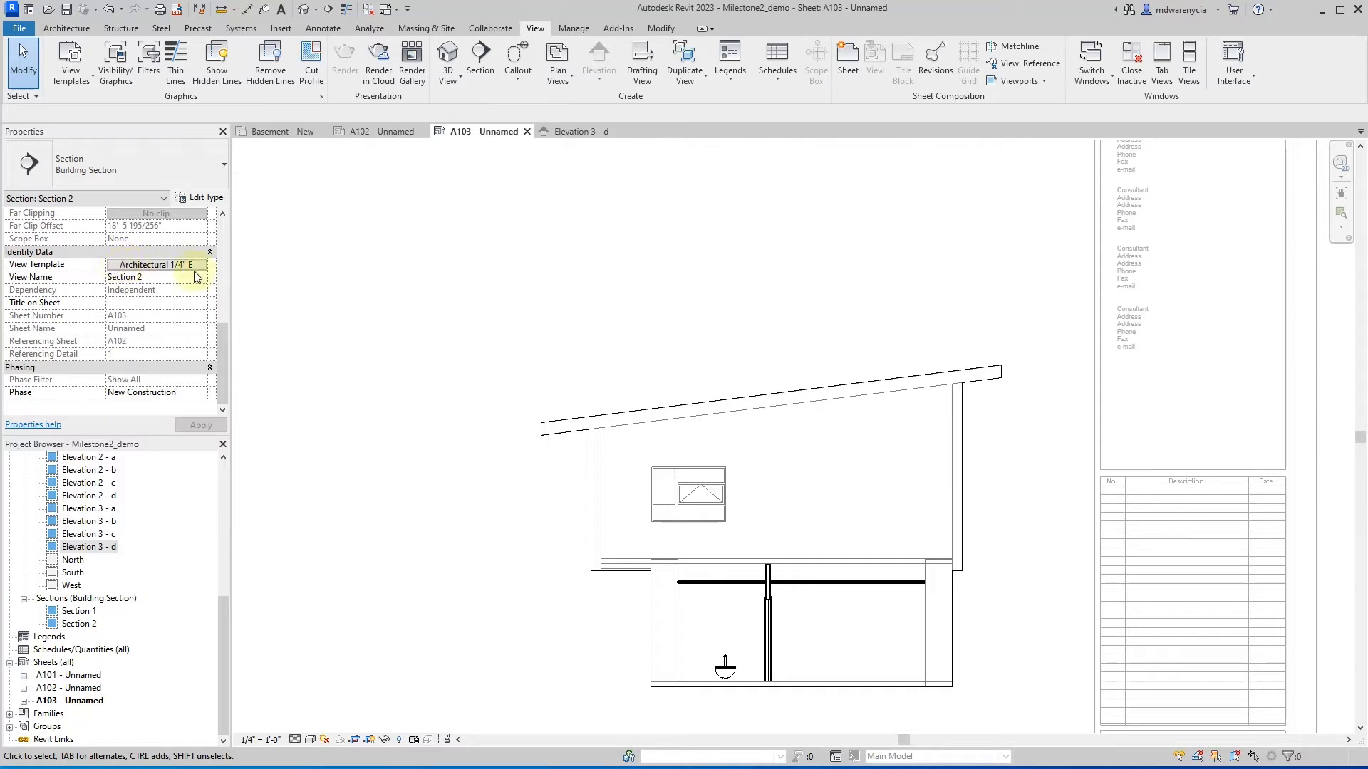
{"action": "middle_click_drag", "start_coordinate": [283, 256], "coordinate": [644, 539]}
{"action": "scroll", "coordinate": [813, 274], "scroll_direction": "down", "scroll_amount": 1}
{"action": "scroll", "coordinate": [814, 298], "scroll_direction": "down", "scroll_amount": 1}
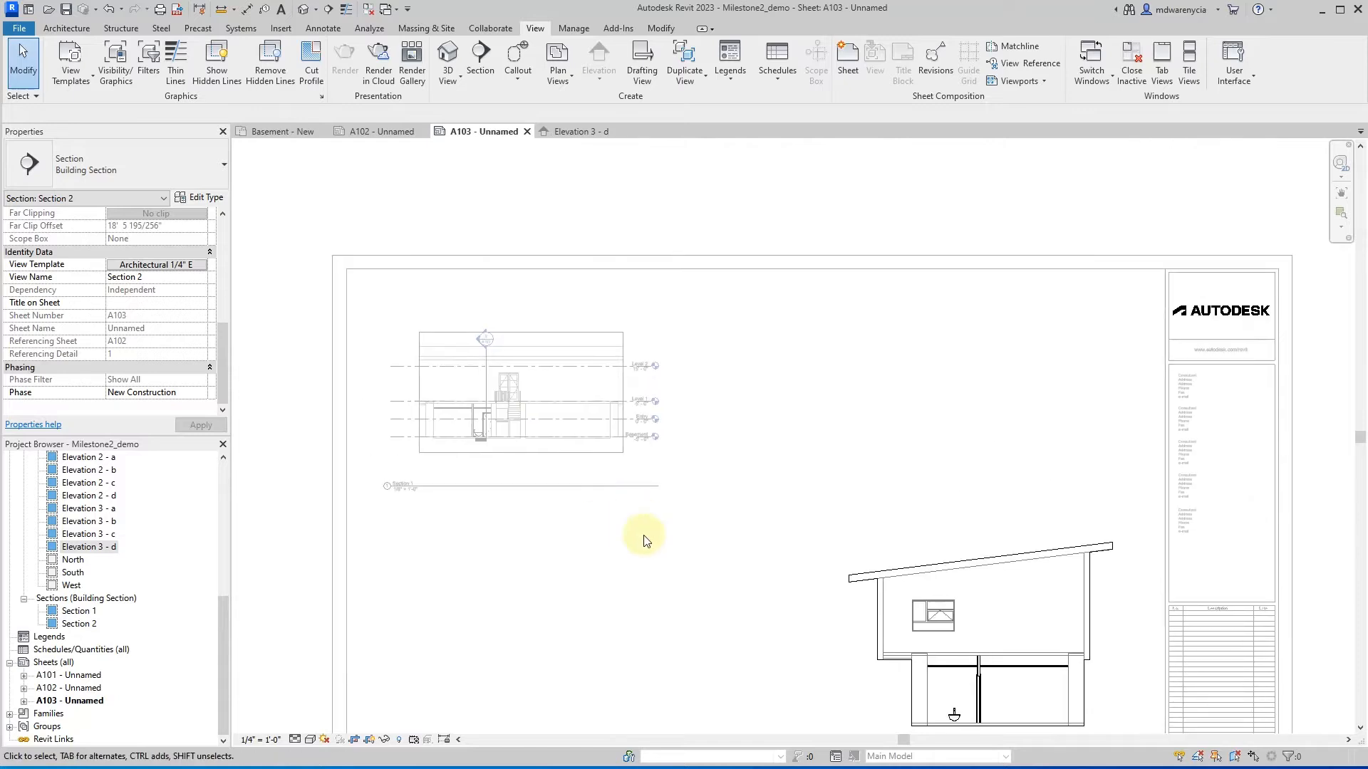
- Deactivate Section 2 and assign the Architectural 1/4" Elevations view template to Section 1
{"action": "double_click", "coordinate": [827, 379]}
{"action": "left_click", "coordinate": [645, 388]}
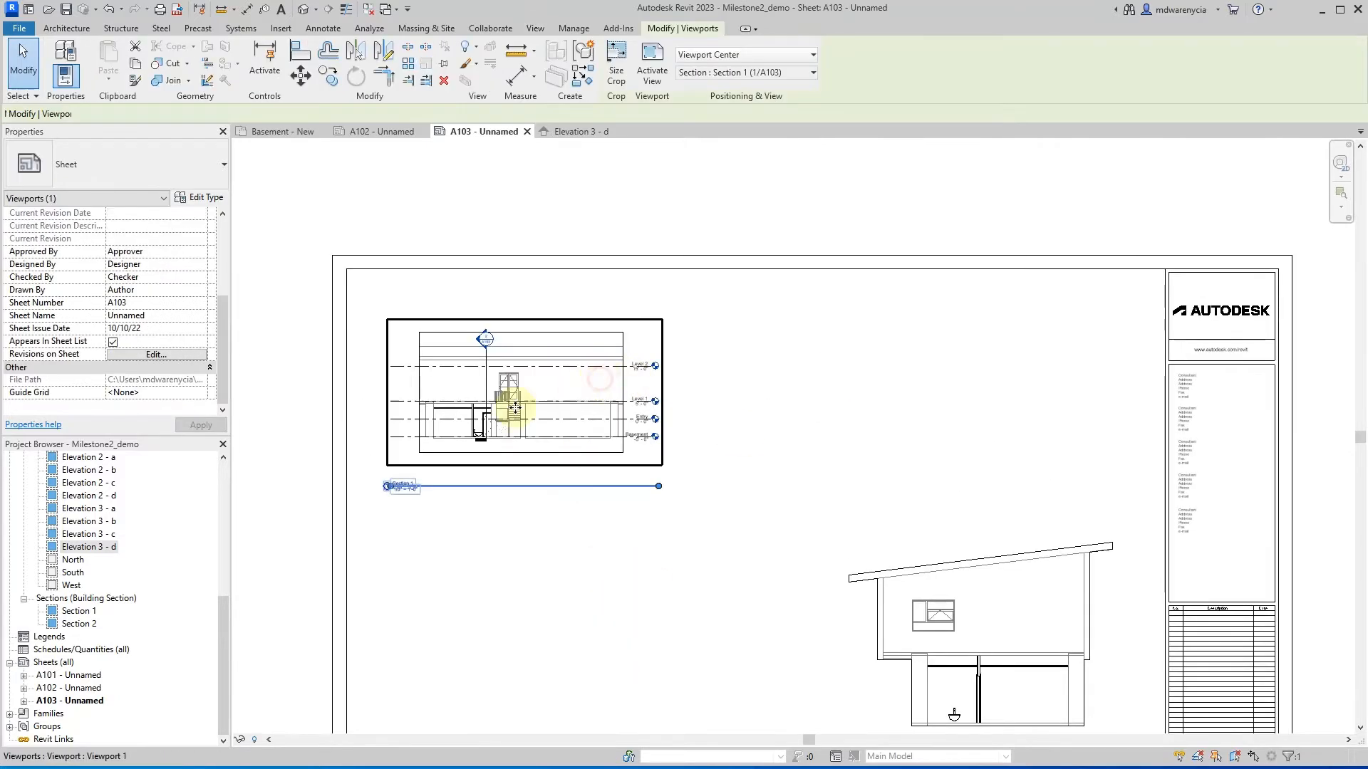
{"action": "scroll", "coordinate": [153, 365], "scroll_direction": "down", "scroll_amount": 1}
{"action": "left_click", "coordinate": [153, 354]}
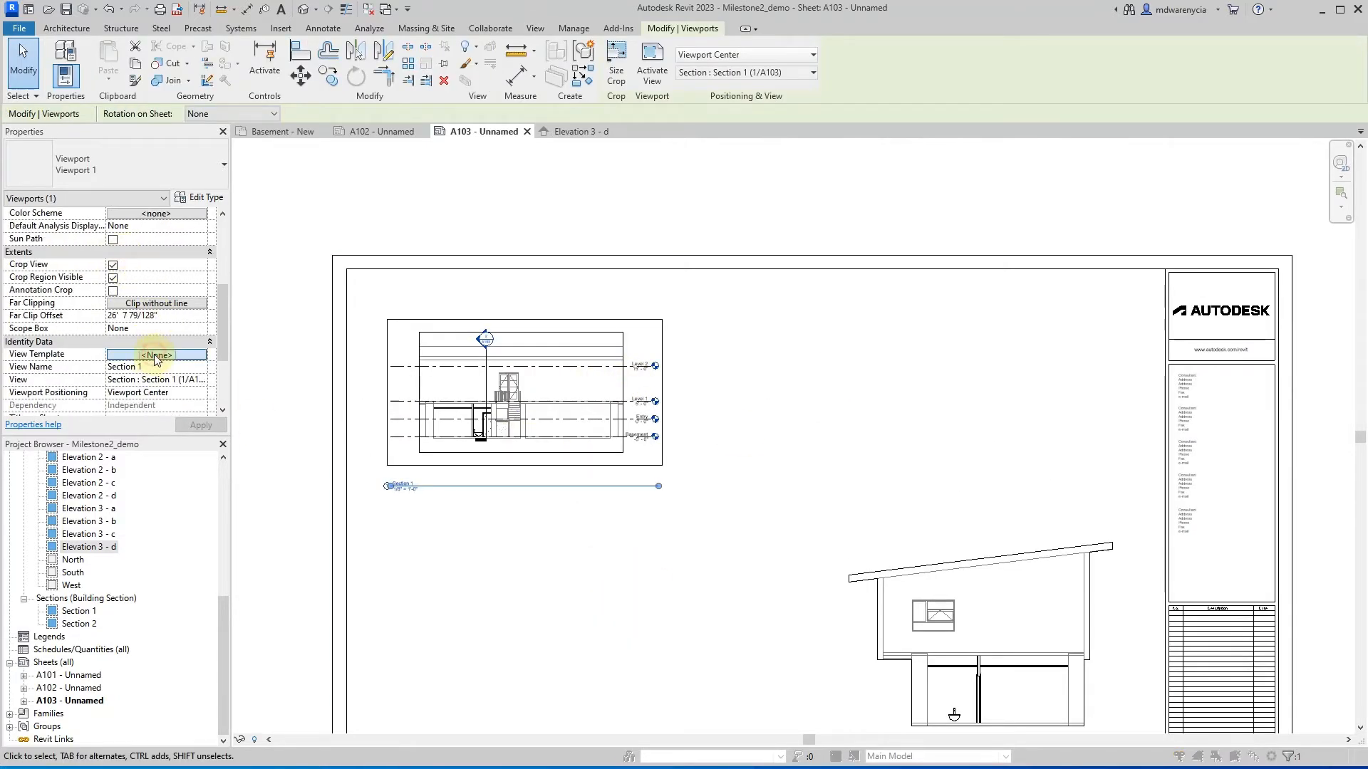
{"action": "left_click", "coordinate": [232, 311]}
{"action": "left_click", "coordinate": [584, 477]}
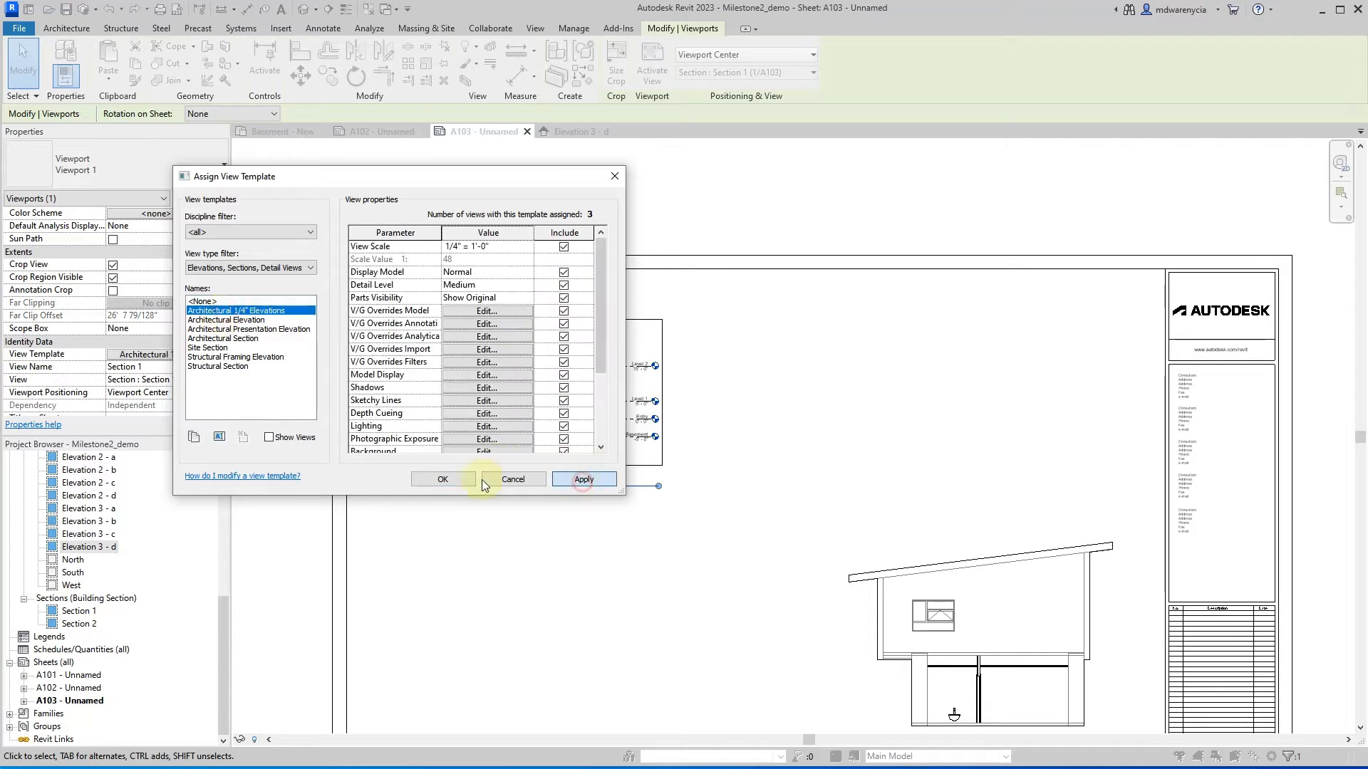
{"action": "left_click", "coordinate": [442, 479]}
{"action": "left_click", "coordinate": [730, 561]}
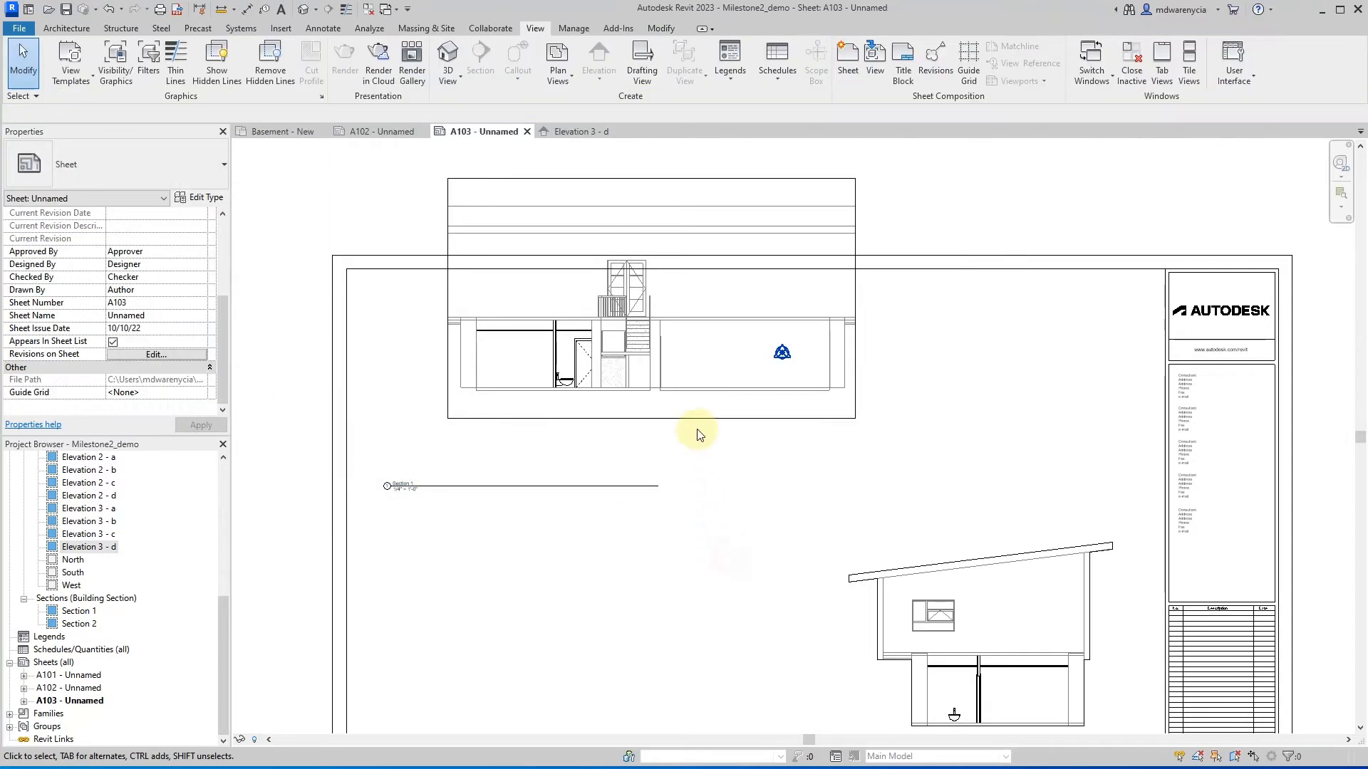
- Move the enlarged Section 1 viewport and its view title inside the sheet border, clear of Section 2
{"action": "left_click_drag", "start_coordinate": [685, 352], "coordinate": [602, 485]}
{"action": "mouse_move", "coordinate": [633, 422]}
{"action": "left_mouse_down"}
{"action": "mouse_move", "coordinate": [660, 375]}
{"action": "mouse_move", "coordinate": [641, 399]}
{"action": "left_mouse_up"}
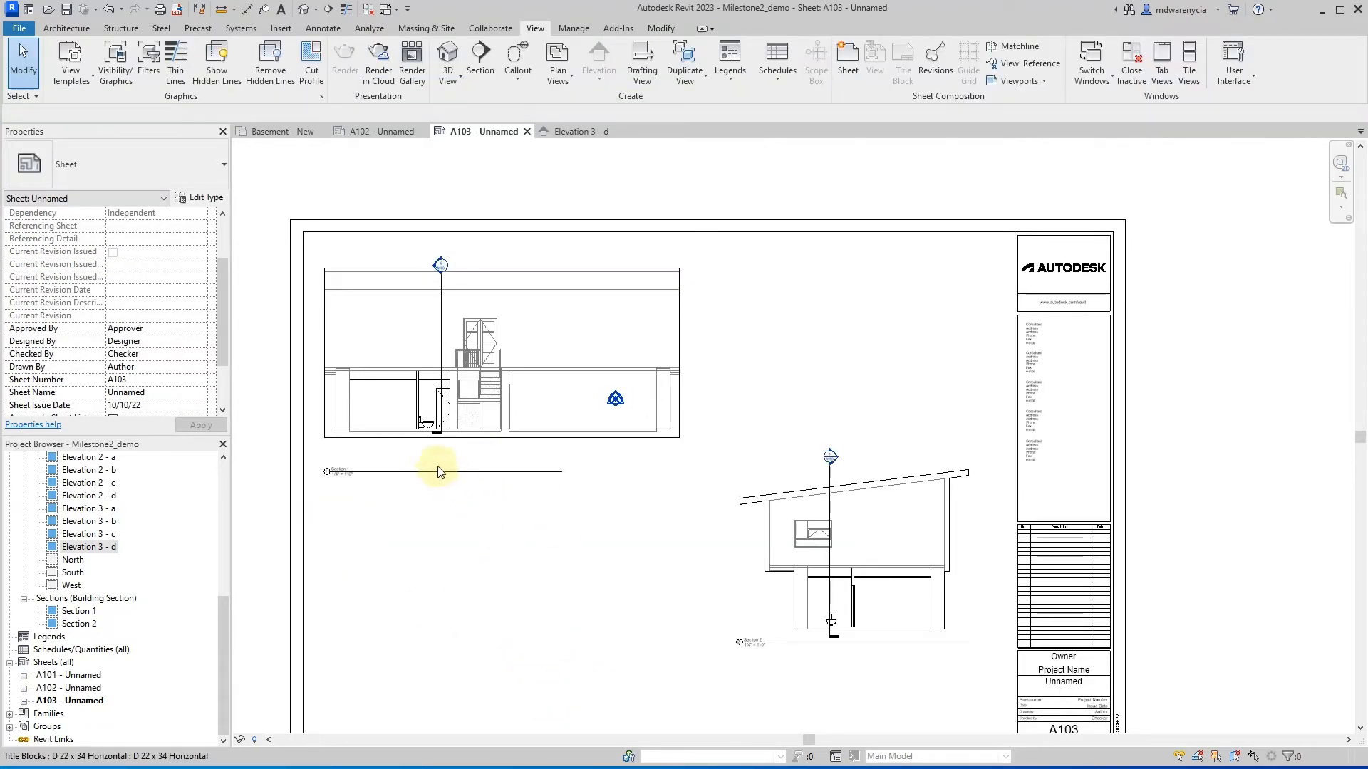
{"action": "left_click", "coordinate": [563, 410]}
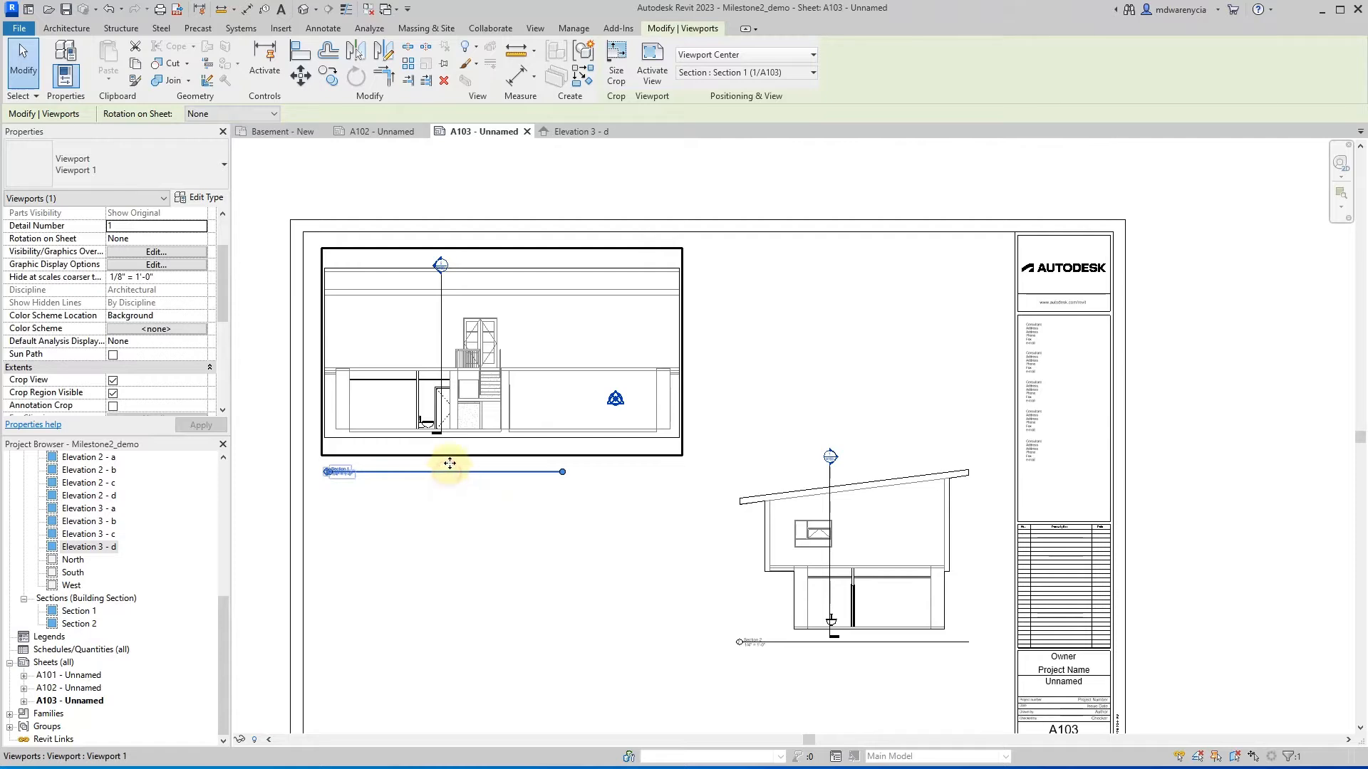
{"action": "left_click_drag", "start_coordinate": [473, 463], "coordinate": [540, 441]}
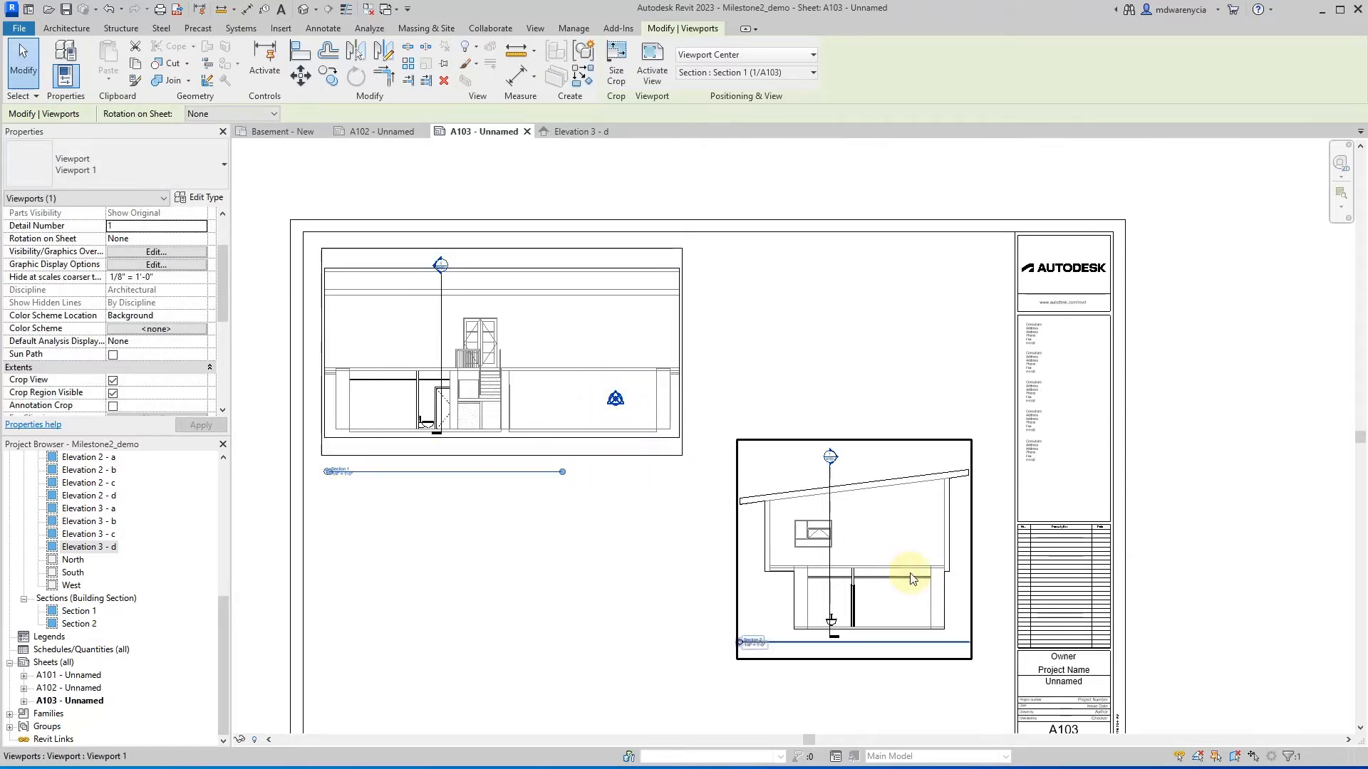
- Activate Section 2, review the outline in its crop sketch, and exit the sketch and the view
{"action": "double_click", "coordinate": [906, 518]}
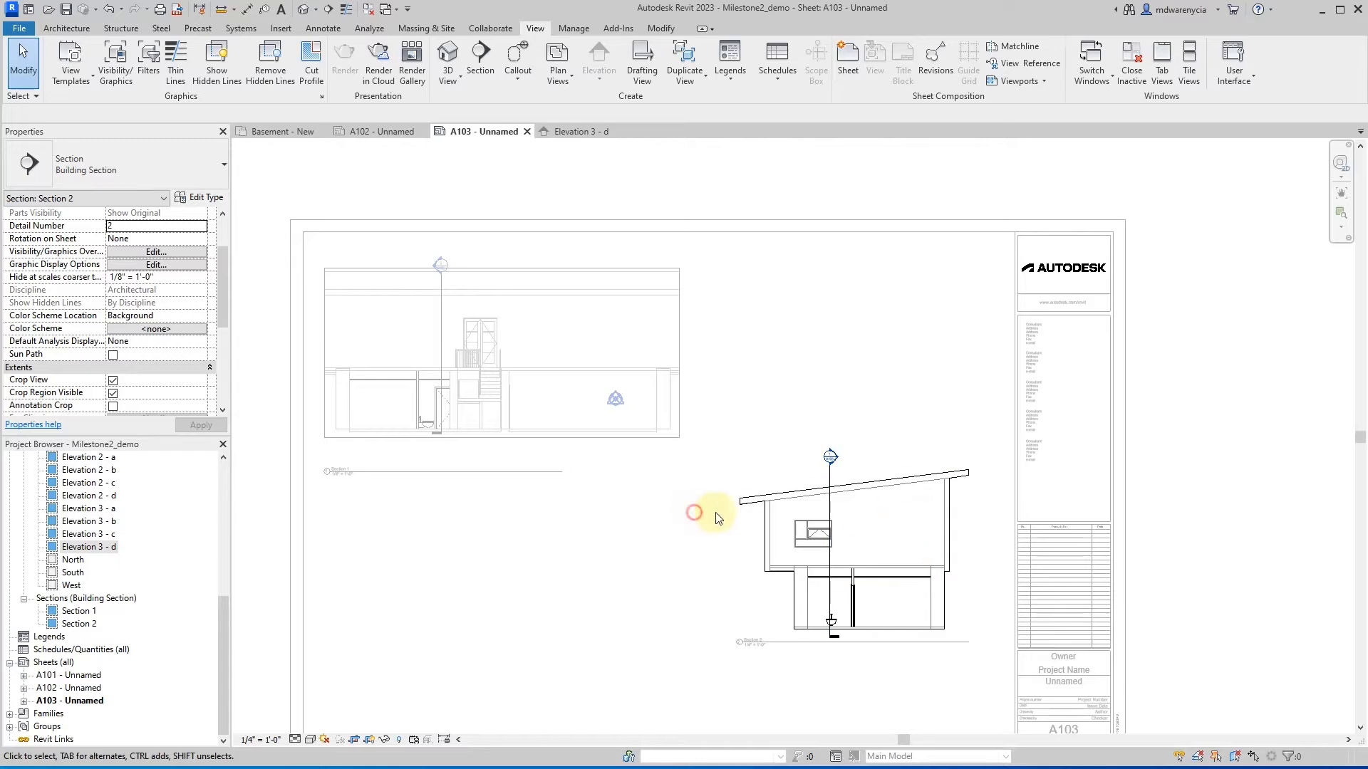
{"action": "double_click", "coordinate": [761, 531]}
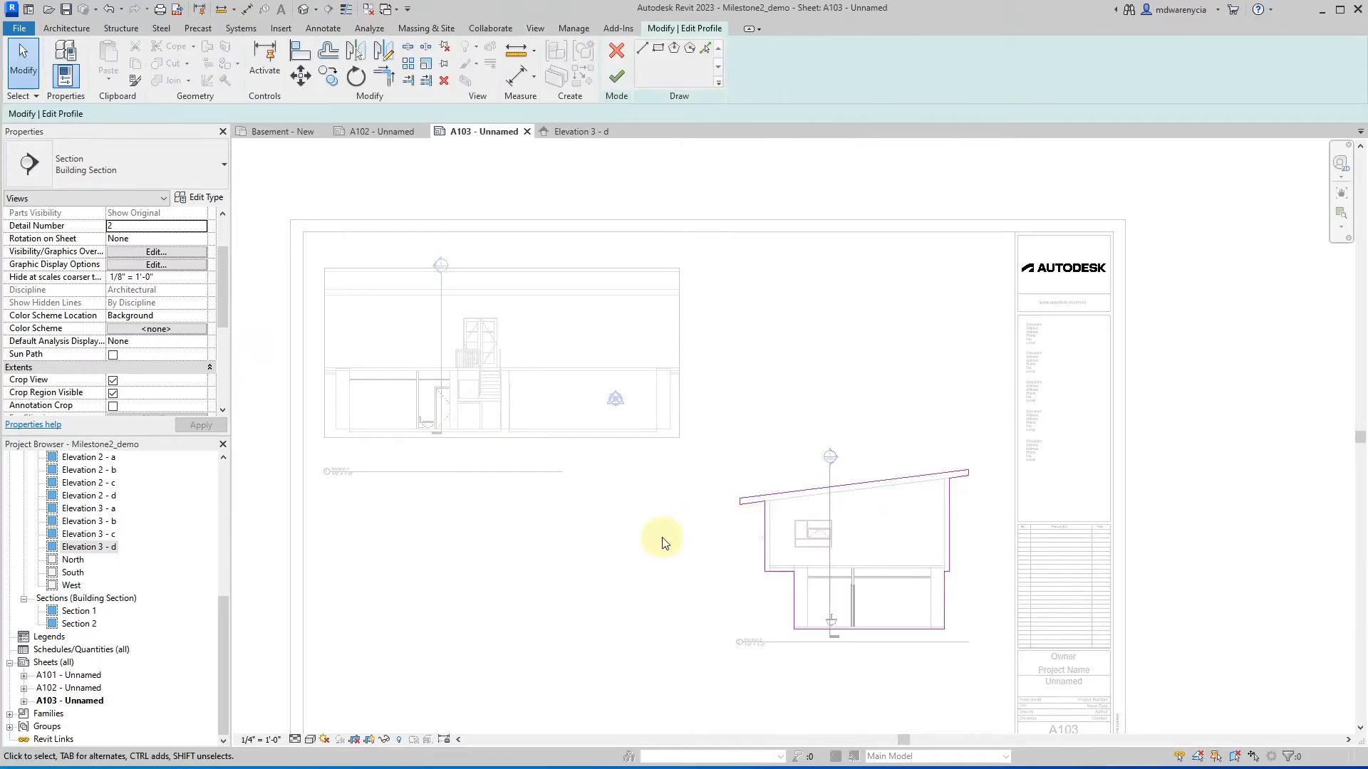
{"action": "scroll", "coordinate": [608, 534], "scroll_direction": "down", "scroll_amount": 3}
{"action": "scroll", "coordinate": [570, 560], "scroll_direction": "down", "scroll_amount": 1}
{"action": "scroll", "coordinate": [576, 562], "scroll_direction": "up", "scroll_amount": 3}
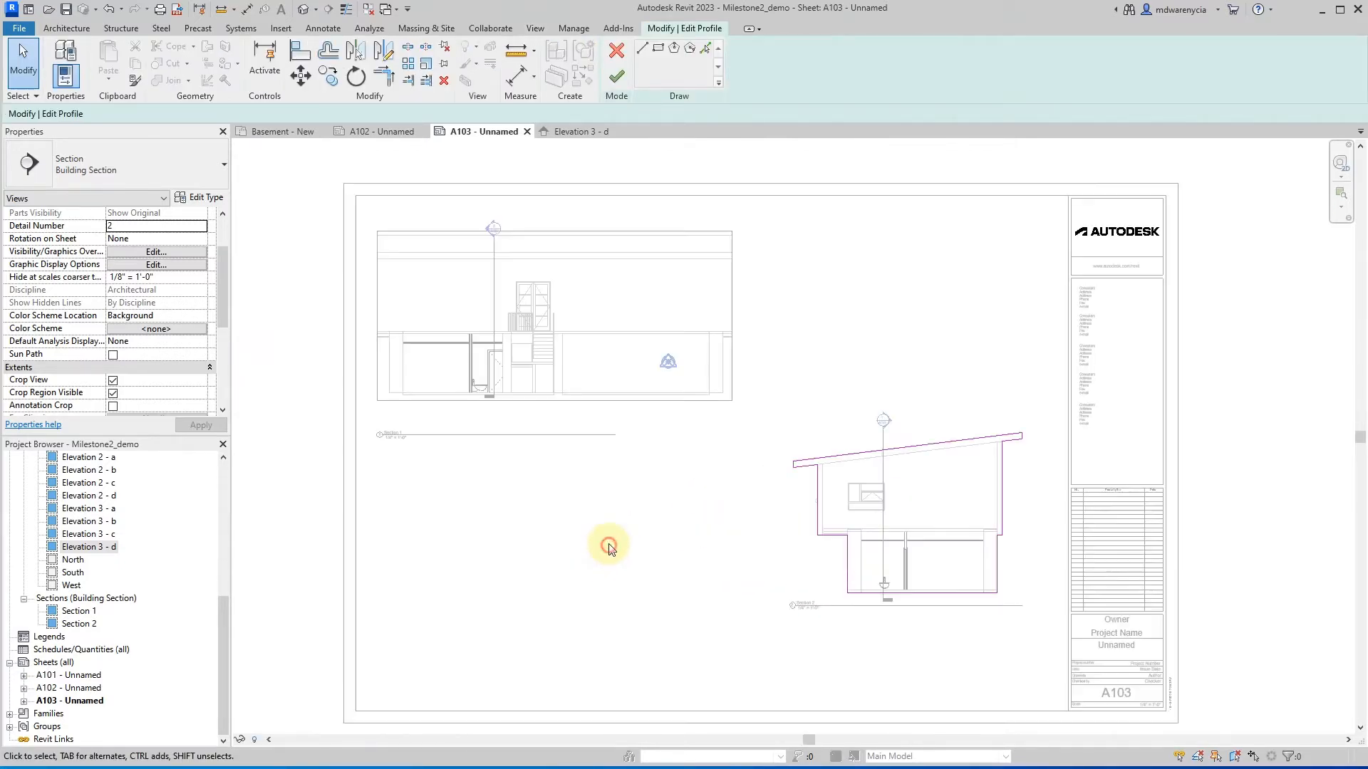
{"action": "left_click", "coordinate": [617, 76]}
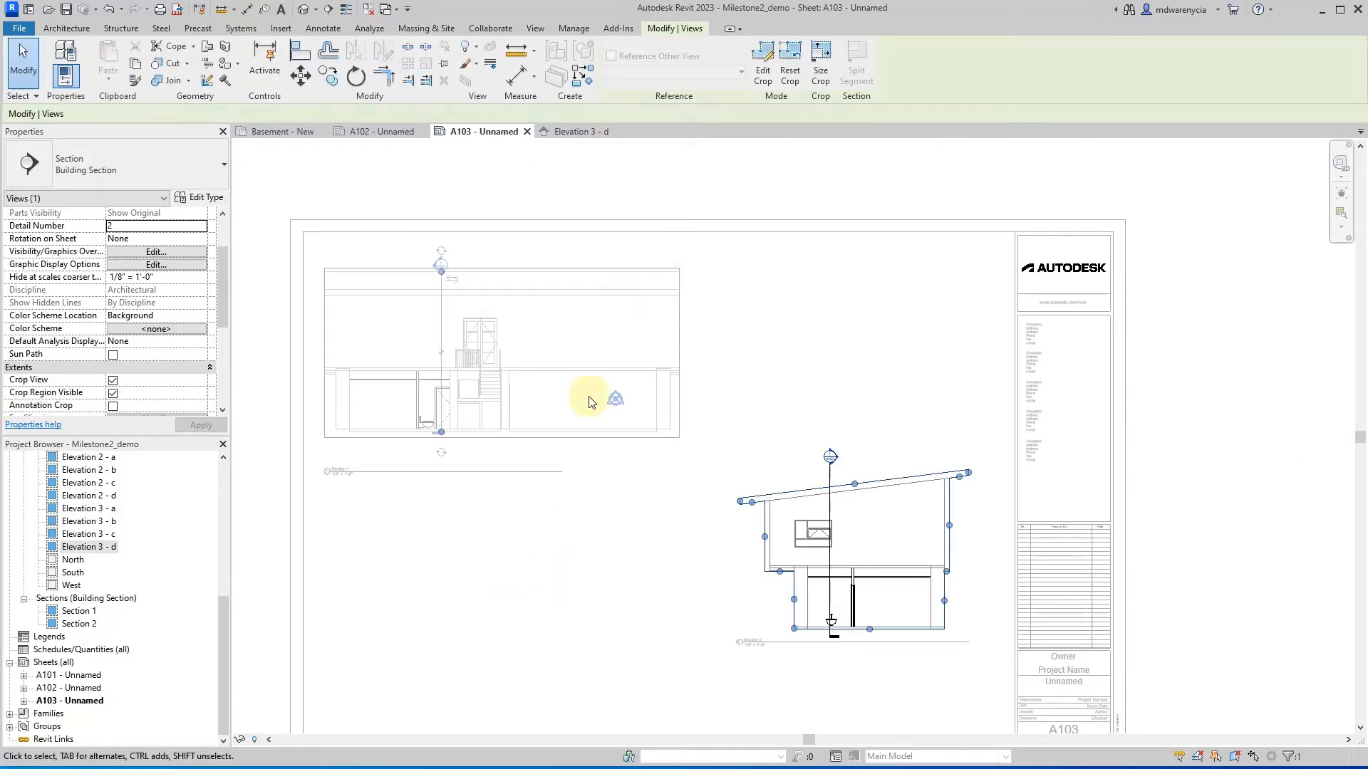
{"action": "left_click", "coordinate": [822, 375]}
{"action": "double_click", "coordinate": [786, 315]}
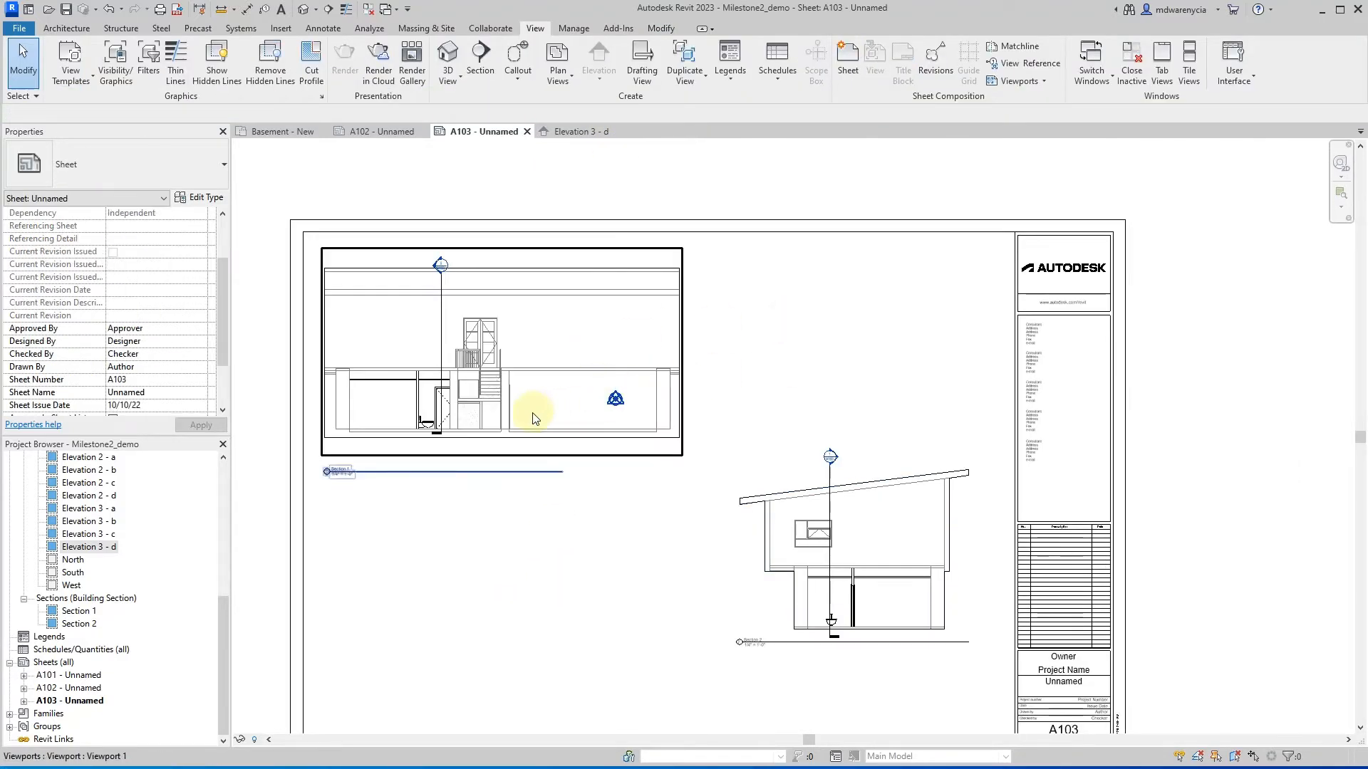
- Activate Section 1, identify the blue marker inside the basement area, and deactivate the view
{"action": "left_click", "coordinate": [611, 404]}
{"action": "double_click", "coordinate": [611, 404]}
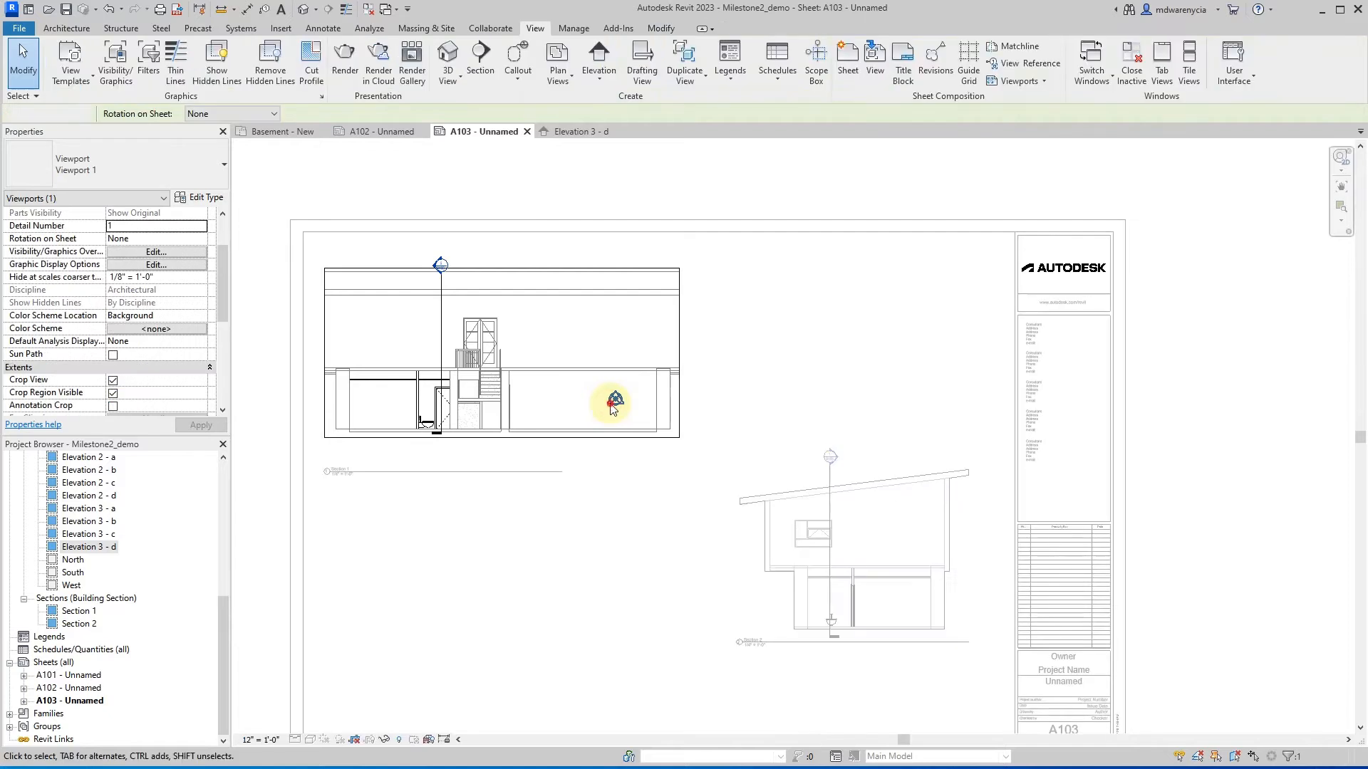
{"action": "left_click", "coordinate": [614, 399]}
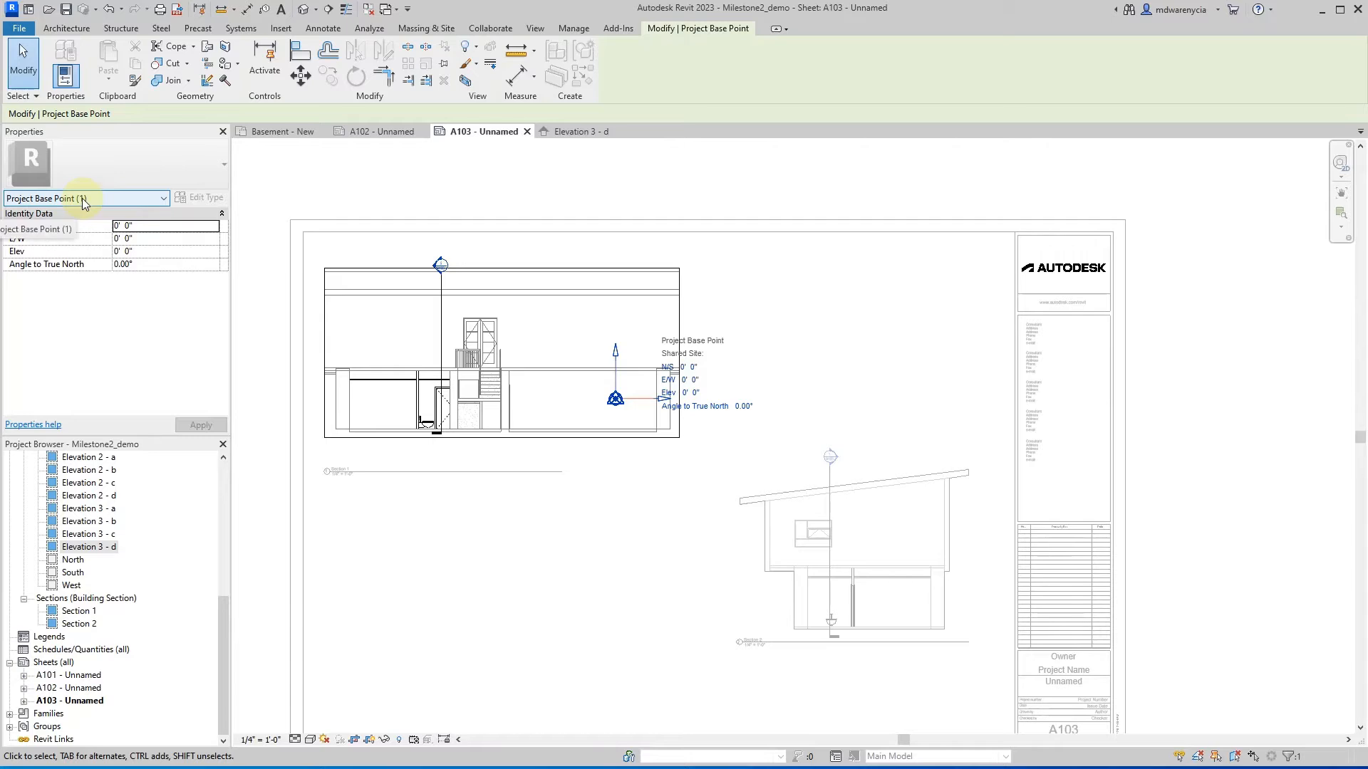
{"action": "scroll", "coordinate": [612, 408], "scroll_direction": "up", "scroll_amount": 2}
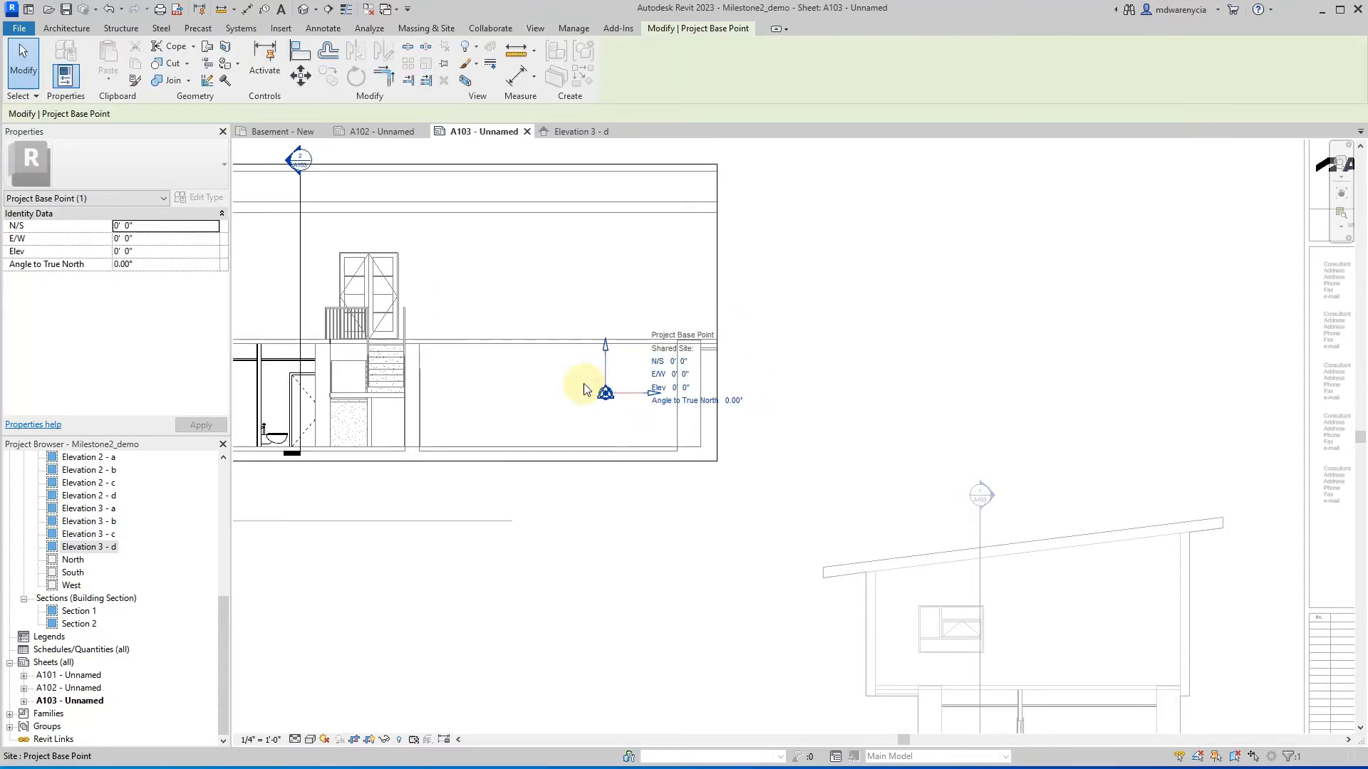
{"action": "left_click", "coordinate": [489, 391]}
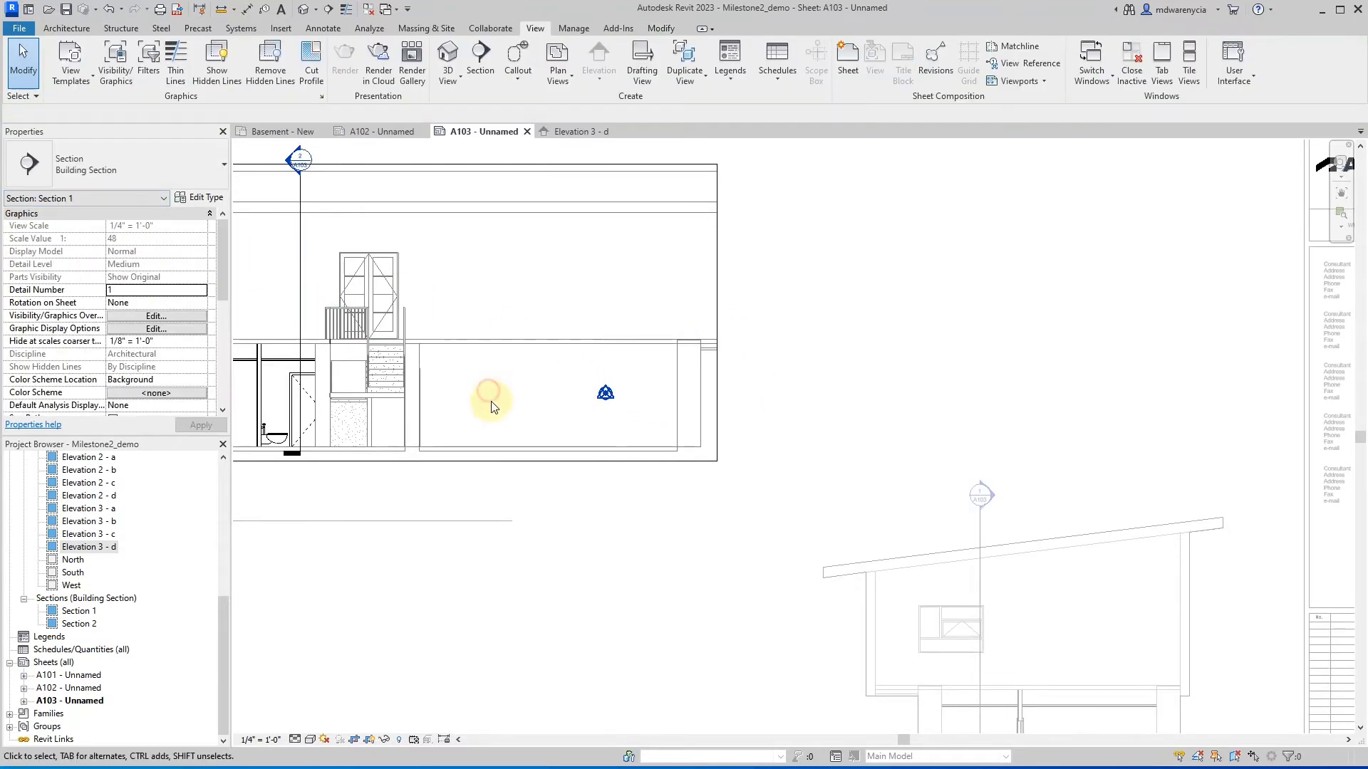
{"action": "double_click", "coordinate": [907, 344]}
- Hide the Project Base Point in the model category overrides of Section 1's Architectural 1/4" Elevations view template
{"action": "left_click", "coordinate": [718, 241]}
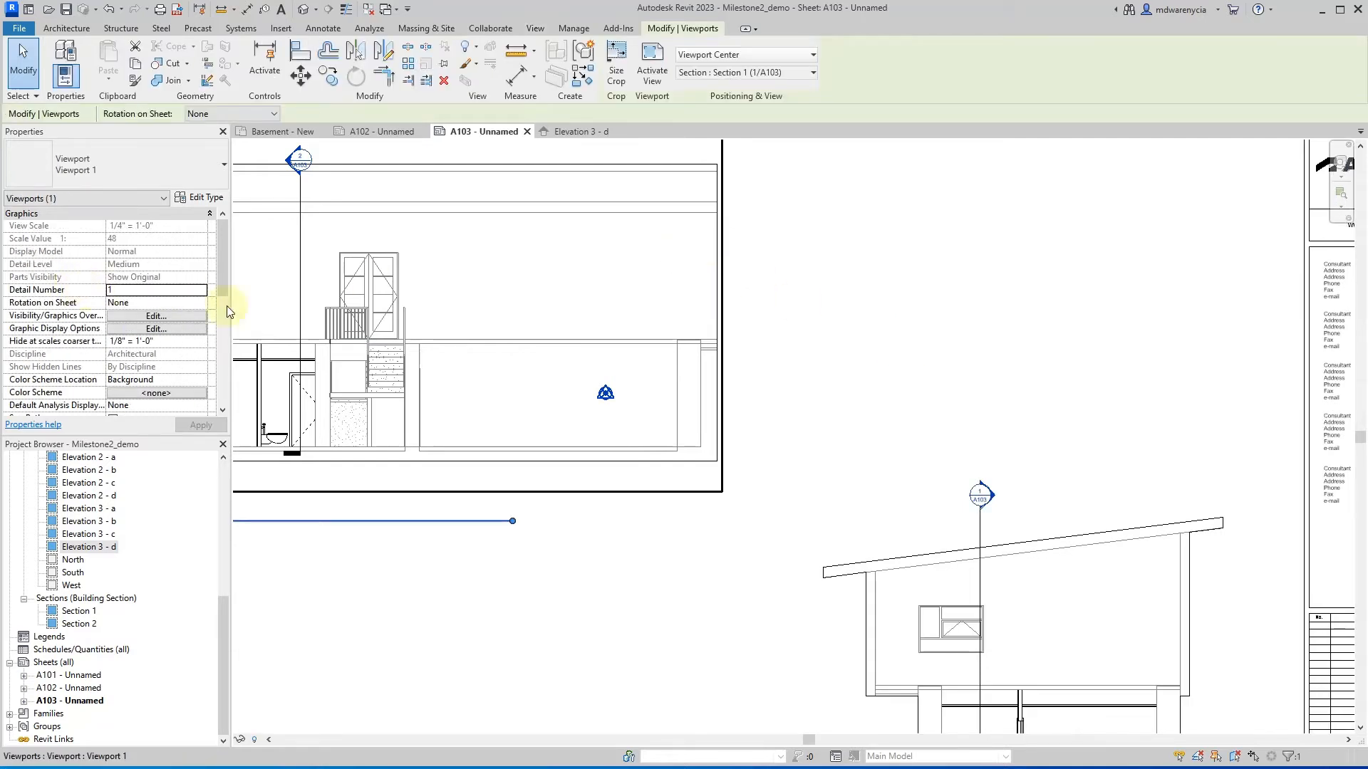
{"action": "scroll", "coordinate": [144, 324], "scroll_direction": "down", "scroll_amount": 5}
{"action": "left_click", "coordinate": [143, 317]}
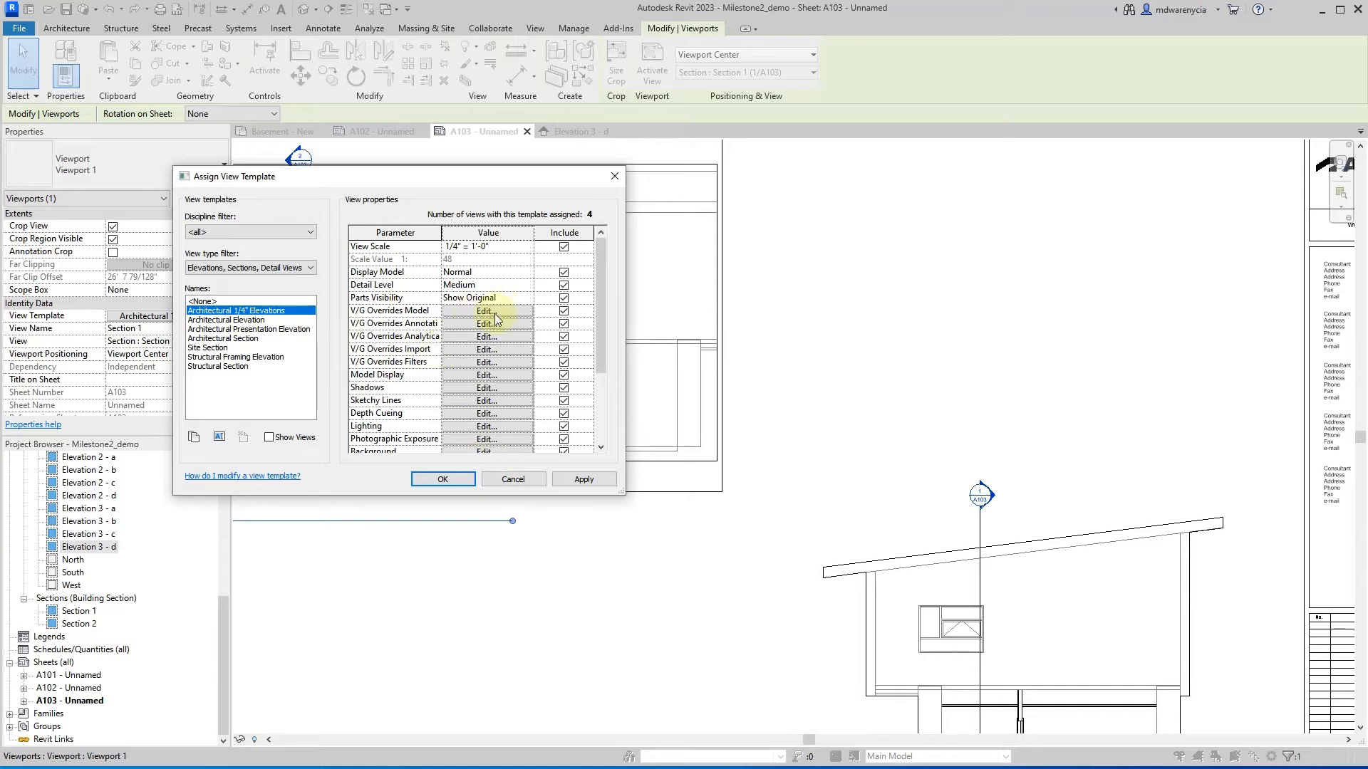
{"action": "left_click", "coordinate": [471, 315]}
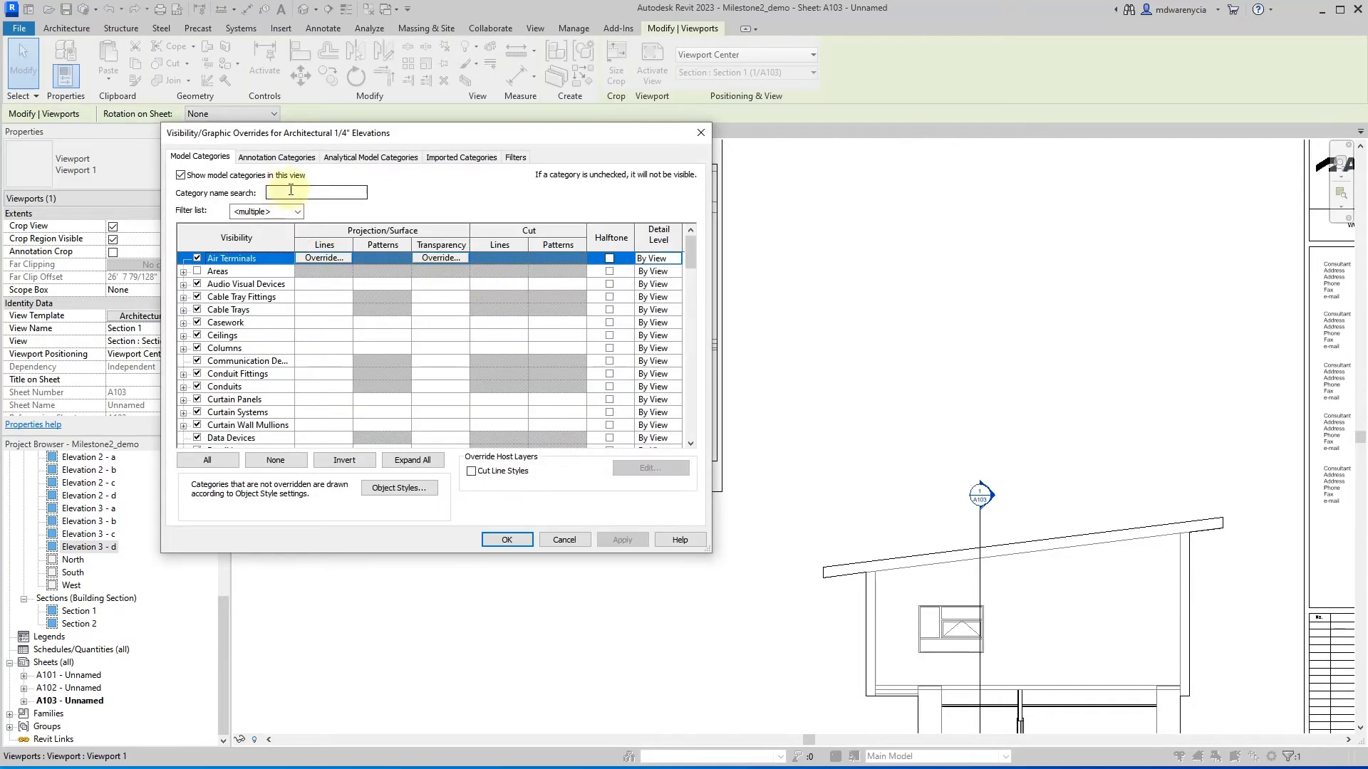
{"action": "left_click", "coordinate": [290, 191]}
{"action": "type", "text": "base"}
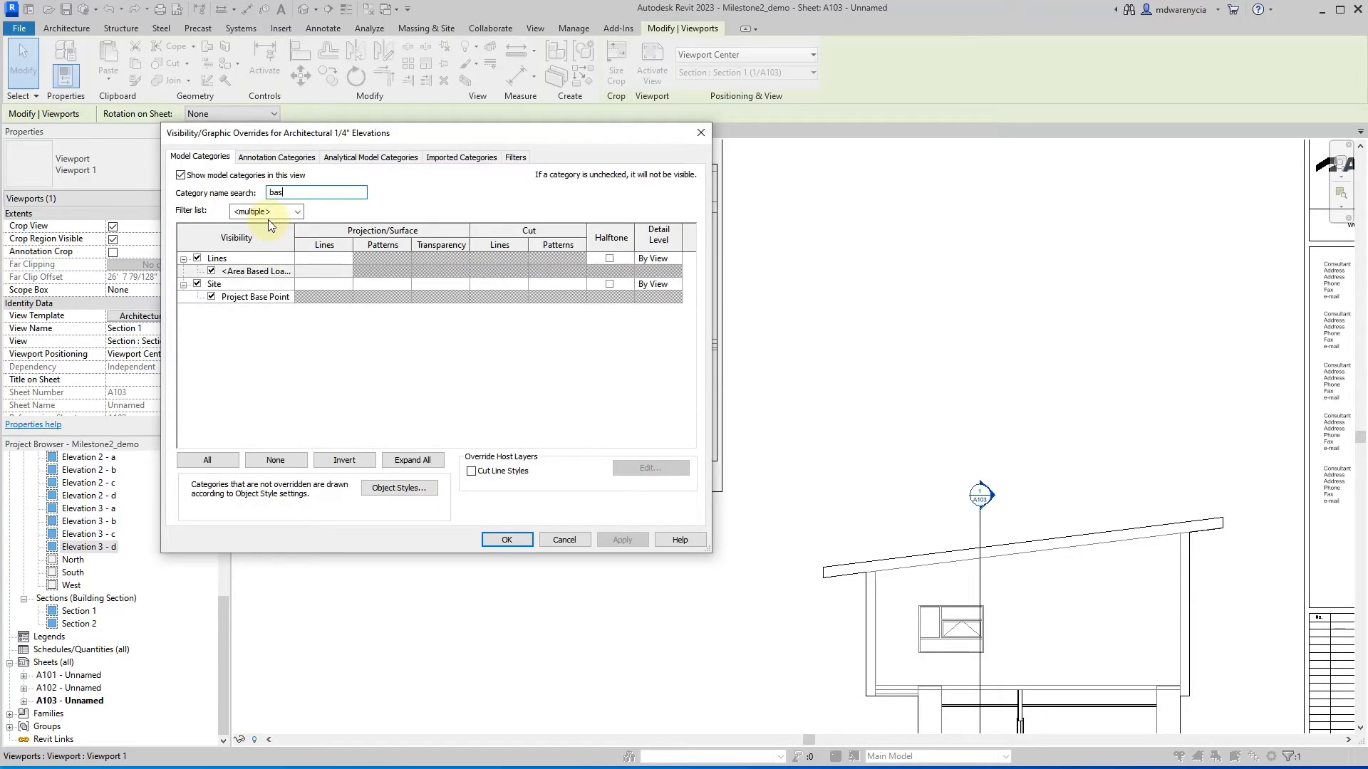
{"action": "left_click", "coordinate": [211, 297]}
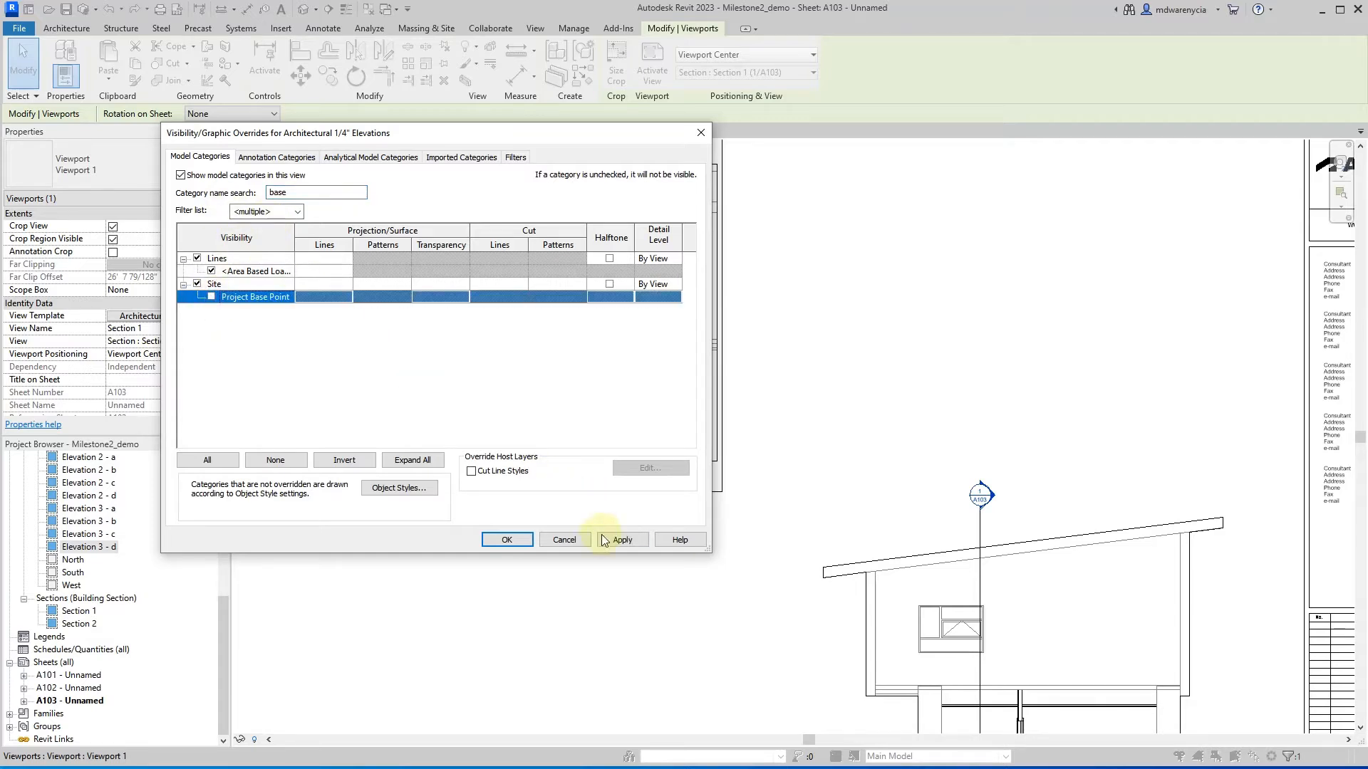
{"action": "left_click", "coordinate": [621, 541]}
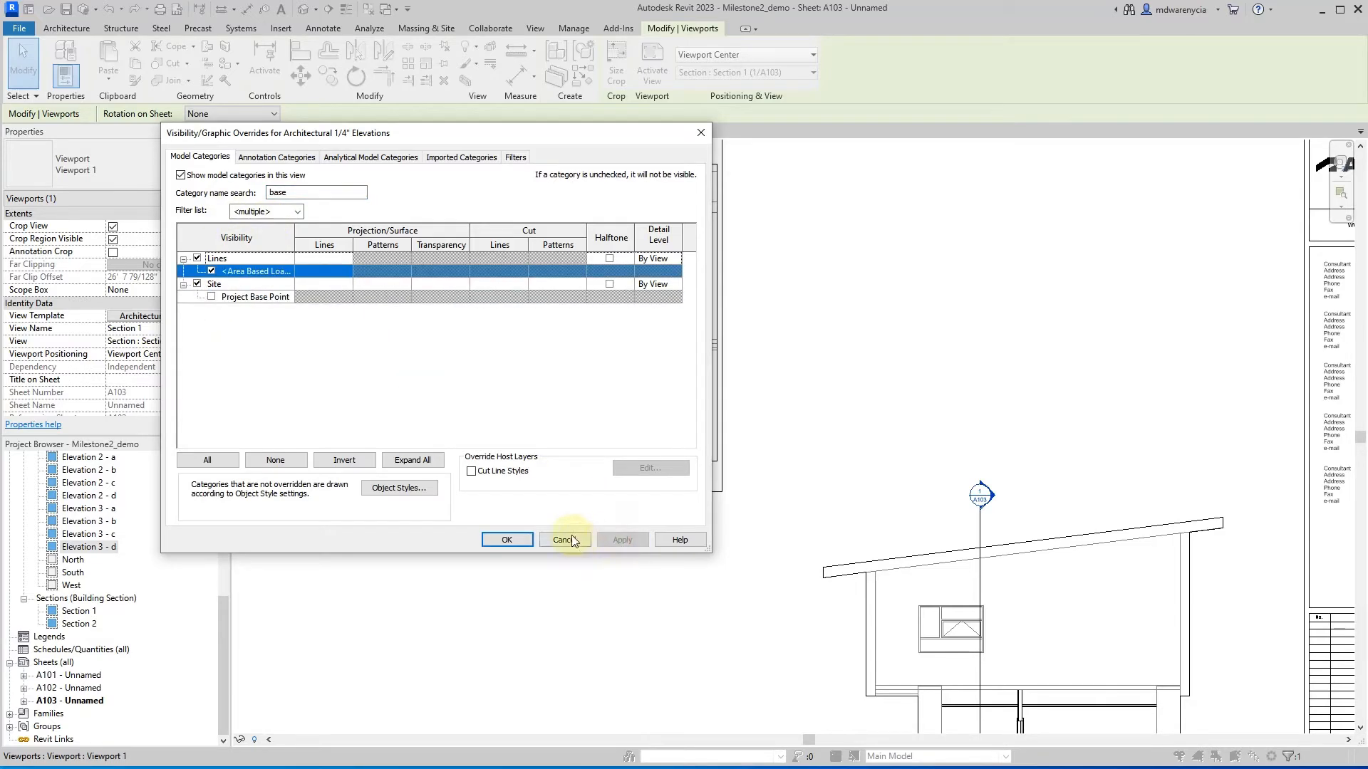
{"action": "left_click", "coordinate": [505, 541]}
{"action": "left_click", "coordinate": [580, 477]}
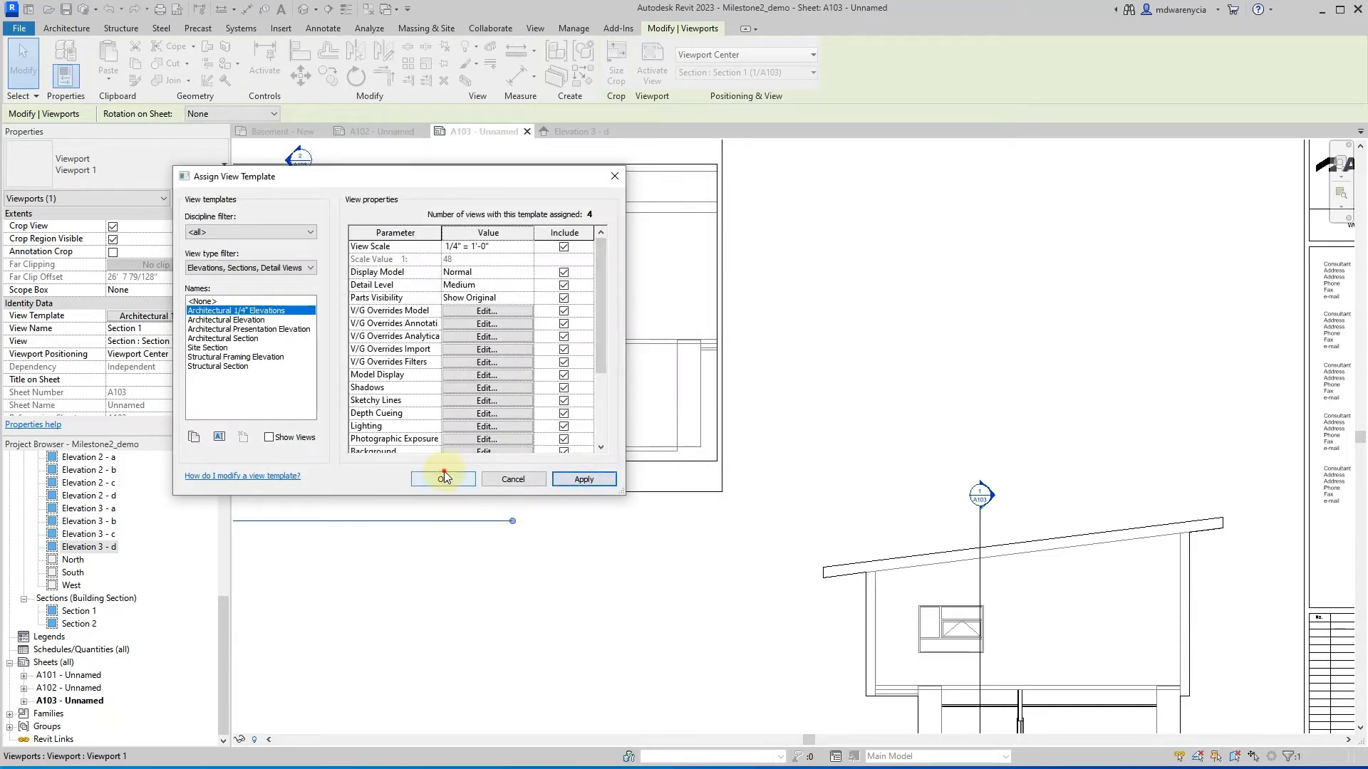
{"action": "left_click", "coordinate": [443, 477]}
- Activate Section 1, identify the remaining triangular marker, and deactivate the view
{"action": "double_click", "coordinate": [605, 394]}
{"action": "left_click", "coordinate": [605, 394]}
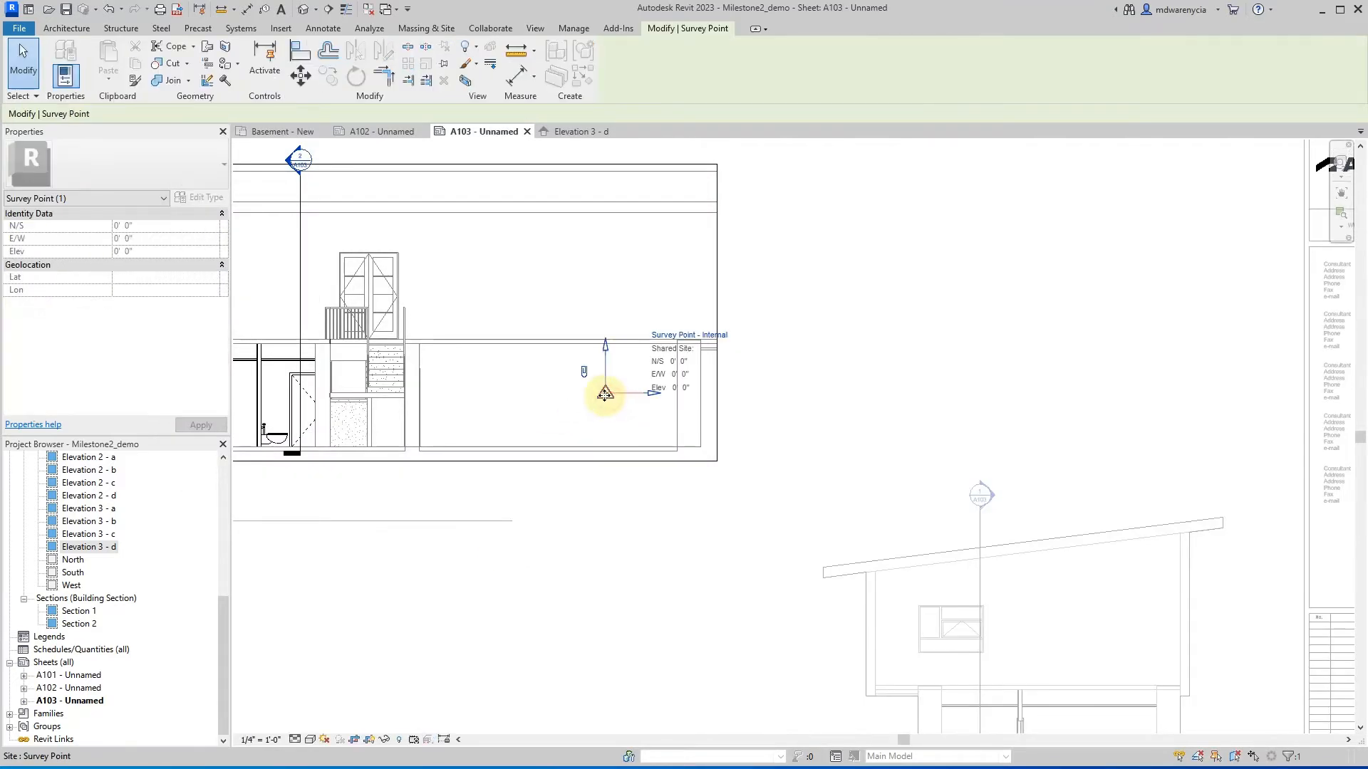
{"action": "double_click", "coordinate": [587, 519]}
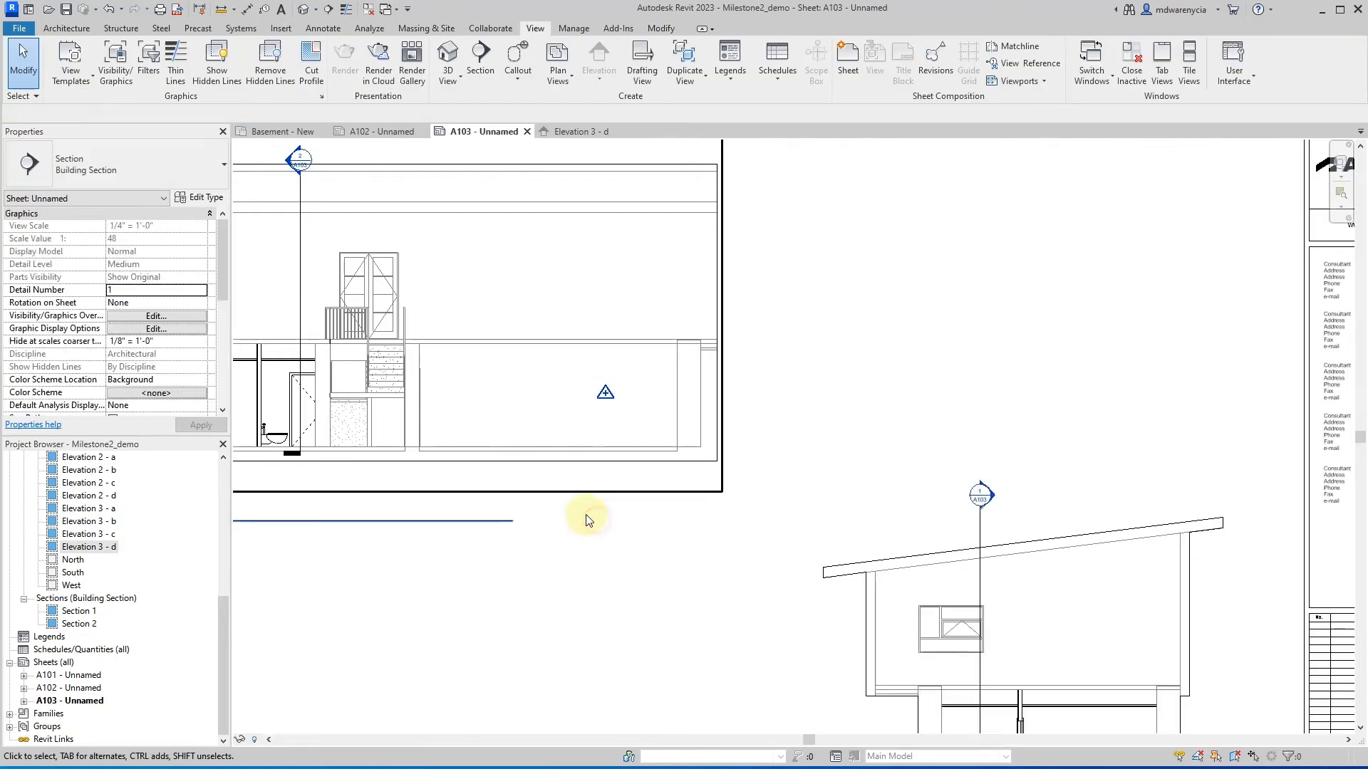
- Hide the Survey Point in the model category overrides of Section 1's Architectural 1/4" Elevations view template and apply the template
{"action": "left_click", "coordinate": [537, 393]}
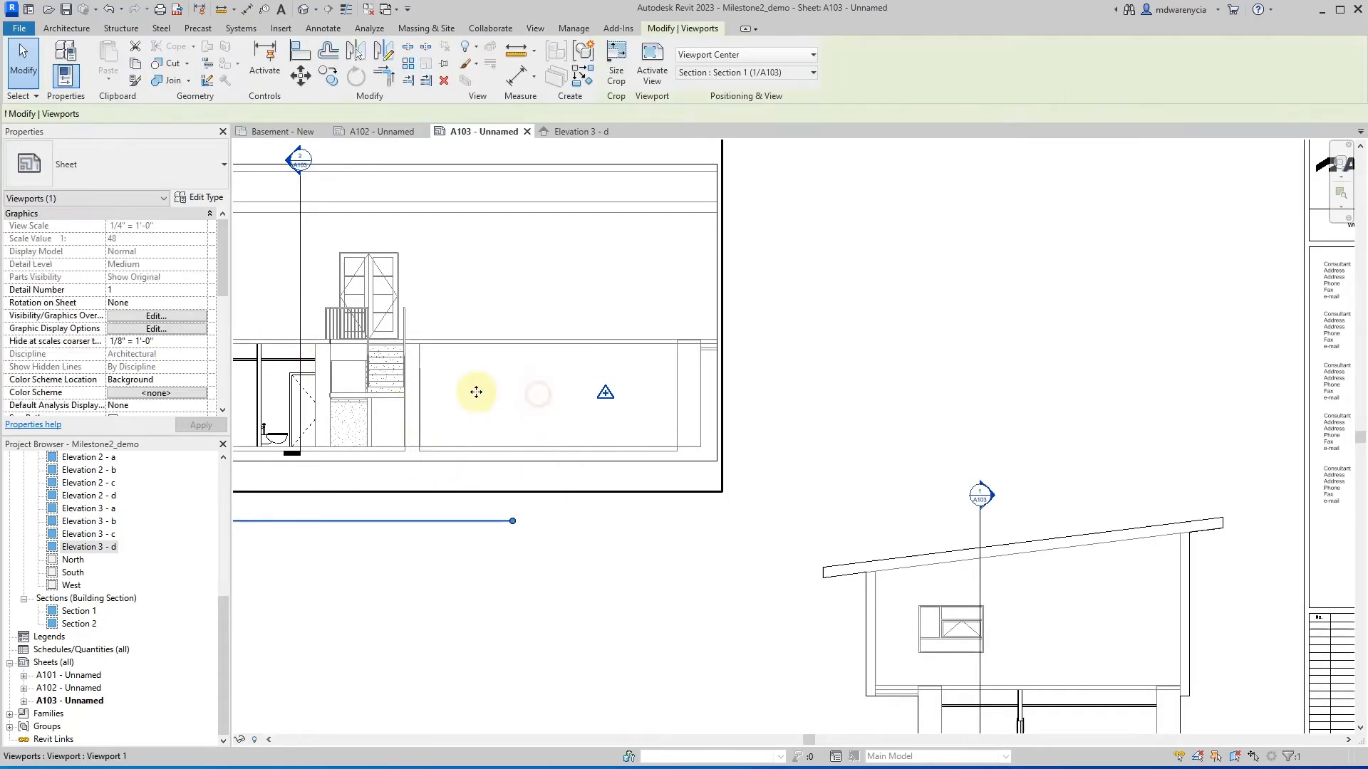
{"action": "scroll", "coordinate": [149, 335], "scroll_direction": "down", "scroll_amount": 2}
{"action": "left_click", "coordinate": [143, 315]}
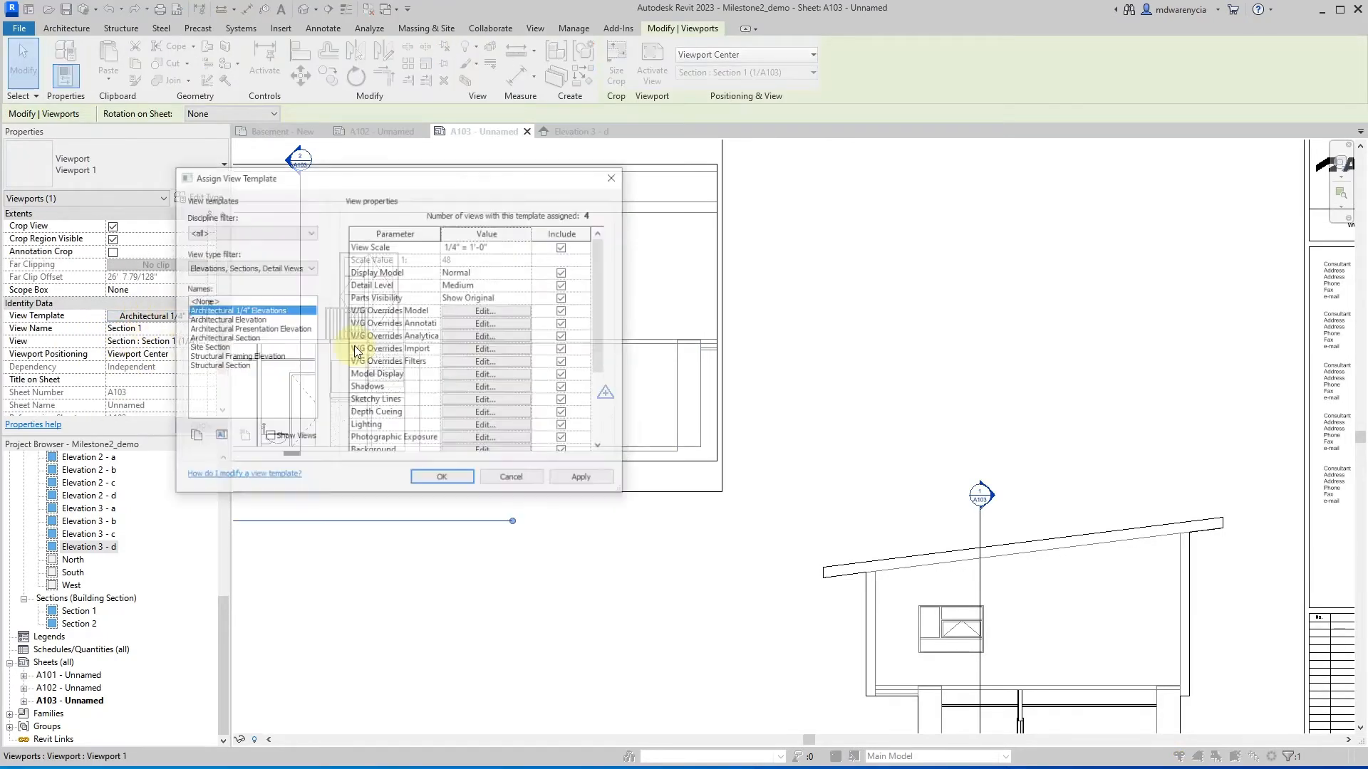
{"action": "left_click", "coordinate": [471, 311]}
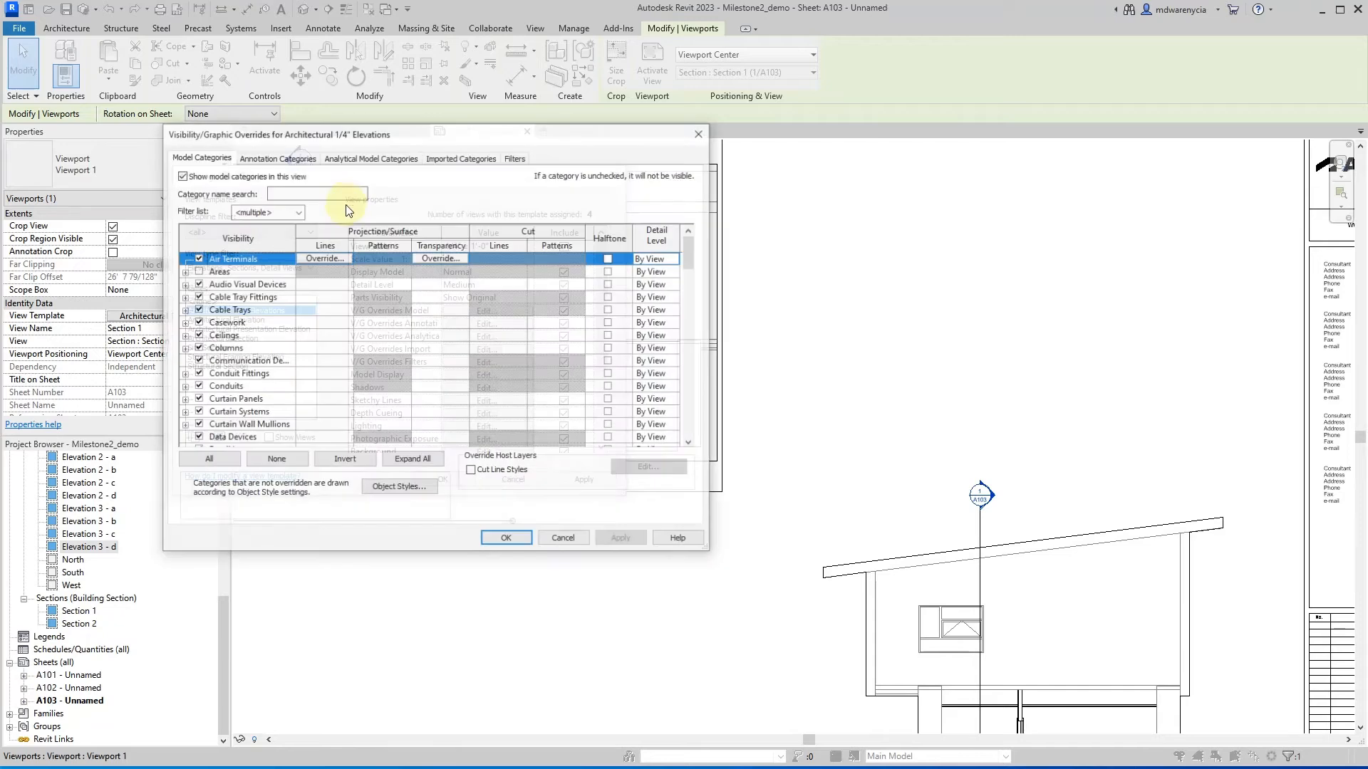
{"action": "type", "text": "surv"}
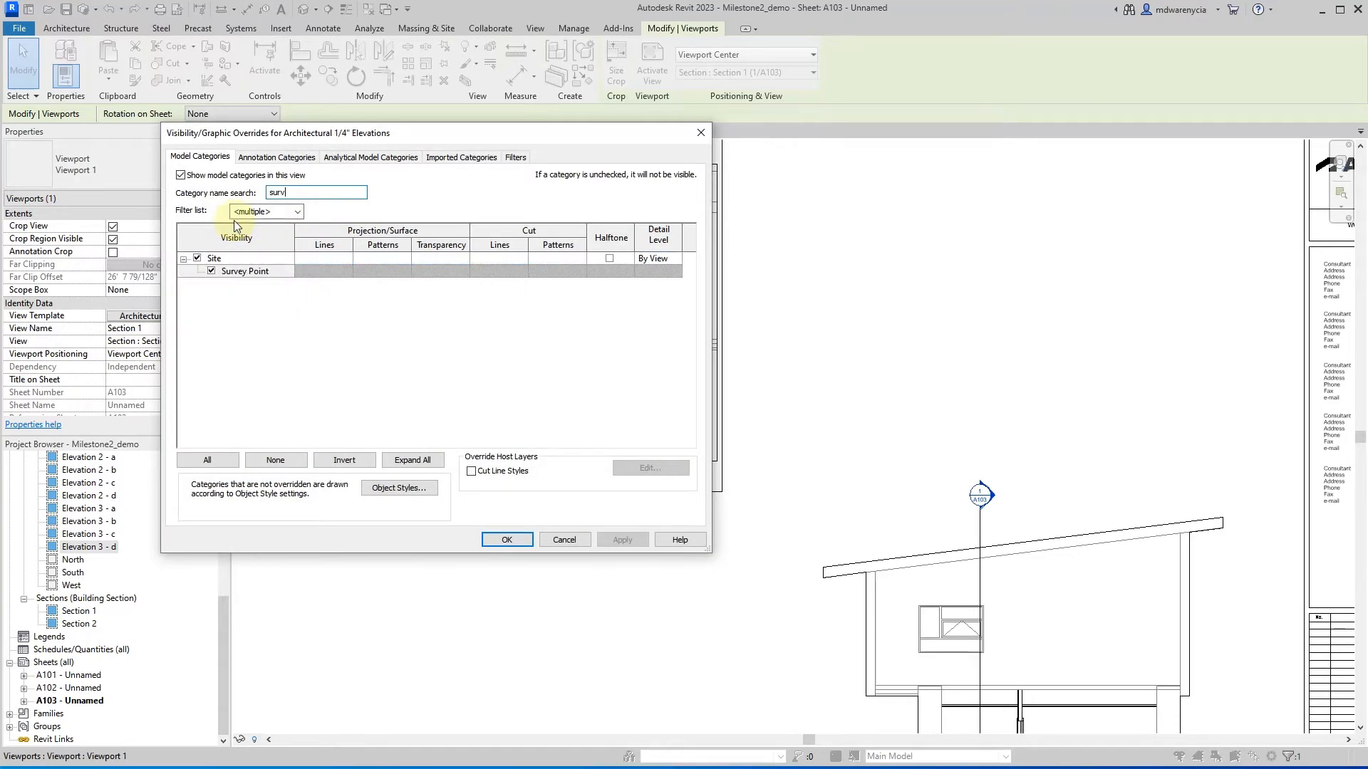
{"action": "left_click", "coordinate": [210, 262]}
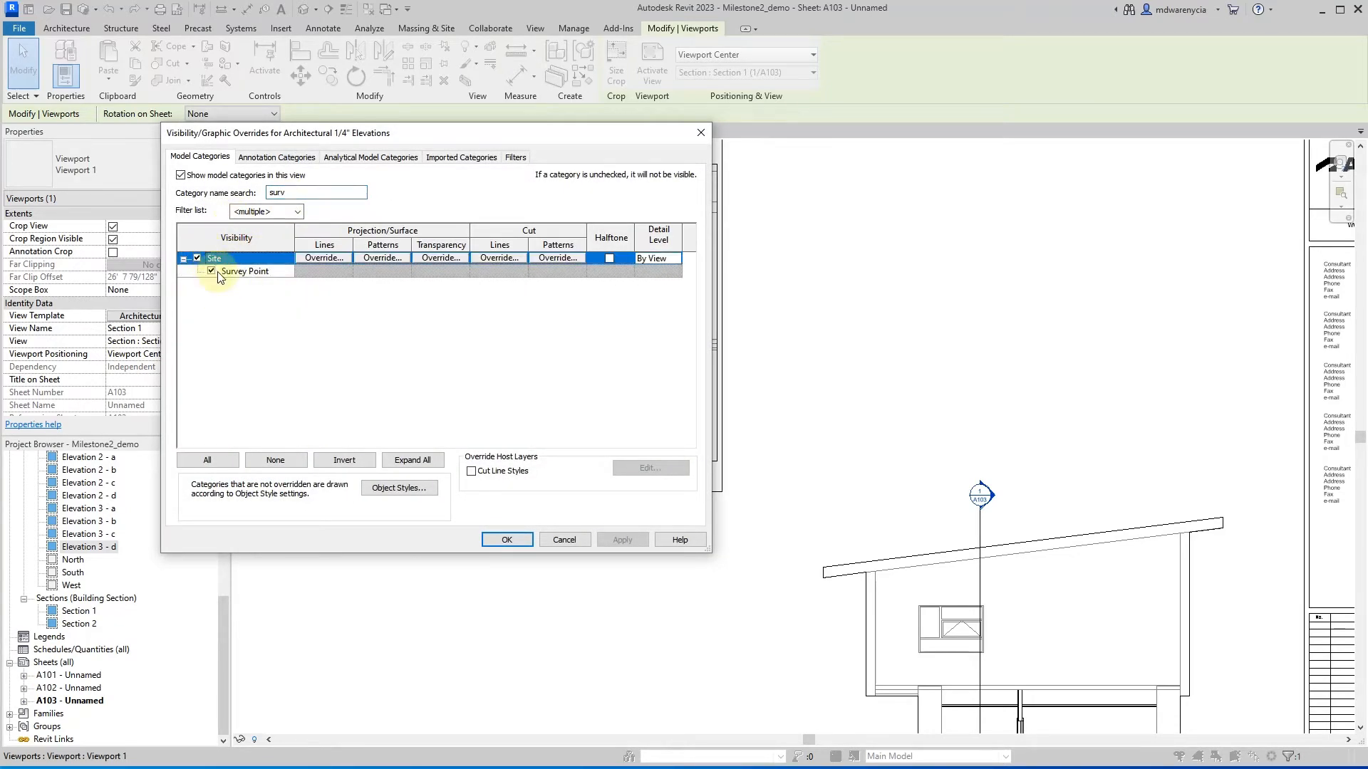
{"action": "left_click", "coordinate": [211, 271]}
{"action": "left_click", "coordinate": [637, 544]}
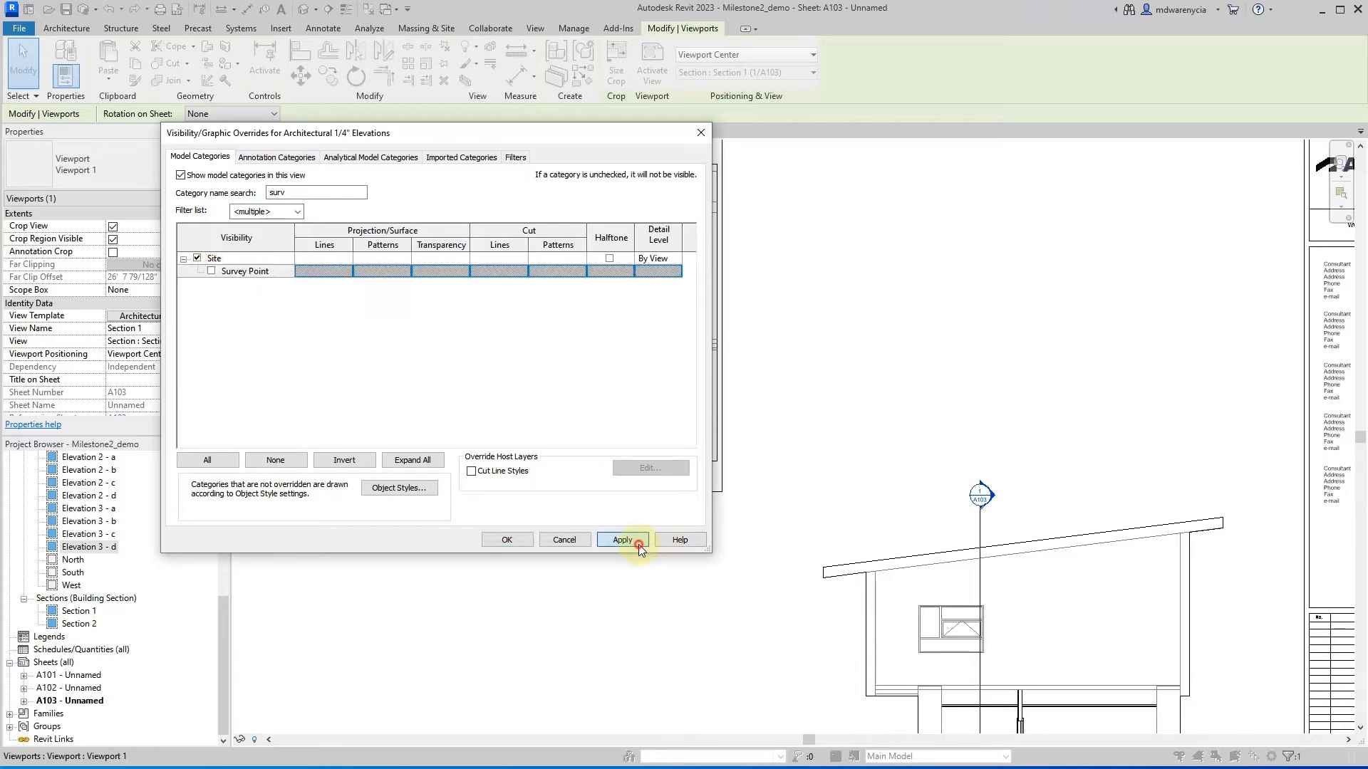
{"action": "left_click", "coordinate": [503, 539]}
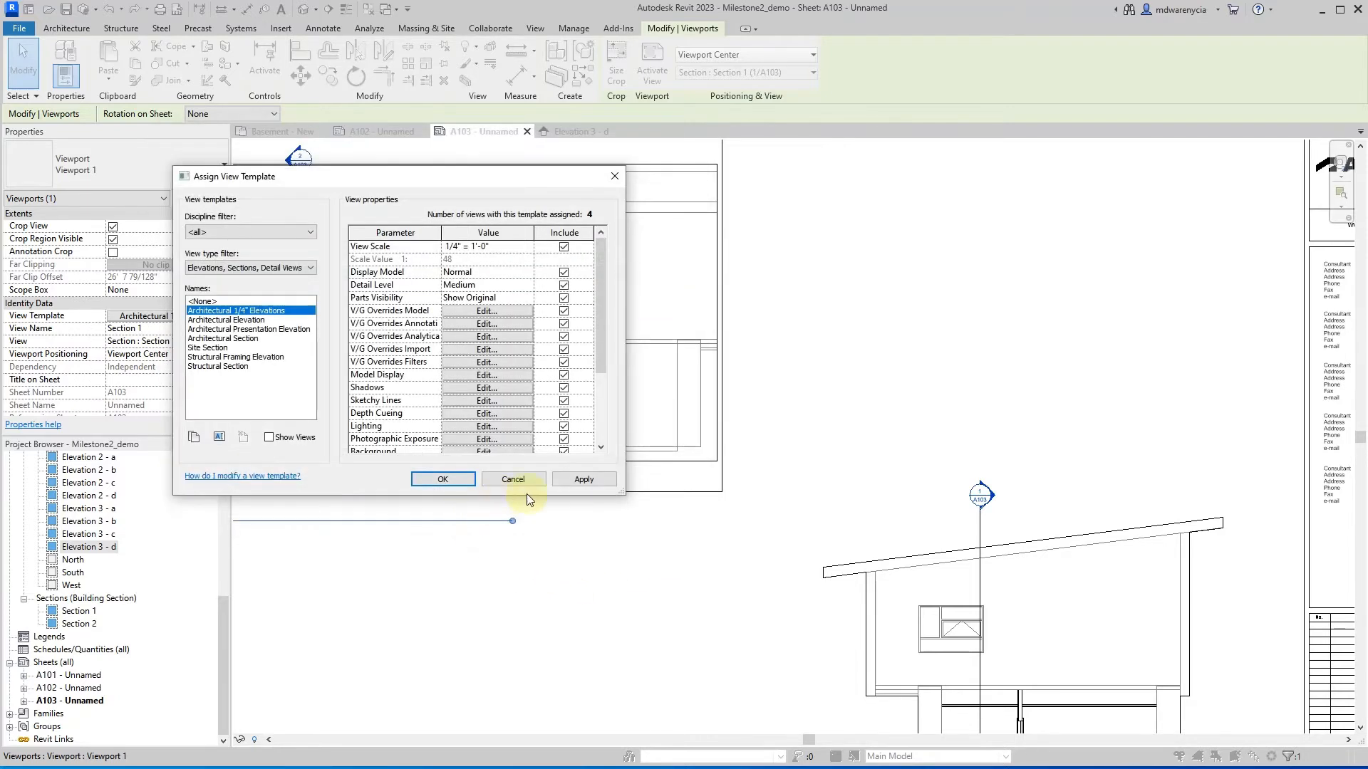
{"action": "left_click", "coordinate": [582, 479]}
{"action": "left_click", "coordinate": [442, 479]}
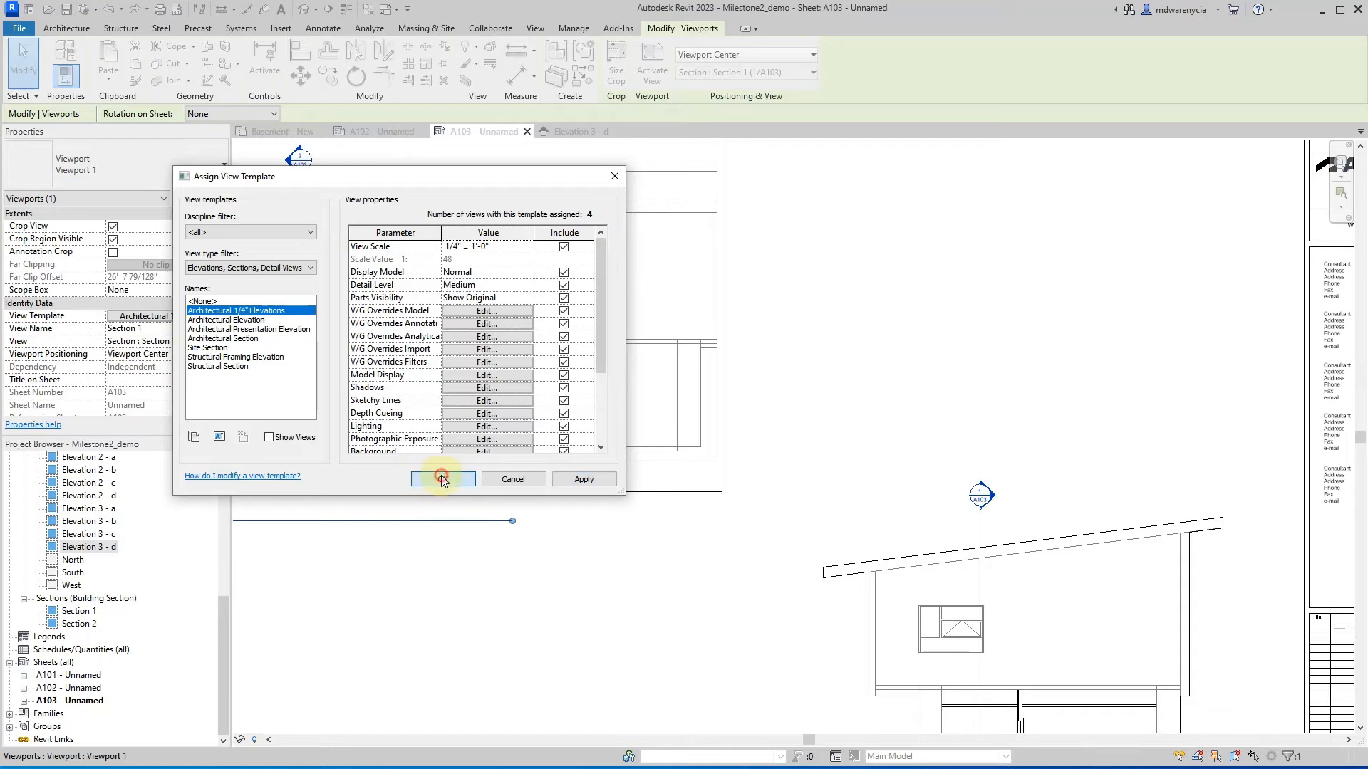
{"action": "left_click", "coordinate": [524, 609]}
{"action": "scroll", "coordinate": [562, 591], "scroll_direction": "down", "scroll_amount": 2}
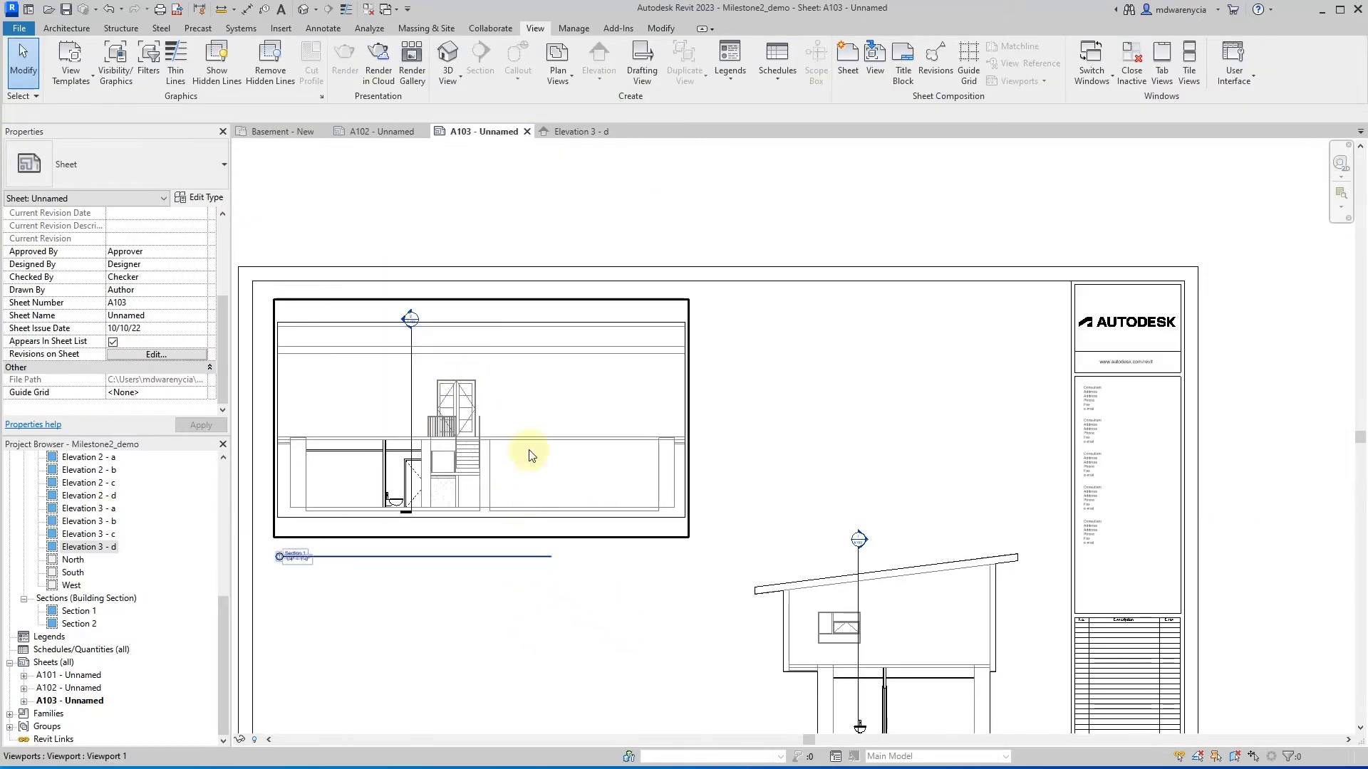
{"action": "left_click", "coordinate": [451, 641]}
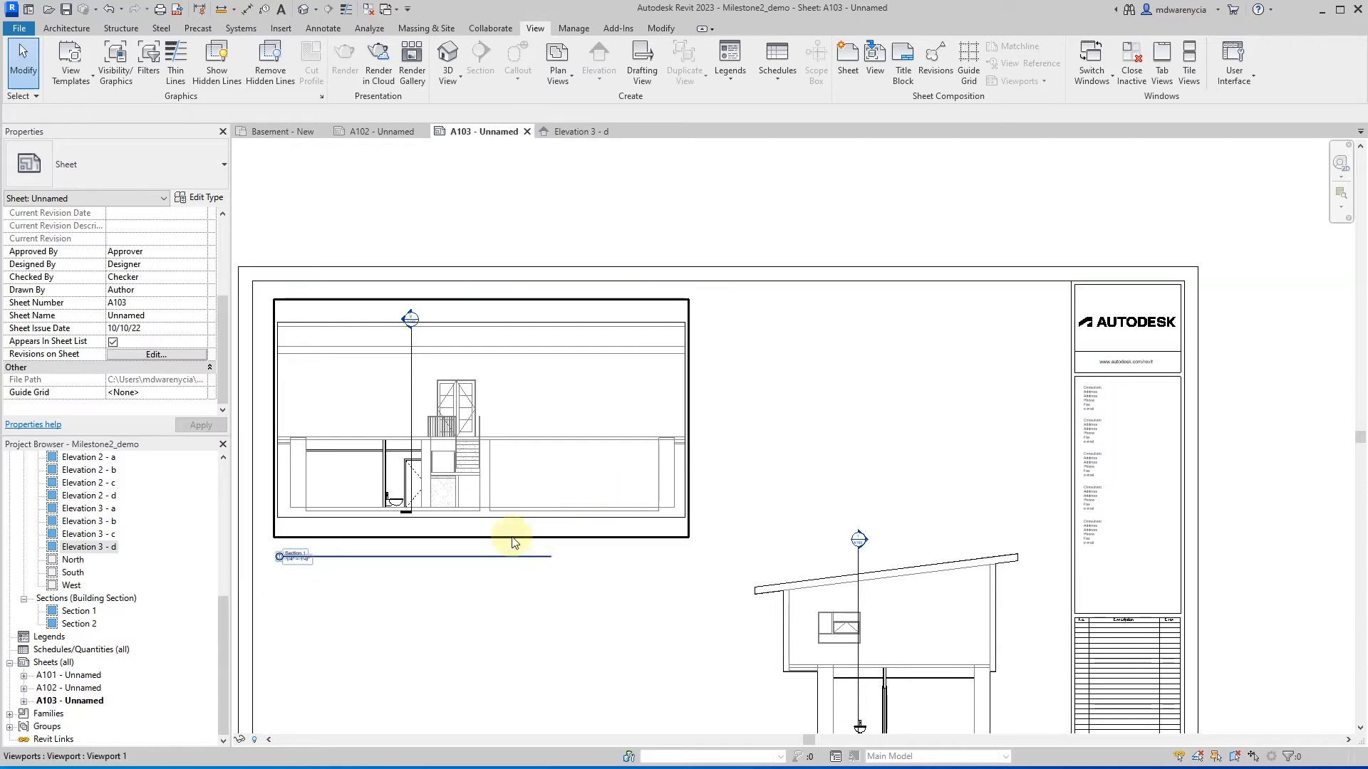
- Activate Section 2 on the sheet, hide the Section 1 marker as an element in that view, and deactivate the view
{"action": "scroll", "coordinate": [634, 534], "scroll_direction": "down", "scroll_amount": 1}
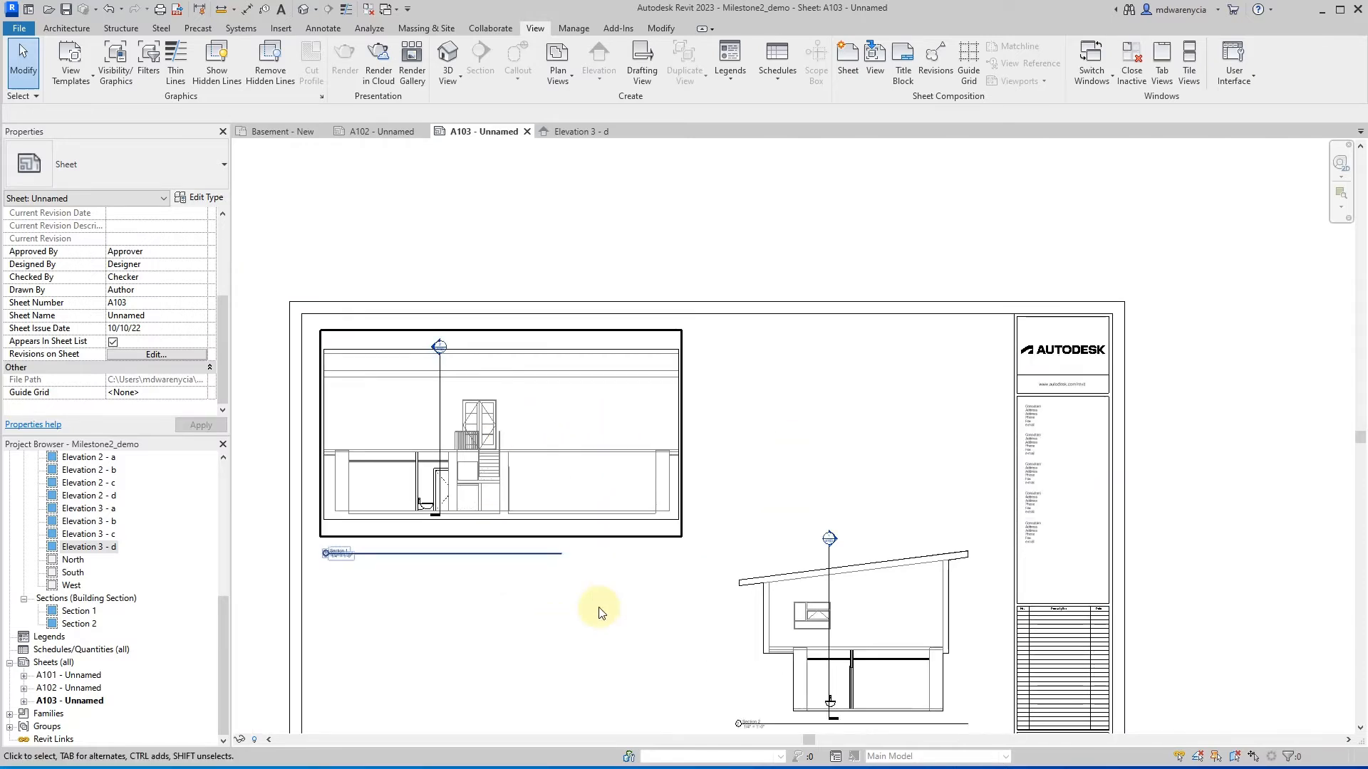
{"action": "scroll", "coordinate": [598, 612], "scroll_direction": "down", "scroll_amount": 2}
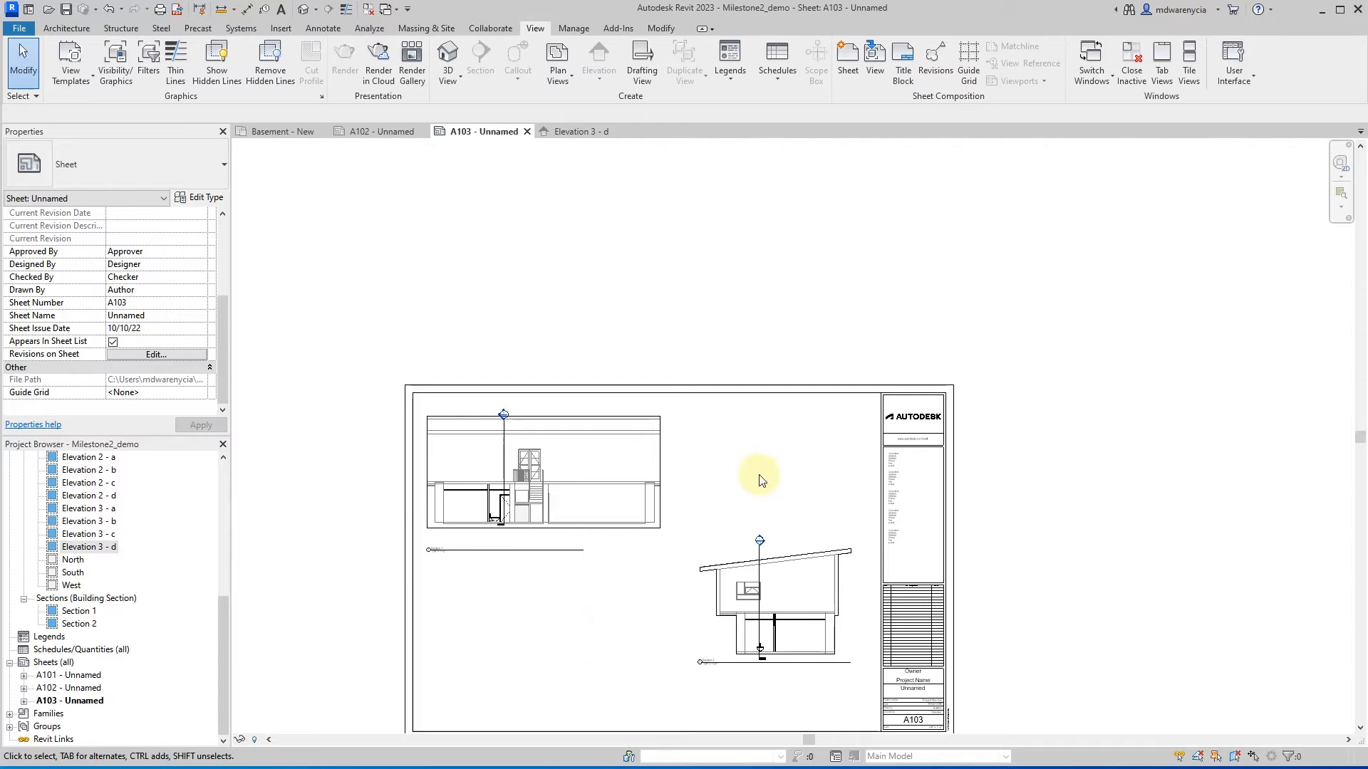
{"action": "left_click", "coordinate": [757, 570]}
{"action": "left_click", "coordinate": [758, 570]}
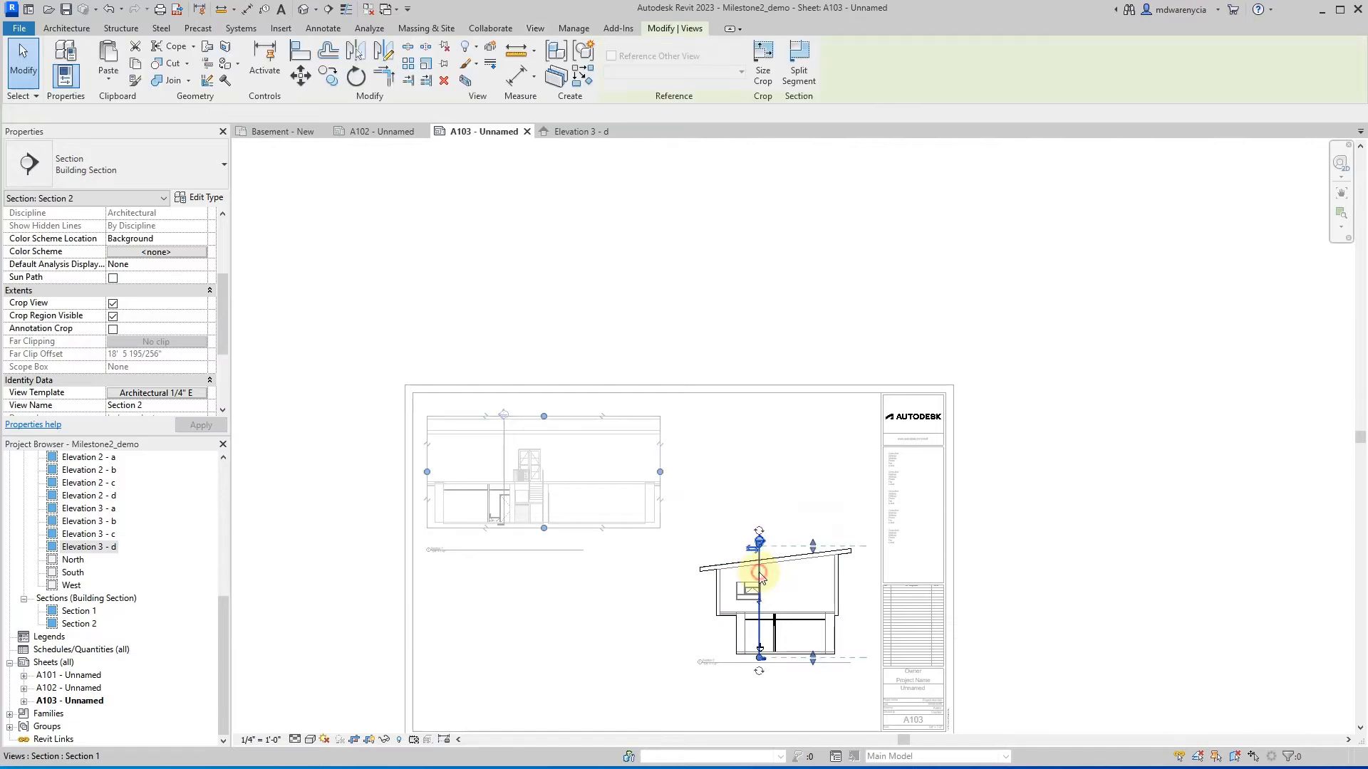
{"action": "right_click", "coordinate": [760, 644]}
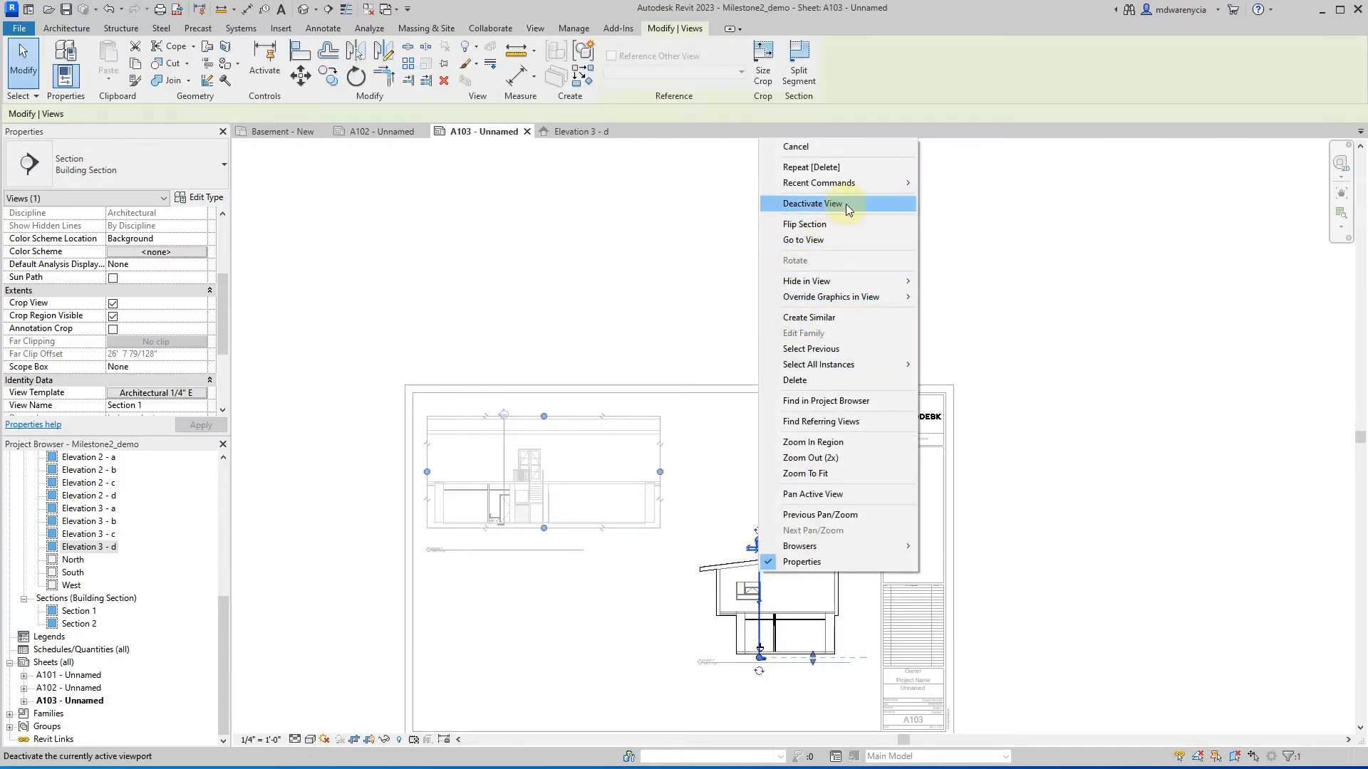
{"action": "mouse_move", "coordinate": [876, 281]}
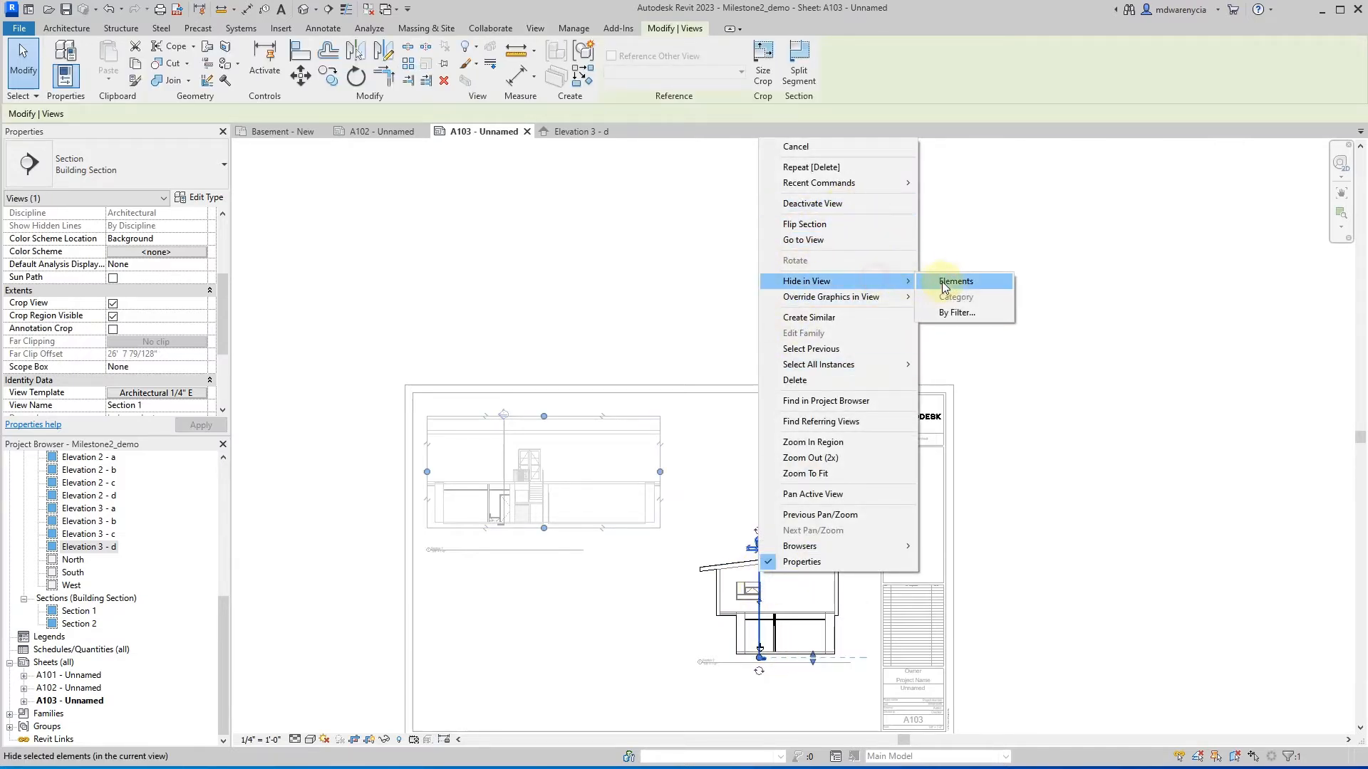
{"action": "left_click", "coordinate": [947, 282]}
{"action": "double_click", "coordinate": [598, 621]}
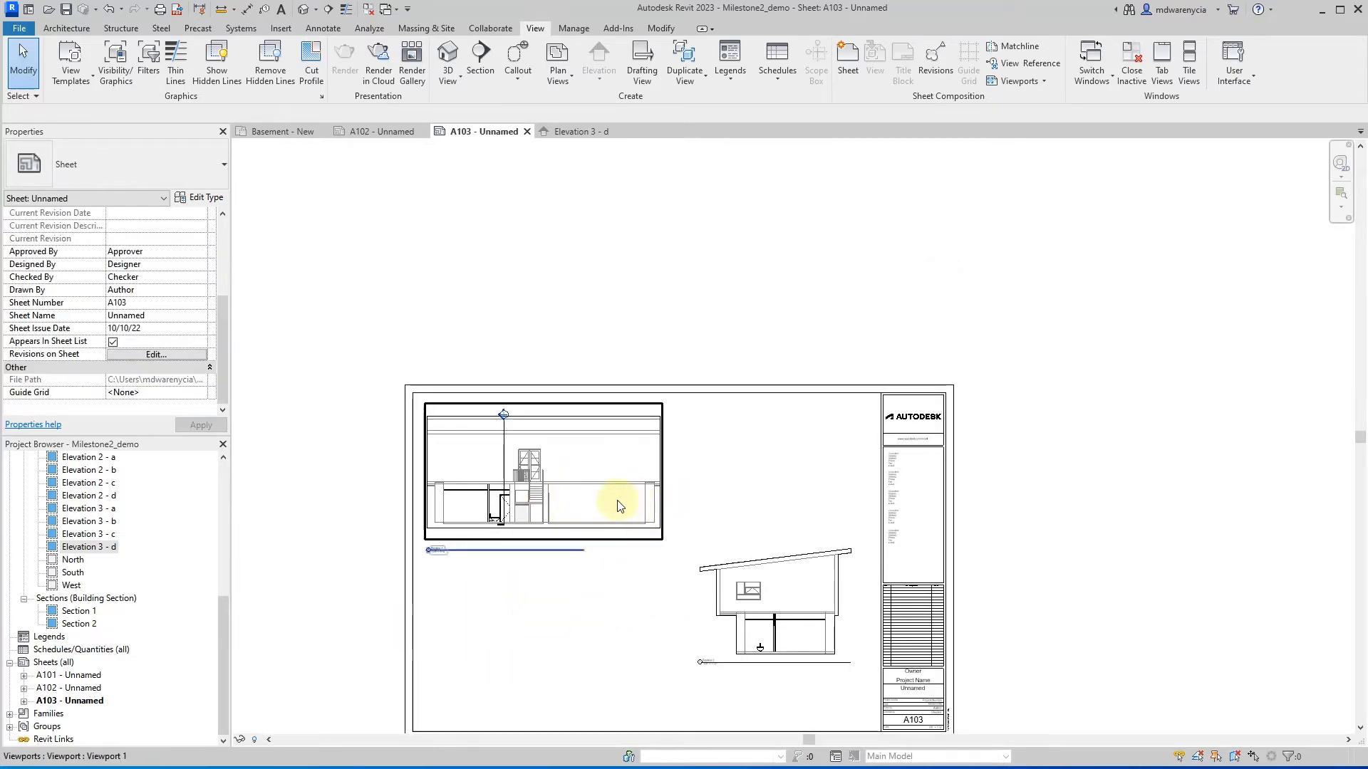
- Look over the project's basement floor plans and how the plan views are laid out on sheet A102
{"action": "scroll", "coordinate": [131, 580], "scroll_direction": "up", "scroll_amount": 8}
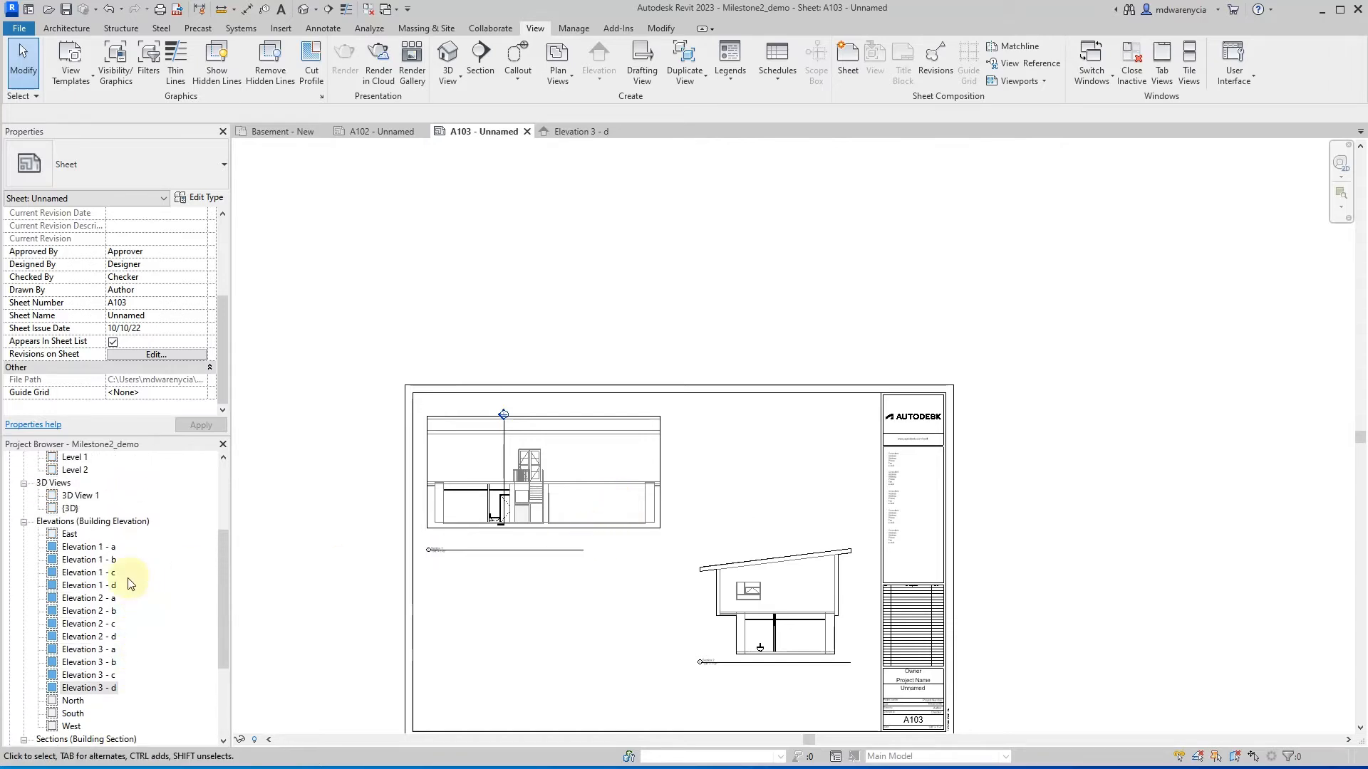
{"action": "left_click", "coordinate": [93, 496]}
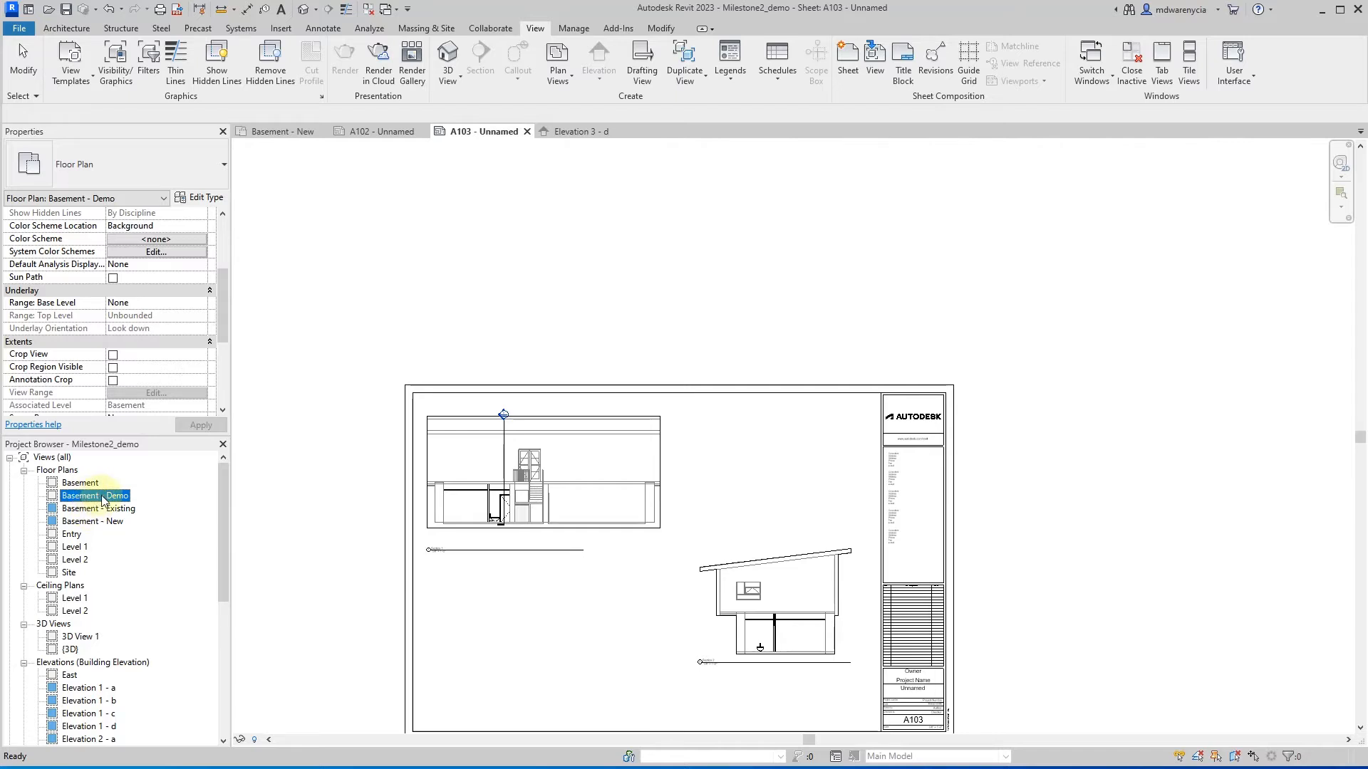
{"action": "left_click", "coordinate": [75, 484]}
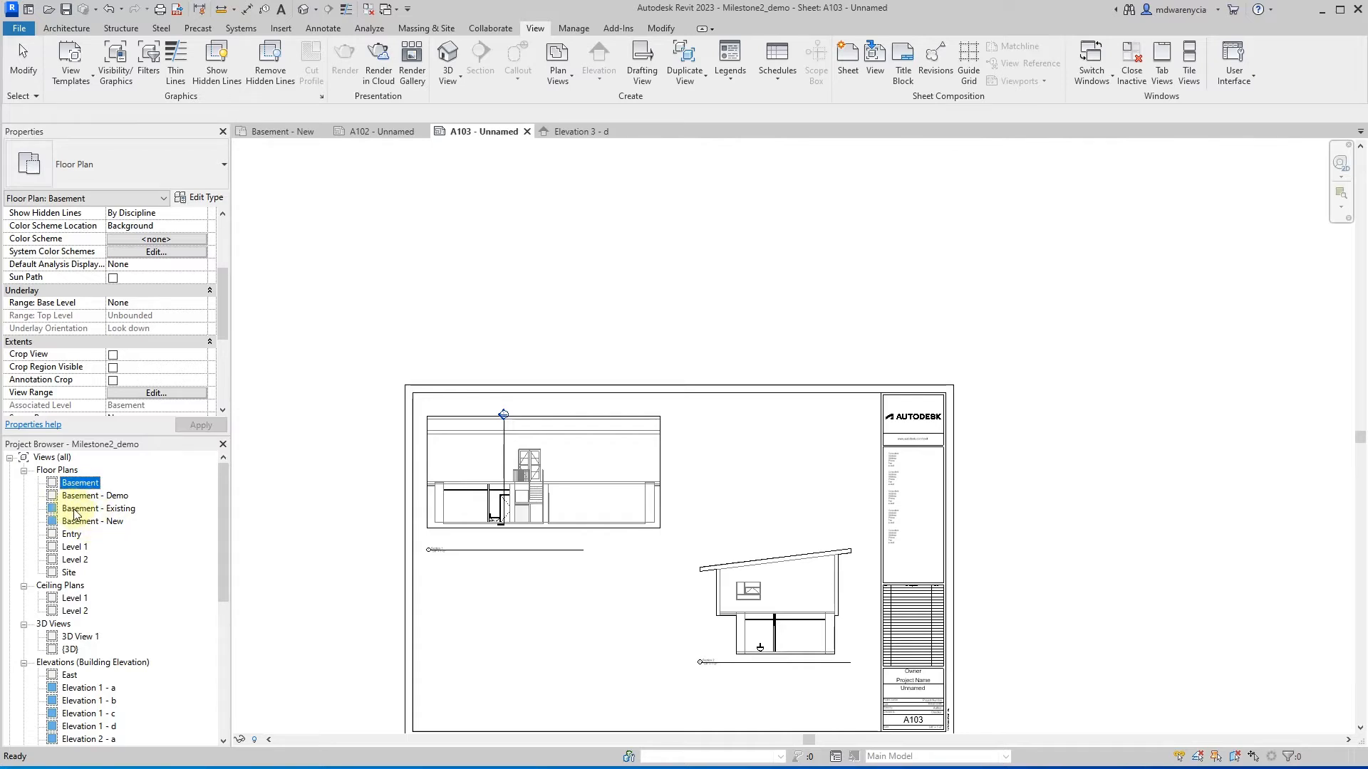
{"action": "left_click", "coordinate": [109, 480]}
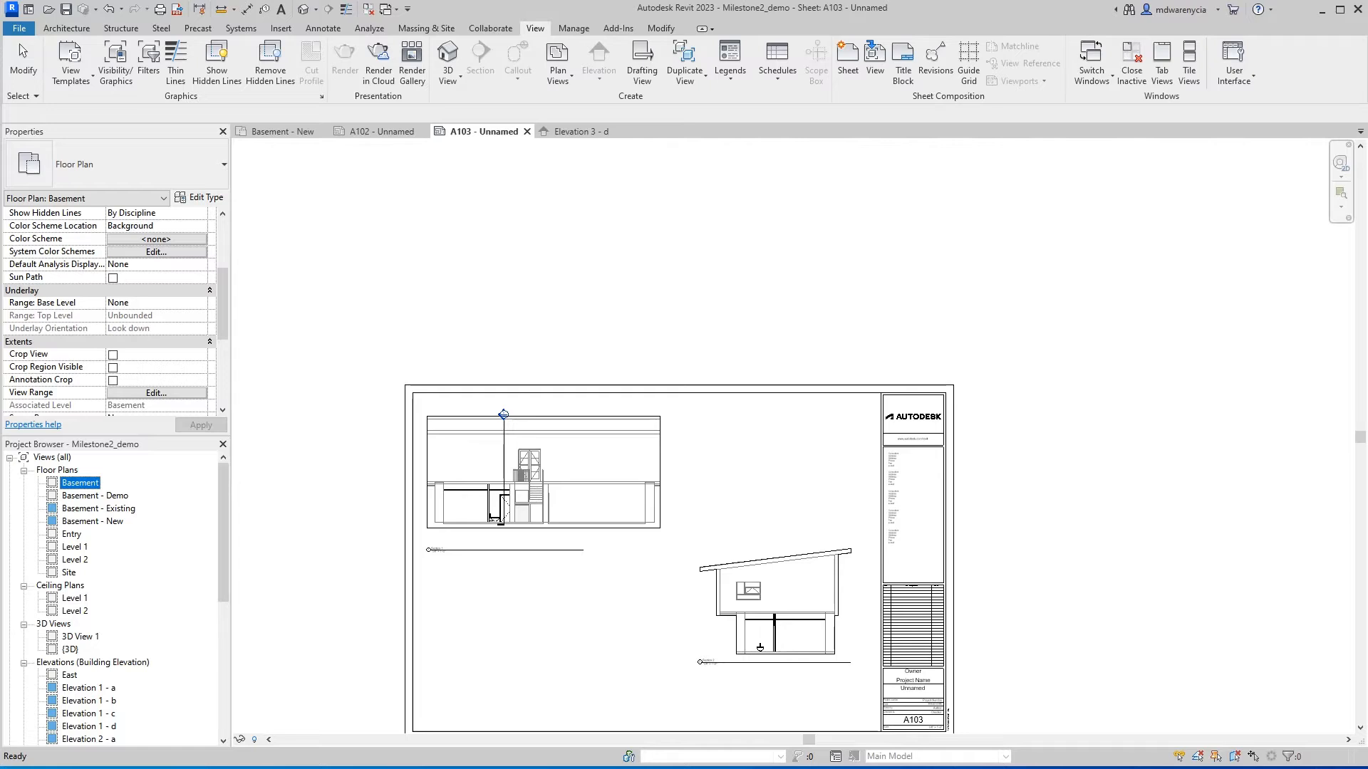
{"action": "left_click", "coordinate": [382, 134]}
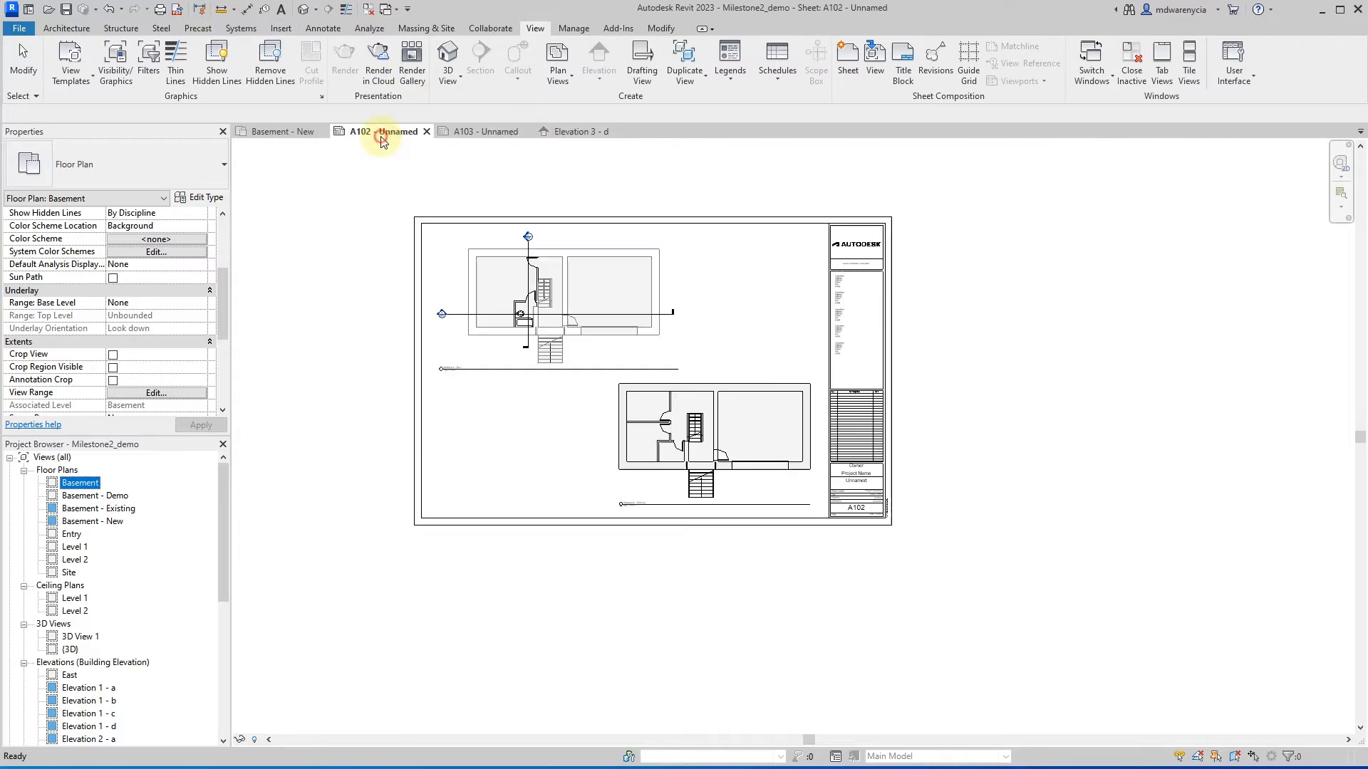
{"action": "scroll", "coordinate": [536, 241], "scroll_direction": "up", "scroll_amount": 3}
{"action": "left_click", "coordinate": [571, 557]}
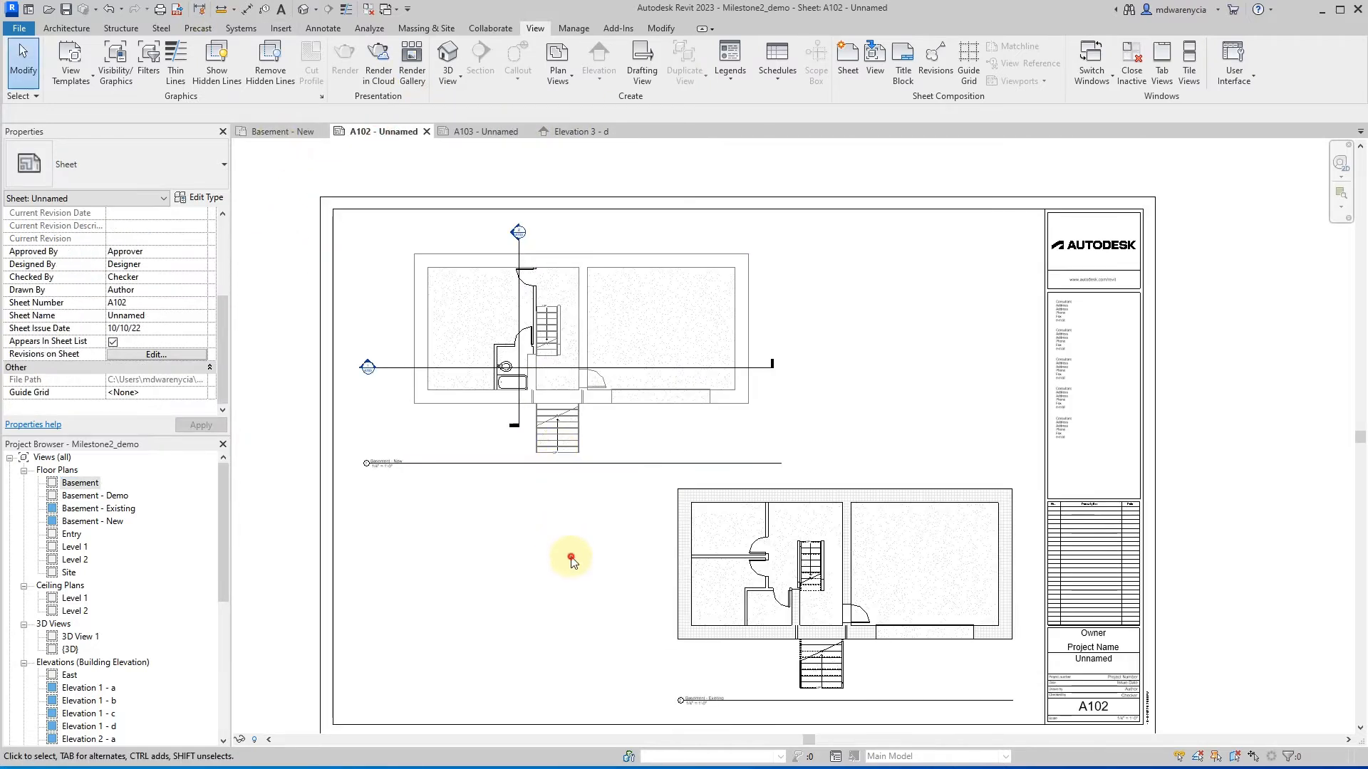
{"action": "left_click", "coordinate": [931, 257]}
- Start a new sheet to review the title block sizes available in the Titleblocks library folder, and cancel without creating the sheet
{"action": "left_click", "coordinate": [847, 57]}
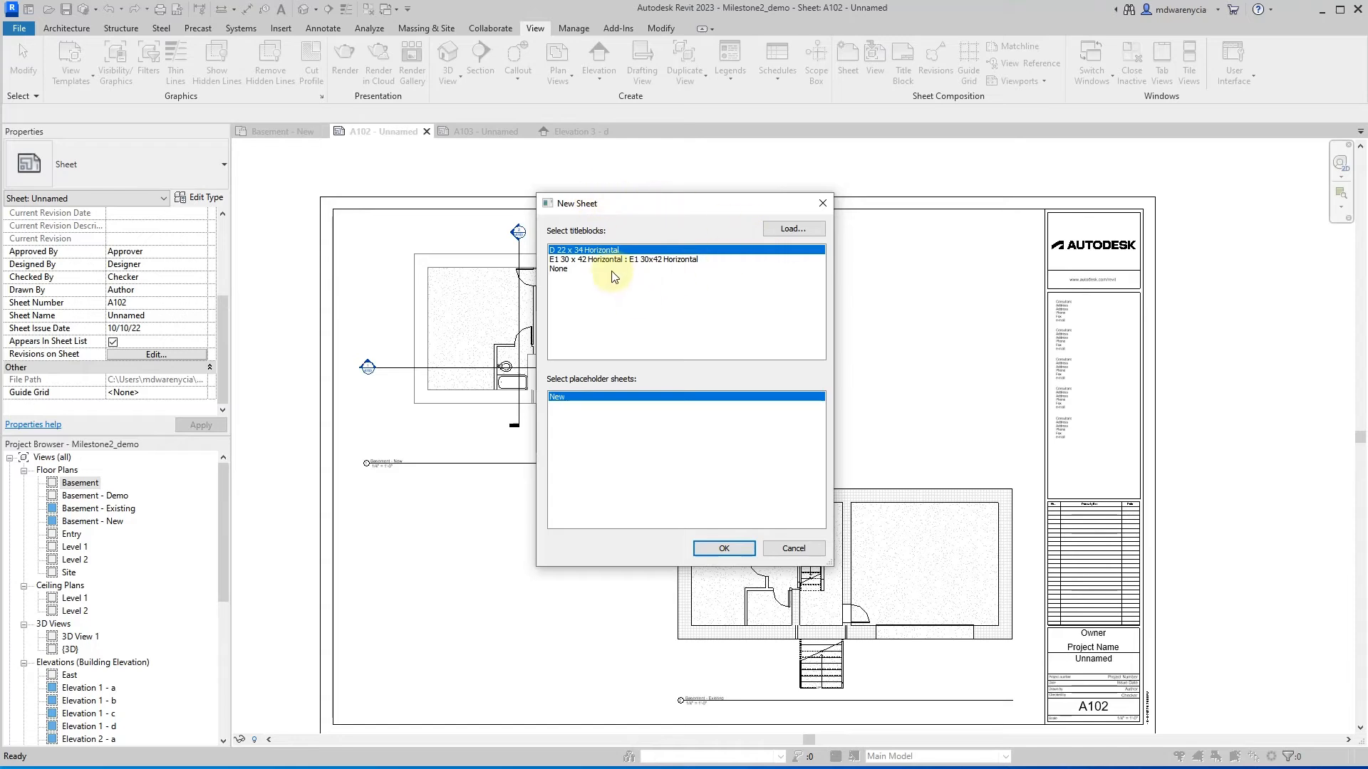
{"action": "left_click", "coordinate": [777, 229]}
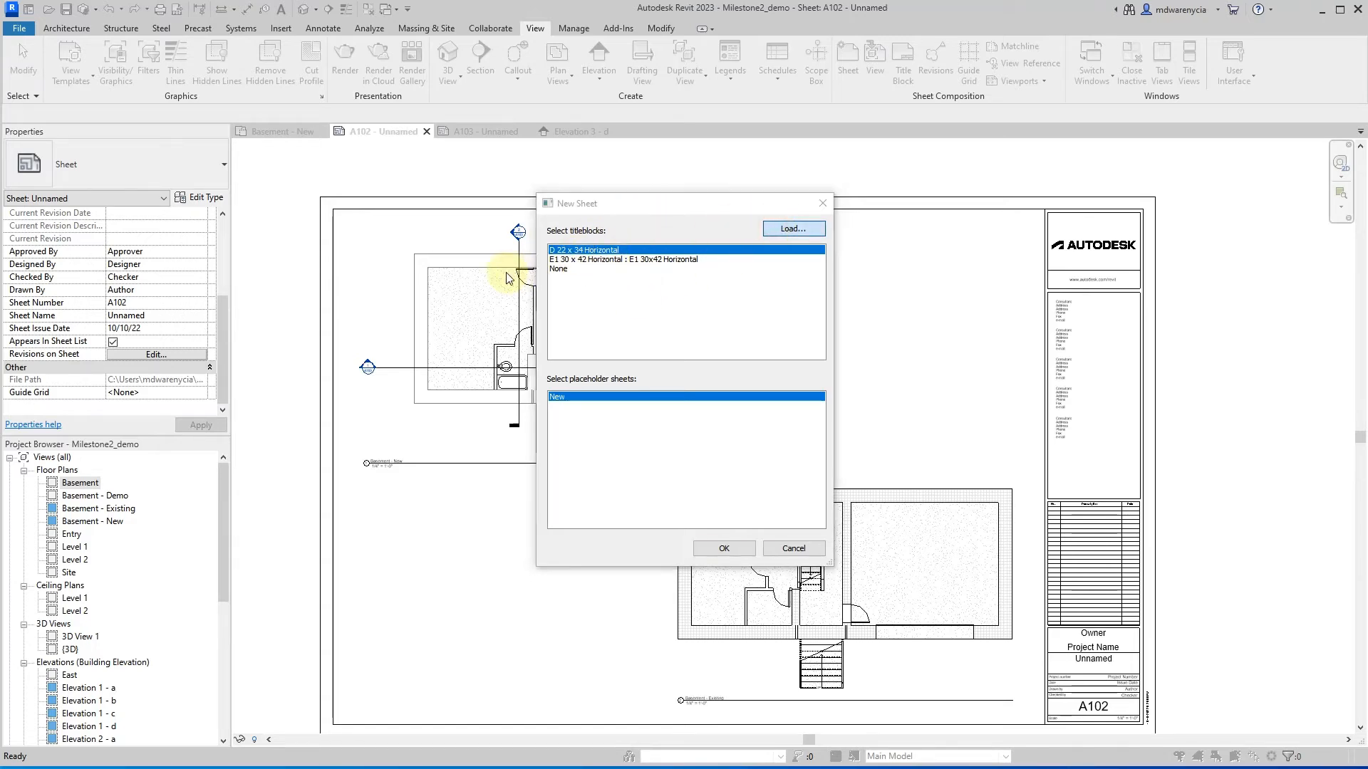
{"action": "scroll", "coordinate": [571, 448], "scroll_direction": "down", "scroll_amount": 10}
{"action": "double_click", "coordinate": [535, 442]}
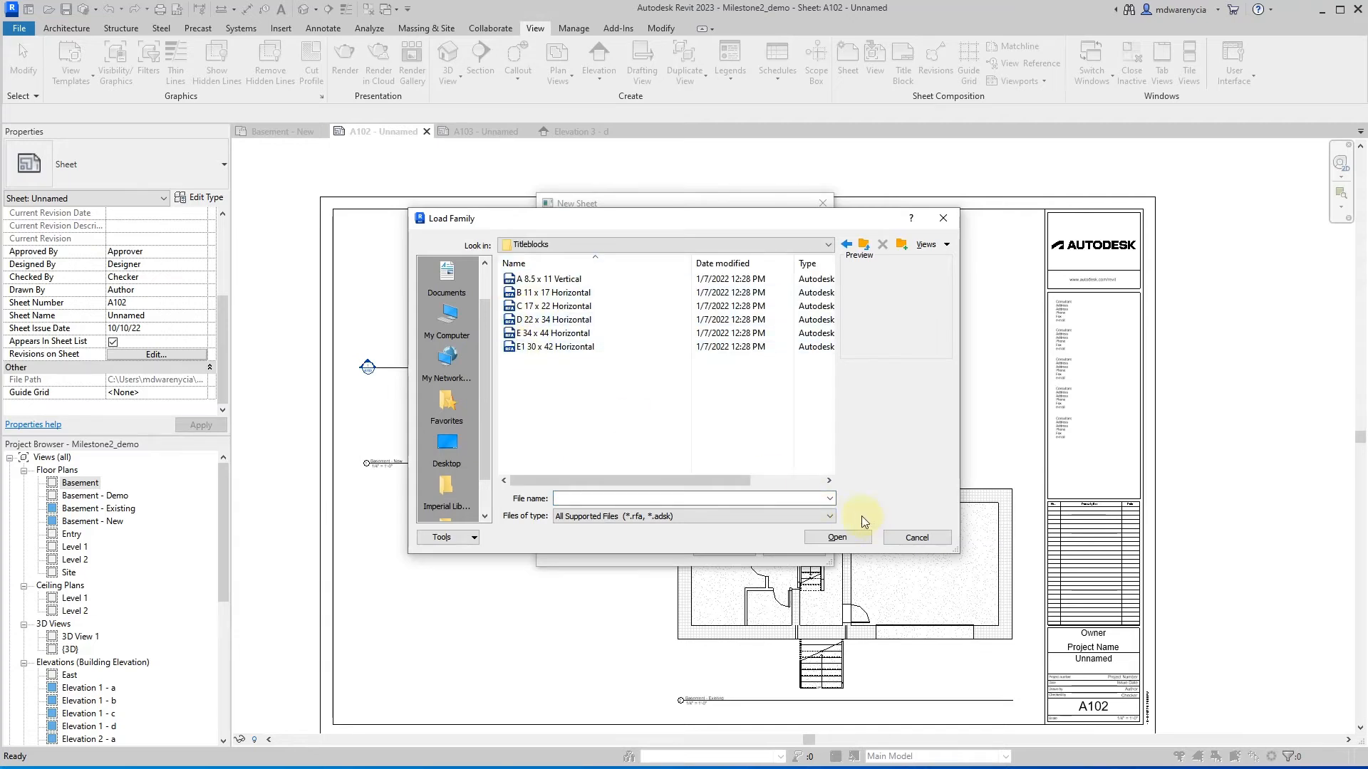
{"action": "left_click", "coordinate": [923, 541]}
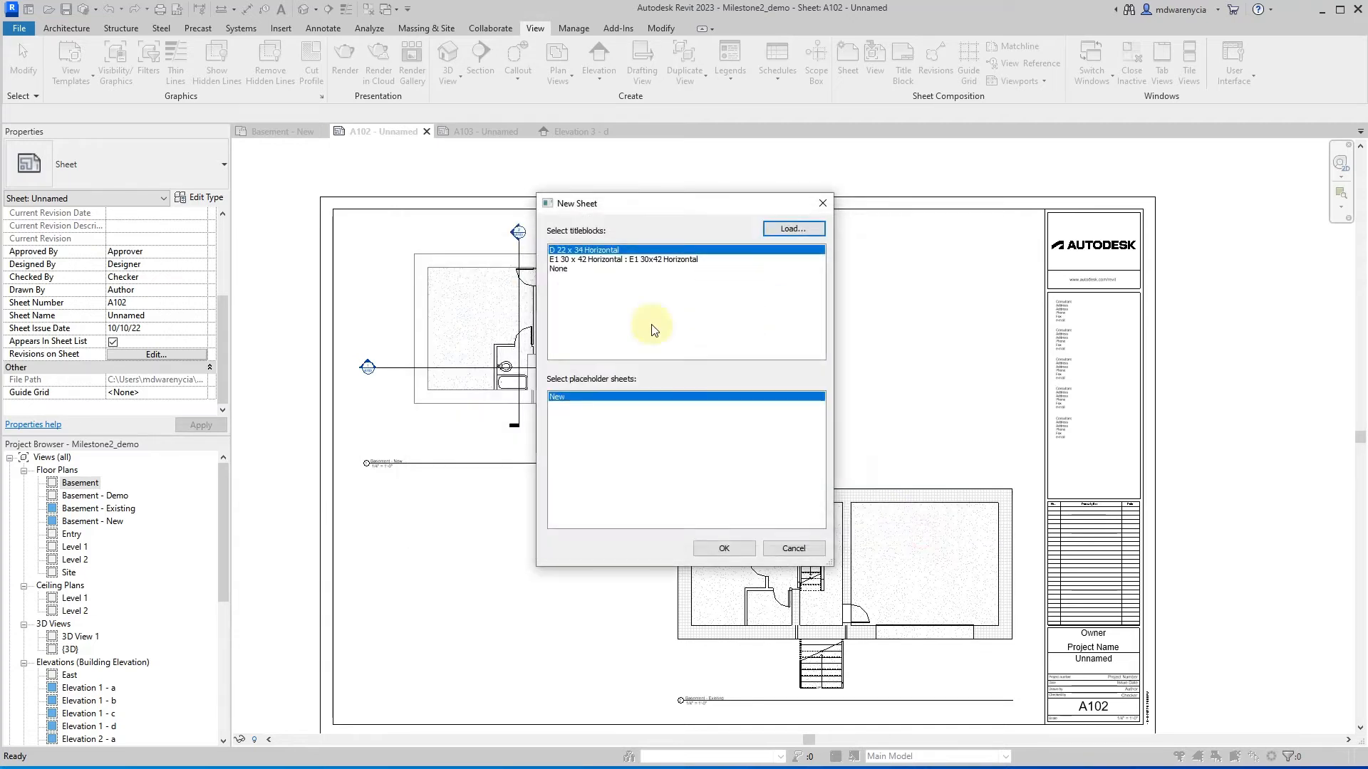
{"action": "left_click", "coordinate": [803, 550]}
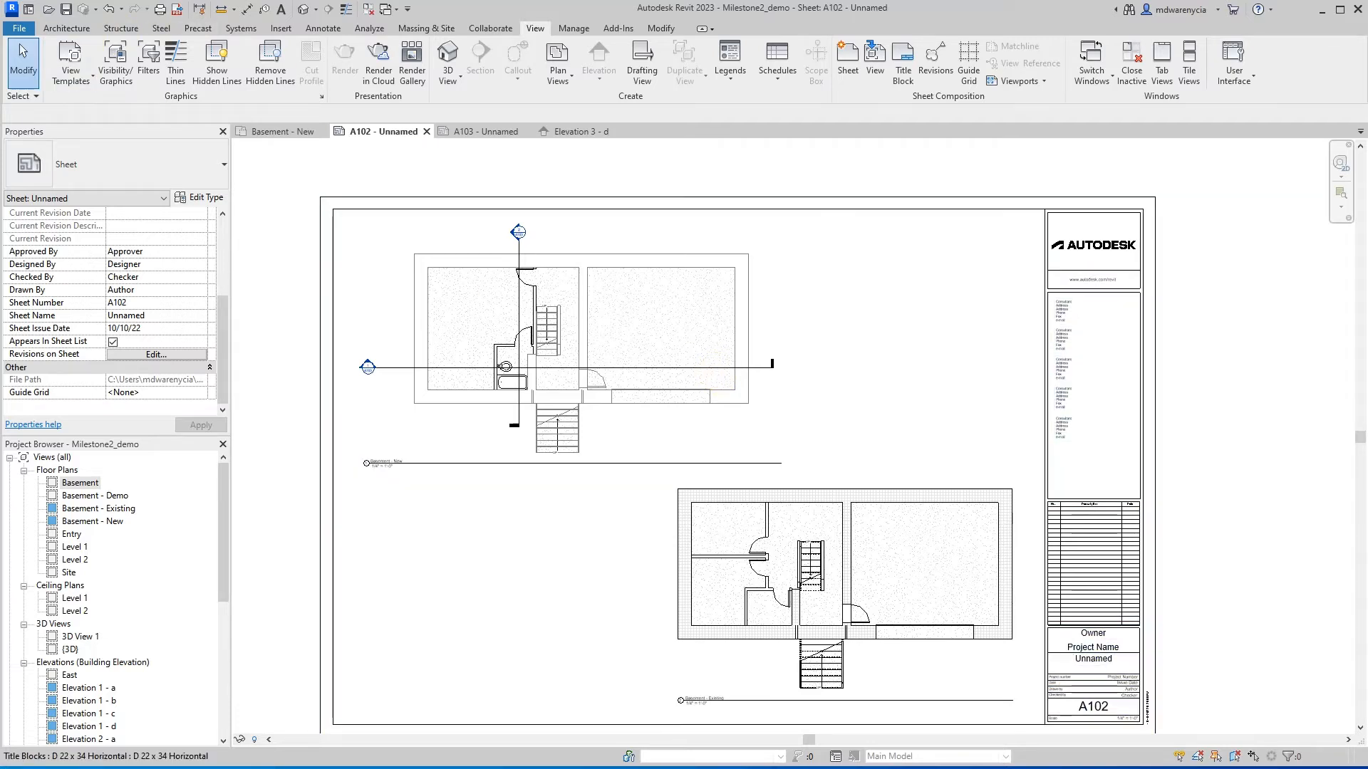
{"action": "left_click", "coordinate": [489, 29]}
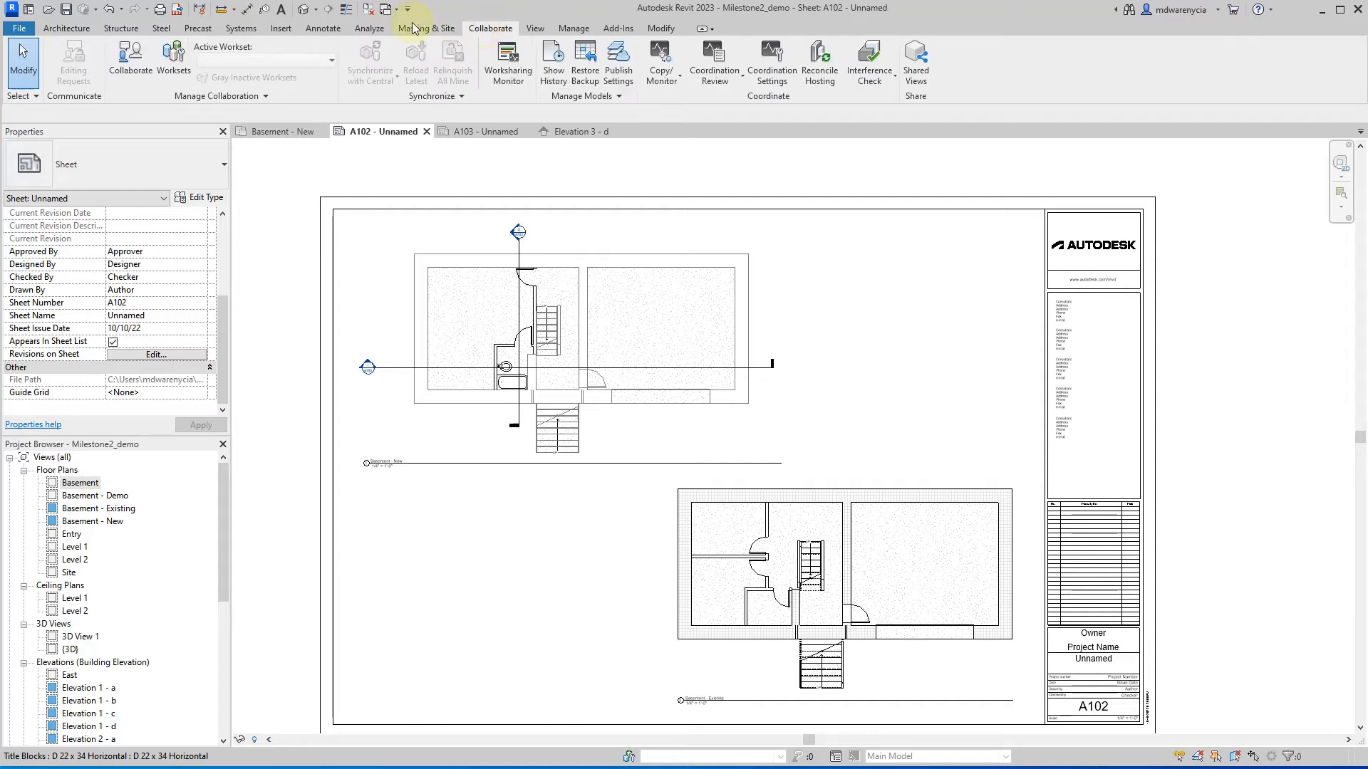
{"action": "left_click", "coordinate": [349, 28]}
{"action": "left_click", "coordinate": [363, 28]}
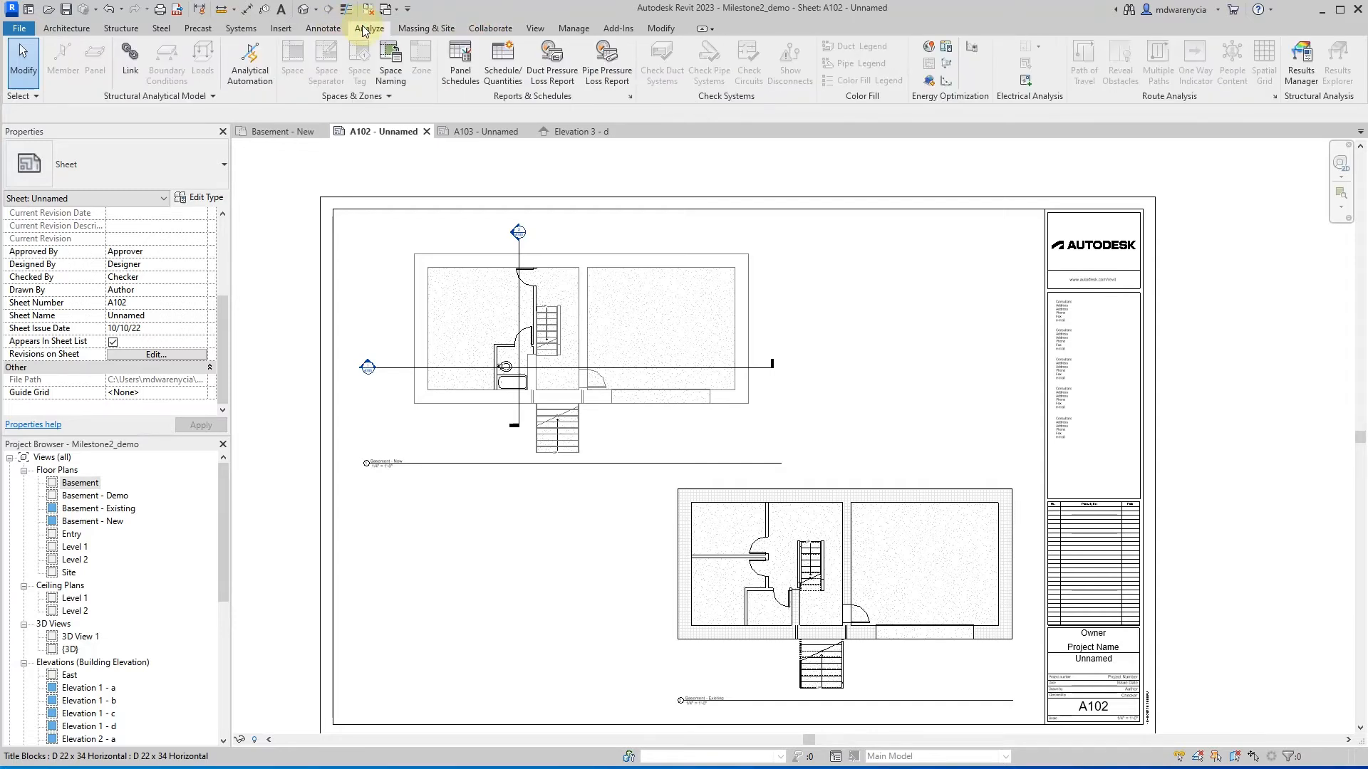
{"action": "left_click", "coordinate": [533, 29]}
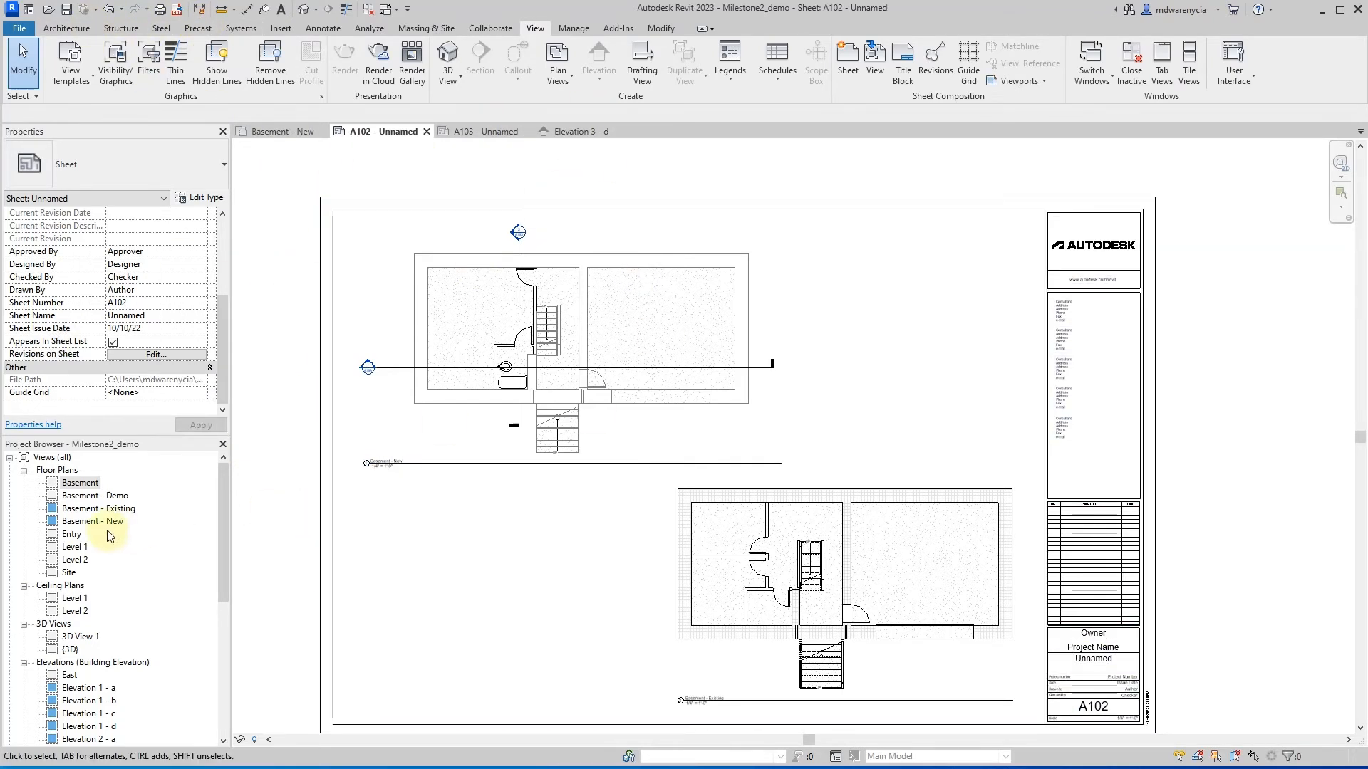
- Open the Basement floor plan, dismiss the save reminder without saving, and bring up the annotation tools for the plan
{"action": "double_click", "coordinate": [80, 482]}
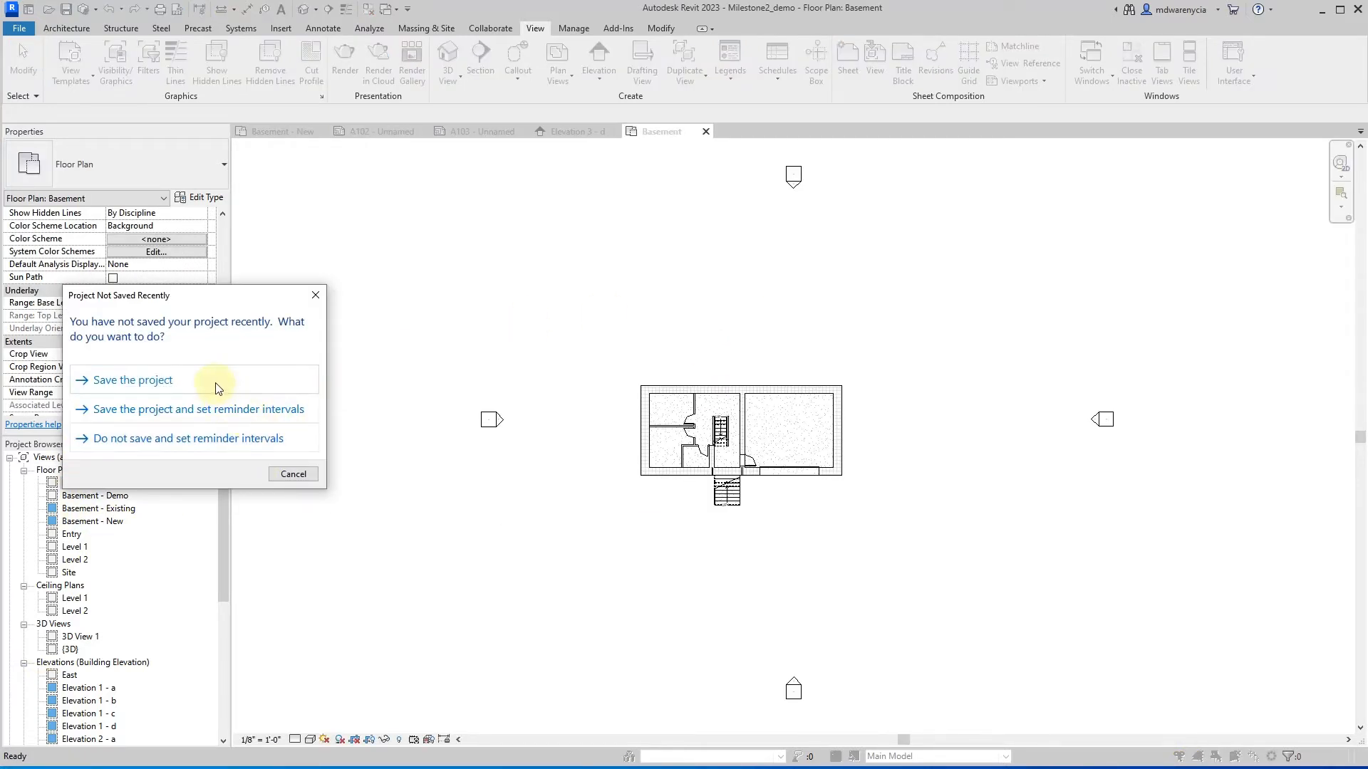
{"action": "left_click", "coordinate": [291, 474]}
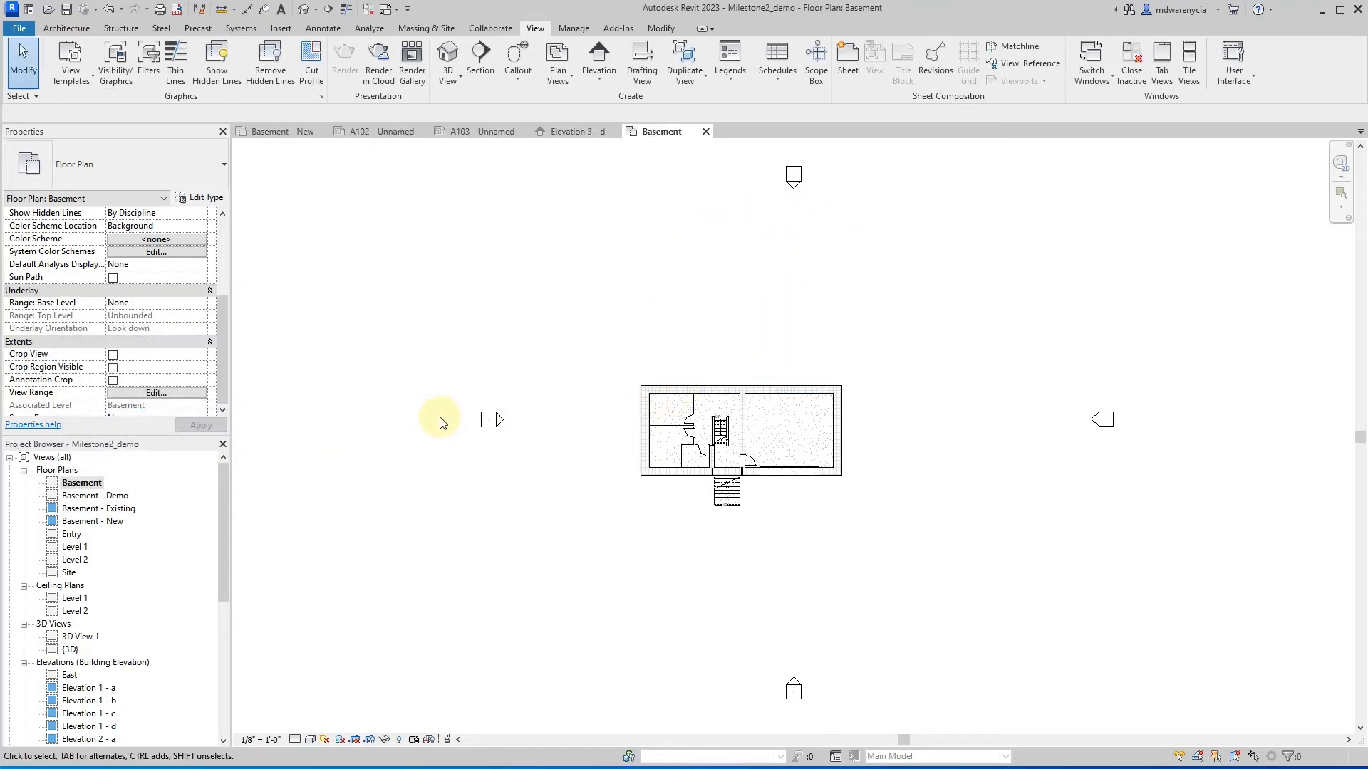
{"action": "left_click", "coordinate": [66, 29]}
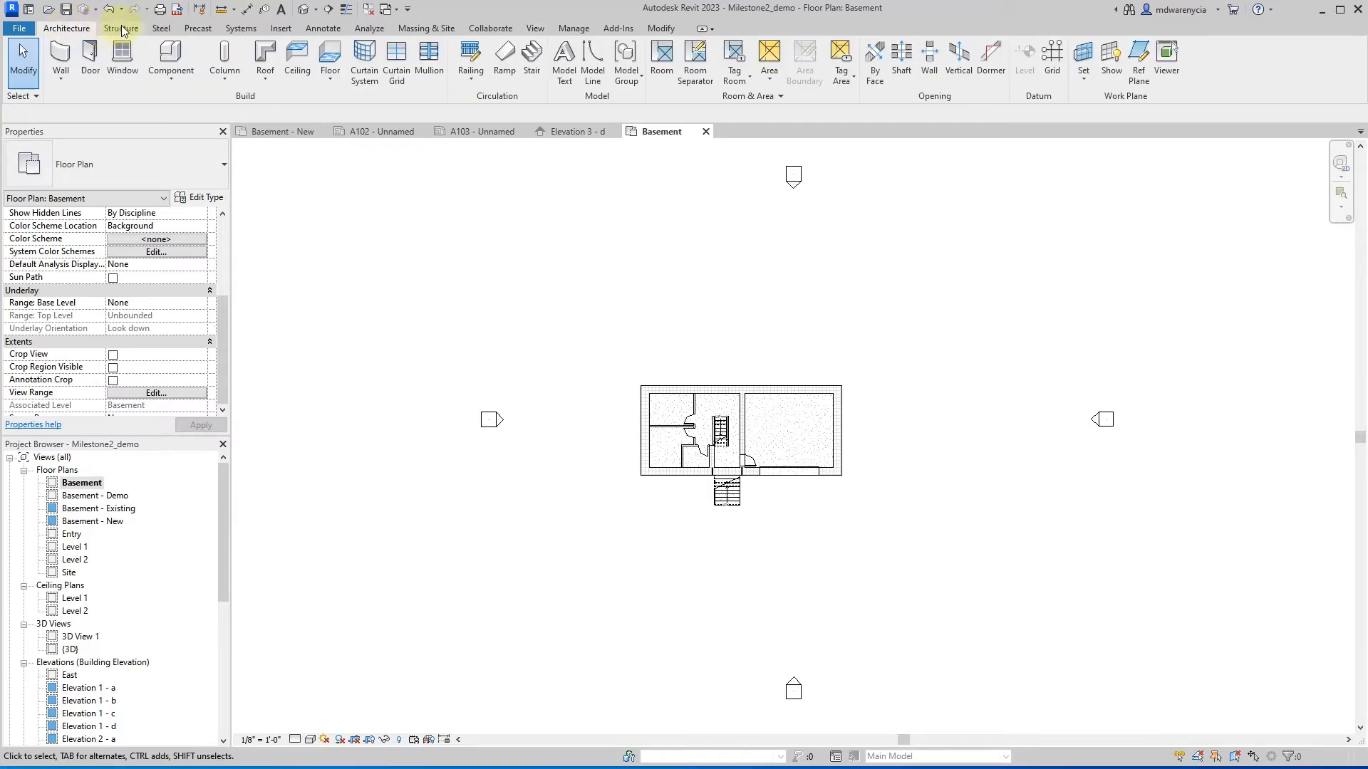
{"action": "left_click", "coordinate": [314, 31]}
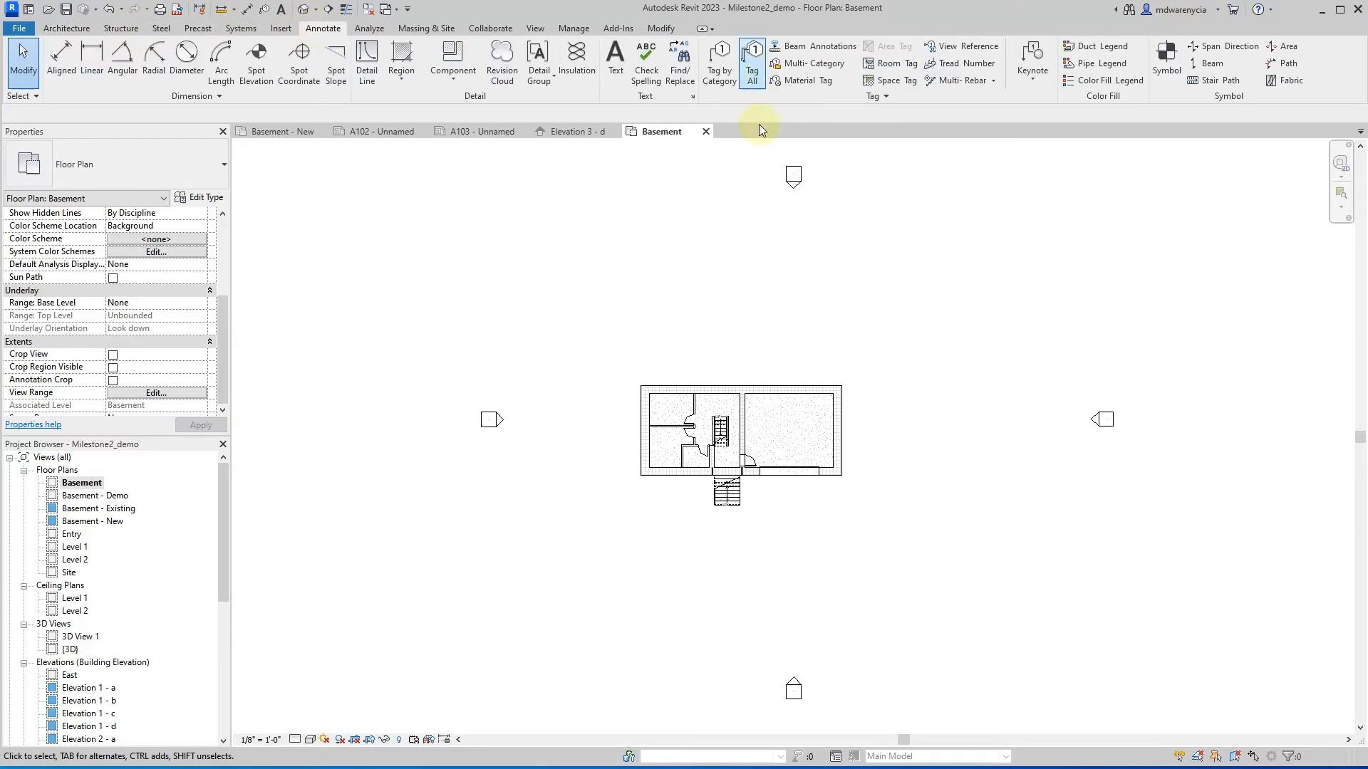
{"action": "scroll", "coordinate": [727, 539], "scroll_direction": "up", "scroll_amount": 3}
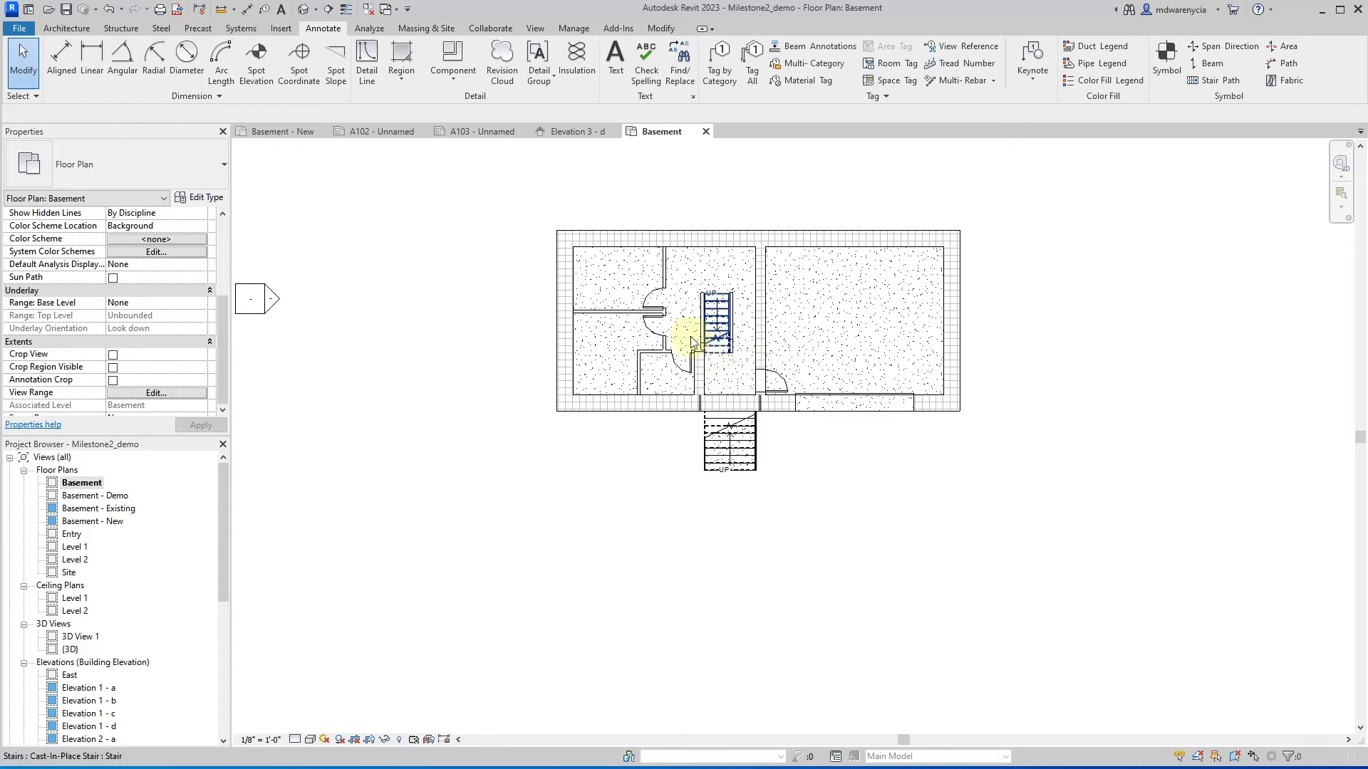
- Tag four Basement doors individually by category with leaders: the two adjoining room doors, the large room's door, and its wide opening
{"action": "scroll", "coordinate": [634, 306], "scroll_direction": "up", "scroll_amount": 3}
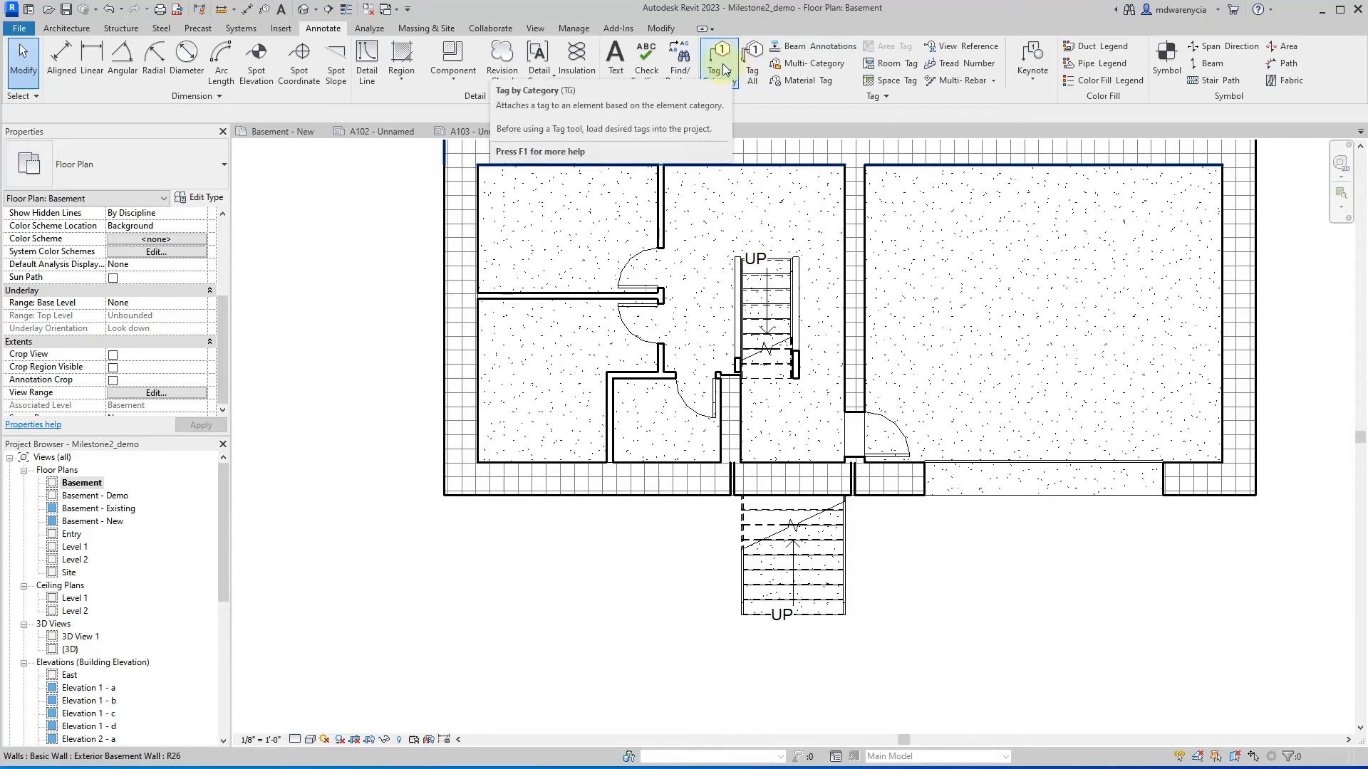
{"action": "left_click", "coordinate": [733, 132]}
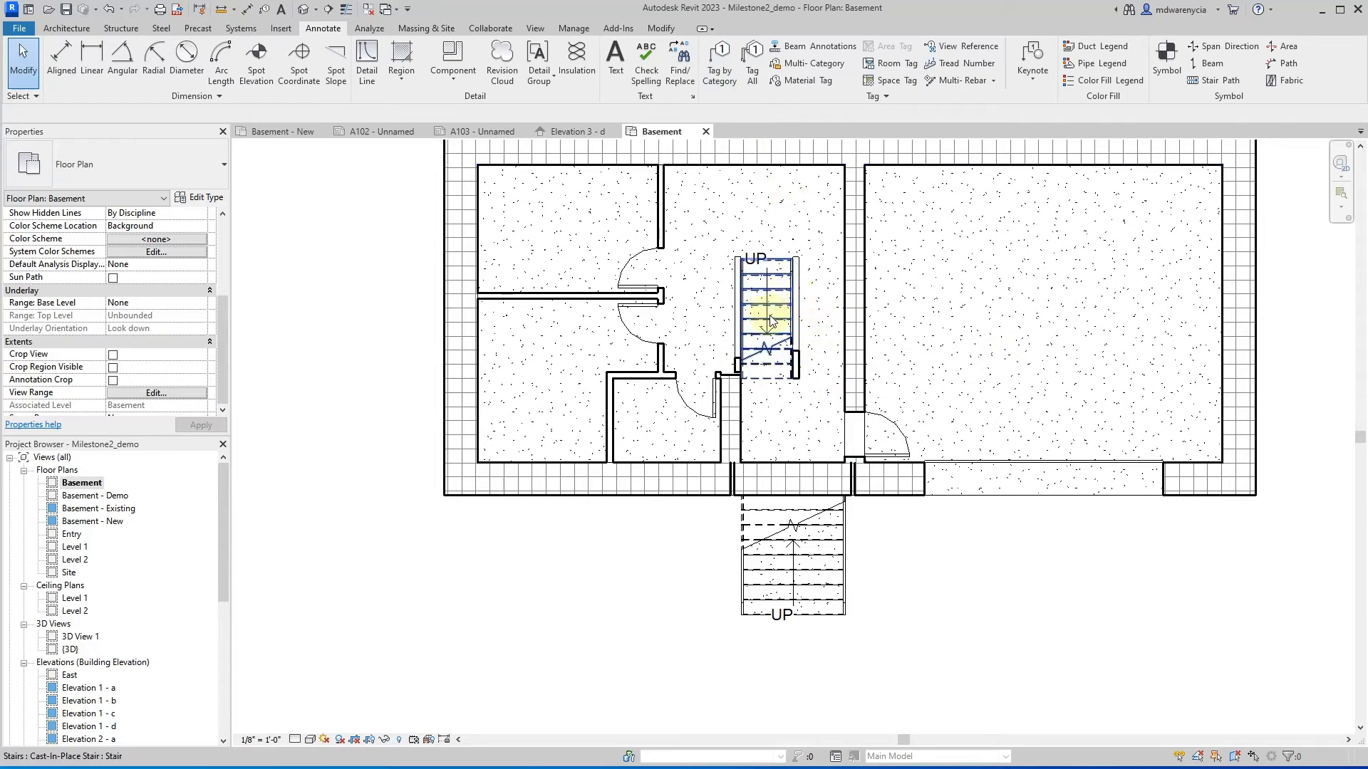
{"action": "left_click", "coordinate": [719, 63]}
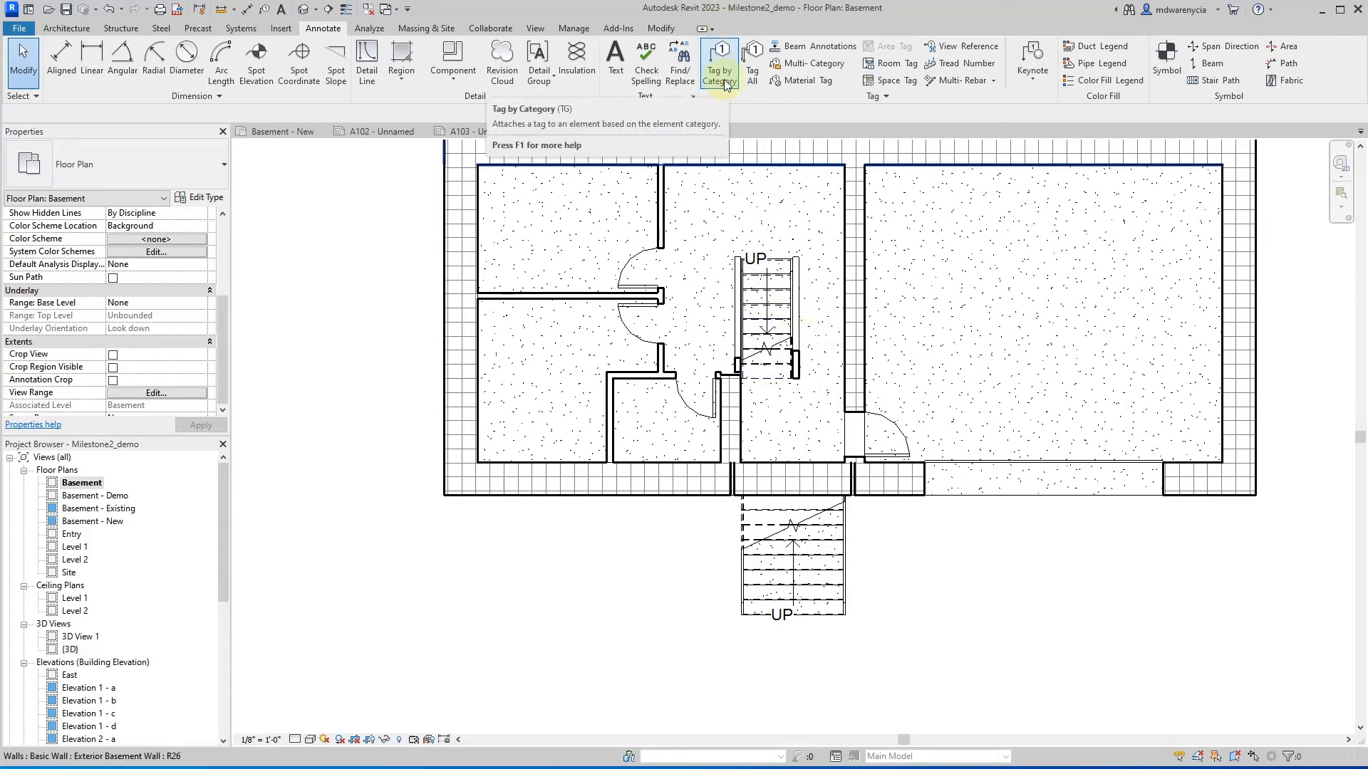
{"action": "left_click", "coordinate": [725, 84]}
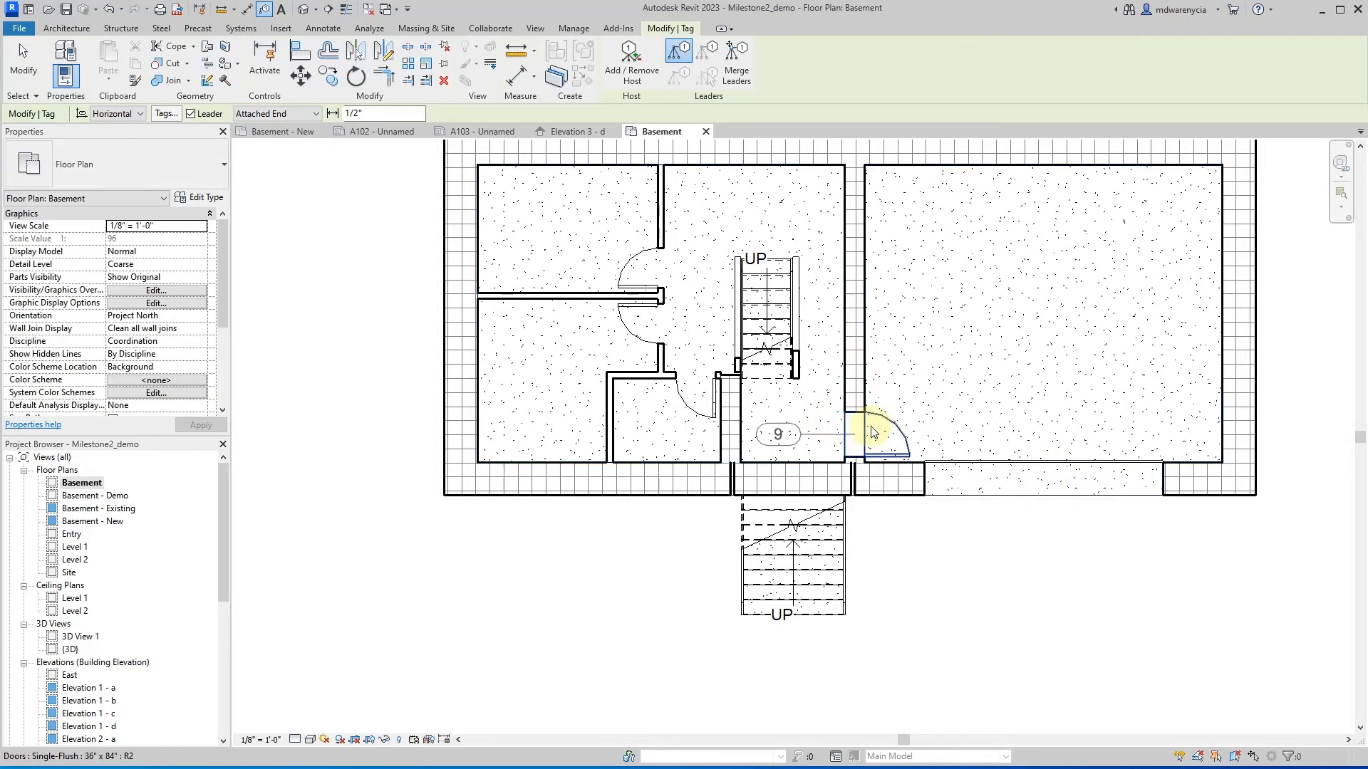
{"action": "left_click", "coordinate": [647, 268]}
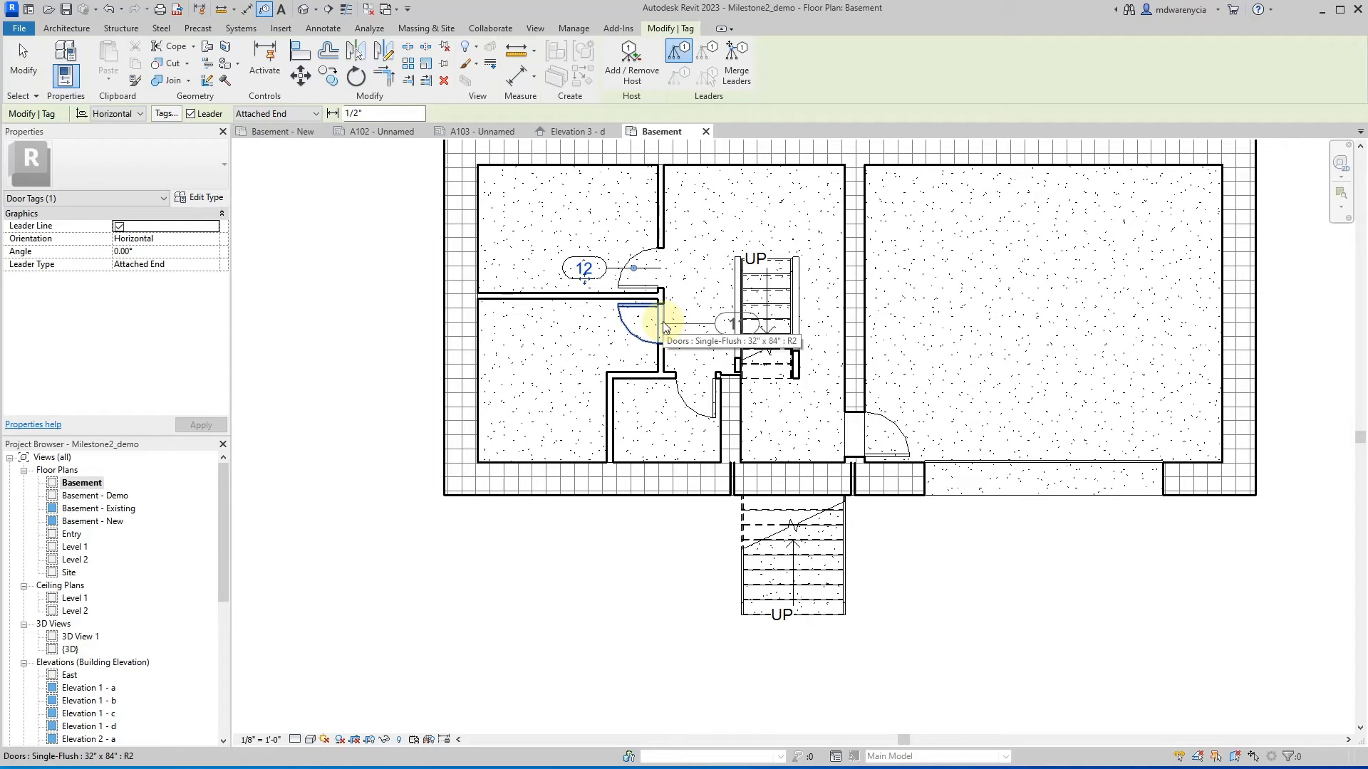
{"action": "left_click", "coordinate": [696, 335]}
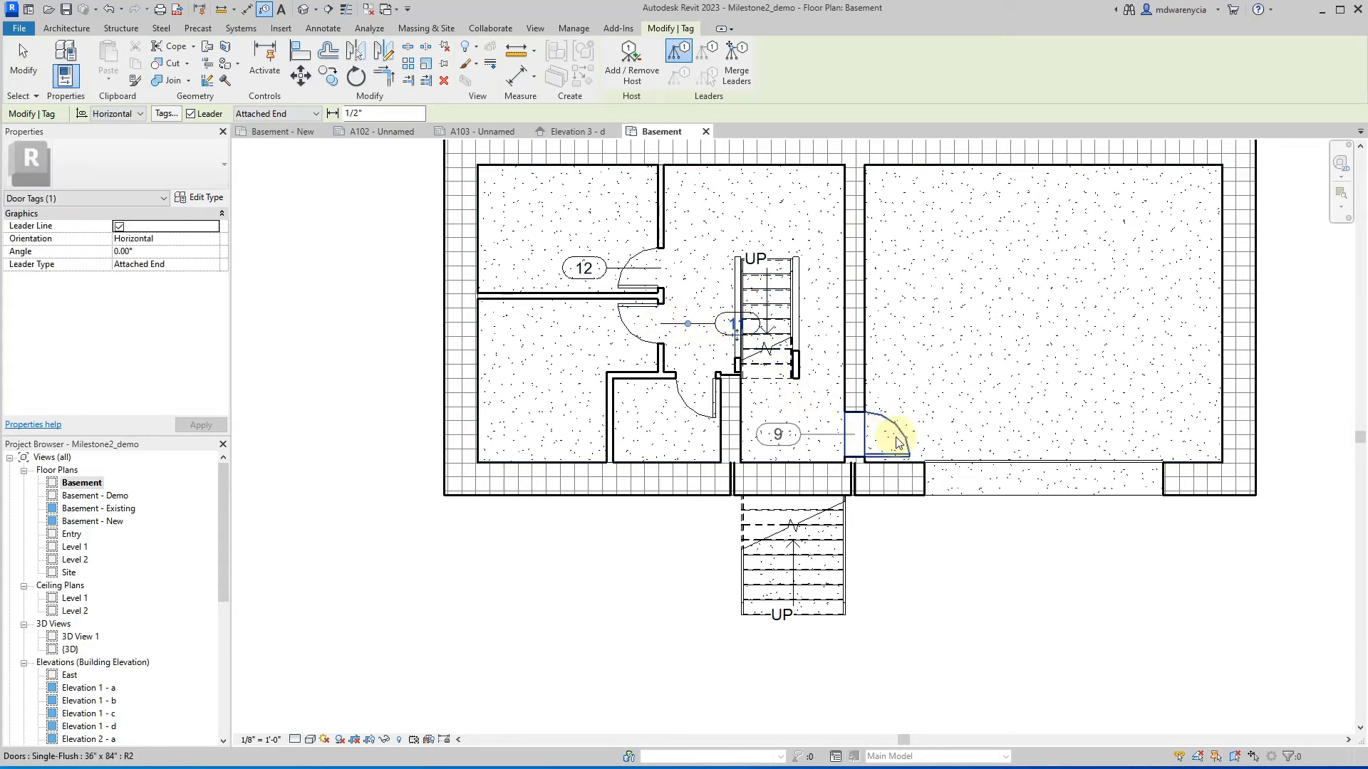
{"action": "left_click", "coordinate": [874, 452]}
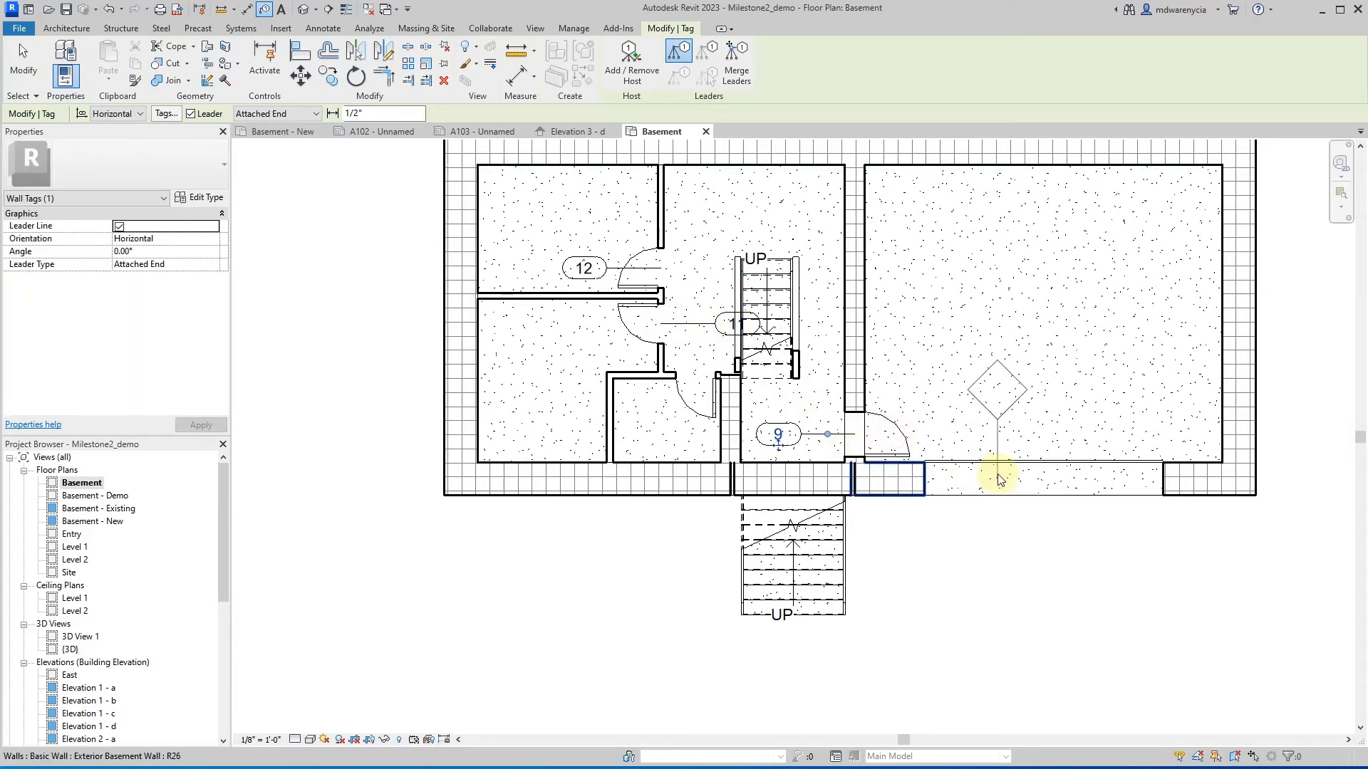
{"action": "left_click", "coordinate": [1043, 488]}
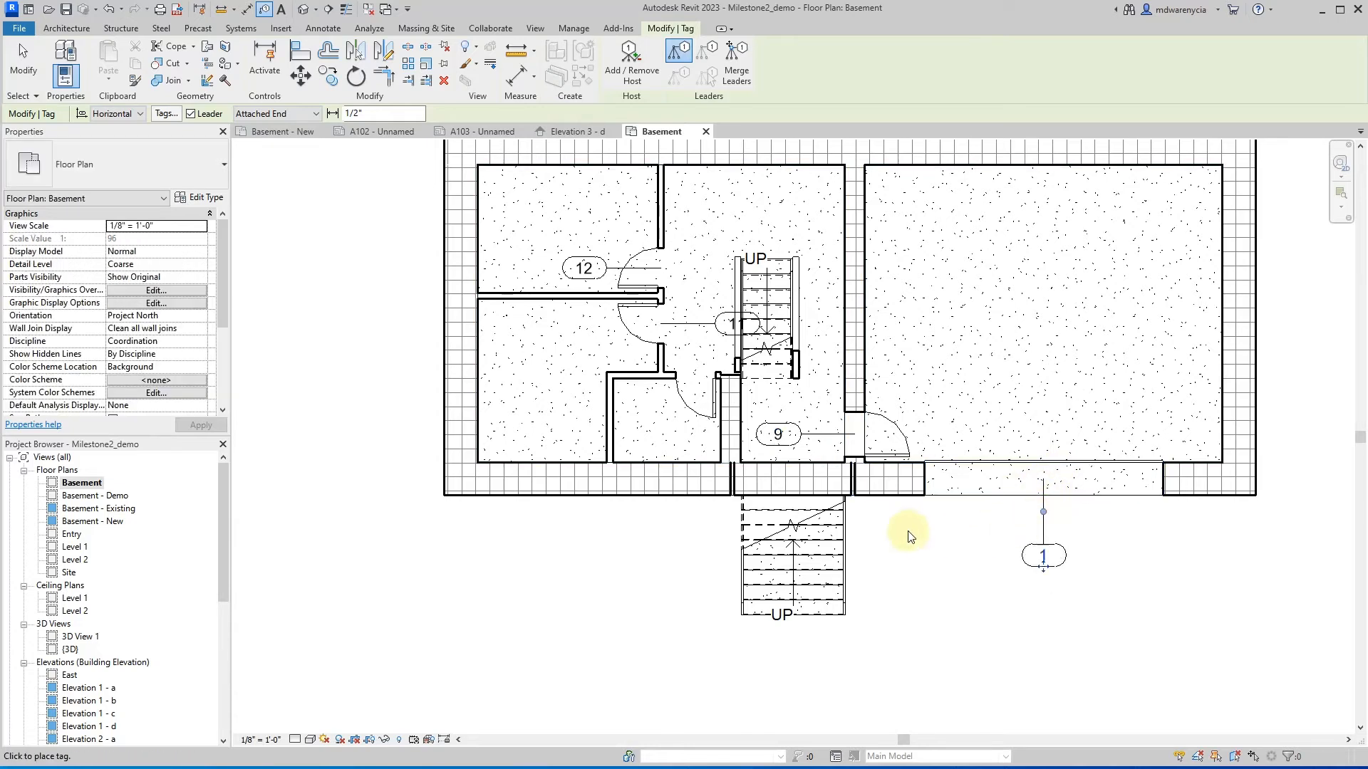
{"action": "key", "text": "Escape"}
- Move the wide opening's tag inside the large room and shift the tag of the large room's door closer to that door
{"action": "left_click", "coordinate": [1042, 556]}
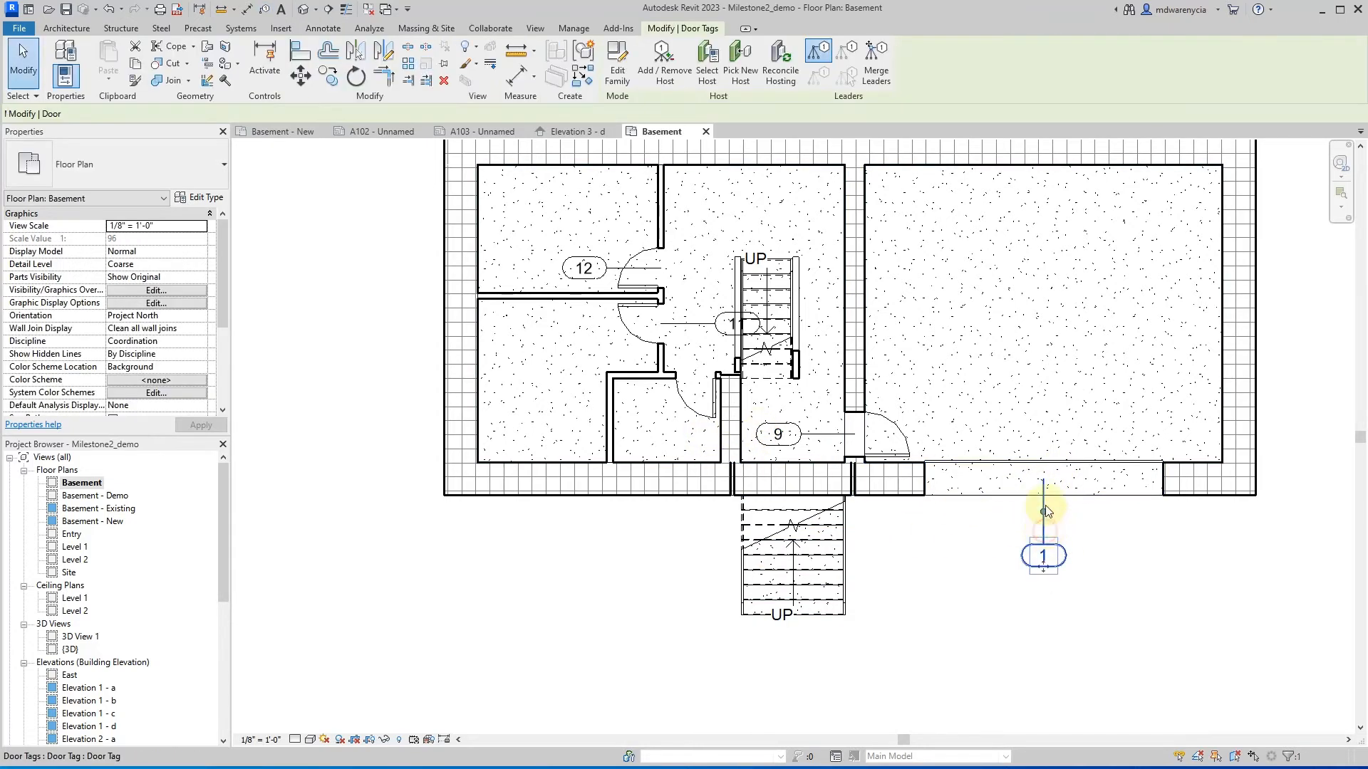
{"action": "left_click_drag", "start_coordinate": [1045, 570], "coordinate": [1044, 437]}
{"action": "scroll", "coordinate": [794, 445], "scroll_direction": "up", "scroll_amount": 3}
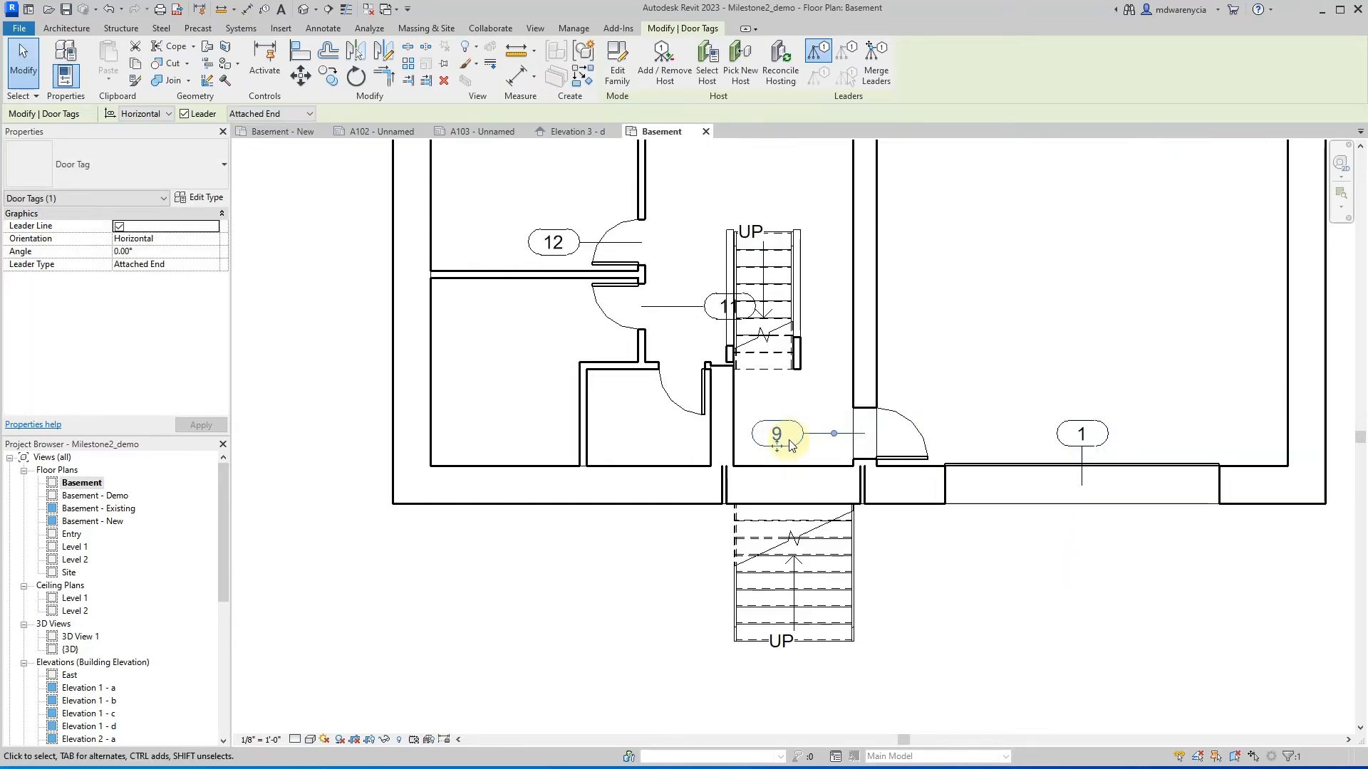
{"action": "left_click_drag", "start_coordinate": [775, 447], "coordinate": [827, 448]}
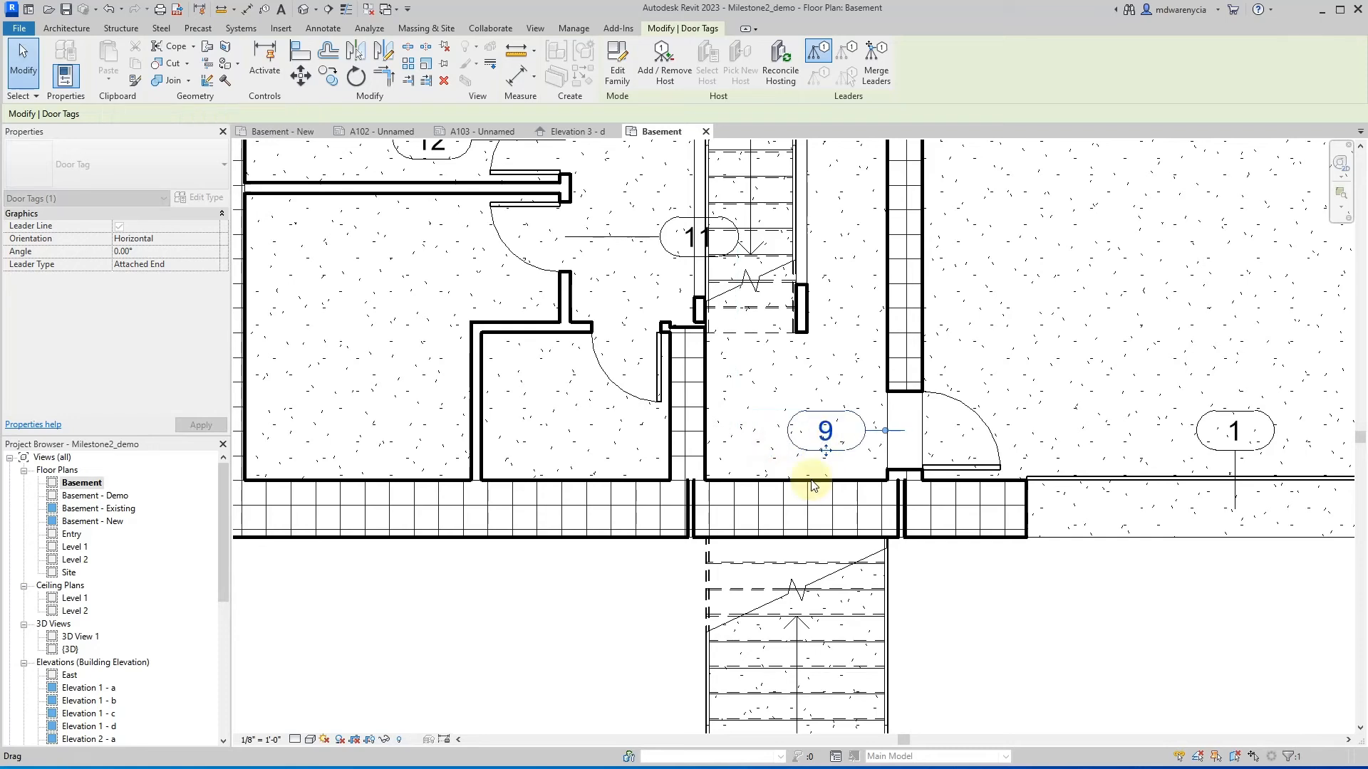
{"action": "middle_click_drag", "start_coordinate": [706, 294], "coordinate": [831, 437]}
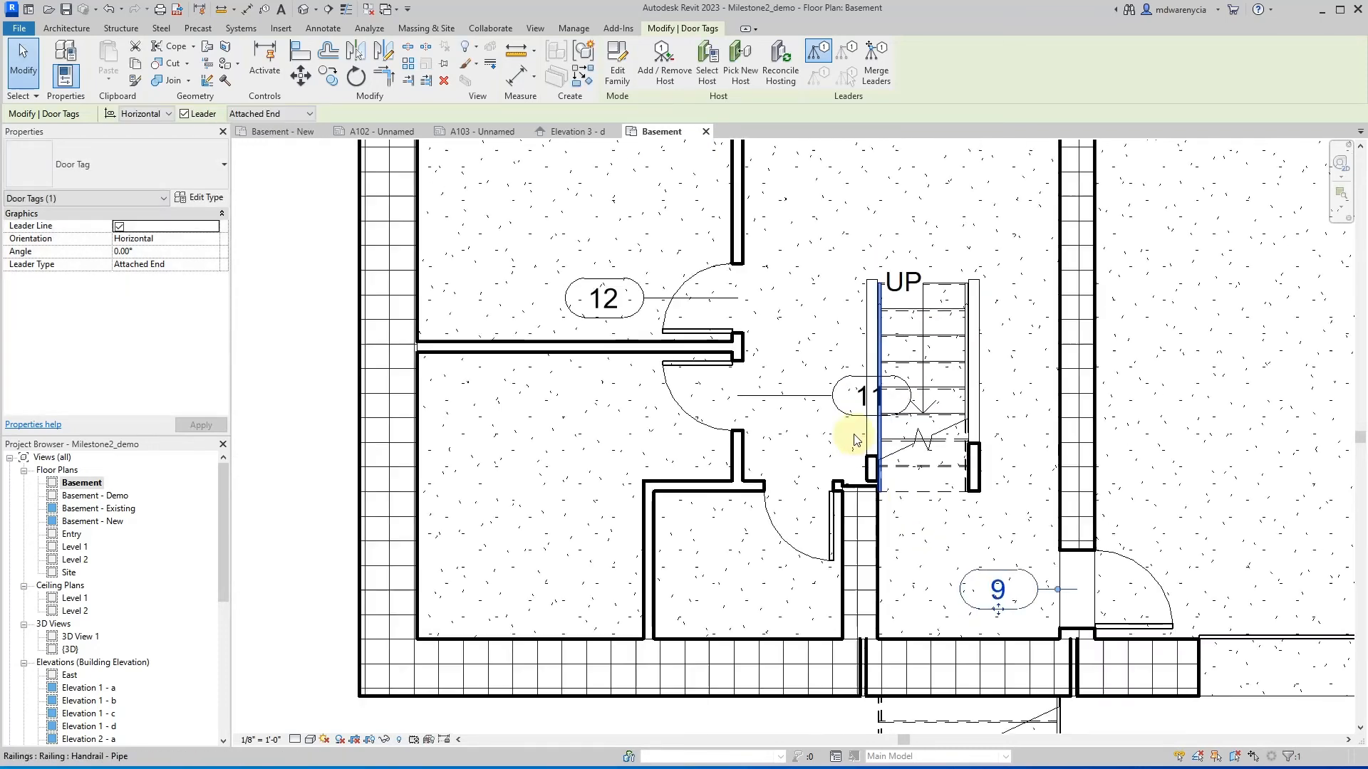
{"action": "left_click", "coordinate": [839, 223]}
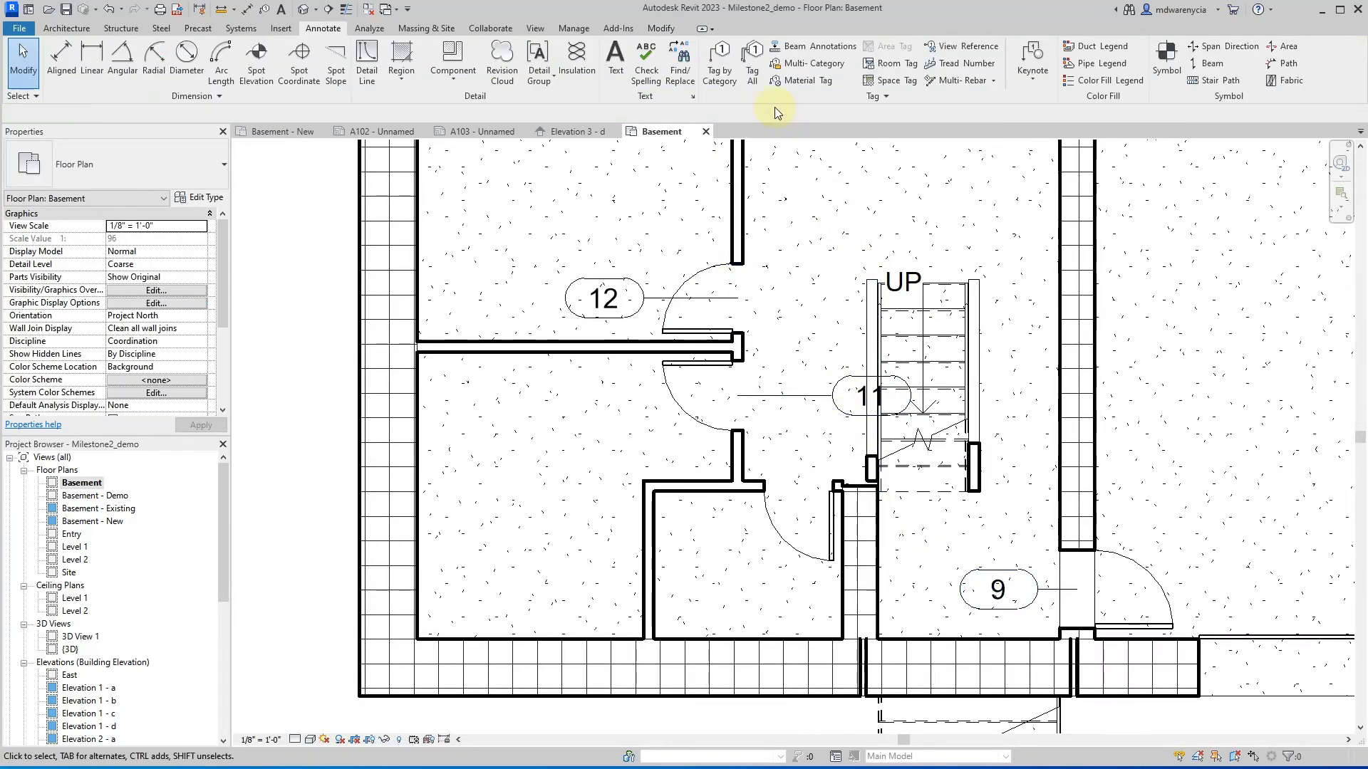
- Cancel Tag All and undo the individually placed door tags in the Basement plan
{"action": "left_click", "coordinate": [752, 65]}
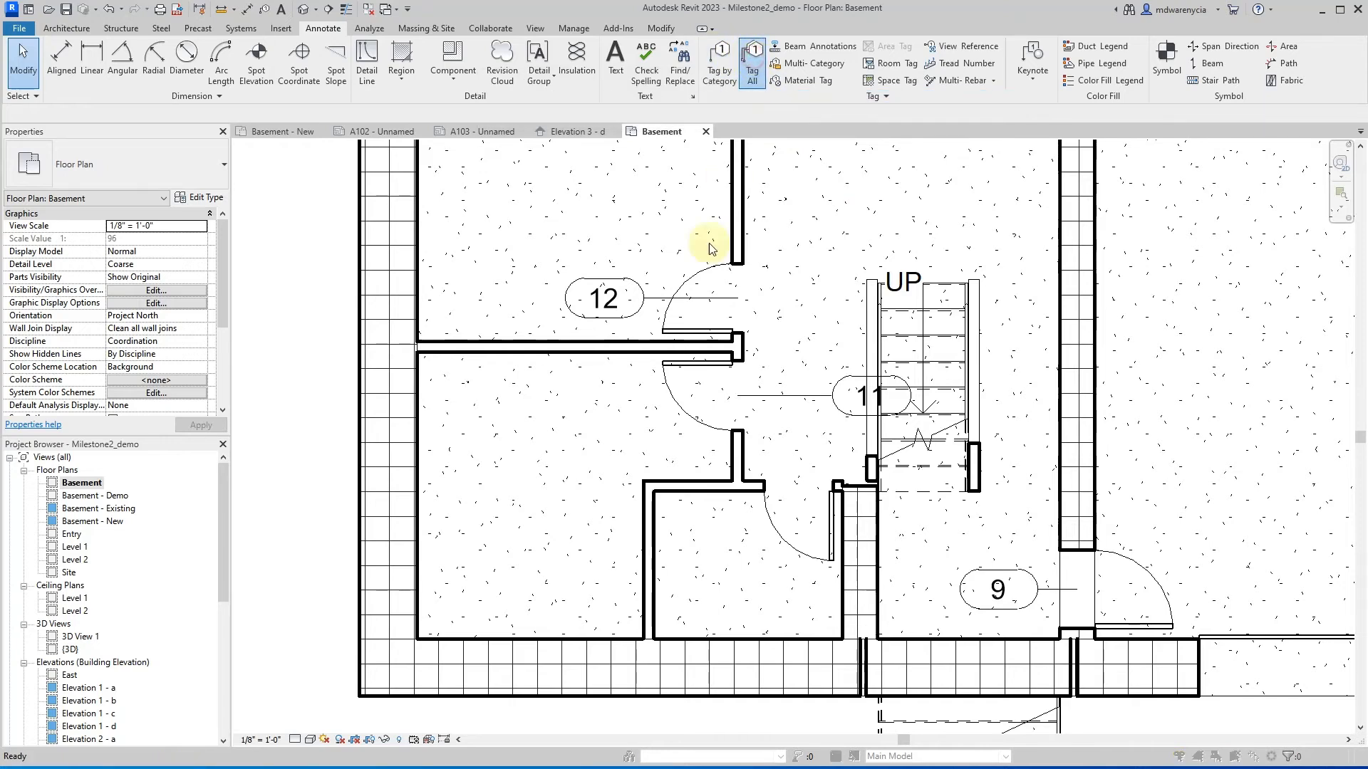
{"action": "key", "text": "Escape"}
{"action": "scroll", "coordinate": [682, 378], "scroll_direction": "down", "scroll_amount": 1}
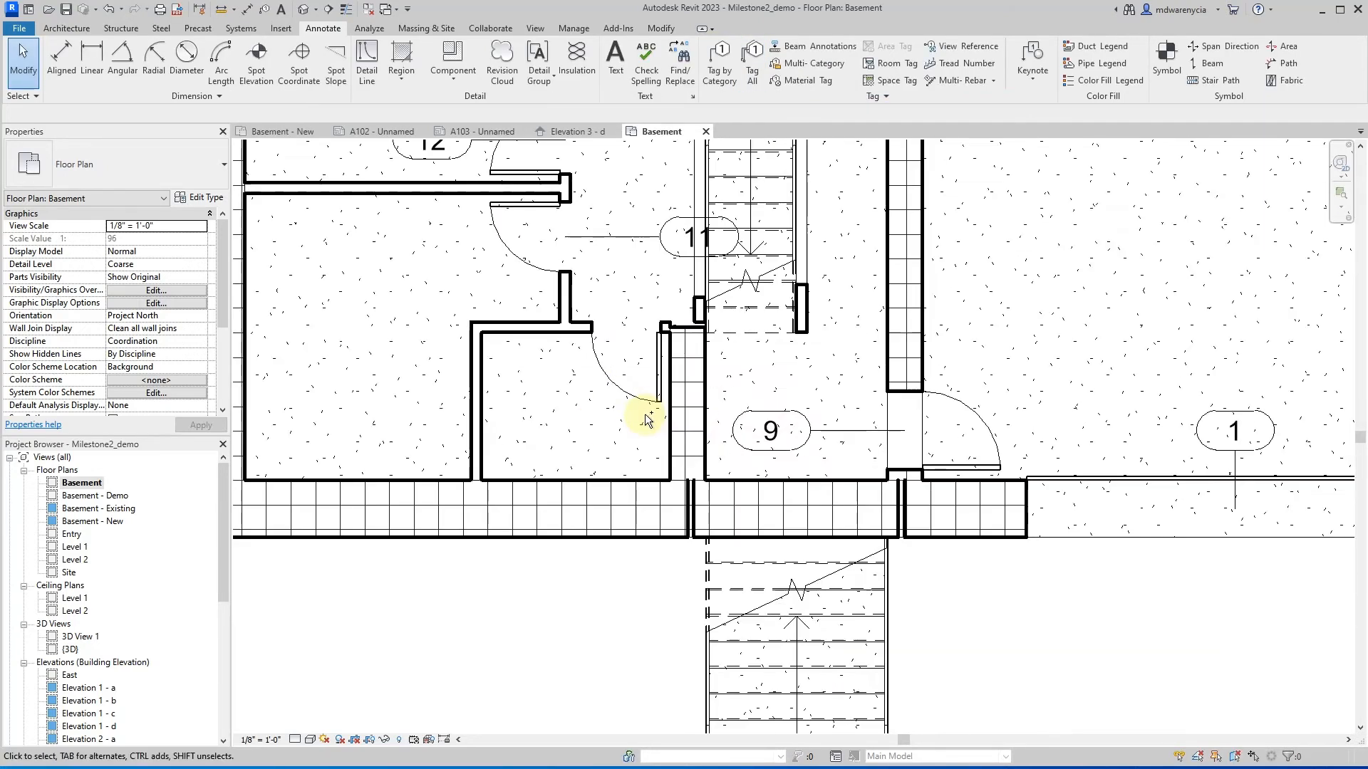
{"action": "scroll", "coordinate": [646, 419], "scroll_direction": "down", "scroll_amount": 2}
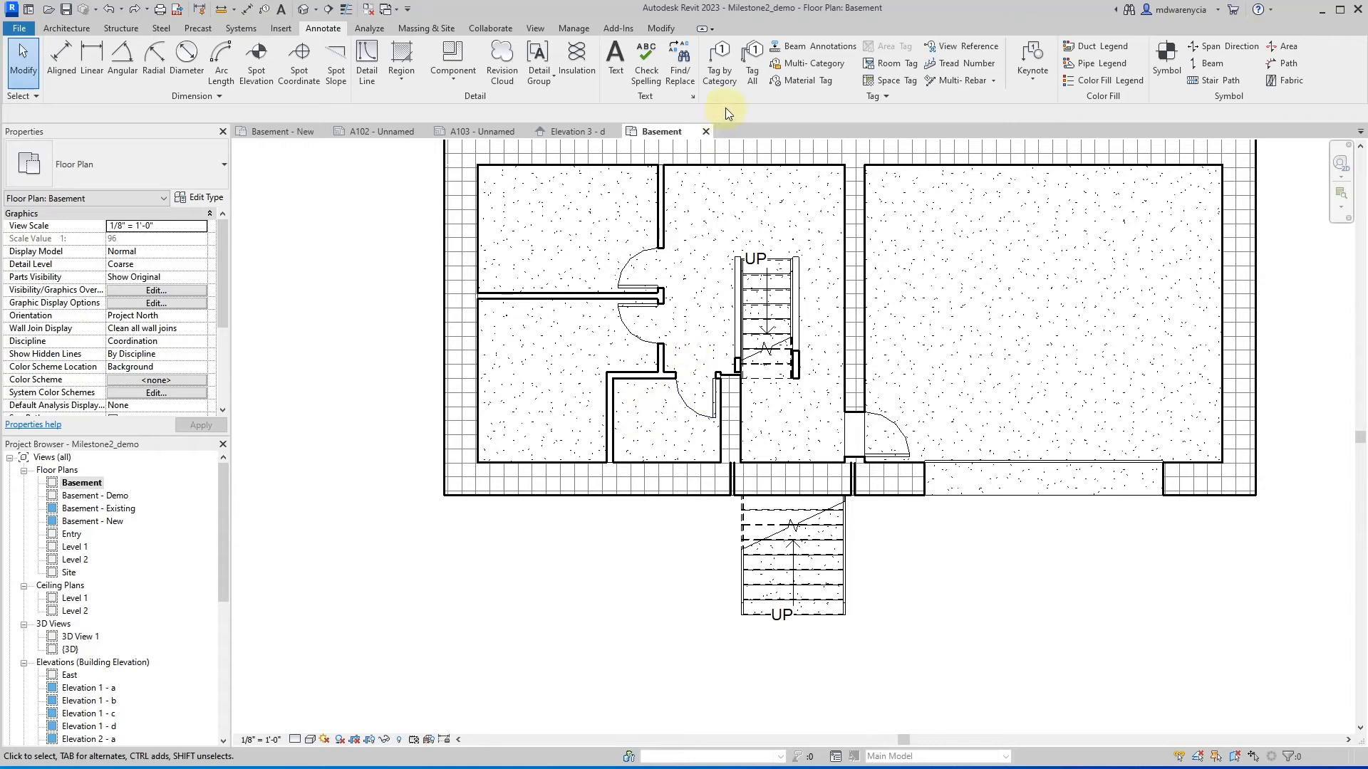
- Use Tag All on the Basement plan, first for Door Tags and in a second run for Window Tags, horizontal and without leaders
{"action": "left_click", "coordinate": [753, 66]}
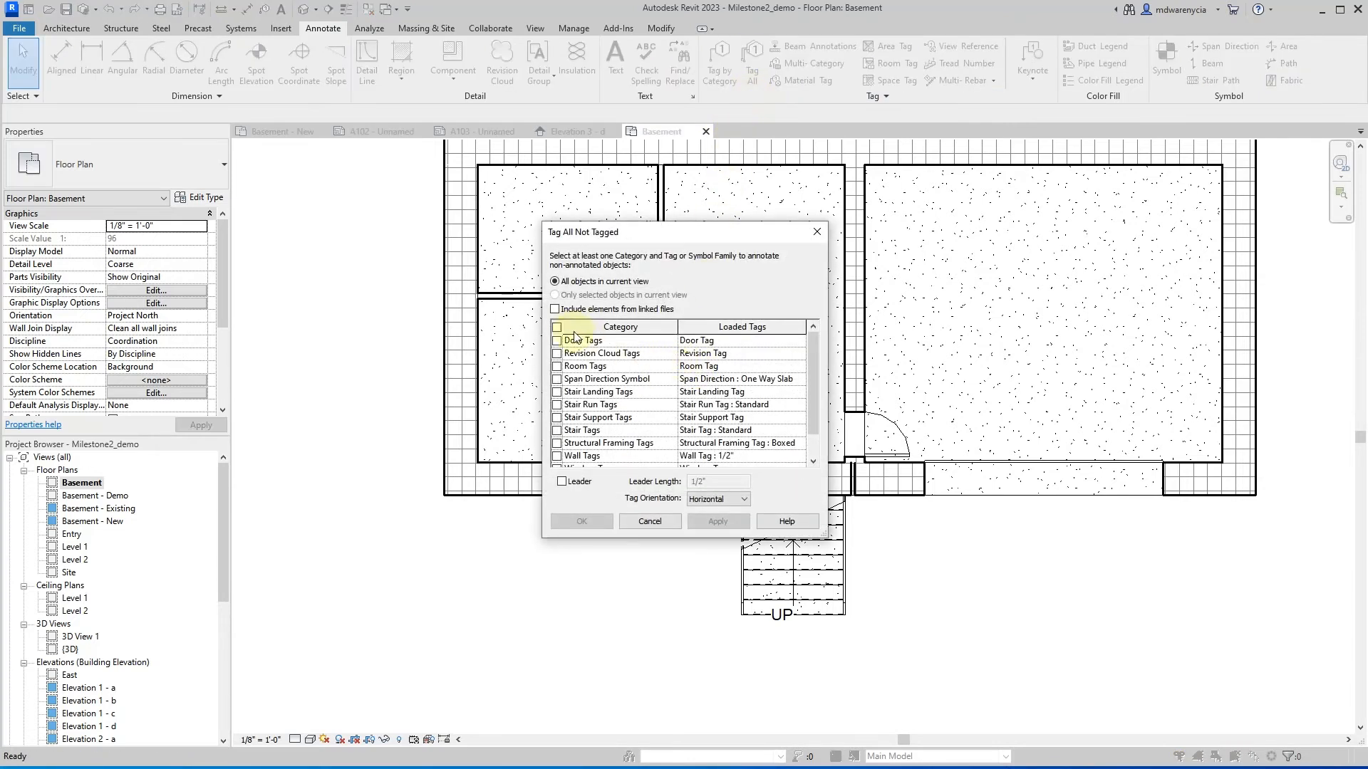
{"action": "left_click", "coordinate": [556, 341]}
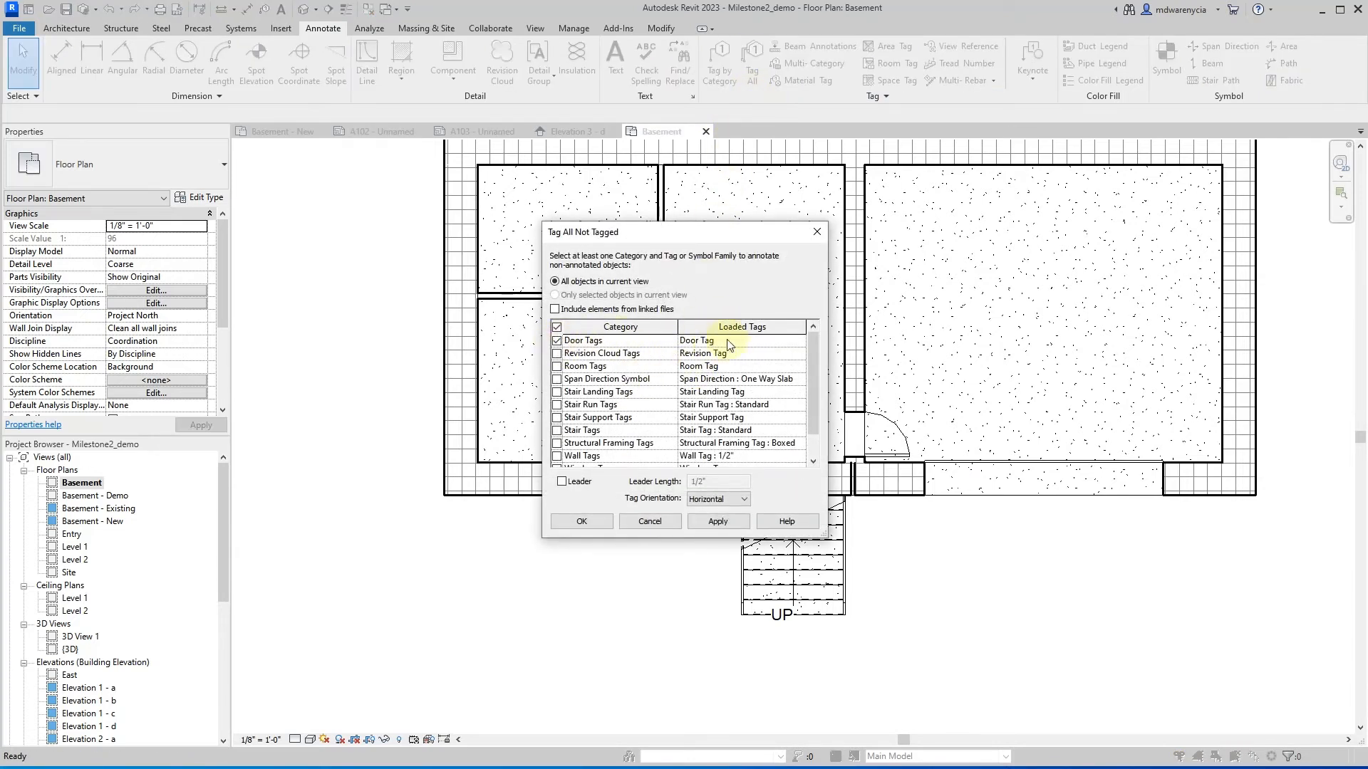
{"action": "left_click", "coordinate": [719, 522]}
{"action": "left_click", "coordinate": [581, 522]}
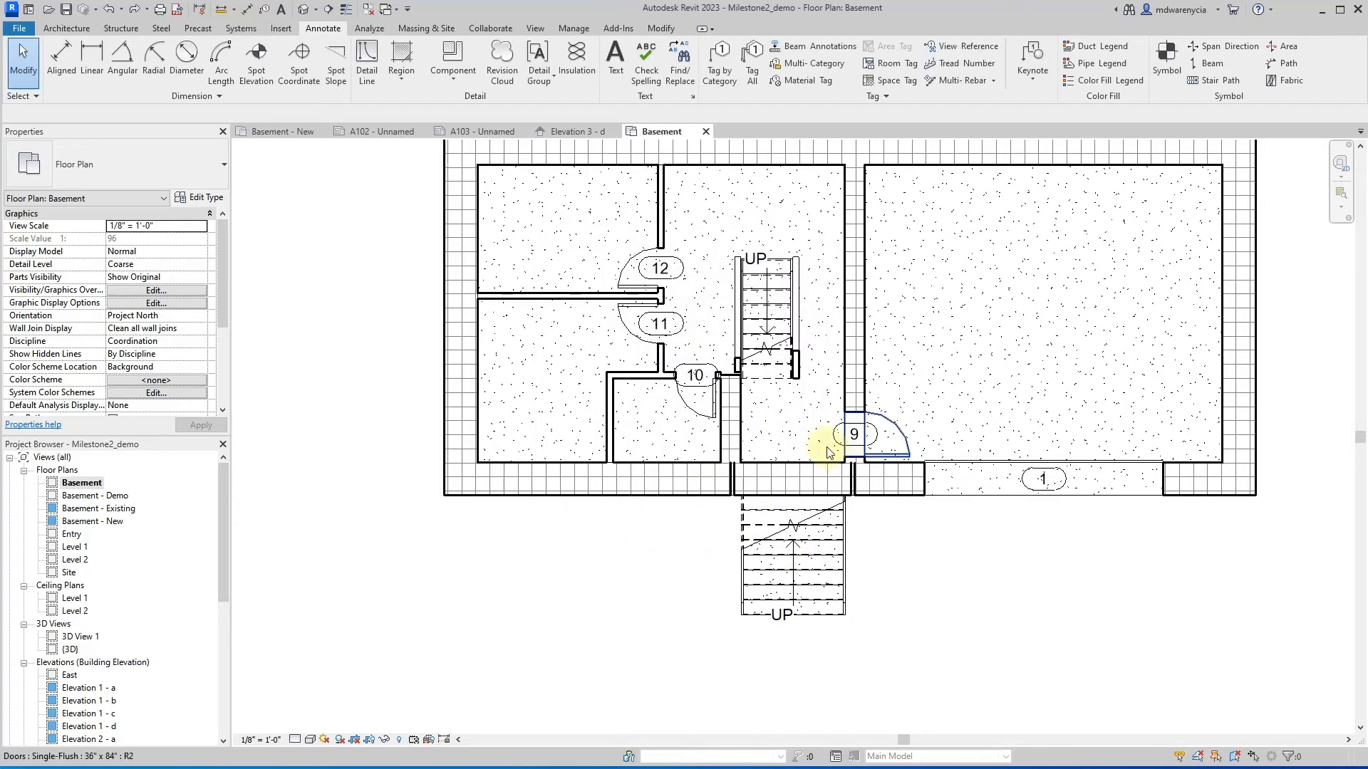
{"action": "left_click", "coordinate": [752, 62]}
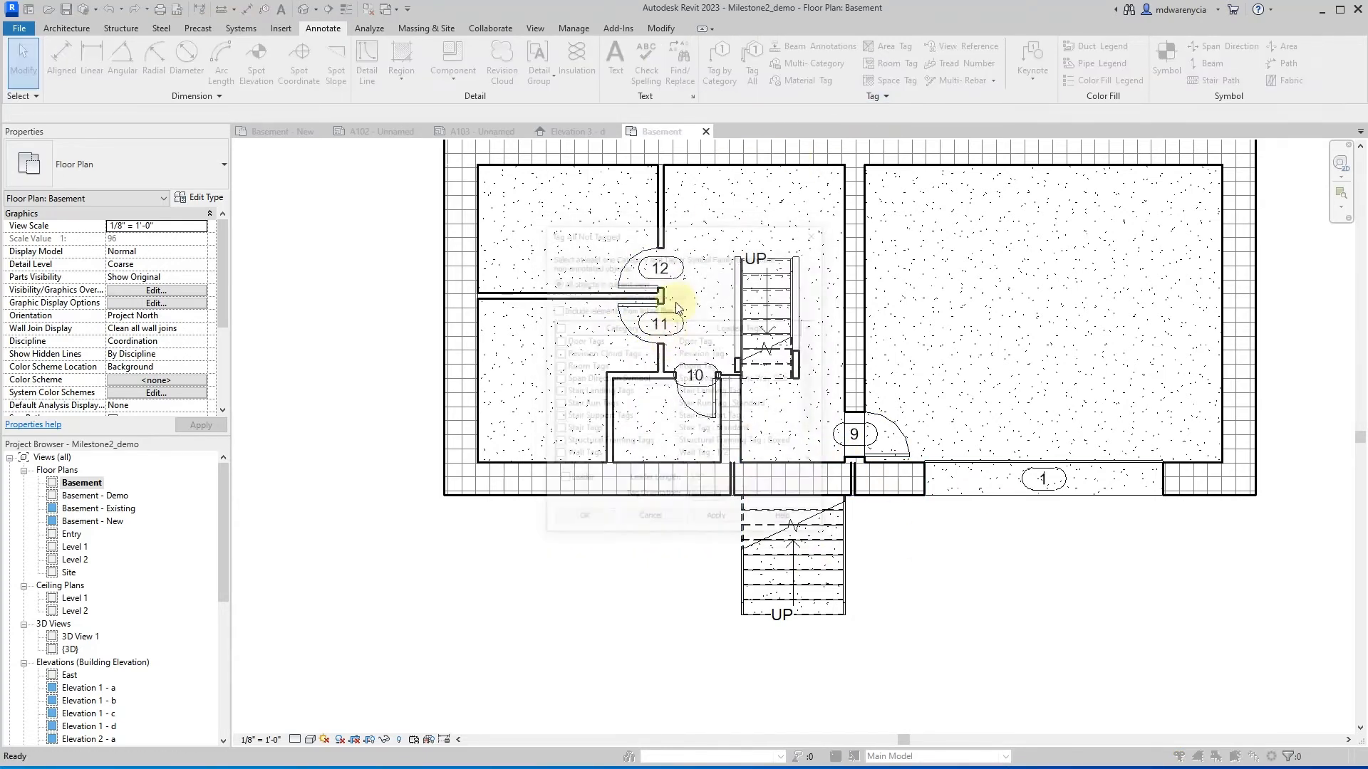
{"action": "scroll", "coordinate": [583, 454], "scroll_direction": "down", "scroll_amount": 1}
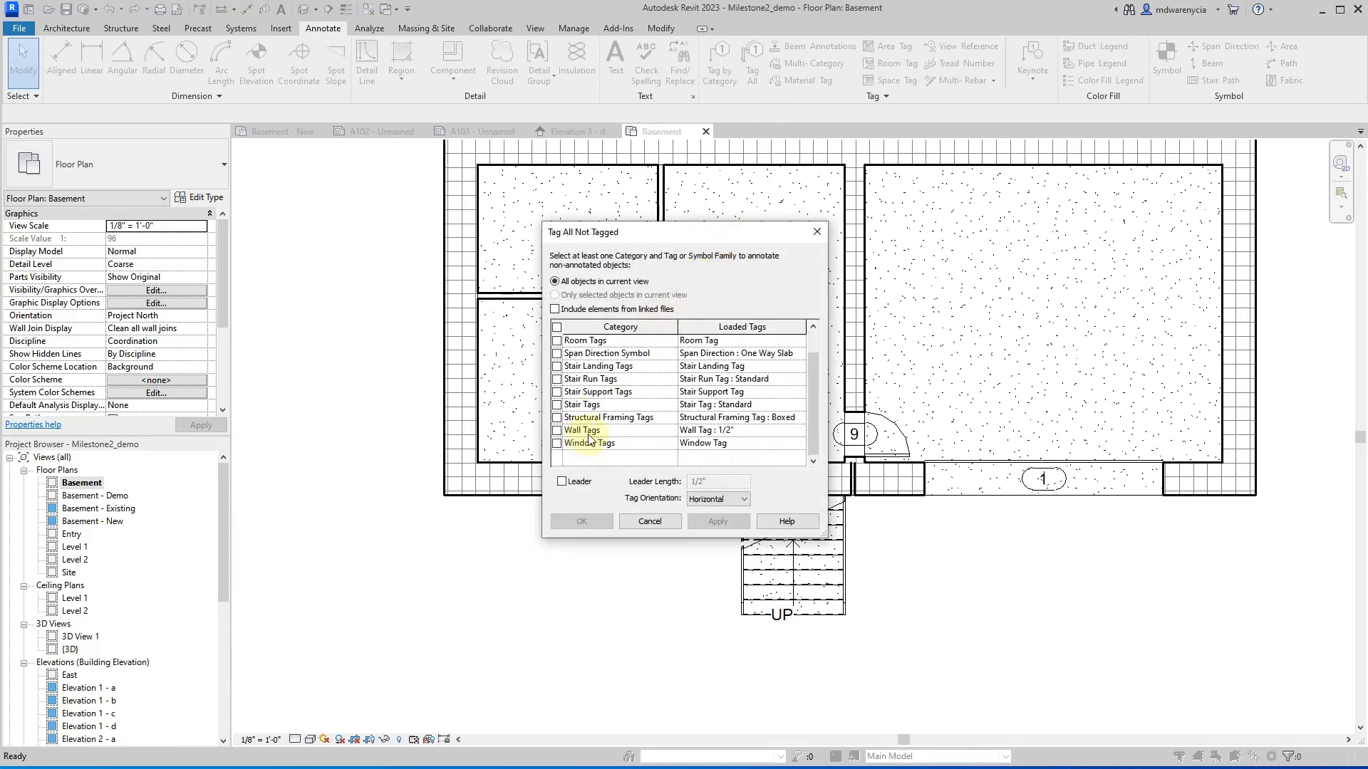
{"action": "left_click", "coordinate": [556, 445]}
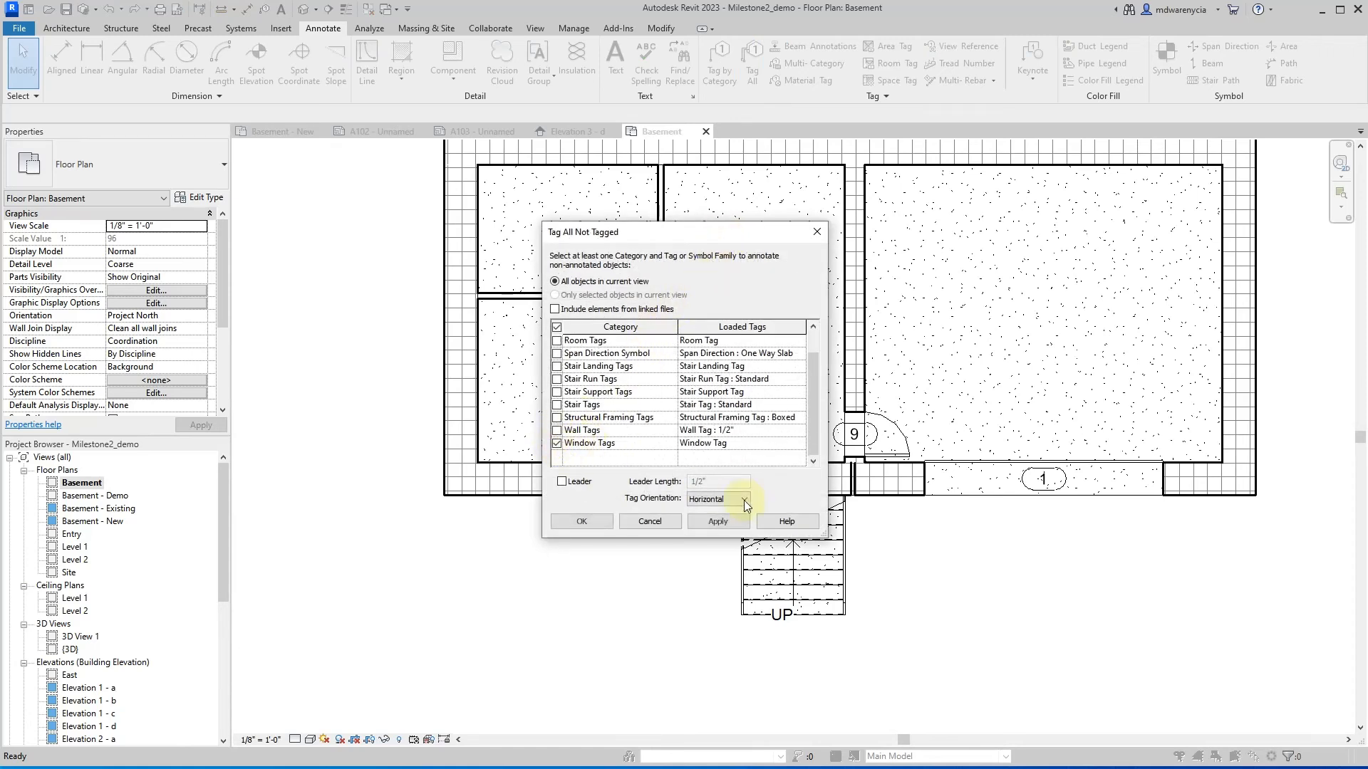
{"action": "left_click", "coordinate": [581, 523]}
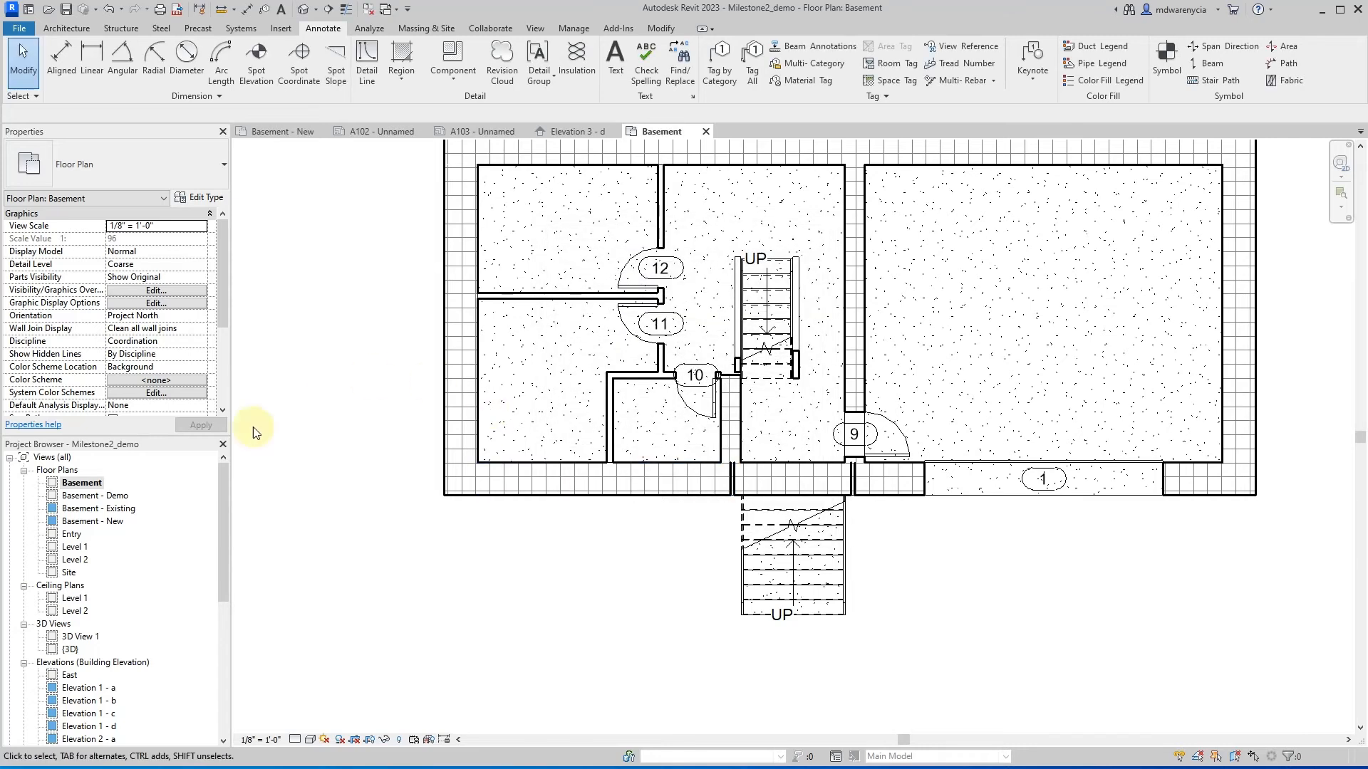
- Open the Level 1 floor plan and tag all its untagged windows with horizontal Window Tags without leaders
{"action": "double_click", "coordinate": [77, 549]}
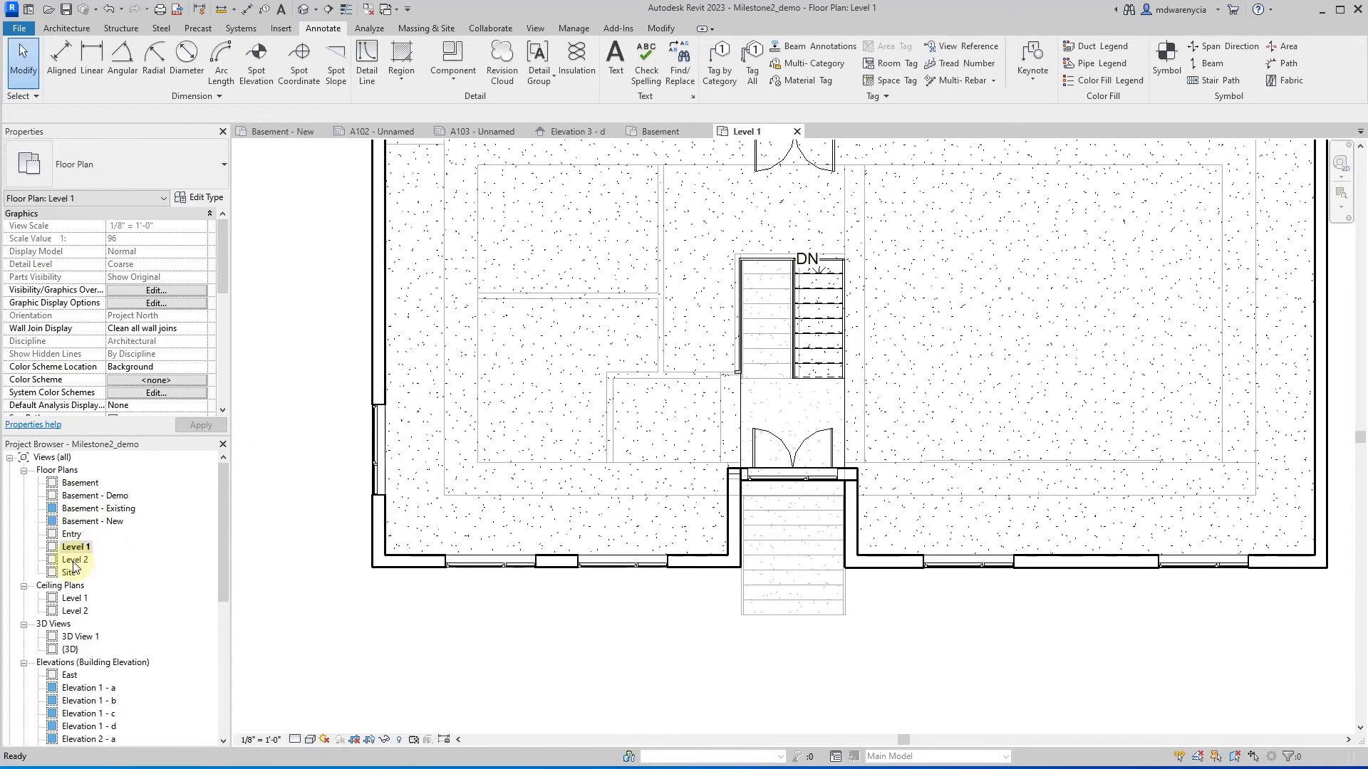
{"action": "scroll", "coordinate": [575, 584], "scroll_direction": "down", "scroll_amount": 2}
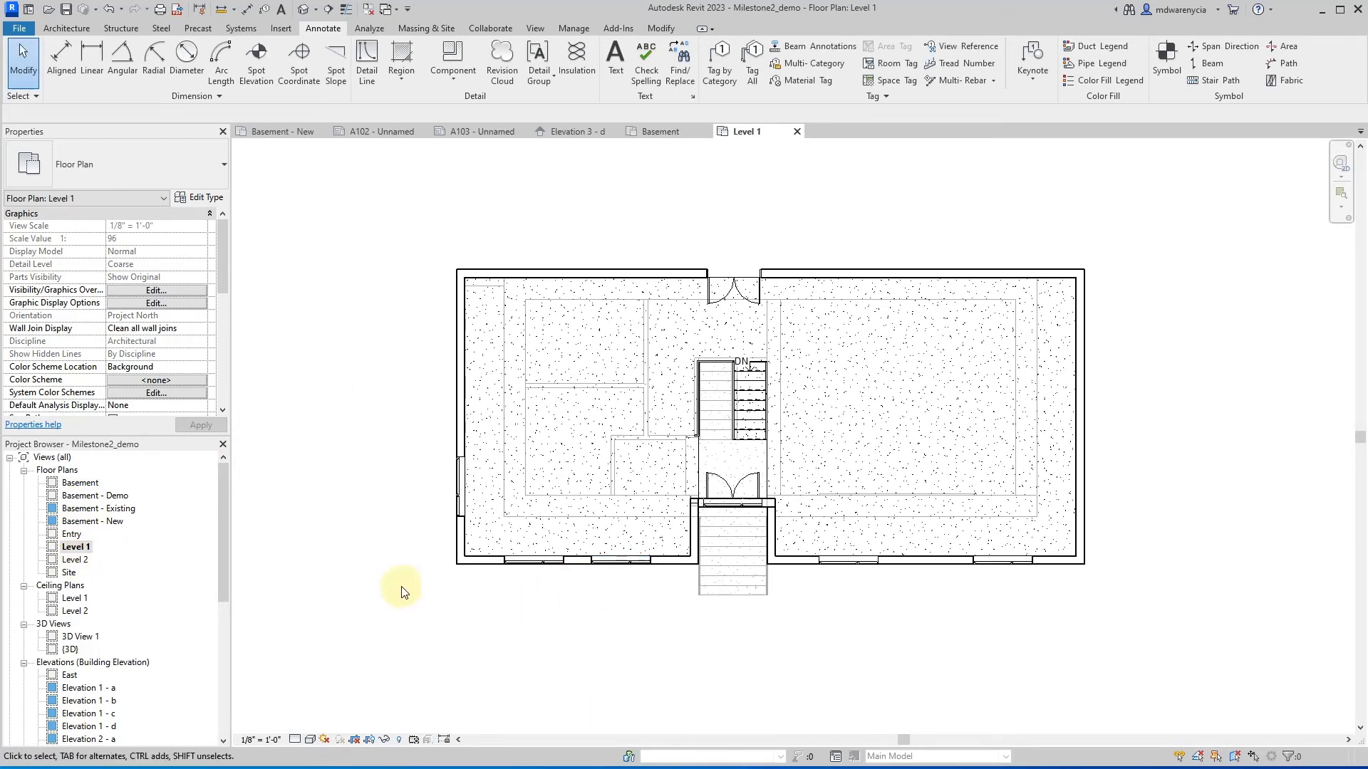
{"action": "left_click", "coordinate": [753, 71]}
{"action": "scroll", "coordinate": [581, 443], "scroll_direction": "down", "scroll_amount": 1}
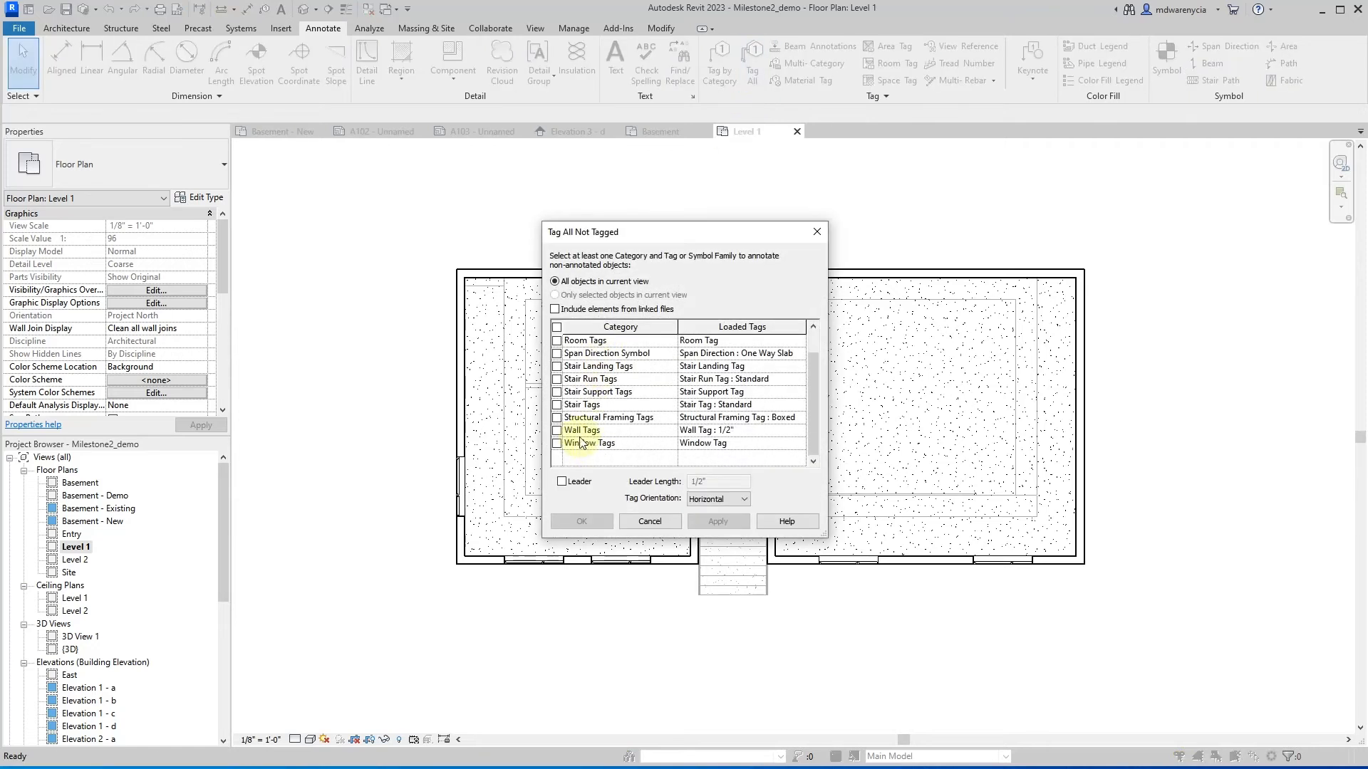
{"action": "left_click", "coordinate": [717, 520]}
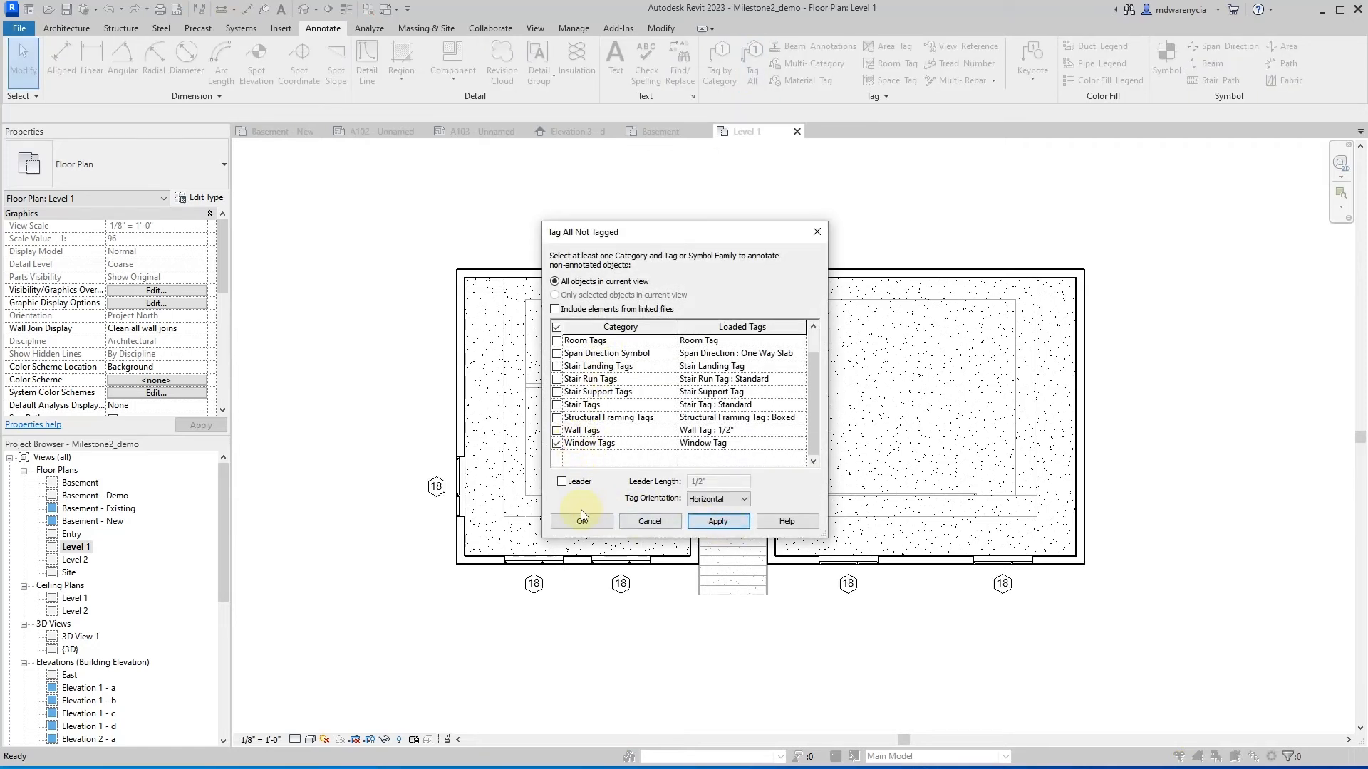
{"action": "left_click", "coordinate": [581, 521]}
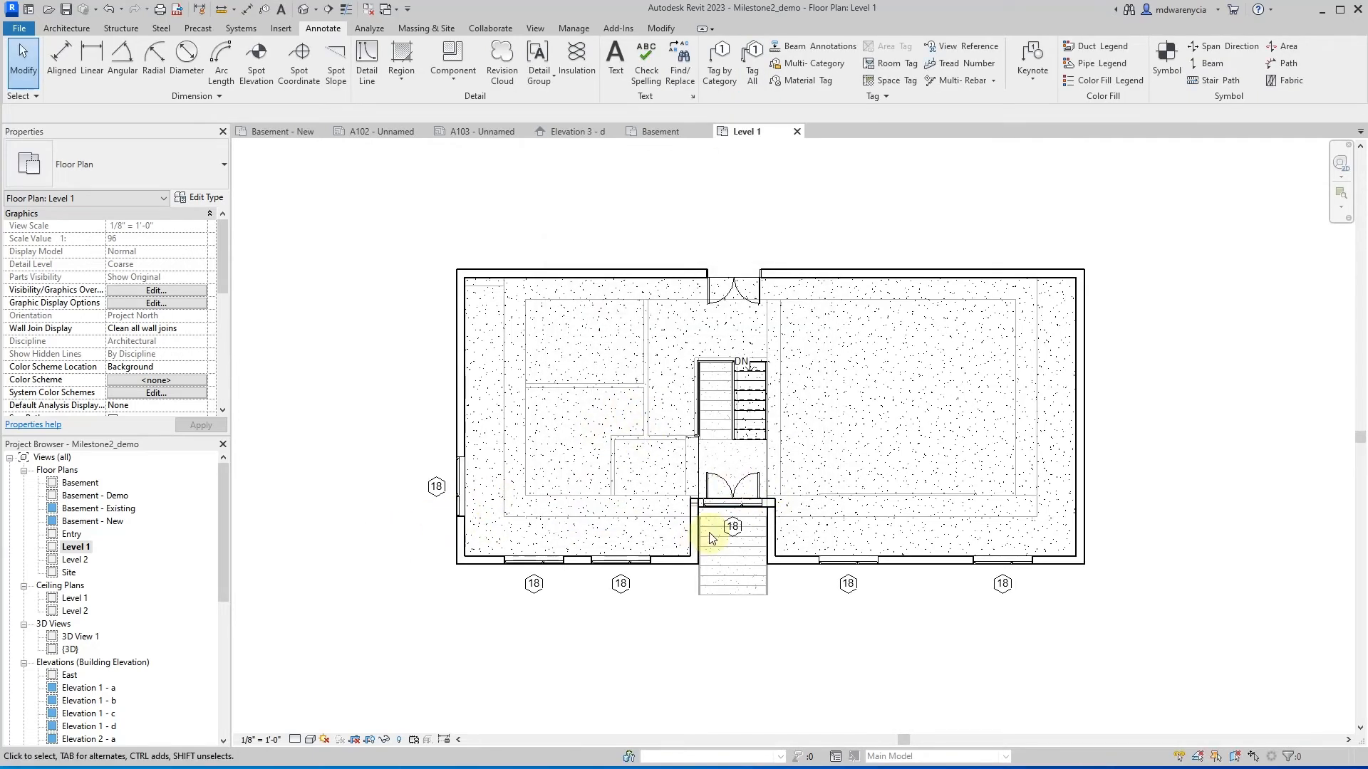
- Tag all untagged doors in the Level 1 plan with horizontal Door Tags without leaders
{"action": "left_click", "coordinate": [751, 73]}
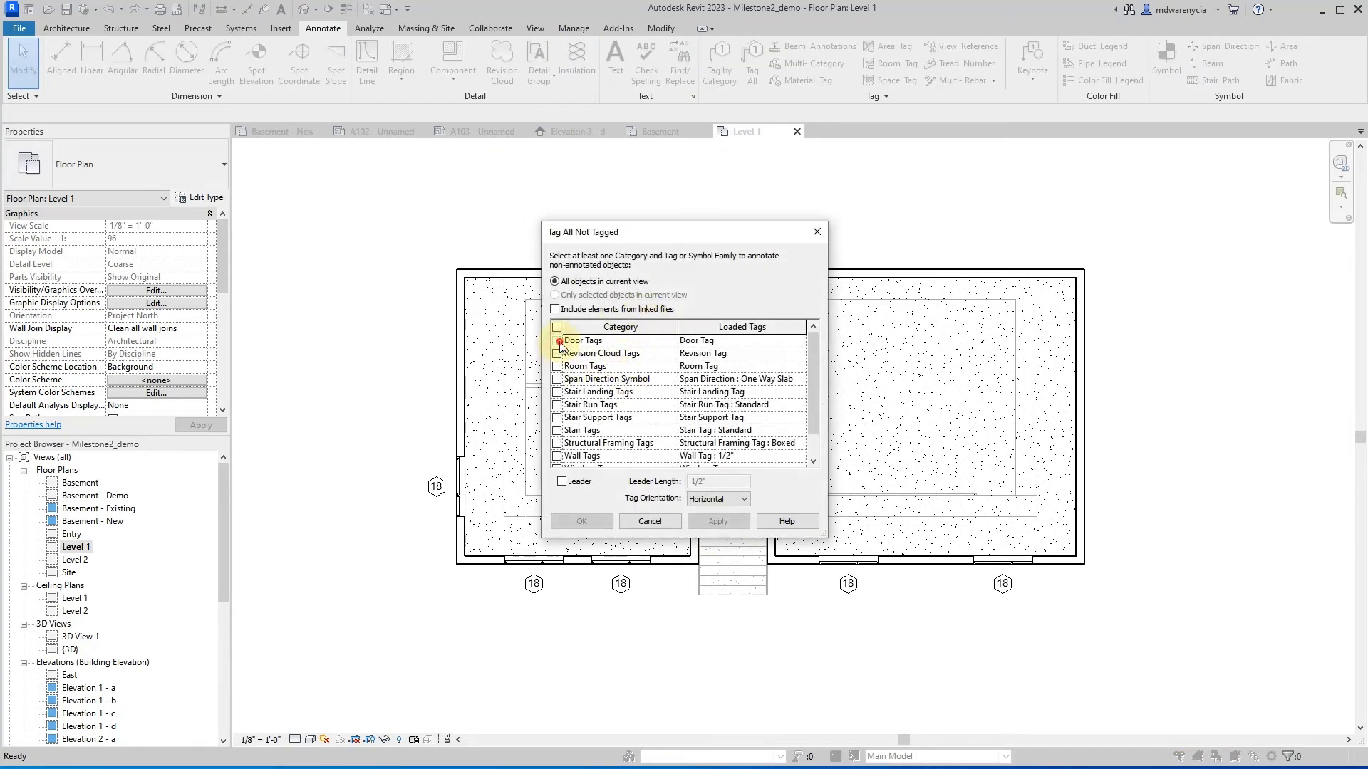
{"action": "left_click", "coordinate": [557, 341]}
{"action": "left_click", "coordinate": [573, 522]}
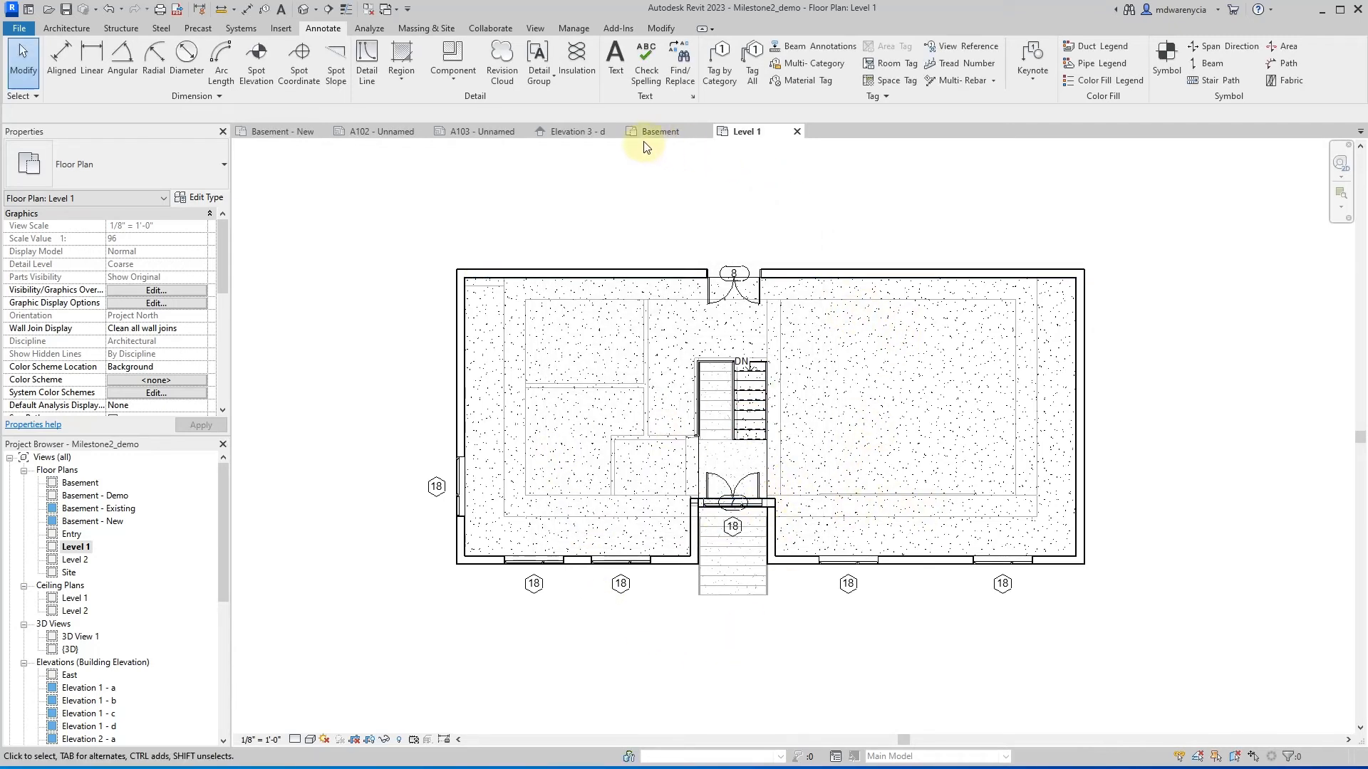
- Go to sheet A103 and create a new sheet with the D 22 x 34 Horizontal title block
{"action": "left_click", "coordinate": [473, 131]}
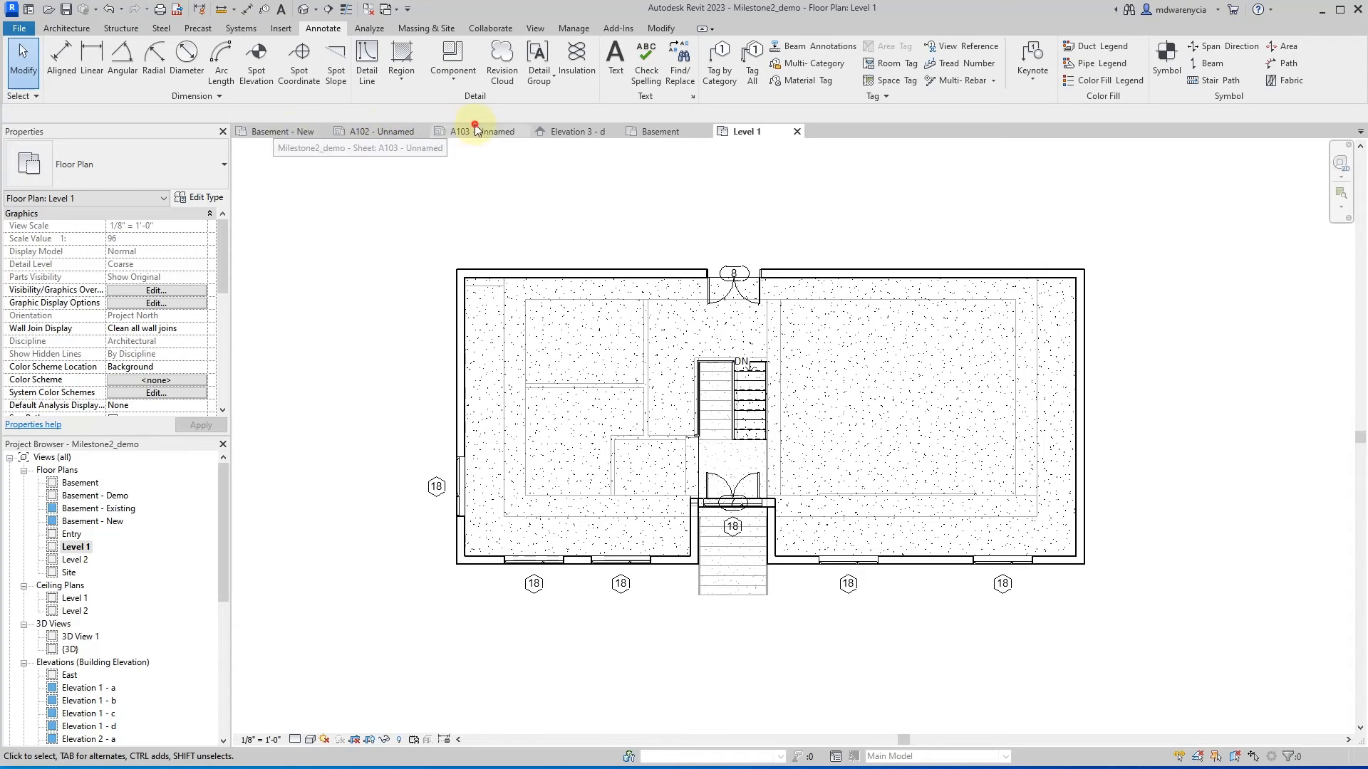
{"action": "left_click", "coordinate": [63, 28]}
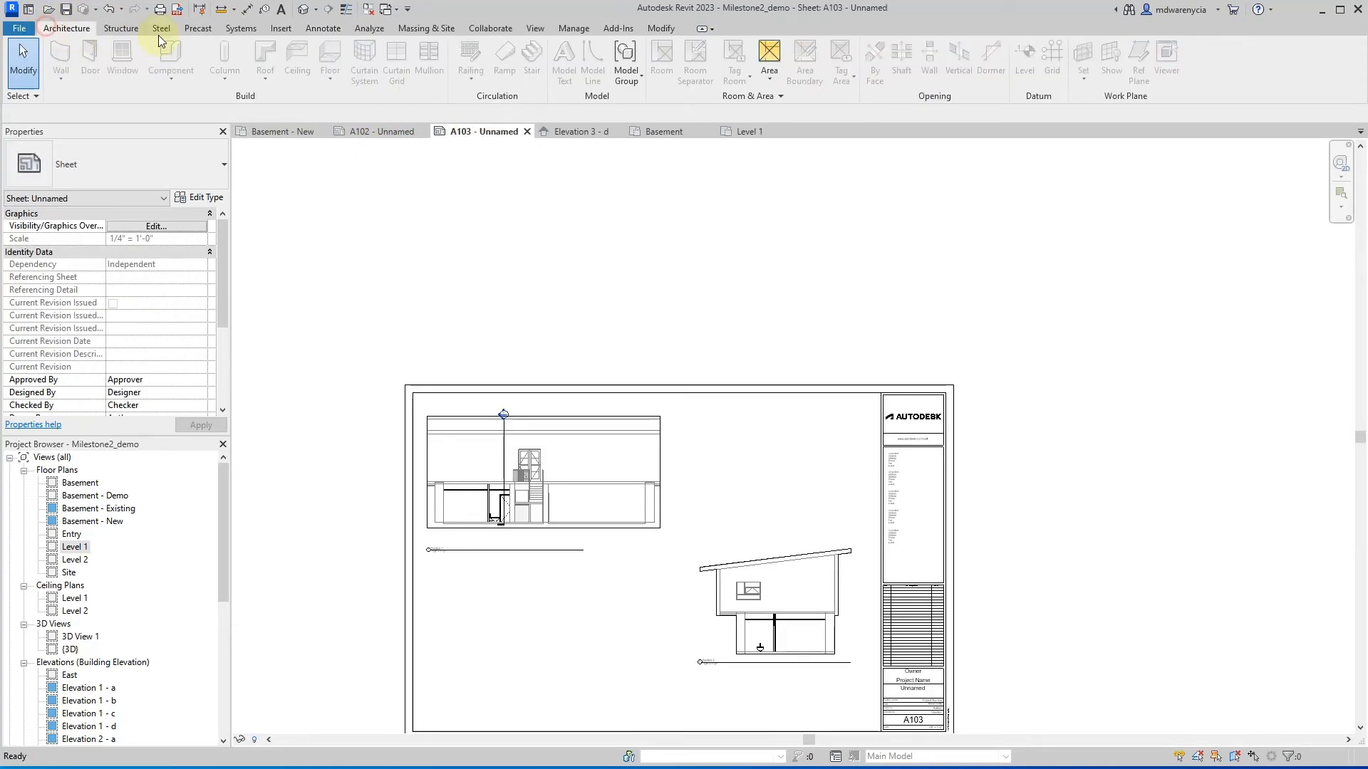
{"action": "left_click", "coordinate": [535, 27]}
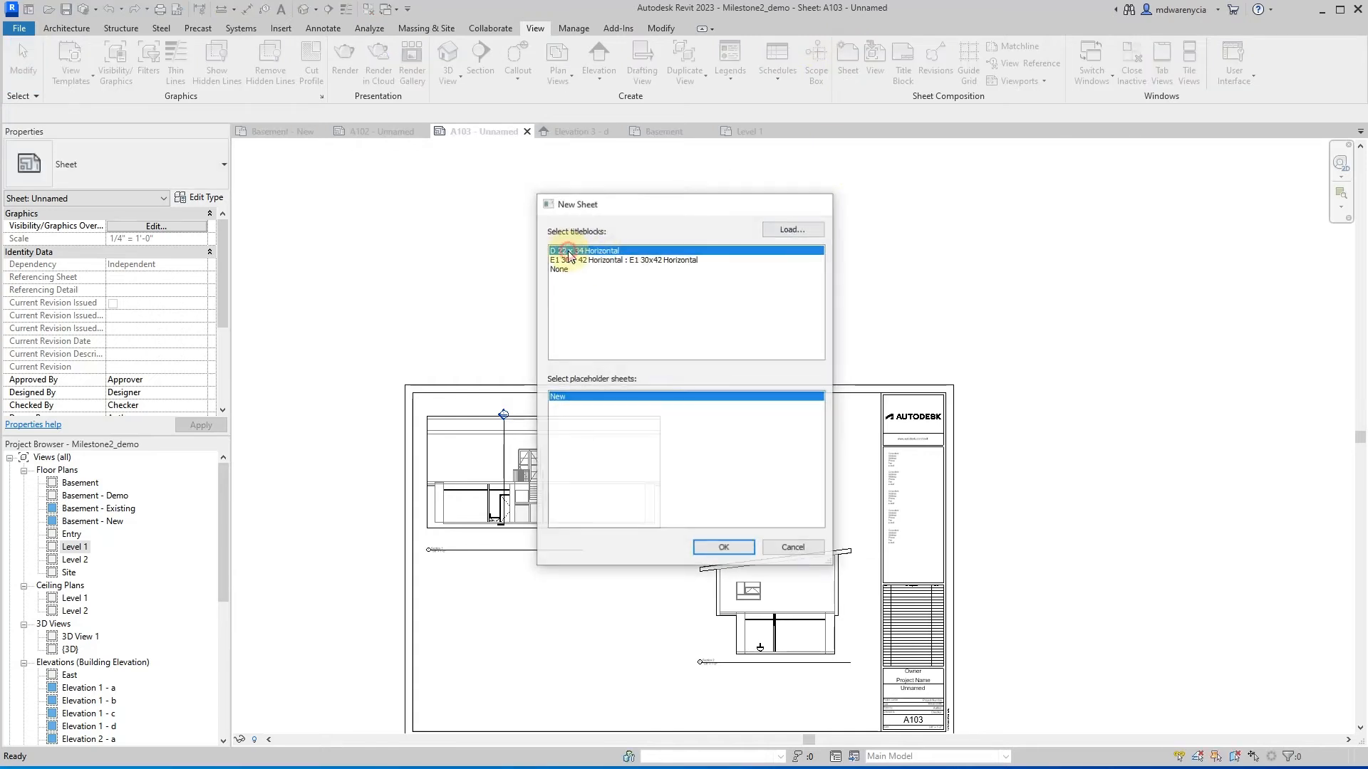
{"action": "double_click", "coordinate": [569, 251]}
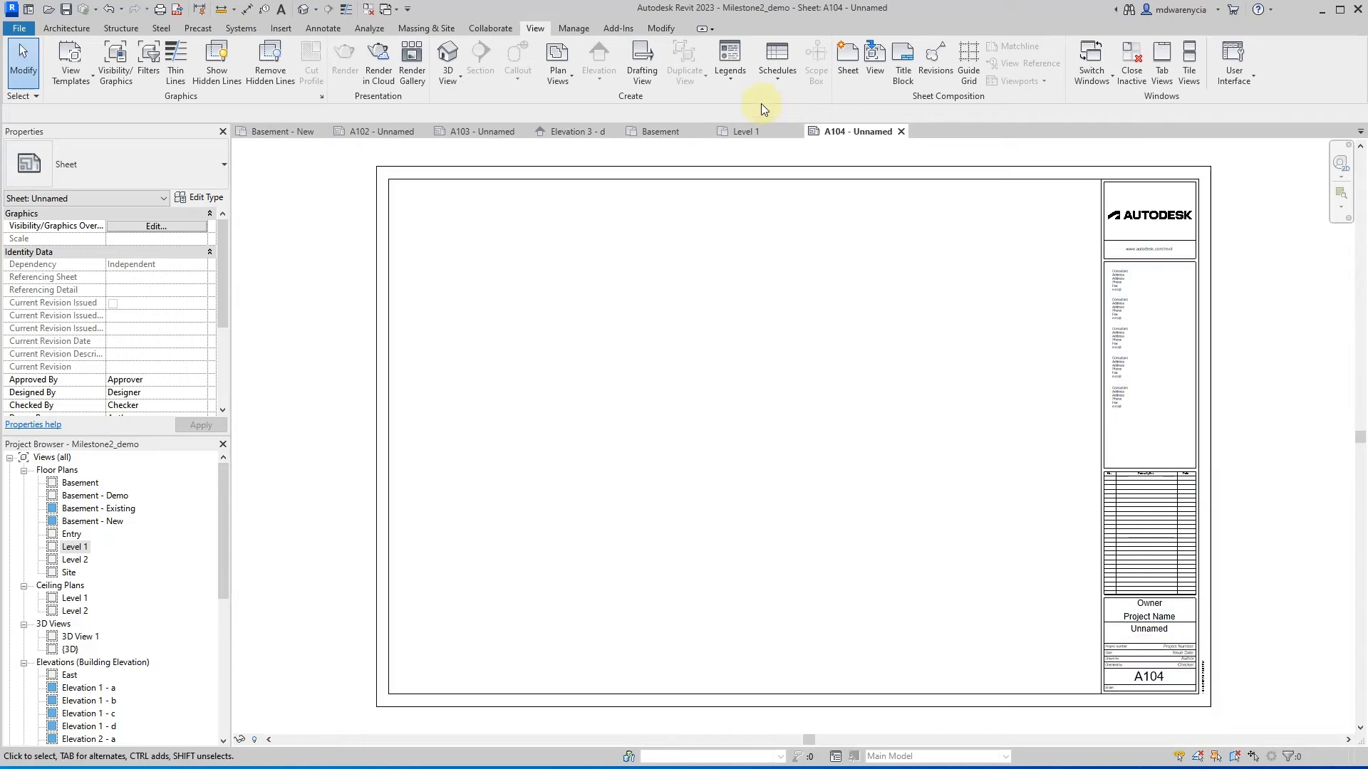
{"action": "left_click", "coordinate": [775, 85]}
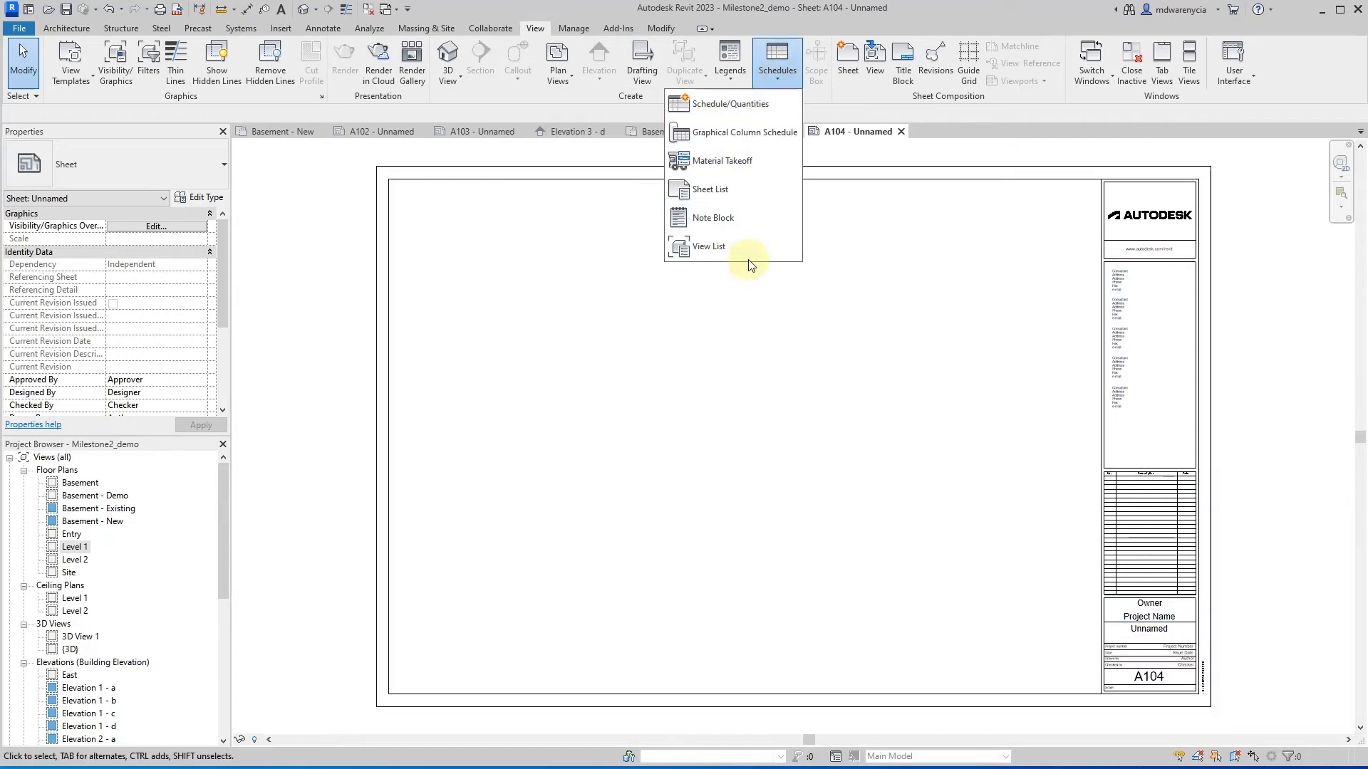
{"action": "left_click", "coordinate": [745, 107]}
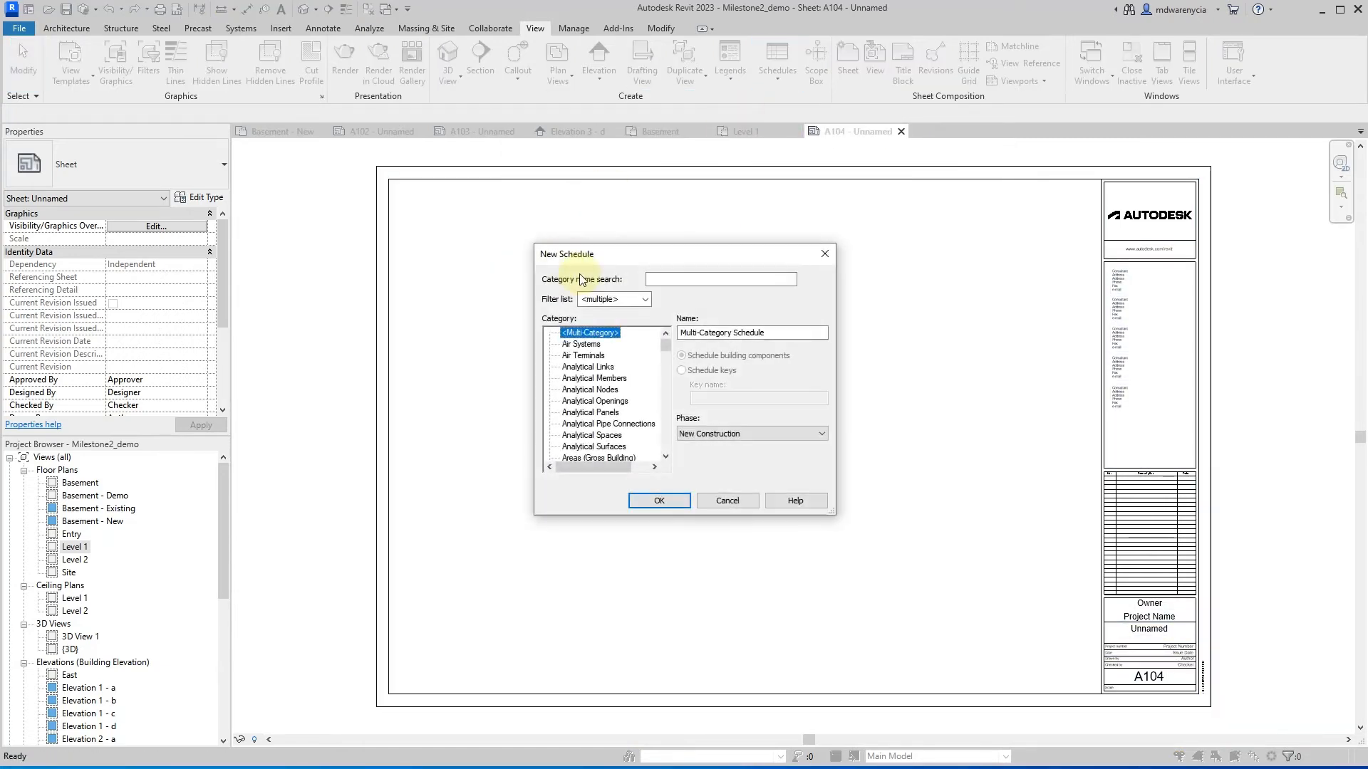
{"action": "scroll", "coordinate": [609, 399], "scroll_direction": "down", "scroll_amount": 3}
{"action": "left_click", "coordinate": [726, 498]}
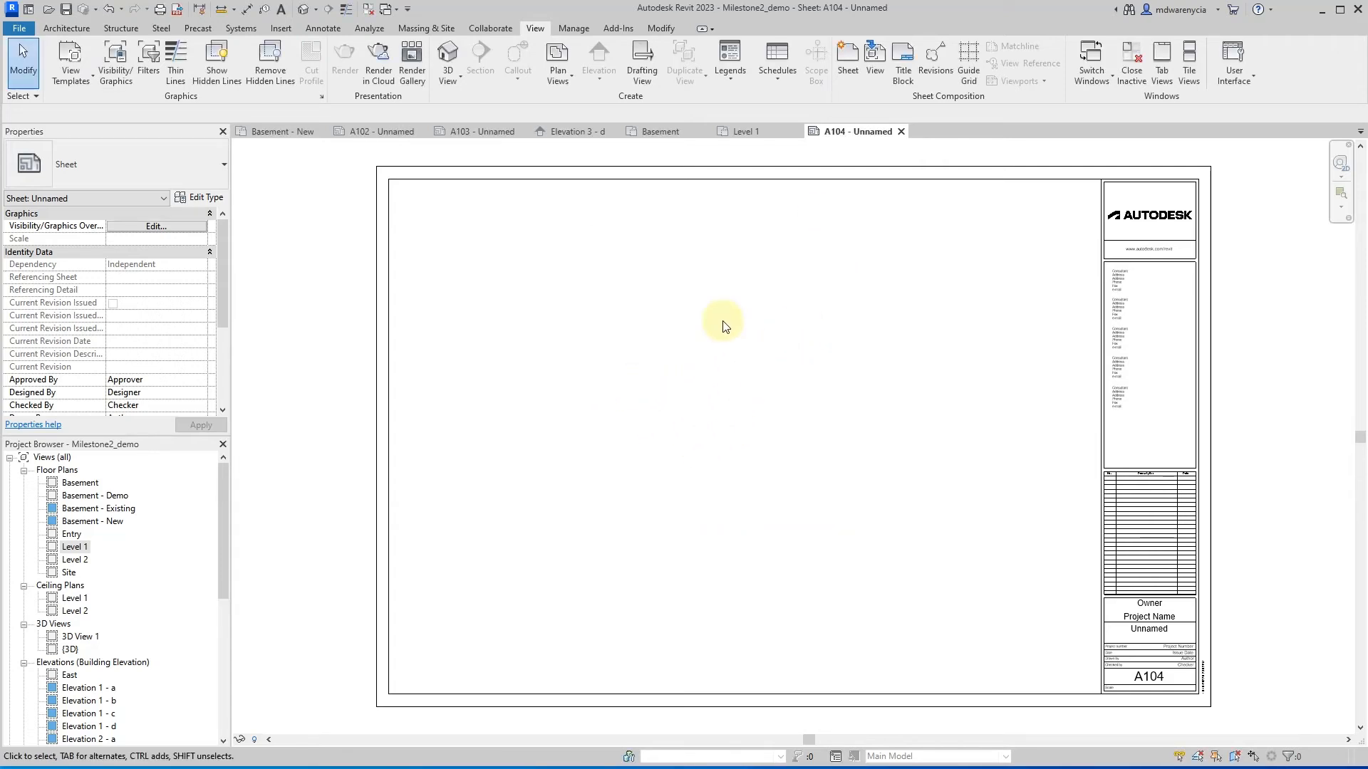
- Create a new Schedule/Quantities view for the Doors category, scheduling building components in the New Construction phase
{"action": "left_click", "coordinate": [777, 71]}
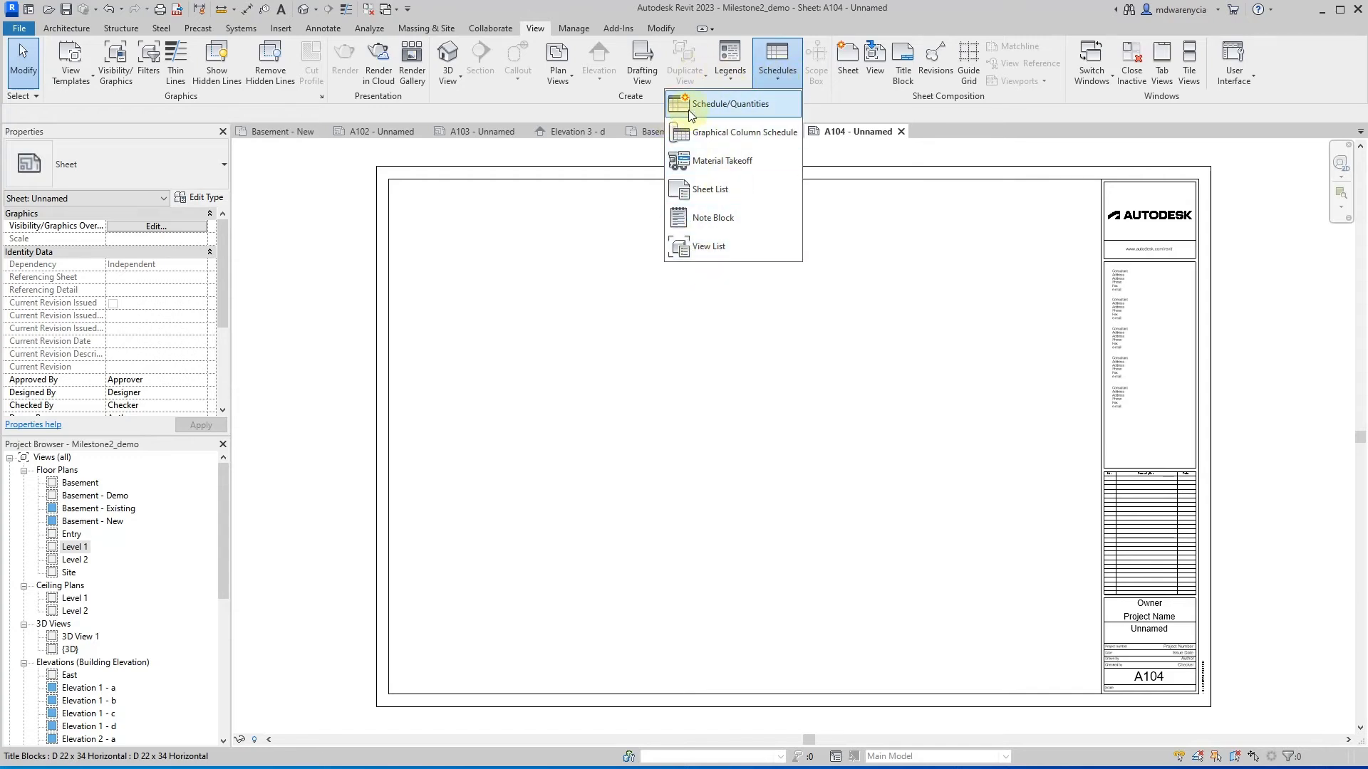
{"action": "left_click", "coordinate": [708, 104]}
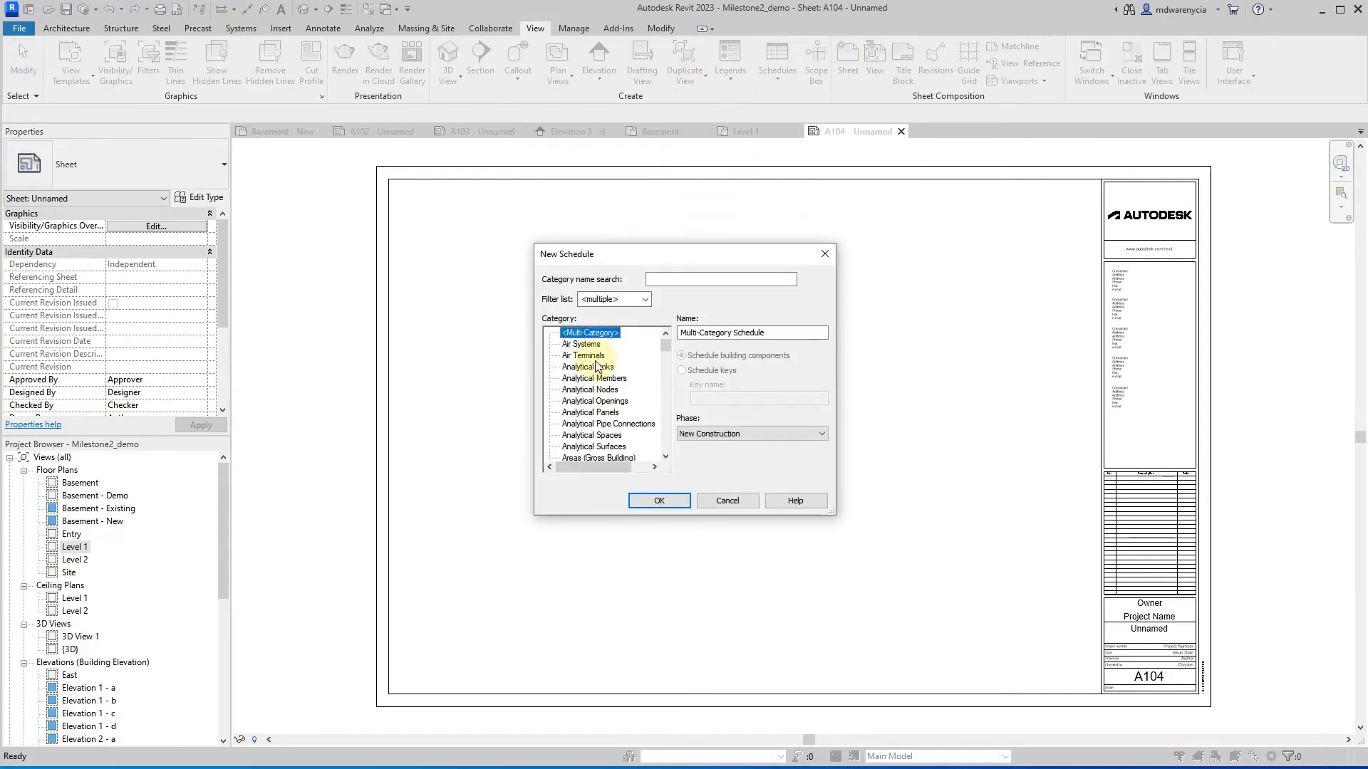
{"action": "scroll", "coordinate": [594, 415], "scroll_direction": "down", "scroll_amount": 4}
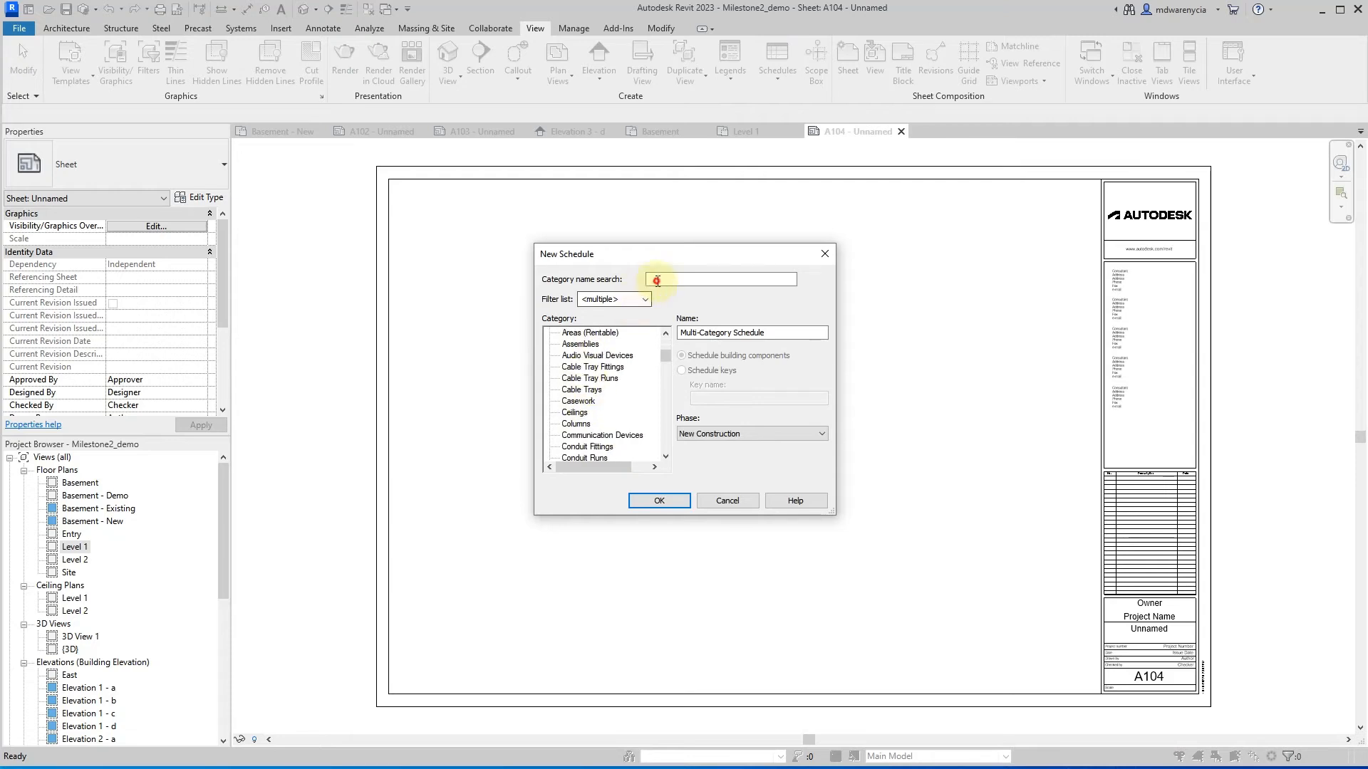
{"action": "type", "text": "Door"}
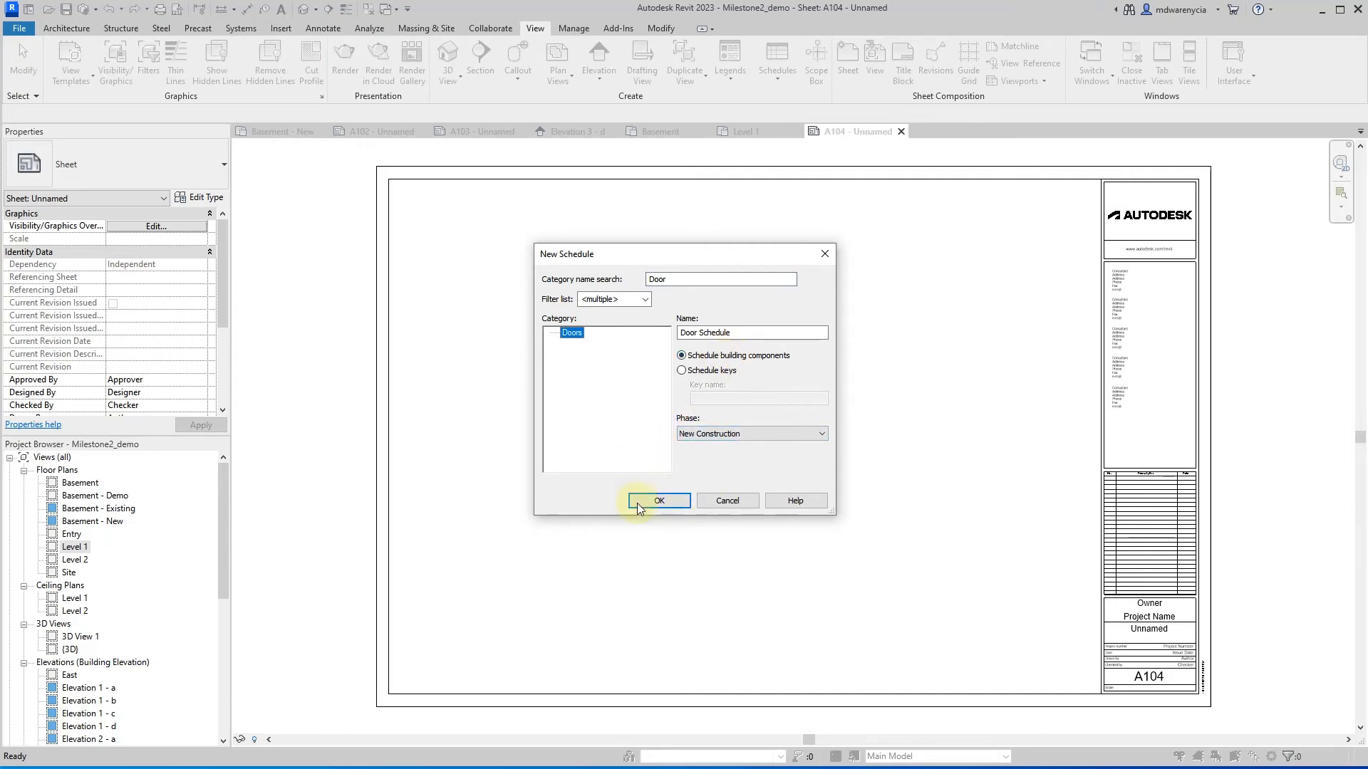
{"action": "left_click", "coordinate": [660, 501]}
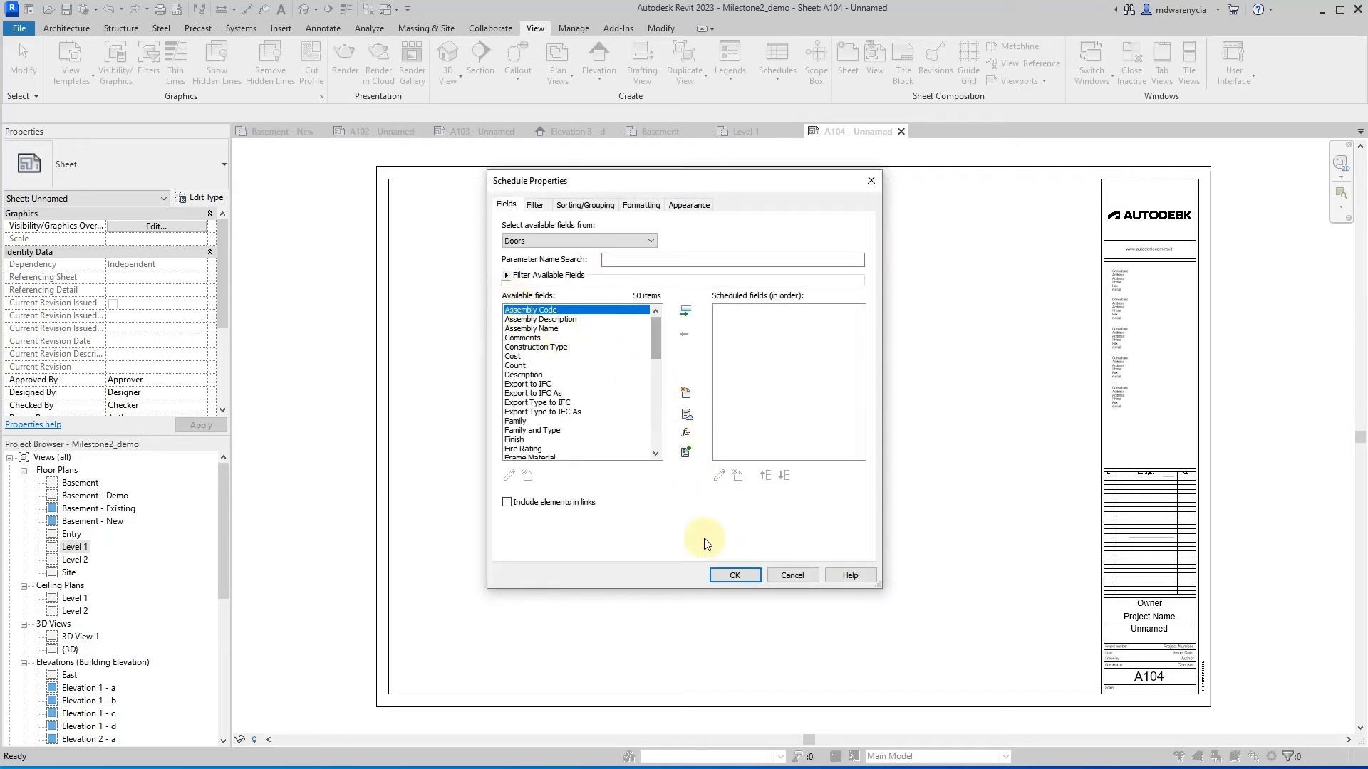
- Add Assembly Name as the first scheduled field of the door schedule
{"action": "scroll", "coordinate": [589, 436], "scroll_direction": "down", "scroll_amount": 6}
{"action": "scroll", "coordinate": [570, 409], "scroll_direction": "up", "scroll_amount": 2}
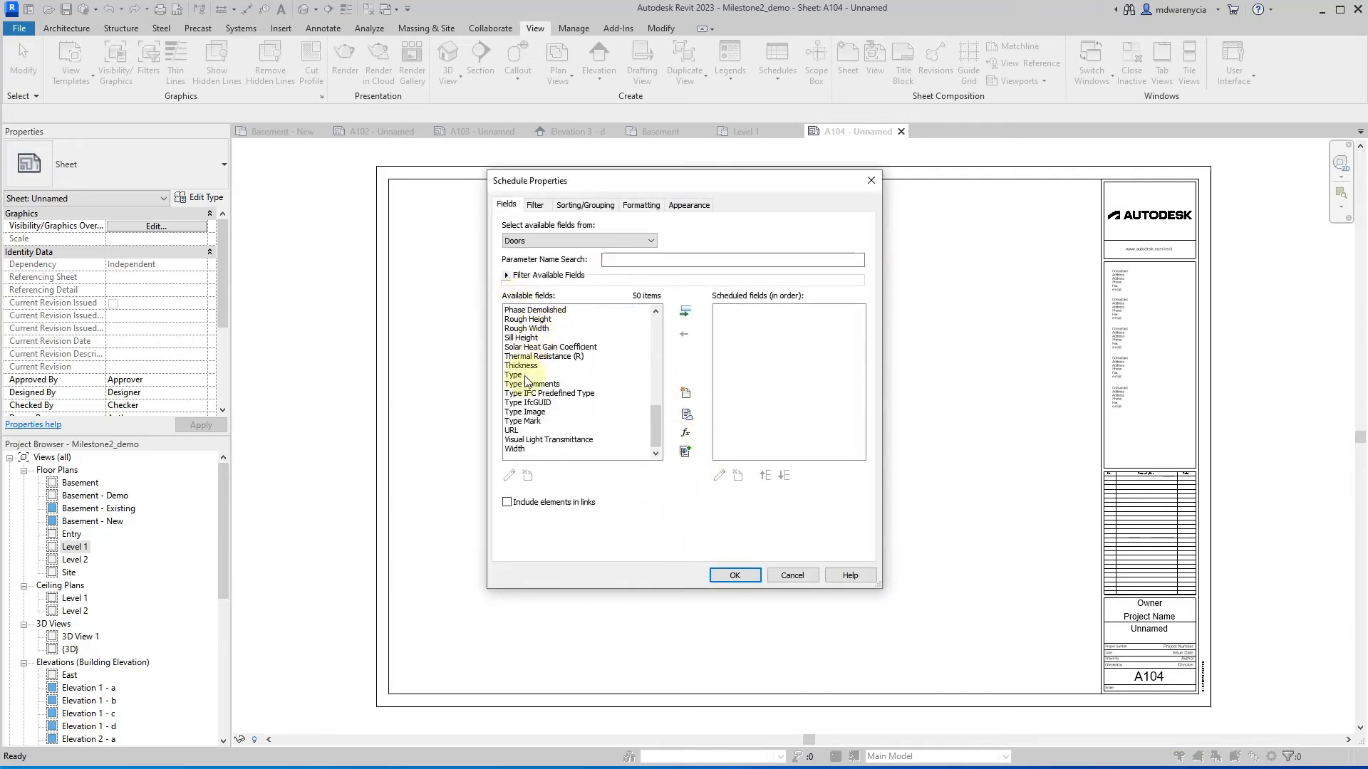
{"action": "scroll", "coordinate": [554, 378], "scroll_direction": "down", "scroll_amount": 6}
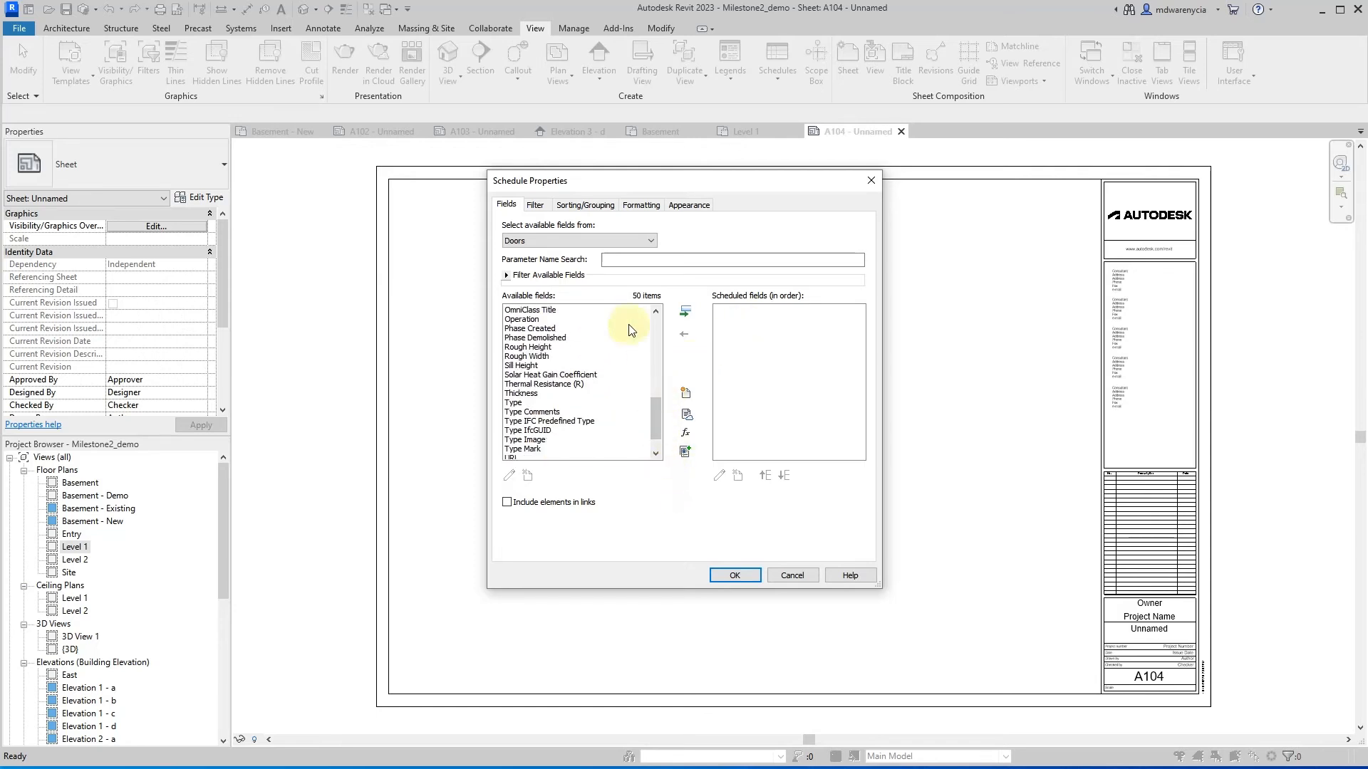
{"action": "scroll", "coordinate": [553, 331], "scroll_direction": "up", "scroll_amount": 11}
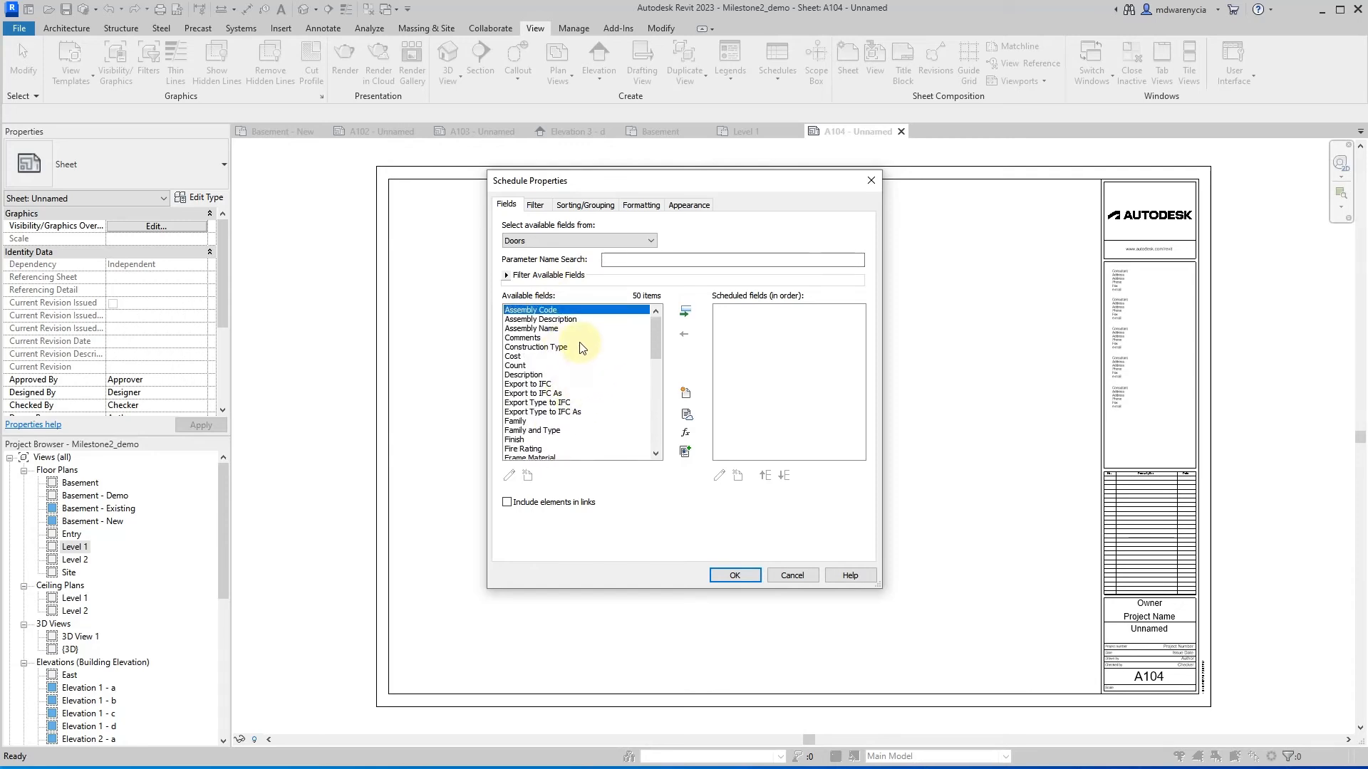
{"action": "left_click", "coordinate": [549, 329]}
{"action": "left_click", "coordinate": [684, 313]}
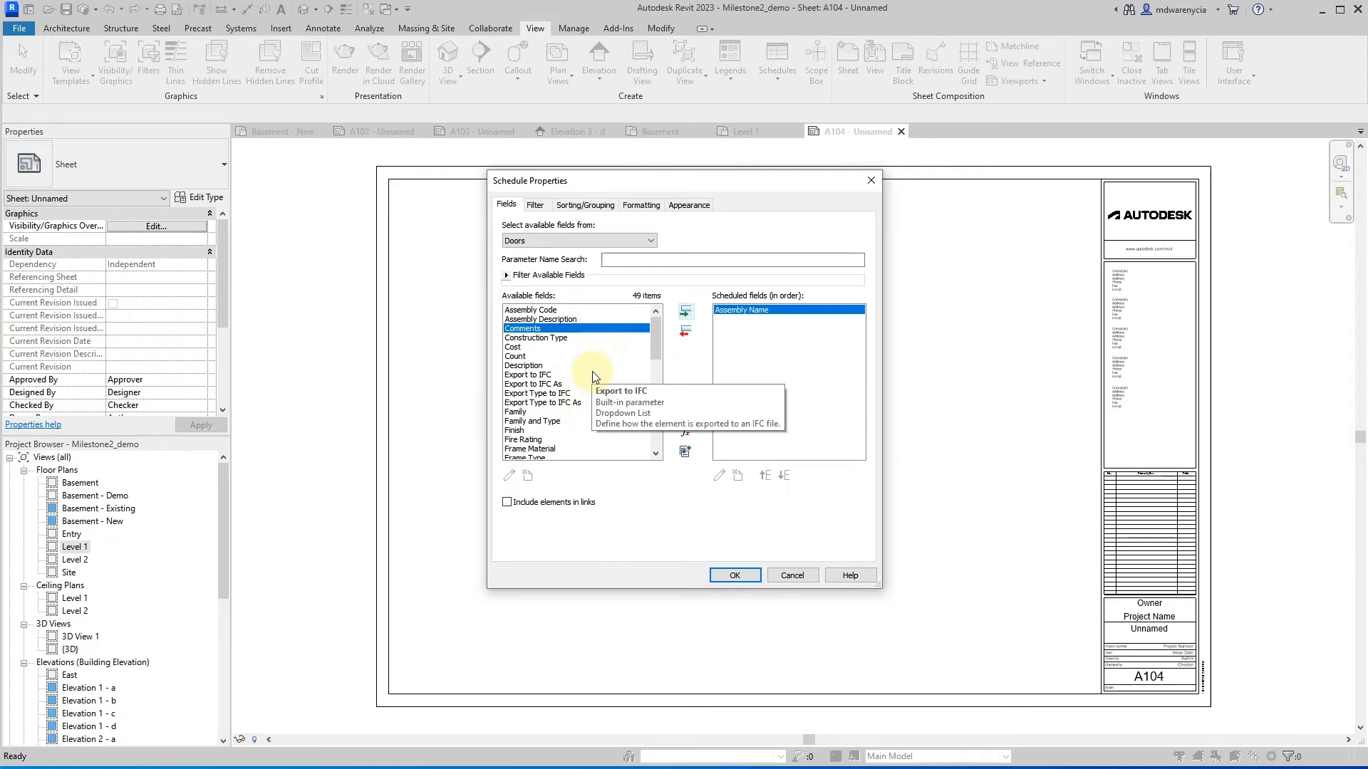
- Add the Rough Width and Rough Height fields to the door schedule, in that order
{"action": "scroll", "coordinate": [568, 420], "scroll_direction": "down", "scroll_amount": 4}
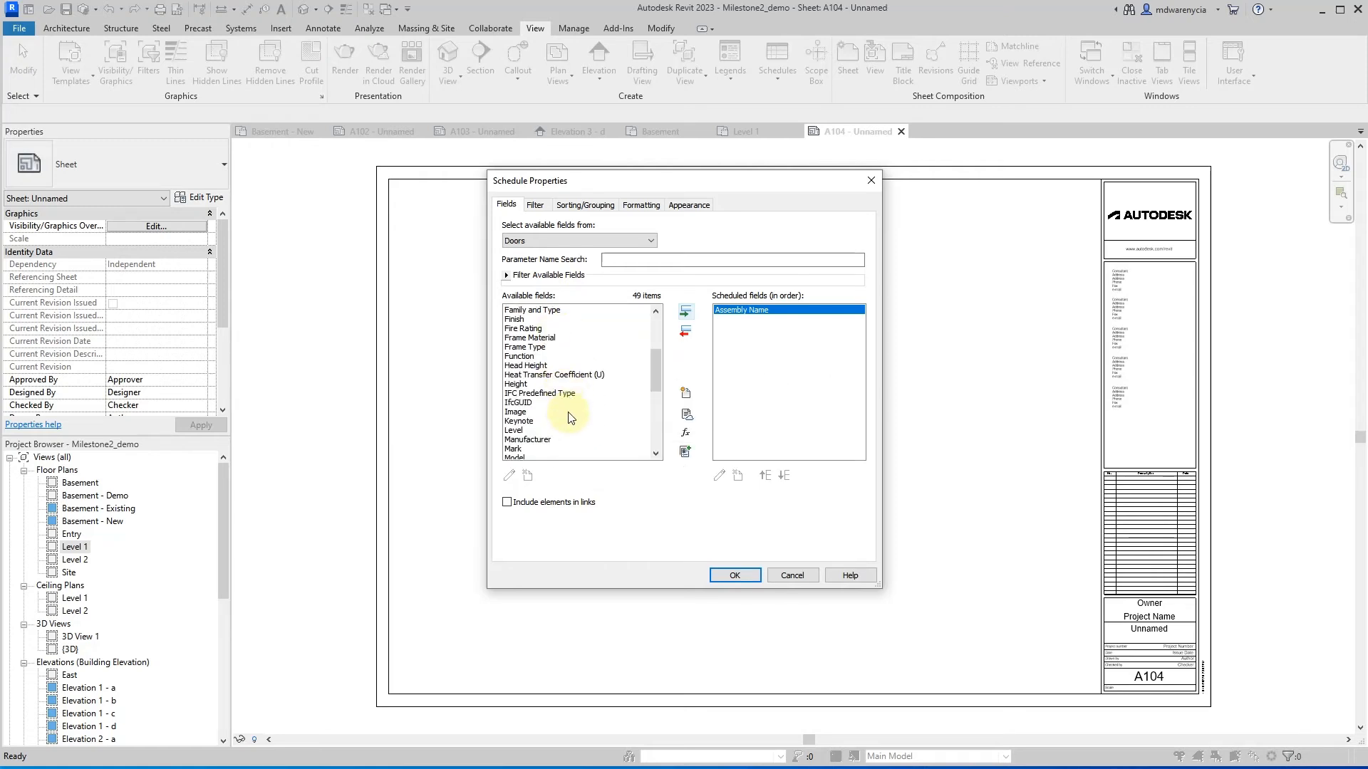
{"action": "scroll", "coordinate": [570, 418], "scroll_direction": "down", "scroll_amount": 2}
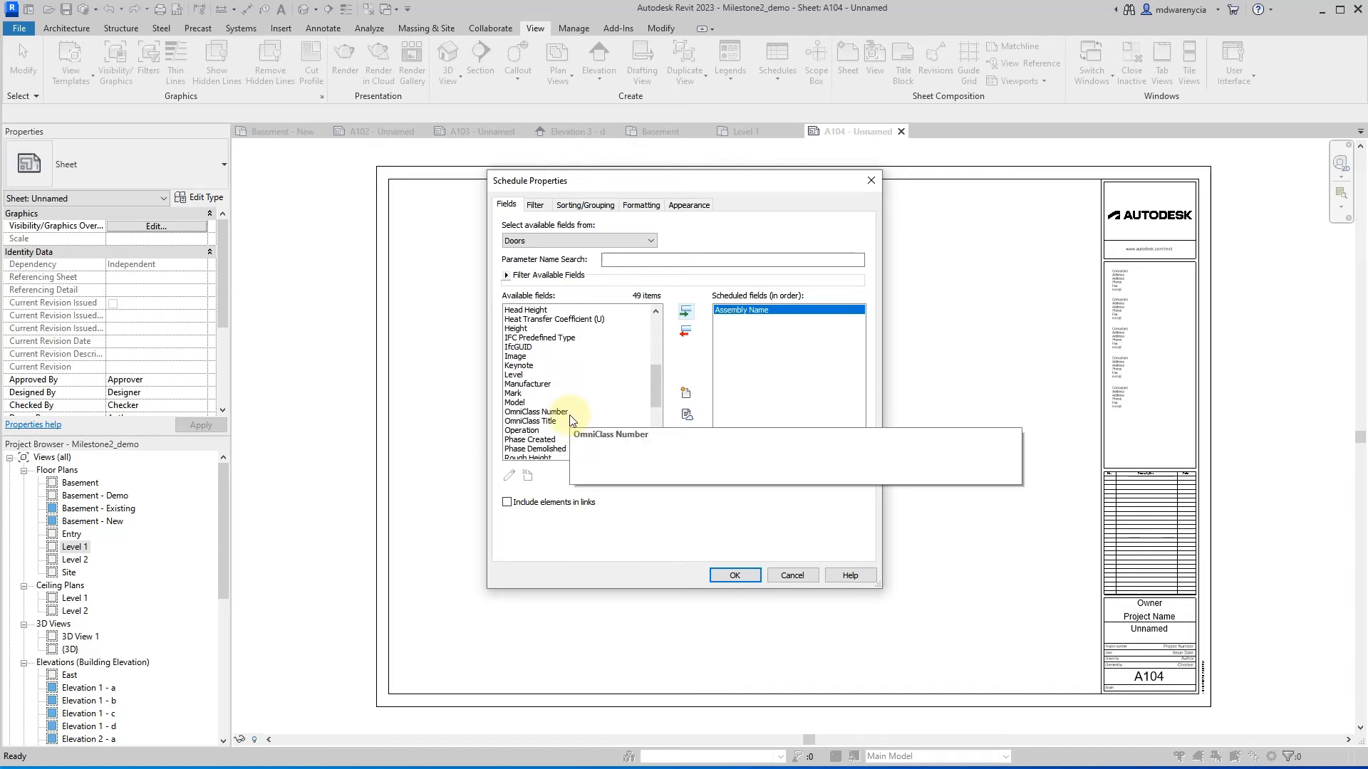
{"action": "scroll", "coordinate": [570, 419], "scroll_direction": "down", "scroll_amount": 5}
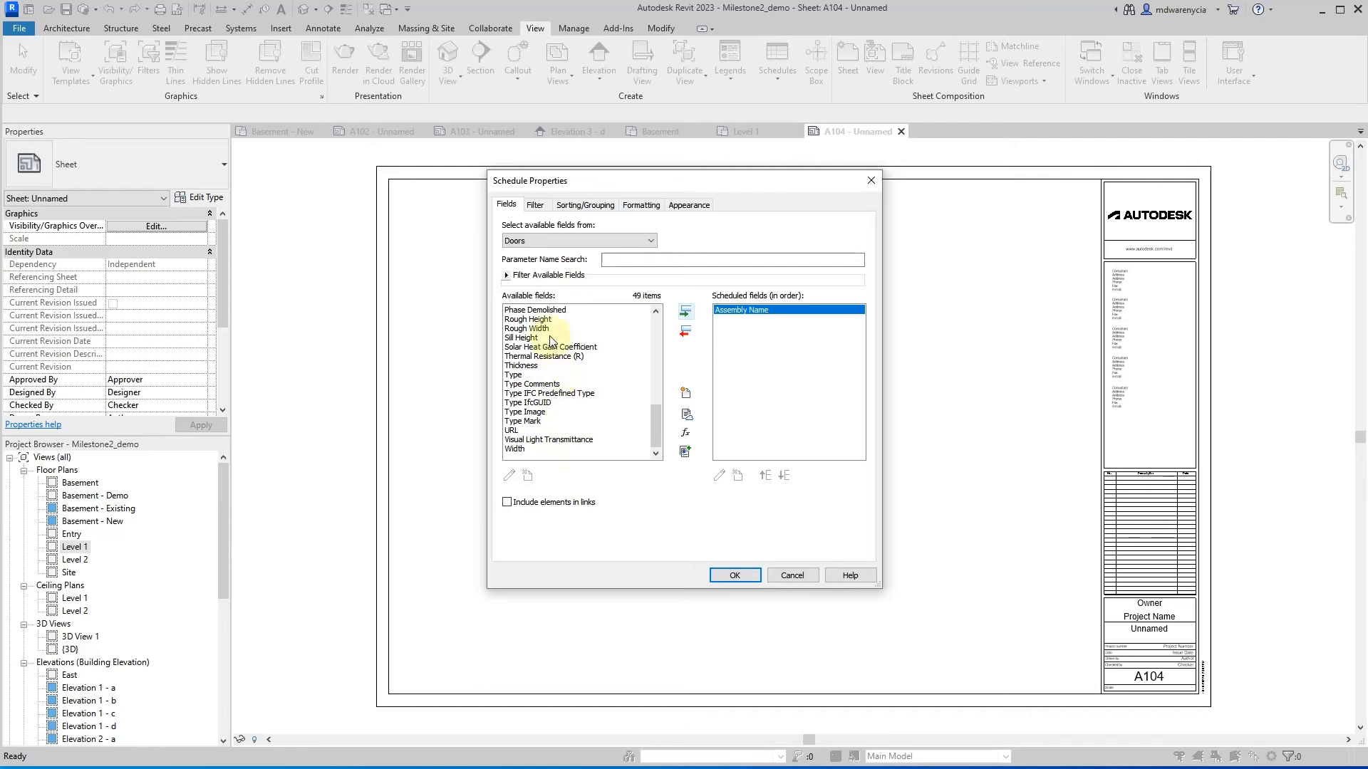
{"action": "scroll", "coordinate": [562, 328], "scroll_direction": "up", "scroll_amount": 3}
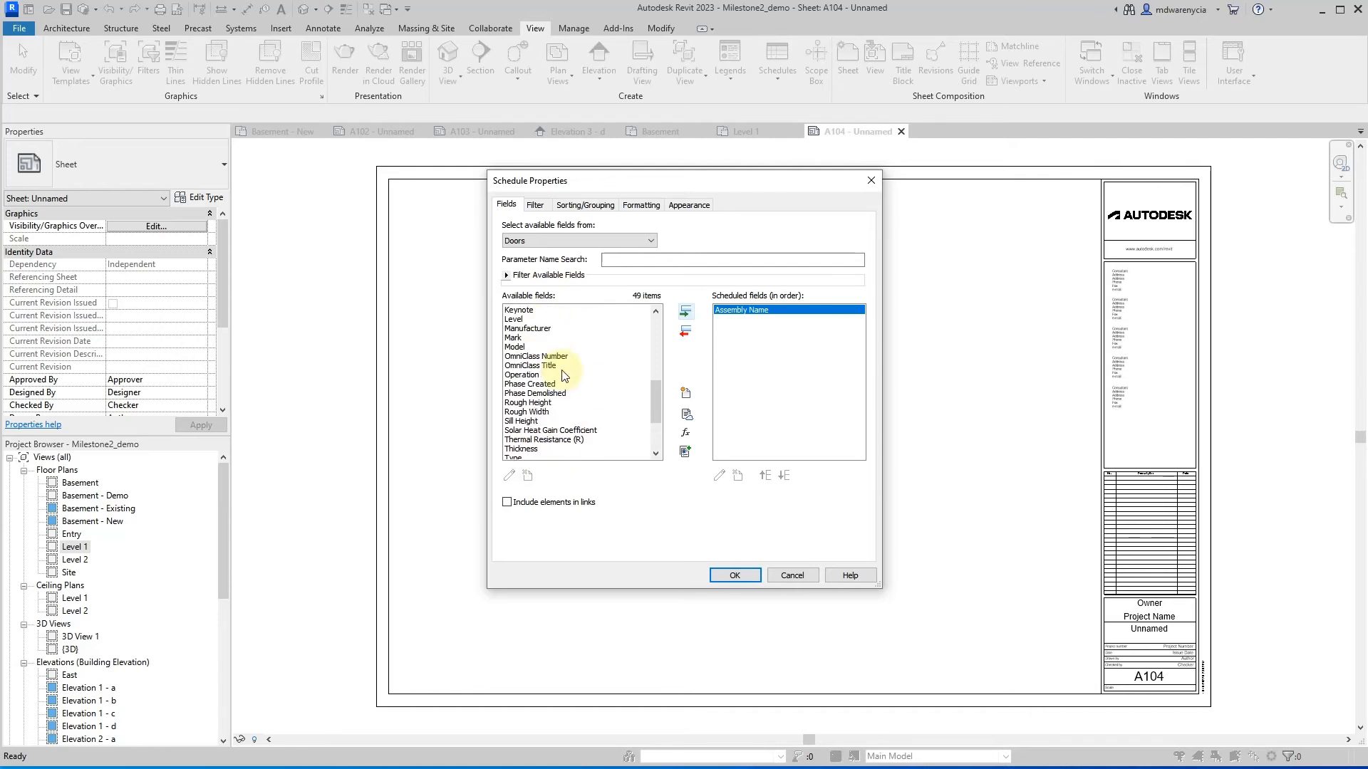
{"action": "left_click", "coordinate": [552, 412]}
{"action": "left_click", "coordinate": [684, 311]}
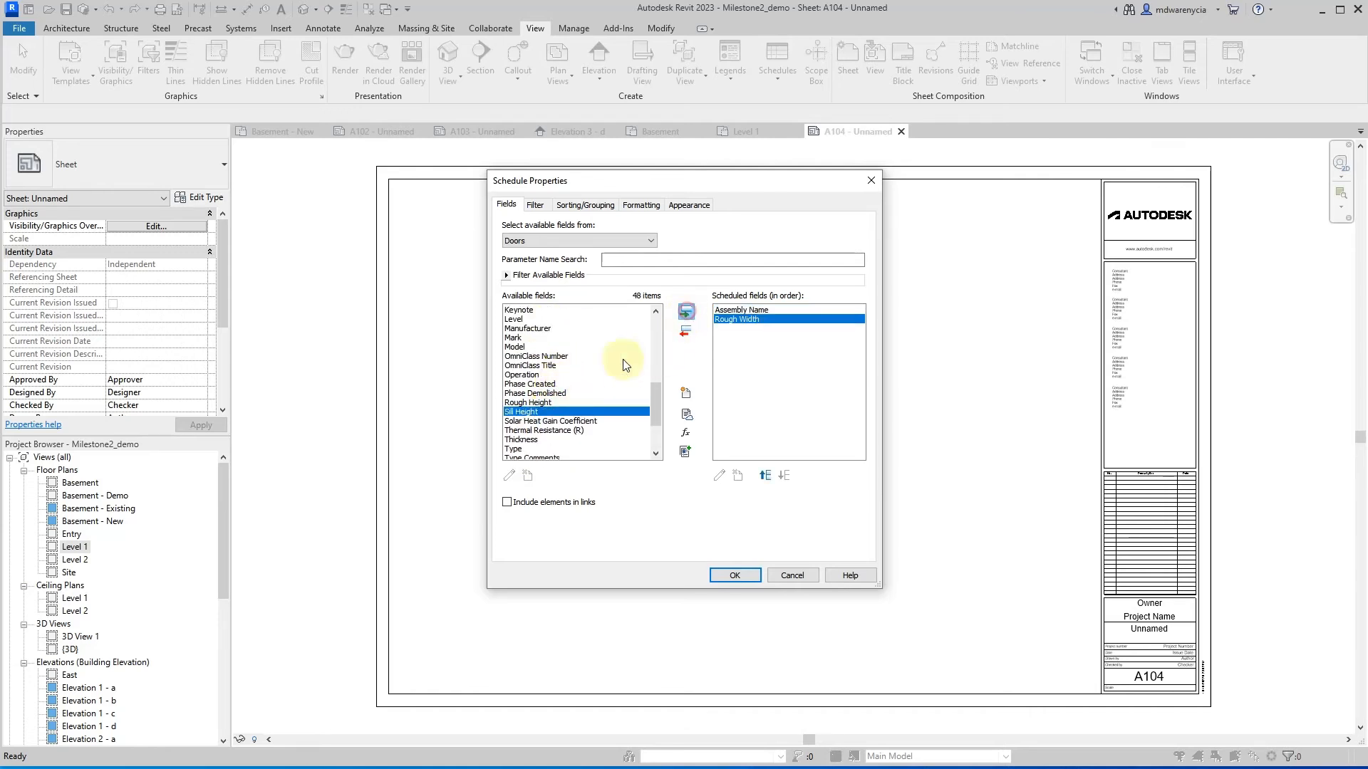
{"action": "left_click", "coordinate": [549, 403]}
{"action": "left_click", "coordinate": [685, 312]}
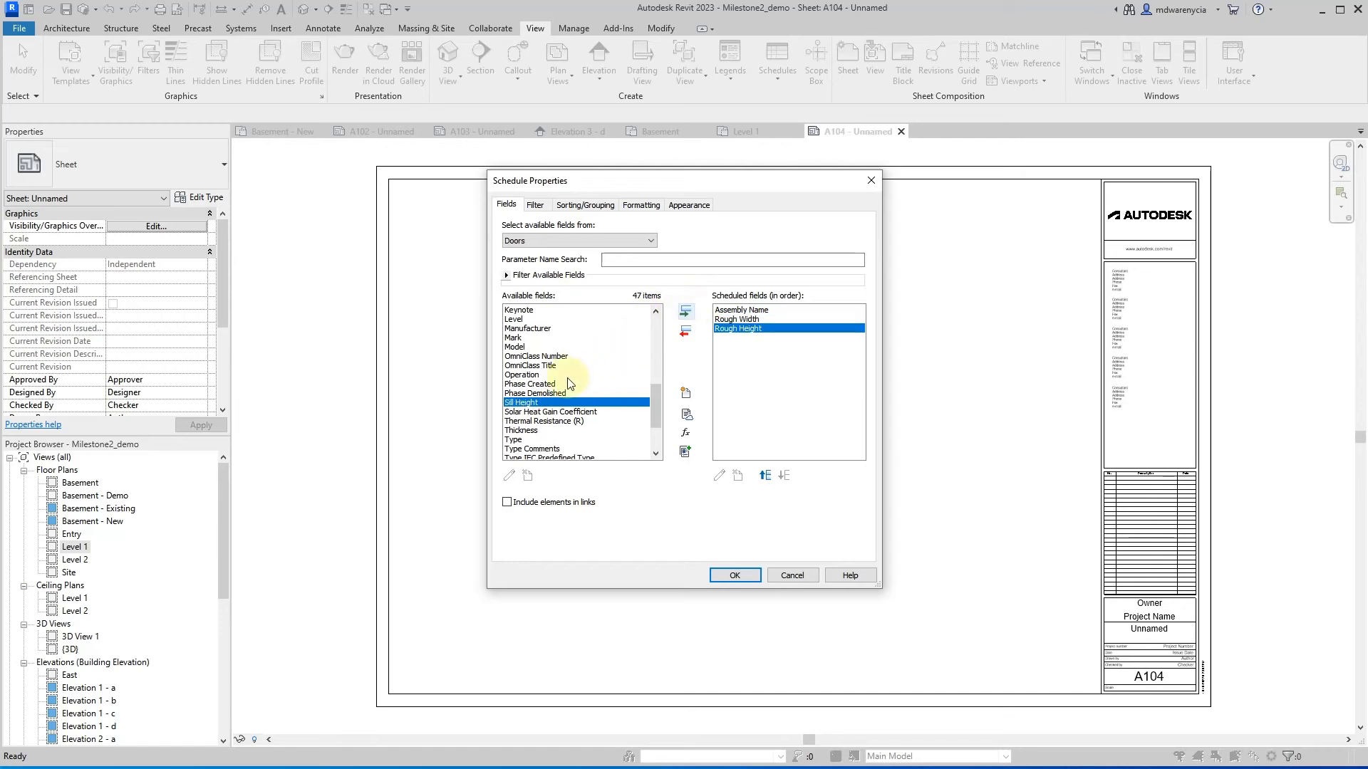
- Add the Manufacturer field to the door schedule after Rough Height
{"action": "scroll", "coordinate": [569, 413], "scroll_direction": "down", "scroll_amount": 3}
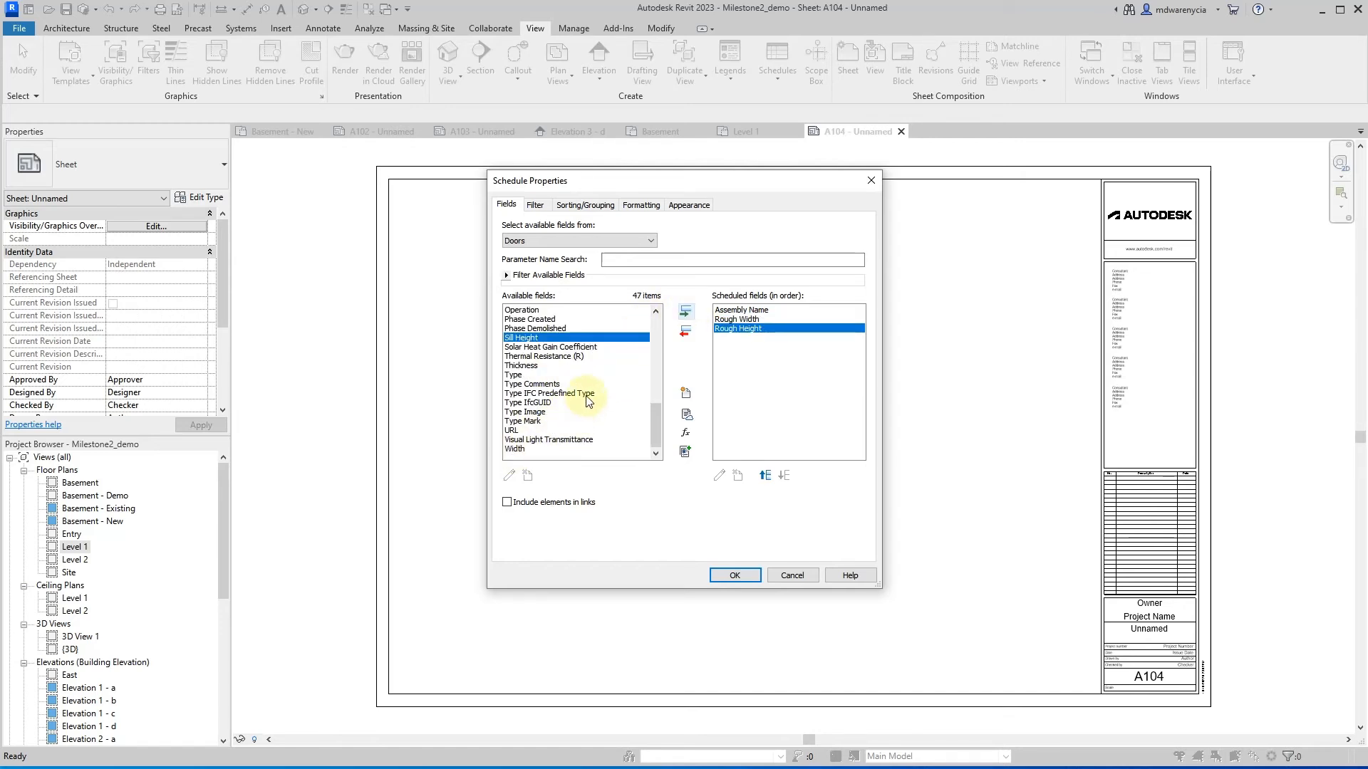
{"action": "scroll", "coordinate": [584, 406], "scroll_direction": "up", "scroll_amount": 4}
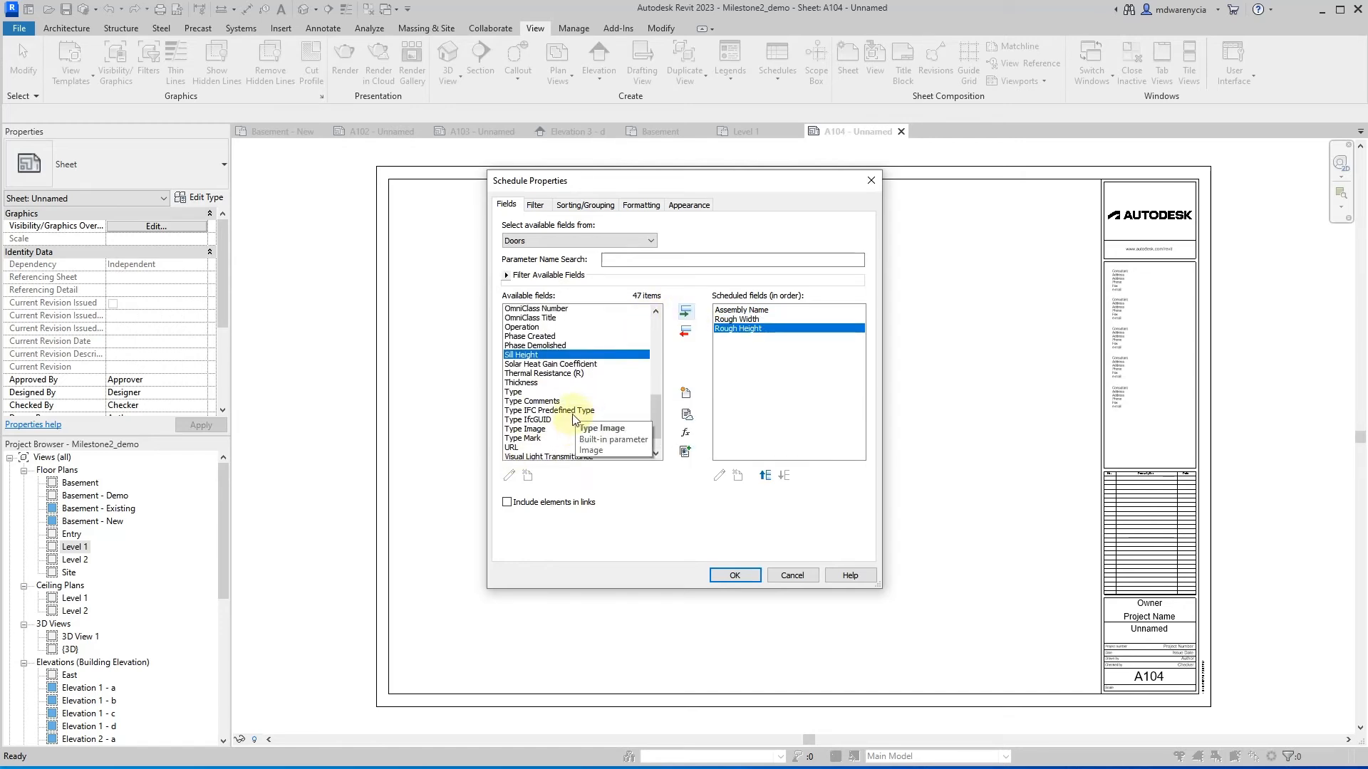
{"action": "left_click", "coordinate": [530, 375]}
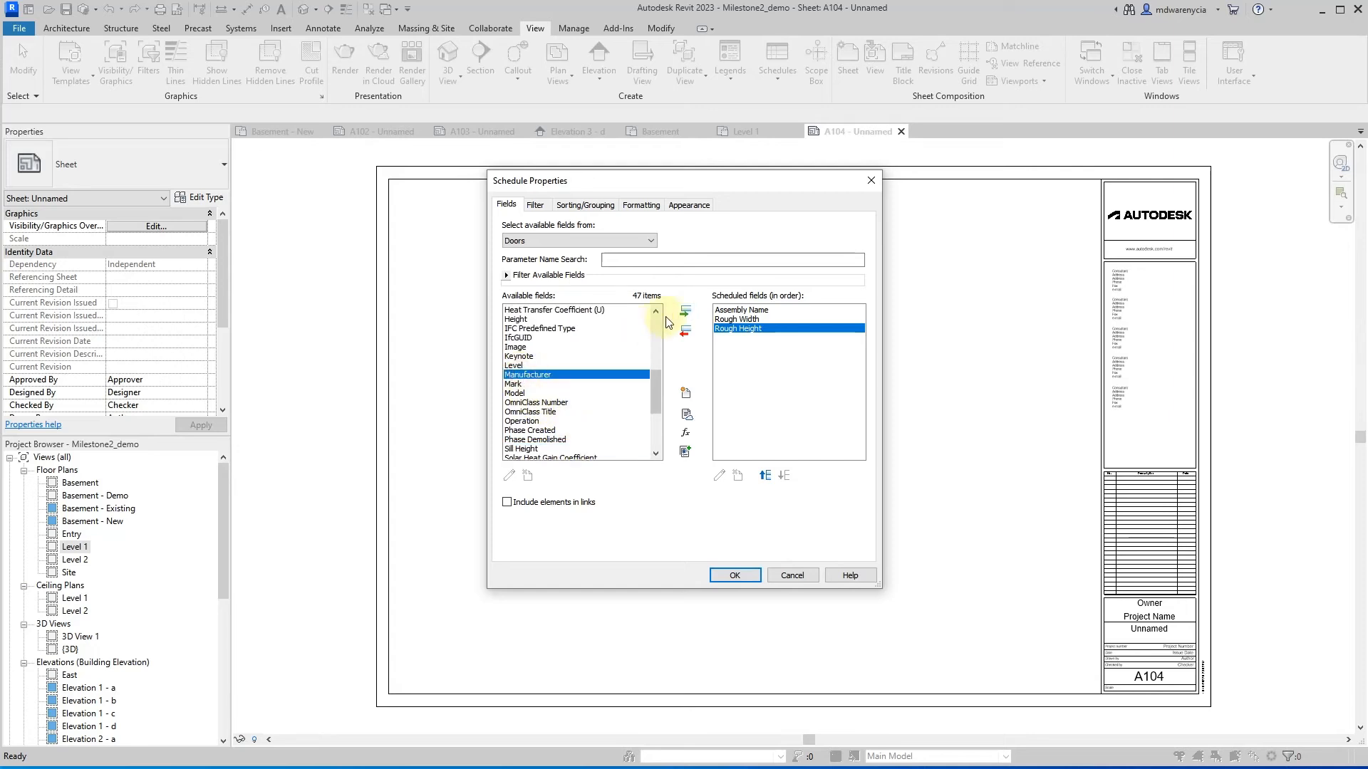
{"action": "left_click", "coordinate": [679, 315]}
{"action": "left_click", "coordinate": [524, 357]}
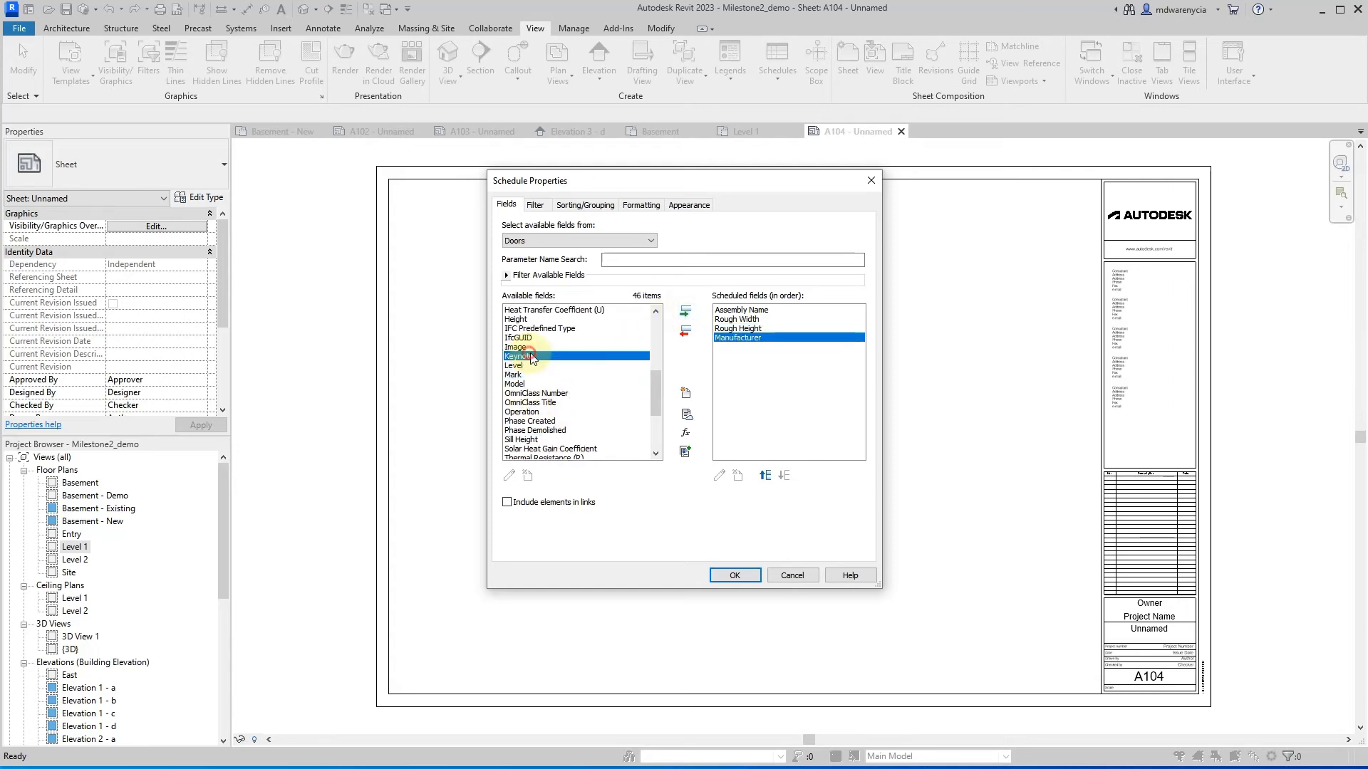
{"action": "left_click", "coordinate": [686, 311]}
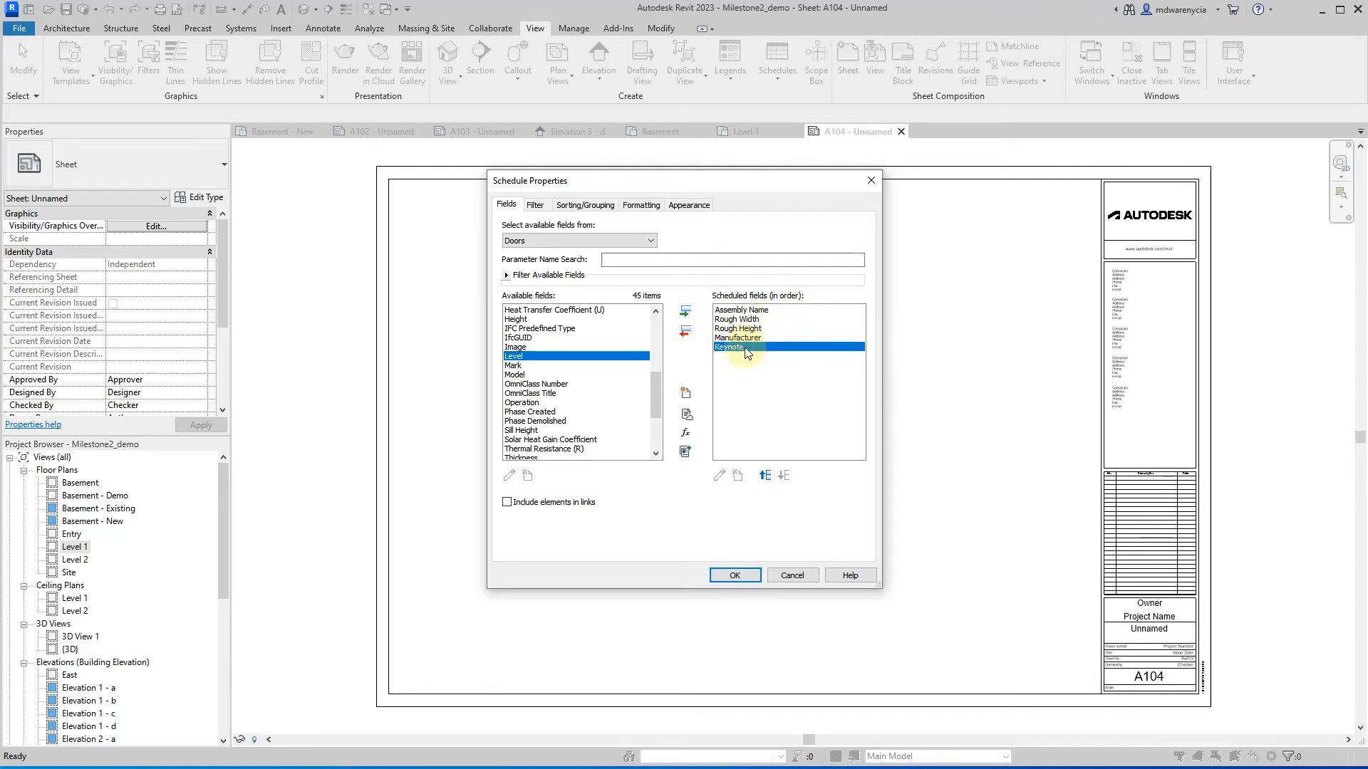
{"action": "left_click", "coordinate": [685, 333]}
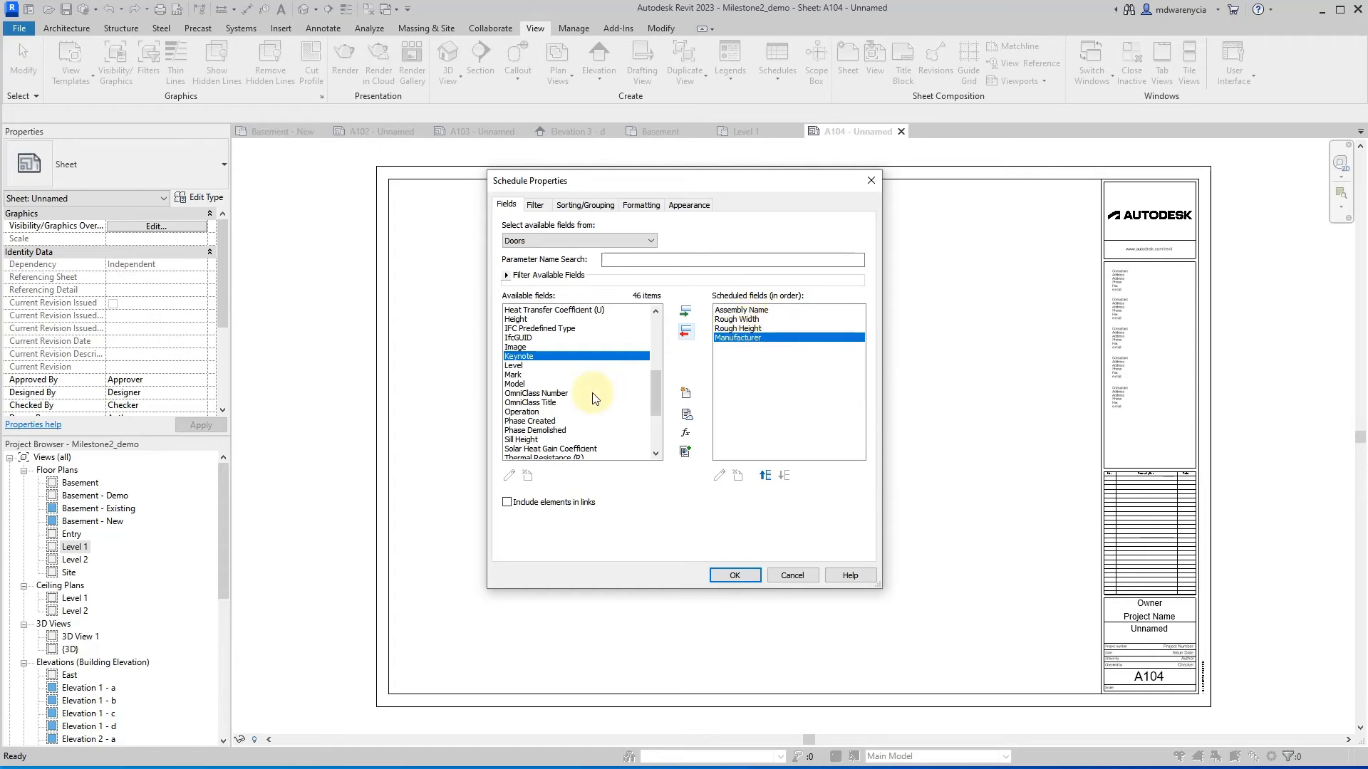
- Add the Thermal Resistance (R) field to the door schedule after Manufacturer
{"action": "scroll", "coordinate": [563, 374], "scroll_direction": "up", "scroll_amount": 3}
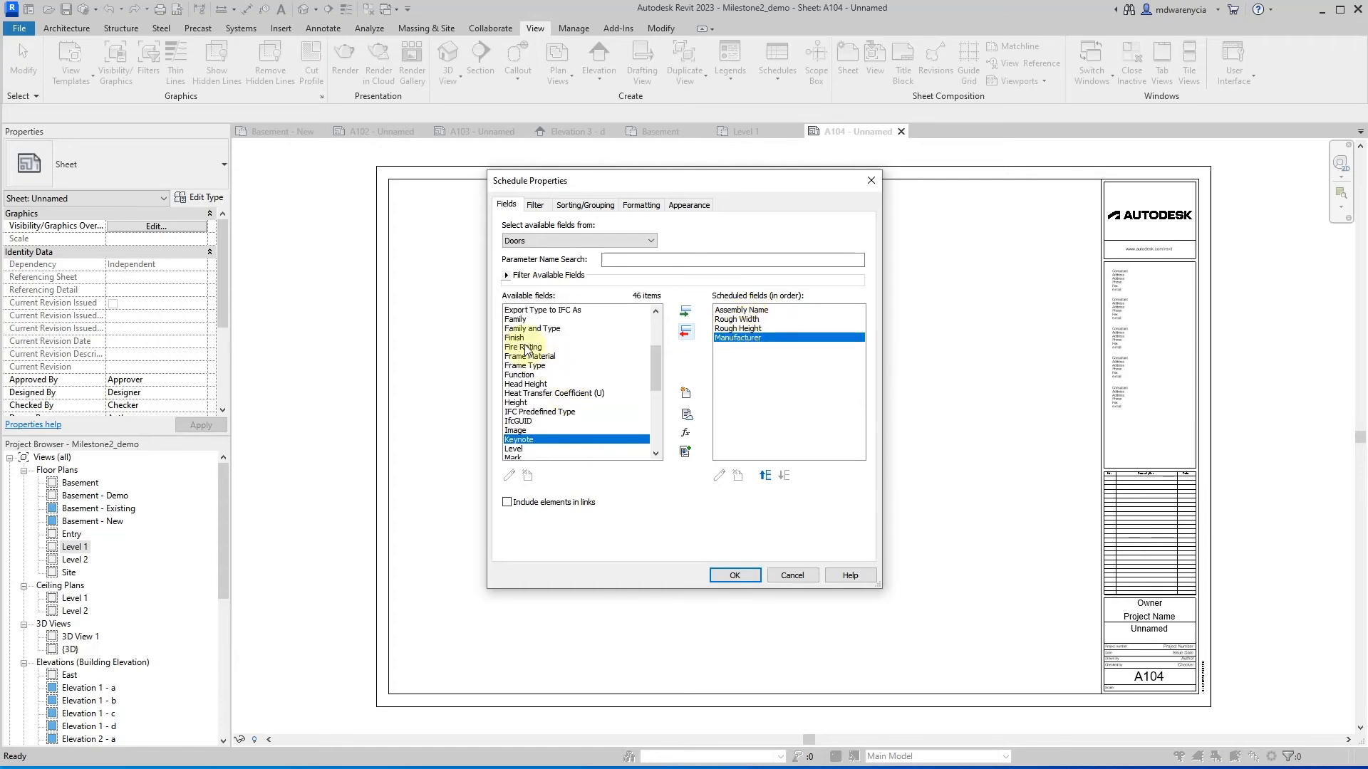
{"action": "scroll", "coordinate": [547, 428], "scroll_direction": "down", "scroll_amount": 5}
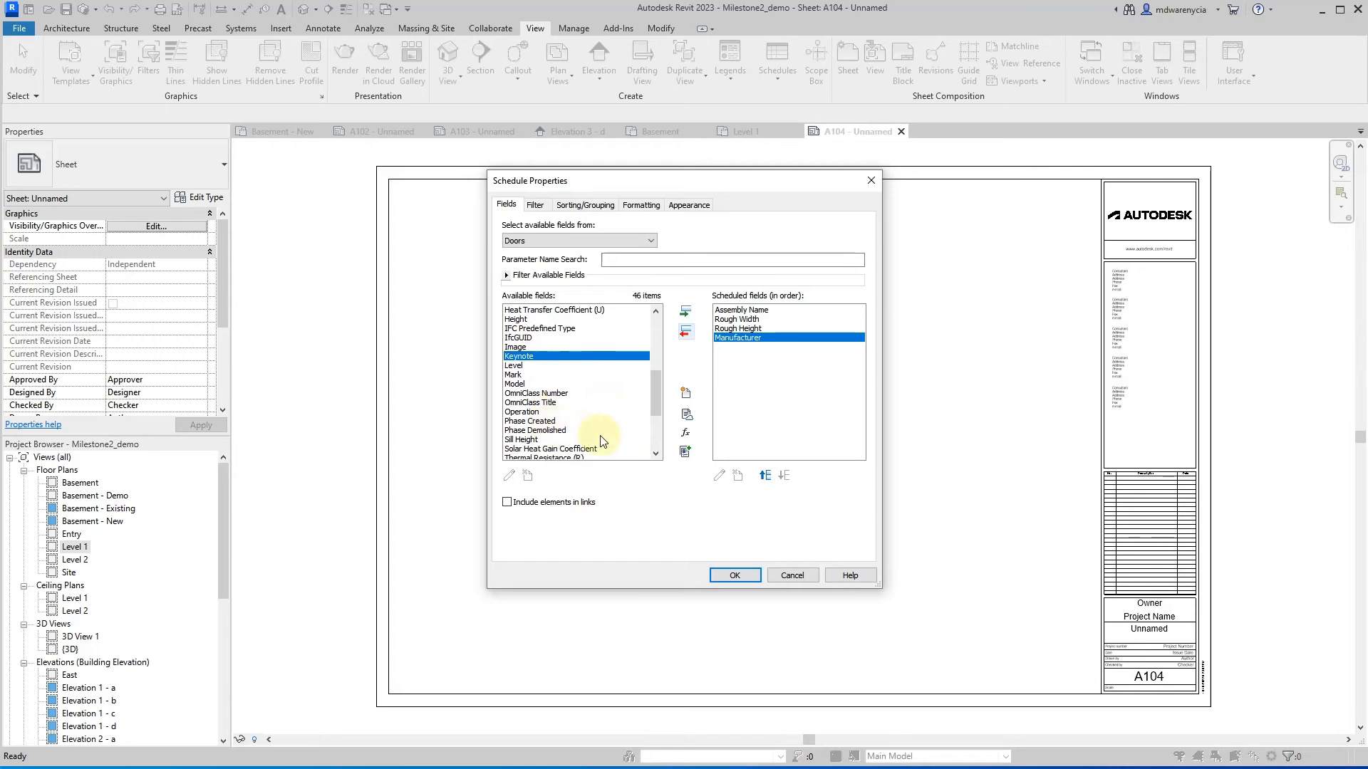
{"action": "left_click", "coordinate": [563, 404]}
{"action": "left_click", "coordinate": [560, 393]}
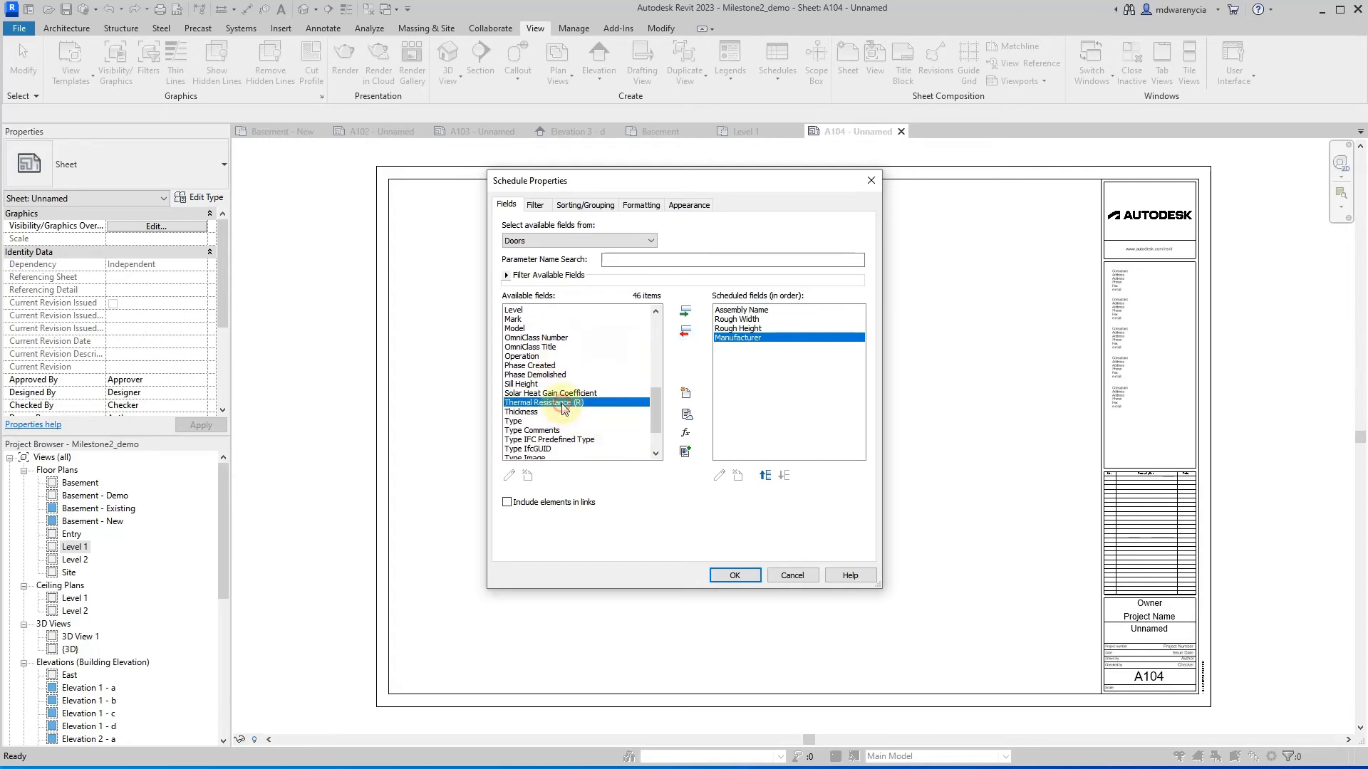
{"action": "scroll", "coordinate": [617, 403], "scroll_direction": "up", "scroll_amount": 3}
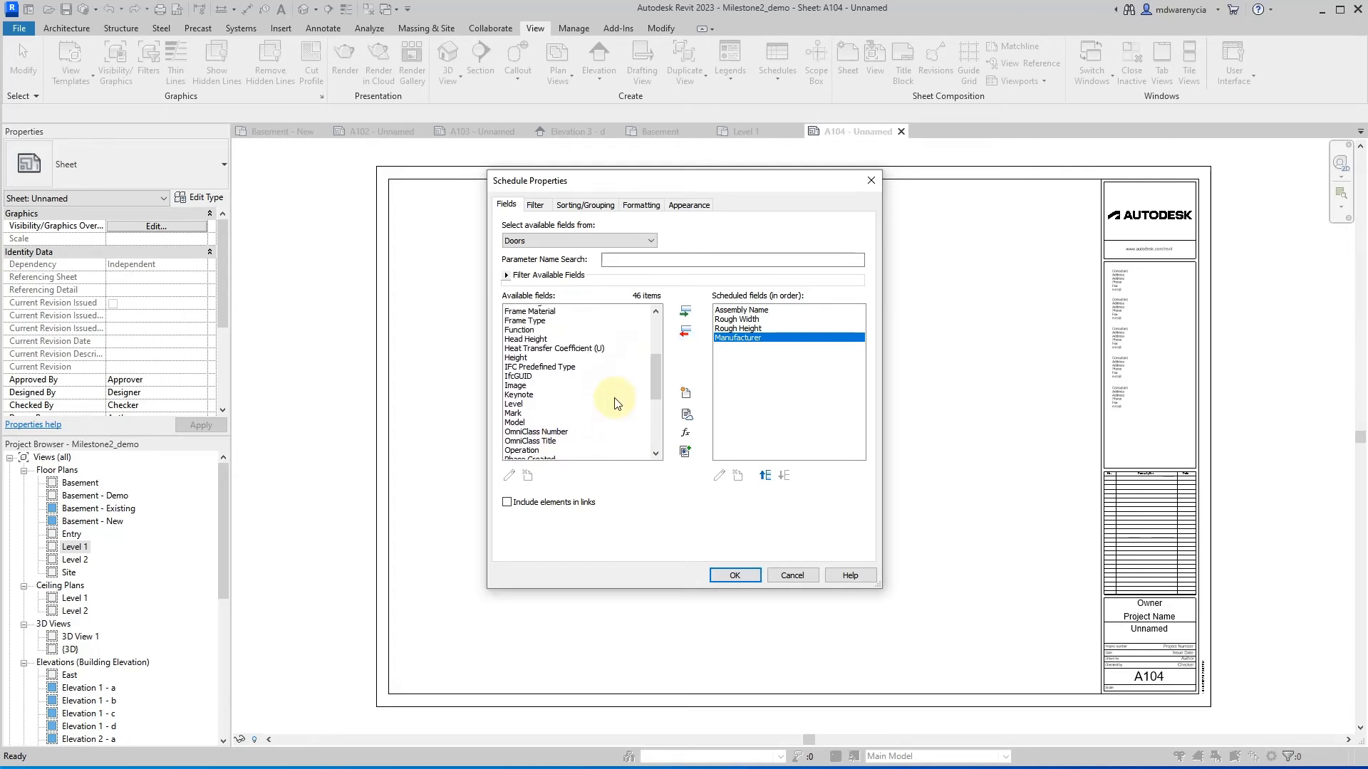
{"action": "left_click", "coordinate": [684, 312]}
- Add the Finish, Cost and Count fields in that order and generate the door schedule
{"action": "scroll", "coordinate": [582, 386], "scroll_direction": "up", "scroll_amount": 1}
{"action": "scroll", "coordinate": [581, 388], "scroll_direction": "up", "scroll_amount": 1}
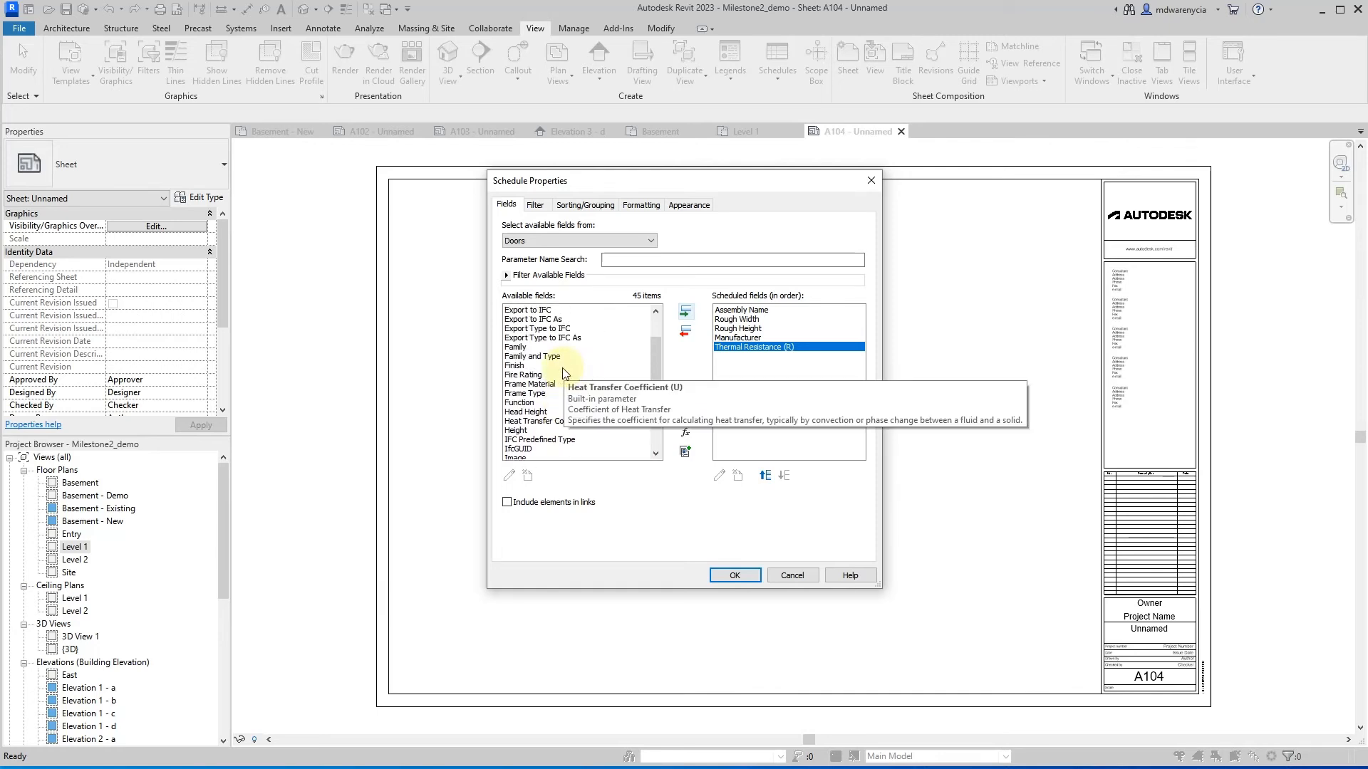
{"action": "scroll", "coordinate": [552, 389], "scroll_direction": "up", "scroll_amount": 3}
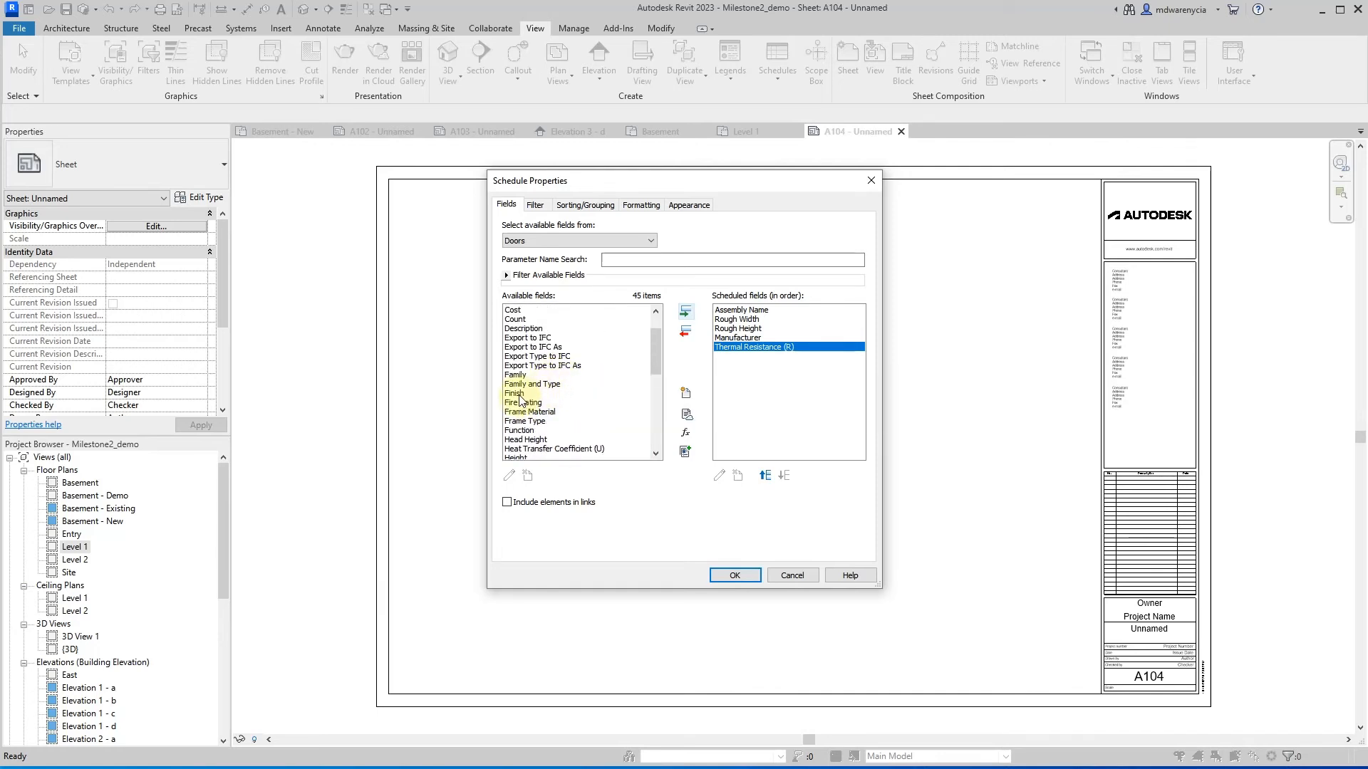
{"action": "left_click", "coordinate": [514, 394]}
{"action": "left_click", "coordinate": [685, 312]}
{"action": "left_click", "coordinate": [645, 310]}
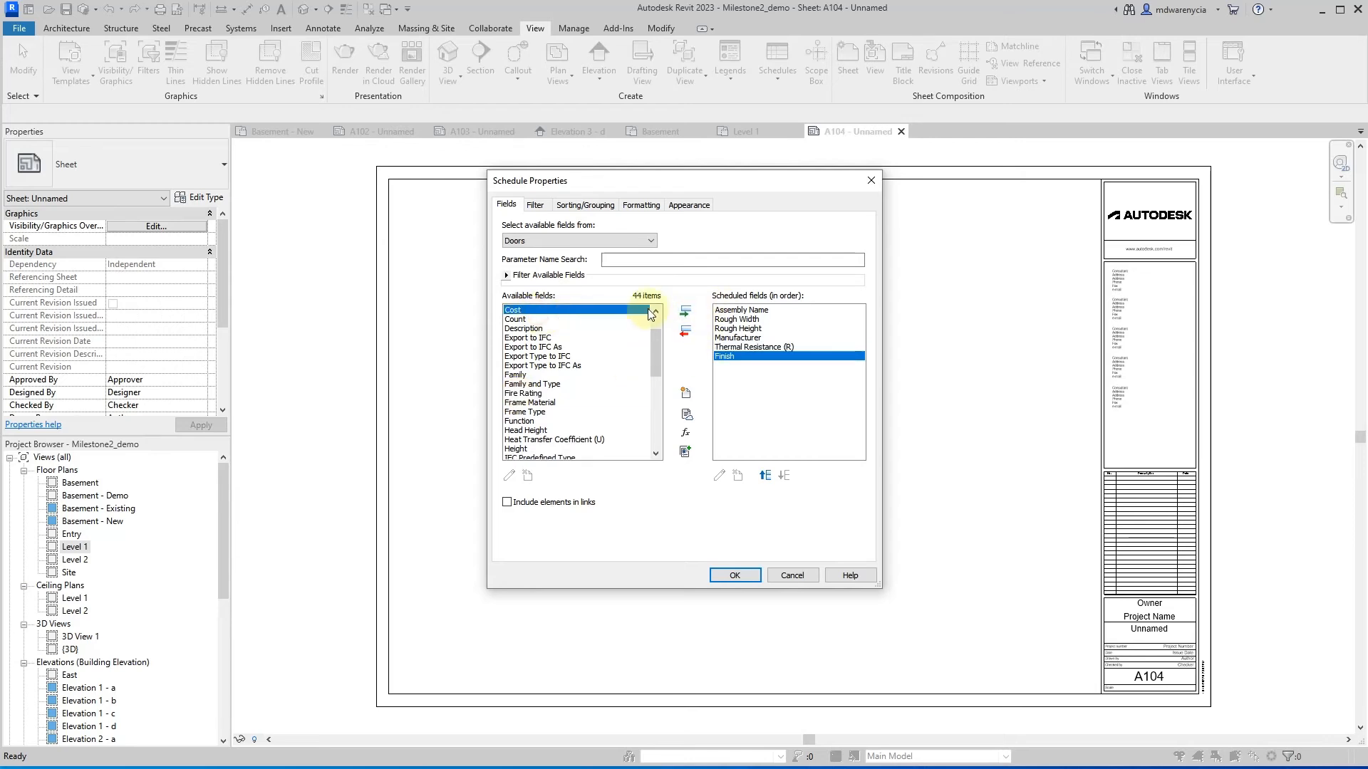
{"action": "left_click", "coordinate": [685, 312]}
{"action": "left_click", "coordinate": [685, 312]}
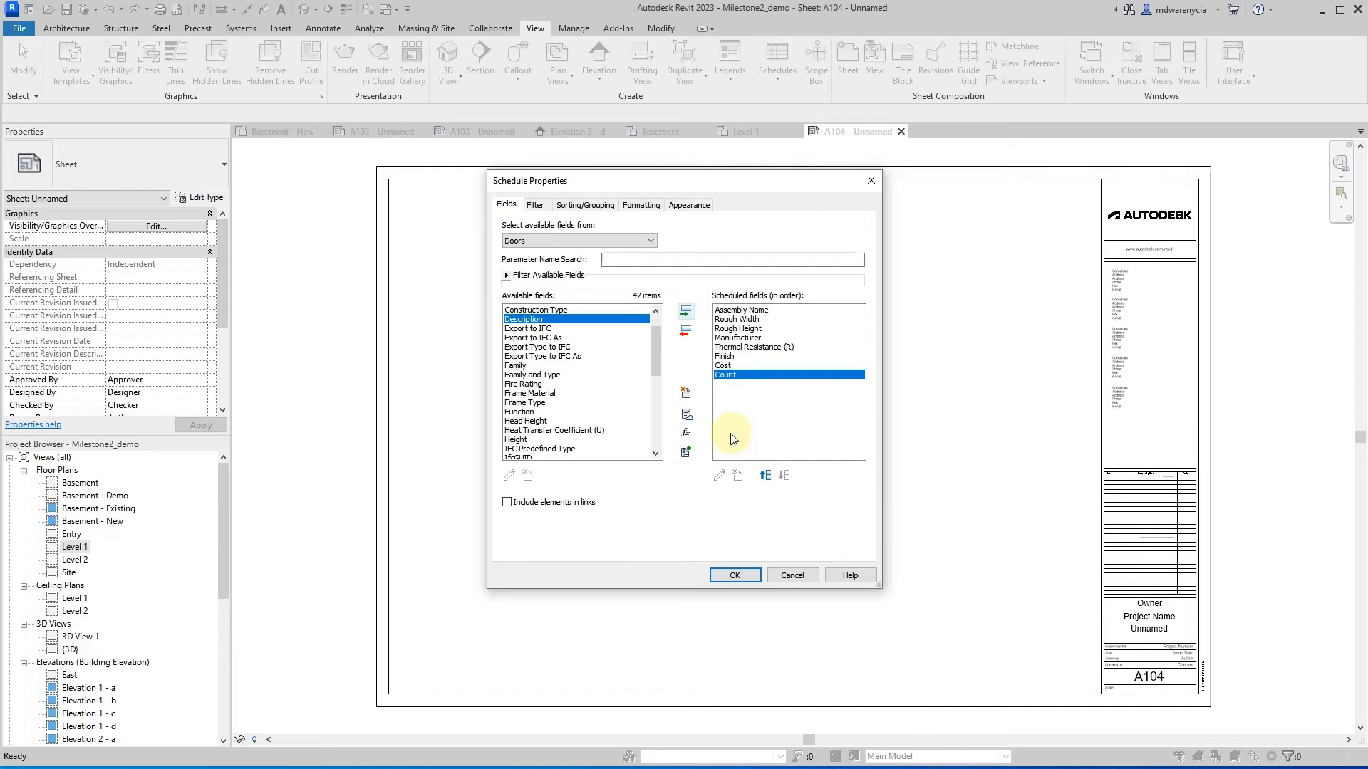
{"action": "left_click", "coordinate": [742, 578]}
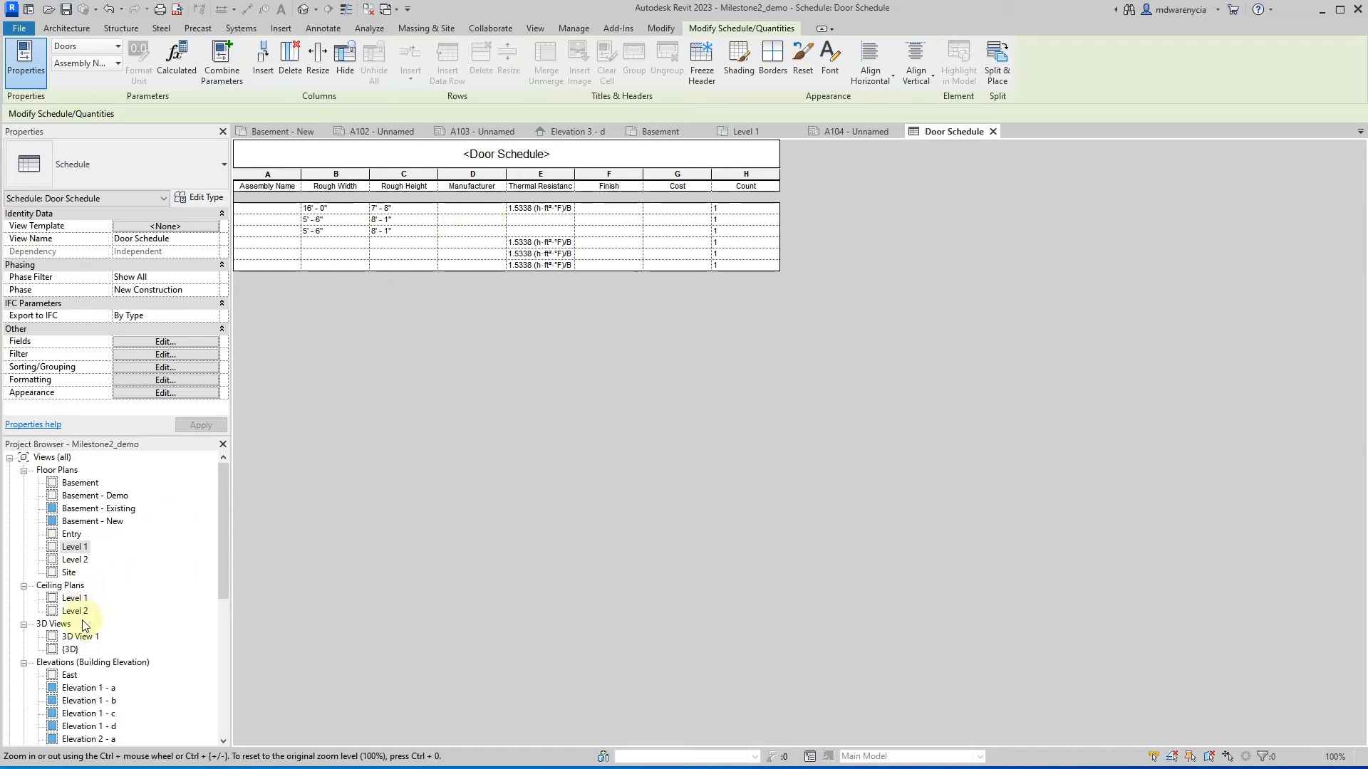
- Expand the Schedules/Quantities category in the Project Browser to list the door schedule
{"action": "scroll", "coordinate": [57, 570], "scroll_direction": "down", "scroll_amount": 8}
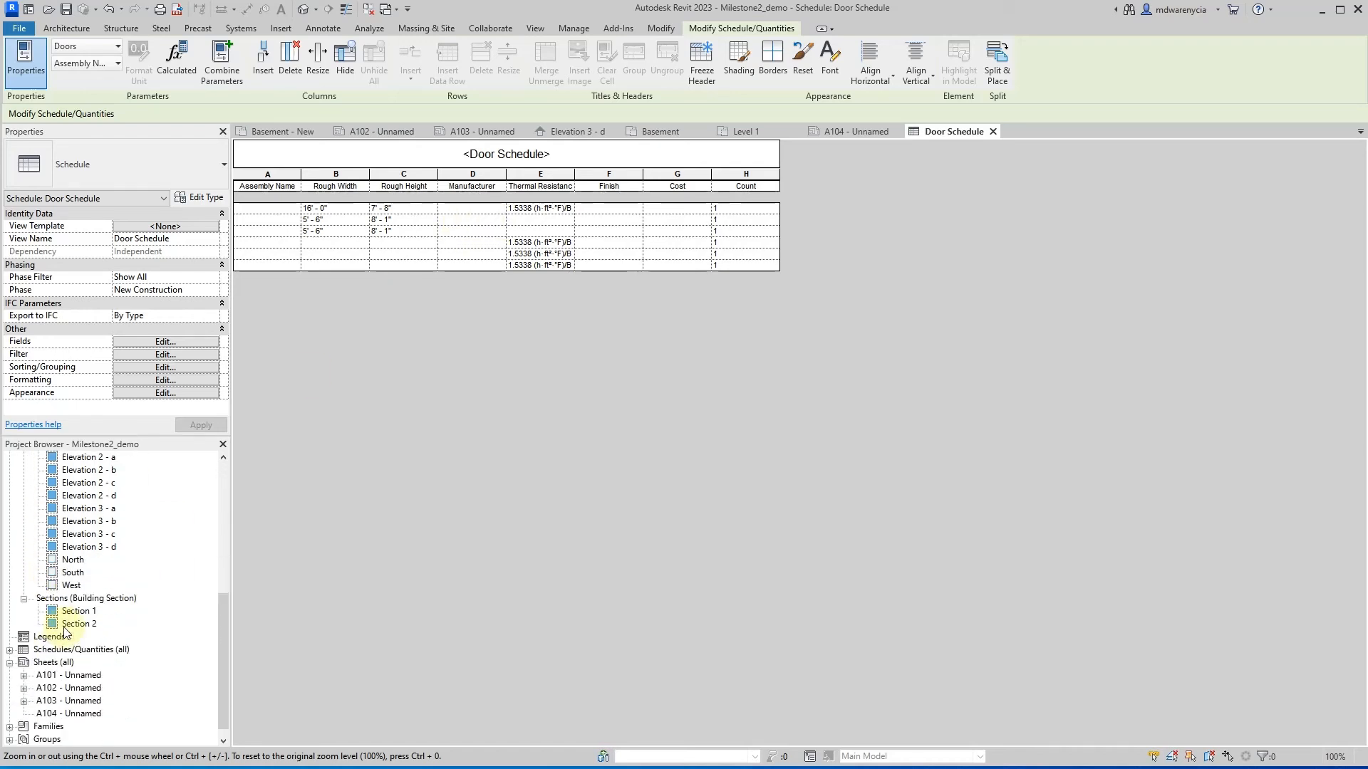
{"action": "left_click", "coordinate": [9, 637]}
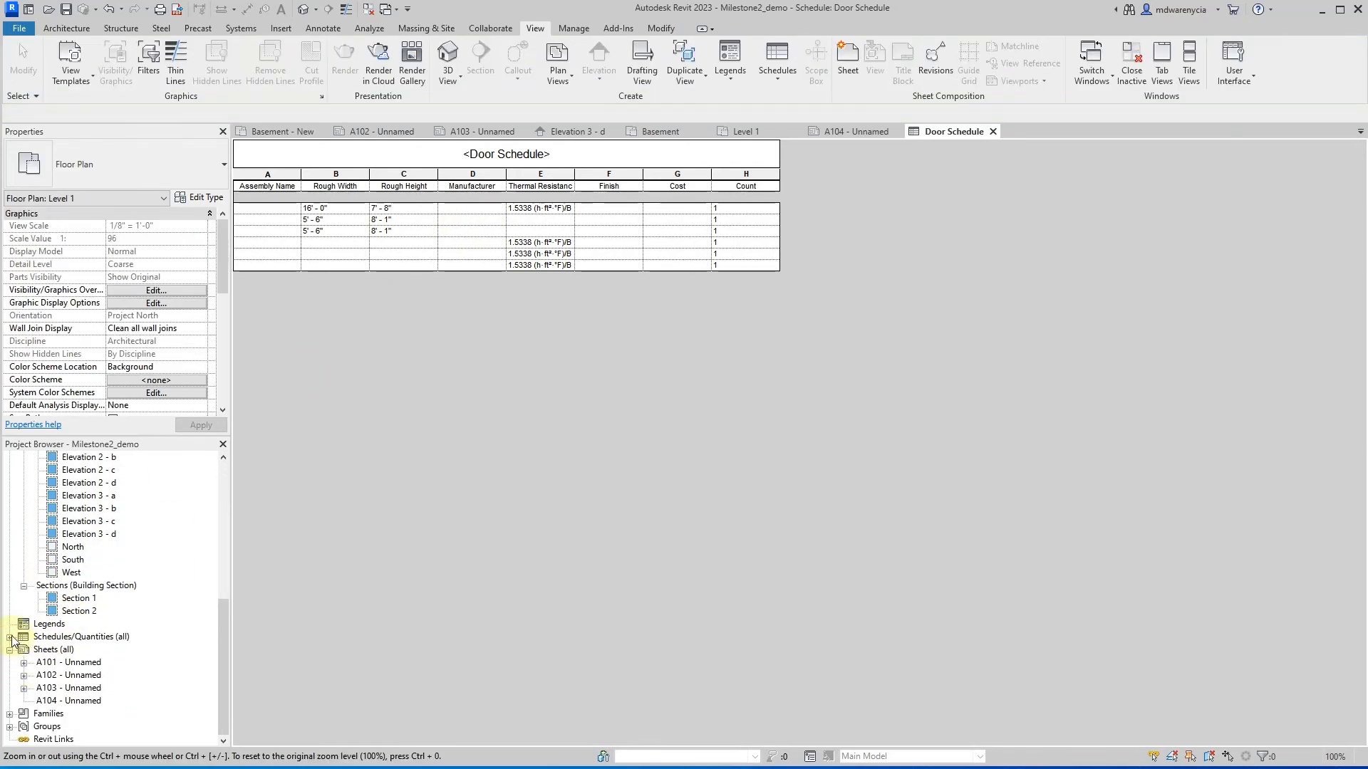
{"action": "left_click", "coordinate": [10, 638]}
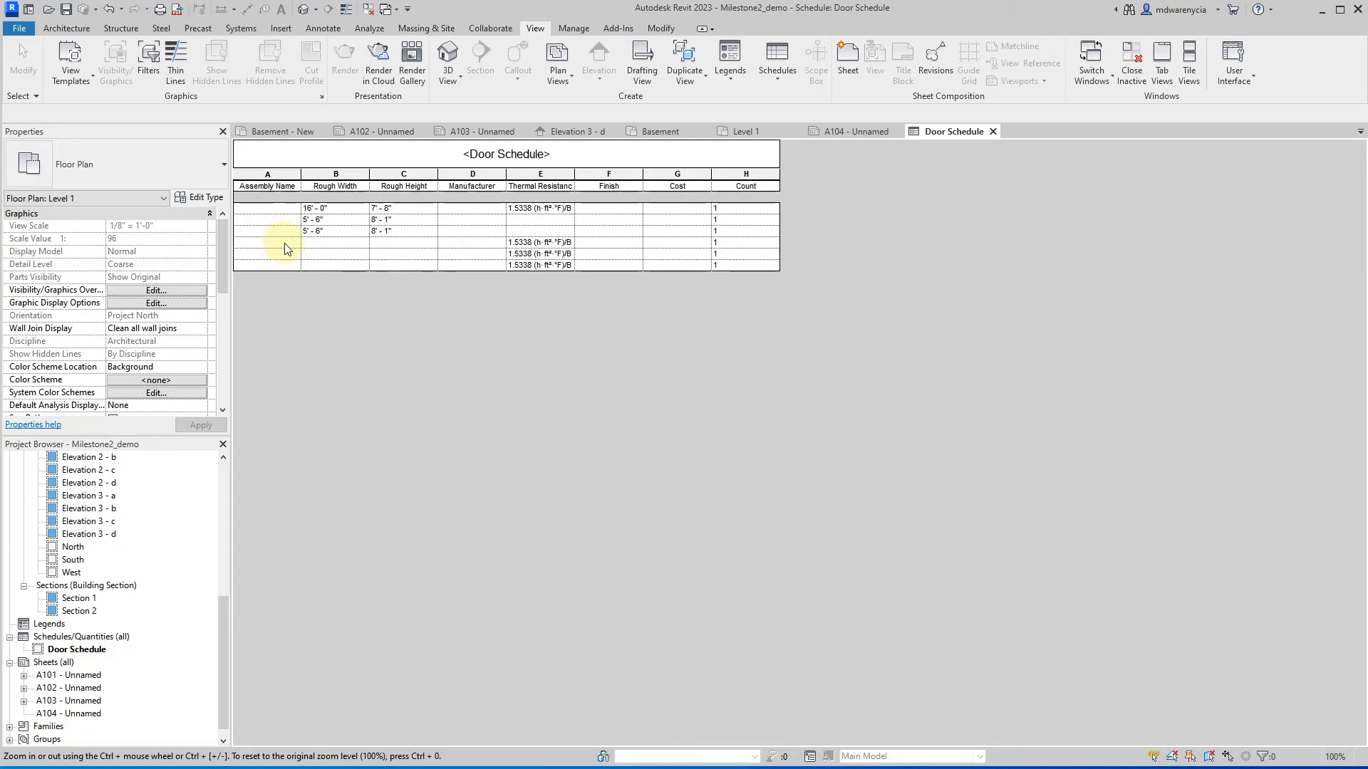
{"action": "left_click", "coordinate": [276, 208]}
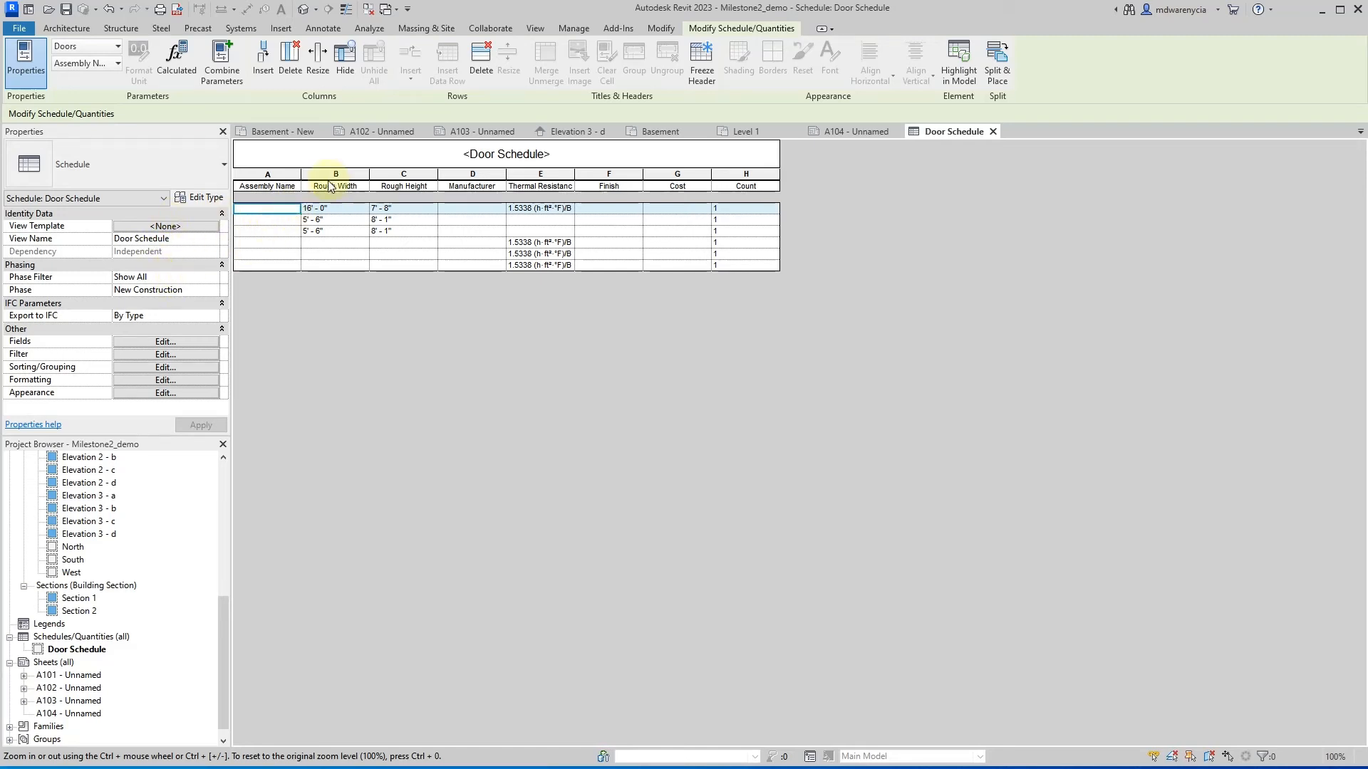
{"action": "right_click", "coordinate": [268, 207]}
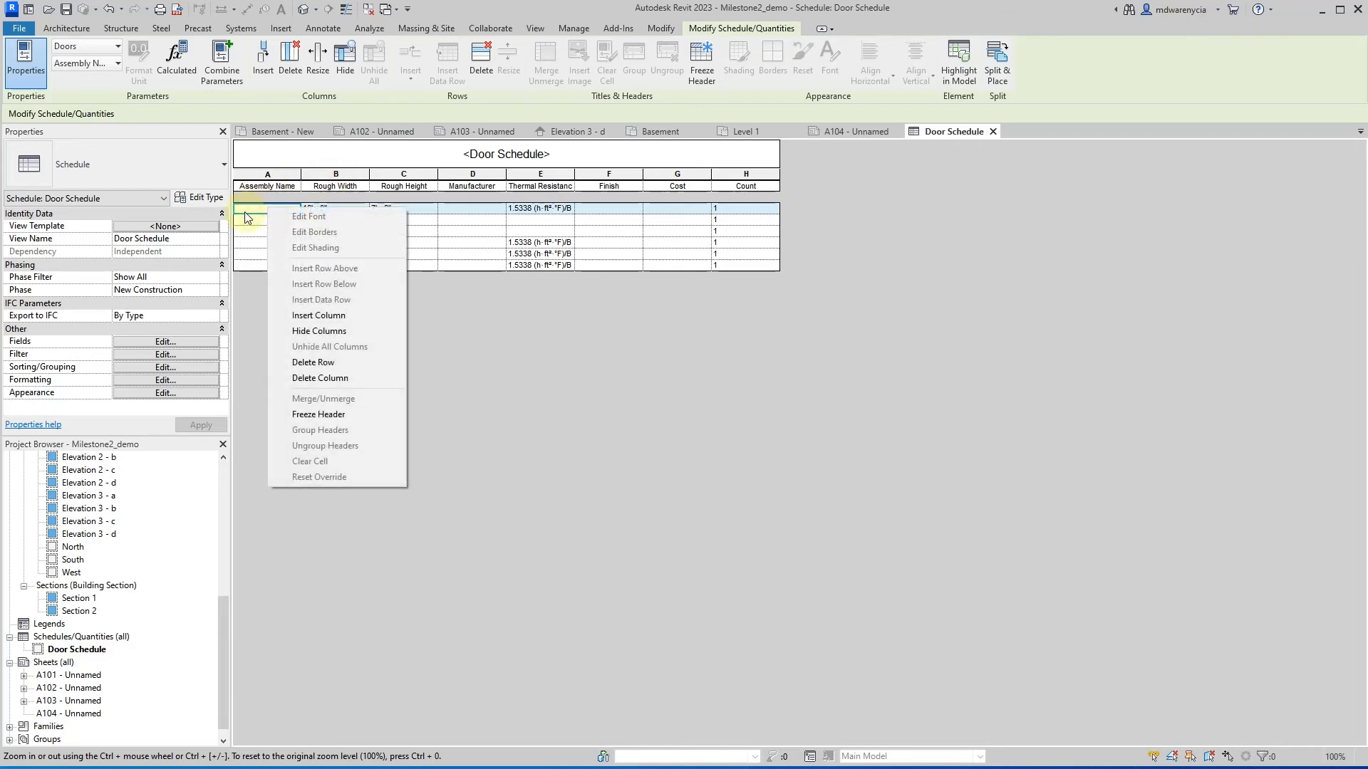
{"action": "left_click", "coordinate": [246, 215]}
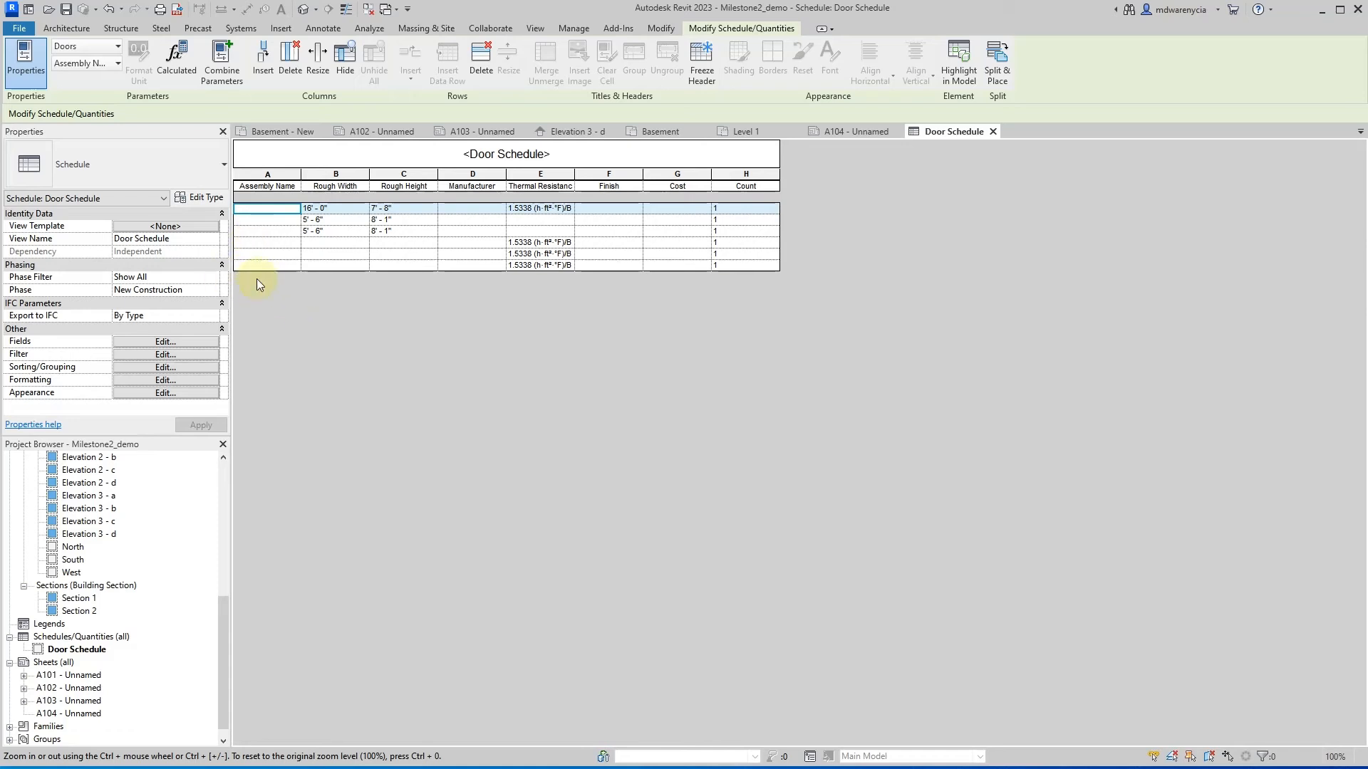
{"action": "left_click", "coordinate": [482, 331]}
{"action": "left_click", "coordinate": [518, 220]}
{"action": "left_click", "coordinate": [695, 219]}
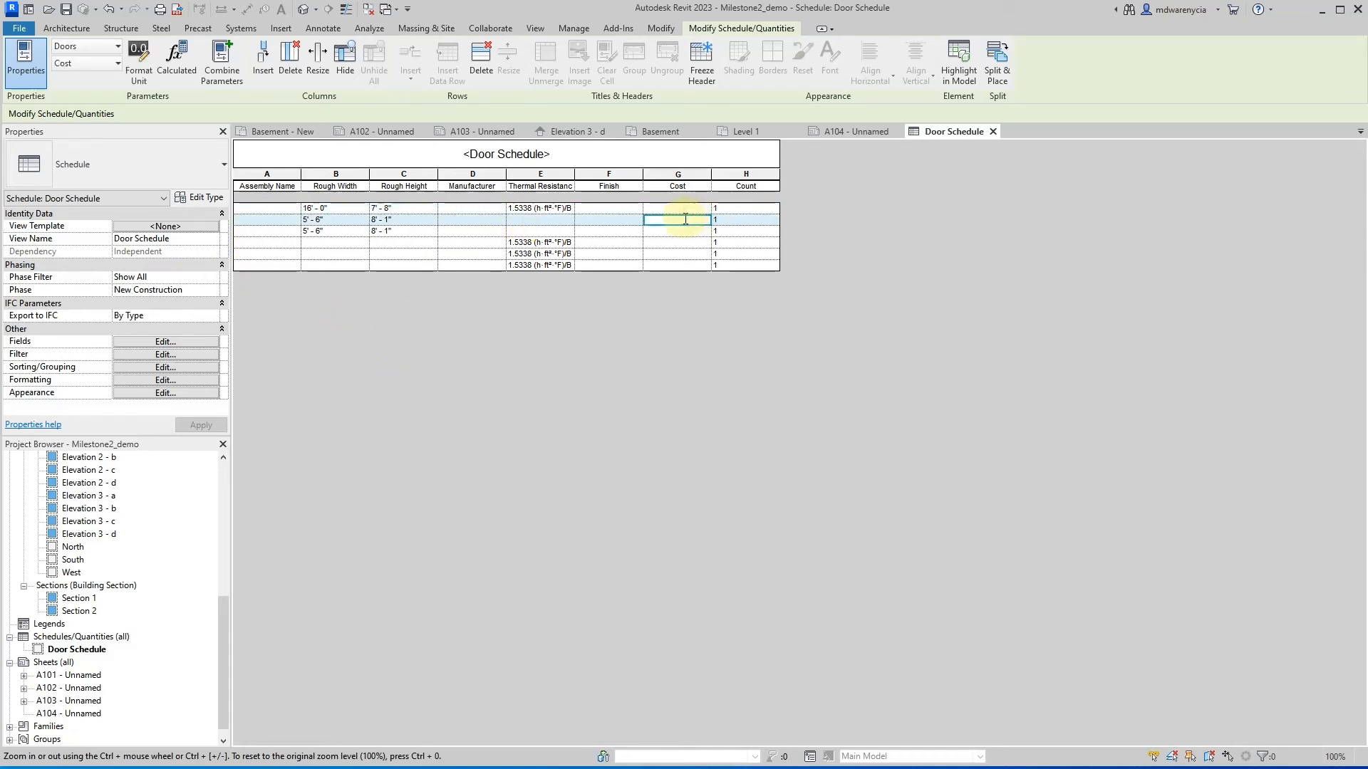
{"action": "type", "text": "asdf"}
{"action": "key", "text": "BackSpace"}
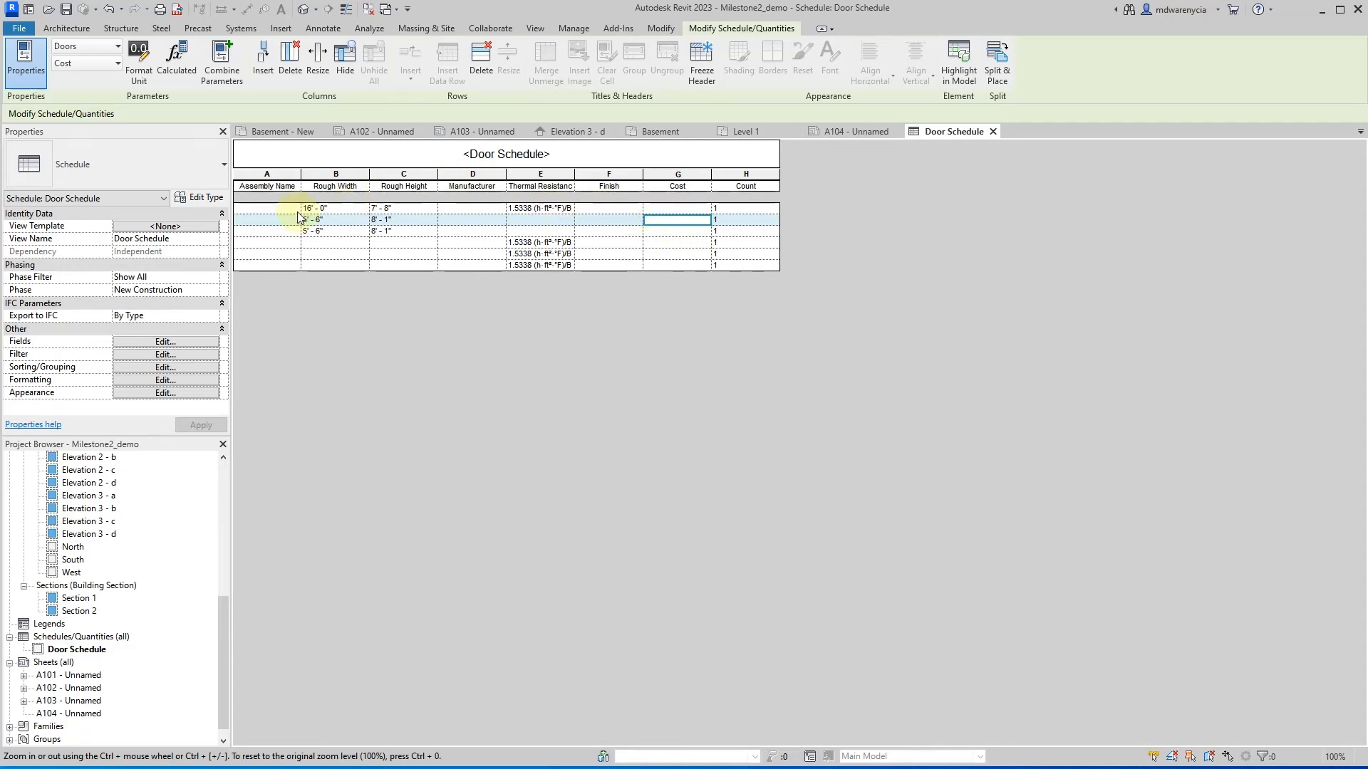
{"action": "left_click", "coordinate": [423, 387]}
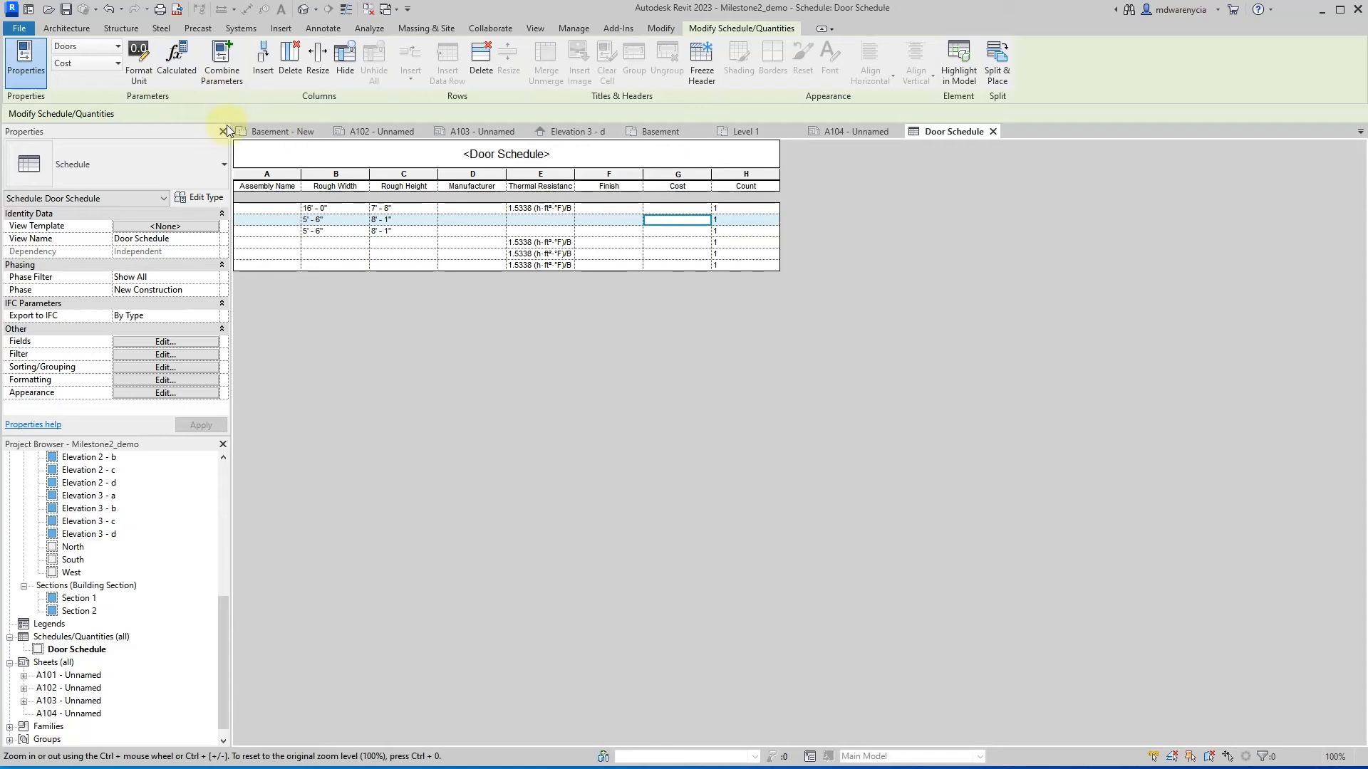
{"action": "left_click", "coordinate": [612, 240]}
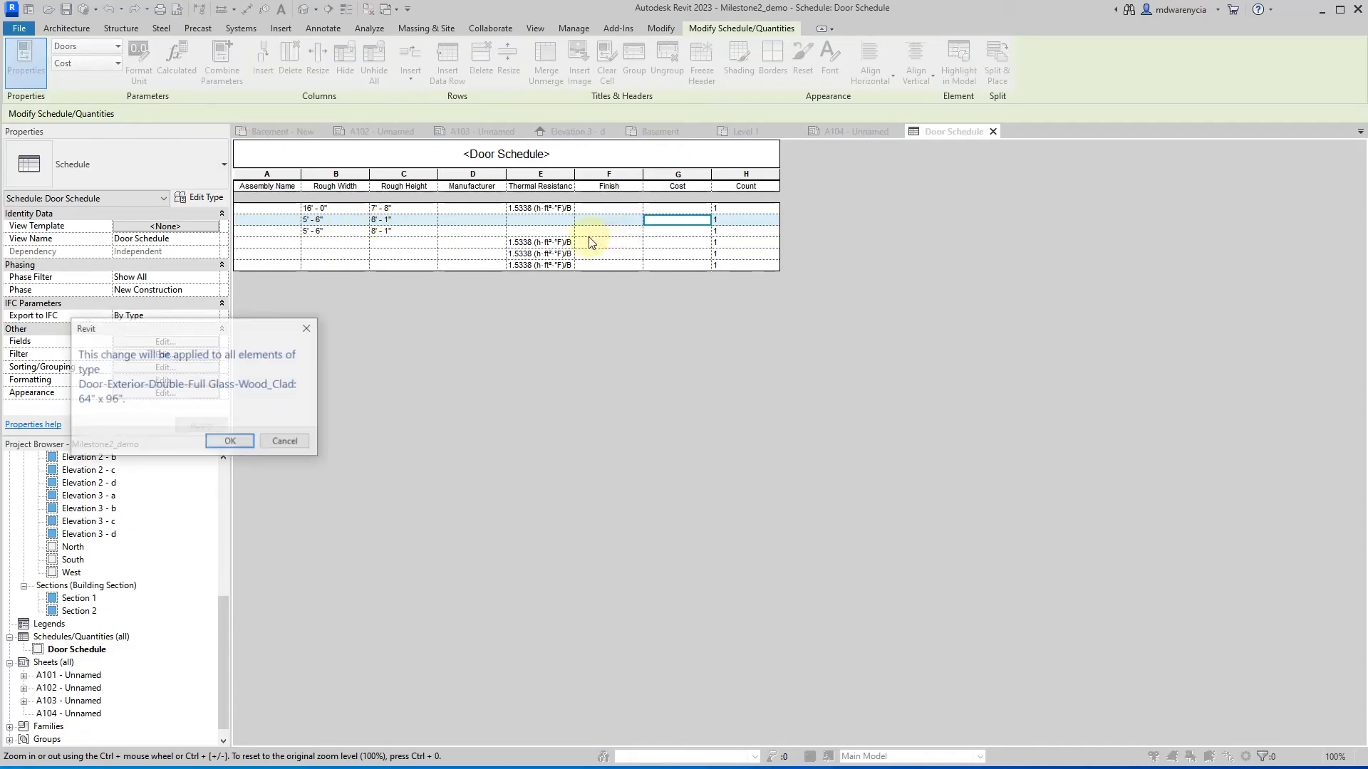
{"action": "left_click", "coordinate": [281, 442]}
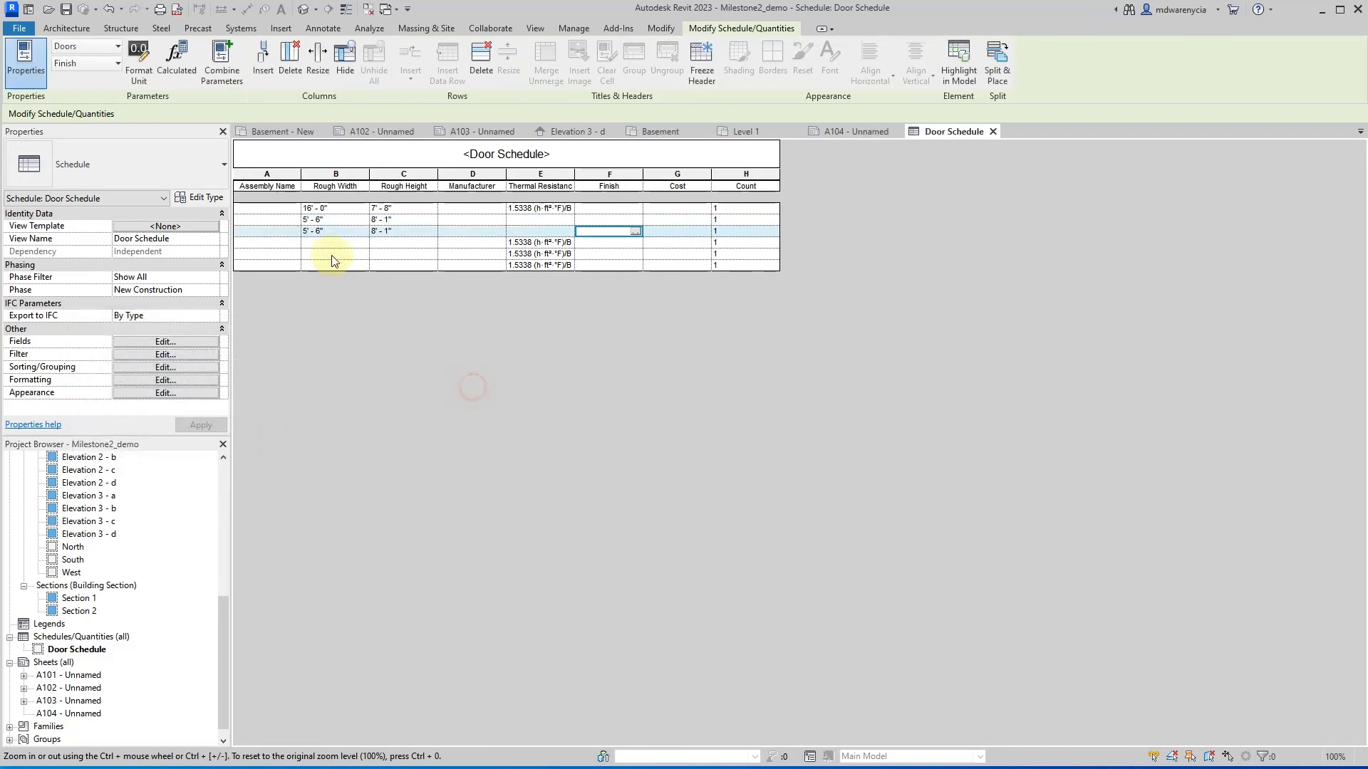
{"action": "left_click", "coordinate": [276, 220]}
{"action": "left_click", "coordinate": [290, 211]}
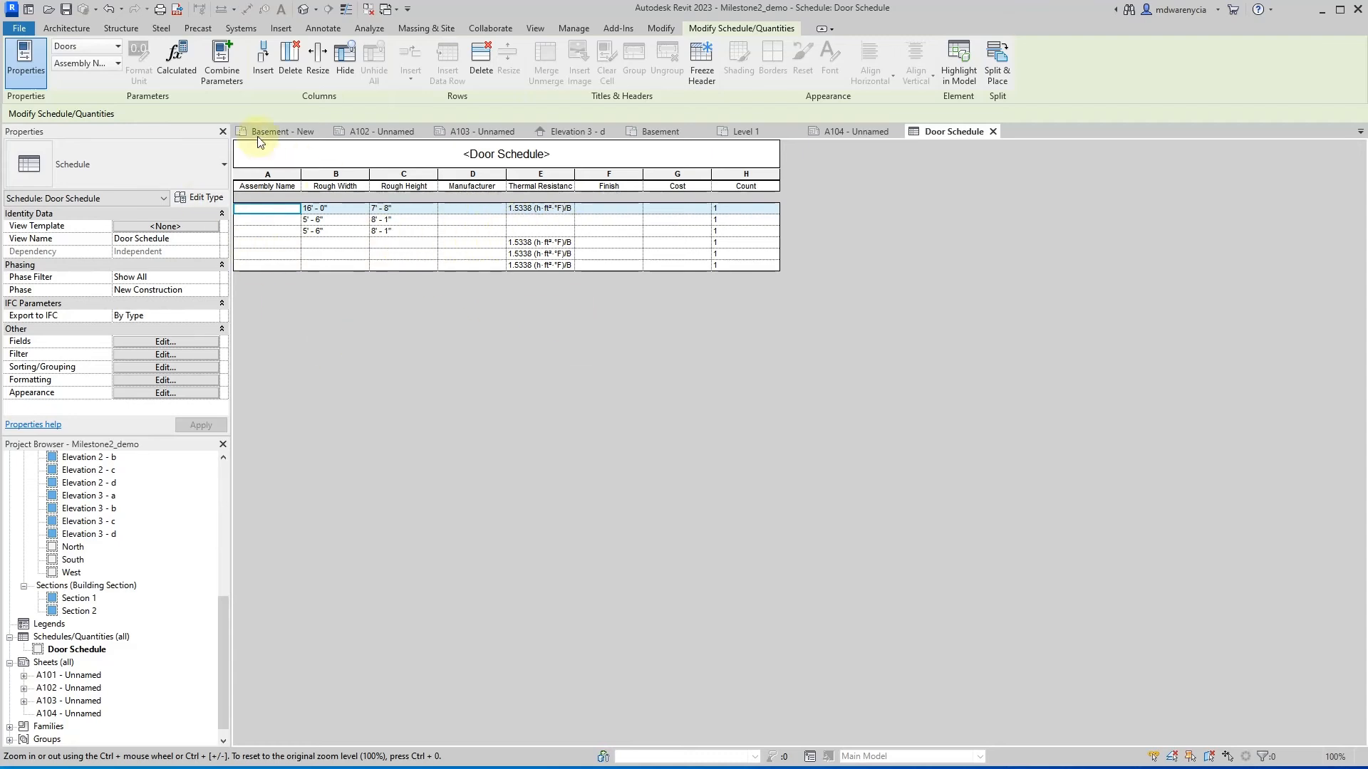
- Open the type properties of the overhead garage door in the Basement - New plan
{"action": "left_click", "coordinate": [278, 125]}
{"action": "left_click", "coordinate": [745, 534]}
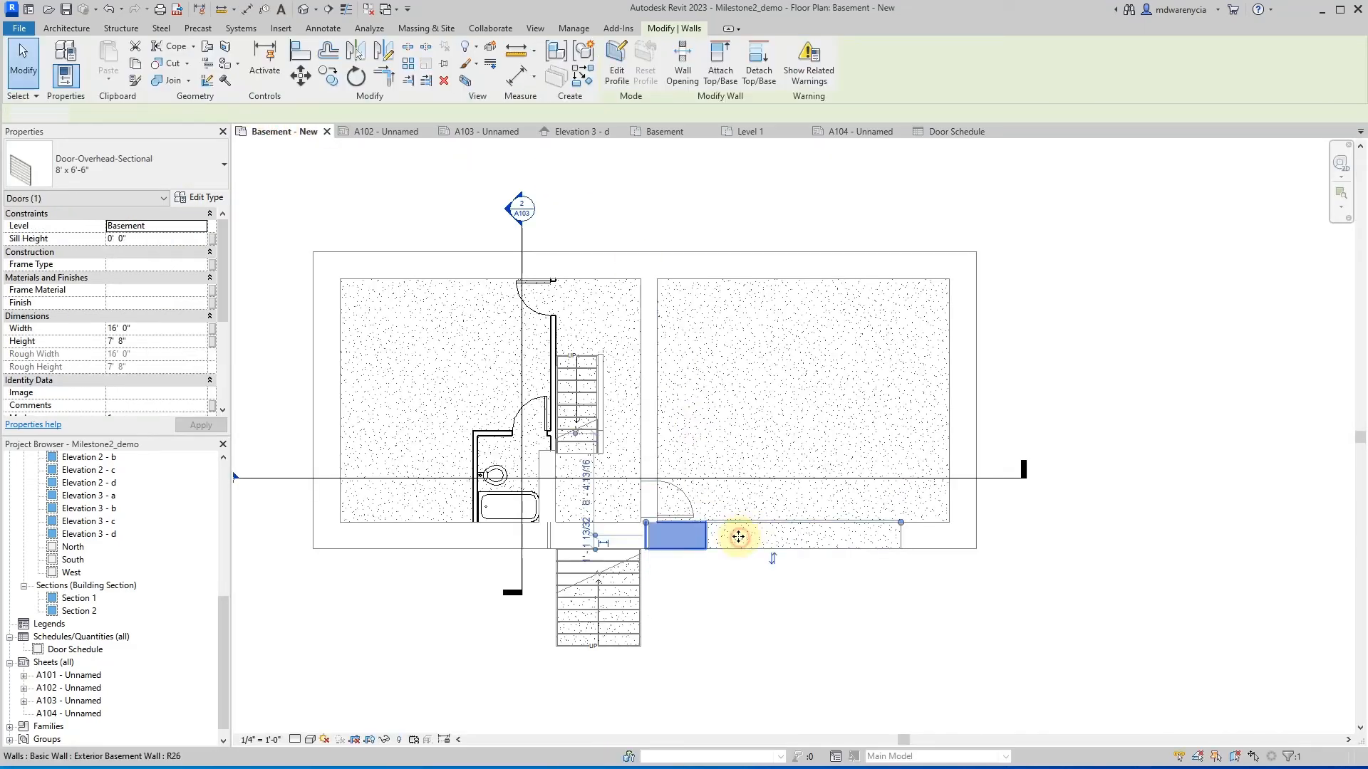
{"action": "left_click", "coordinate": [726, 585]}
{"action": "left_click", "coordinate": [734, 535]}
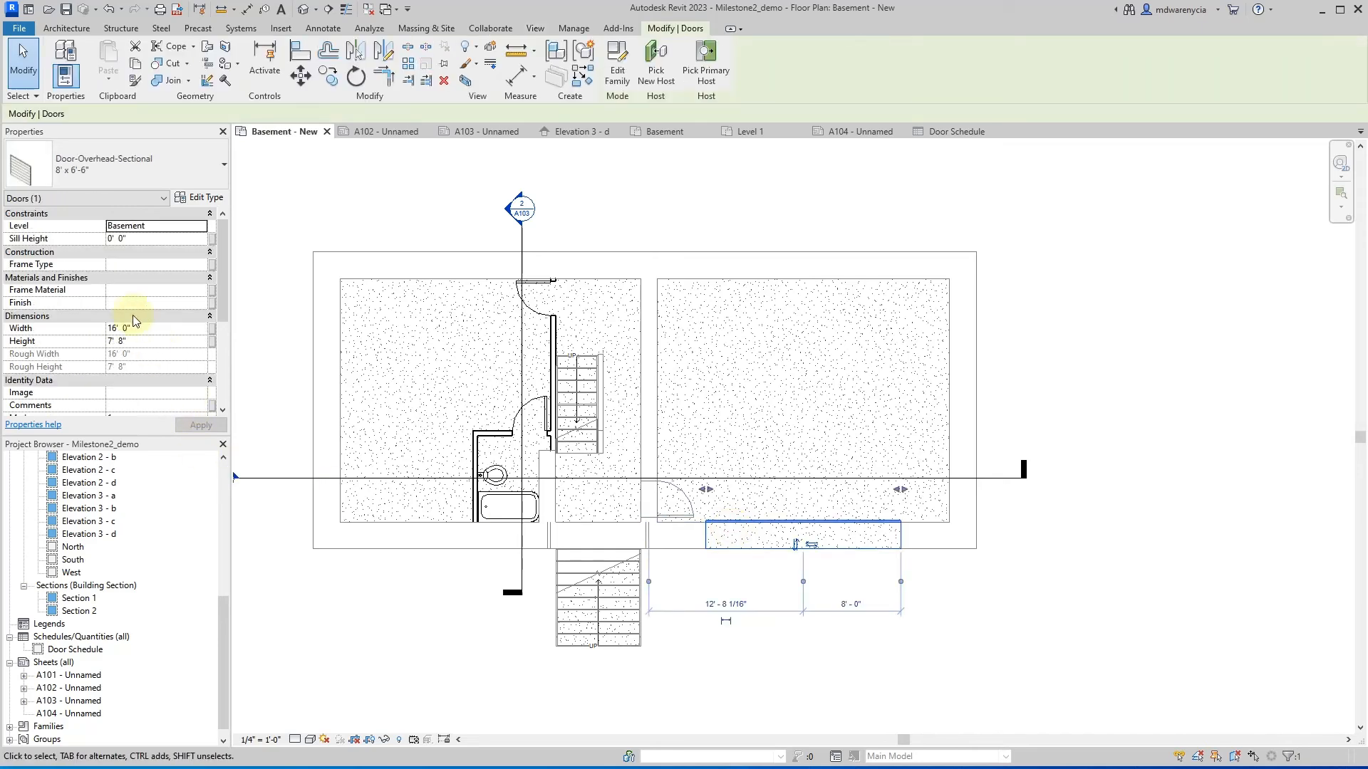
{"action": "scroll", "coordinate": [130, 265], "scroll_direction": "down", "scroll_amount": 2}
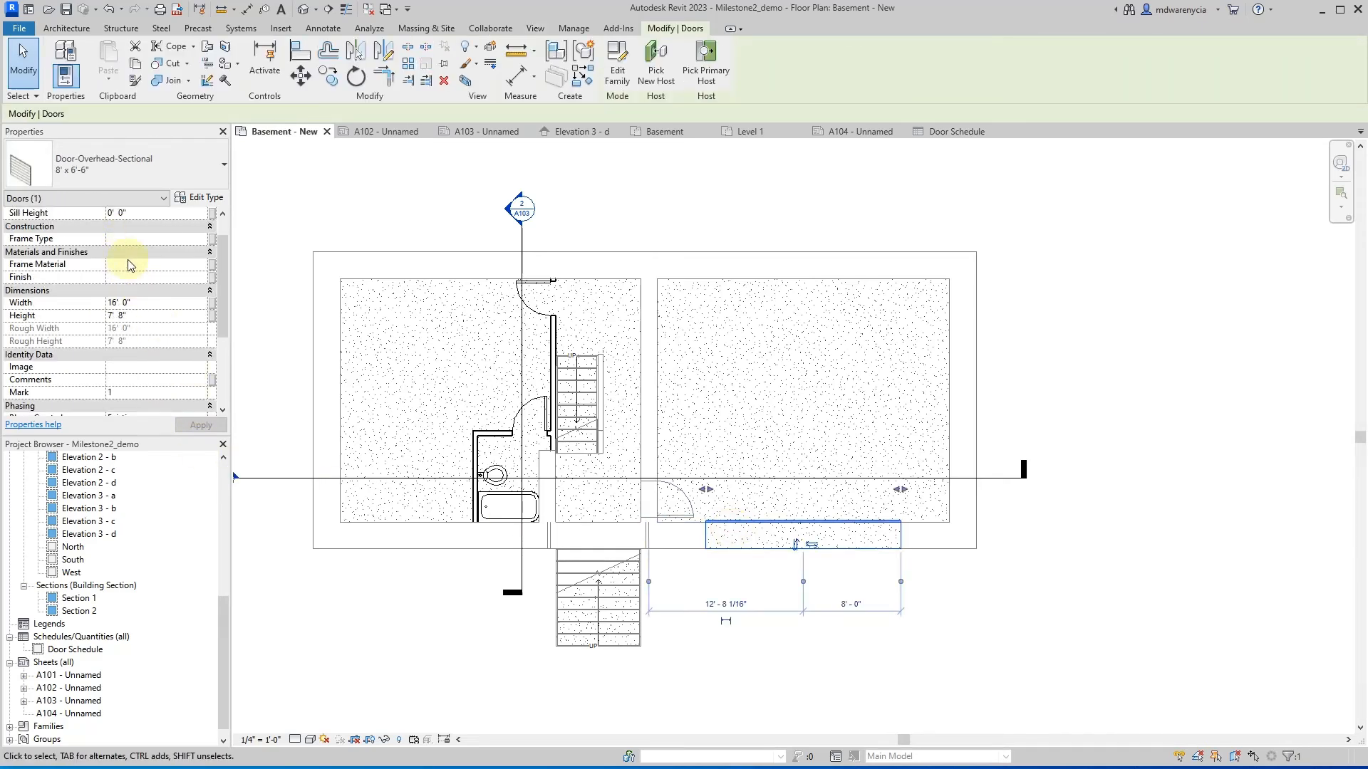
{"action": "scroll", "coordinate": [123, 302], "scroll_direction": "down", "scroll_amount": 4}
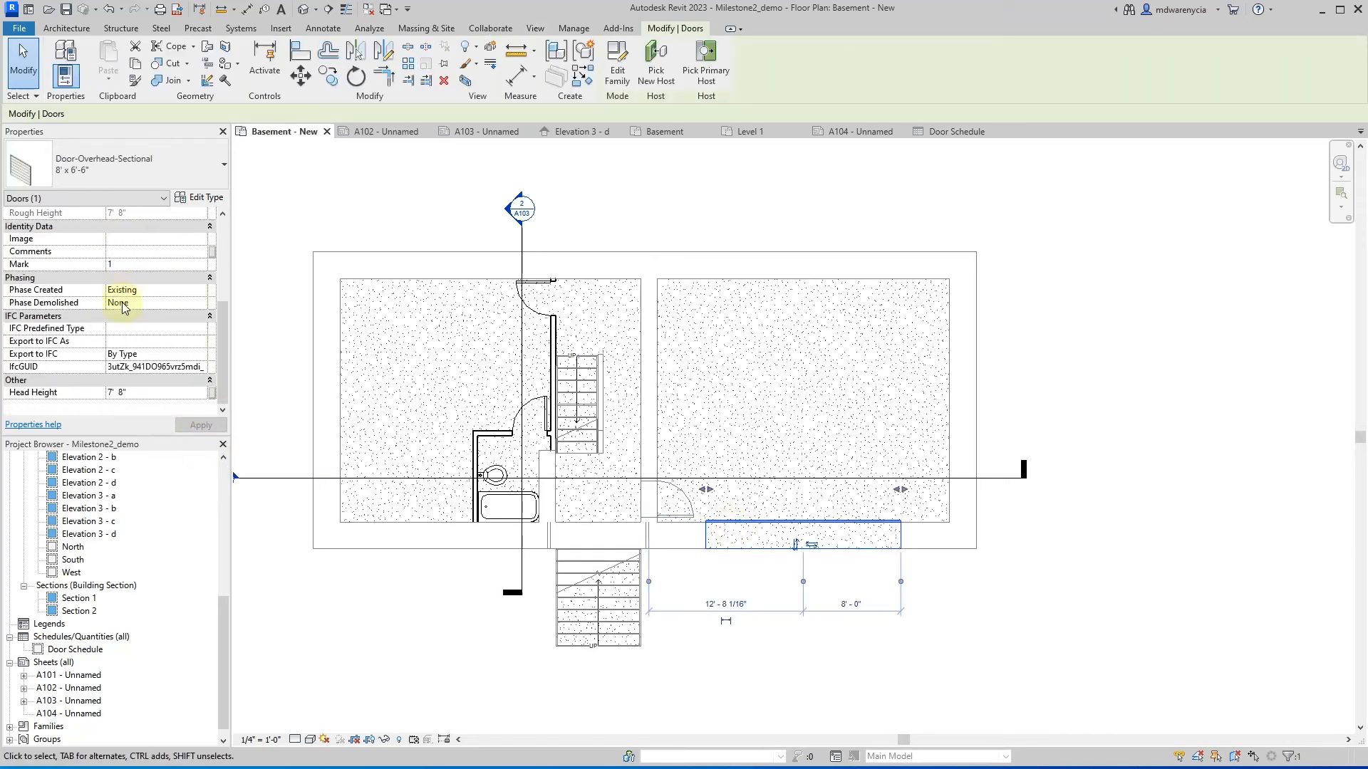
{"action": "scroll", "coordinate": [124, 312], "scroll_direction": "up", "scroll_amount": 6}
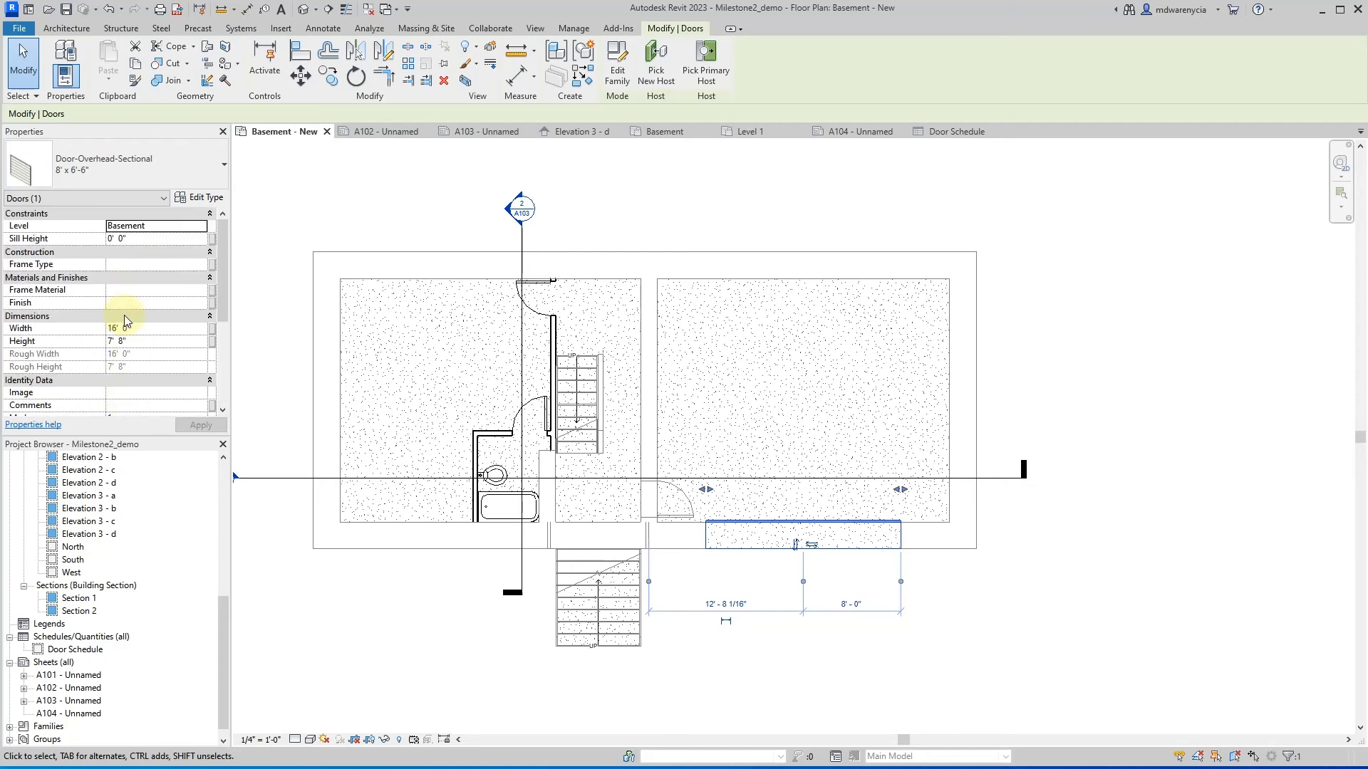
{"action": "left_click", "coordinate": [198, 197]}
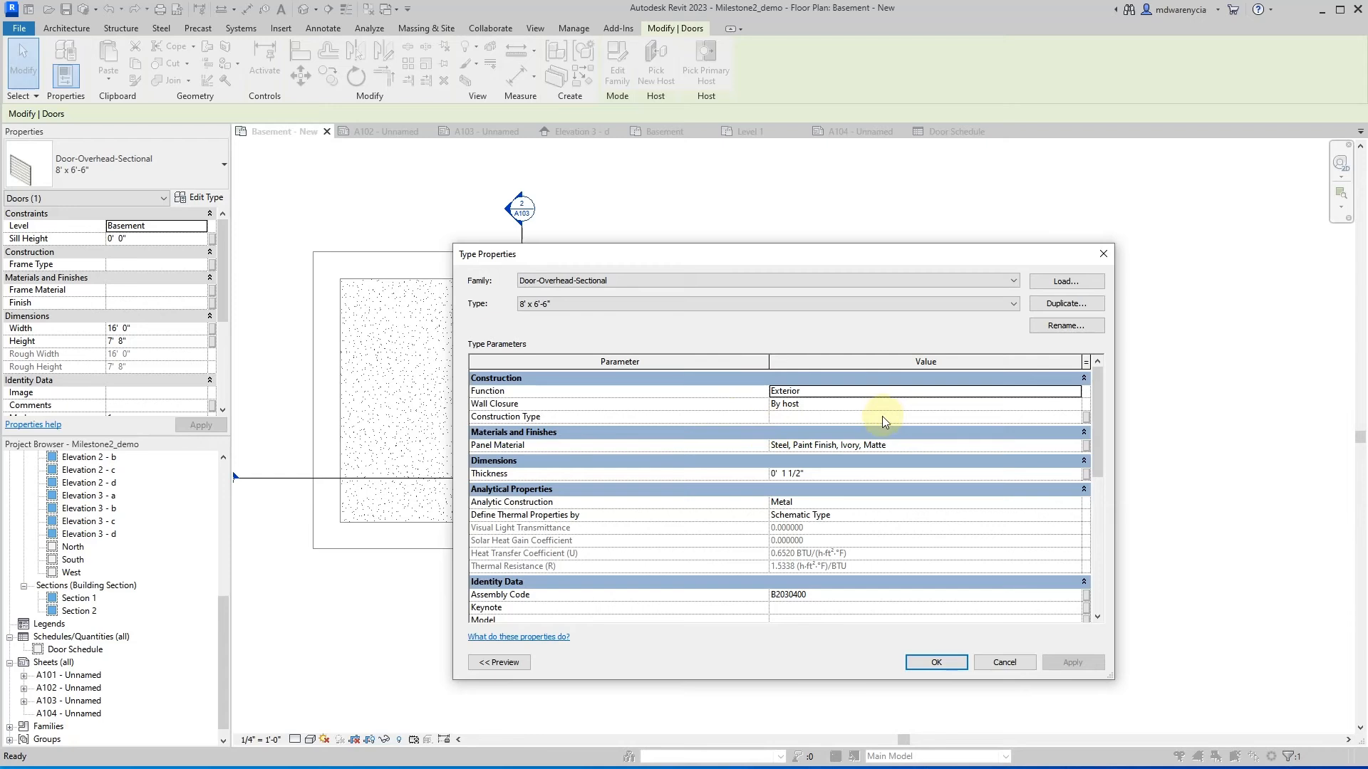
- Set the overhead door type's Manufacturer to Me and its Model to 1234Door
{"action": "scroll", "coordinate": [864, 452], "scroll_direction": "down", "scroll_amount": 2}
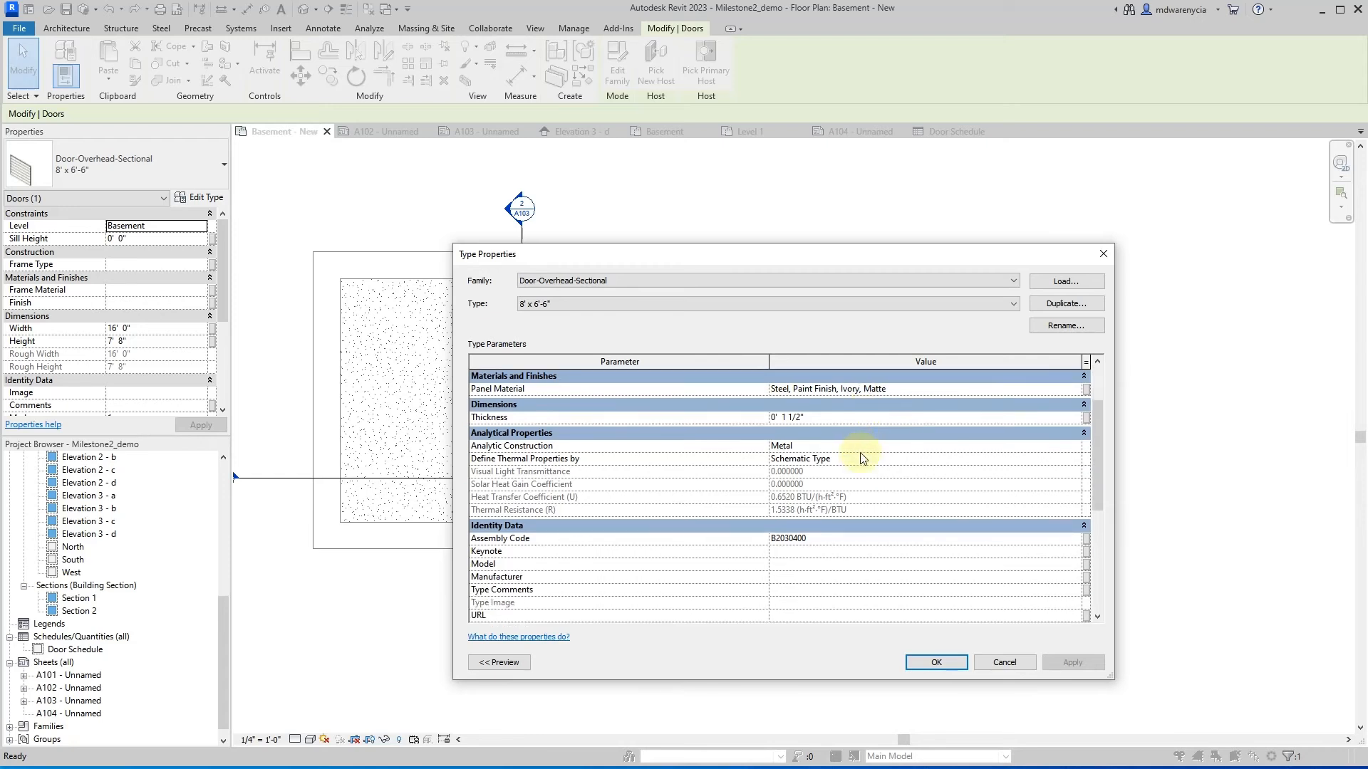
{"action": "left_click", "coordinate": [835, 574]}
{"action": "type", "text": "Me"}
{"action": "left_click", "coordinate": [794, 563]}
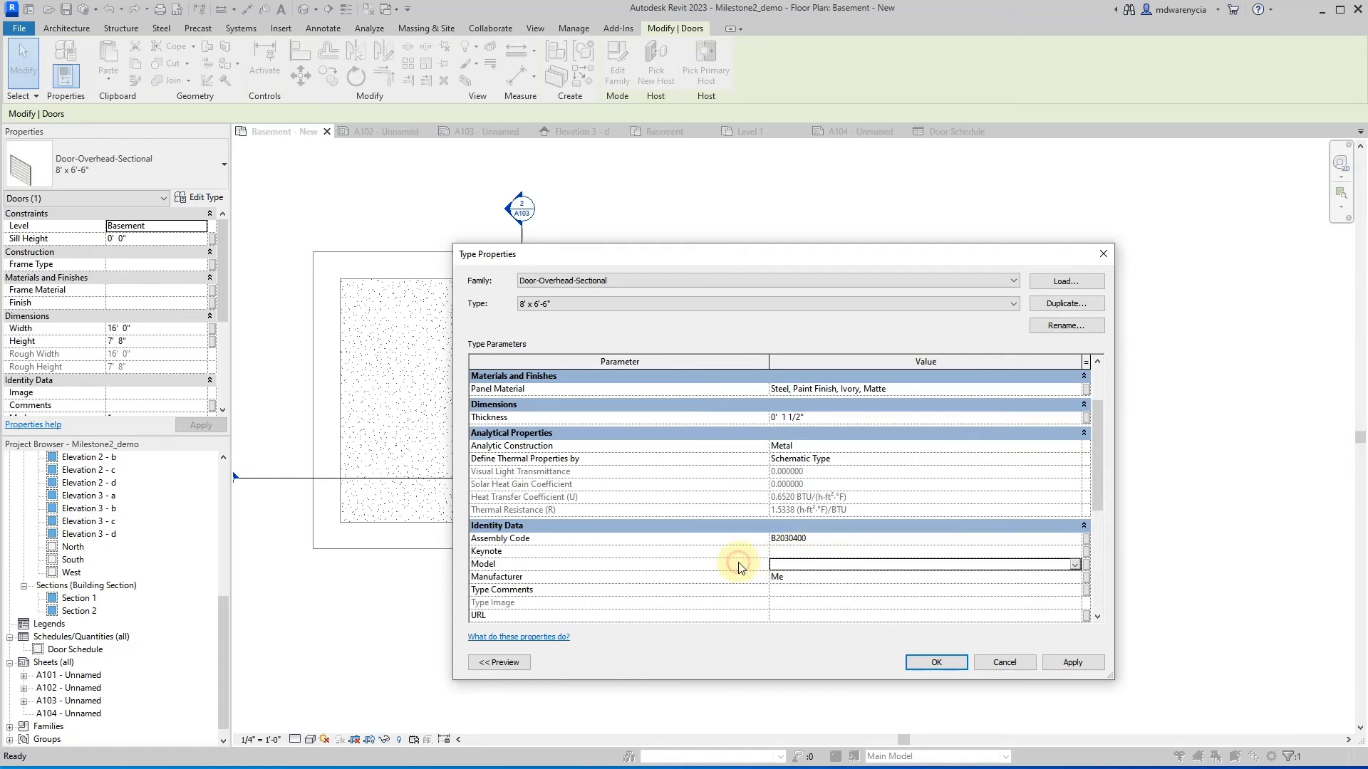
{"action": "type", "text": "1234"}
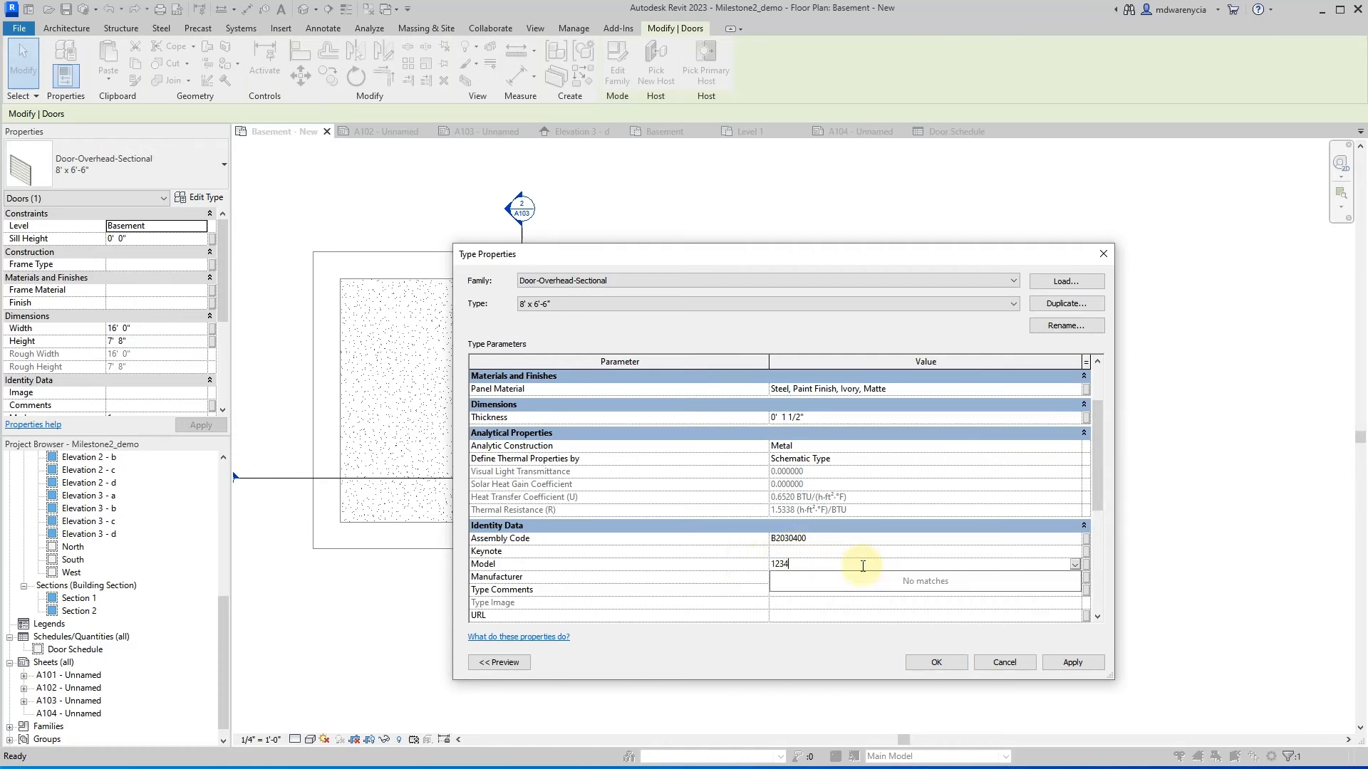
{"action": "type", "text": "Door"}
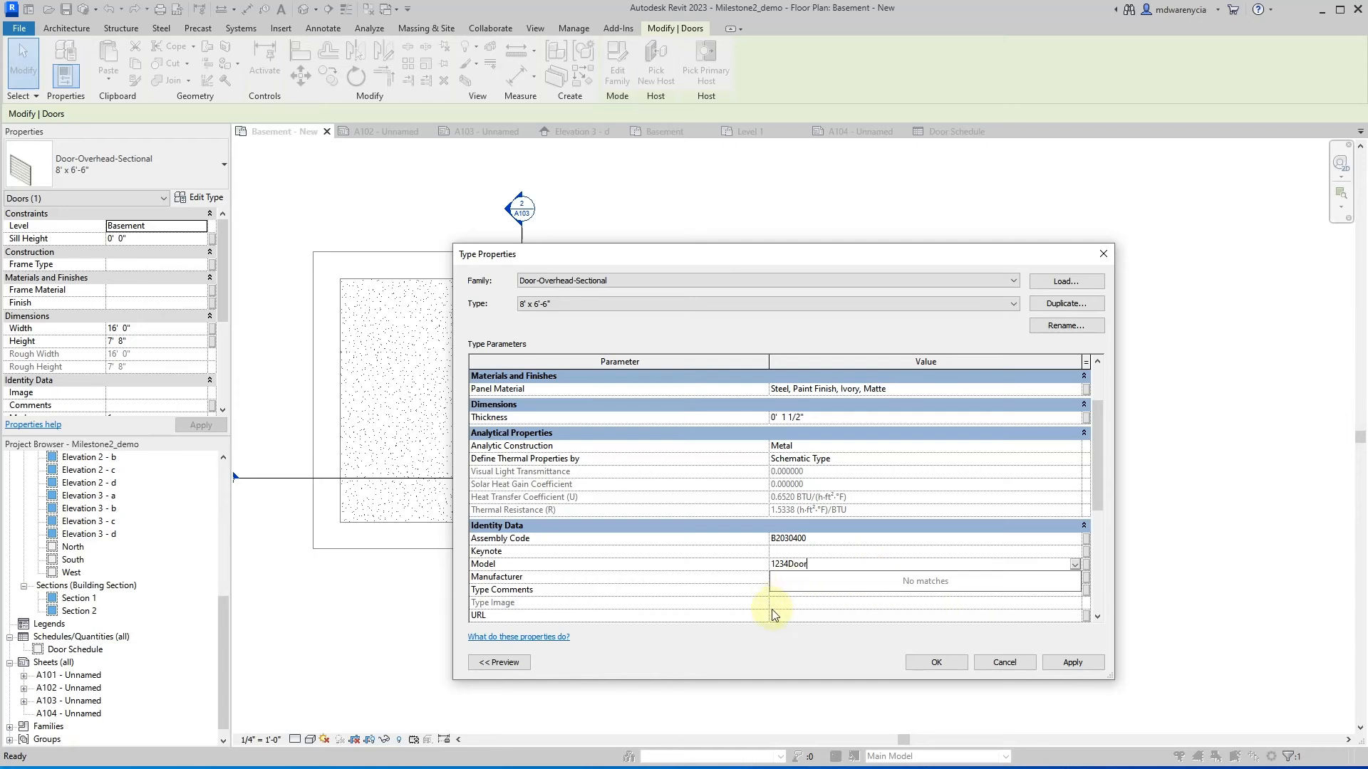
{"action": "key", "text": "Return"}
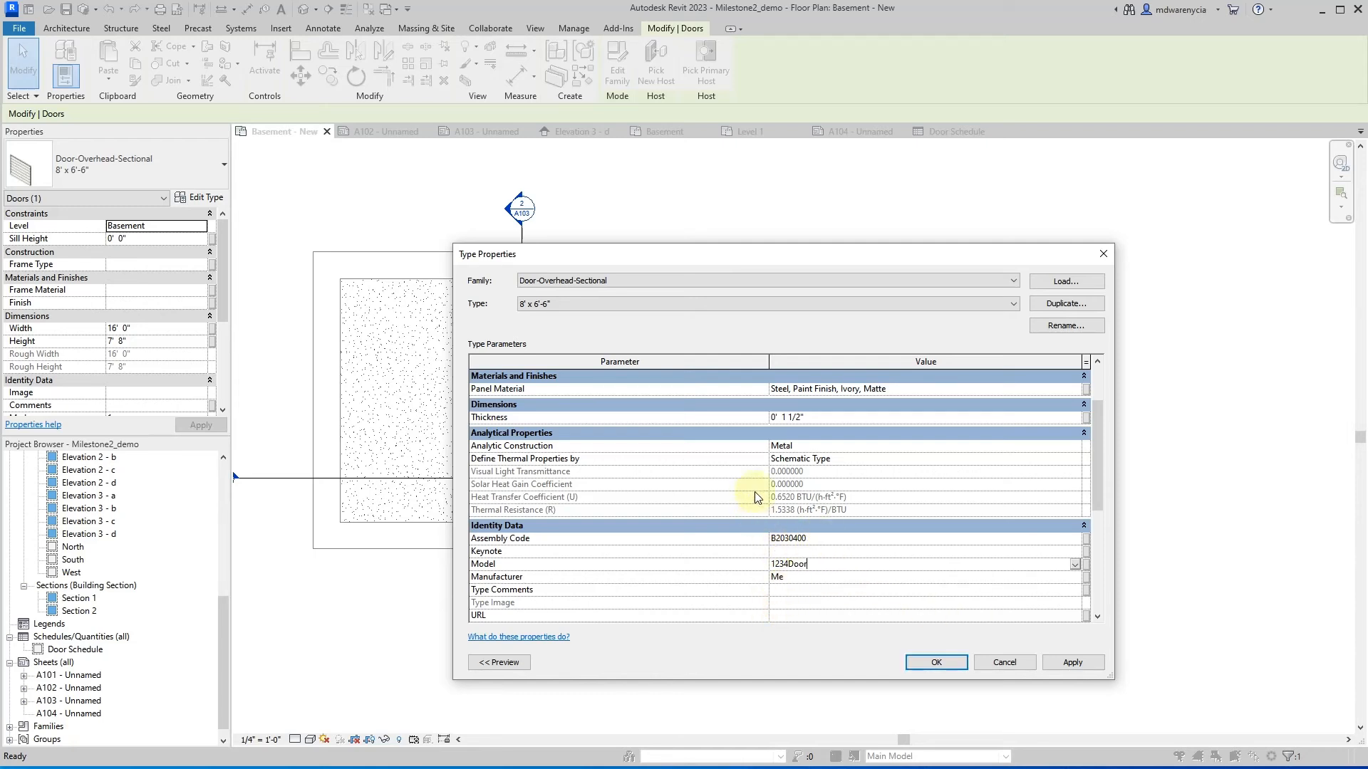
- Set the overhead door type's Description to "A garage door"
{"action": "scroll", "coordinate": [824, 496], "scroll_direction": "up", "scroll_amount": 2}
{"action": "scroll", "coordinate": [824, 496], "scroll_direction": "down", "scroll_amount": 5}
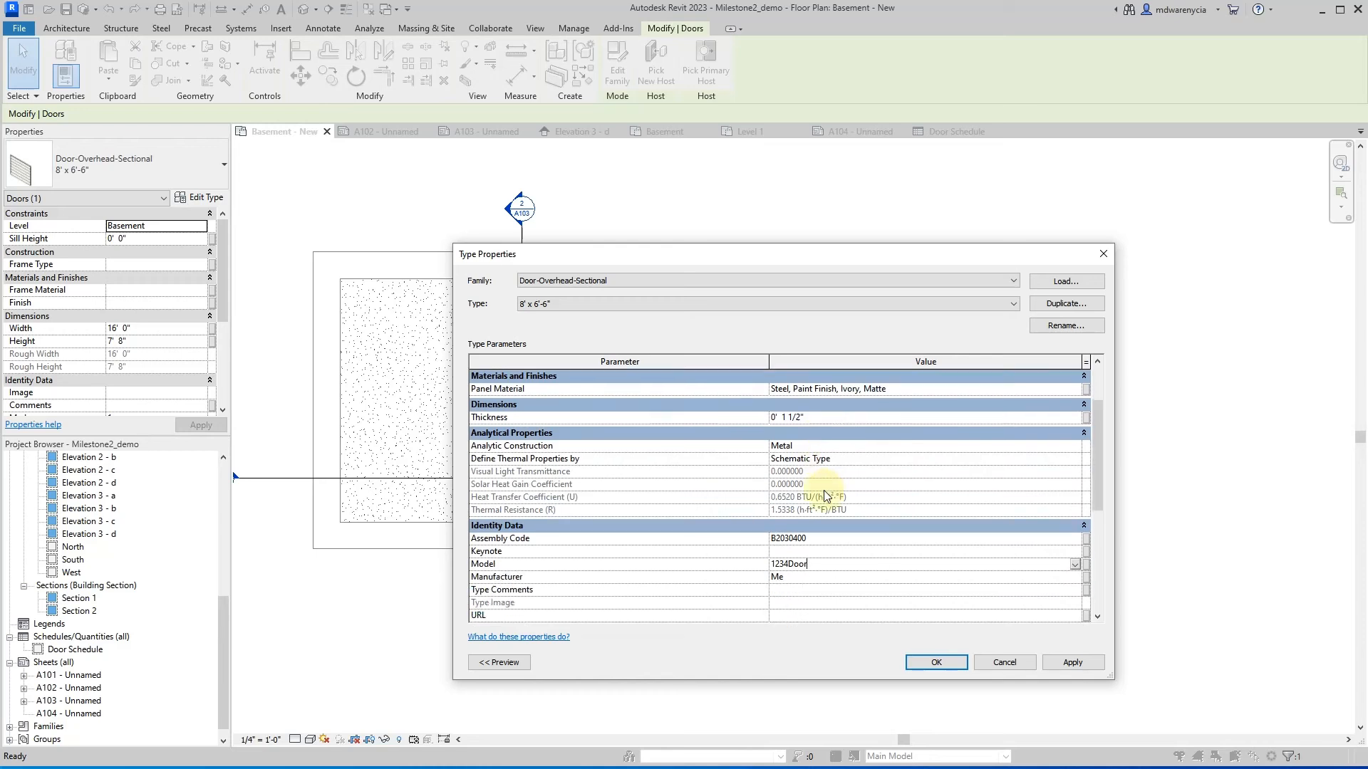
{"action": "scroll", "coordinate": [715, 595], "scroll_direction": "down", "scroll_amount": 3}
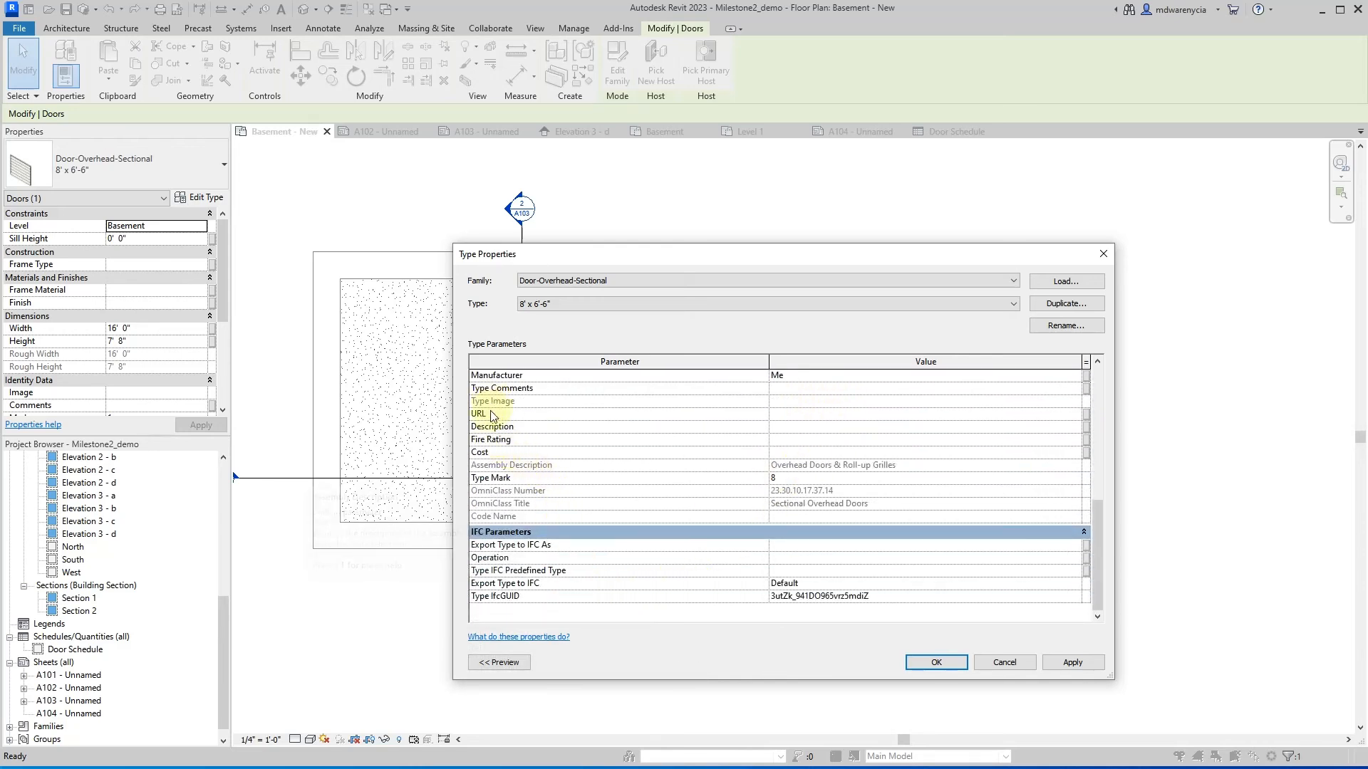
{"action": "left_click", "coordinate": [776, 426]}
{"action": "type", "text": "A garage door"}
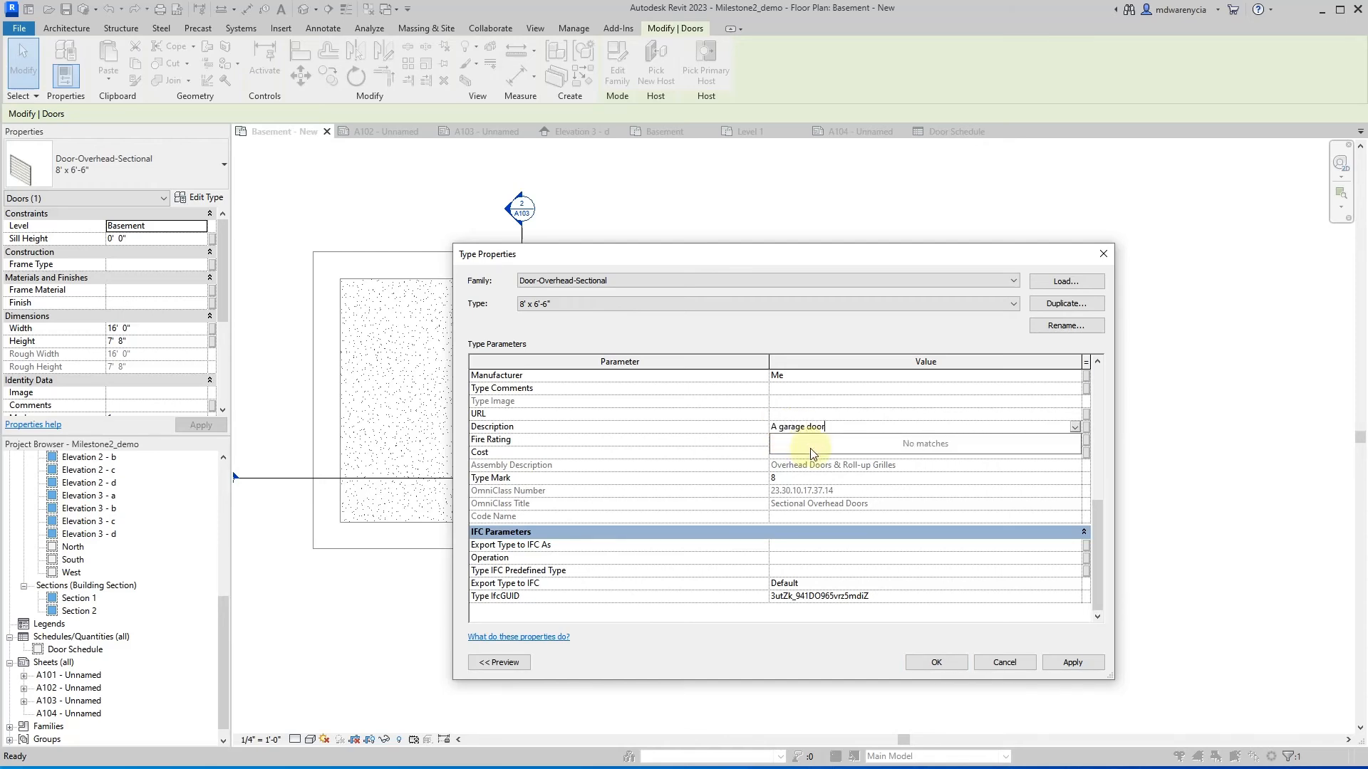
{"action": "left_click", "coordinate": [781, 479]}
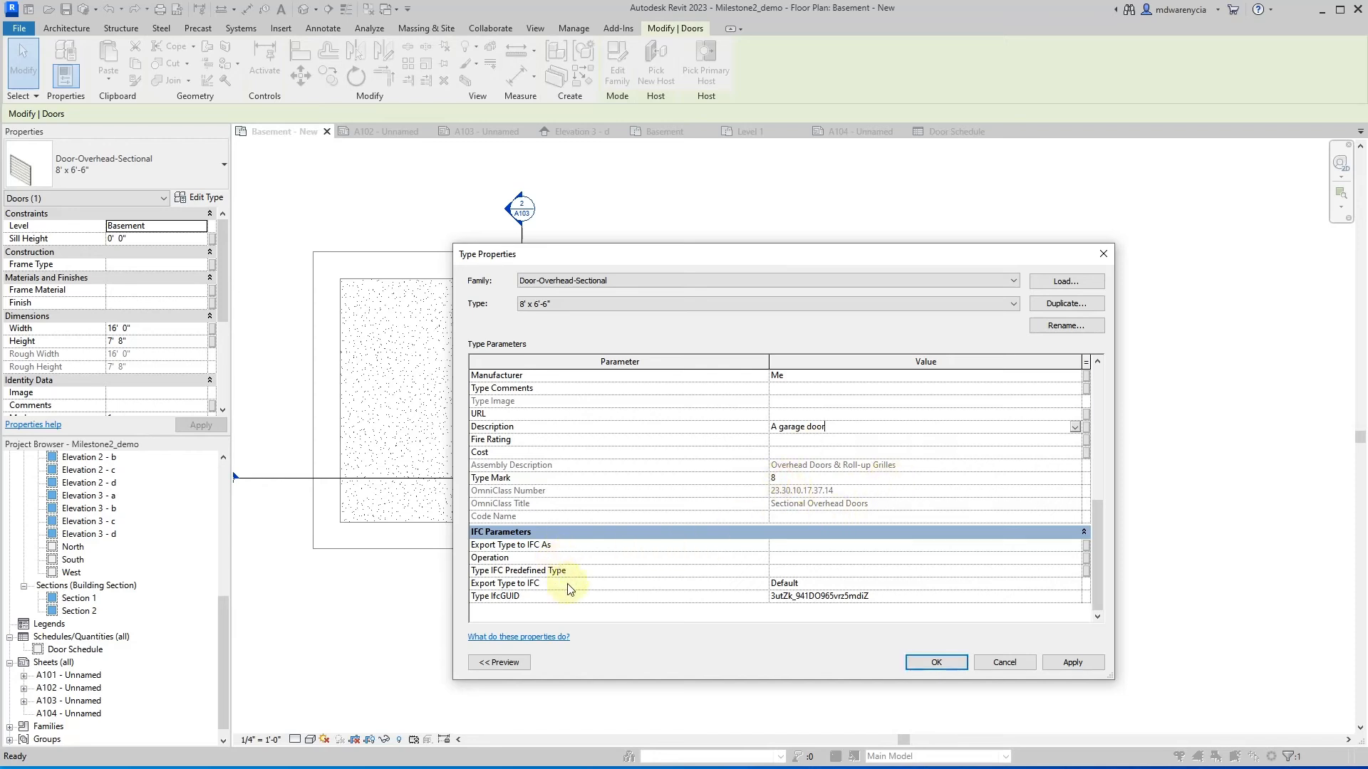
- Review the overhead door's type parameters and apply the type property changes
{"action": "scroll", "coordinate": [611, 525], "scroll_direction": "up", "scroll_amount": 7}
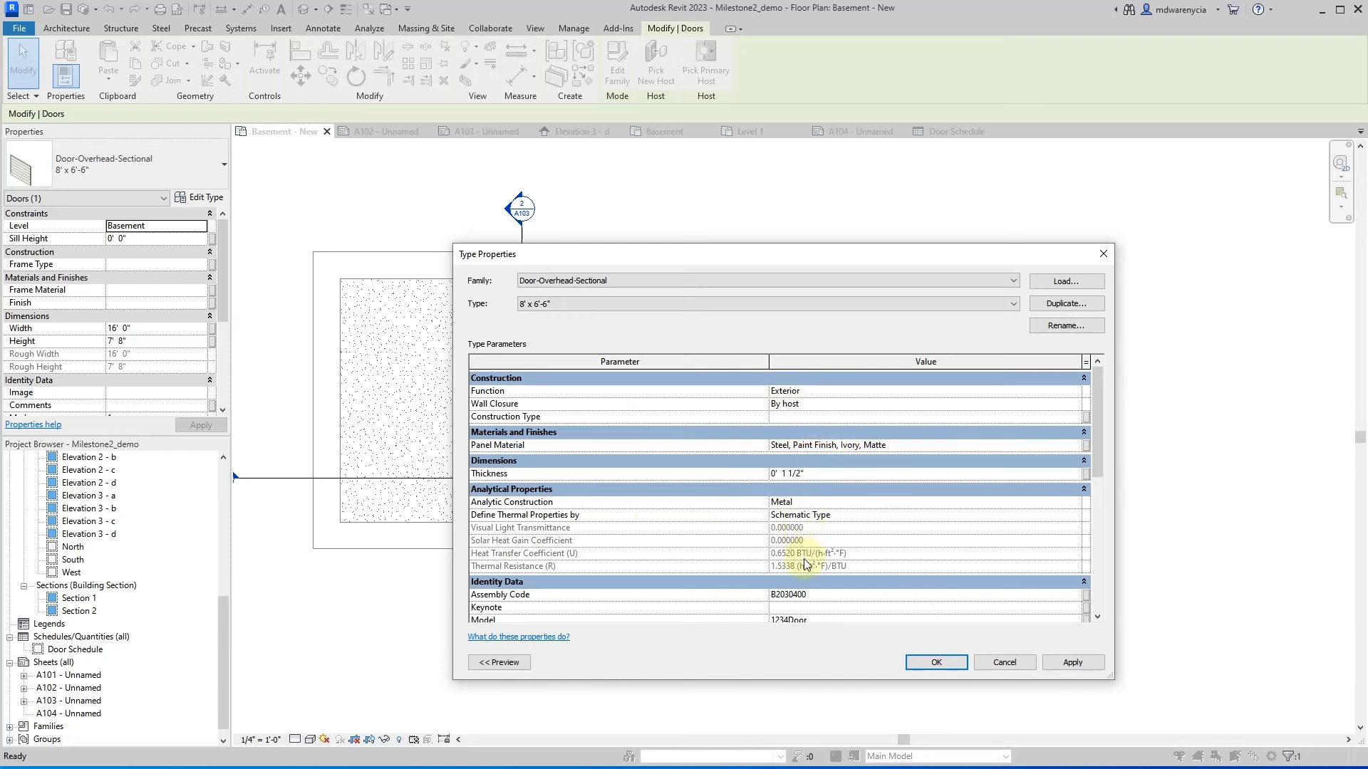
{"action": "scroll", "coordinate": [798, 570], "scroll_direction": "down", "scroll_amount": 1}
{"action": "scroll", "coordinate": [787, 575], "scroll_direction": "down", "scroll_amount": 2}
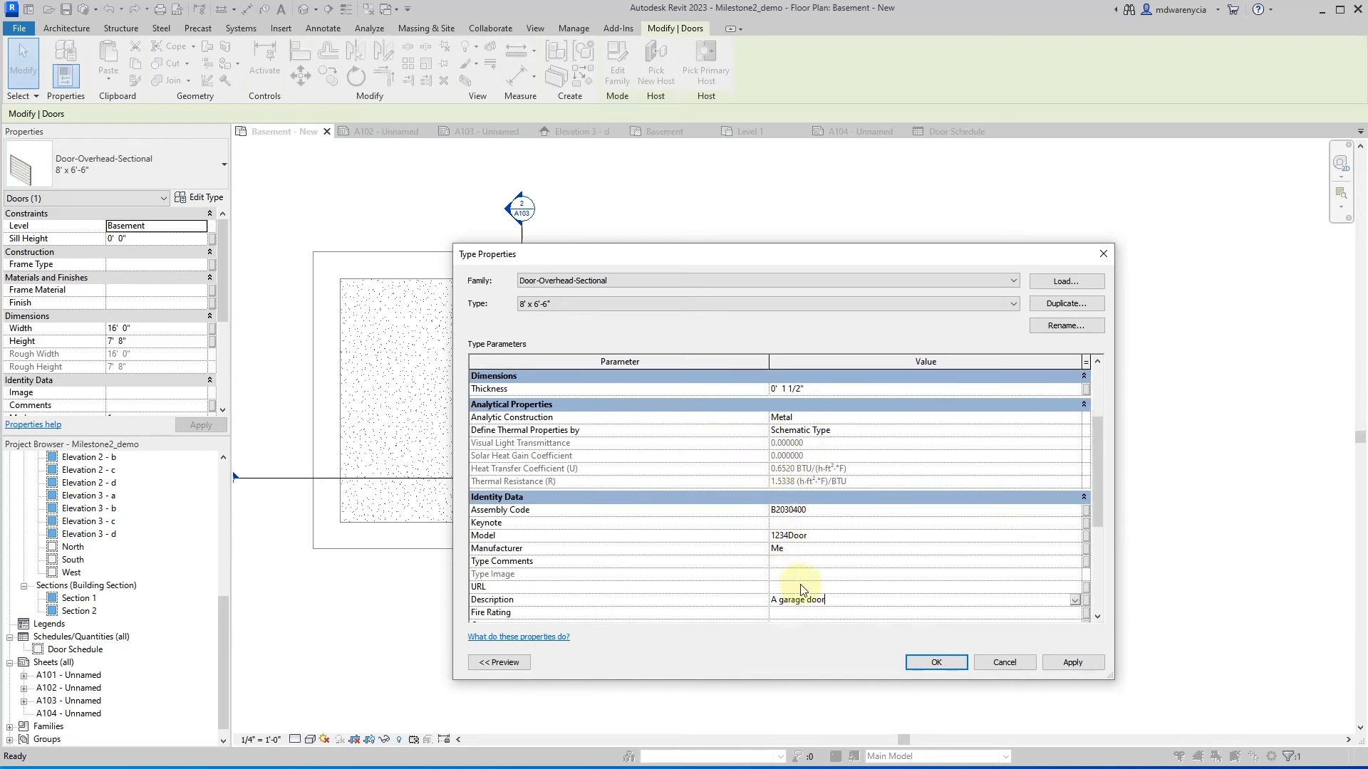
{"action": "scroll", "coordinate": [814, 577], "scroll_direction": "down", "scroll_amount": 1}
{"action": "scroll", "coordinate": [812, 577], "scroll_direction": "down", "scroll_amount": 3}
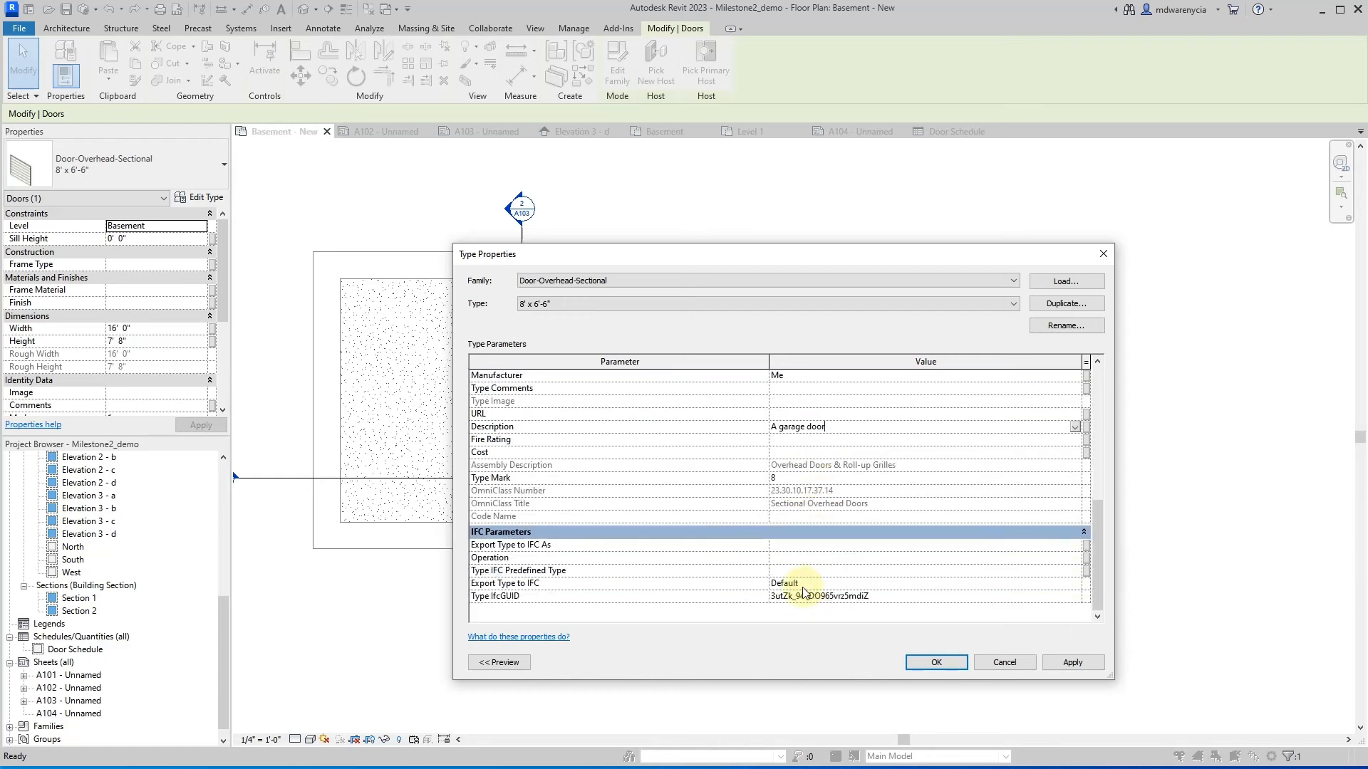
{"action": "left_click", "coordinate": [1072, 662]}
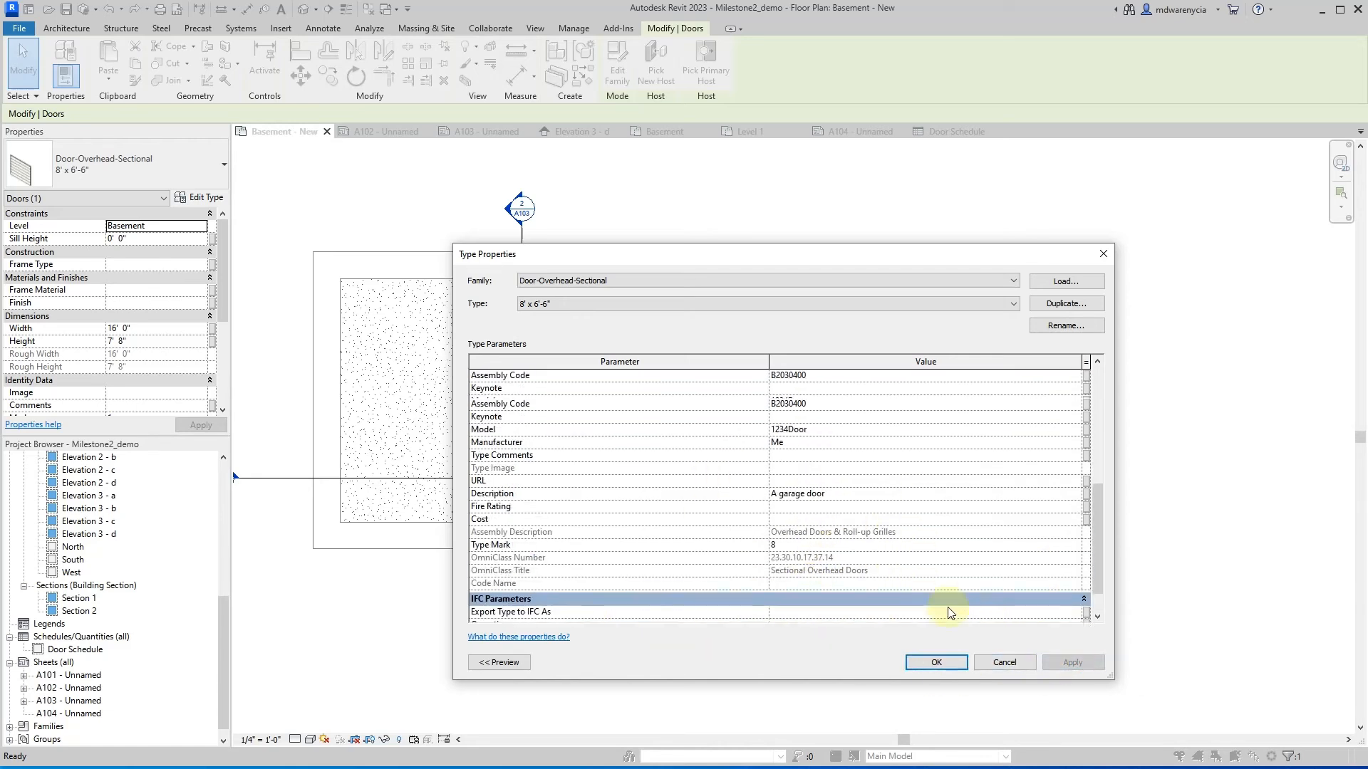
{"action": "scroll", "coordinate": [992, 594], "scroll_direction": "up", "scroll_amount": 2}
{"action": "left_click", "coordinate": [953, 663]}
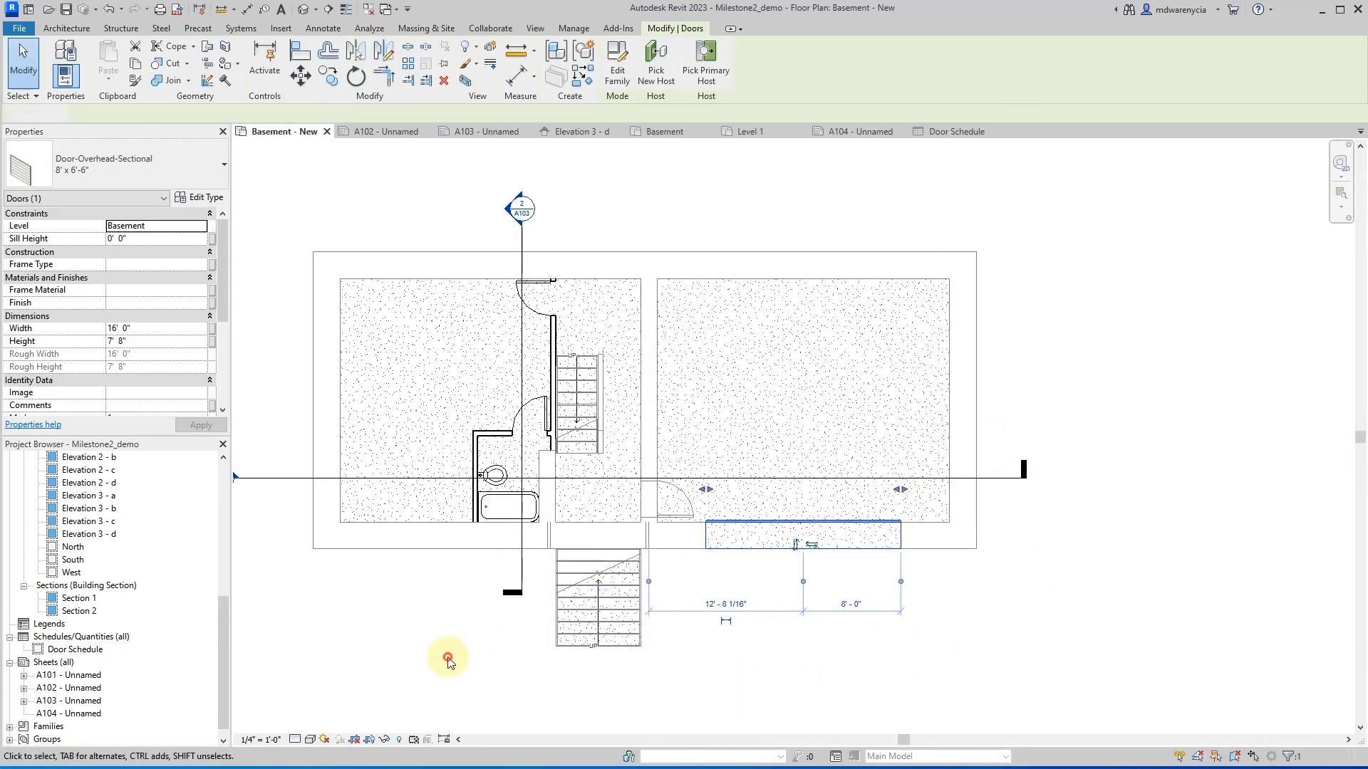
- Set the Cost of the 16' - 0" wide door to 1234 in the Door Schedule
{"action": "left_click", "coordinate": [449, 656]}
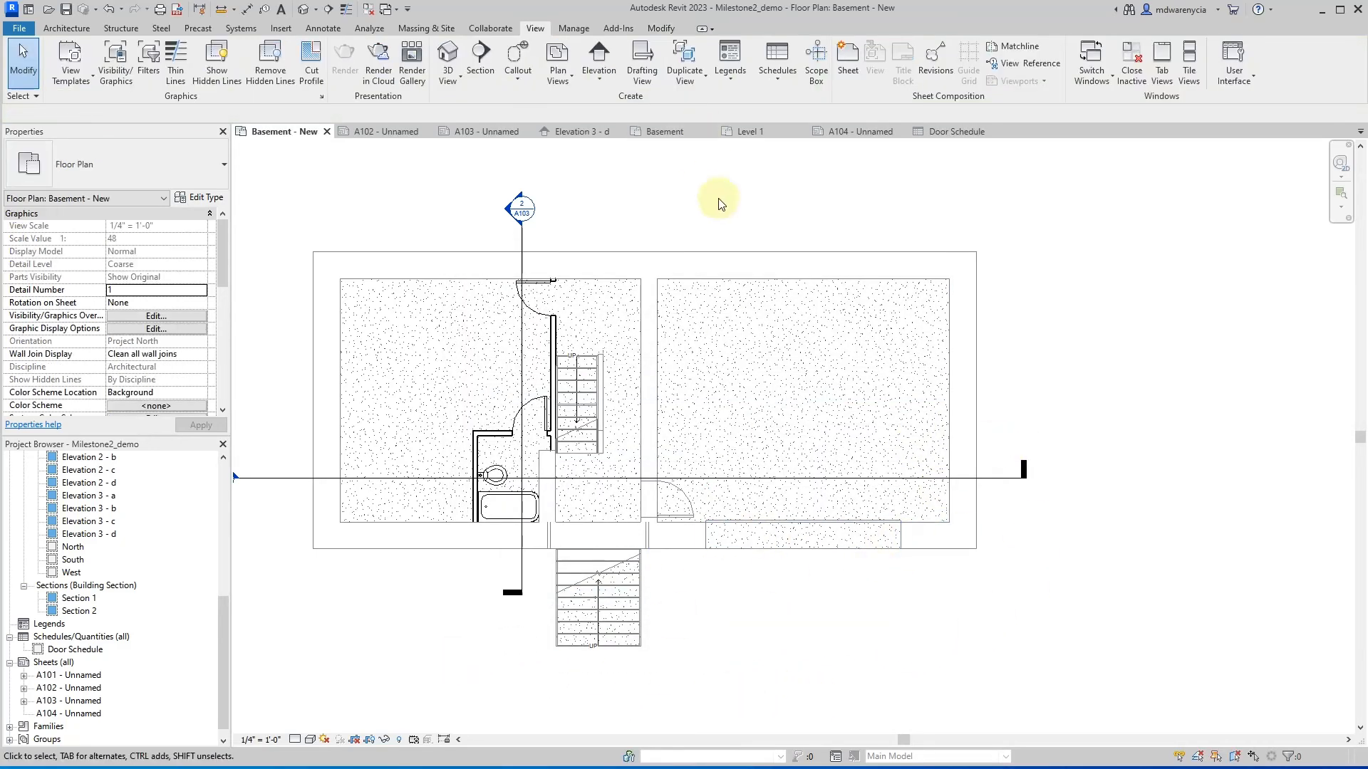
{"action": "left_click", "coordinate": [946, 136]}
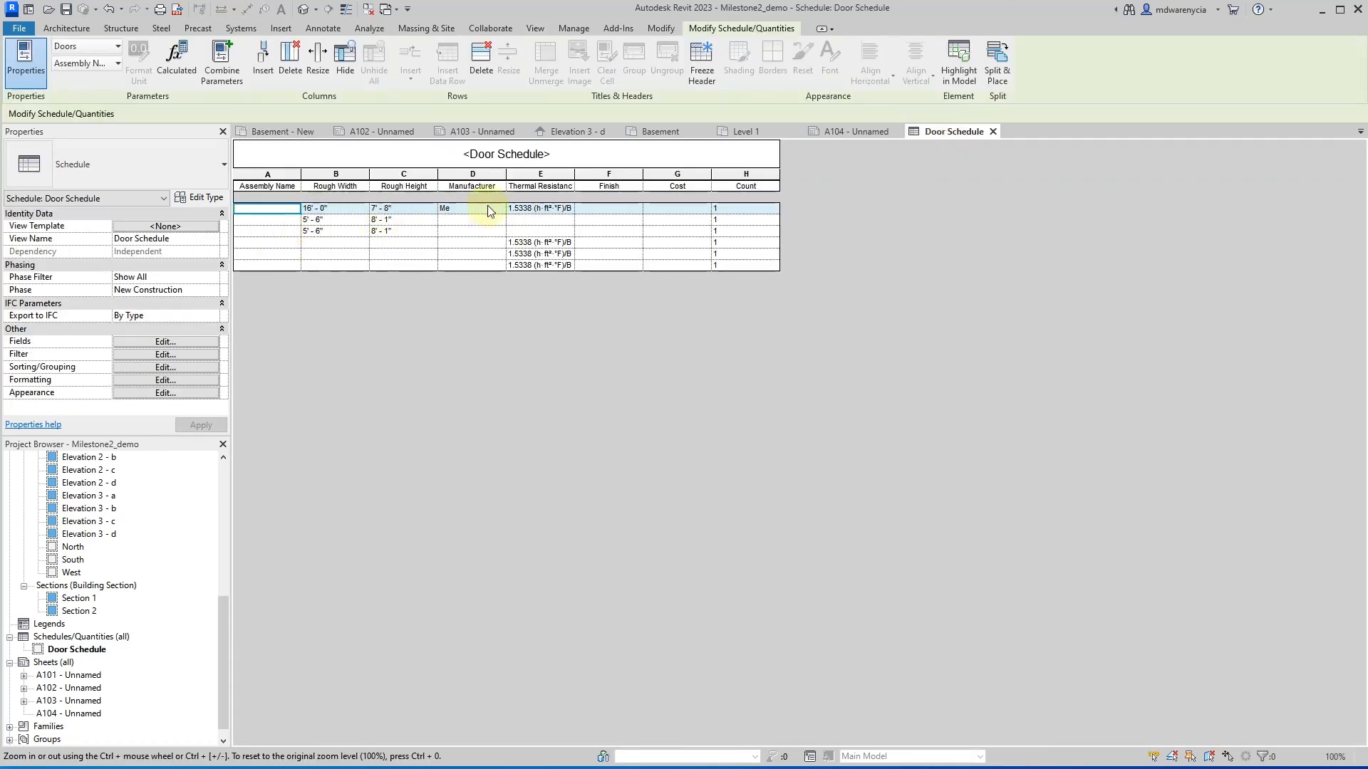
{"action": "left_click", "coordinate": [590, 211]}
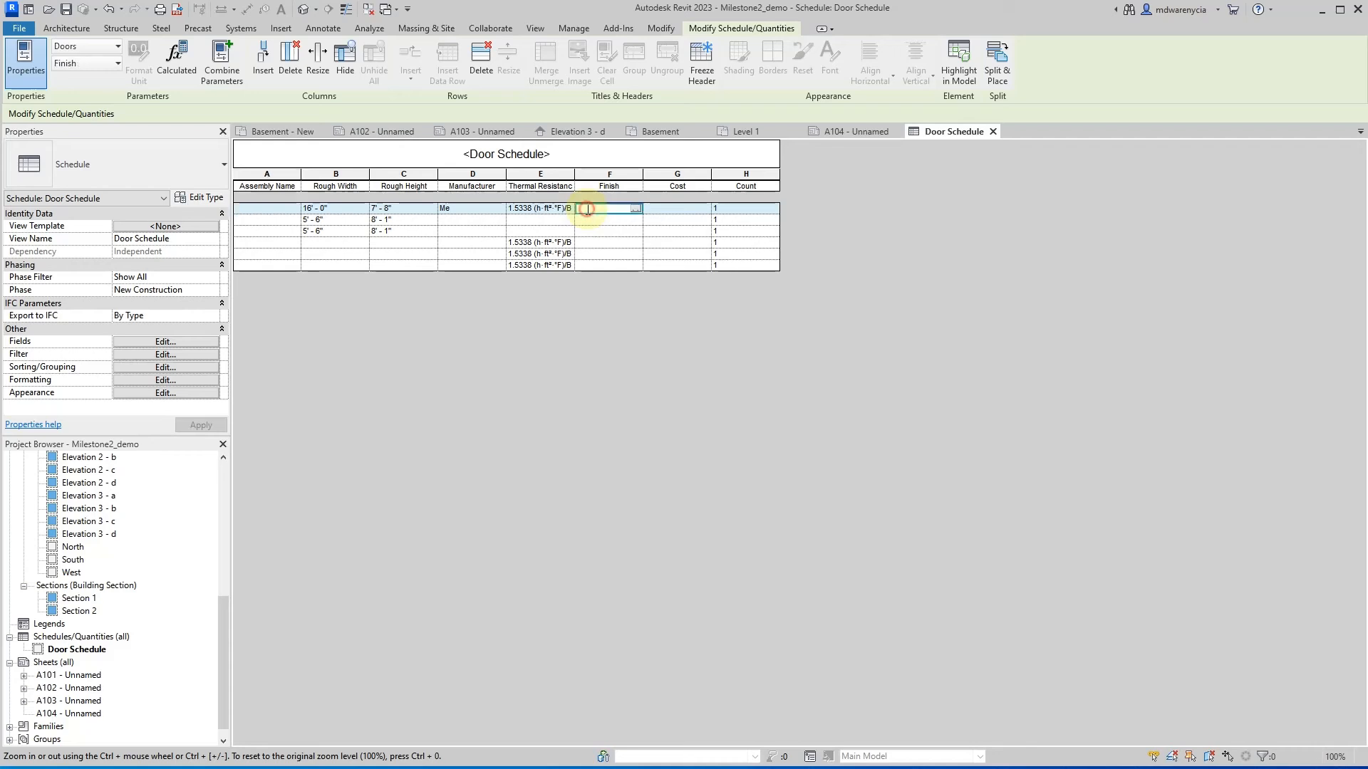
{"action": "left_click", "coordinate": [635, 209]}
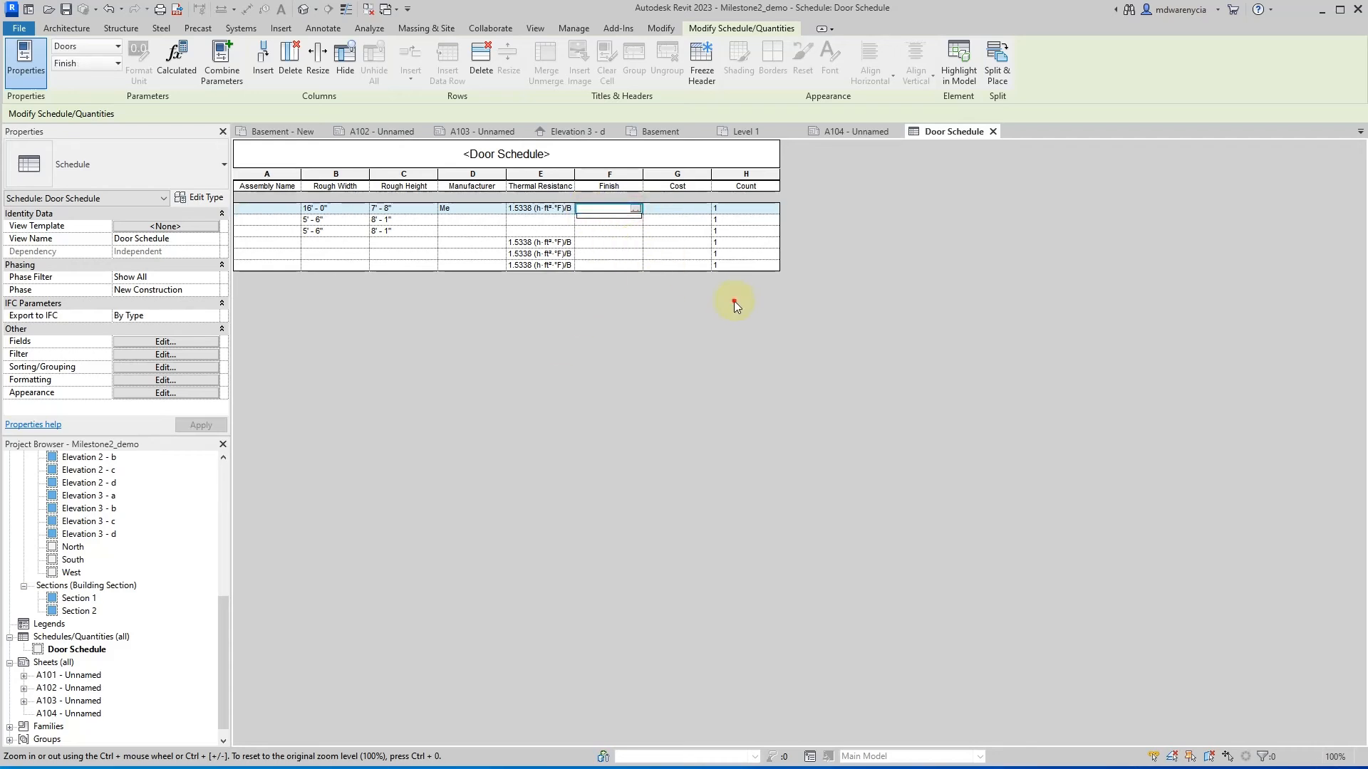
{"action": "left_click", "coordinate": [659, 209]}
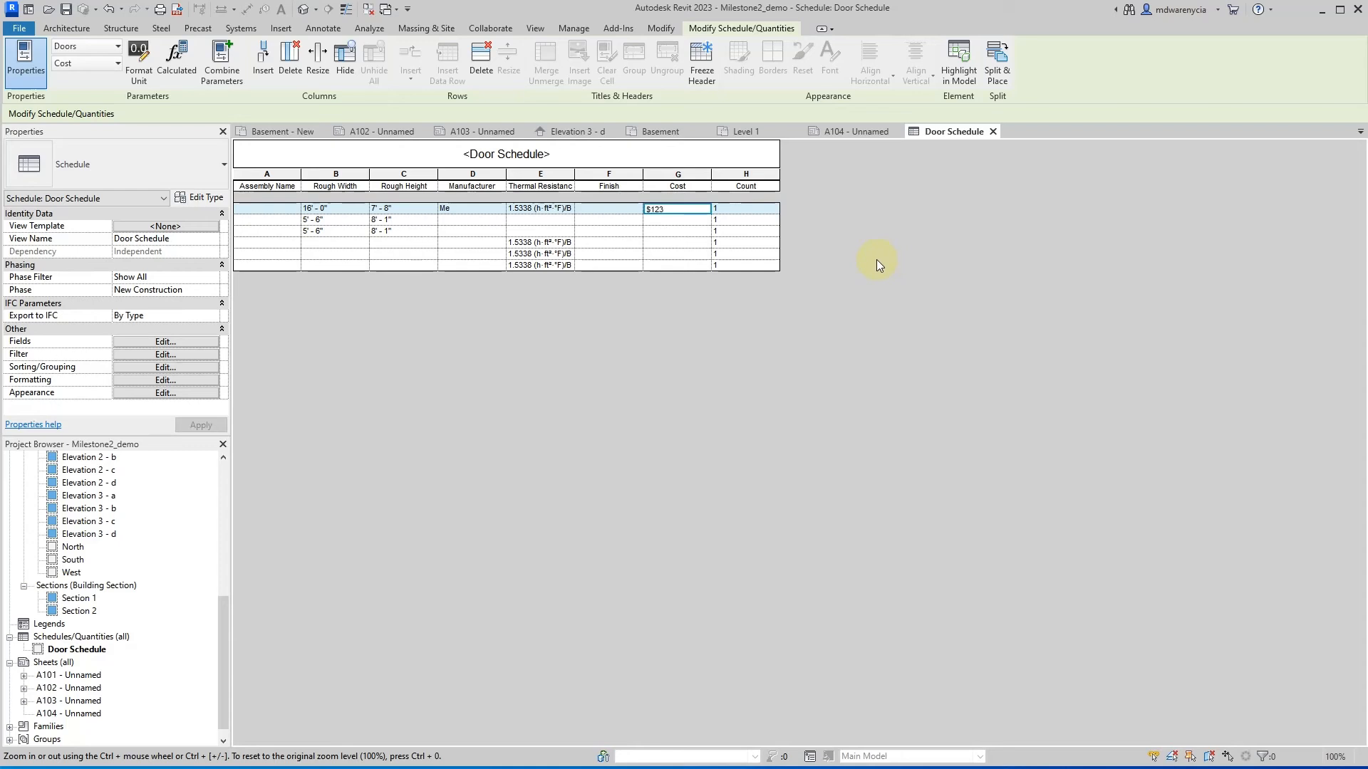
{"action": "left_click", "coordinate": [877, 259]}
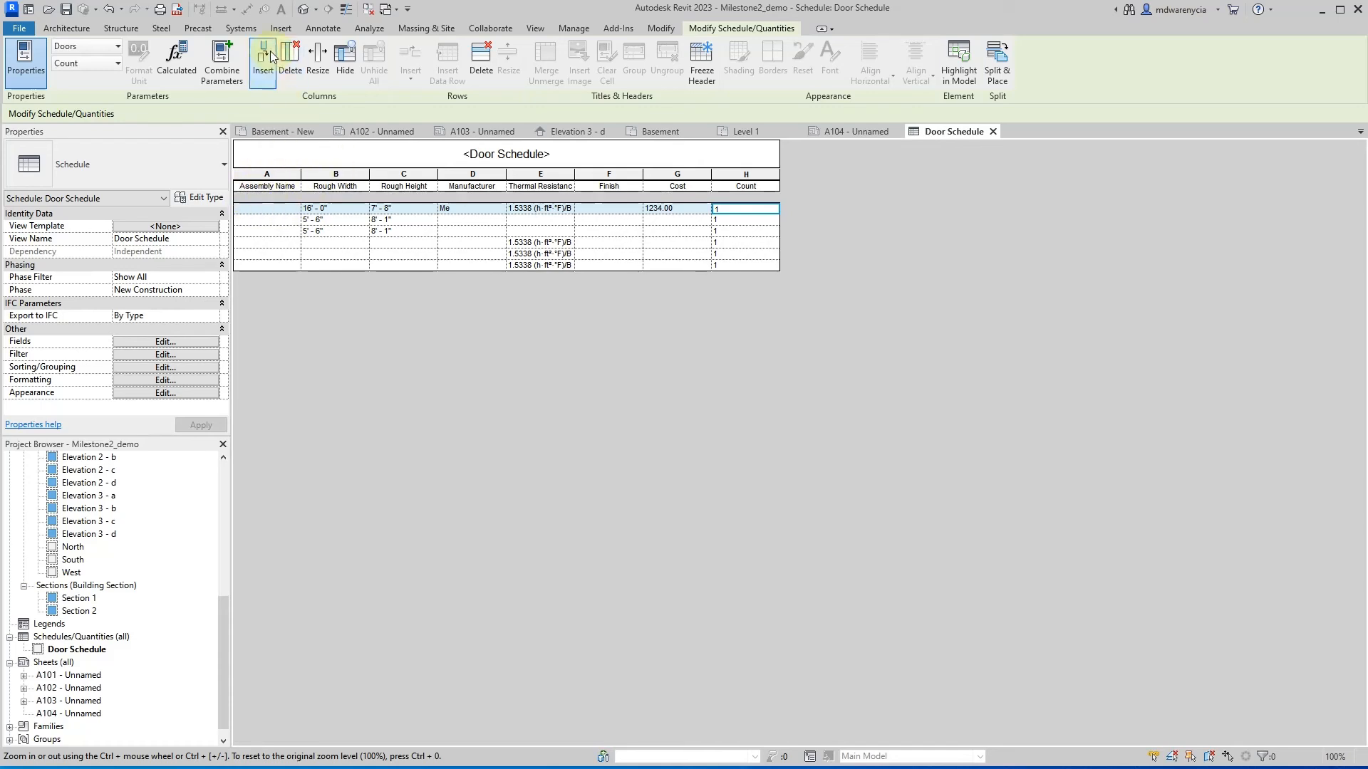
- Try to insert a Description column into the door schedule from the available door fields
{"action": "left_click", "coordinate": [275, 207]}
{"action": "right_click", "coordinate": [281, 206]}
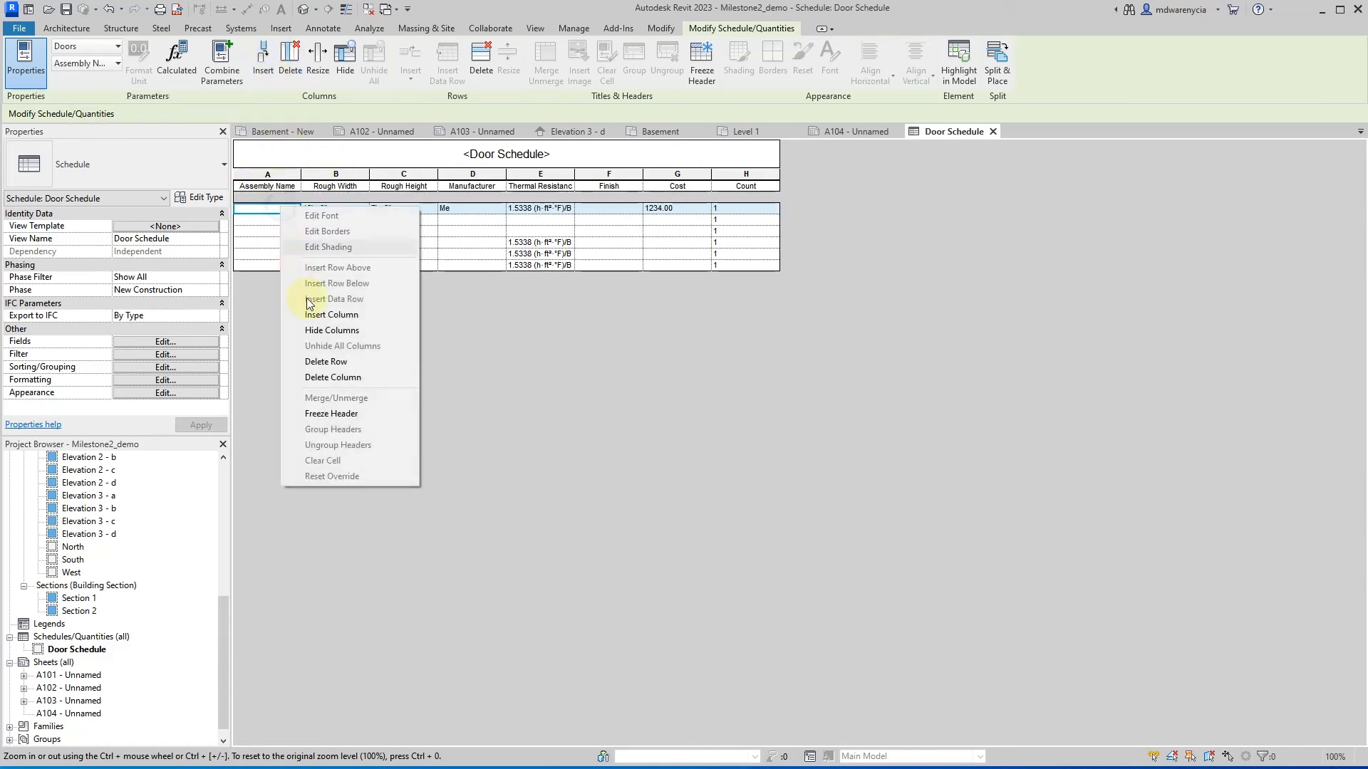
{"action": "left_click", "coordinate": [363, 315]}
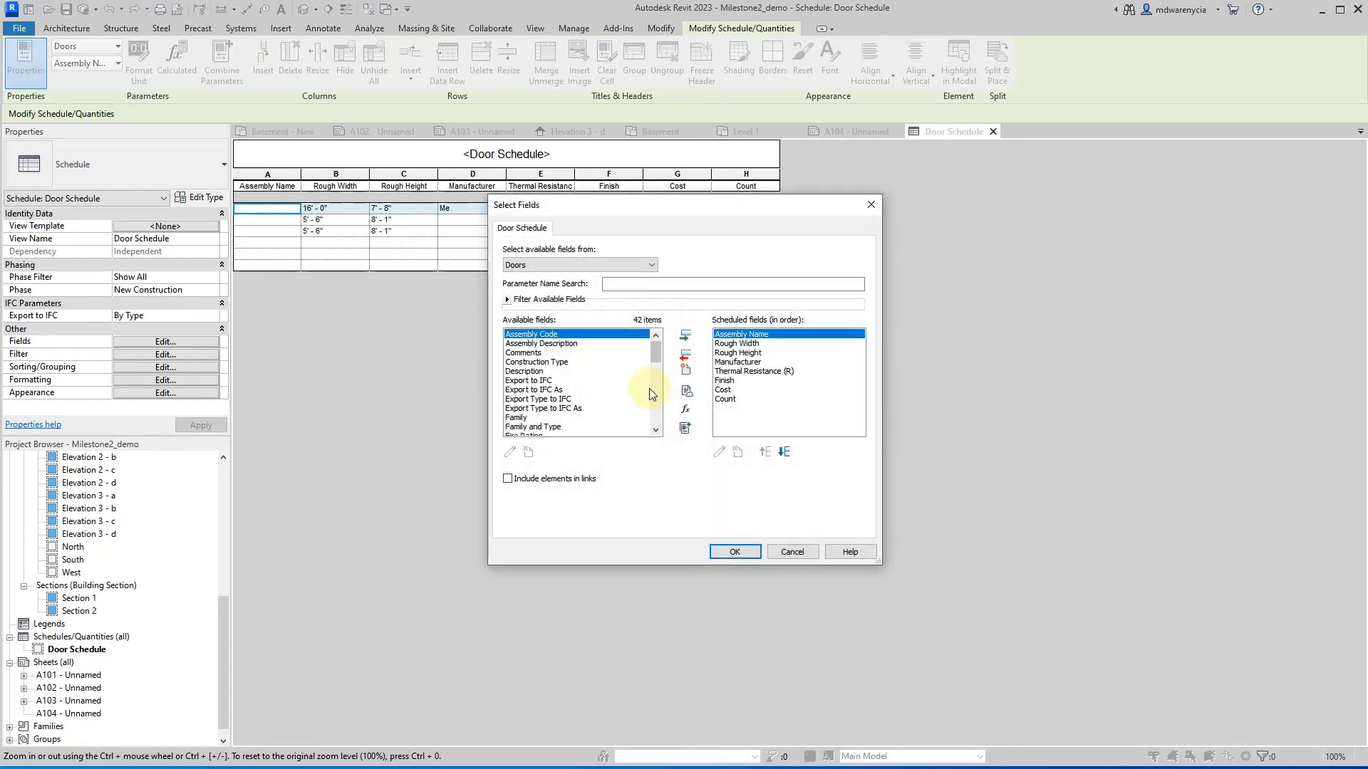
{"action": "scroll", "coordinate": [604, 383], "scroll_direction": "down", "scroll_amount": 10}
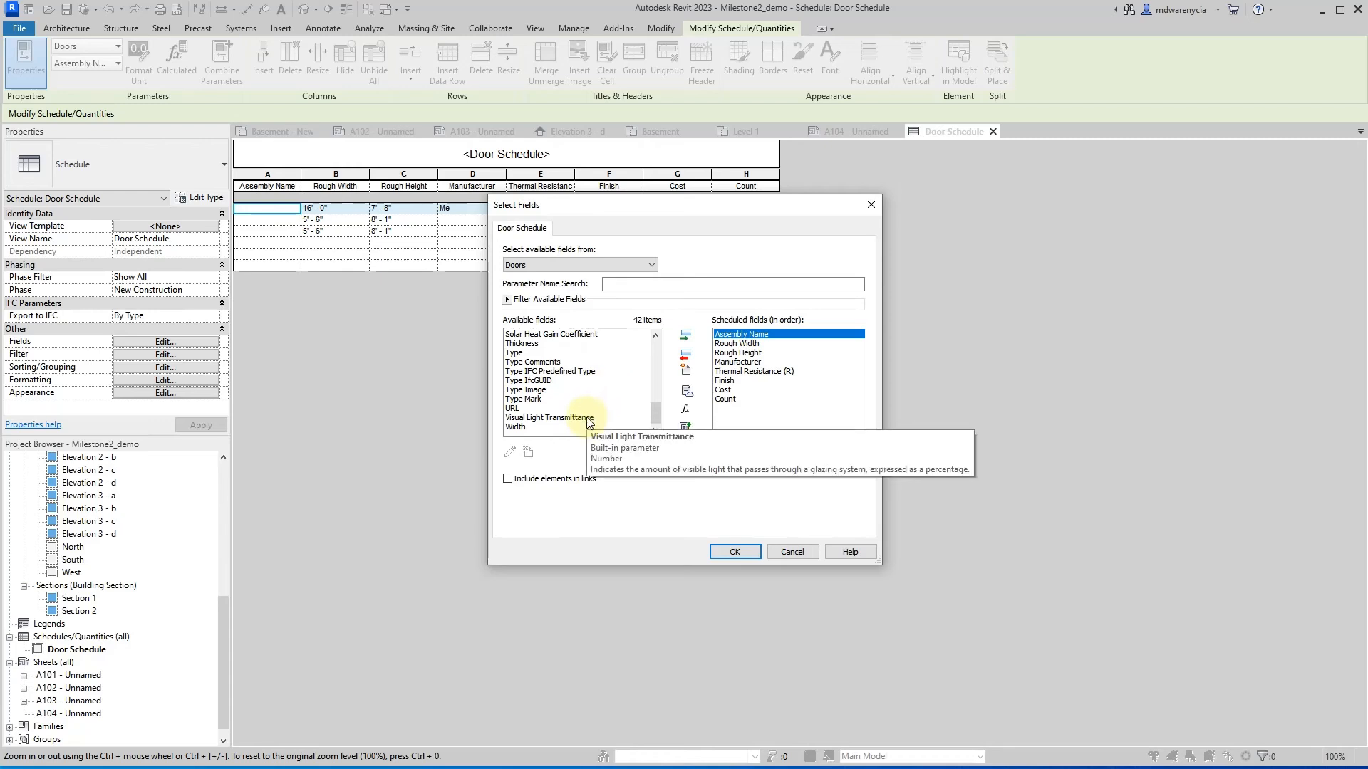
{"action": "scroll", "coordinate": [589, 423], "scroll_direction": "up", "scroll_amount": 5}
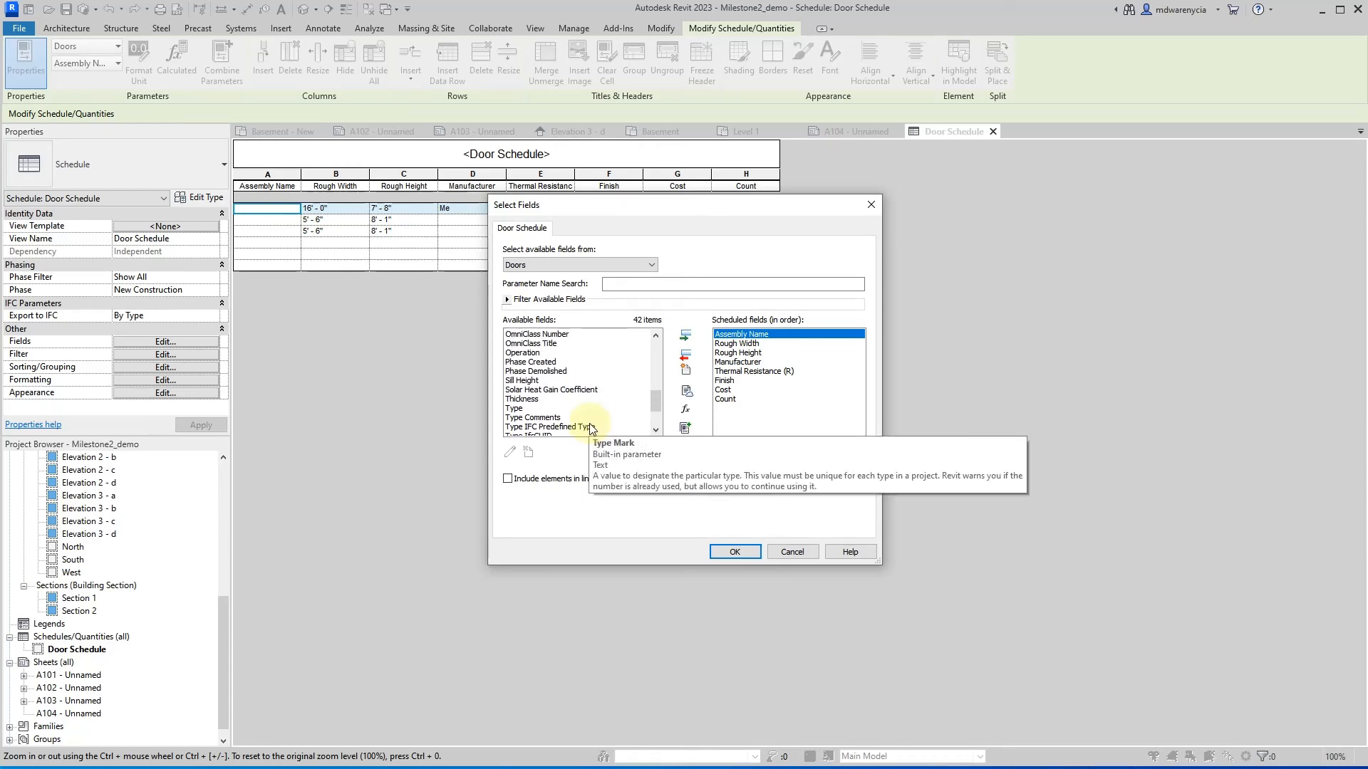
{"action": "scroll", "coordinate": [594, 423], "scroll_direction": "up", "scroll_amount": 3}
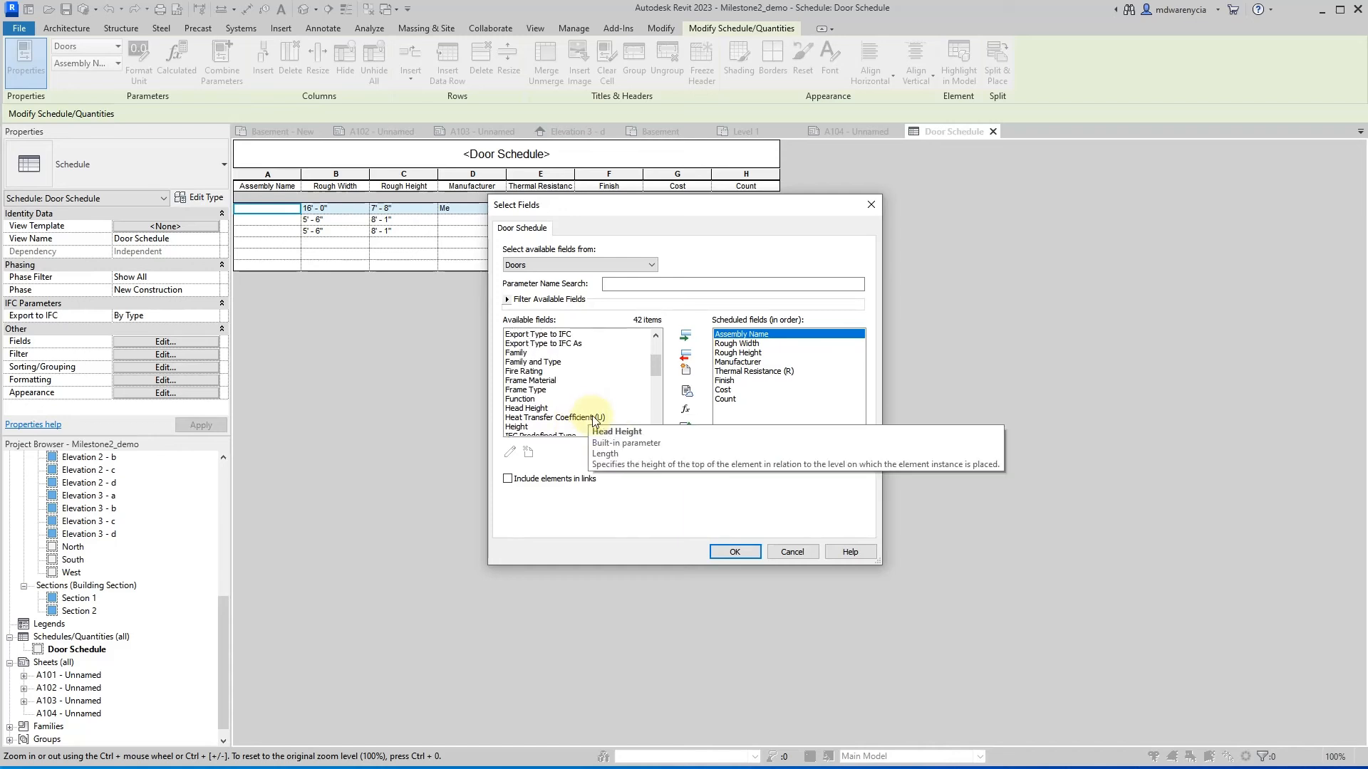
{"action": "scroll", "coordinate": [588, 421], "scroll_direction": "up", "scroll_amount": 4}
{"action": "left_click", "coordinate": [545, 353]}
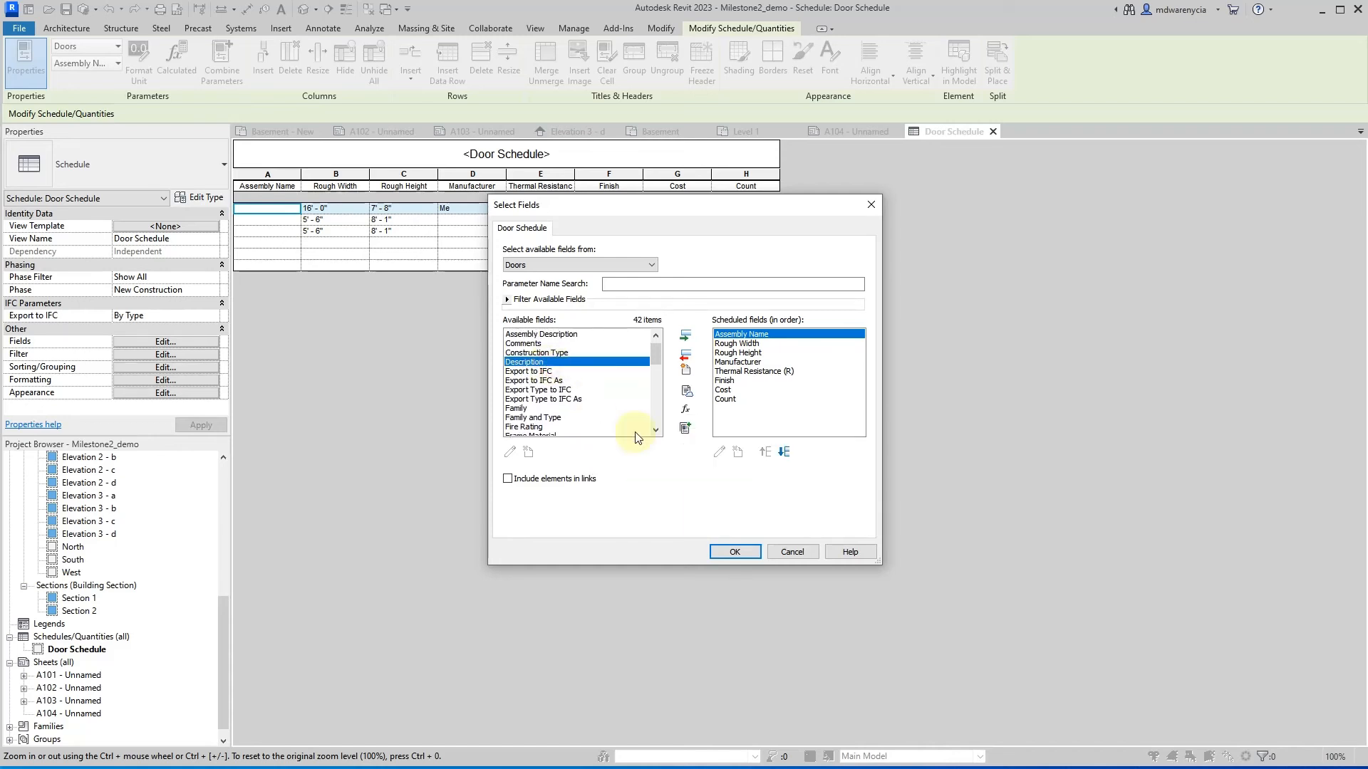
{"action": "left_click", "coordinate": [734, 551]}
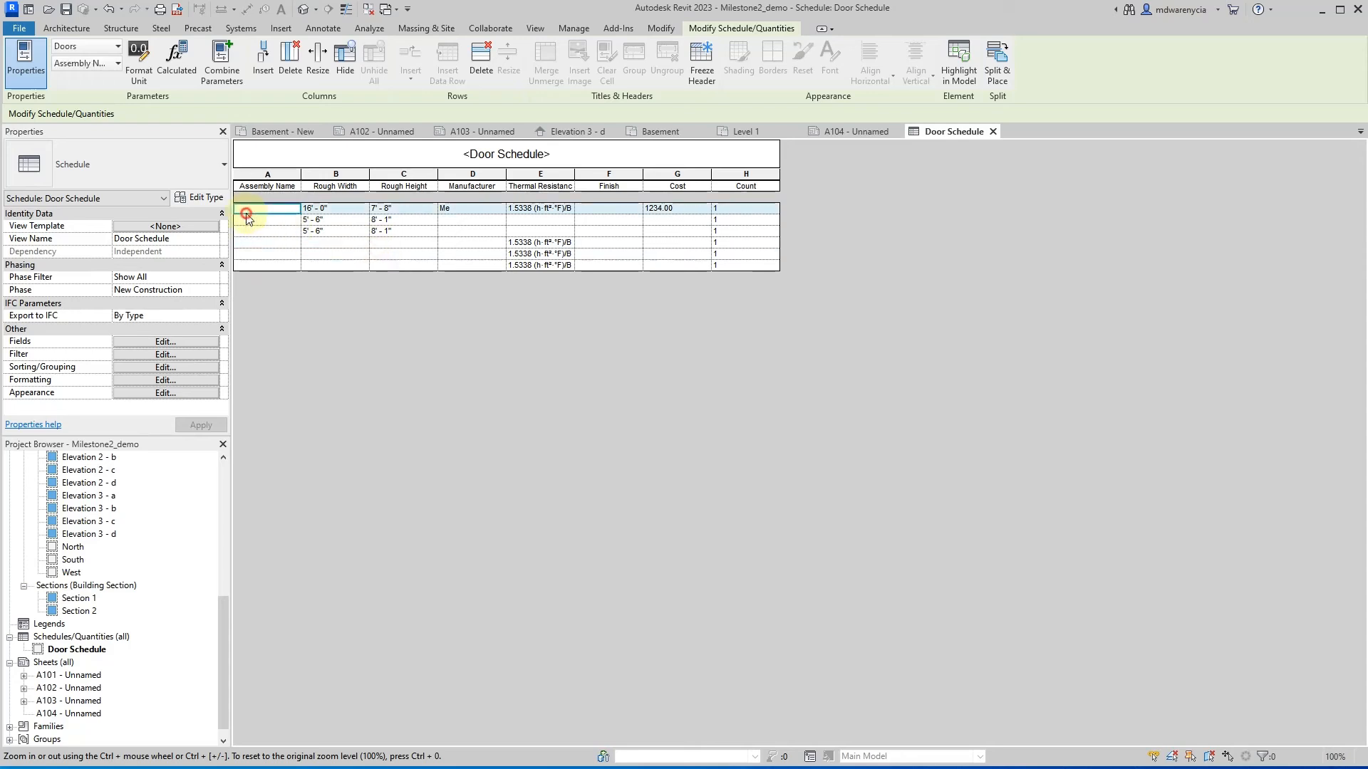
- Add Description as the first scheduled field of the door schedule and remove the Assembly Name field
{"action": "left_click", "coordinate": [267, 174]}
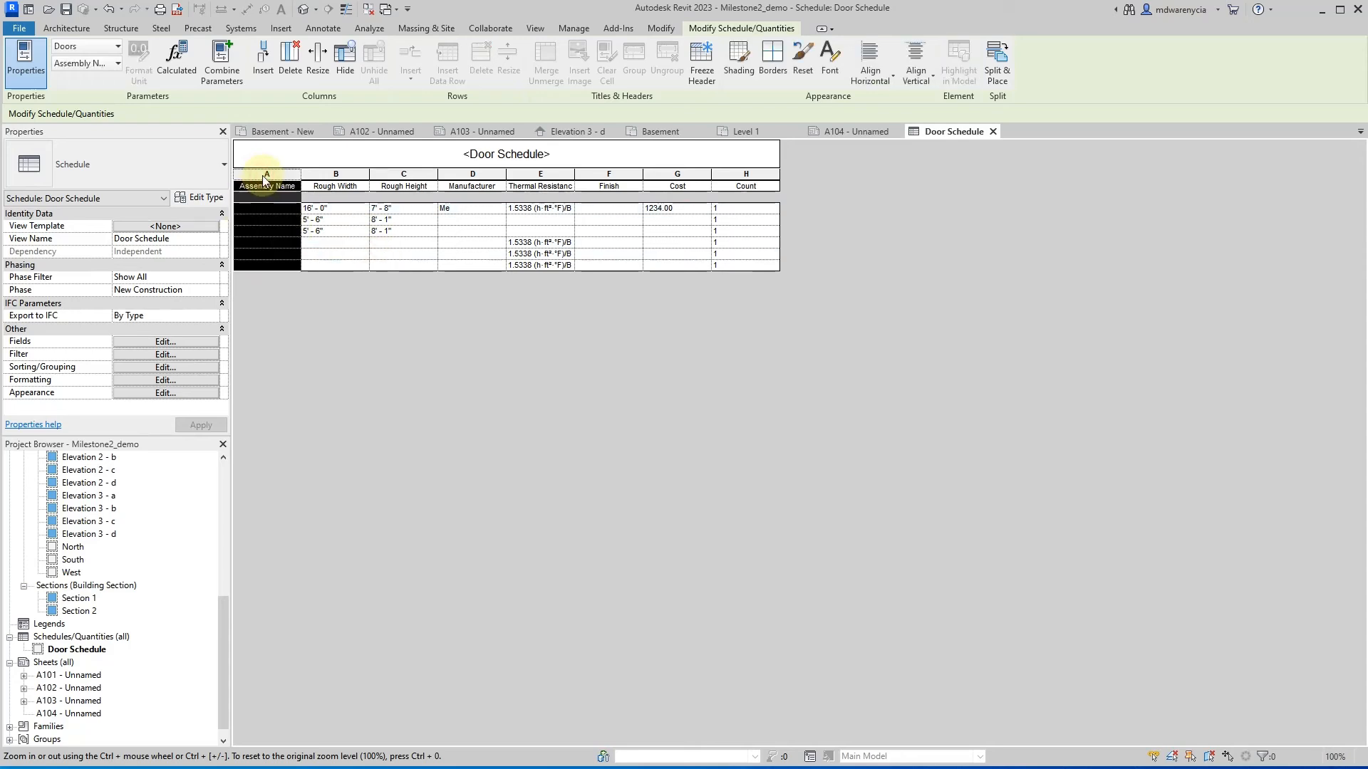
{"action": "right_click", "coordinate": [266, 210]}
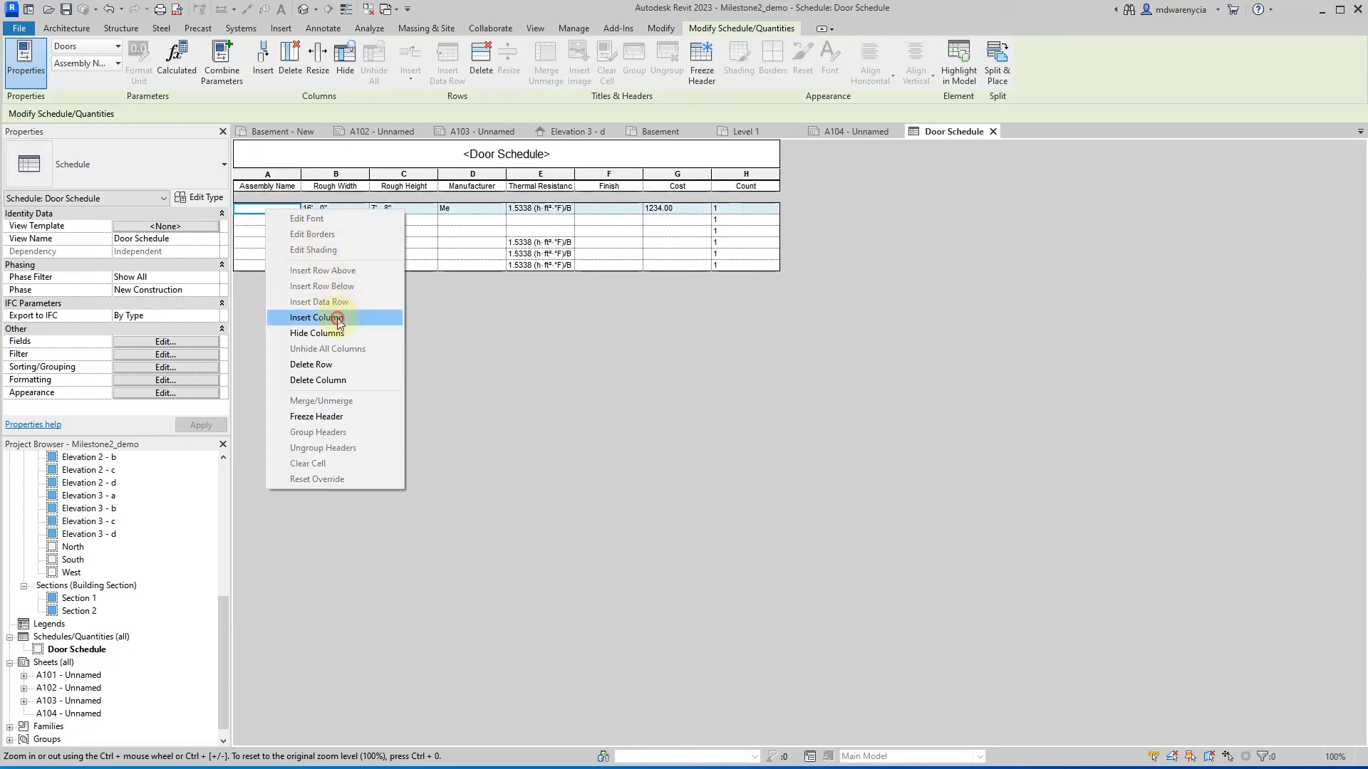
{"action": "left_click", "coordinate": [339, 318]}
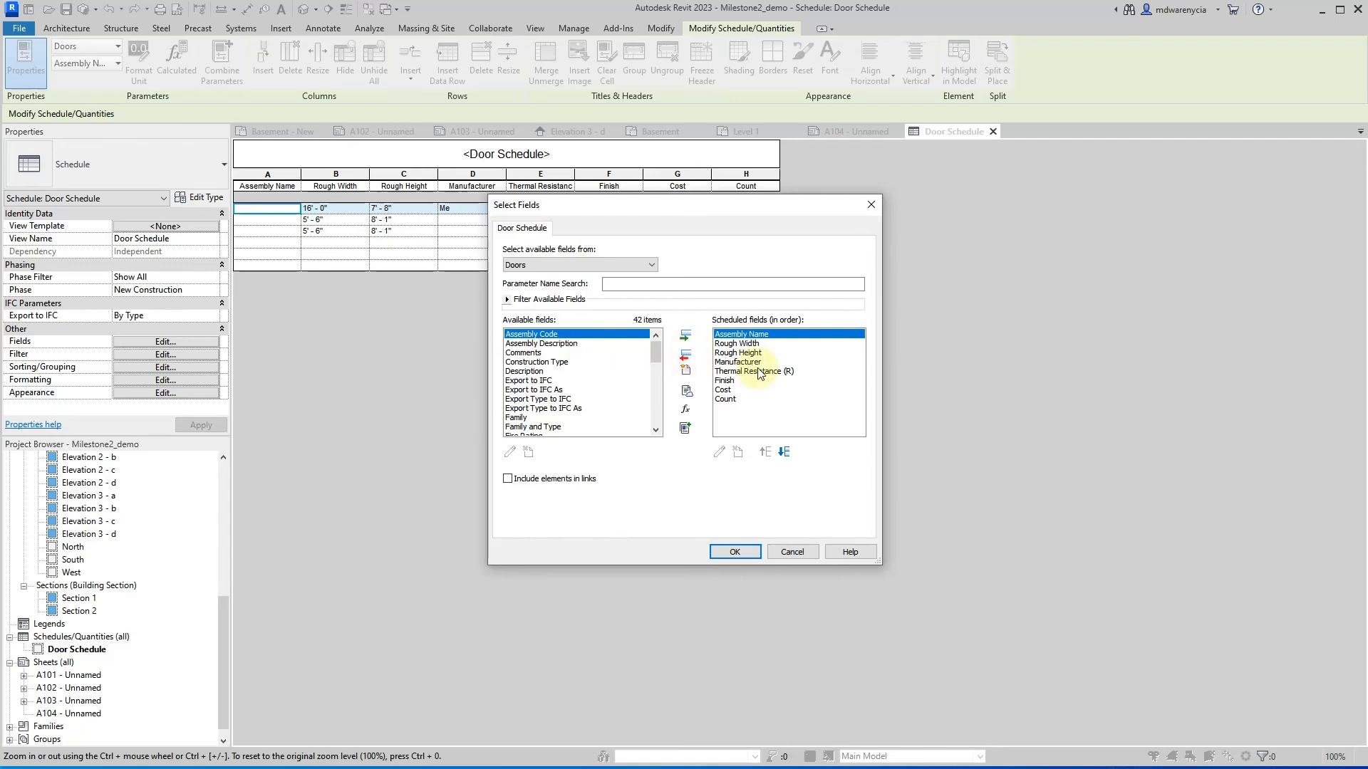
{"action": "scroll", "coordinate": [569, 396], "scroll_direction": "down", "scroll_amount": 2}
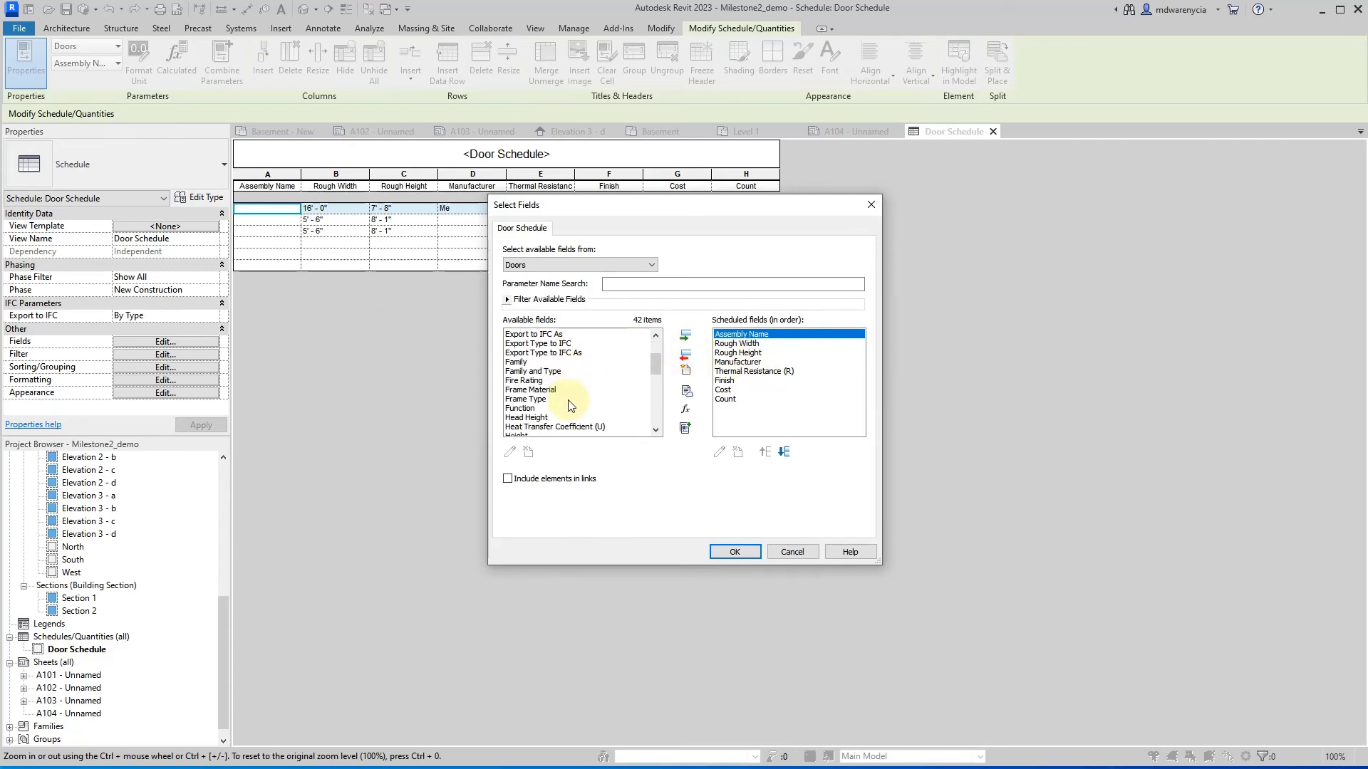
{"action": "scroll", "coordinate": [569, 405], "scroll_direction": "down", "scroll_amount": 3}
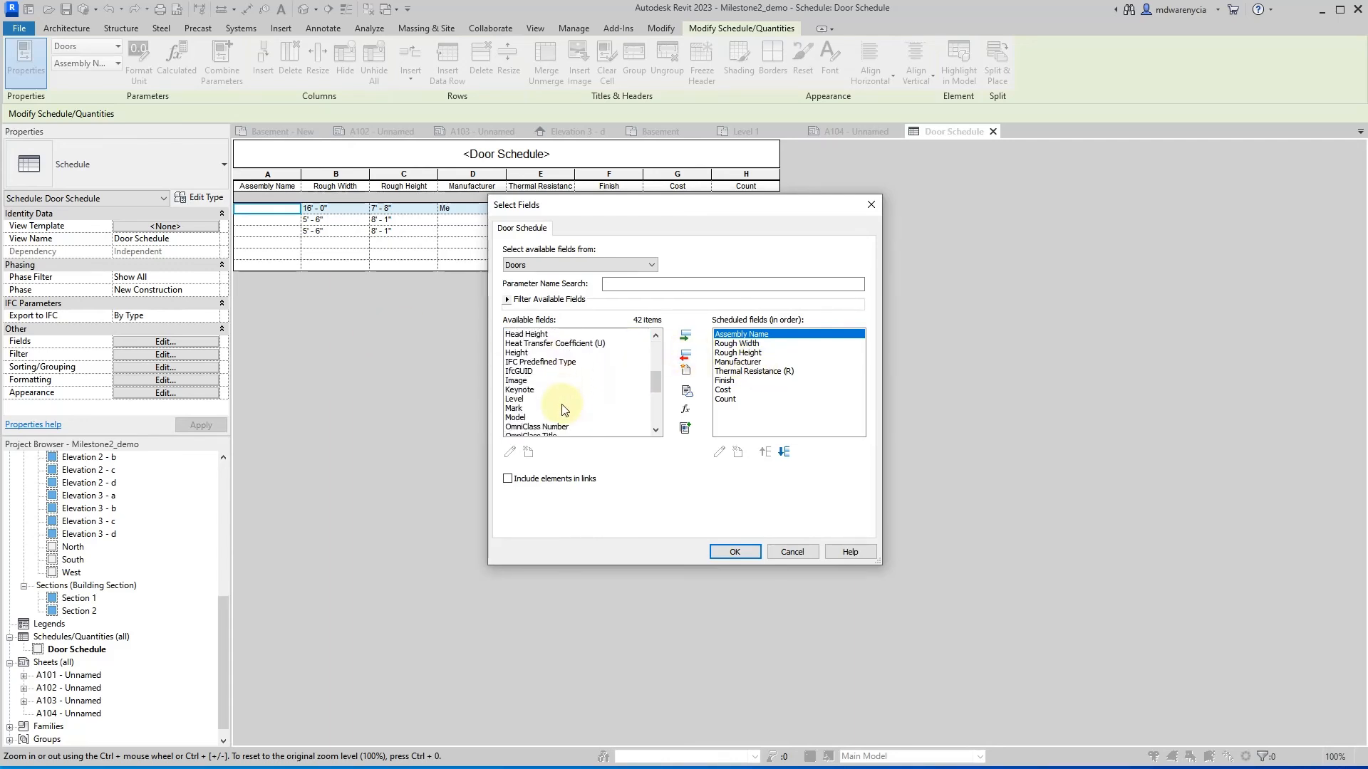
{"action": "scroll", "coordinate": [564, 408], "scroll_direction": "up", "scroll_amount": 5}
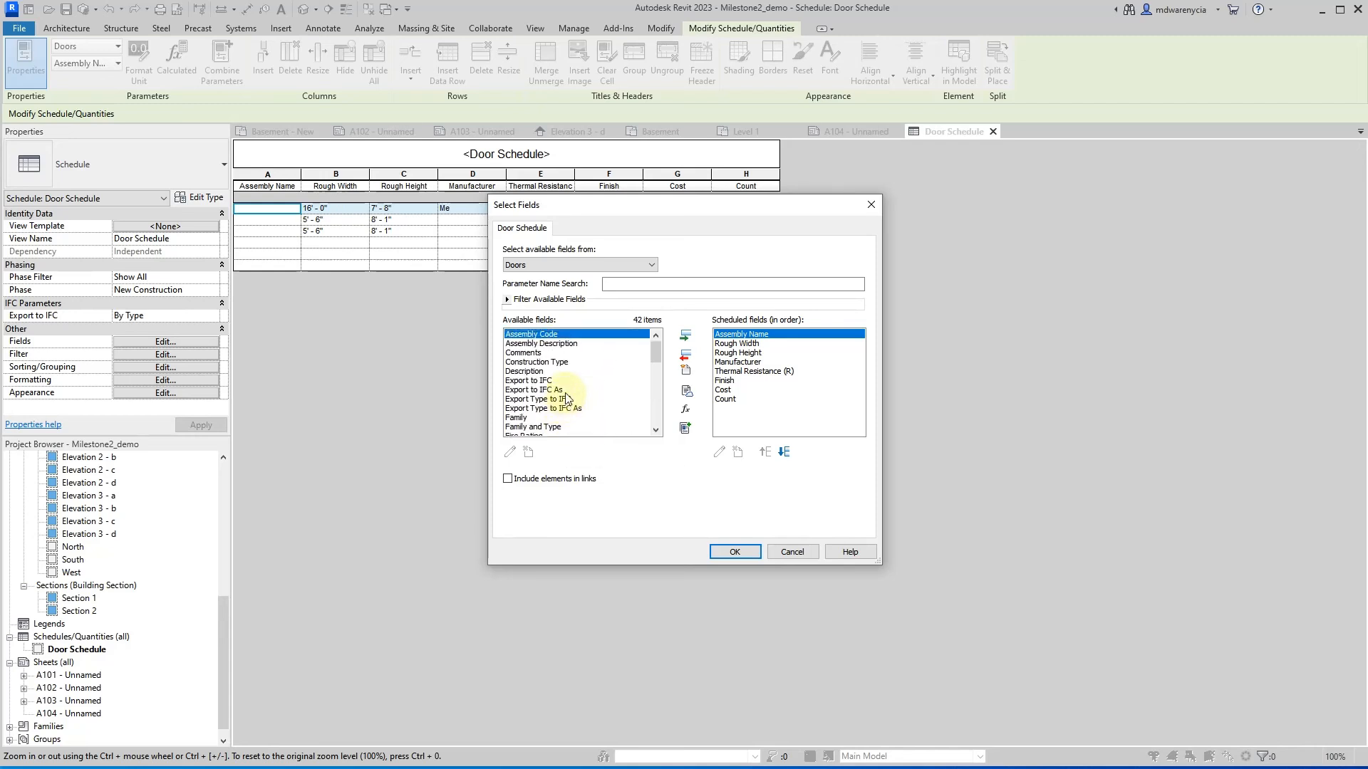
{"action": "left_click", "coordinate": [531, 371]}
{"action": "left_click", "coordinate": [685, 335]}
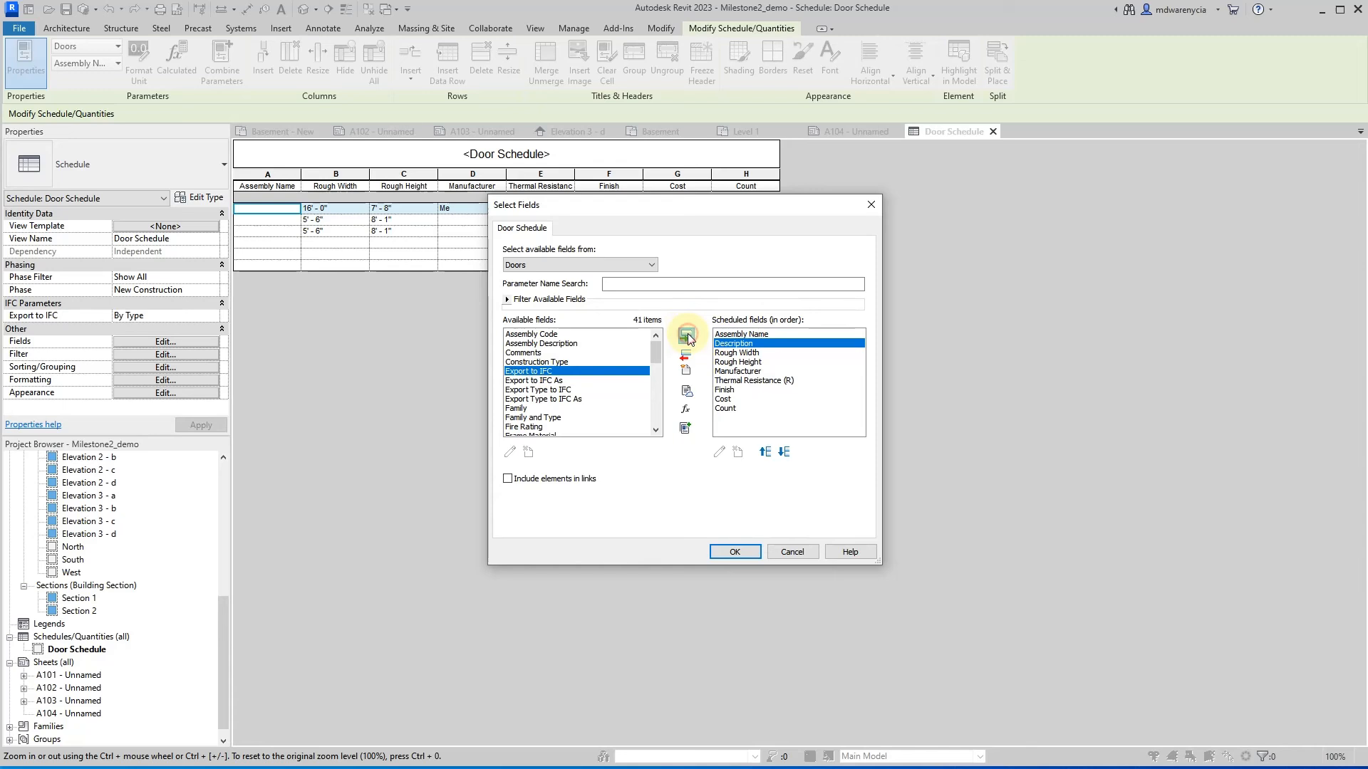
{"action": "left_click", "coordinate": [764, 451]}
{"action": "left_click", "coordinate": [744, 343]}
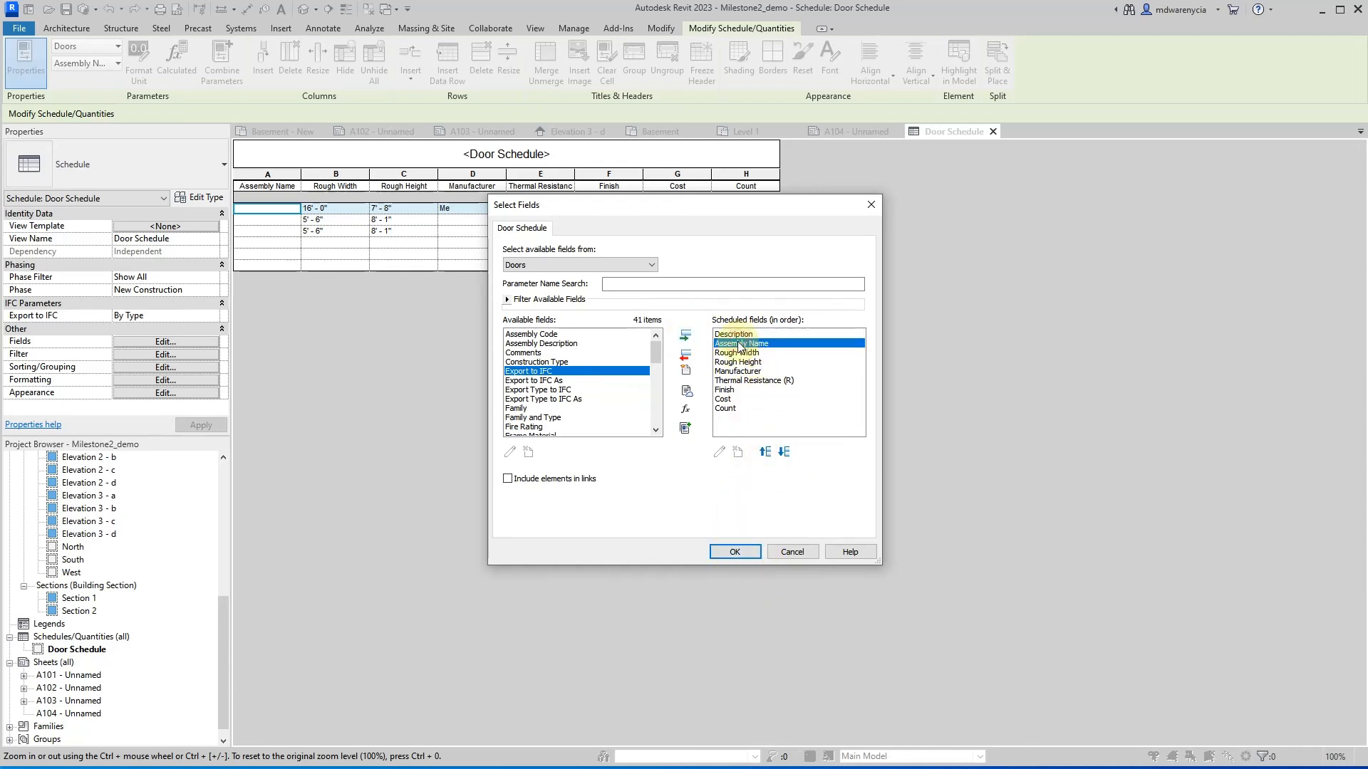
{"action": "left_click", "coordinate": [685, 356]}
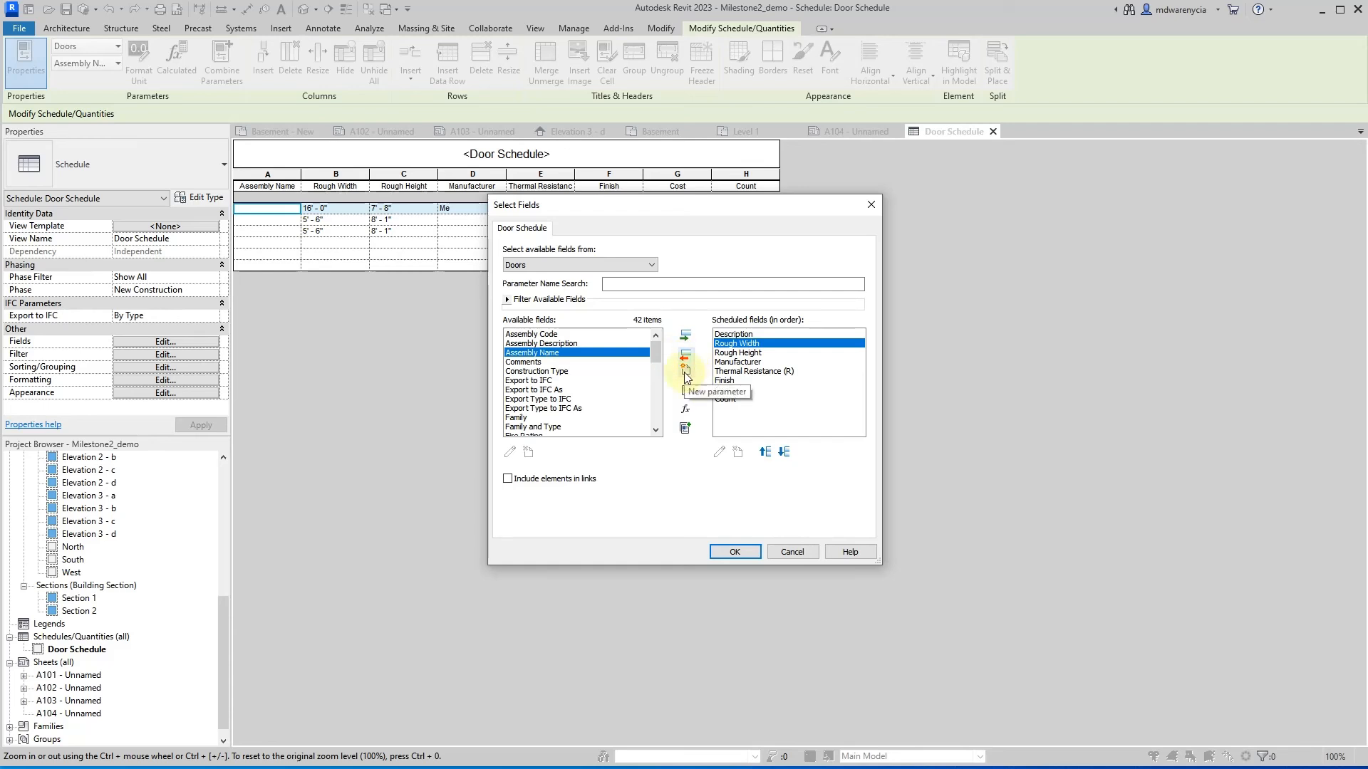
- Define a new project parameter named Manual Entry for the schedule as an instance parameter of type Multiline Text
{"action": "left_click", "coordinate": [685, 372]}
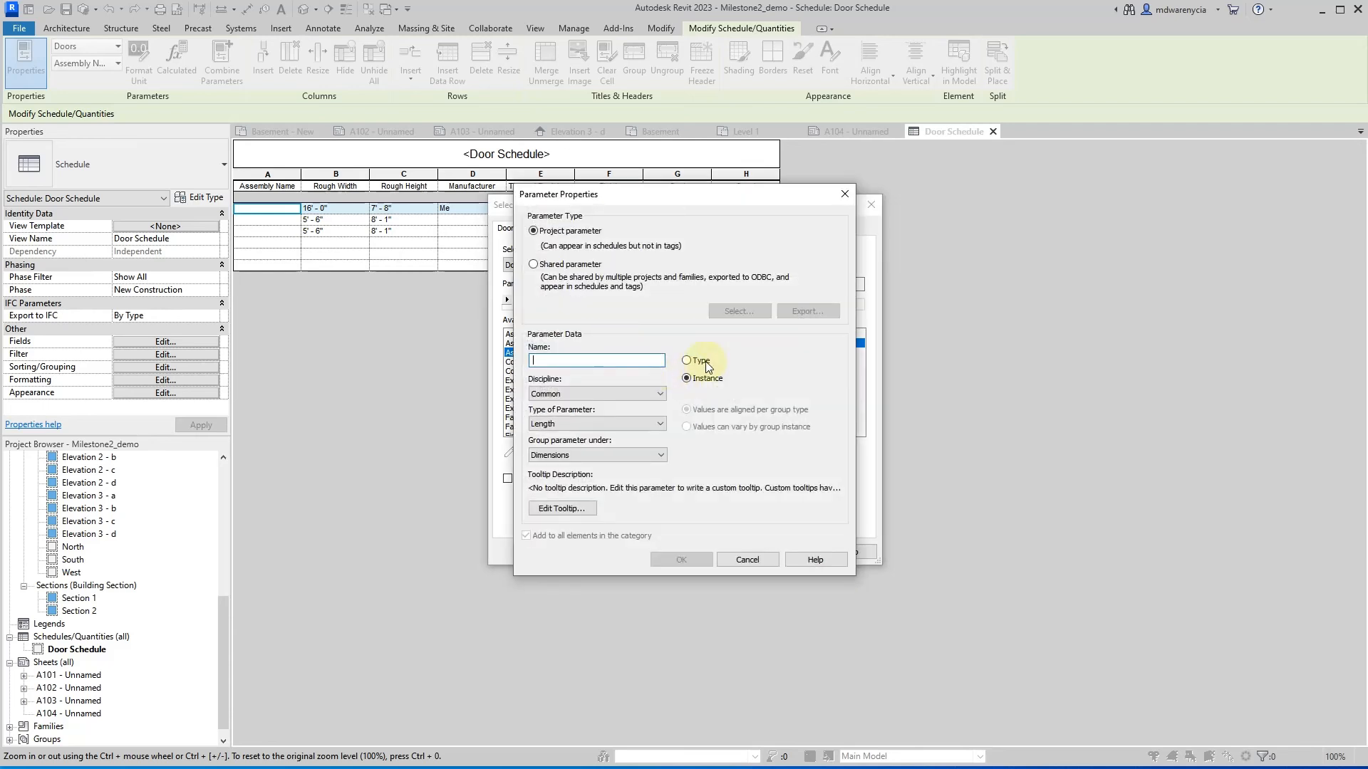
{"action": "type", "text": "Manual"}
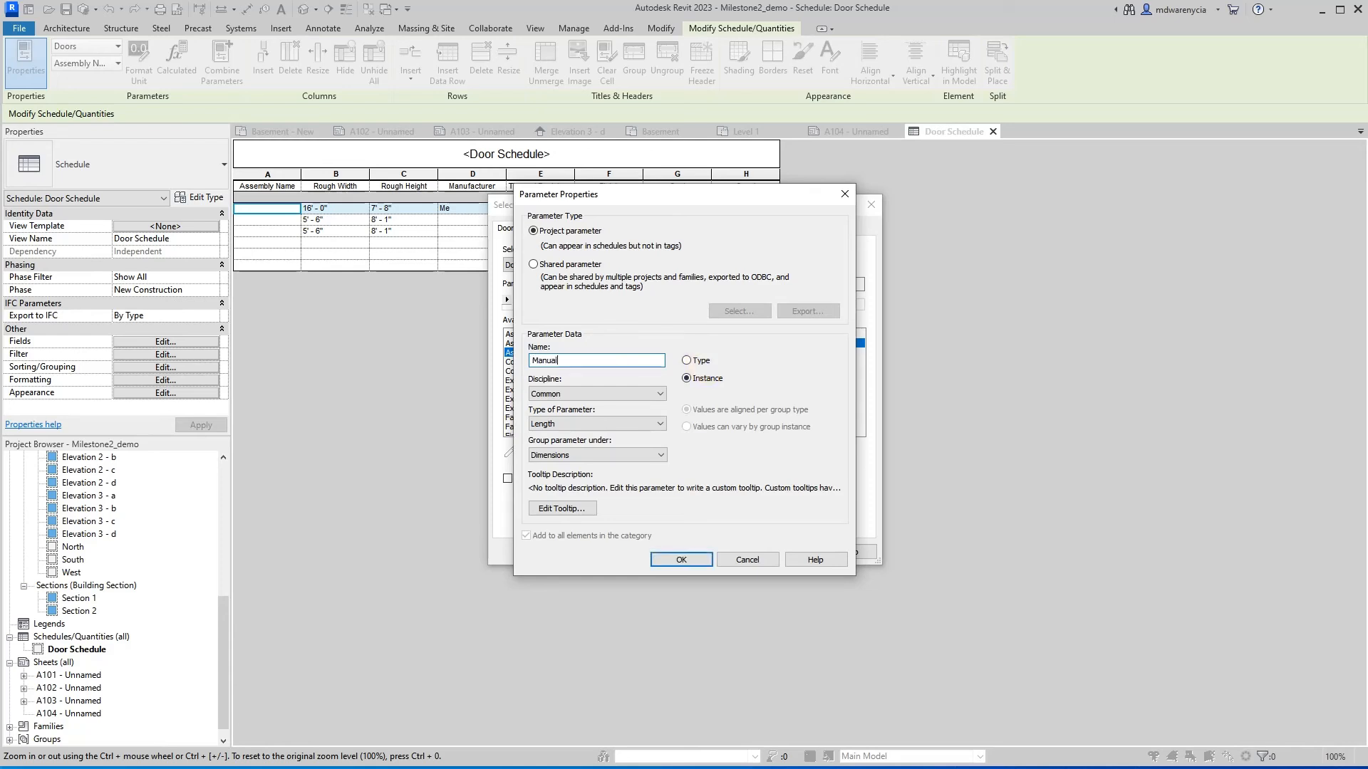
{"action": "type", "text": " Entry"}
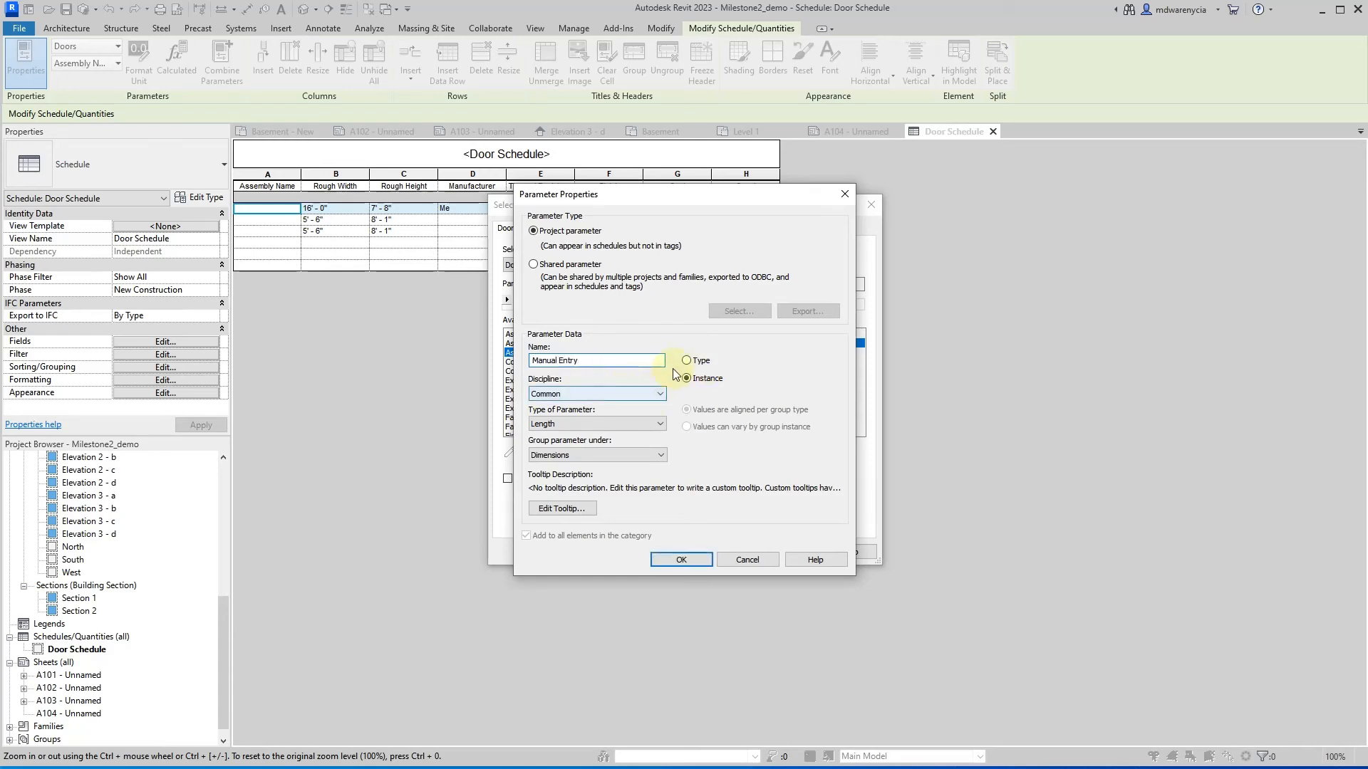
{"action": "left_click", "coordinate": [685, 362]}
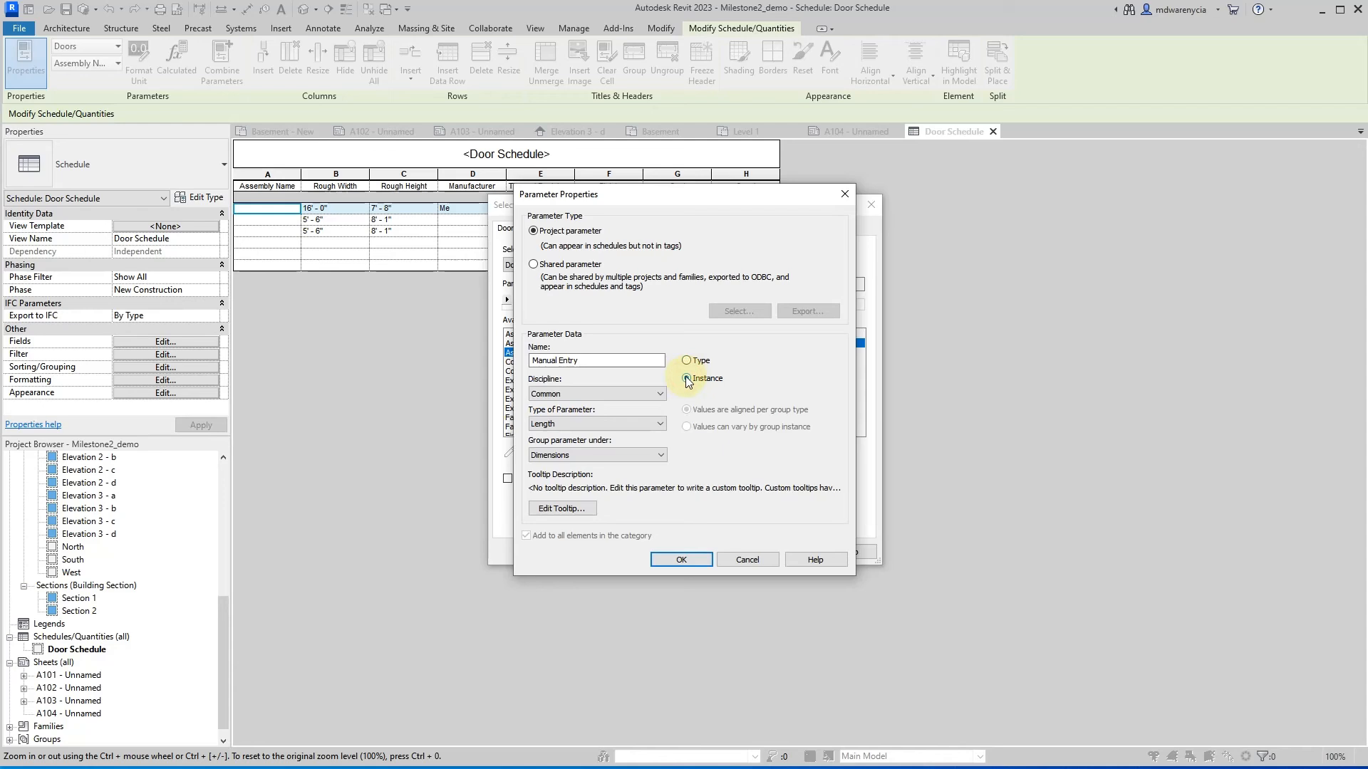
{"action": "left_click", "coordinate": [646, 425]}
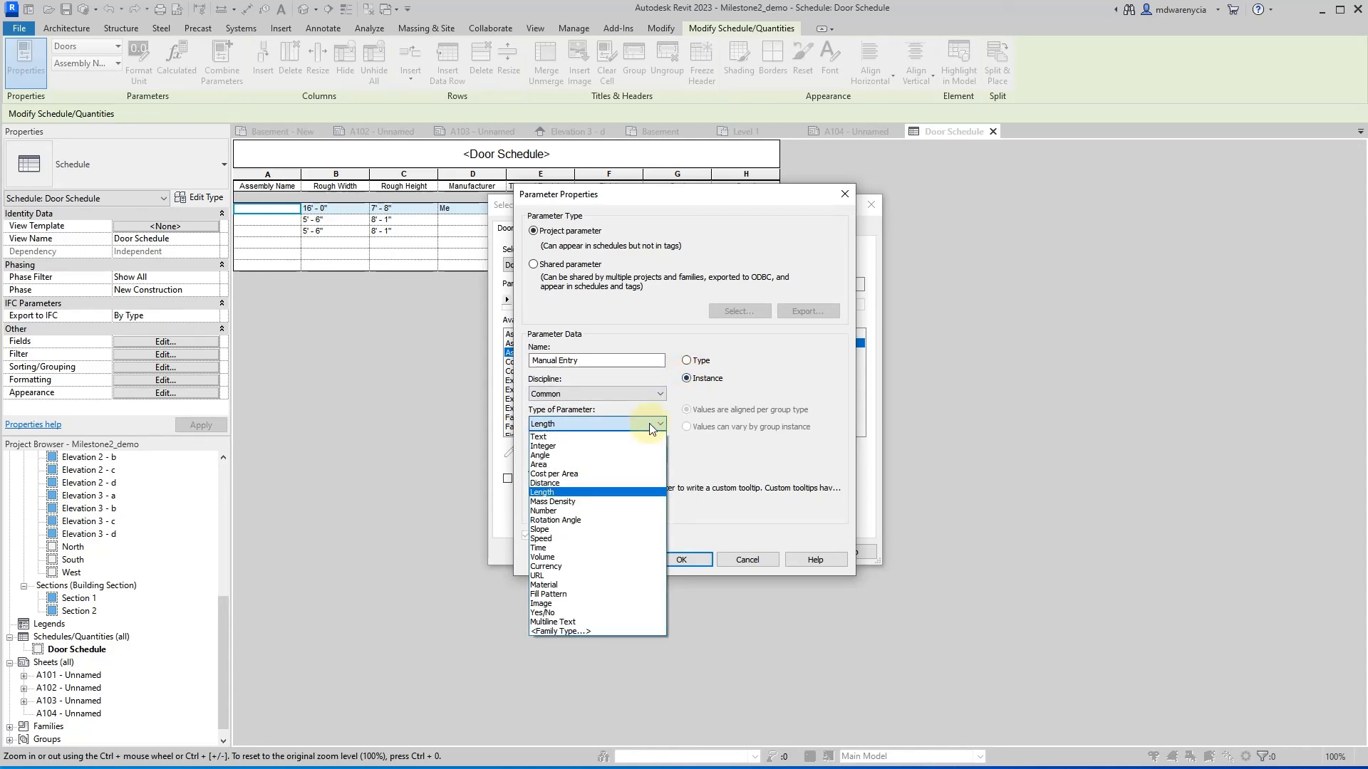
{"action": "left_click", "coordinate": [577, 623]}
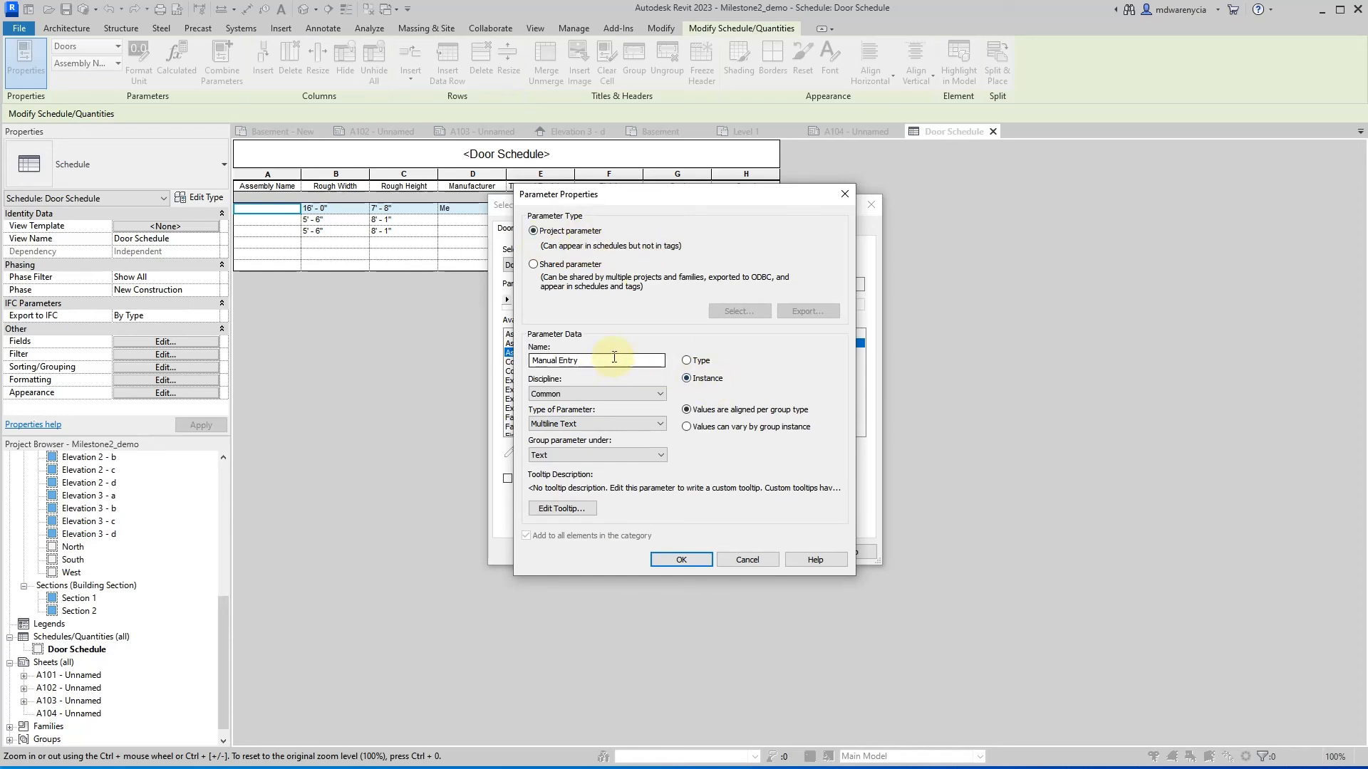
- Review the Manual Entry parameter's discipline and type options, set its type to Text and accept the parameter
{"action": "left_click_drag", "start_coordinate": [592, 359], "coordinate": [530, 360]}
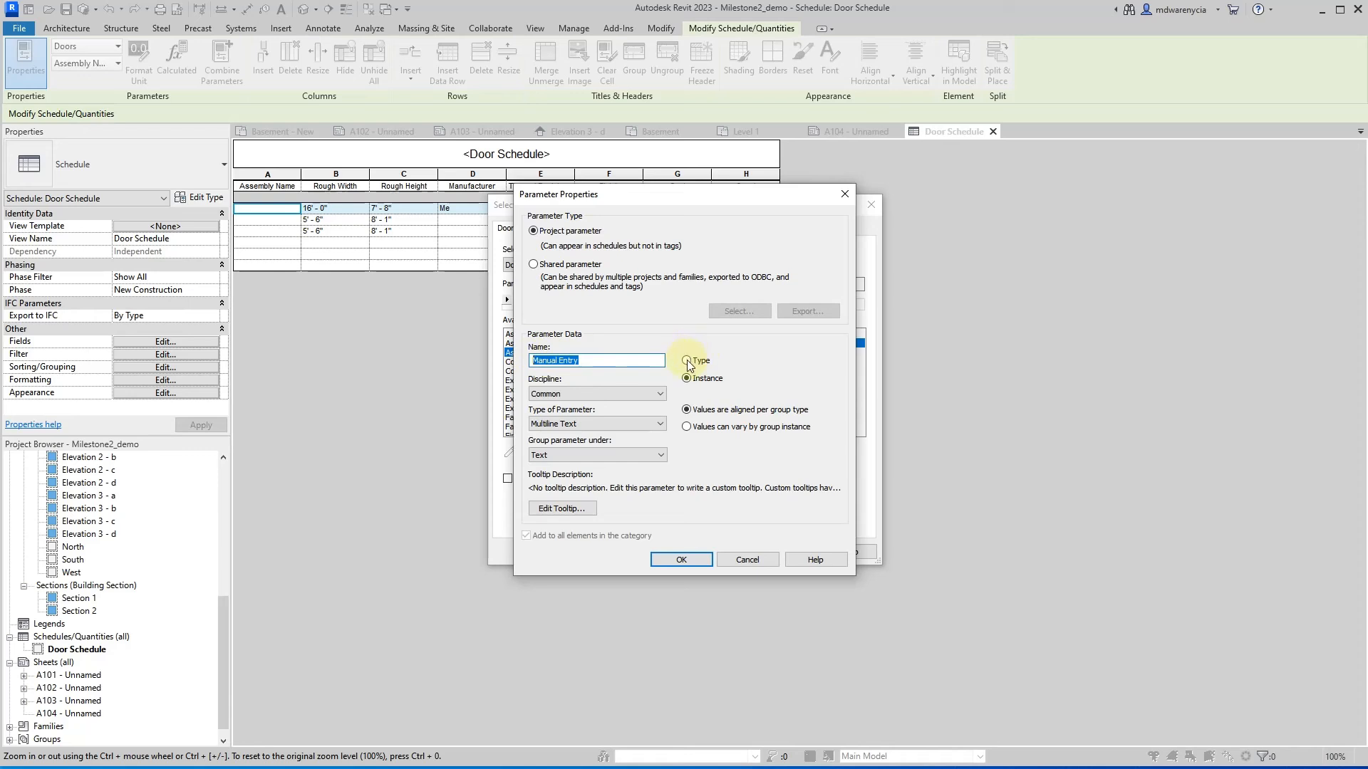
{"action": "left_click", "coordinate": [593, 395]}
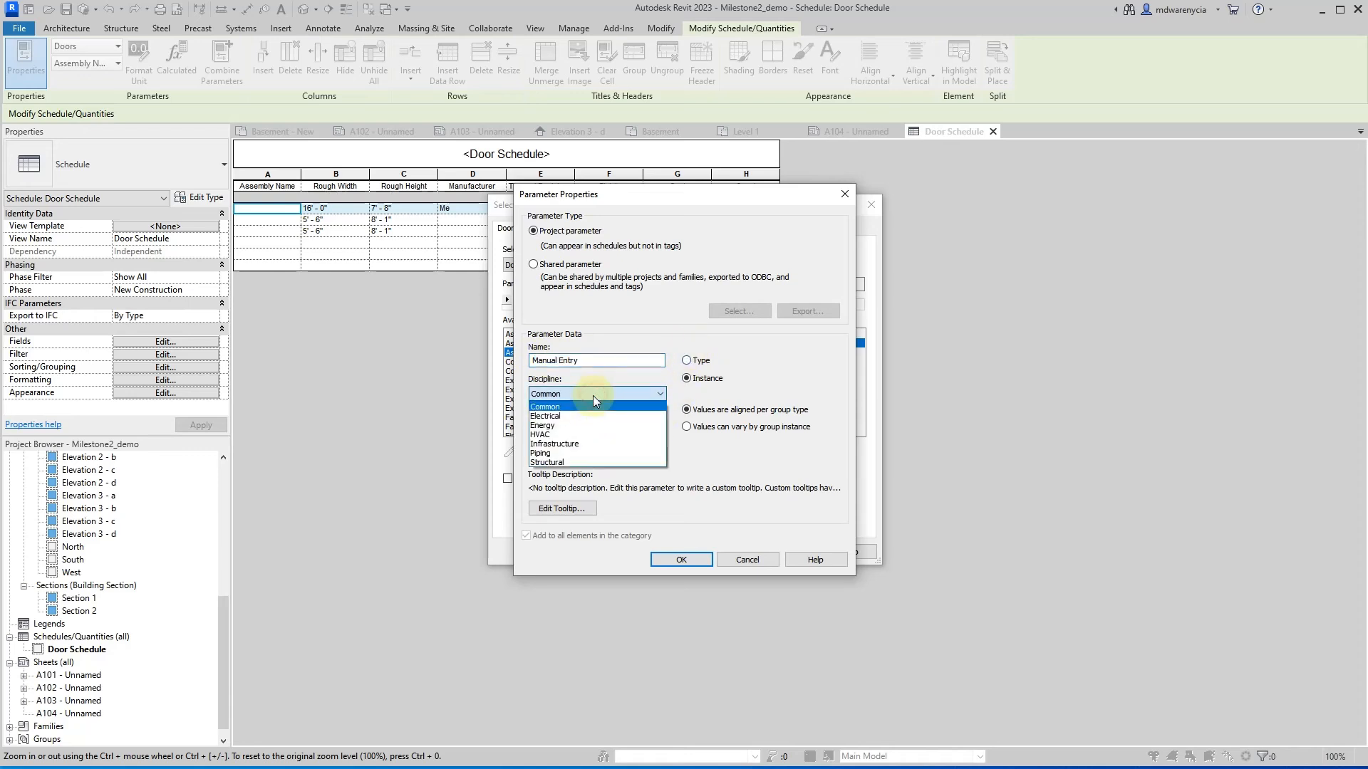
{"action": "left_click", "coordinate": [592, 395]}
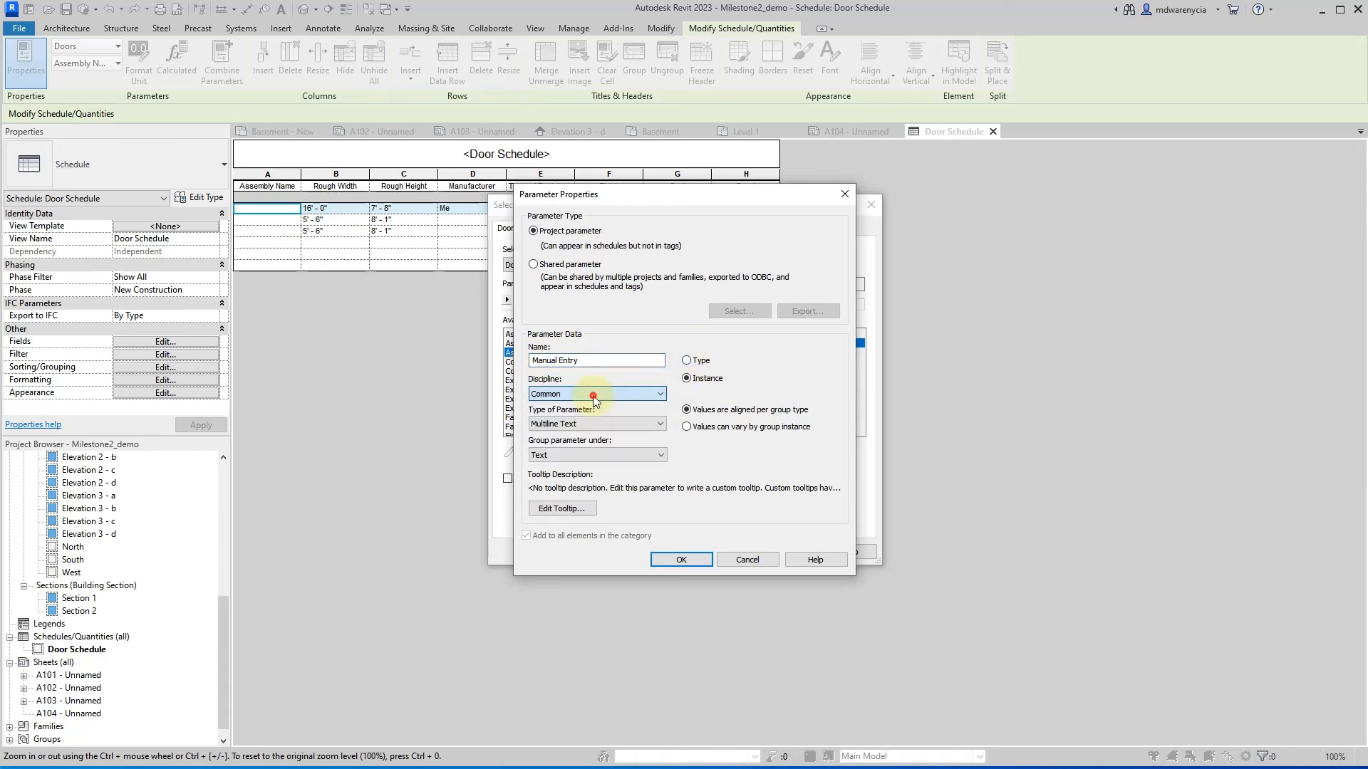
{"action": "left_click", "coordinate": [589, 423]}
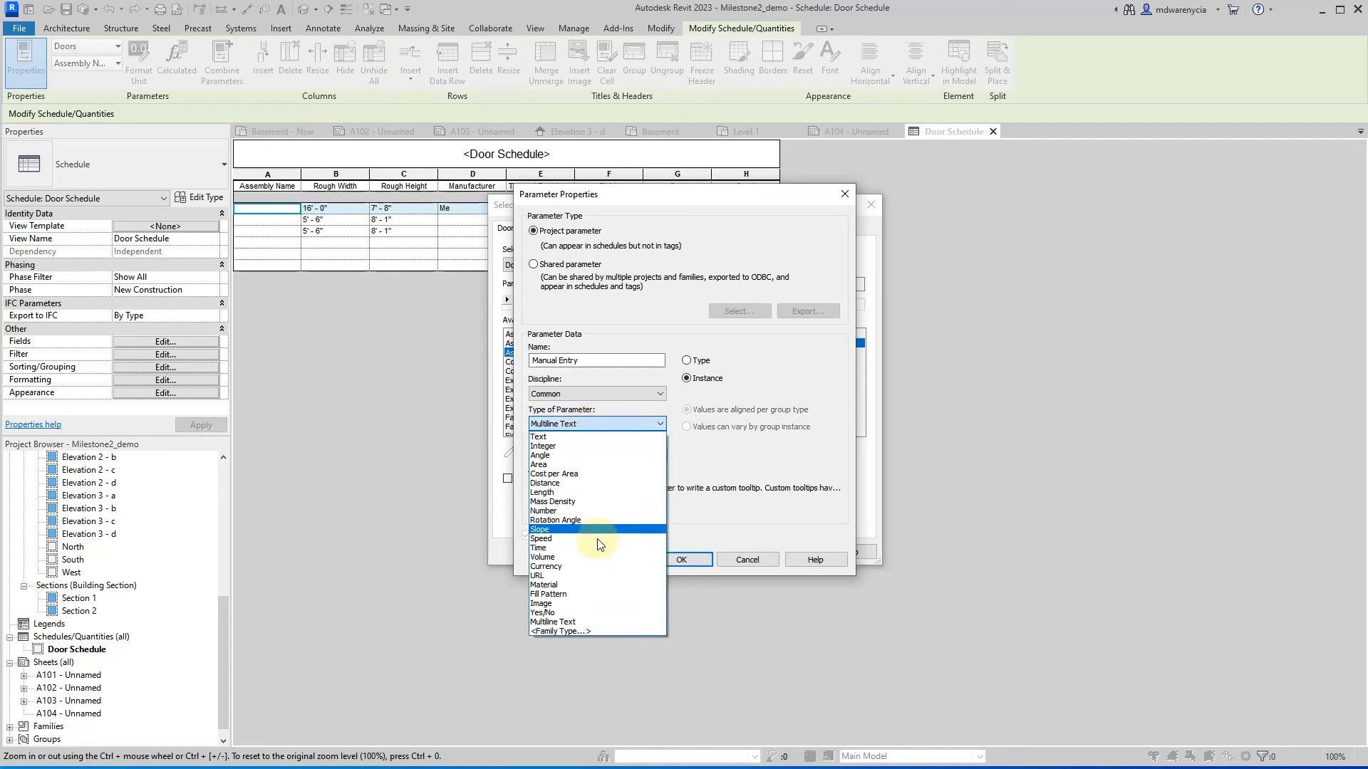
{"action": "left_click", "coordinate": [562, 424]}
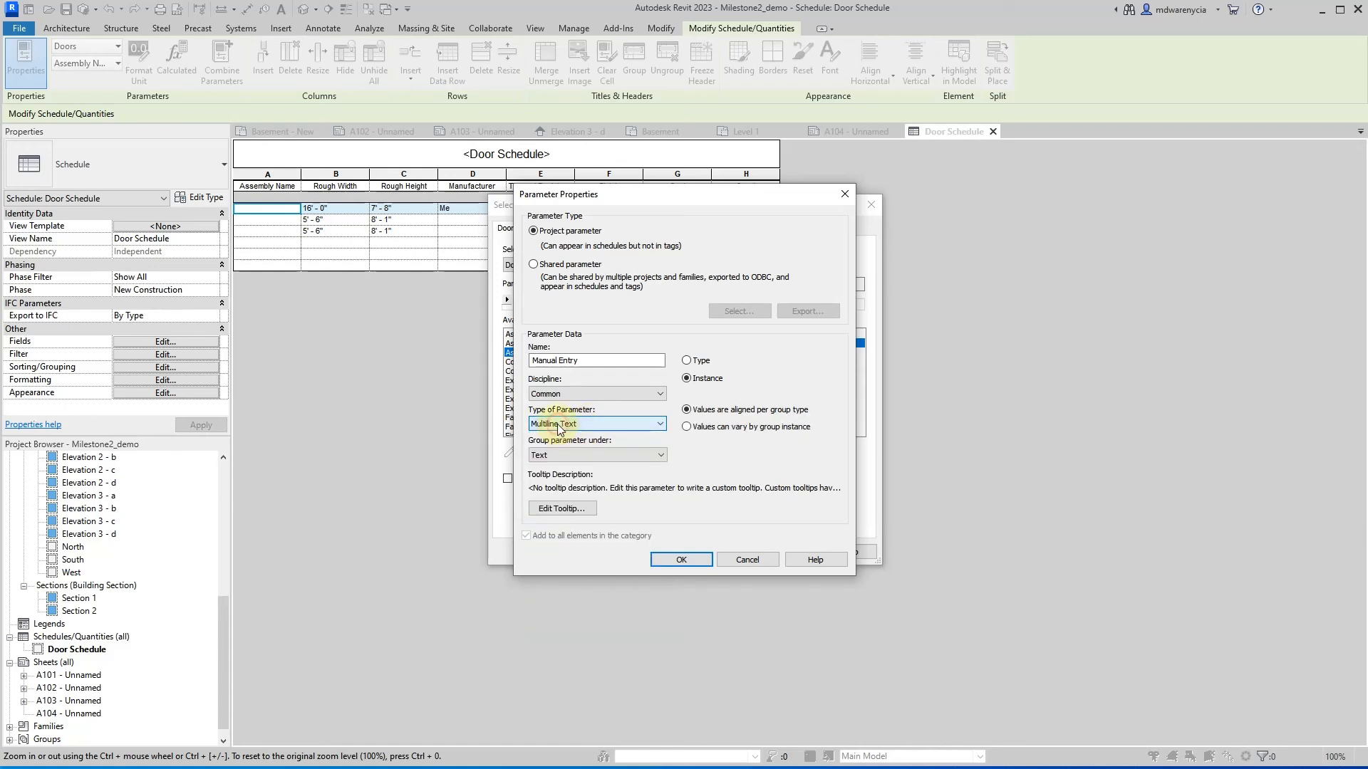
{"action": "left_click", "coordinate": [563, 425]}
{"action": "left_click", "coordinate": [554, 438]}
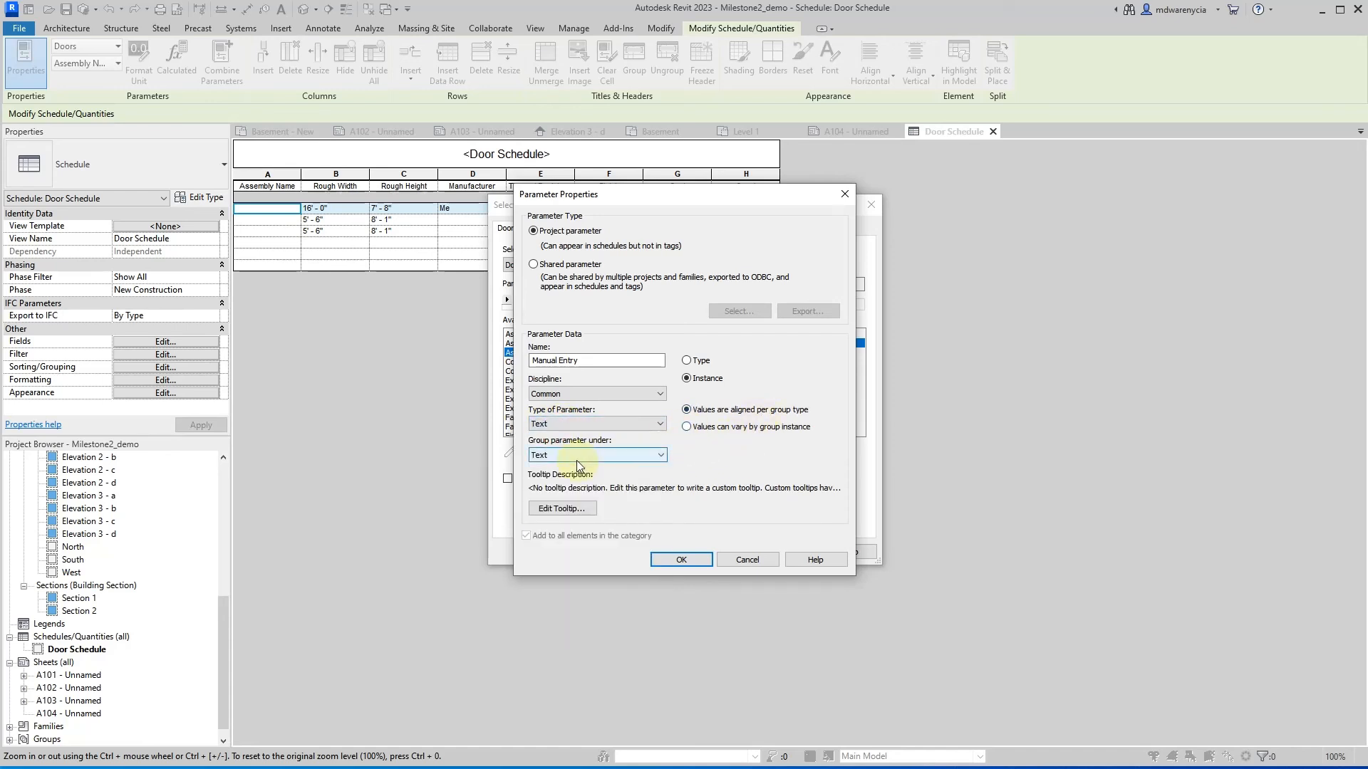
{"action": "left_click", "coordinate": [681, 559]}
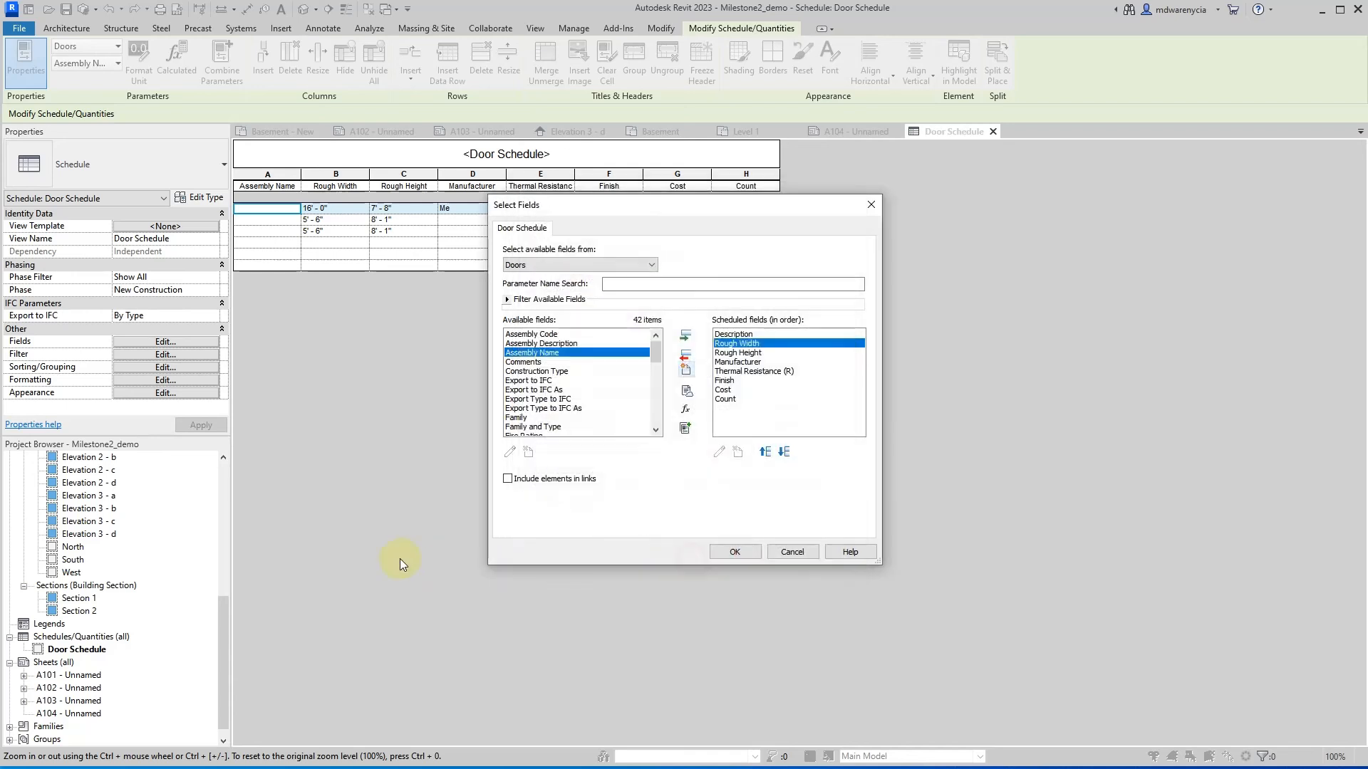
- Move the Manual Entry field to the beginning of the door schedule's field order and accept the field selection
{"action": "left_click", "coordinate": [765, 451]}
{"action": "left_click", "coordinate": [765, 452]}
{"action": "left_click", "coordinate": [765, 452]}
{"action": "left_click", "coordinate": [765, 452]}
{"action": "left_click", "coordinate": [765, 451]}
{"action": "left_click", "coordinate": [765, 452]}
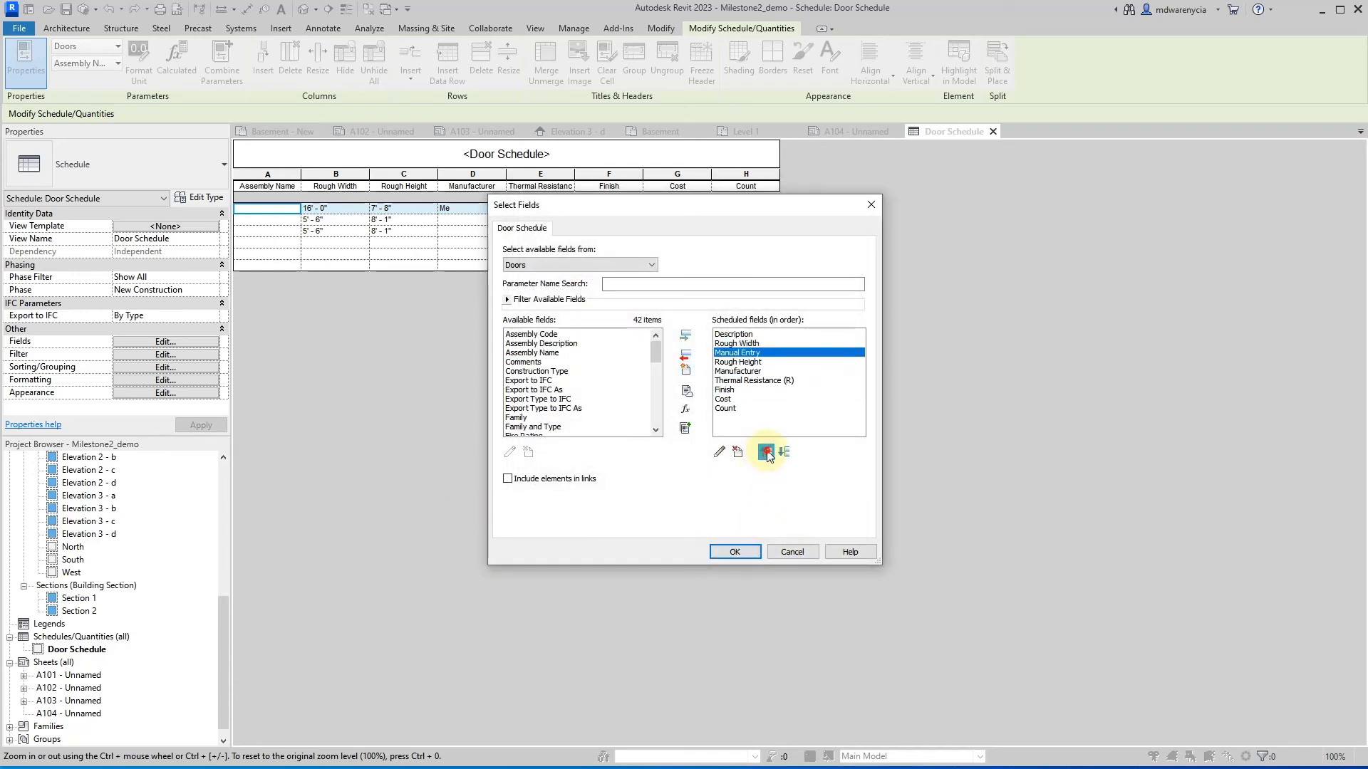
{"action": "left_click", "coordinate": [765, 452]}
{"action": "left_click", "coordinate": [765, 451]}
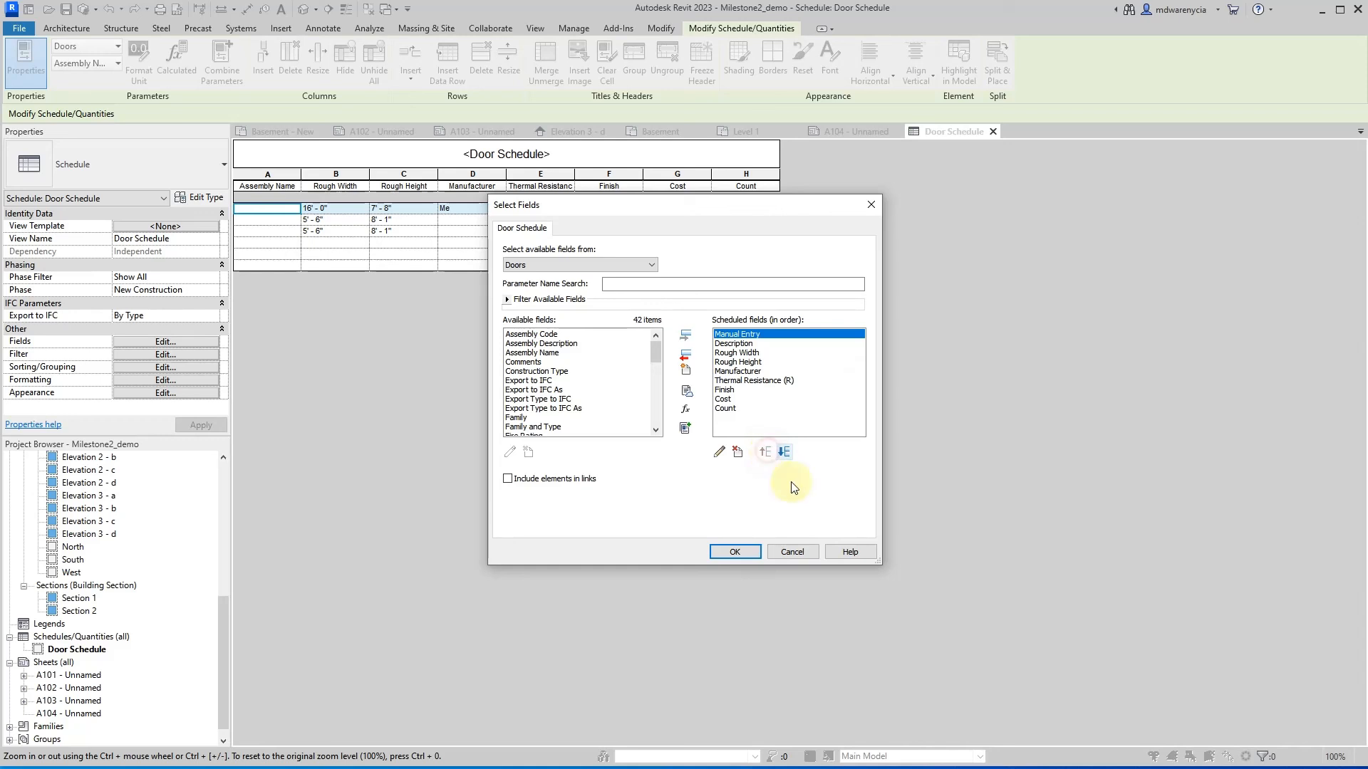
{"action": "left_click", "coordinate": [734, 552]}
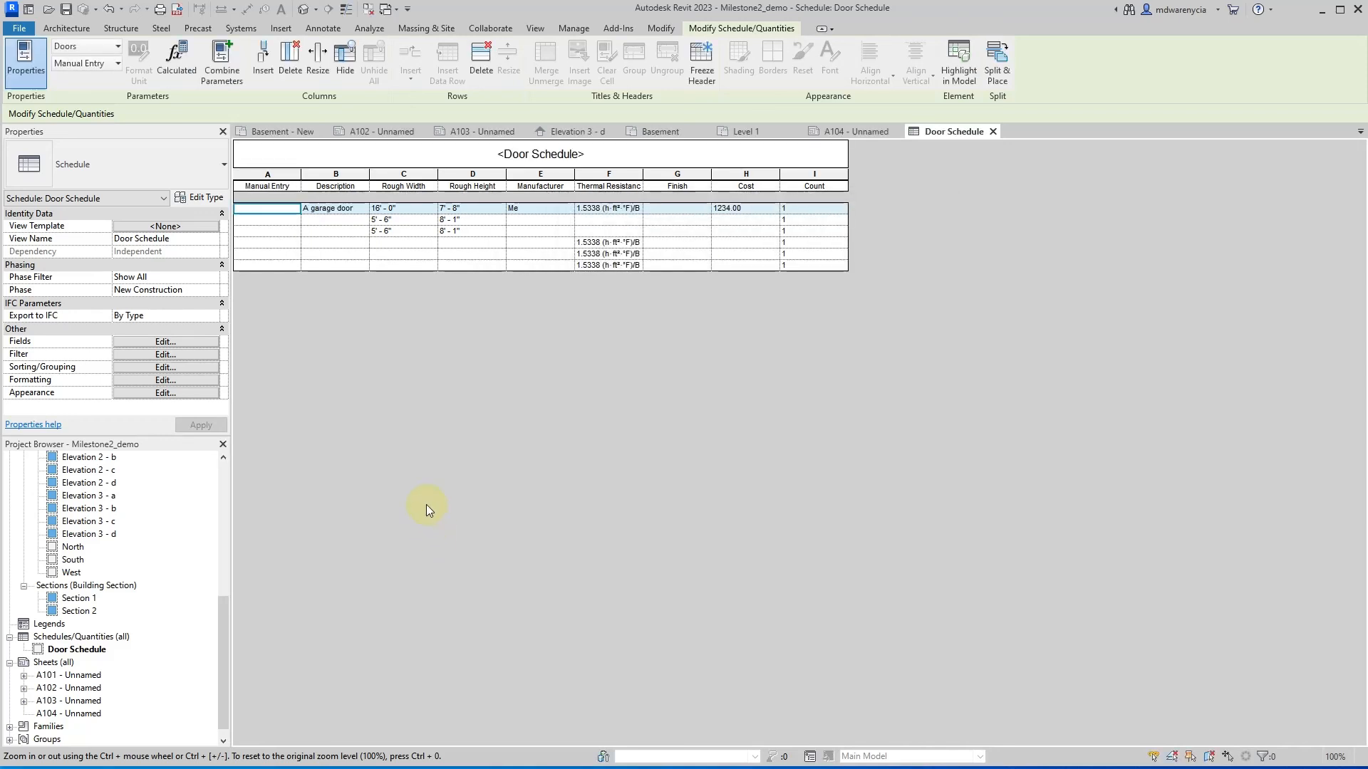
- Enter Garage Door 16'x7'8" as the Manual Entry value of the garage door row in the door schedule
{"action": "left_click", "coordinate": [282, 208]}
{"action": "key", "text": "Down"}
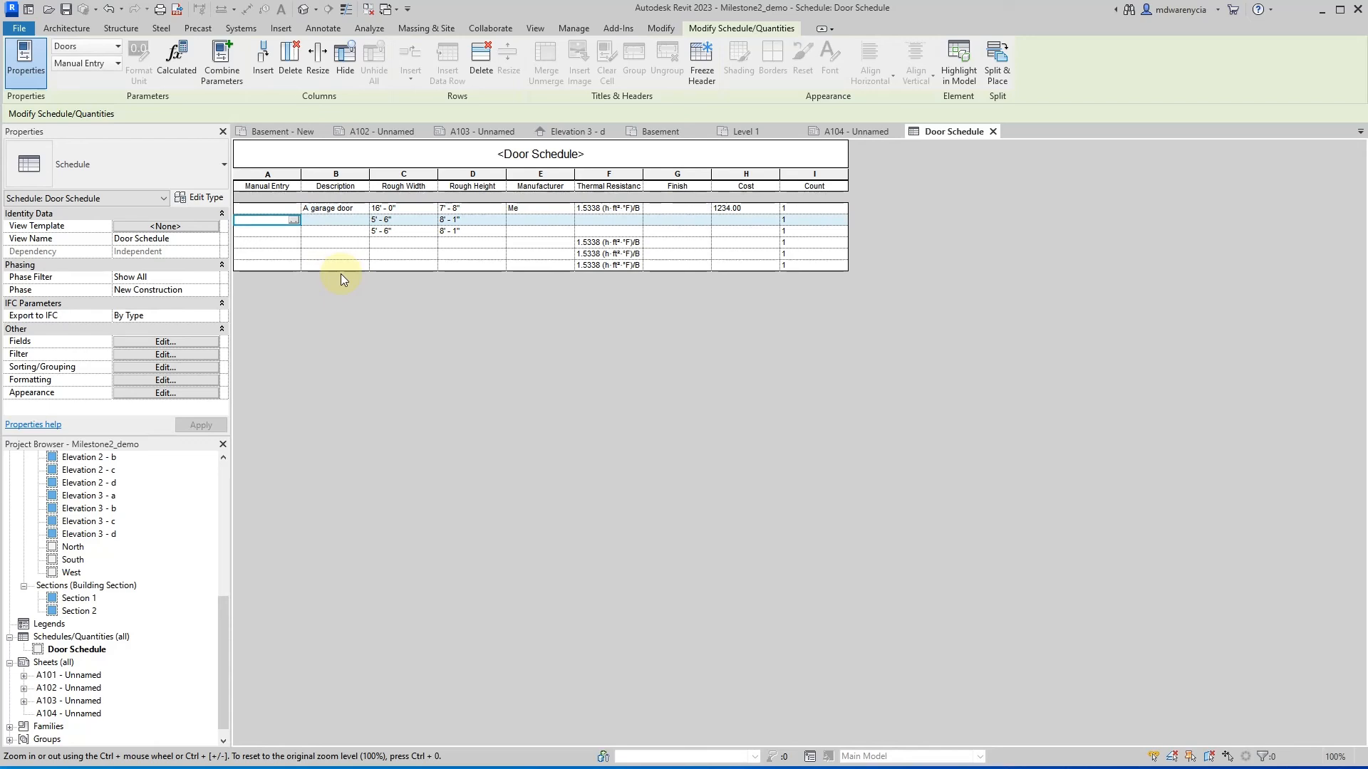
{"action": "key", "text": "Up"}
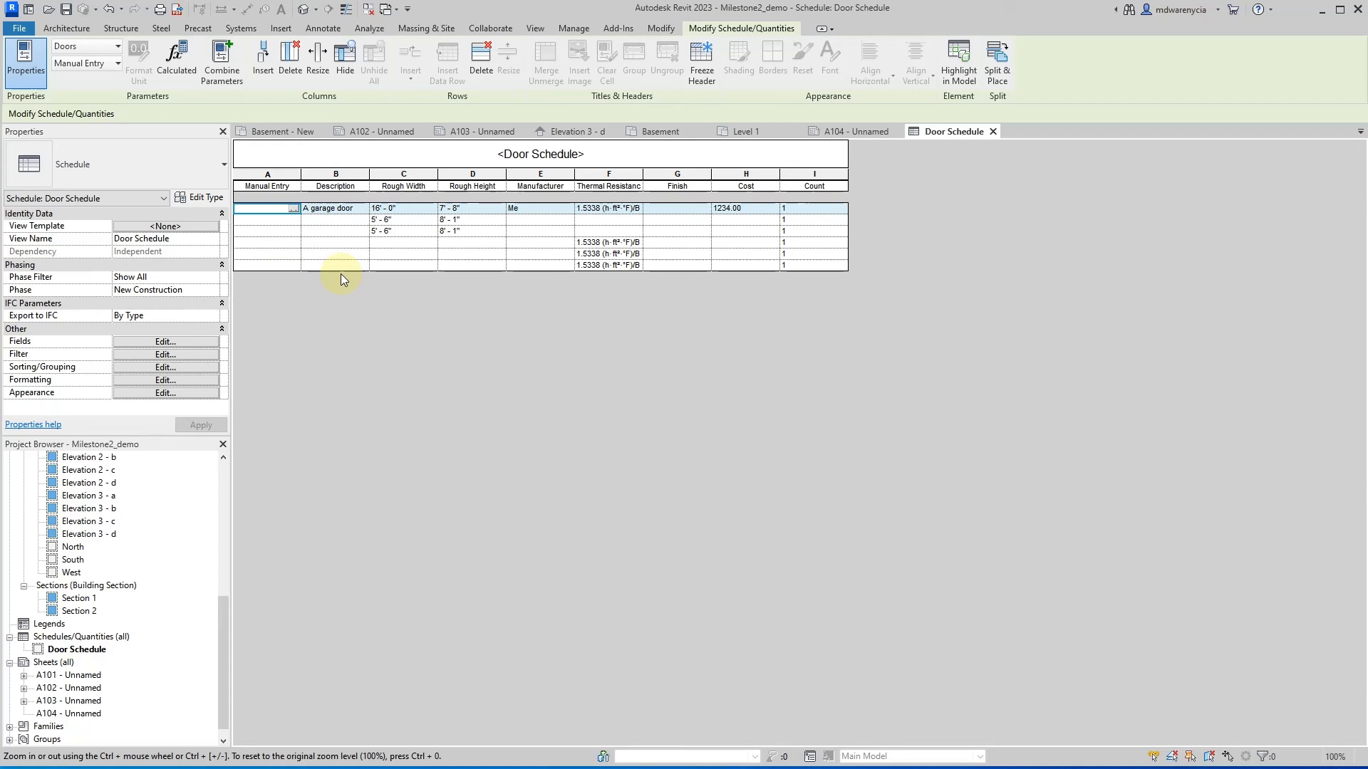
{"action": "type", "text": "Garage Door"}
{"action": "type", "text": " 16'"}
{"action": "type", "text": "x7'"}
{"action": "type", "text": "8\""}
{"action": "key", "text": "Return"}
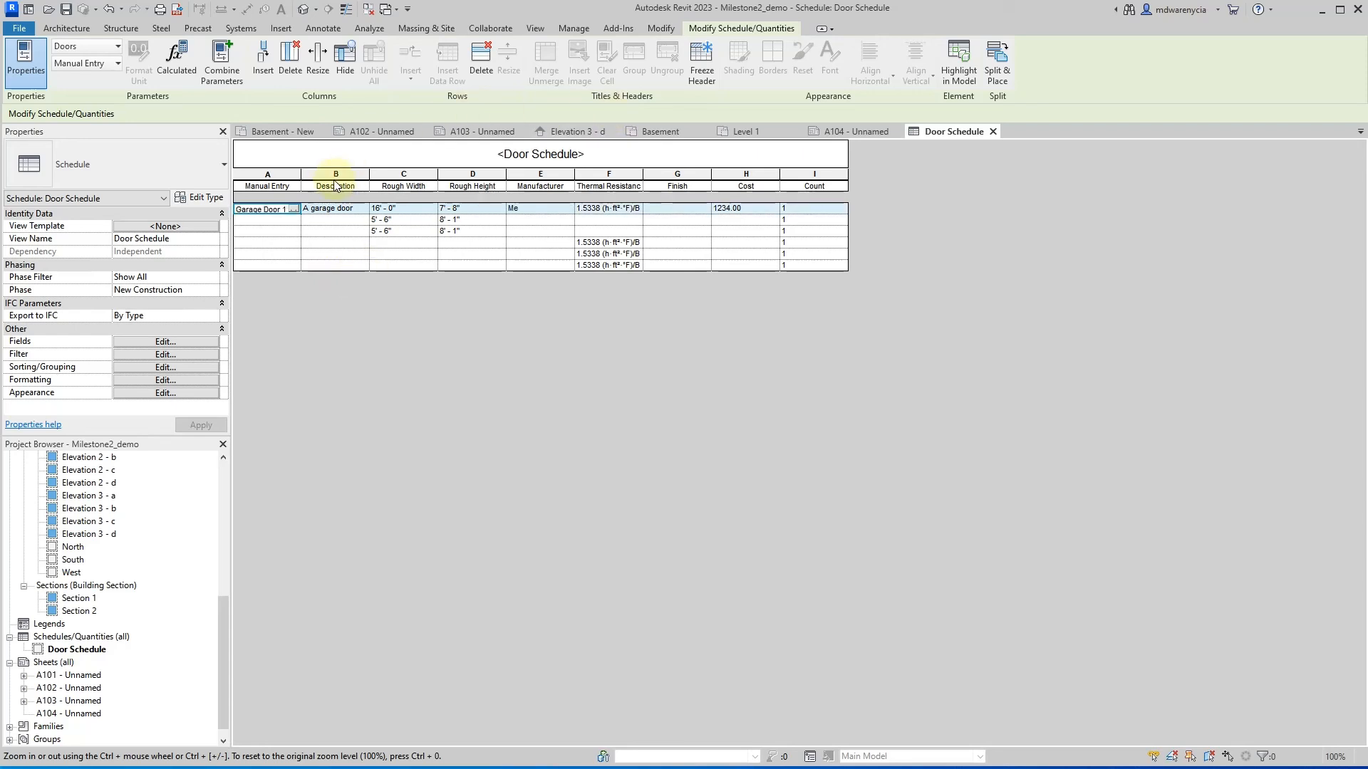
- Widen the Manual Entry column to fit its text and rename its heading to Product Name
{"action": "mouse_move", "coordinate": [302, 172]}
{"action": "left_mouse_down"}
{"action": "mouse_move", "coordinate": [378, 173]}
{"action": "mouse_move", "coordinate": [344, 172]}
{"action": "left_mouse_up"}
{"action": "left_click", "coordinate": [305, 184]}
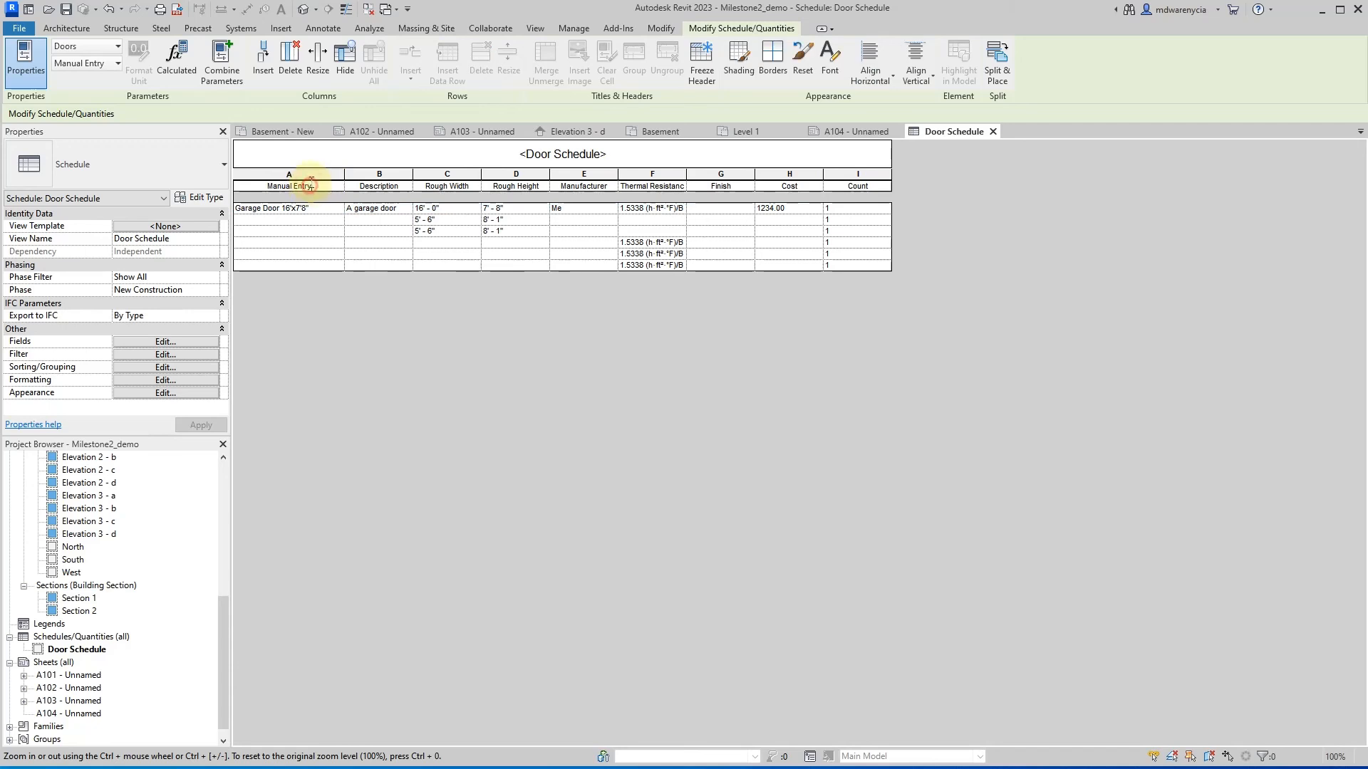
{"action": "key", "text": "ctrl+a"}
{"action": "type", "text": "Product Name"}
{"action": "key", "text": "Return"}
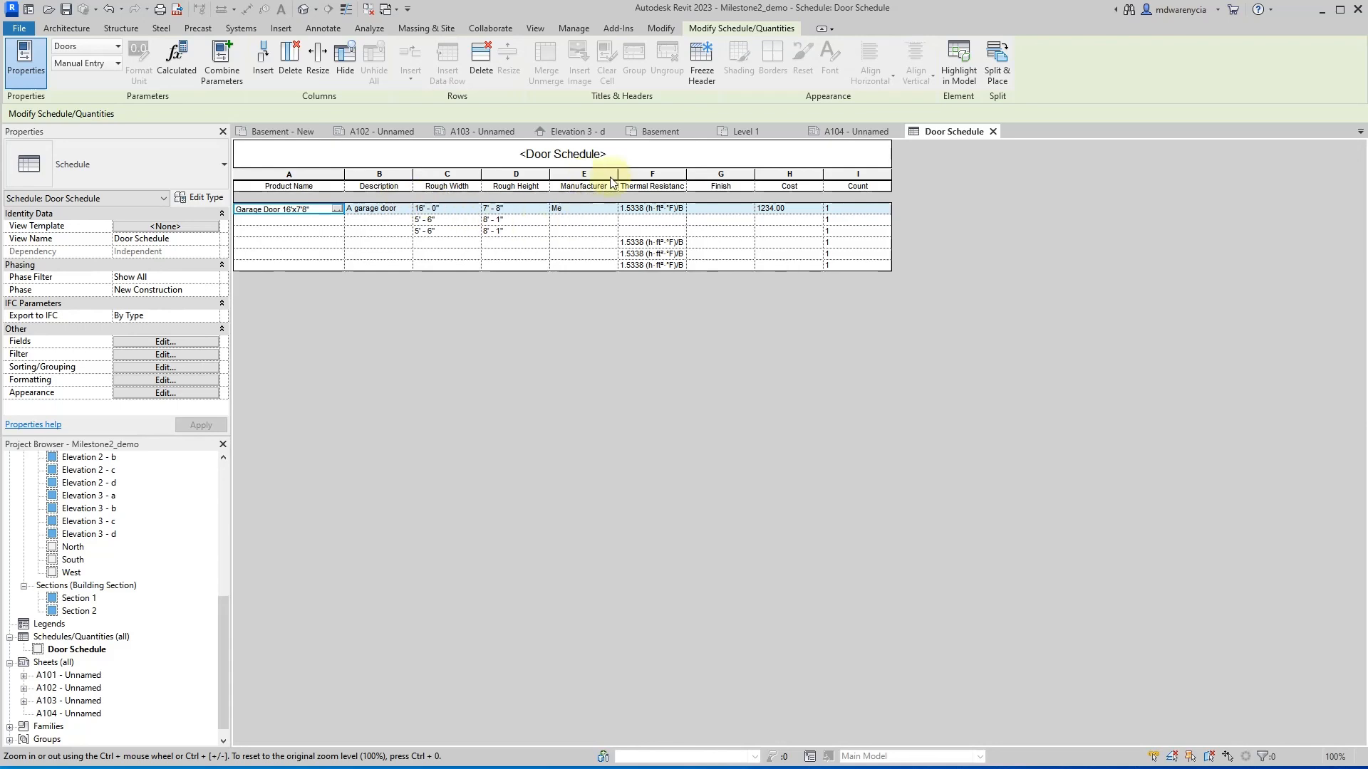
- Delete the Thermal Resistance column from the door schedule
{"action": "left_click", "coordinate": [666, 190]}
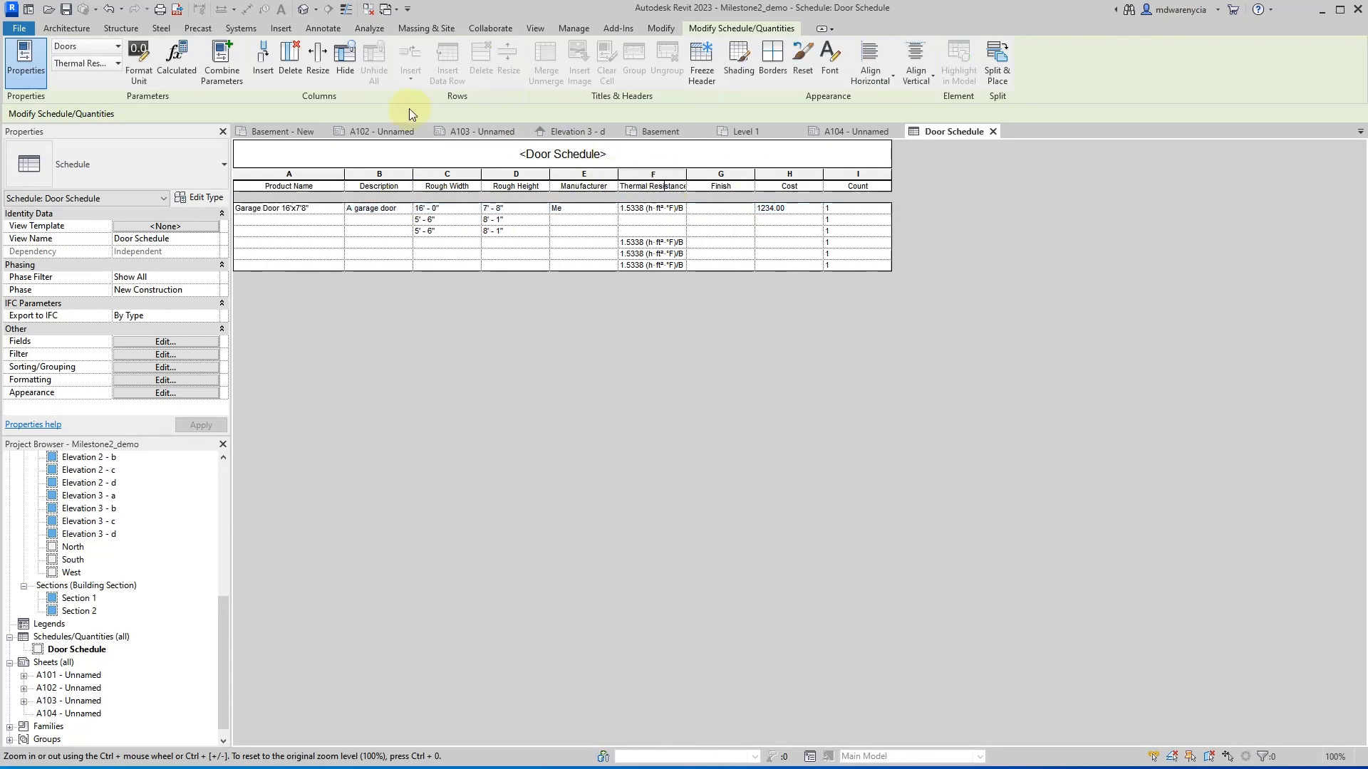
{"action": "left_click", "coordinate": [290, 56]}
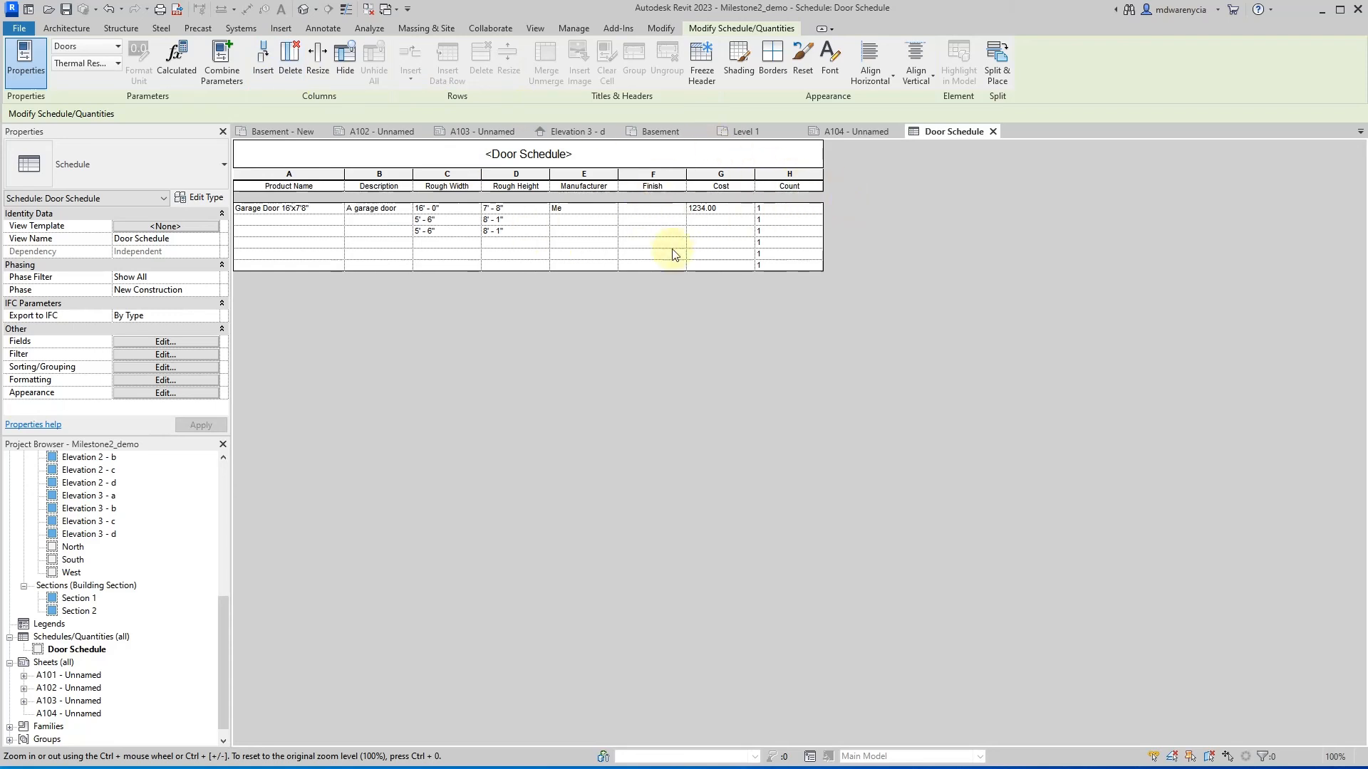
{"action": "left_click", "coordinate": [734, 302]}
- Create a new schedule for the Windows category, finding the category by searching for "win" and keeping the New Construction phase
{"action": "left_click", "coordinate": [361, 28]}
{"action": "left_click", "coordinate": [426, 28]}
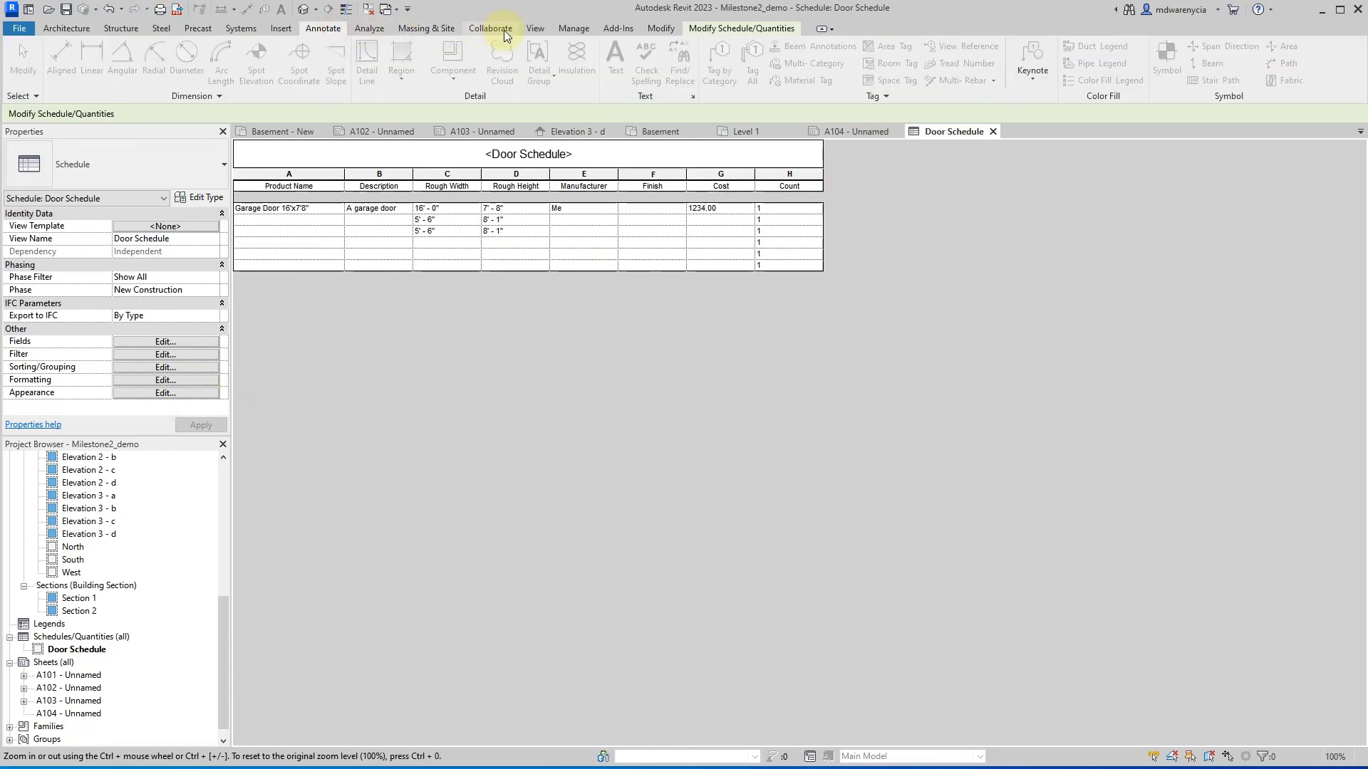
{"action": "left_click", "coordinate": [498, 29]}
{"action": "left_click", "coordinate": [532, 30]}
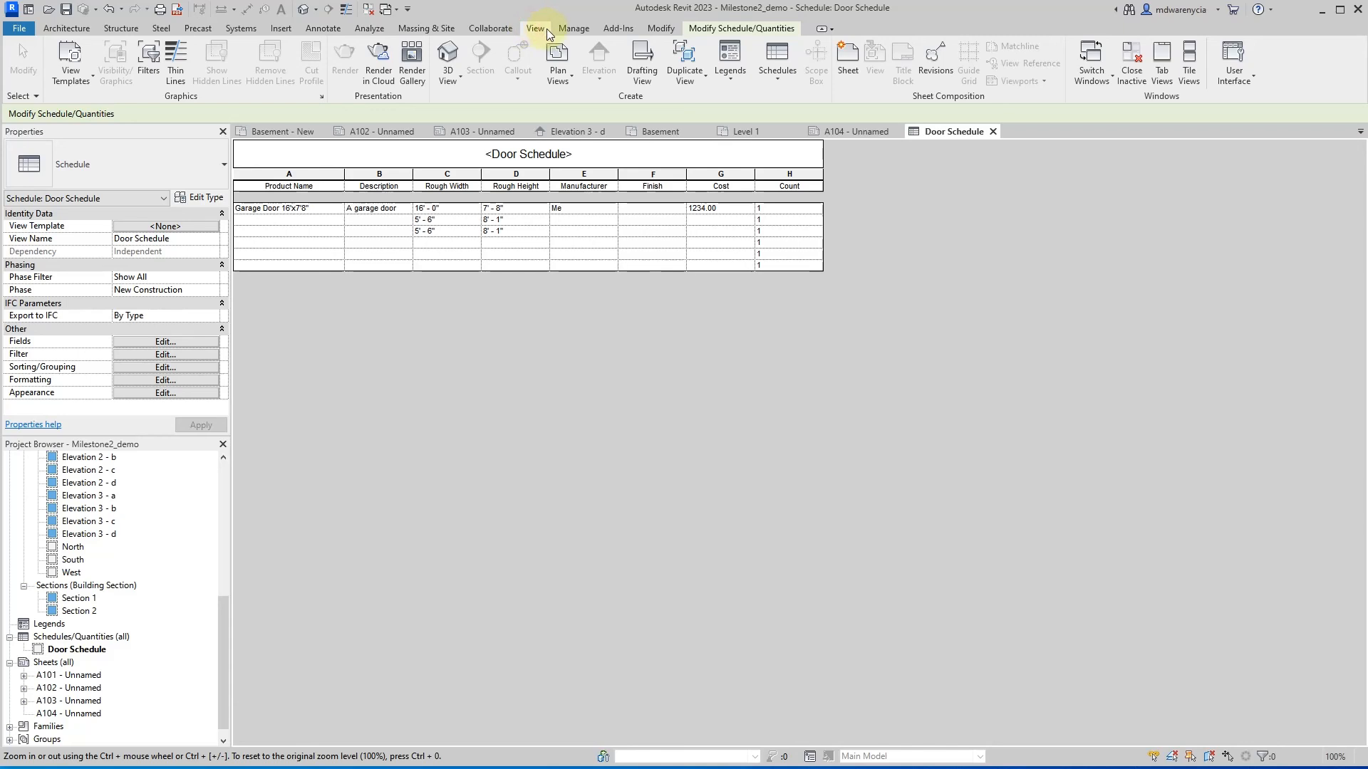
{"action": "left_click", "coordinate": [800, 69]}
{"action": "left_click", "coordinate": [699, 112]}
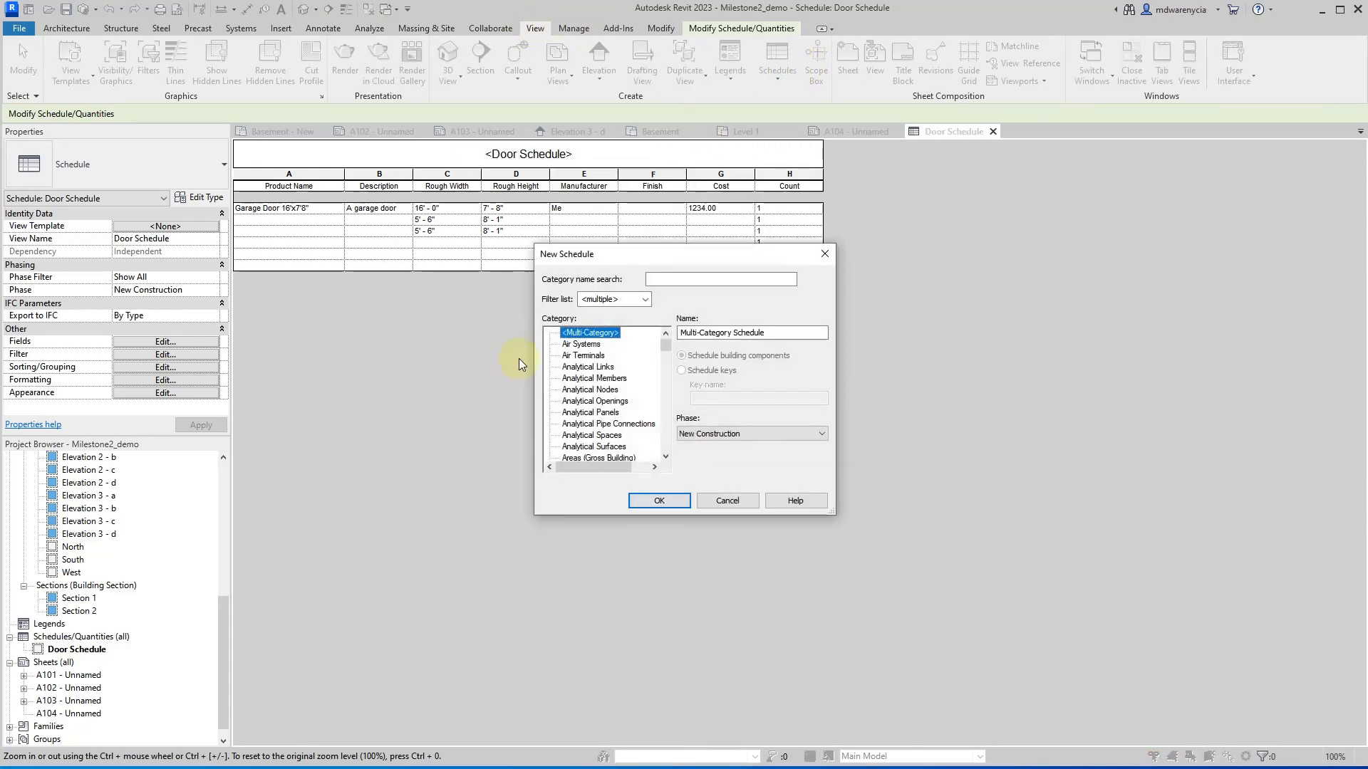
{"action": "scroll", "coordinate": [597, 442], "scroll_direction": "down", "scroll_amount": 10}
{"action": "scroll", "coordinate": [597, 453], "scroll_direction": "down", "scroll_amount": 4}
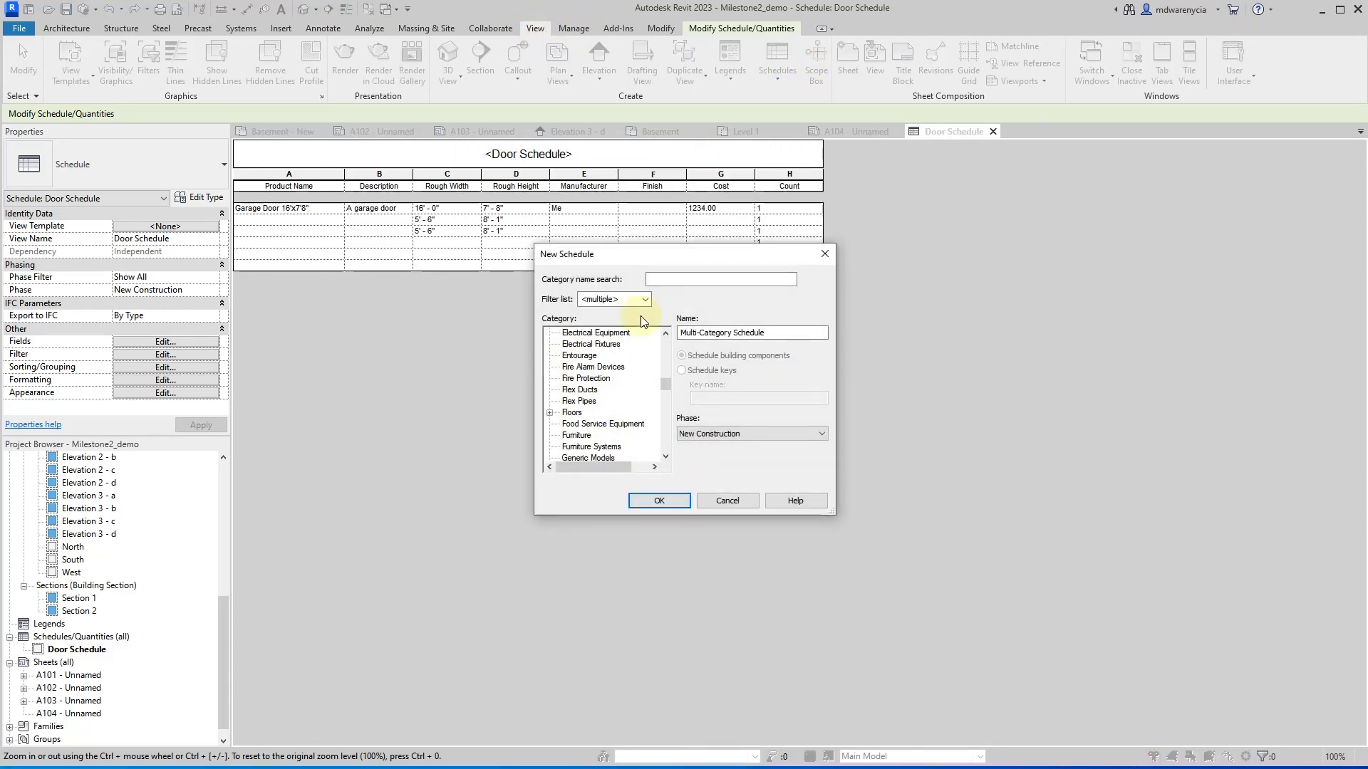
{"action": "left_click", "coordinate": [644, 278]}
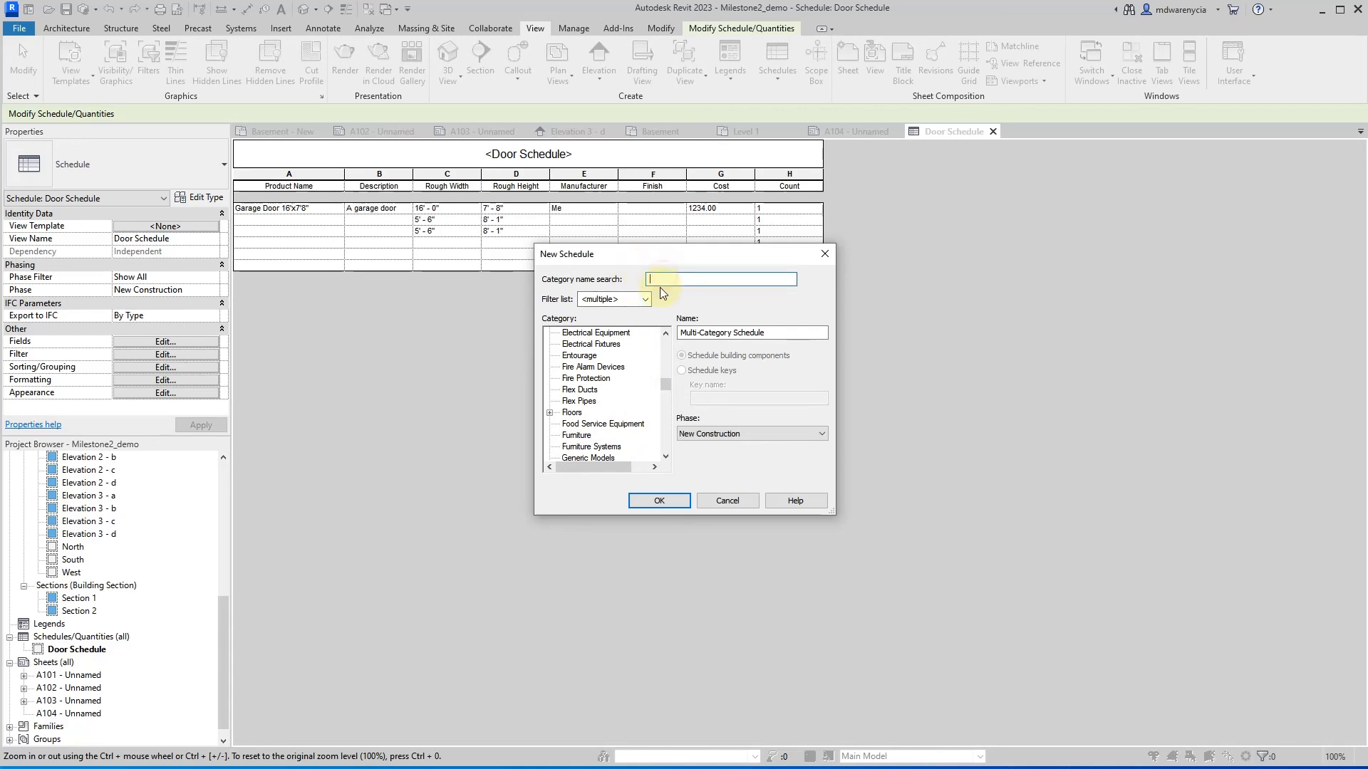
{"action": "type", "text": "win"}
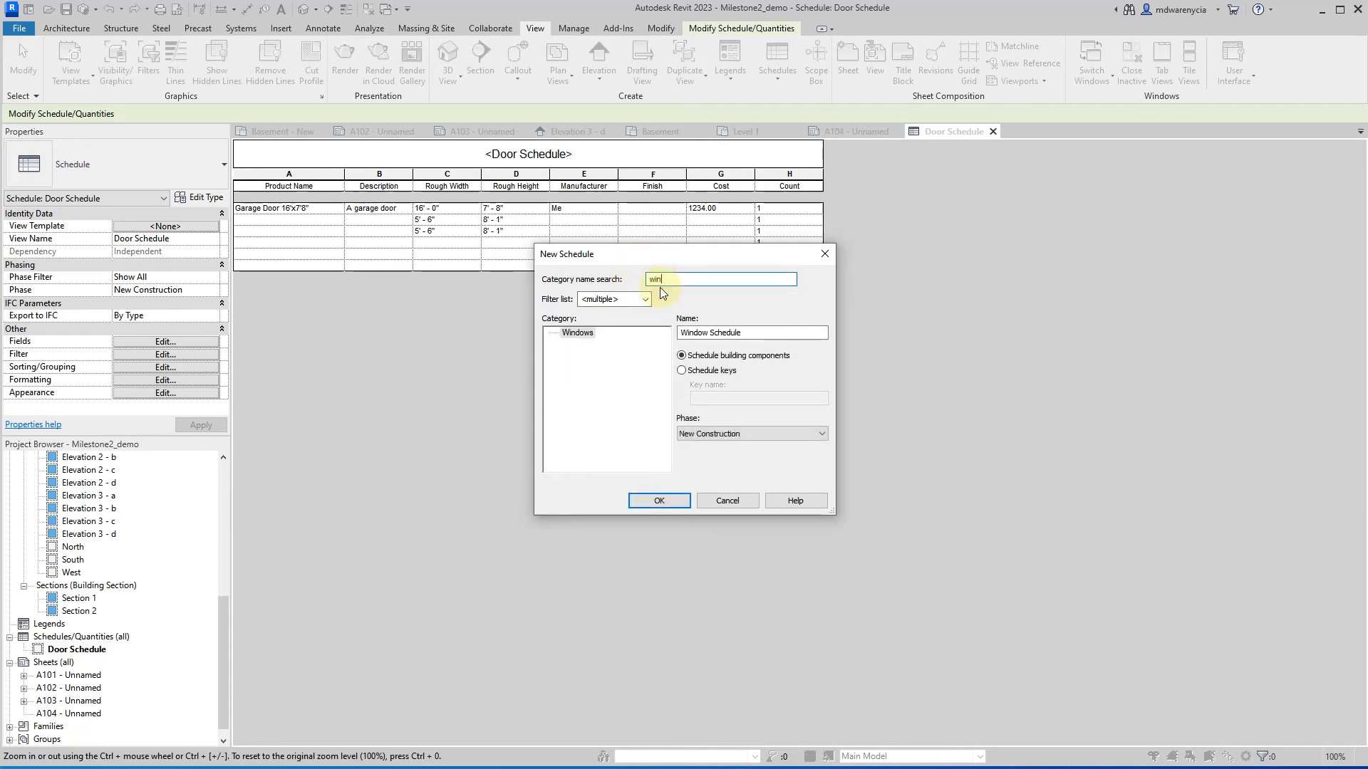
{"action": "left_click", "coordinate": [661, 502]}
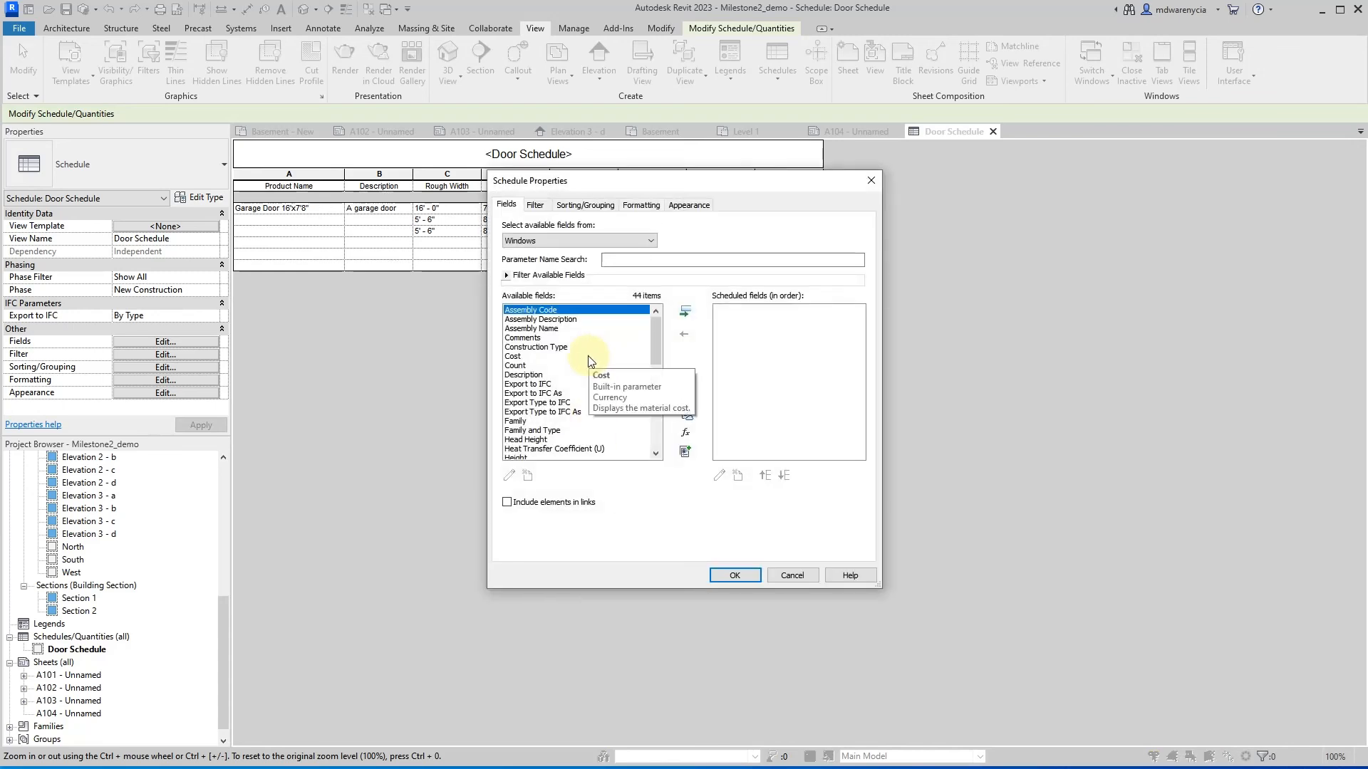
- Add Width and Height, in that order, as the window schedule's fields and generate the schedule
{"action": "scroll", "coordinate": [588, 362], "scroll_direction": "down", "scroll_amount": 4}
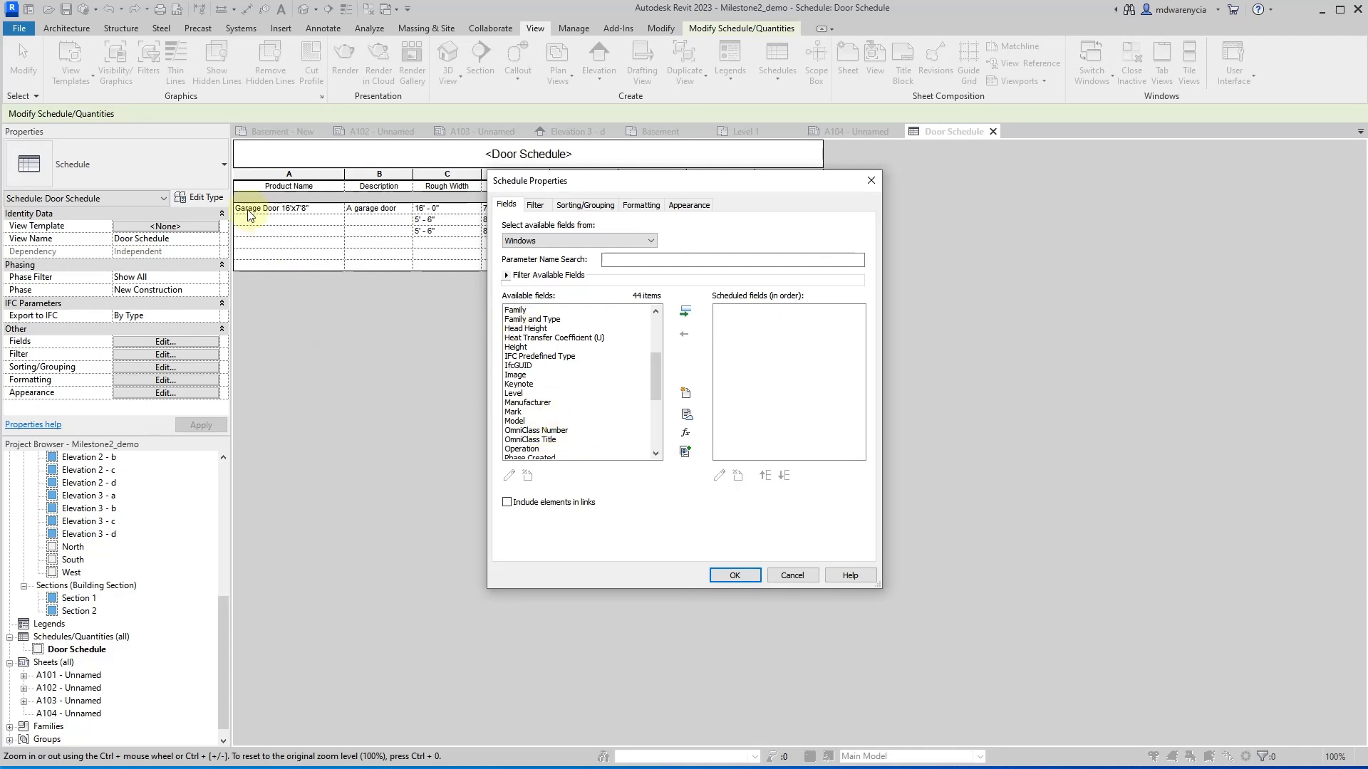
{"action": "scroll", "coordinate": [562, 385], "scroll_direction": "down", "scroll_amount": 5}
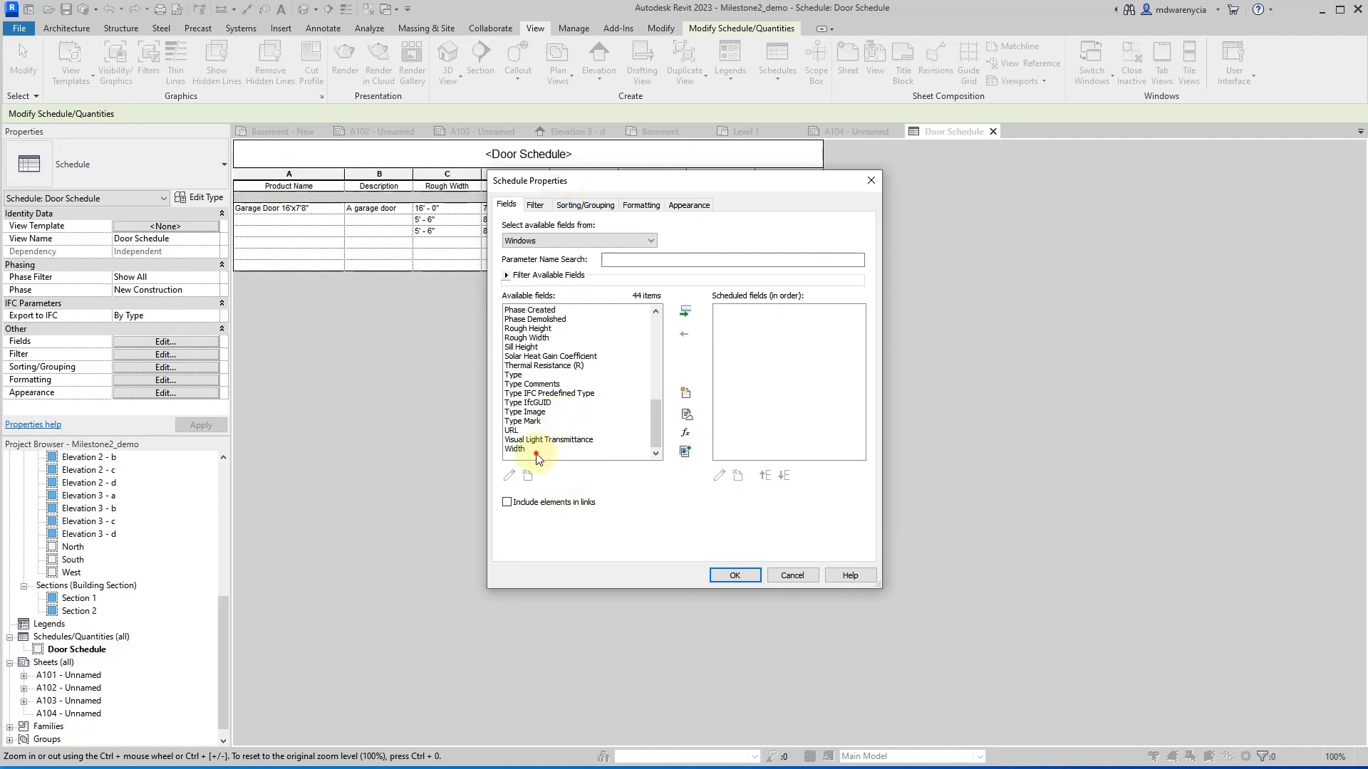
{"action": "left_click", "coordinate": [515, 448]}
{"action": "left_click", "coordinate": [685, 311]}
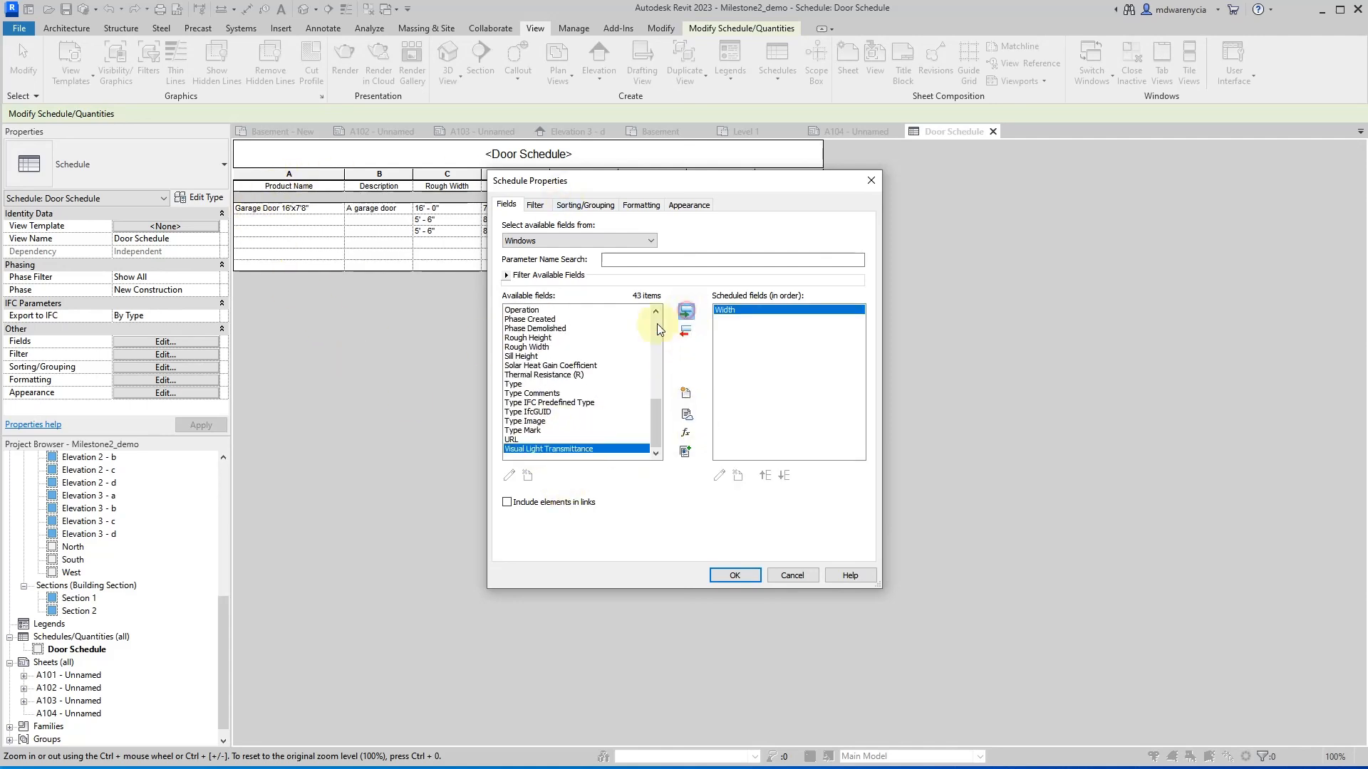
{"action": "scroll", "coordinate": [584, 377], "scroll_direction": "up", "scroll_amount": 2}
{"action": "scroll", "coordinate": [584, 378], "scroll_direction": "up", "scroll_amount": 8}
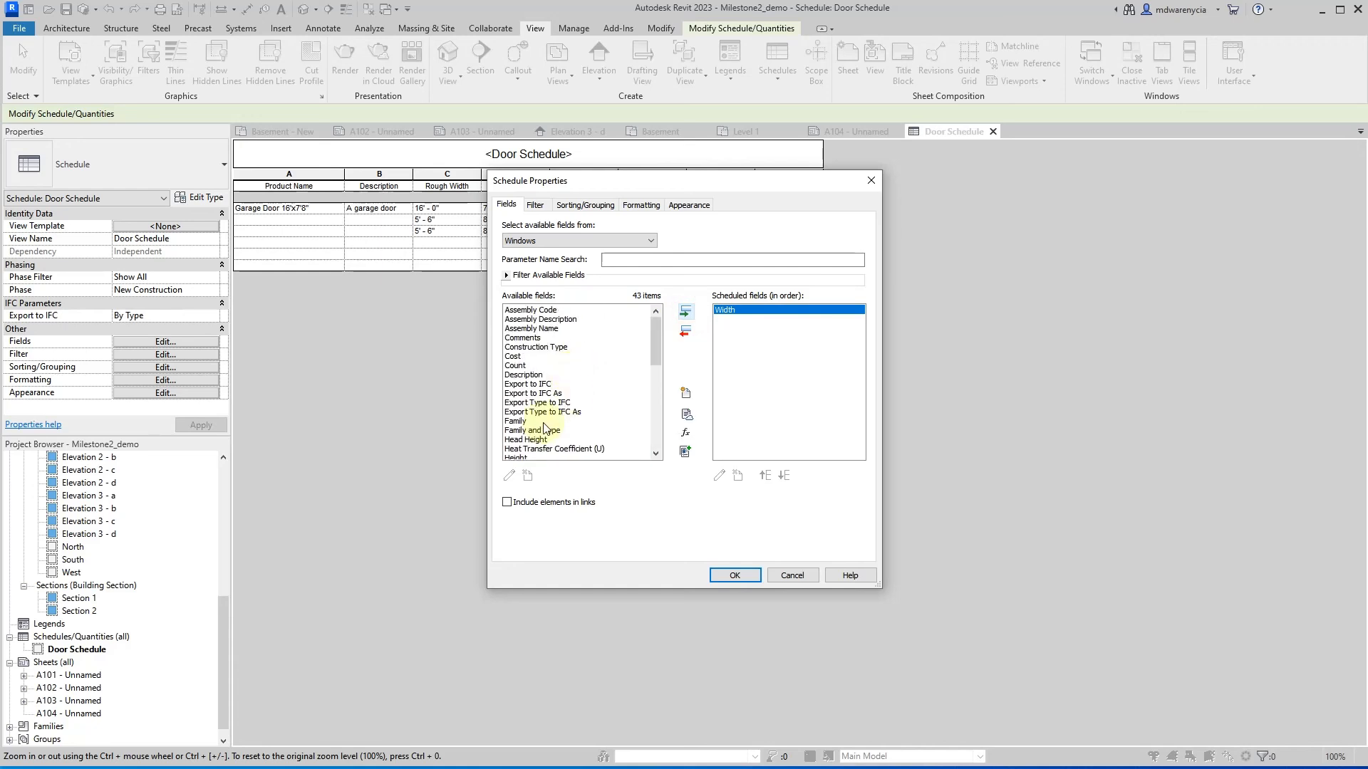
{"action": "left_click", "coordinate": [529, 457]}
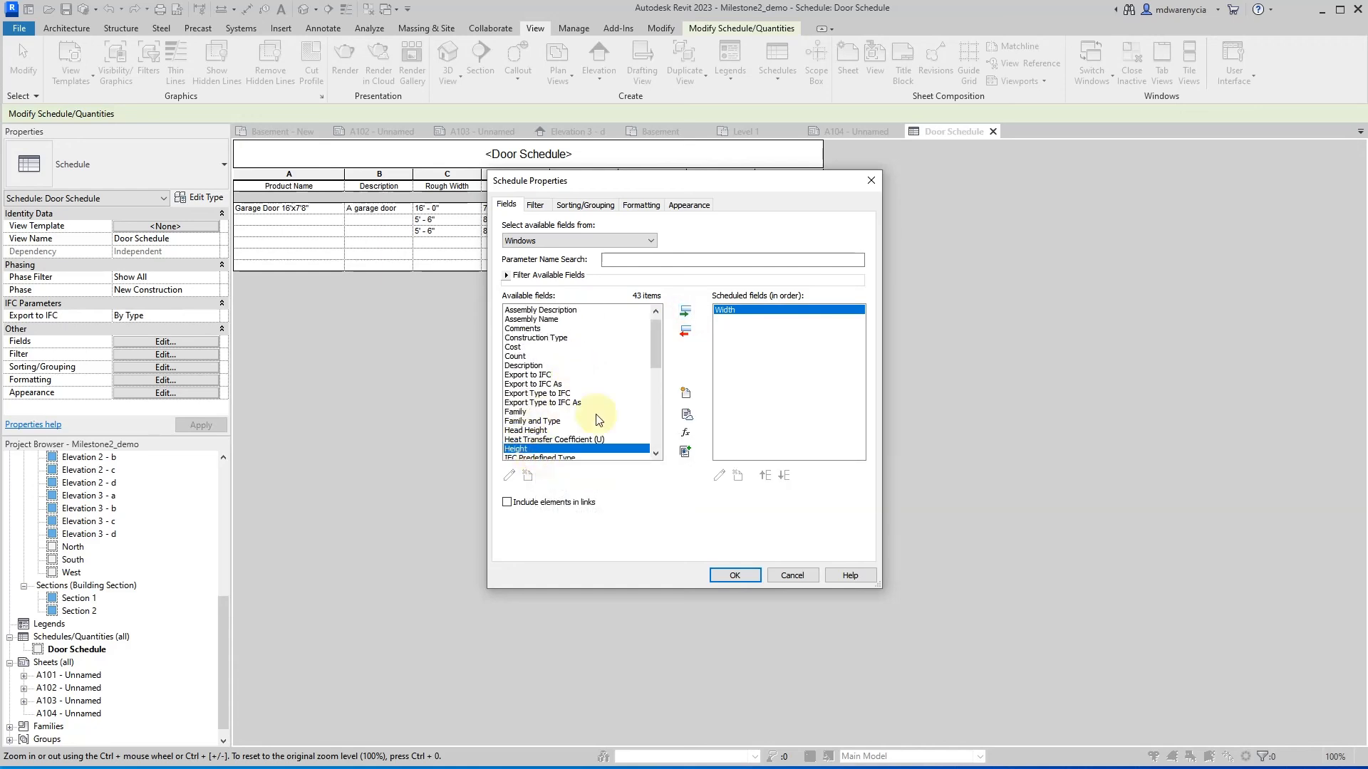
{"action": "left_click", "coordinate": [686, 313]}
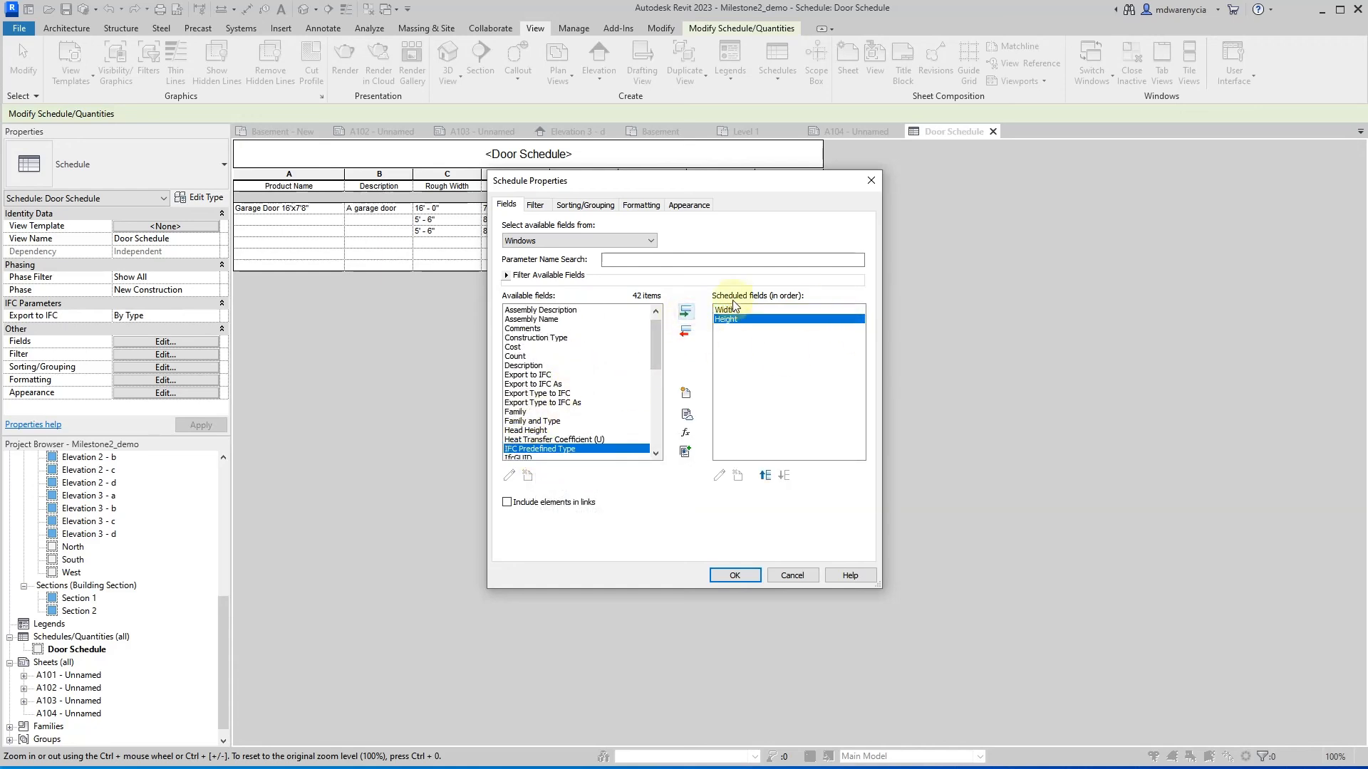
{"action": "left_click", "coordinate": [757, 574]}
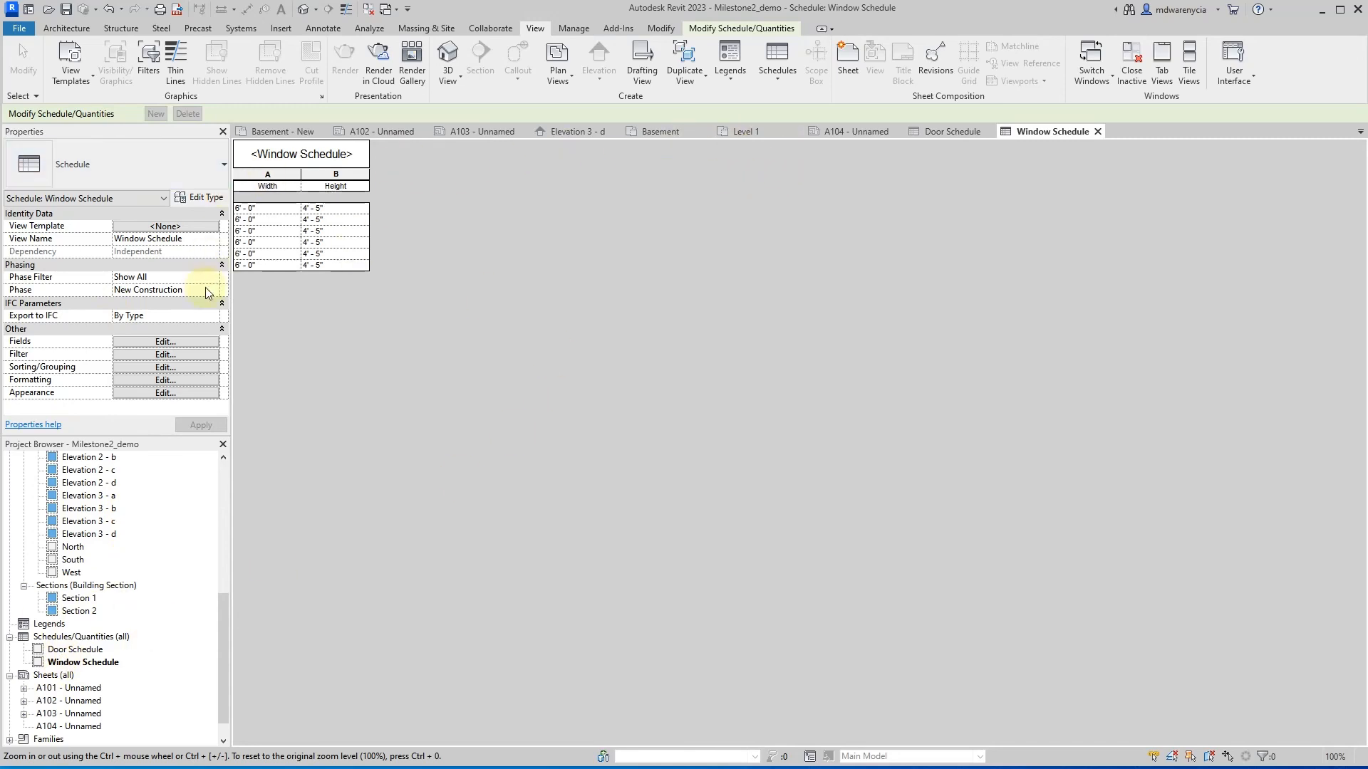
- Open sheet A104 and place the door schedule in its upper-left corner and the window schedule near the title block
{"action": "double_click", "coordinate": [62, 726]}
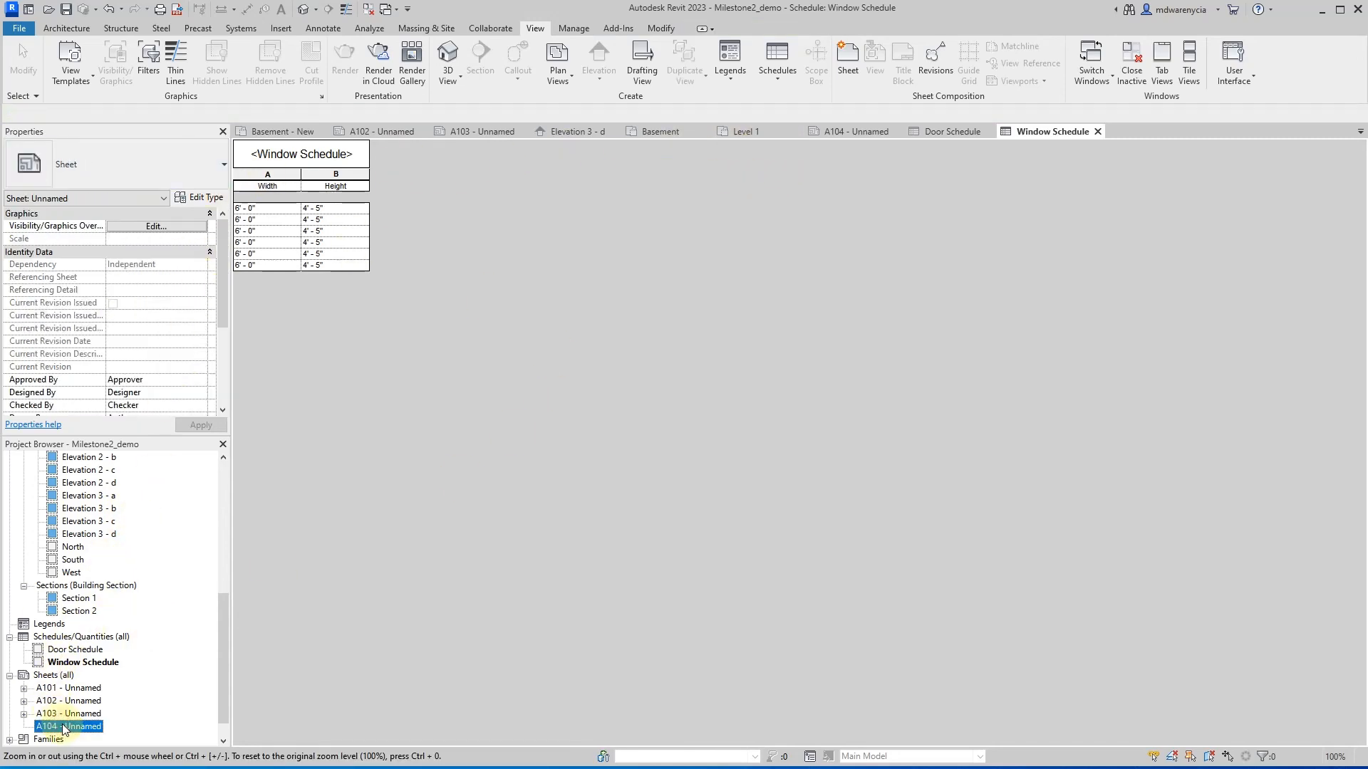
{"action": "left_click", "coordinate": [61, 651]}
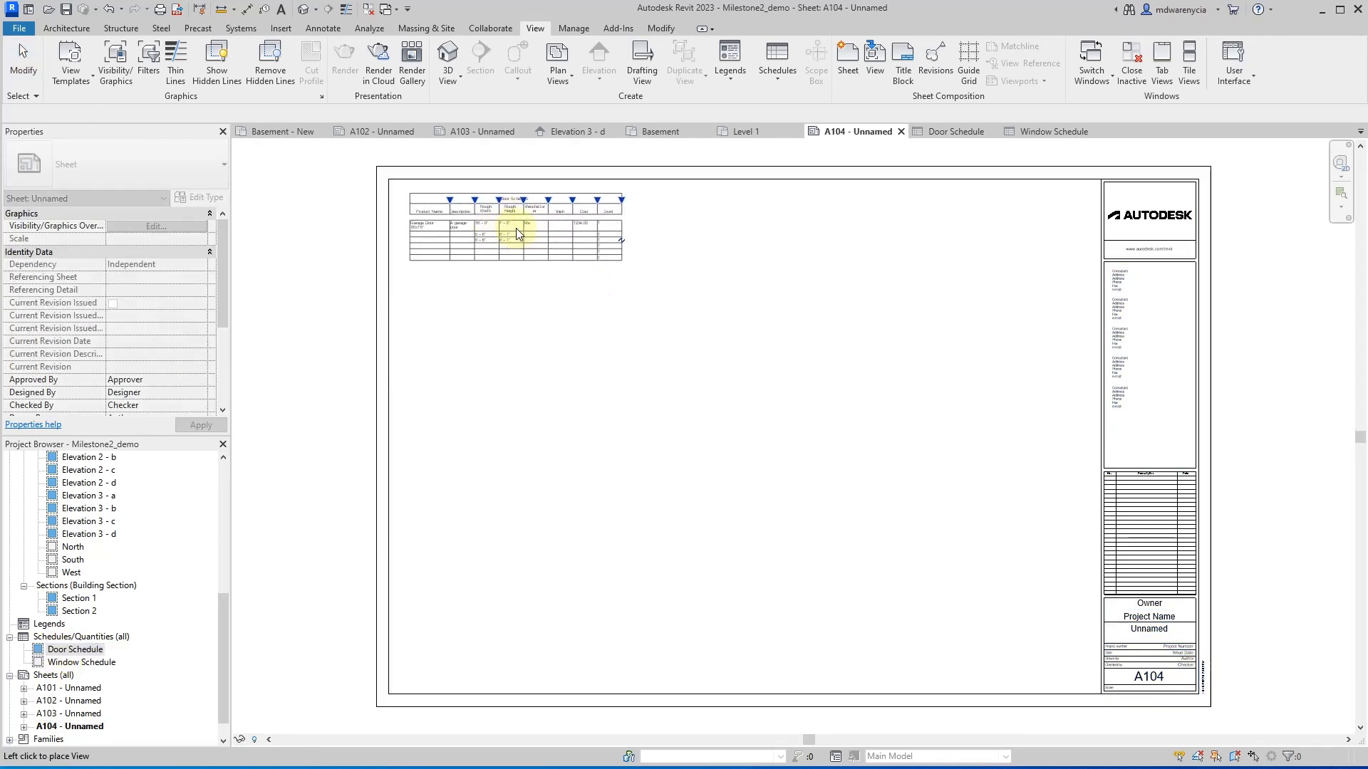
{"action": "left_click", "coordinate": [507, 227]}
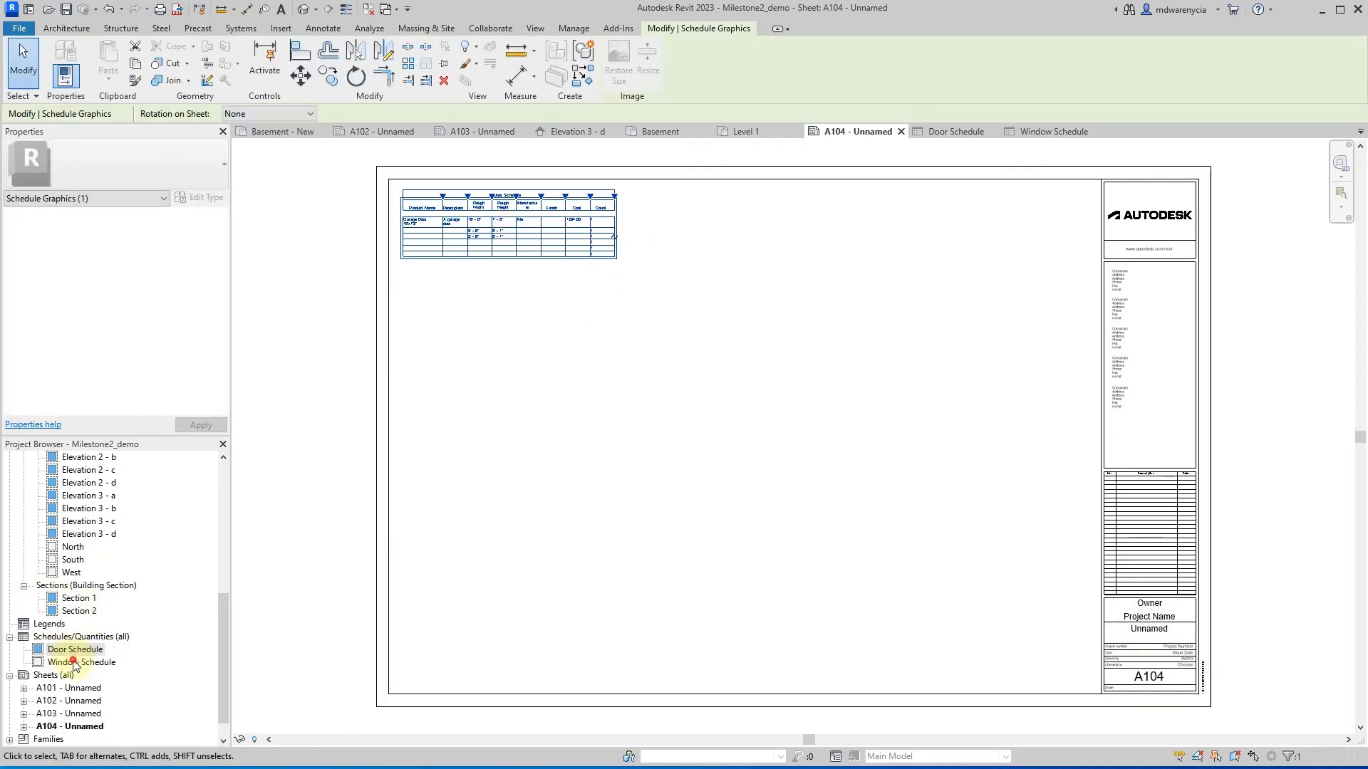
{"action": "left_click_drag", "start_coordinate": [82, 662], "coordinate": [991, 567]}
{"action": "left_click", "coordinate": [1053, 306]}
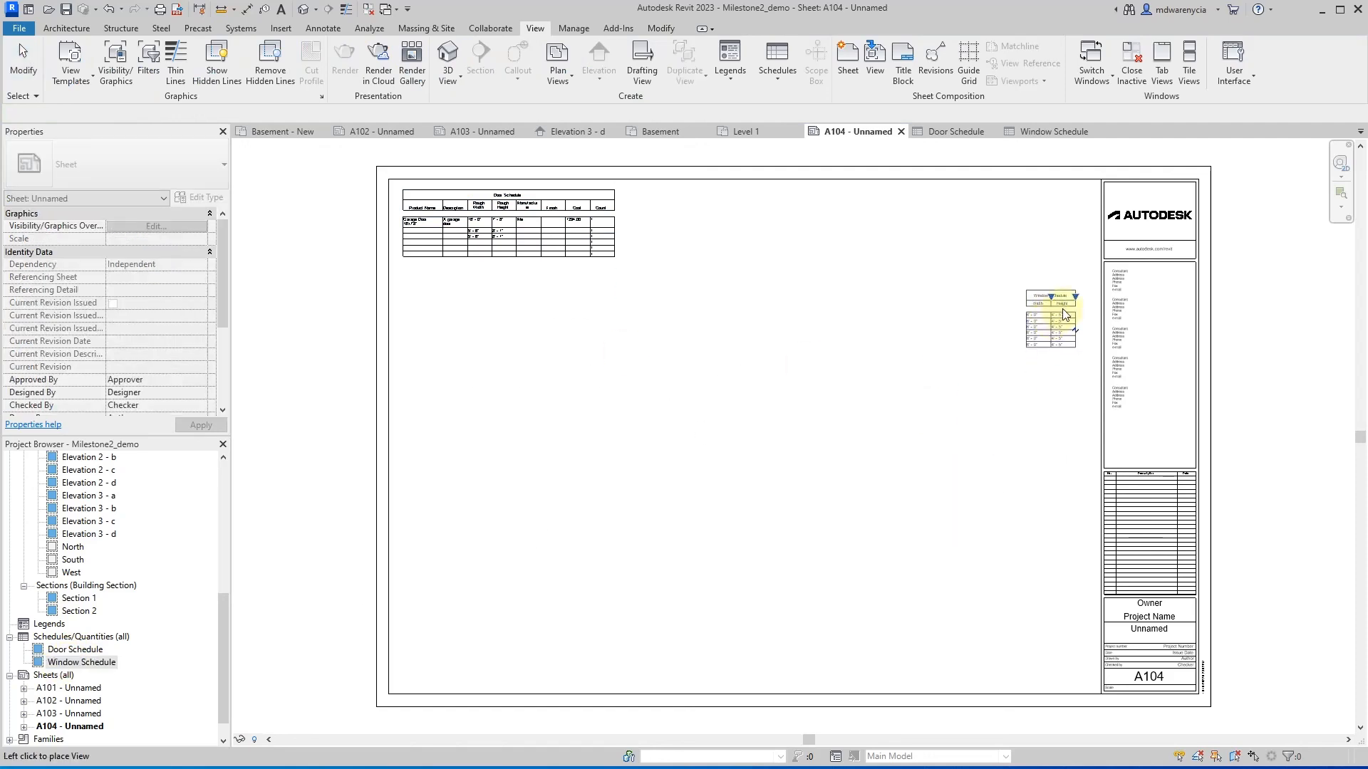
- Move the door schedule to the drawing area's upper-right corner beside the title block and align the window schedule beneath it
{"action": "left_click", "coordinate": [566, 209]}
{"action": "left_click_drag", "start_coordinate": [565, 209], "coordinate": [1035, 206]}
{"action": "scroll", "coordinate": [1032, 210], "scroll_direction": "down", "scroll_amount": 1}
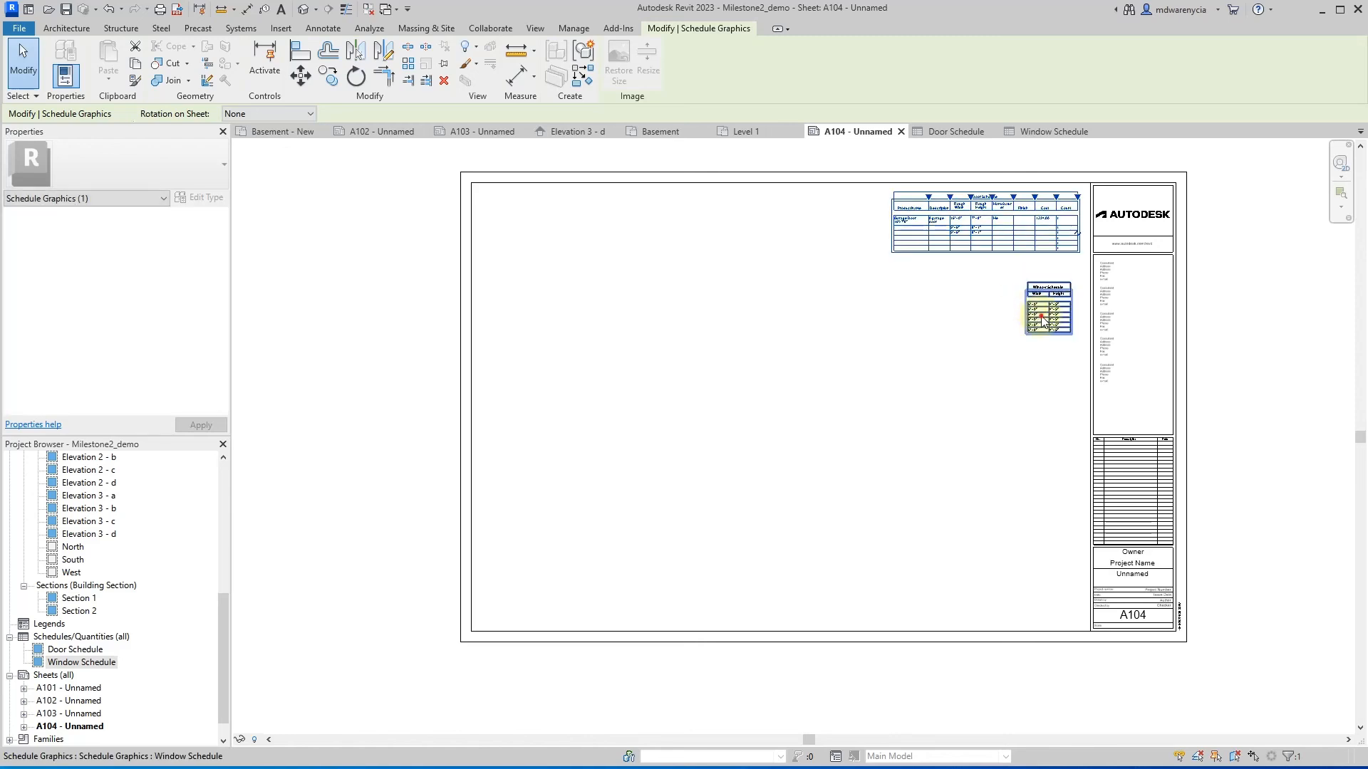
{"action": "left_click_drag", "start_coordinate": [1047, 308], "coordinate": [1053, 300]}
{"action": "left_click", "coordinate": [922, 356]}
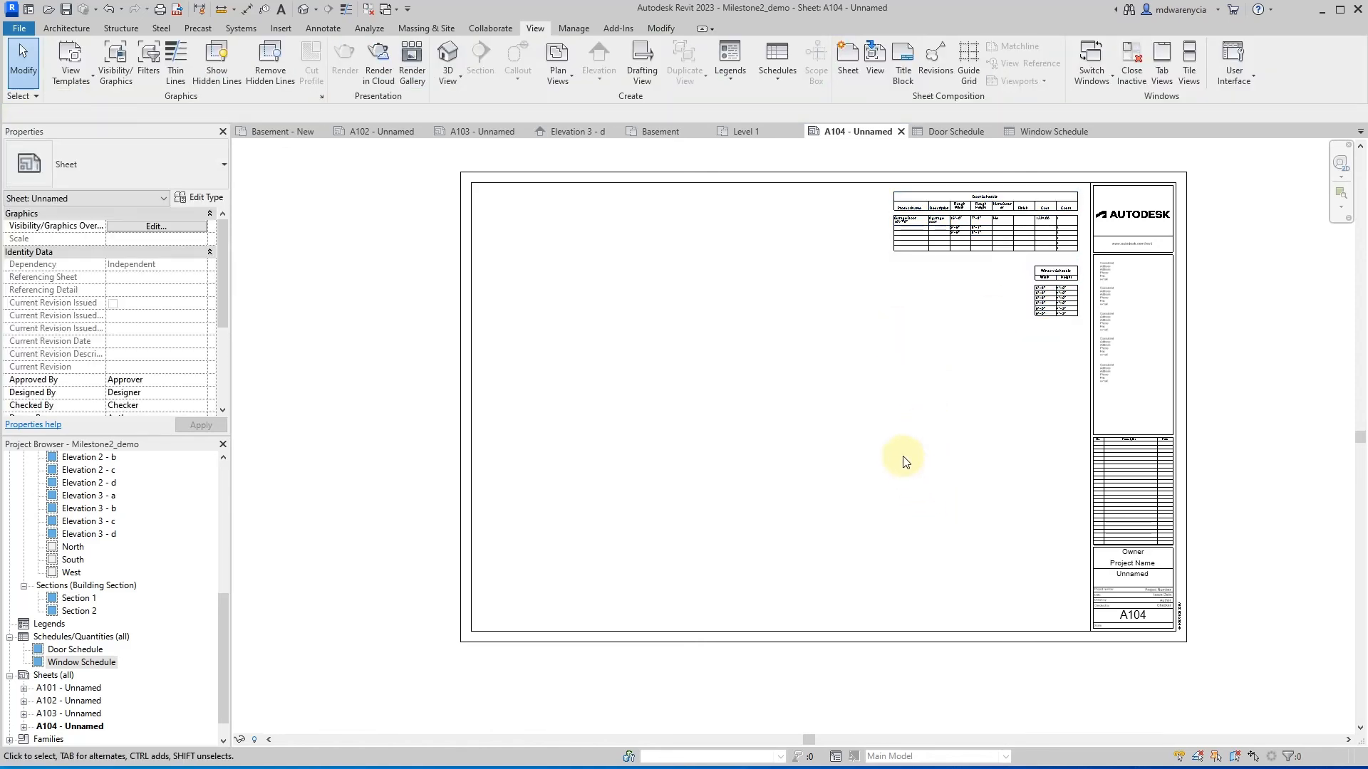
- Move the window schedule to the left of the door schedule, level with its top edge
{"action": "left_click_drag", "start_coordinate": [1076, 276], "coordinate": [868, 202]}
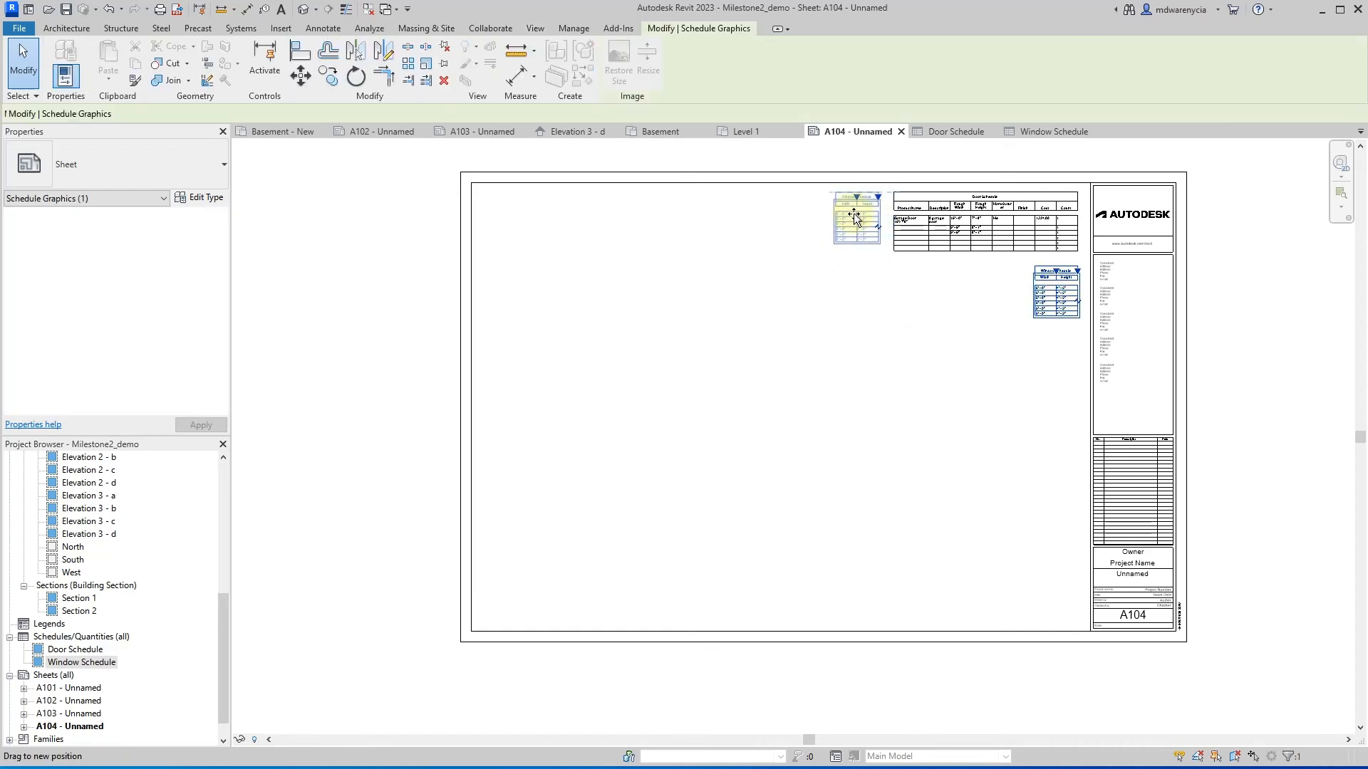
{"action": "left_click", "coordinate": [948, 228]}
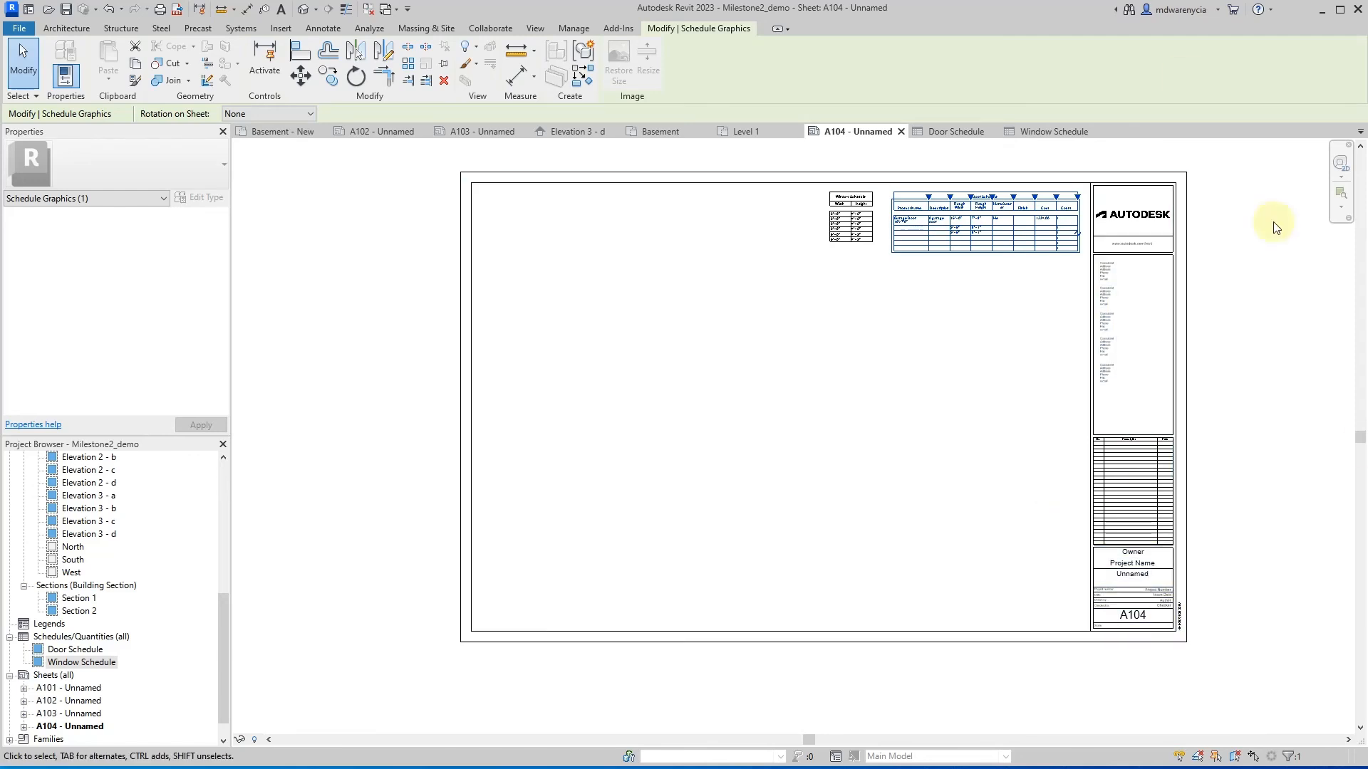
{"action": "left_click", "coordinate": [531, 34]}
{"action": "left_click", "coordinate": [819, 381]}
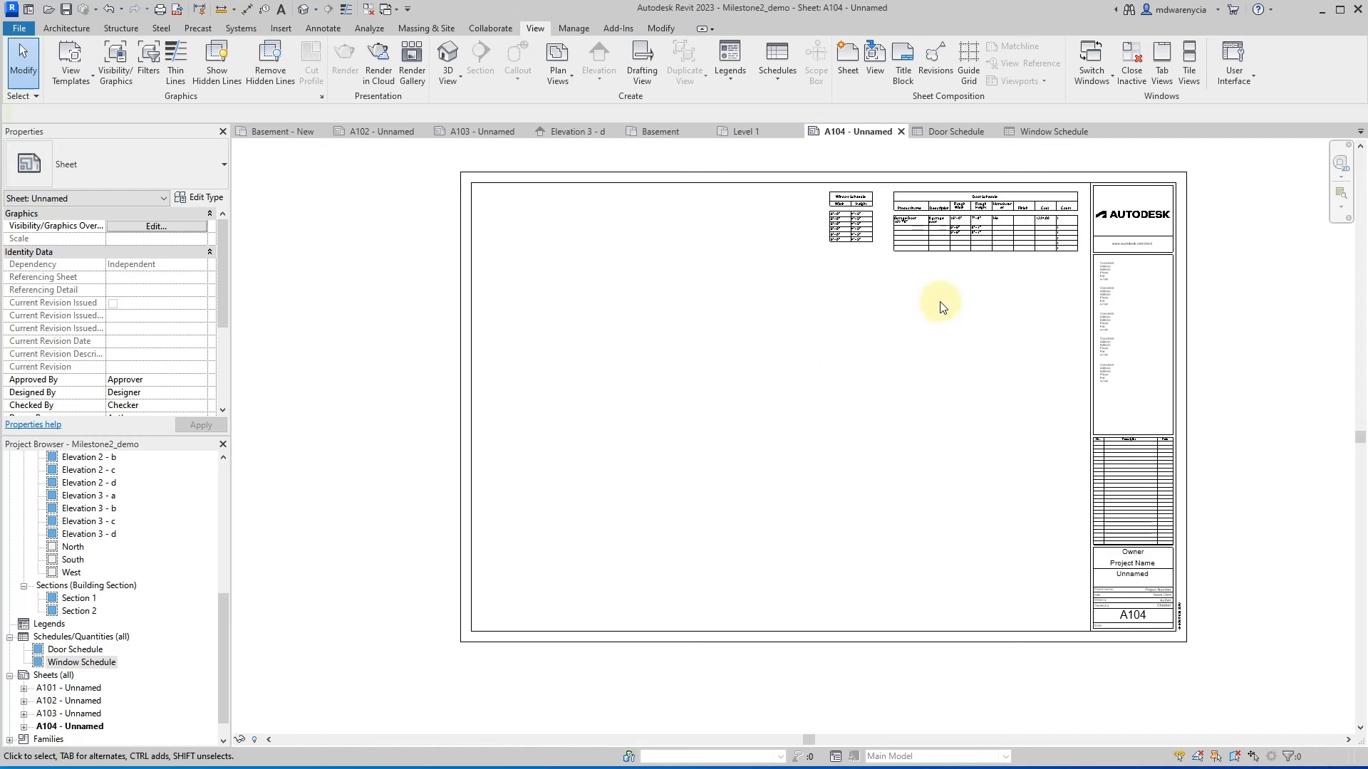
{"action": "left_click", "coordinate": [776, 80]}
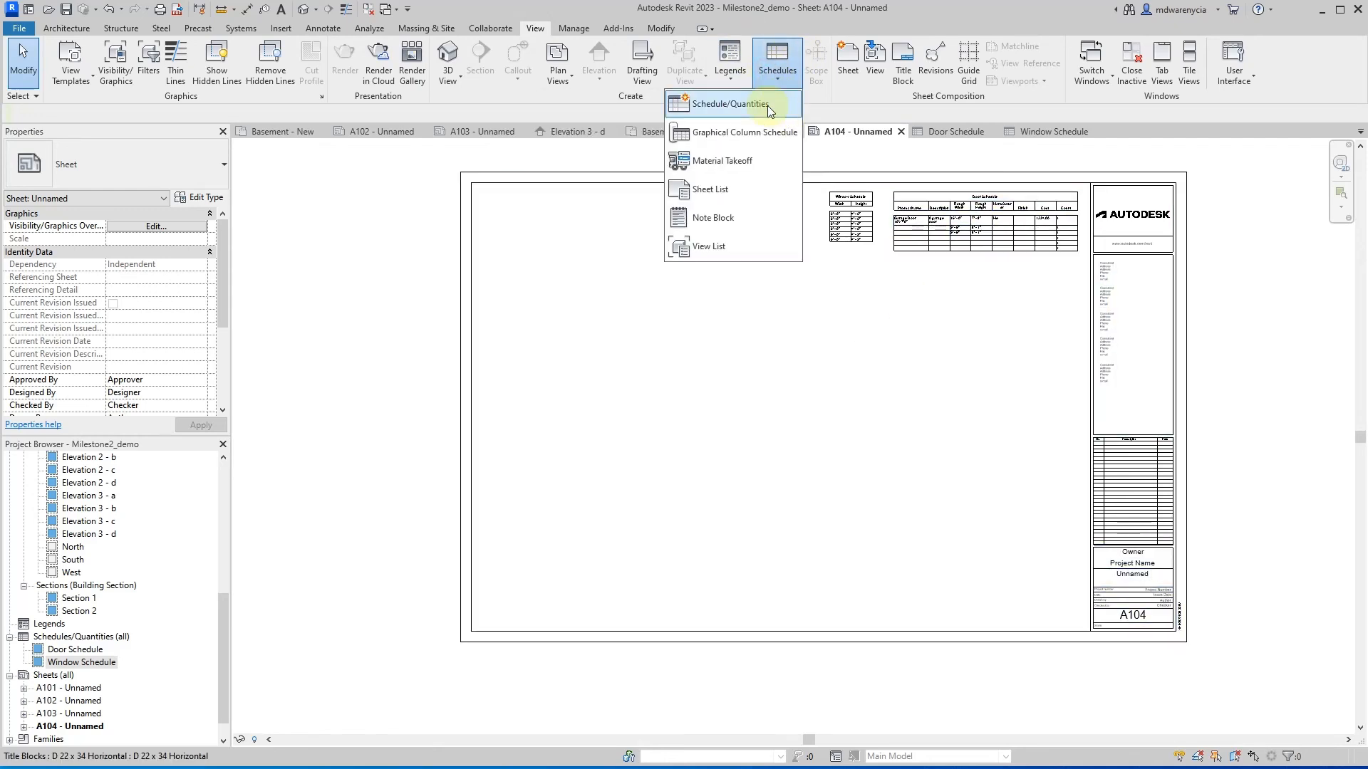
{"action": "left_click", "coordinate": [723, 428]}
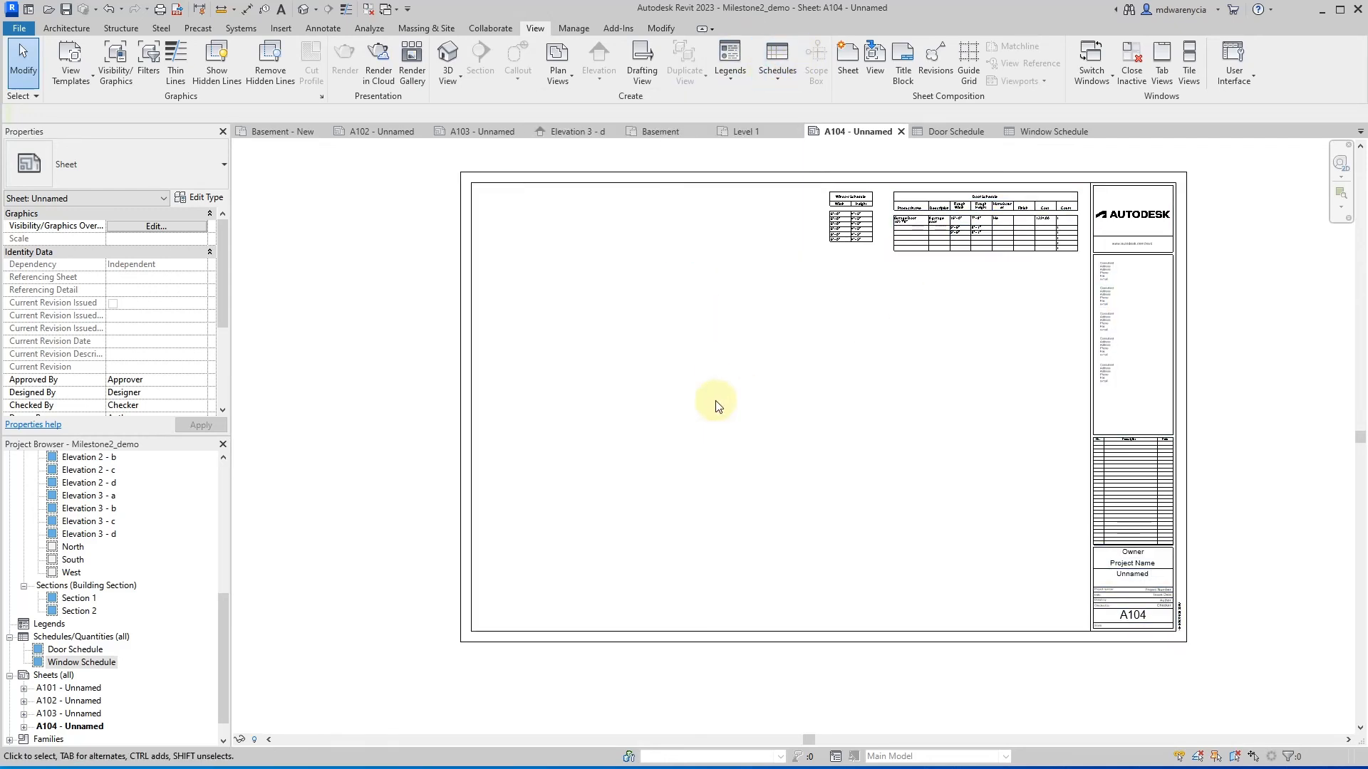